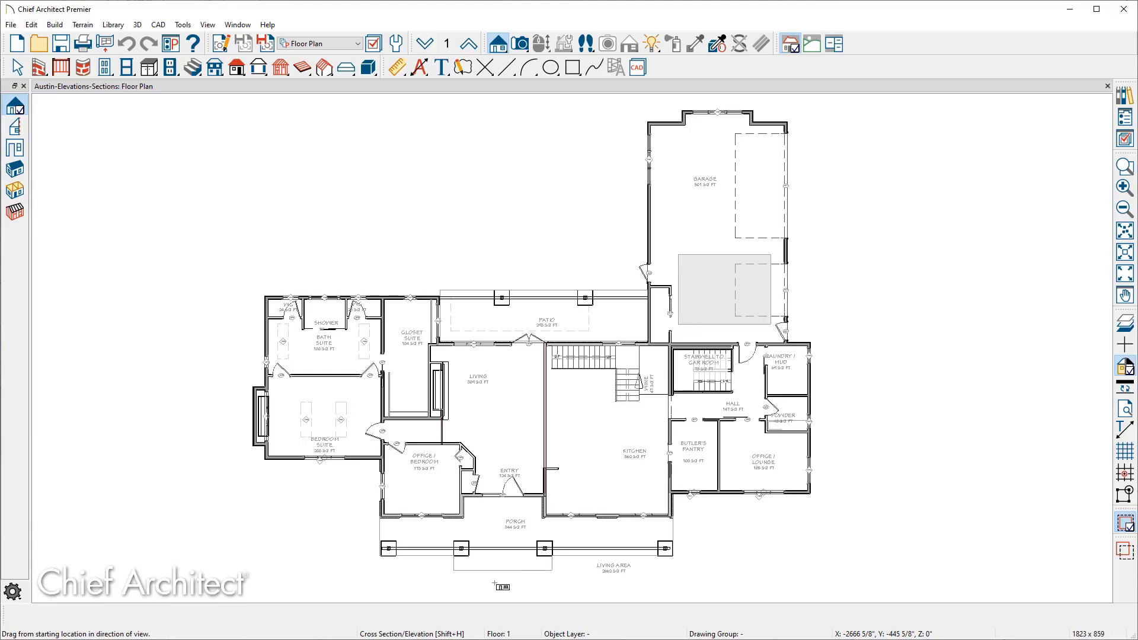
Create an elevation view facing the front entry from outside the porch, and a back-clipped cross section looking at the porch from the kitchen side.
left_click_drag(497, 586, 497, 426)
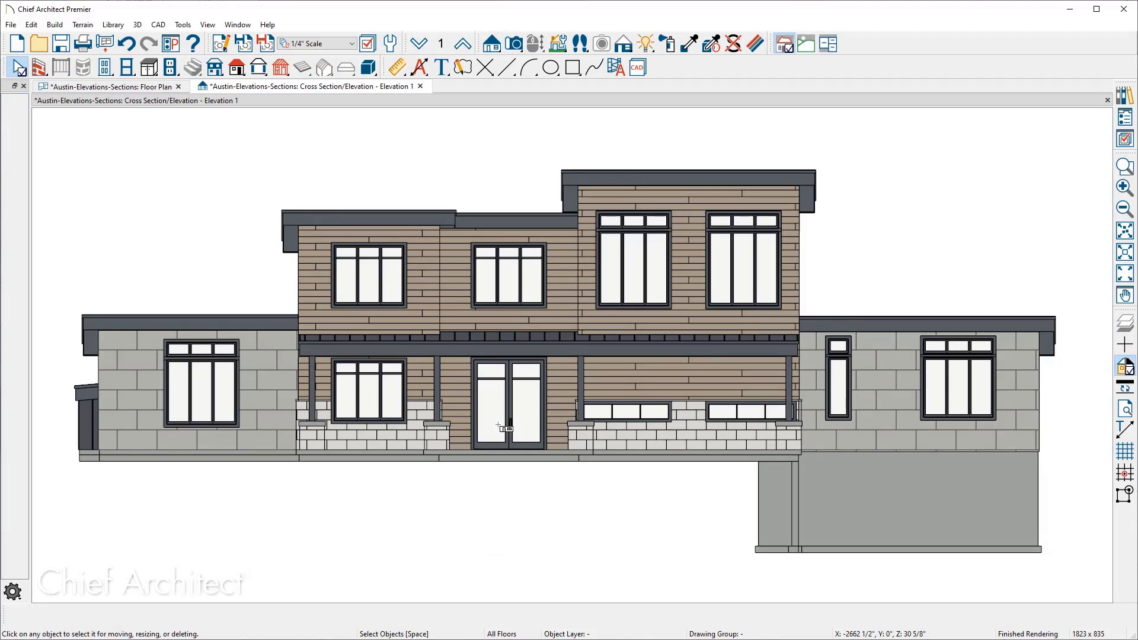
left_click(109, 87)
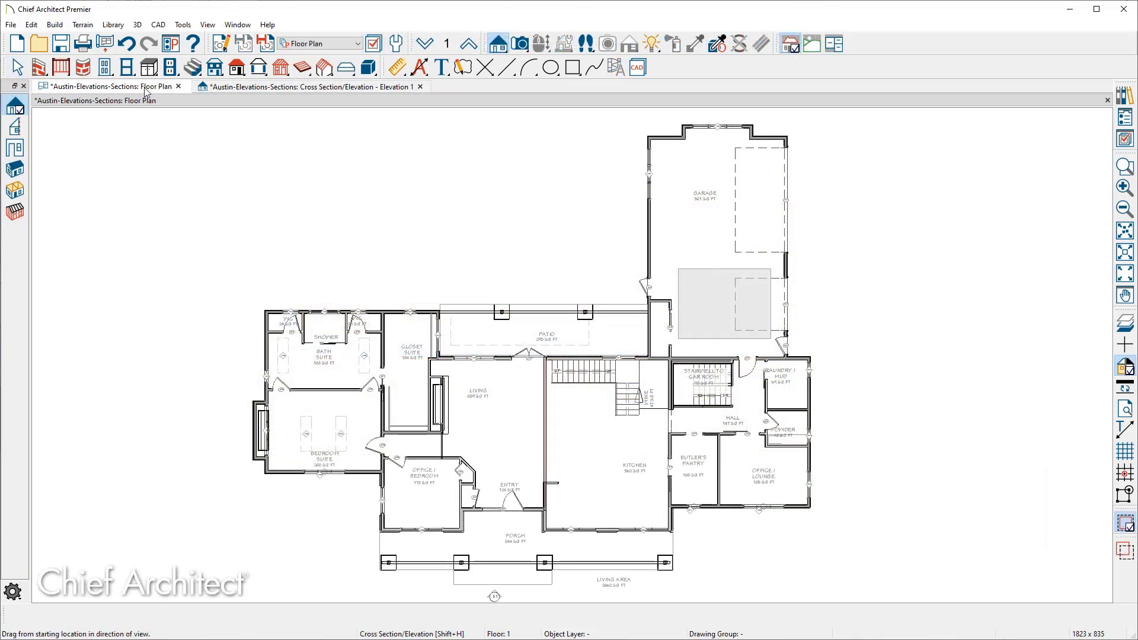
left_click(24, 128)
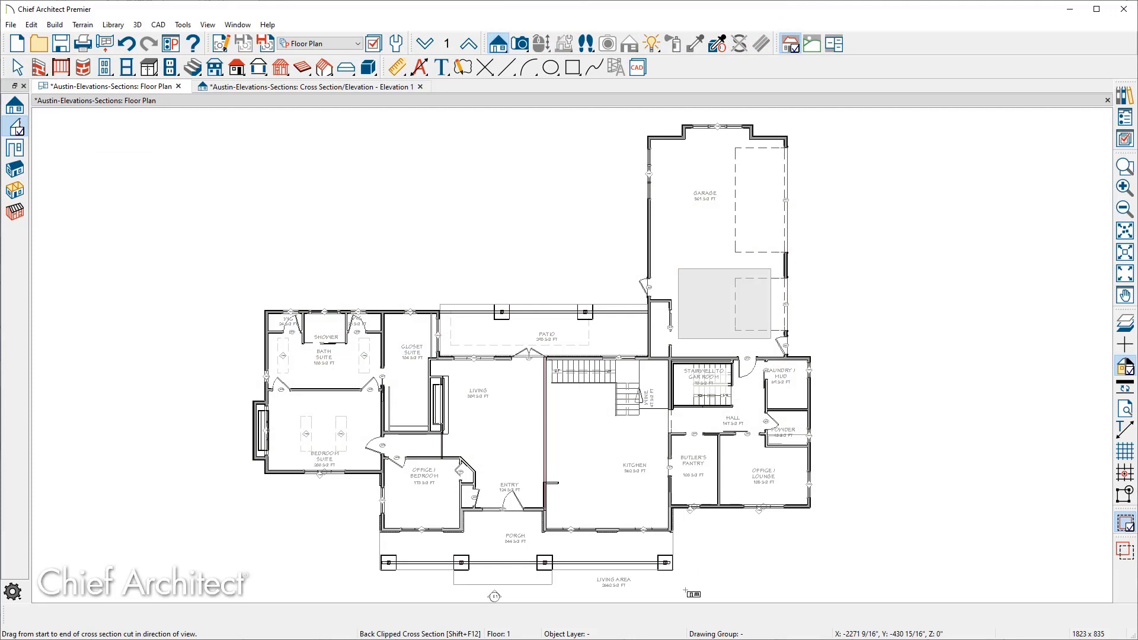
left_click_drag(686, 590, 685, 544)
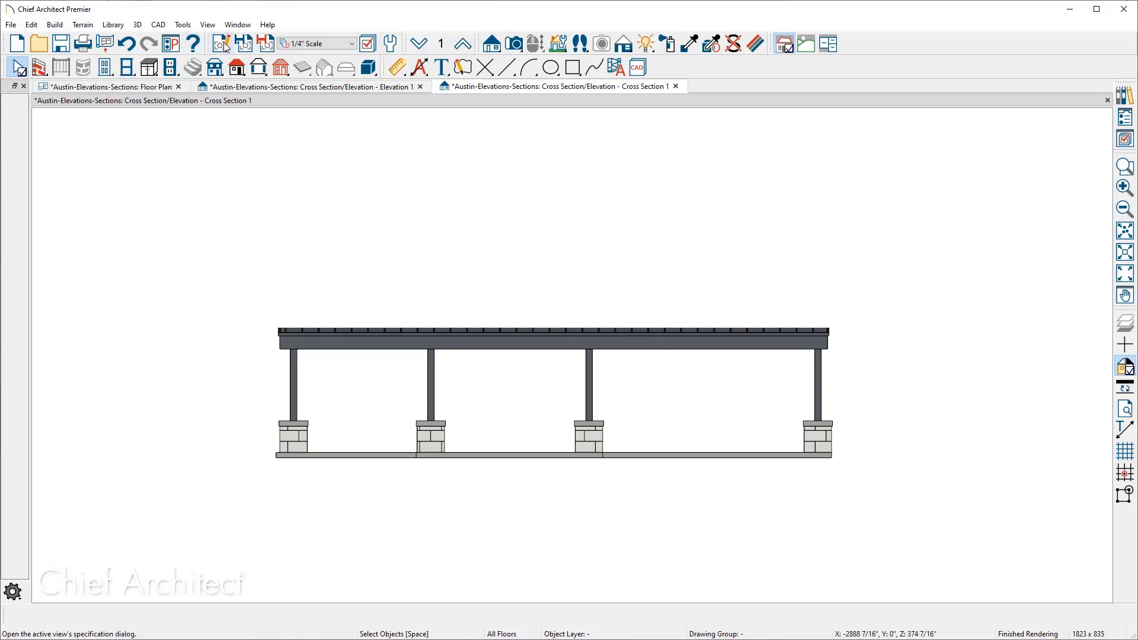
Turn off back clipping in the porch cross section's specification.
left_click(227, 45)
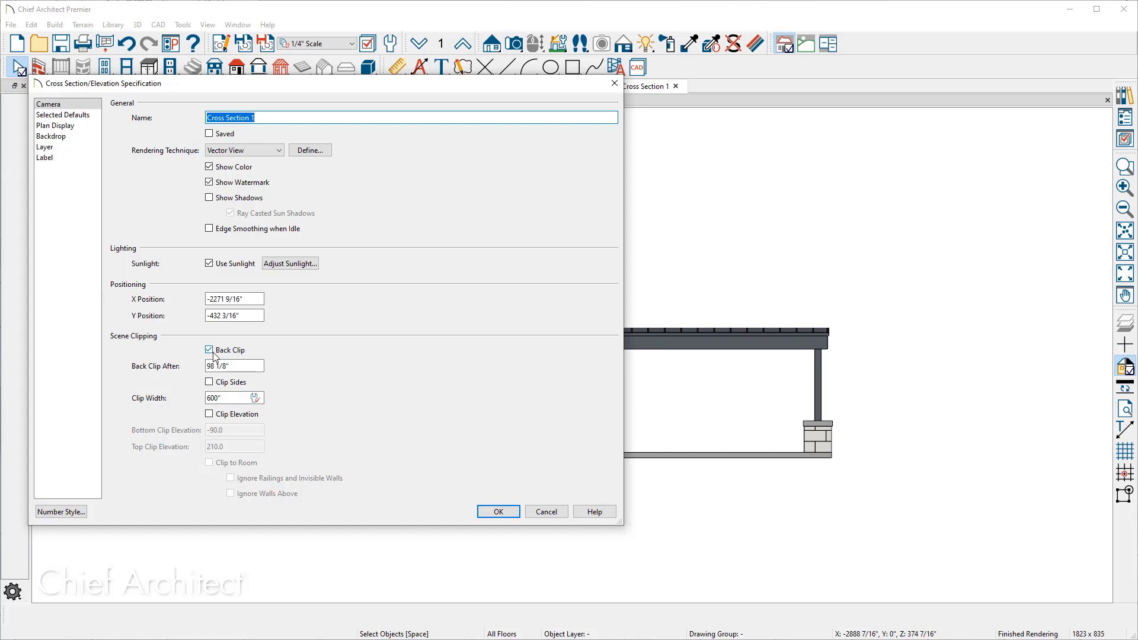
left_click(210, 350)
left_click(494, 512)
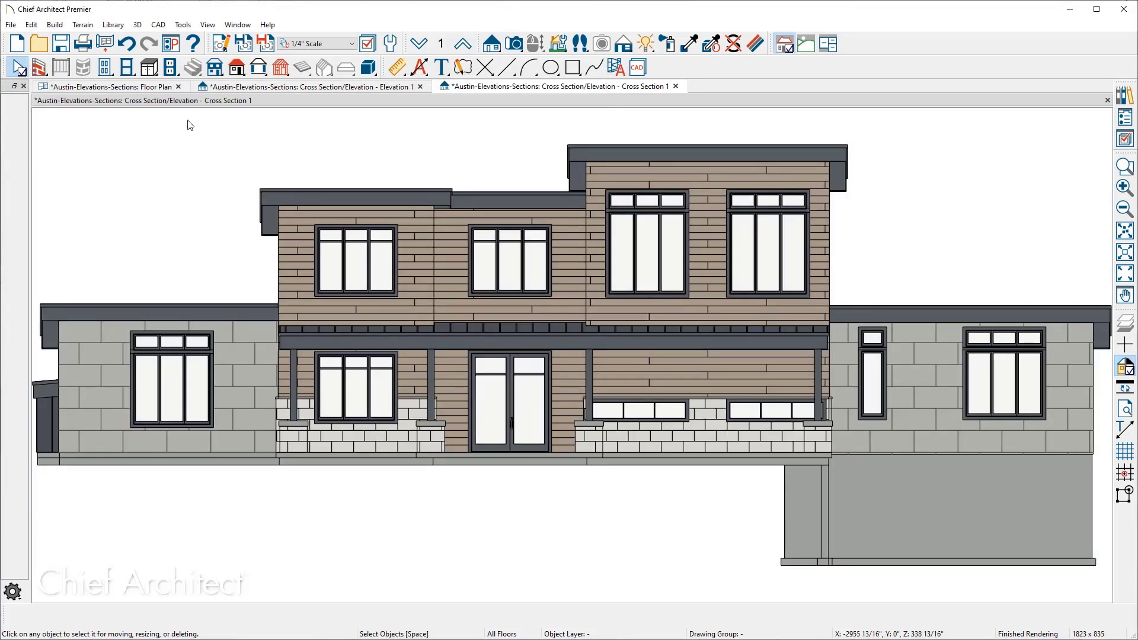
Try to create a wall elevation from outside the Bedroom Suite, and create one of the kitchen's front wall from inside the room.
left_click(142, 88)
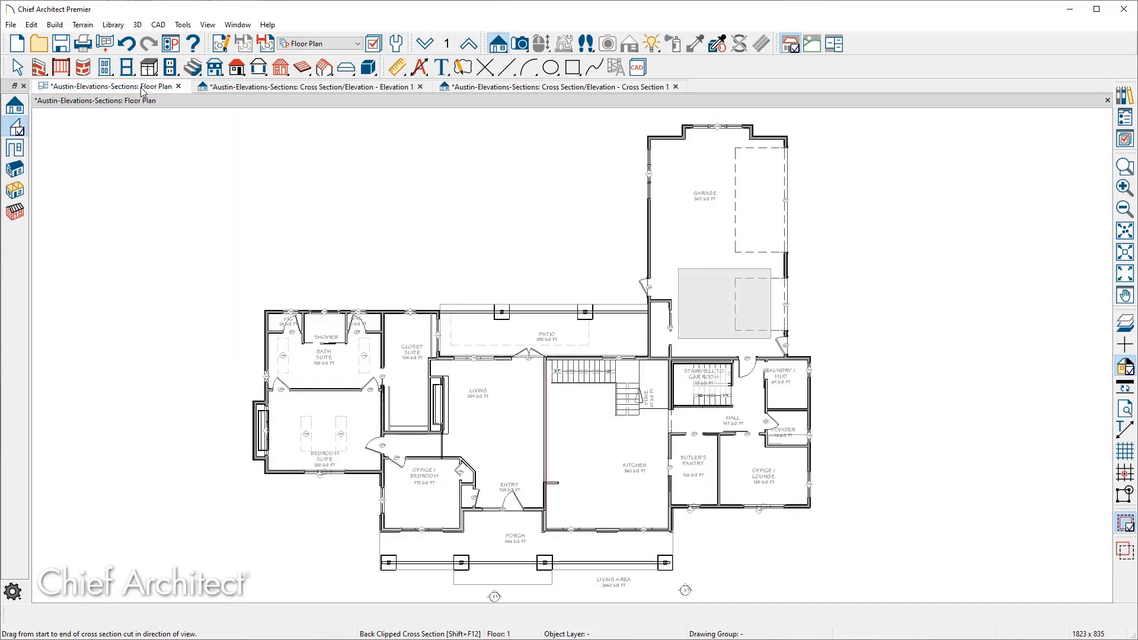
left_click(15, 148)
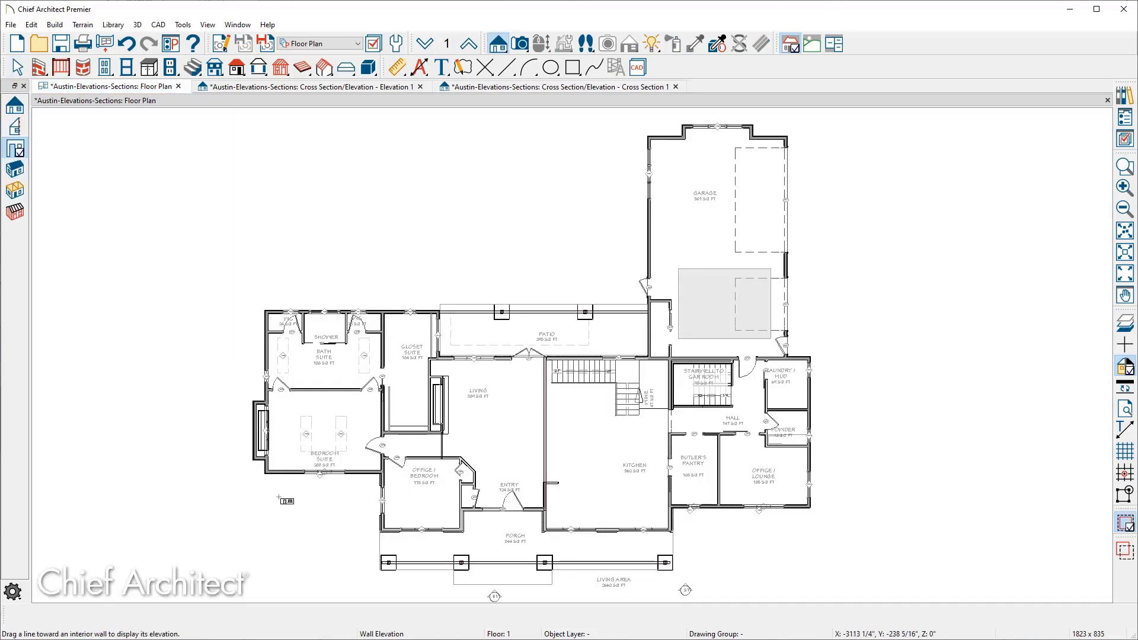
left_click_drag(278, 496, 279, 427)
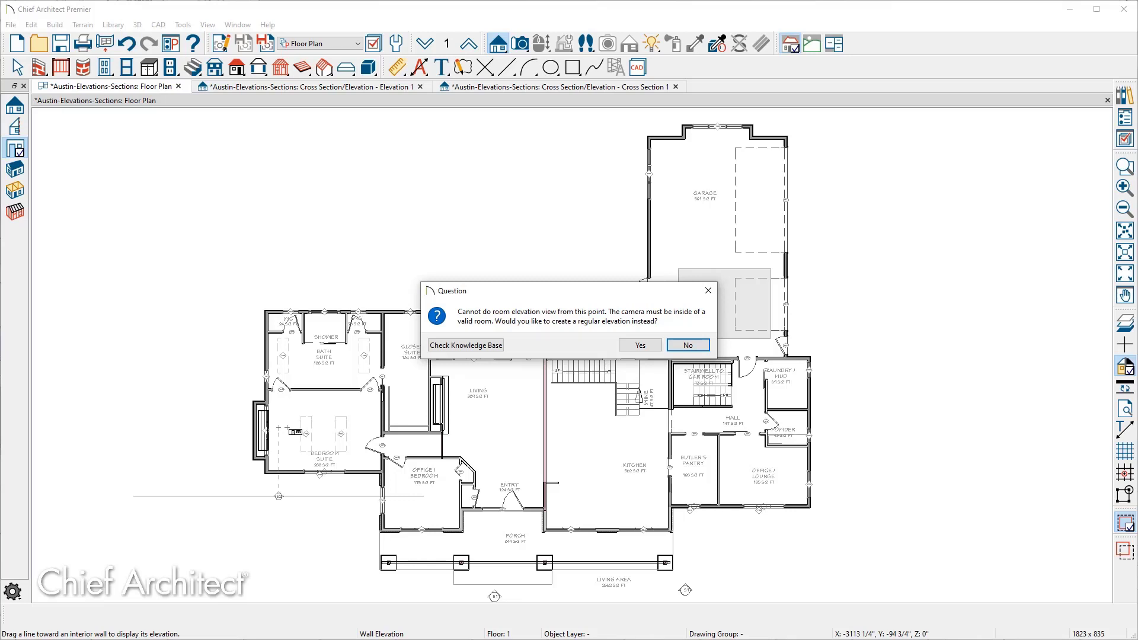
left_click(687, 345)
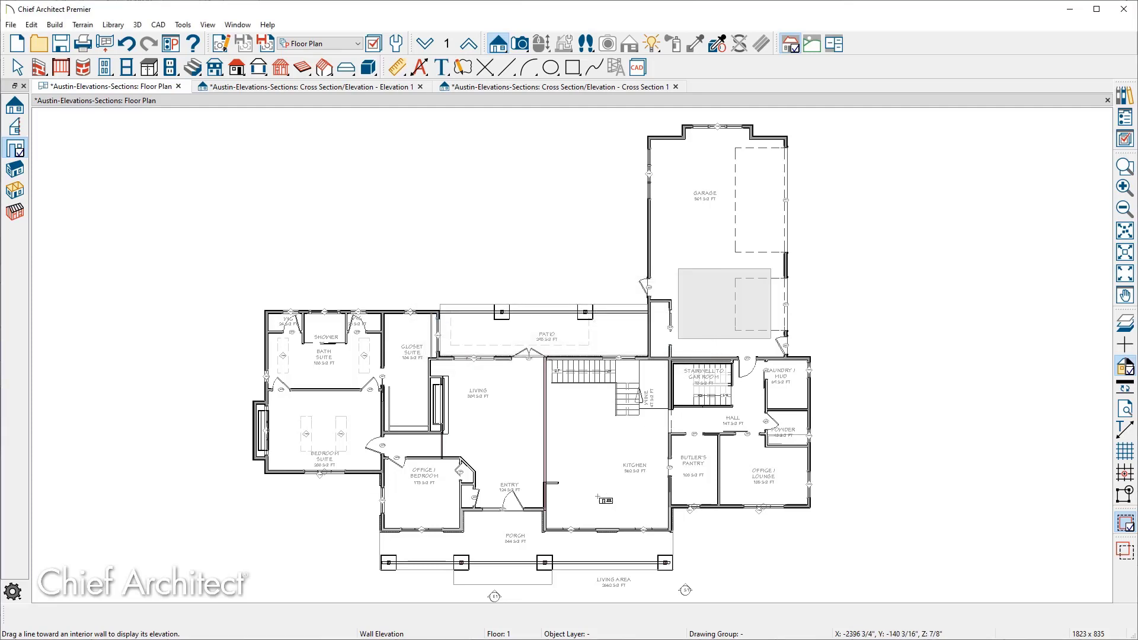
left_click_drag(618, 501, 615, 545)
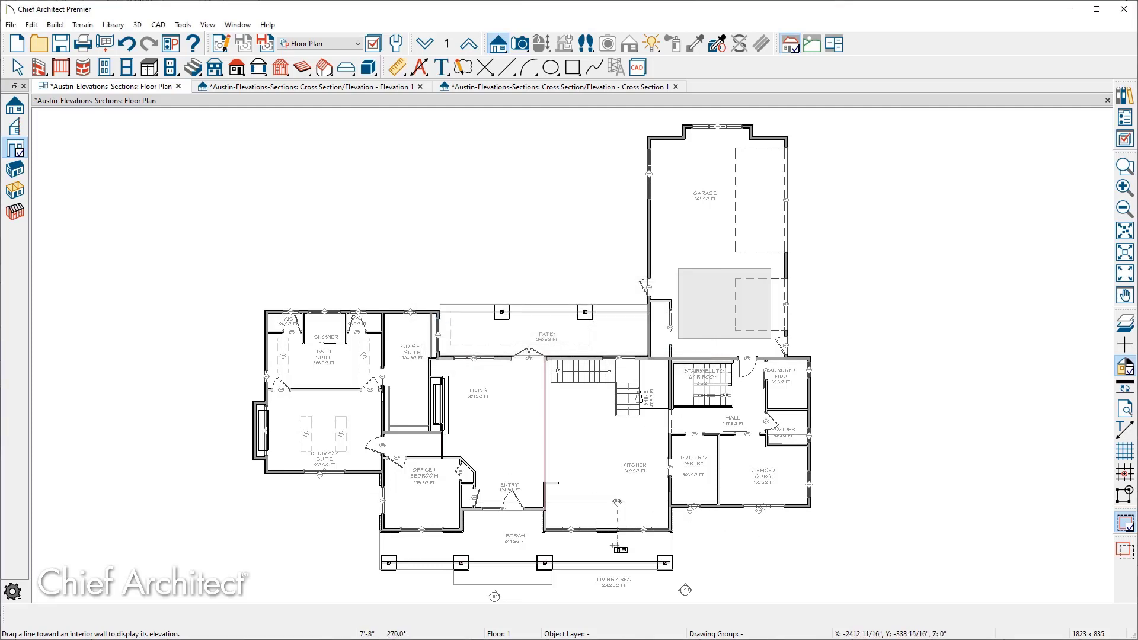
left_click_drag(614, 545, 613, 546)
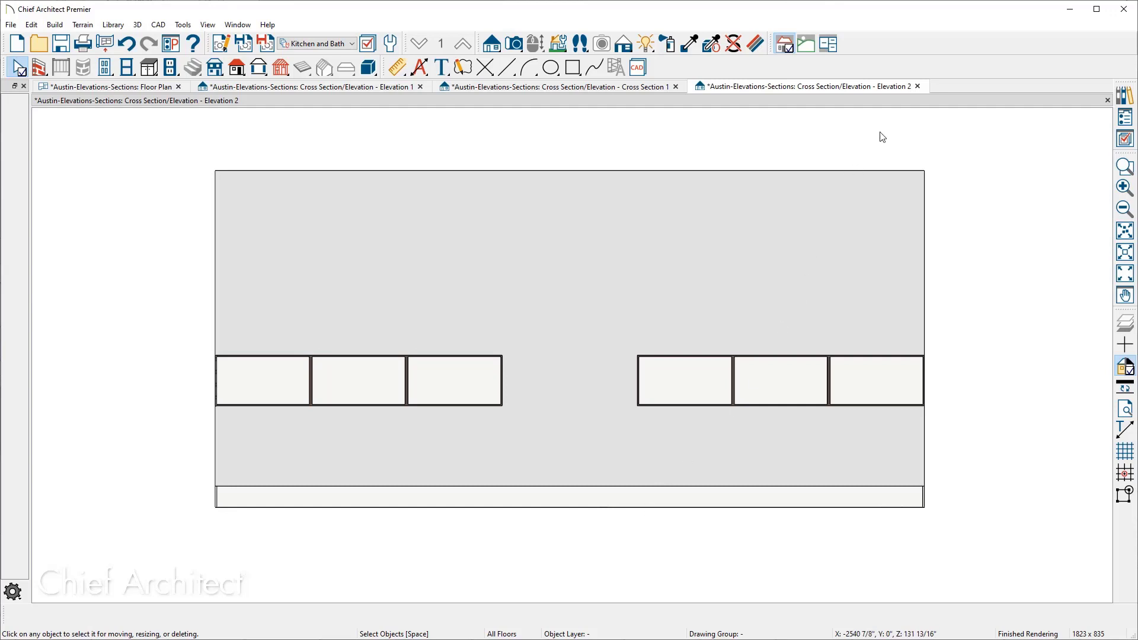
Close the kitchen wall elevation, the cross section and the first elevation view to return to the floor plan alone.
left_click(918, 86)
left_click(762, 87)
left_click(420, 87)
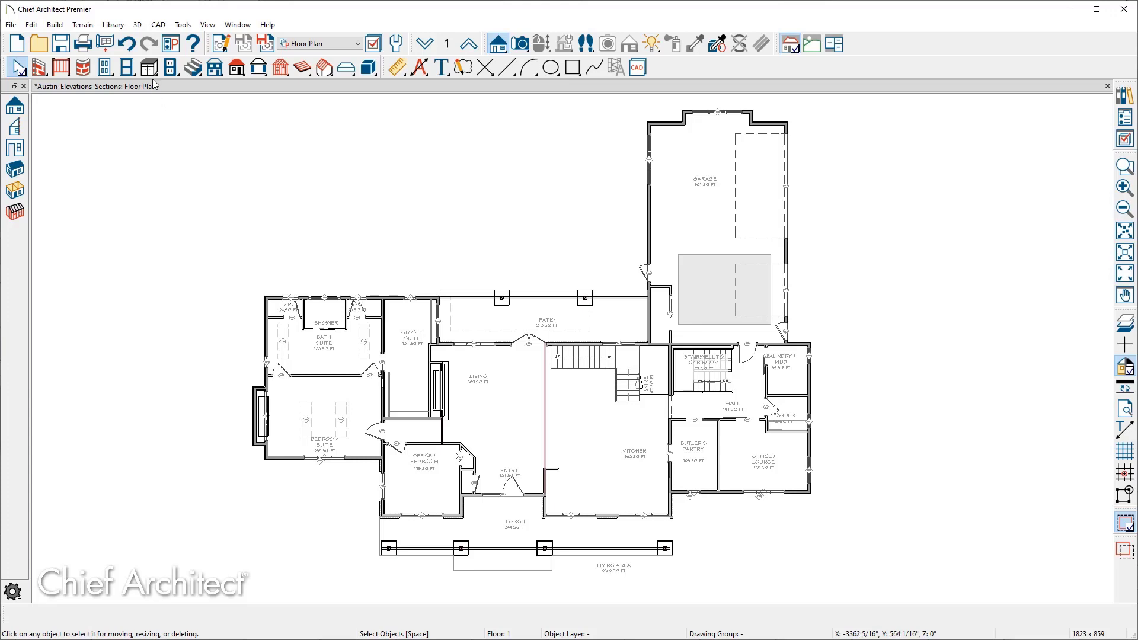
Automatically generate all exterior elevations around the house and deselect the new cameras.
left_click(138, 26)
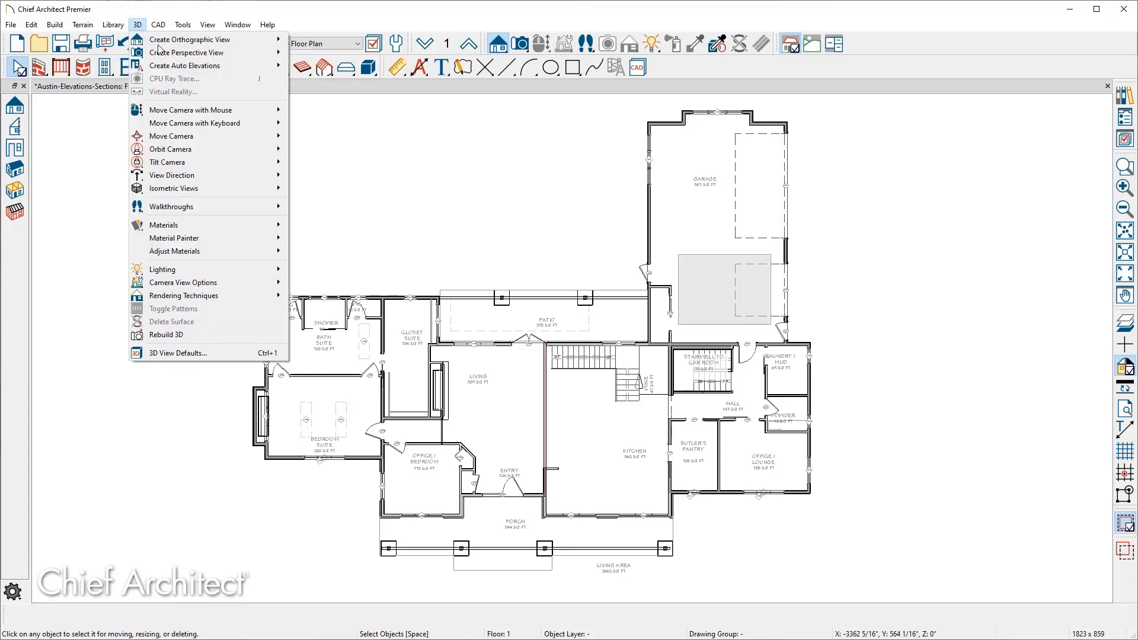
mouse_move(178, 65)
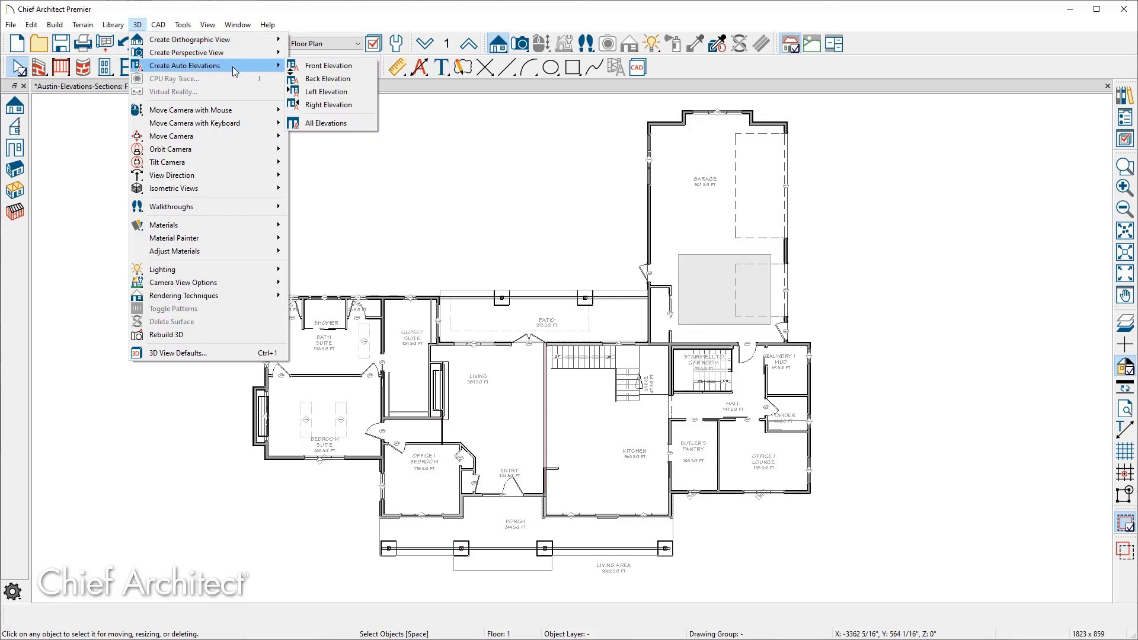
left_click(359, 131)
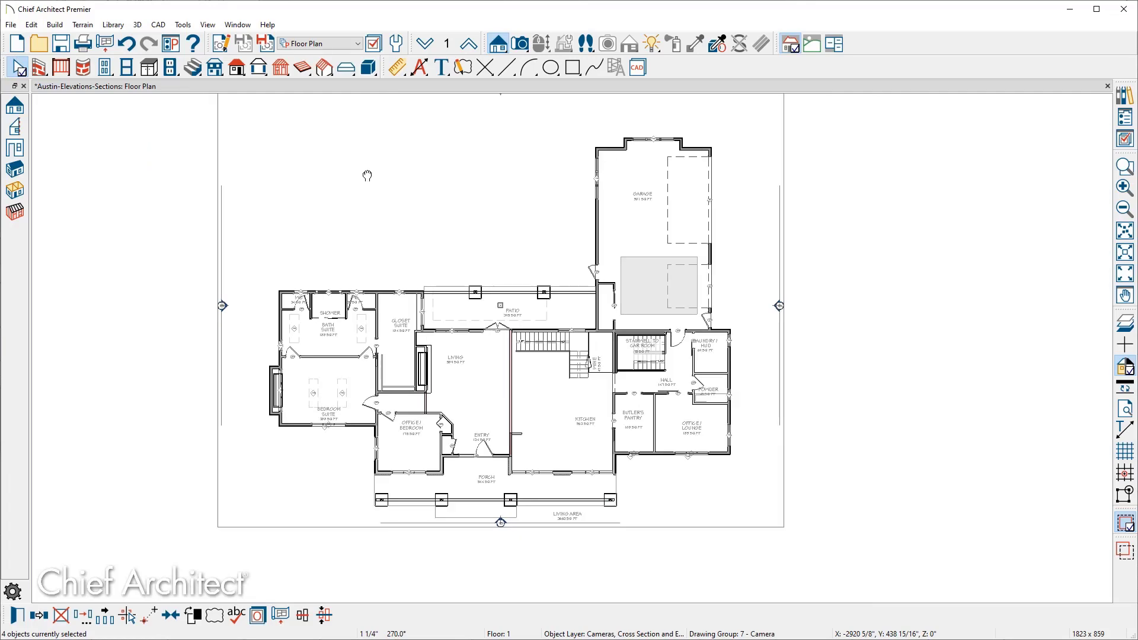
left_click(369, 214)
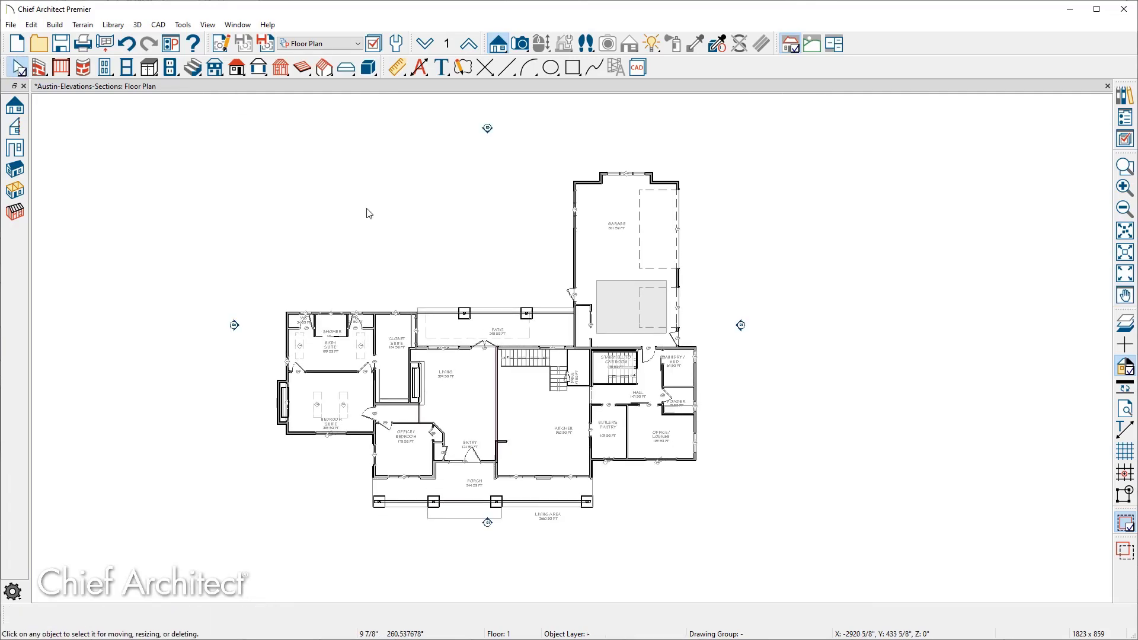
Open the exterior front elevation view from its E1 callout in front of the porch.
scroll(491, 551, "up", 3)
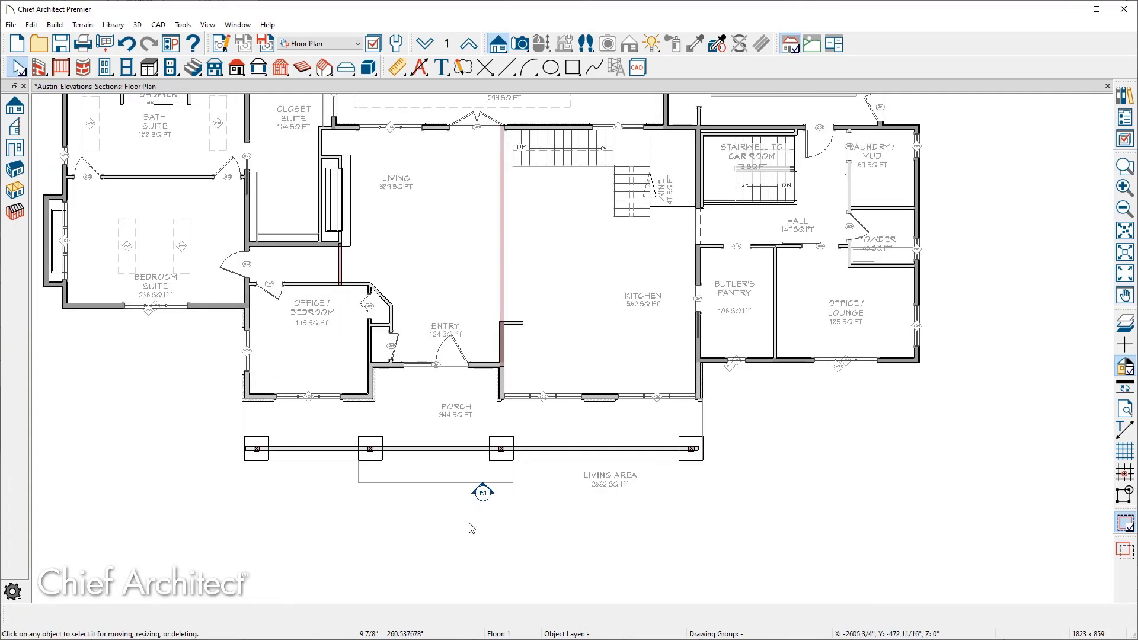
scroll(472, 528, "up", 2)
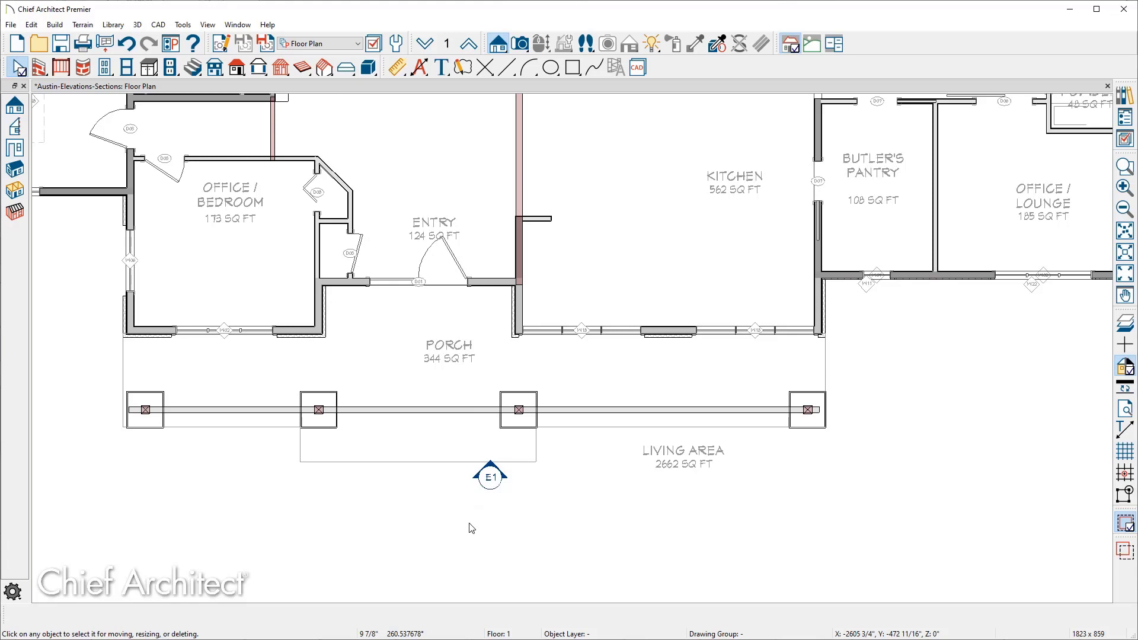
scroll(471, 528, "down", 3)
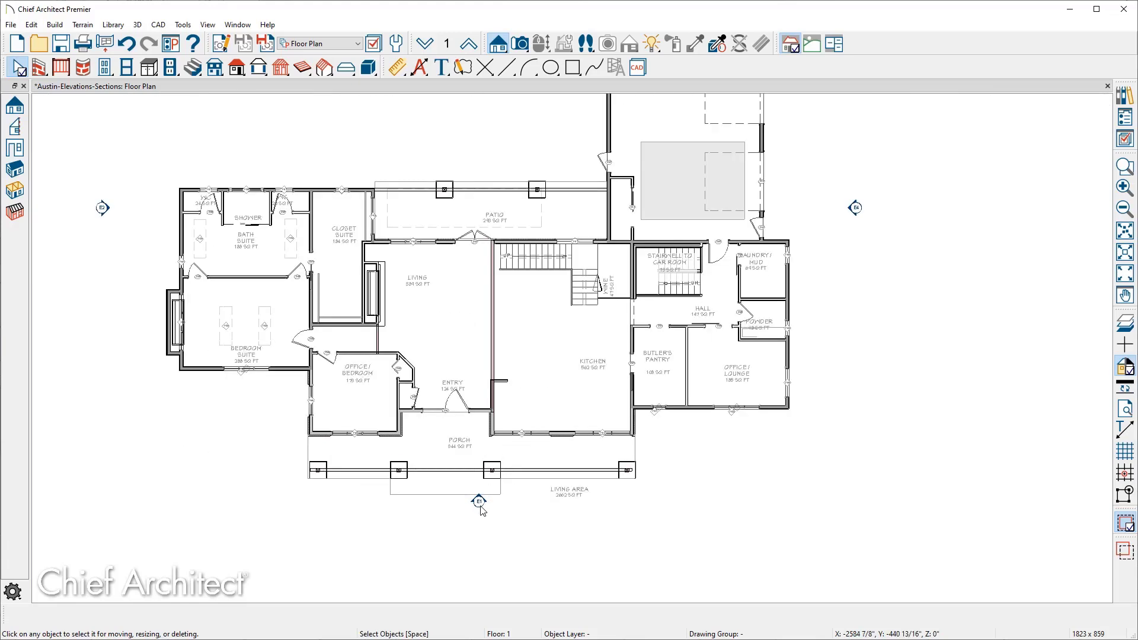
double_click(479, 504)
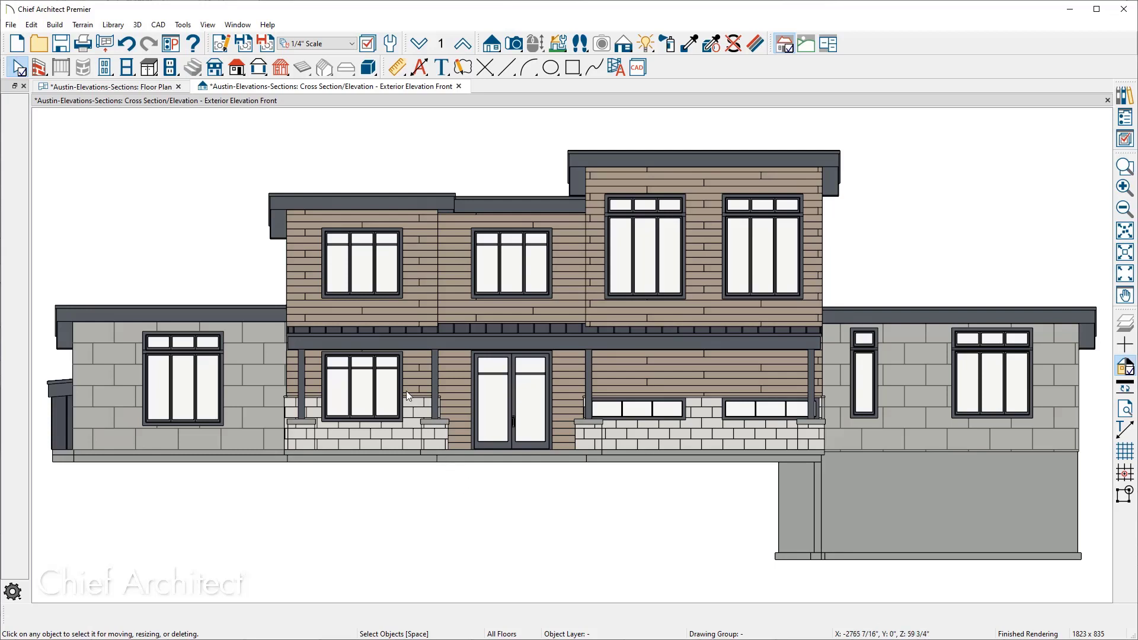
Rename the front elevation view "E1, Exterior Elevation Front" and turn on its shadows.
left_click(219, 46)
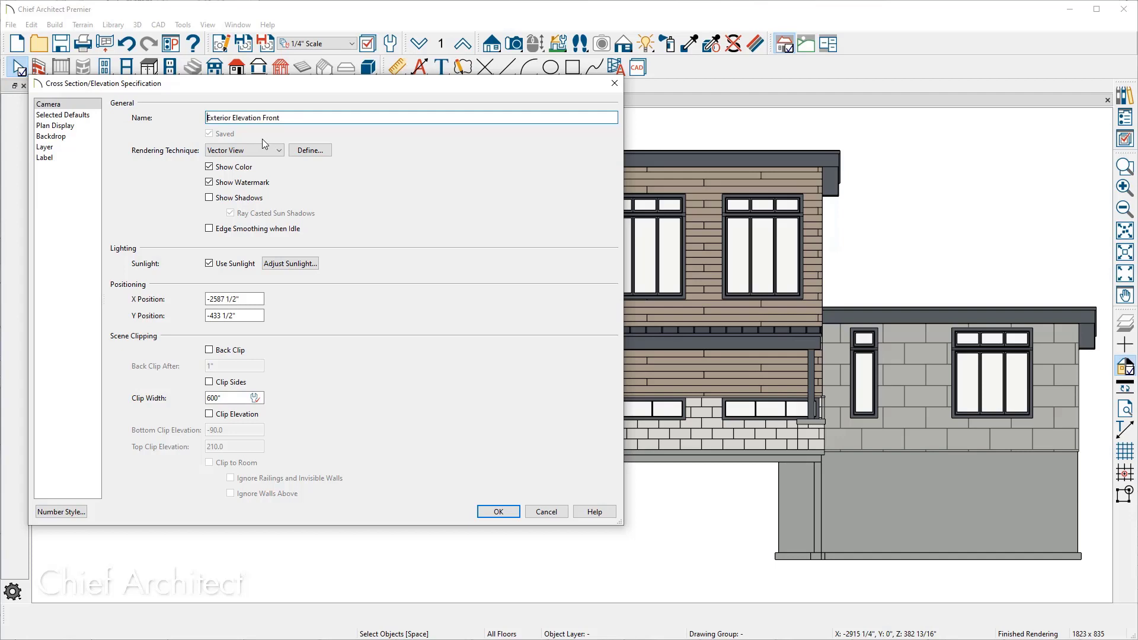
type("E1,")
key("Tab")
key("Tab")
key("Tab")
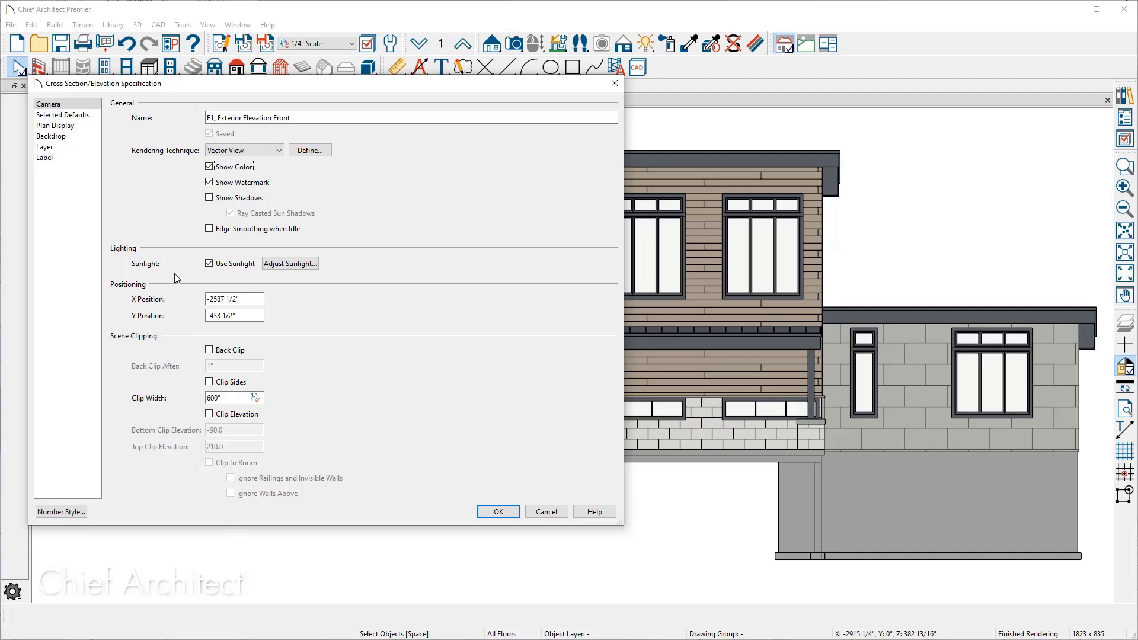
left_click(208, 198)
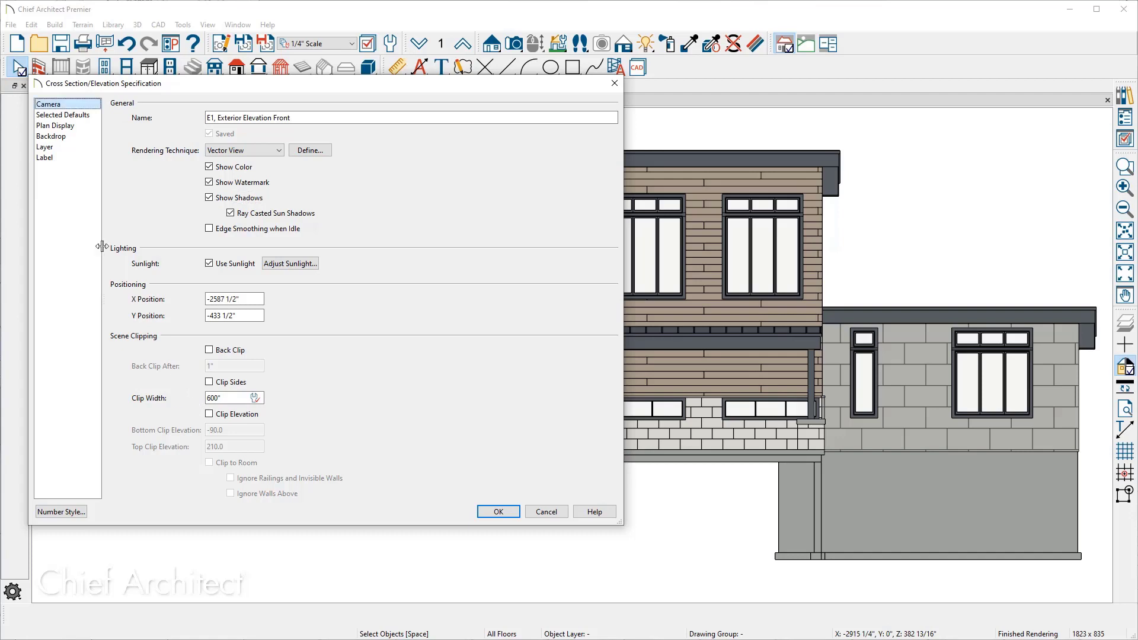
Set the view's notes default to Exterior and review the available note types in that default, keeping Exterior Notes.
left_click(81, 118)
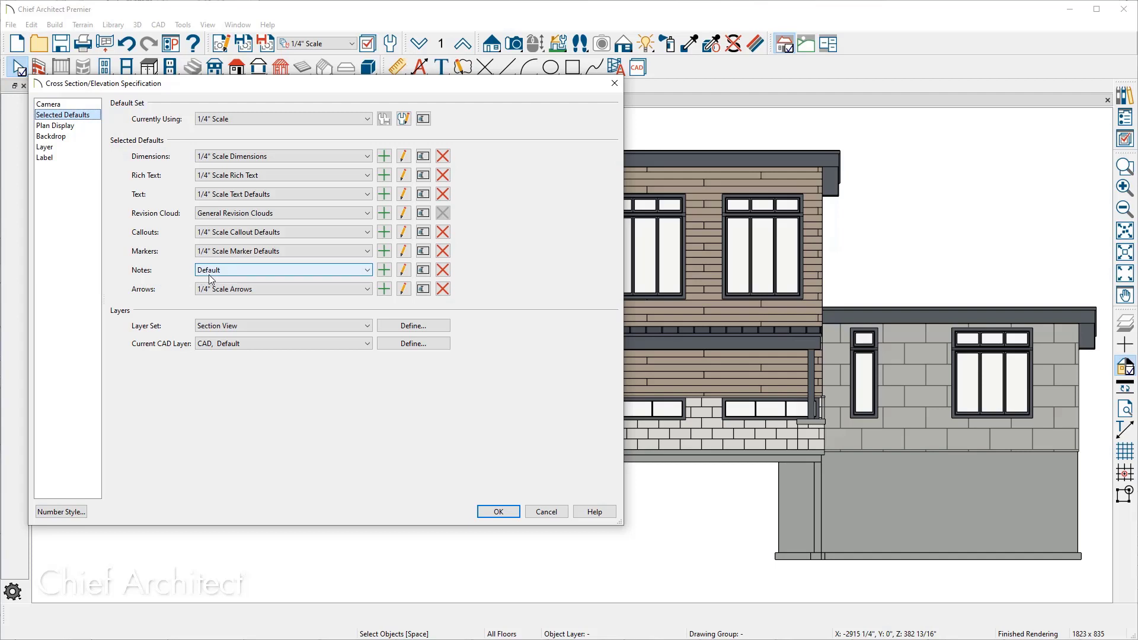
left_click(244, 274)
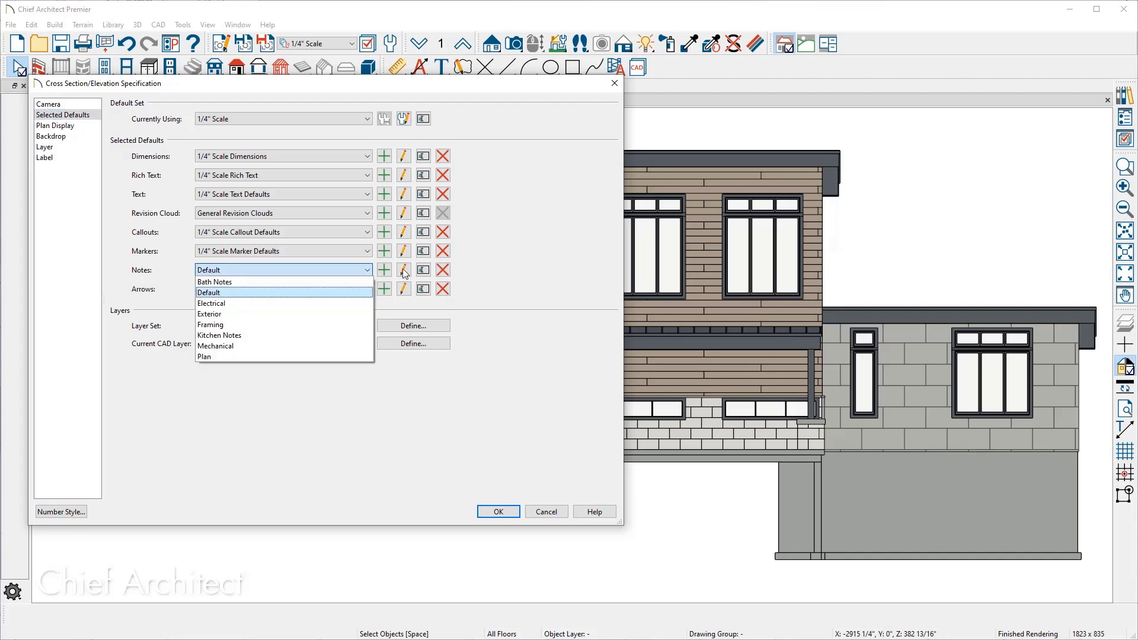
left_click(339, 314)
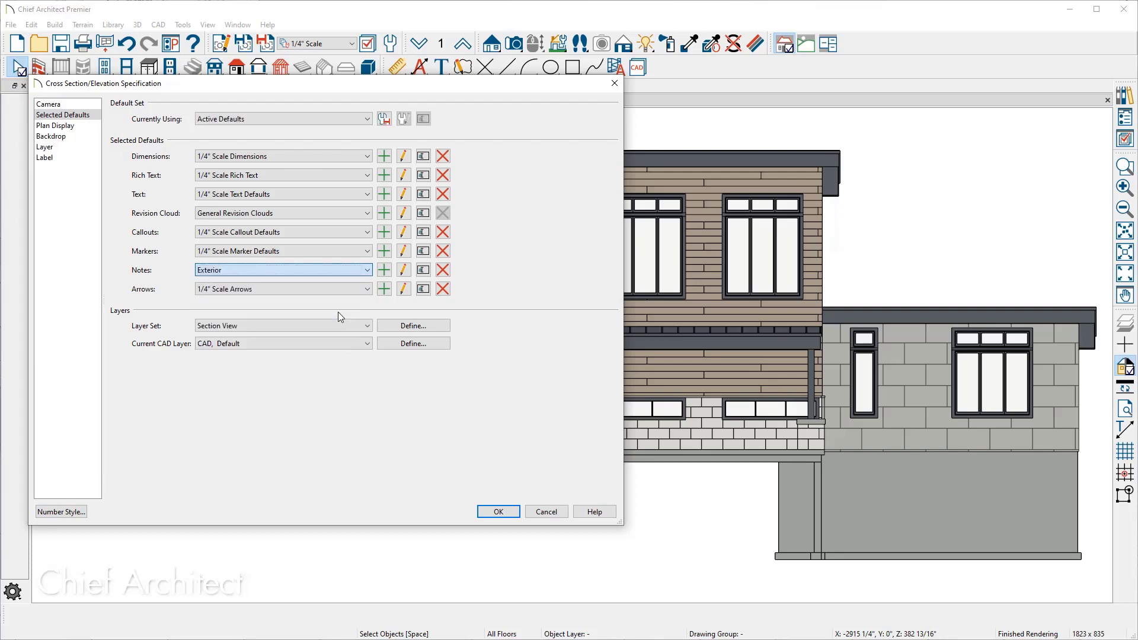
left_click(405, 270)
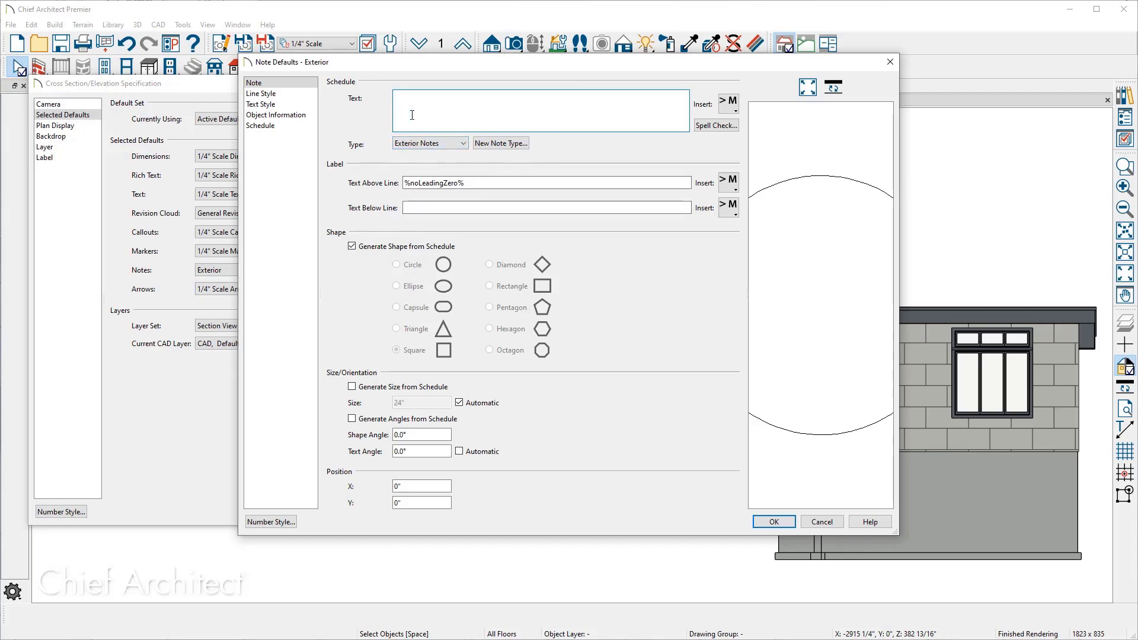
left_click(435, 144)
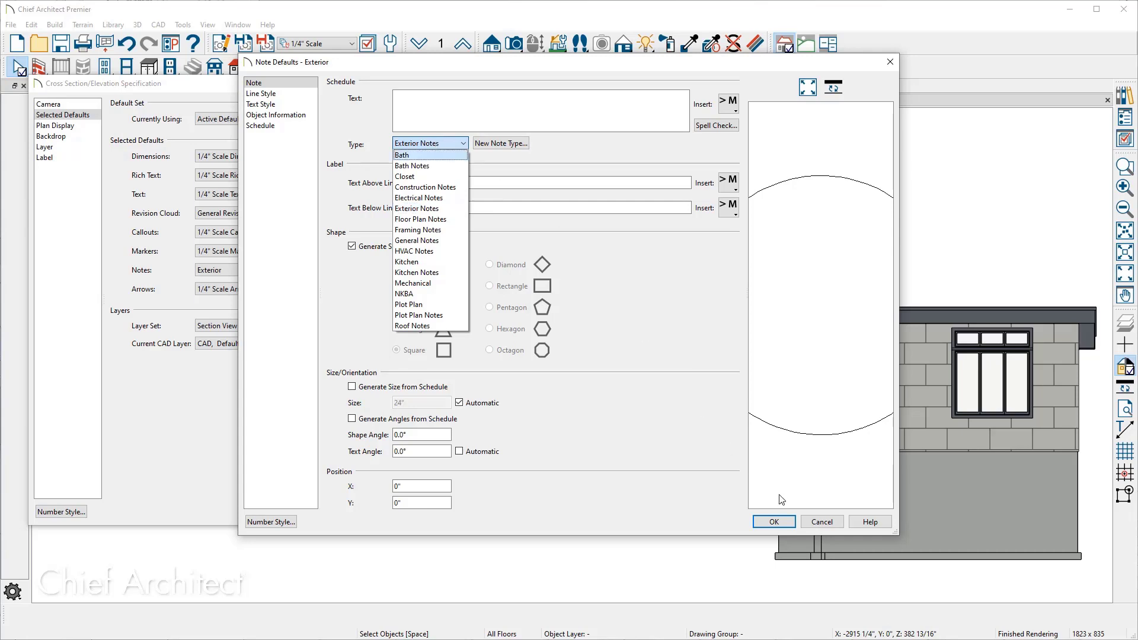
left_click(773, 521)
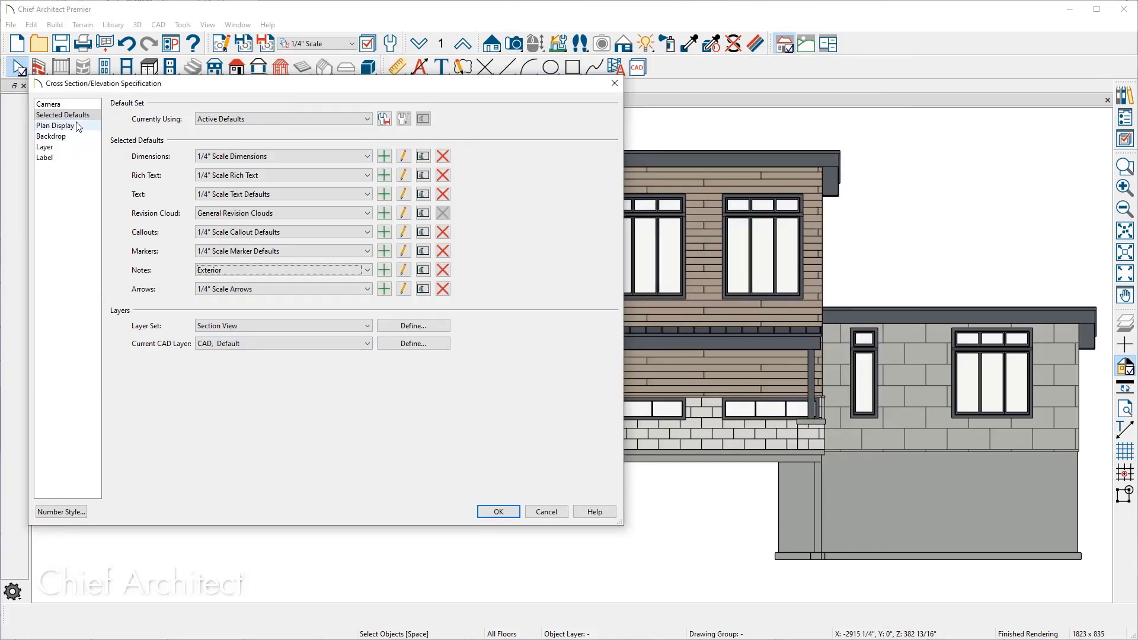
Review the front elevation's plan callout, backdrop, layer and label settings, and accept its specification.
left_click(60, 126)
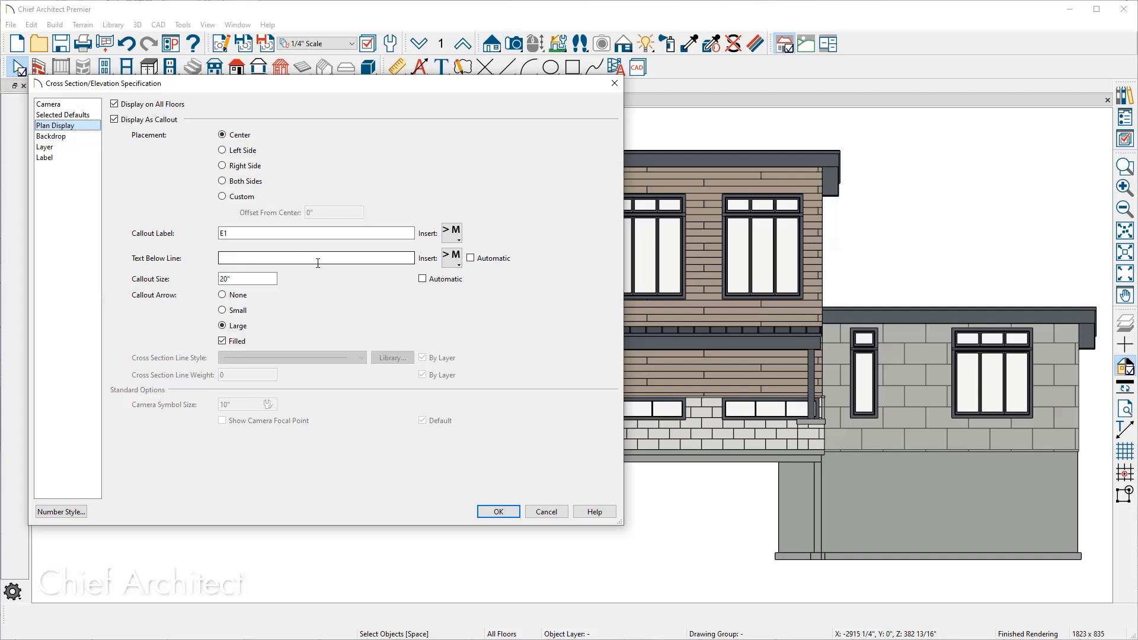
left_click(471, 259)
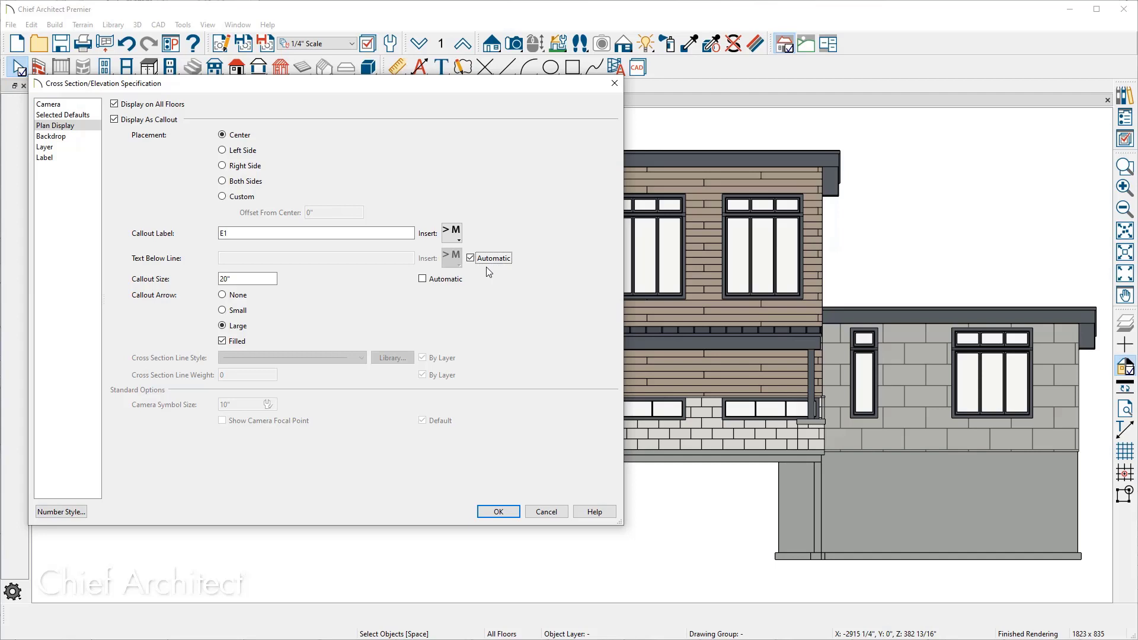
left_click(489, 259)
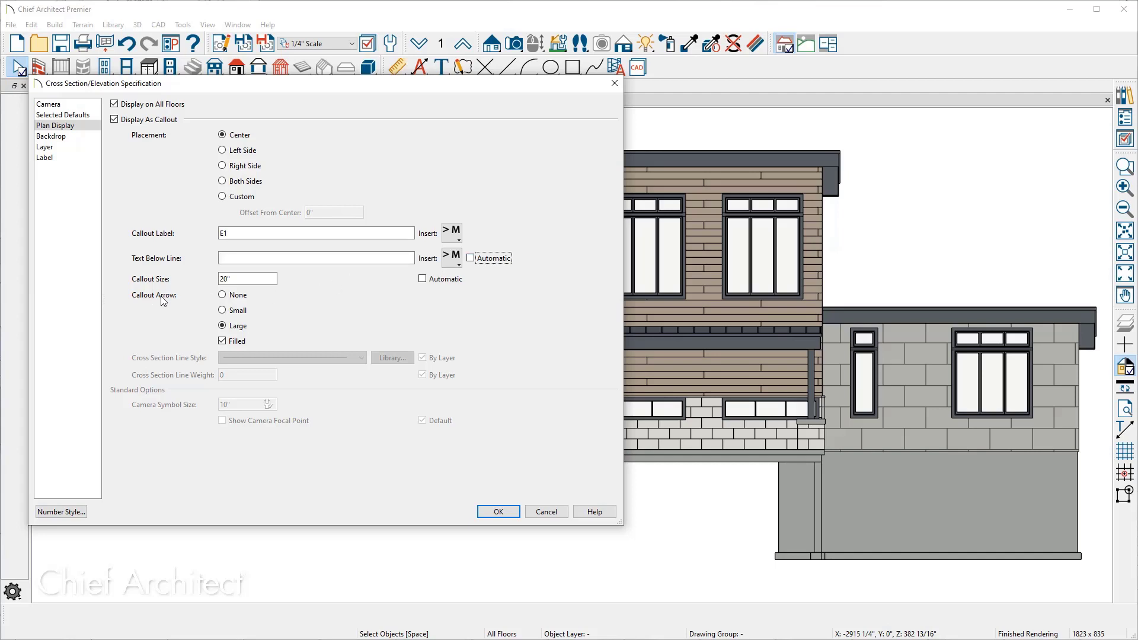
left_click(75, 137)
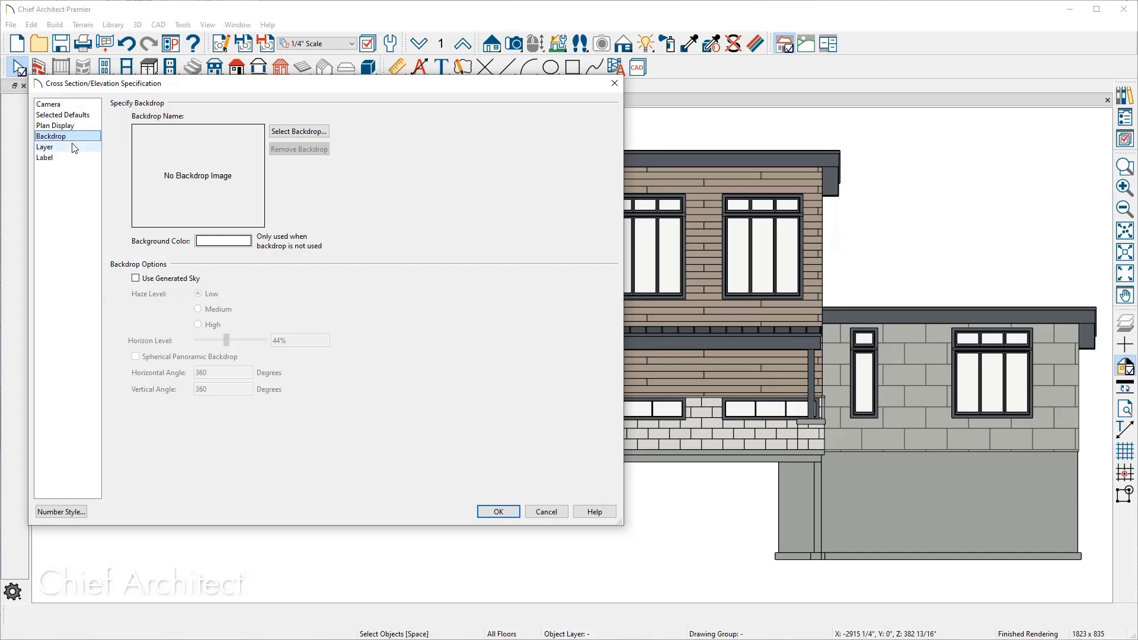
left_click(74, 148)
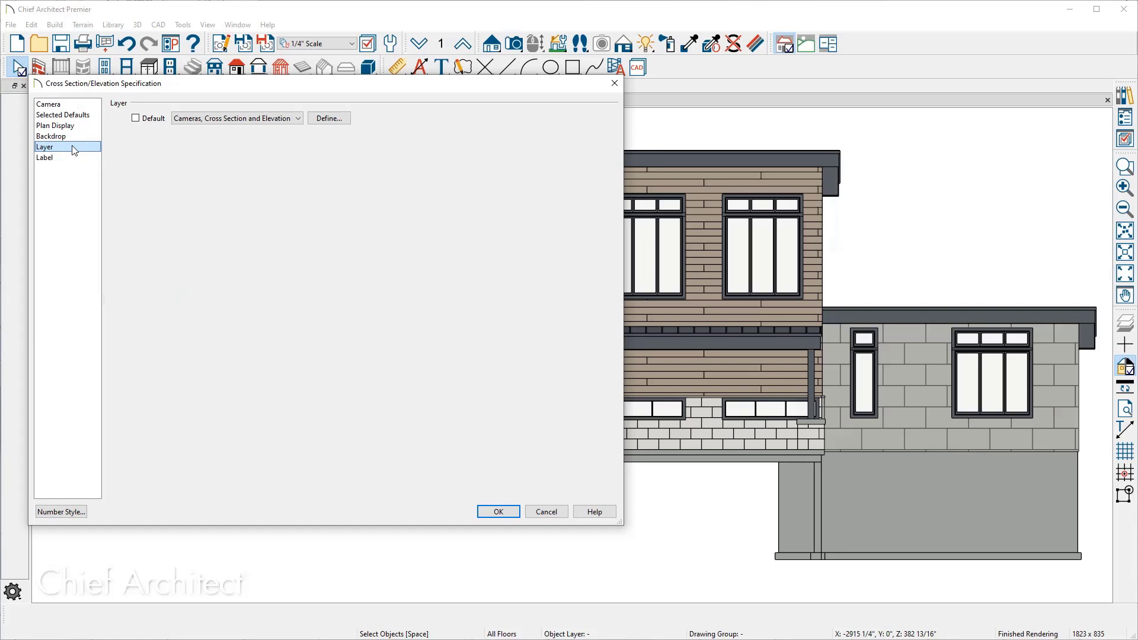
left_click(53, 159)
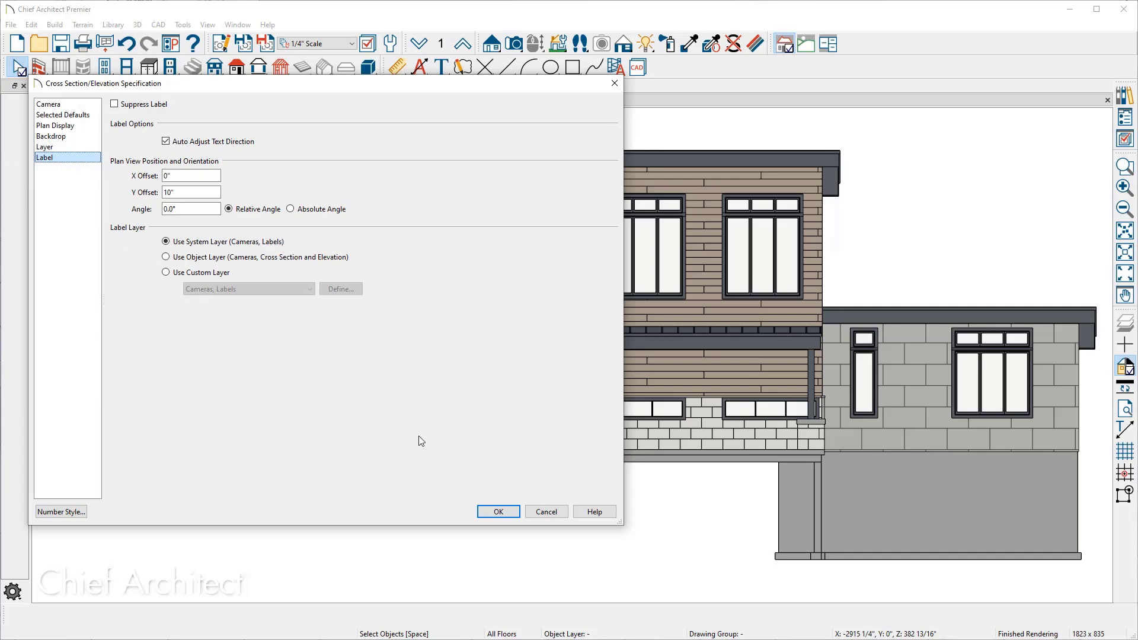
left_click(499, 513)
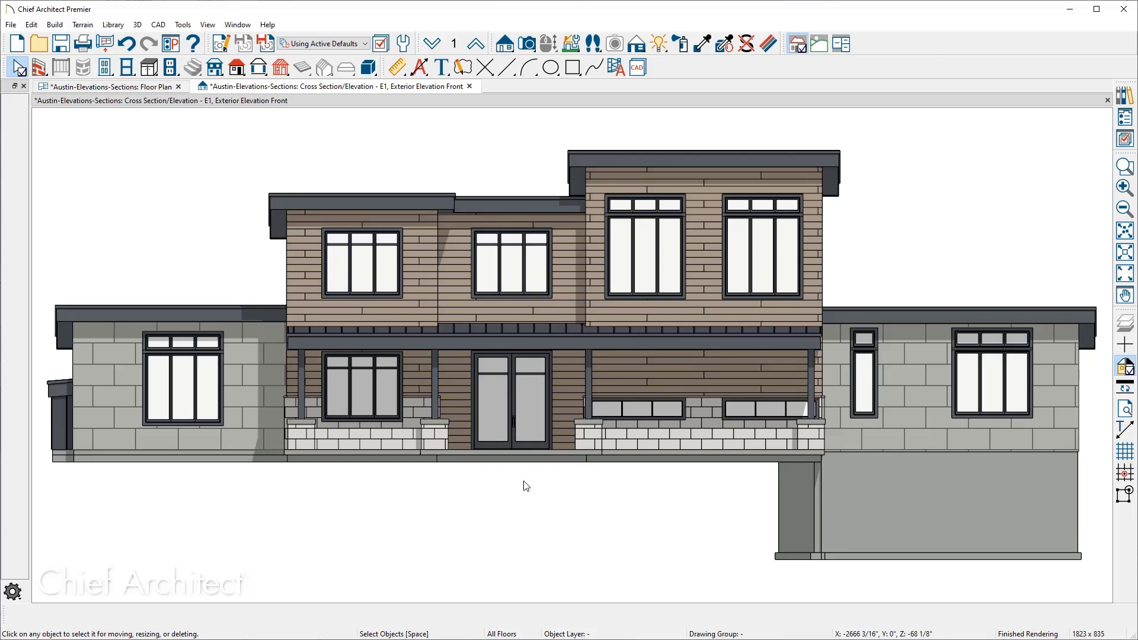
Open the back, left and right exterior elevations together for editing from the project's cross sections and turn on their shadows.
left_click(1124, 118)
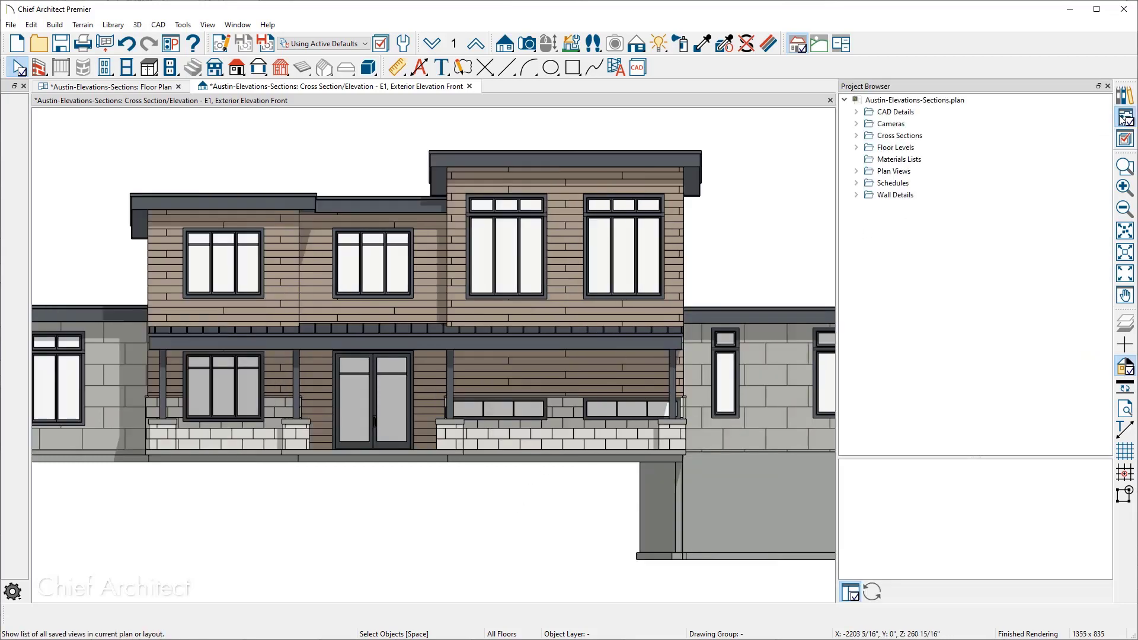
left_click(856, 136)
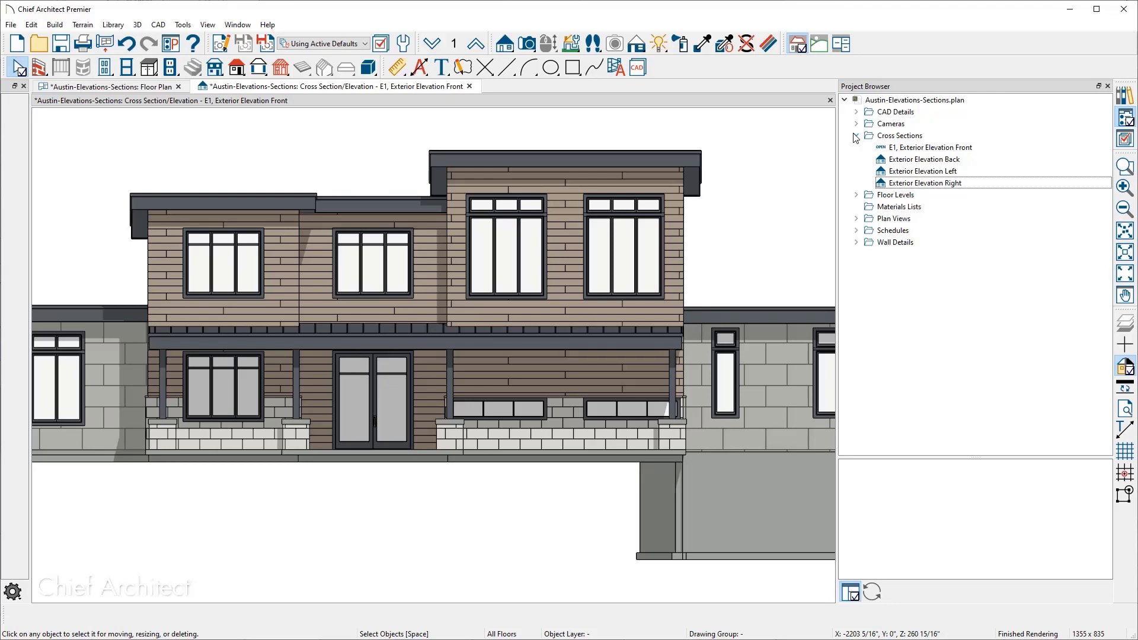
left_click(916, 161)
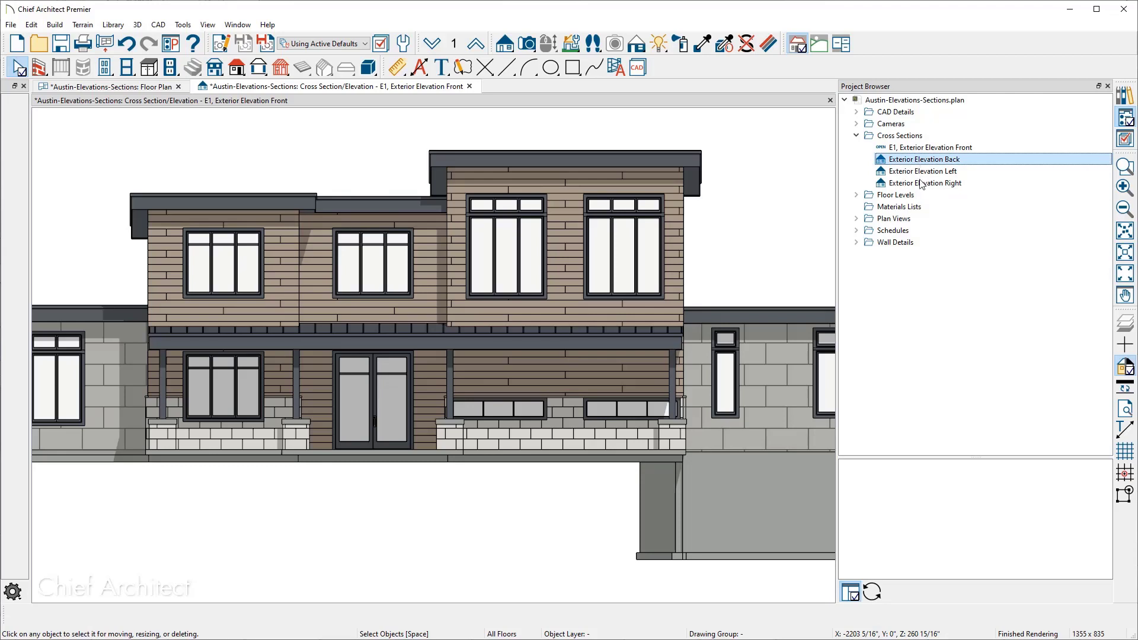
left_click(923, 185, "shift")
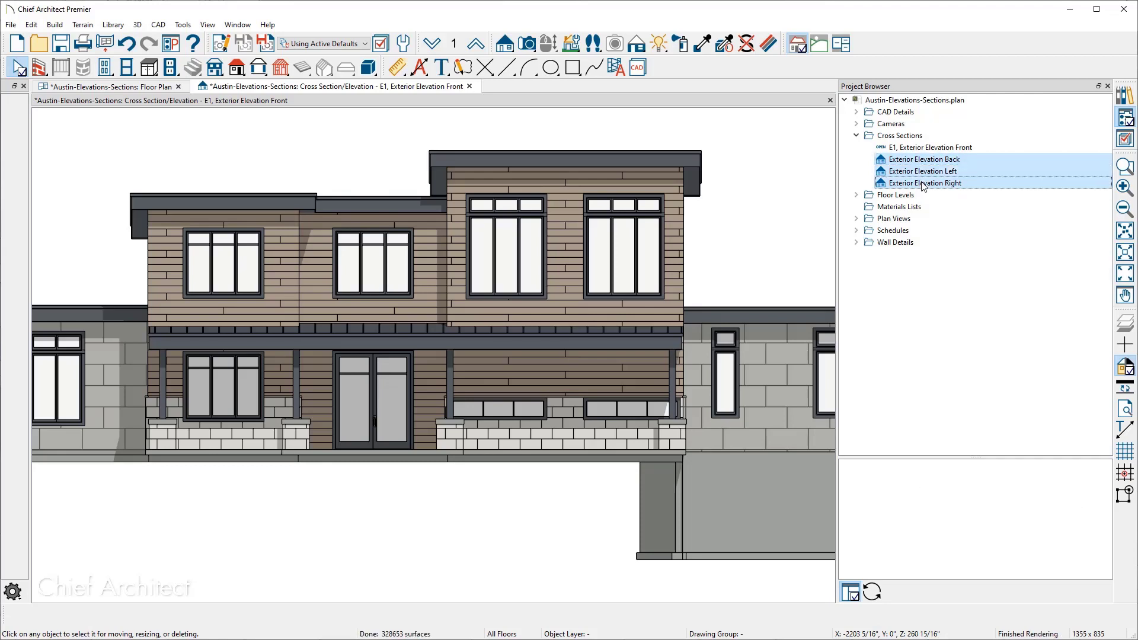
right_click(923, 186)
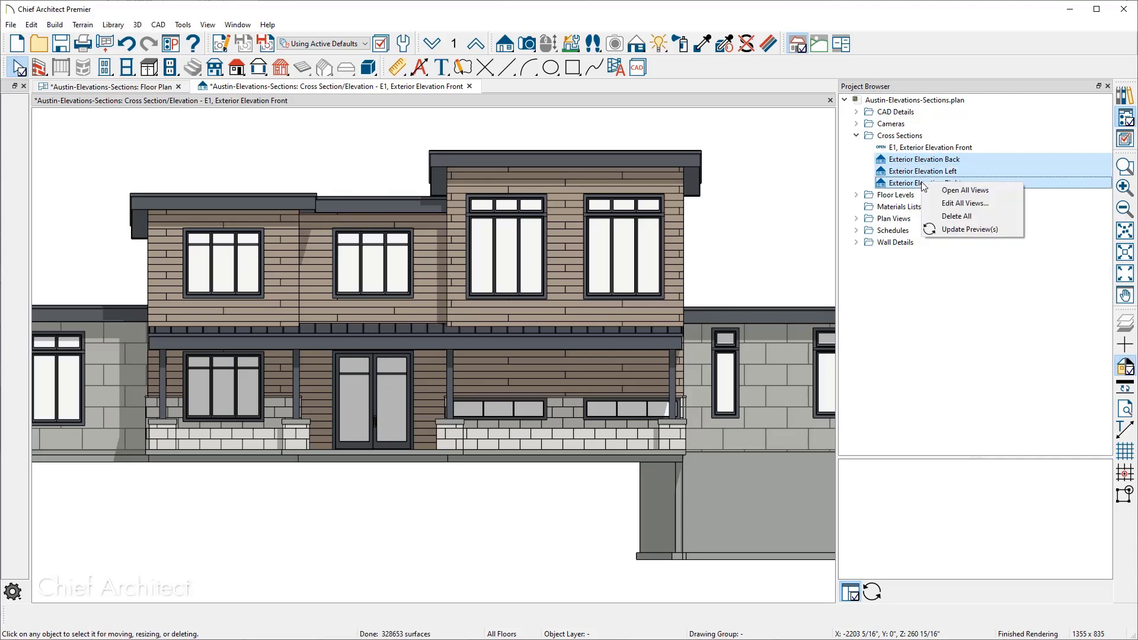
left_click(1009, 204)
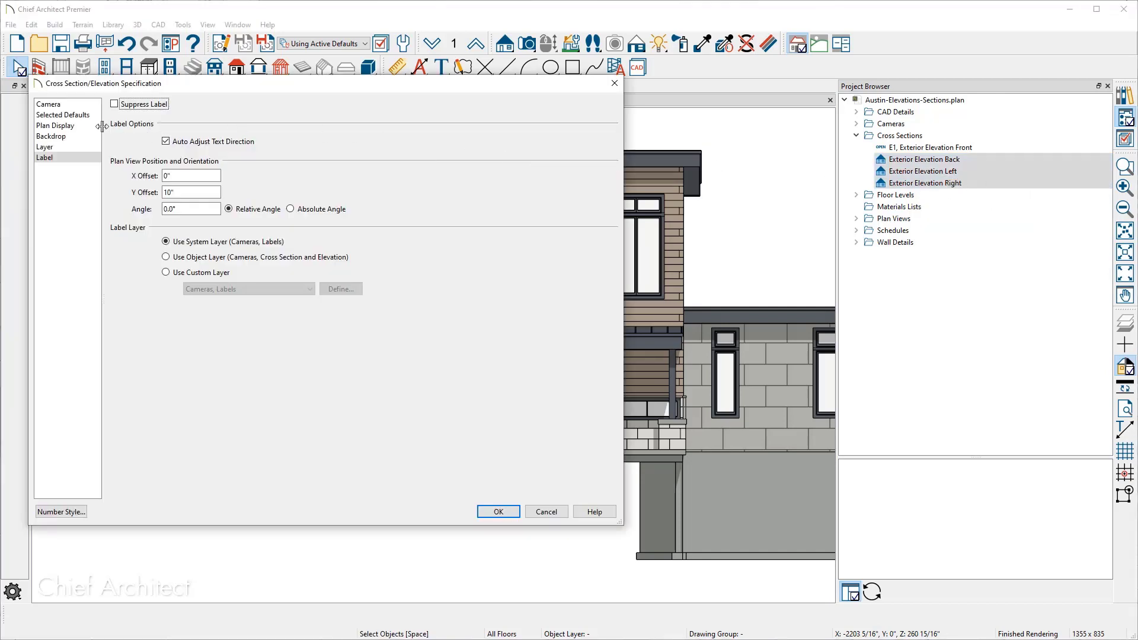
left_click(69, 107)
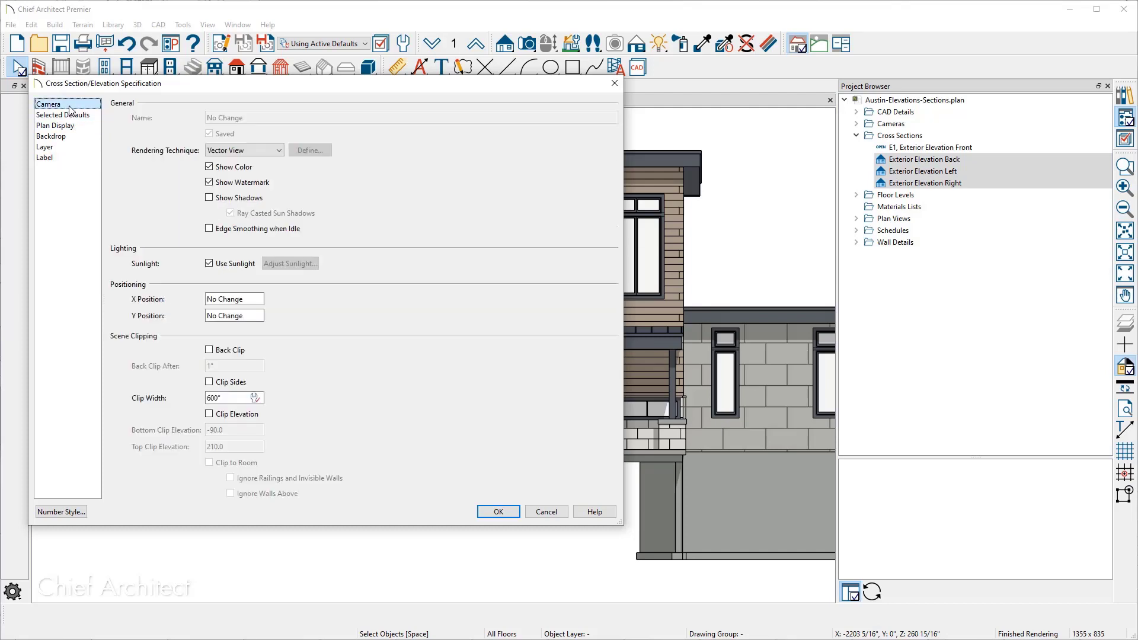
left_click(209, 199)
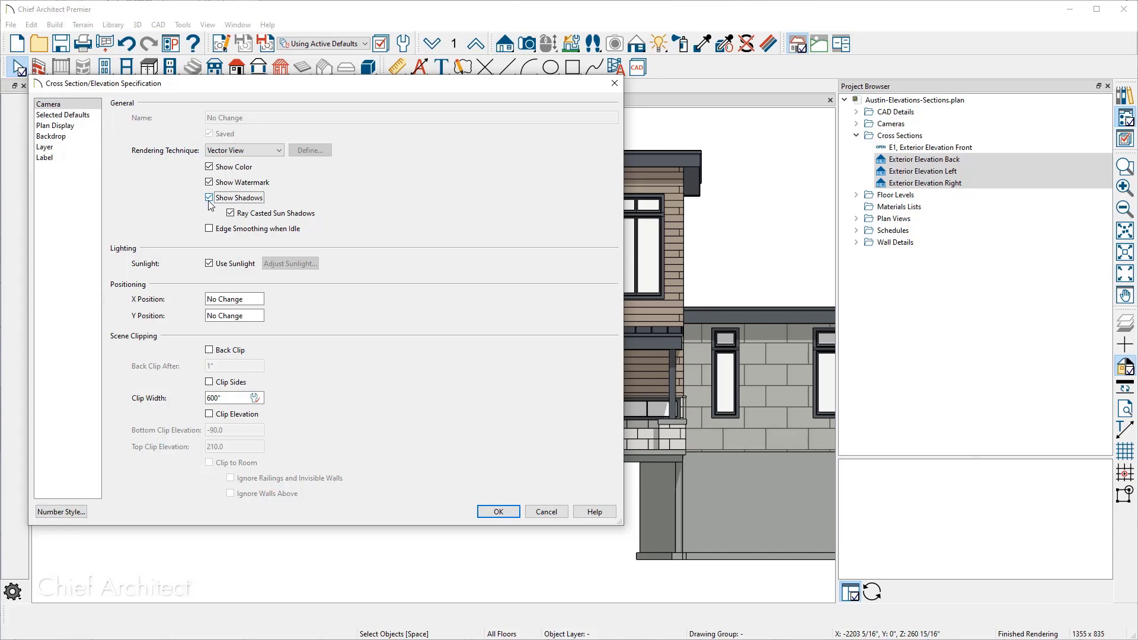
Set the notes default of the back, left and right elevations to Exterior, check their plan display, and accept the specification.
left_click(65, 115)
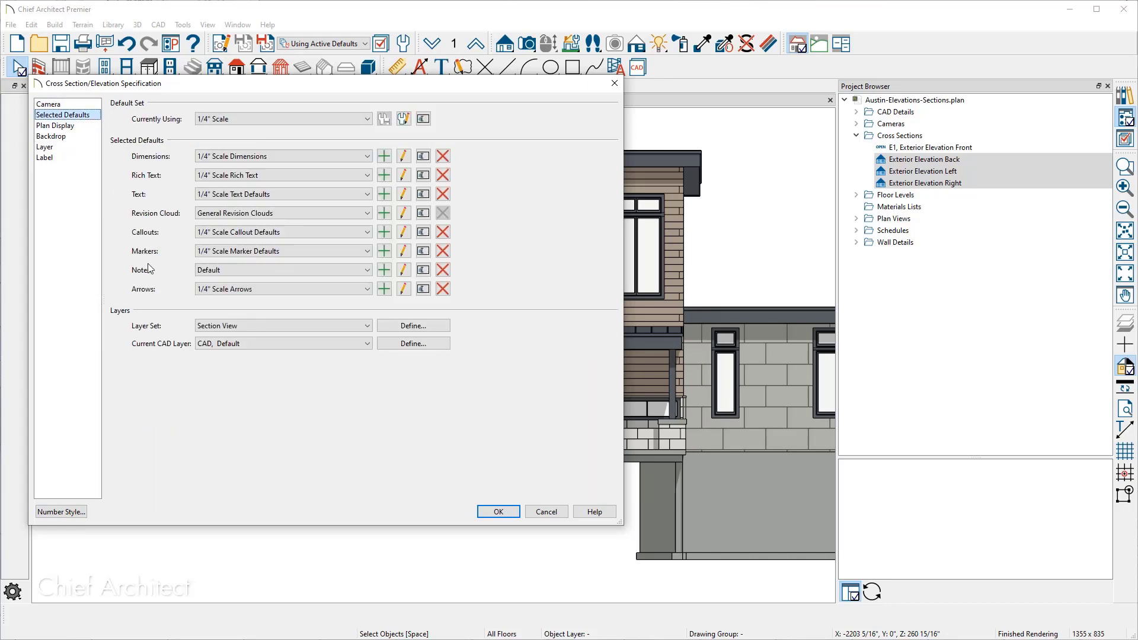
left_click(366, 271)
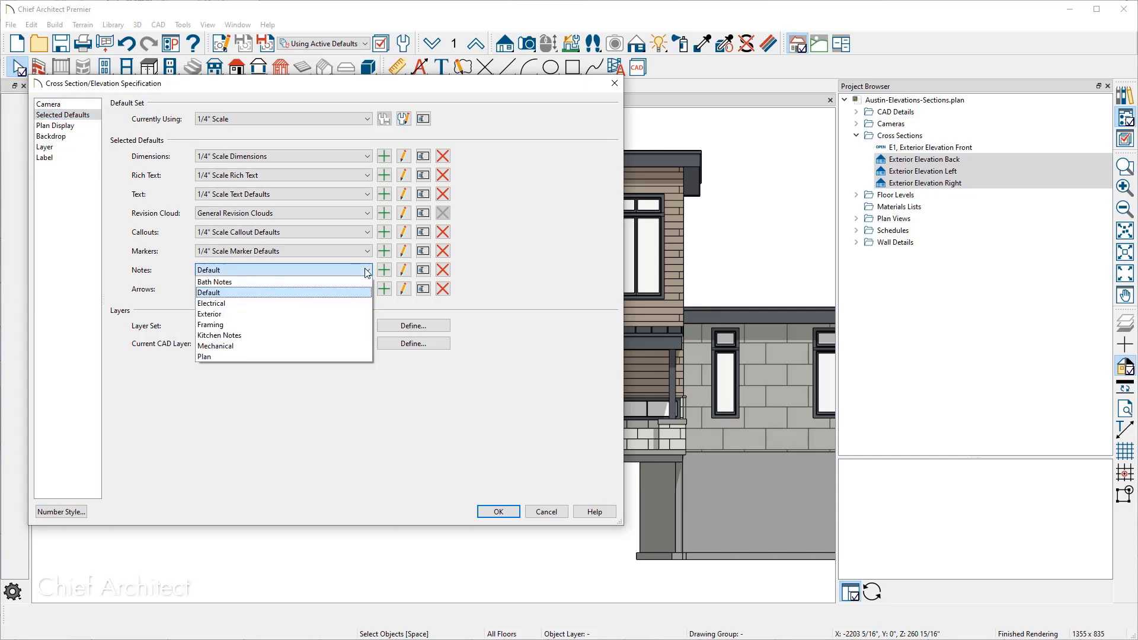
left_click(303, 314)
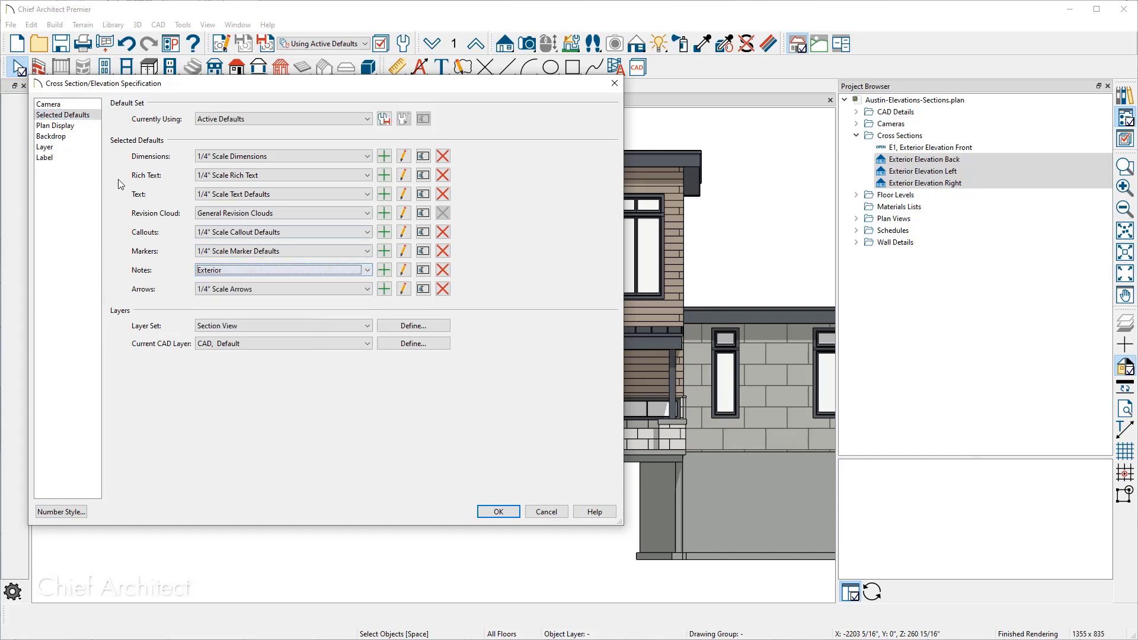
left_click(79, 129)
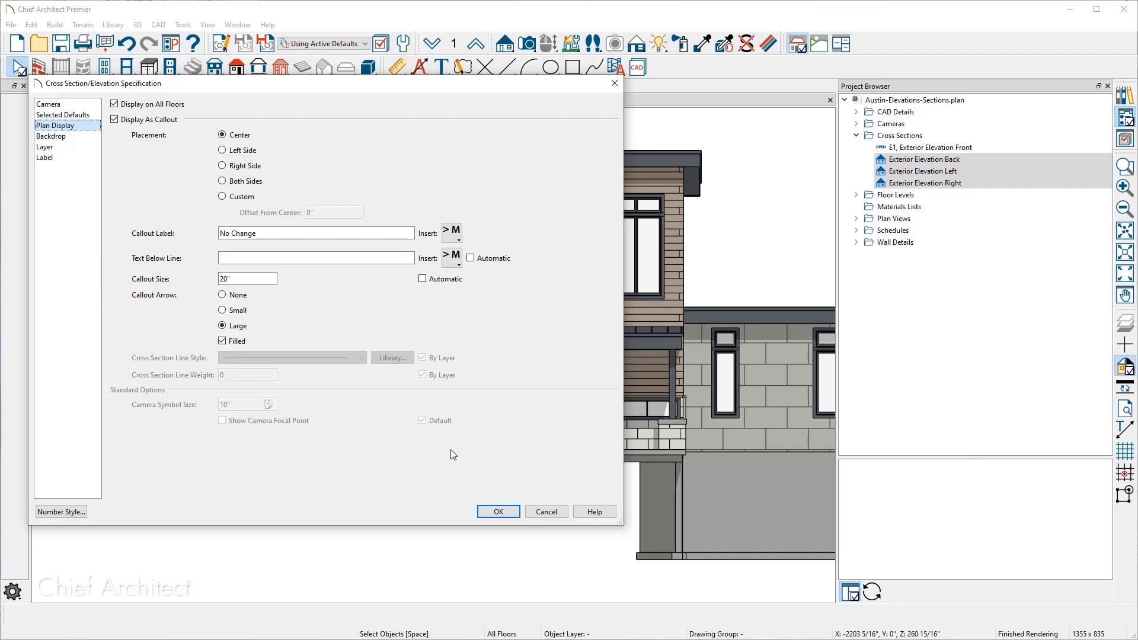
left_click(498, 513)
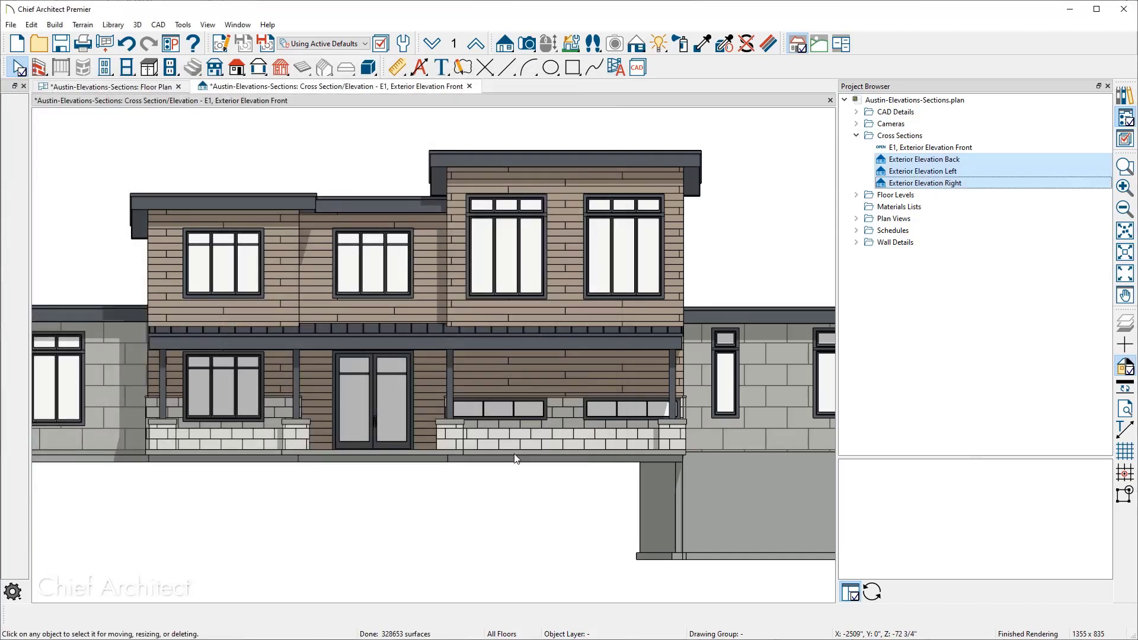
Check the back elevation's callout label and rename the view "E3, Exterior Elevation Back".
left_click(970, 158)
right_click(972, 161)
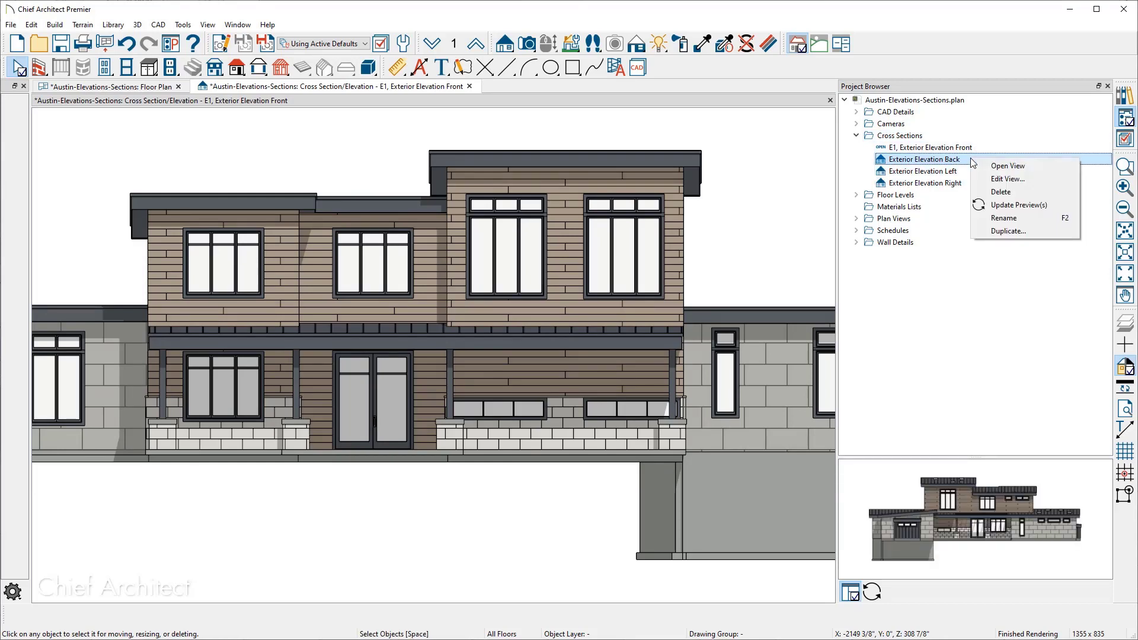
left_click(1023, 179)
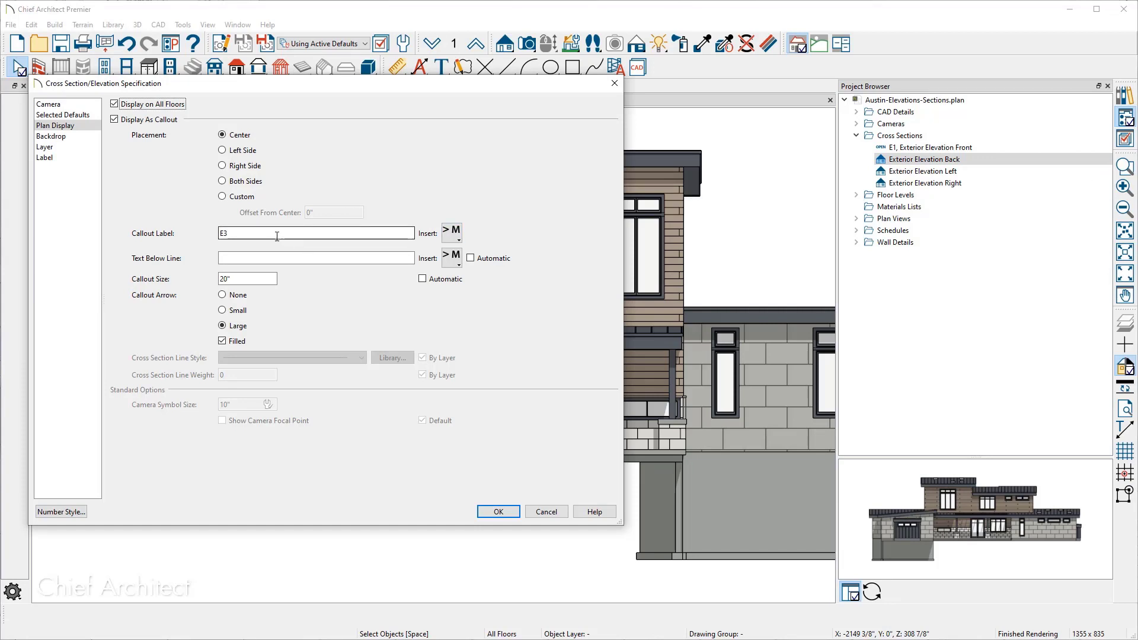
left_click(48, 104)
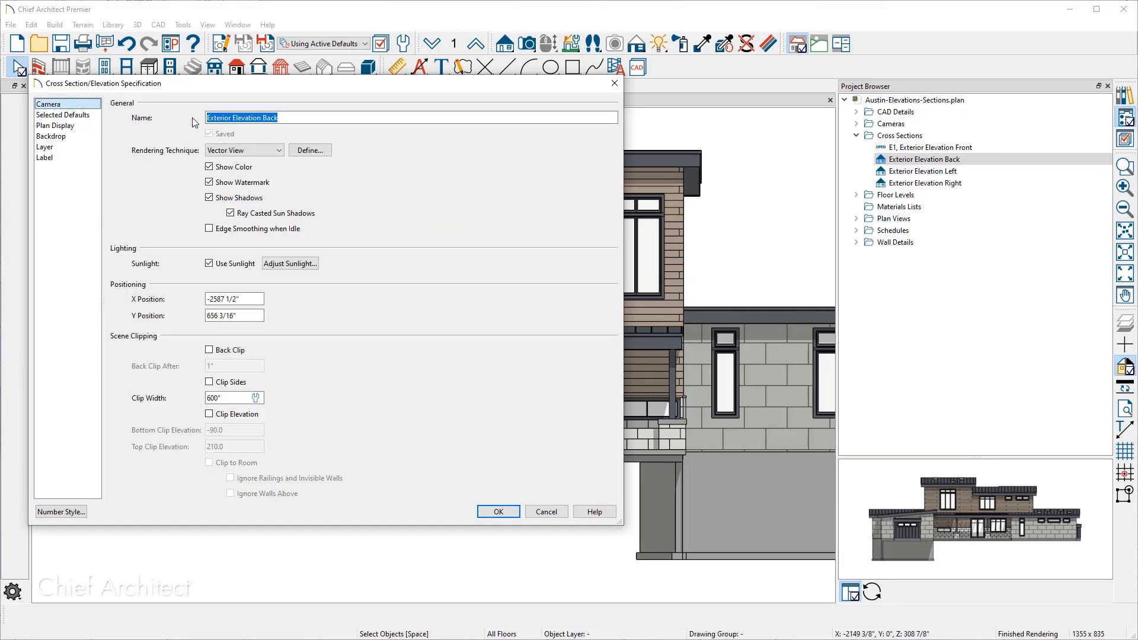
left_click(208, 118)
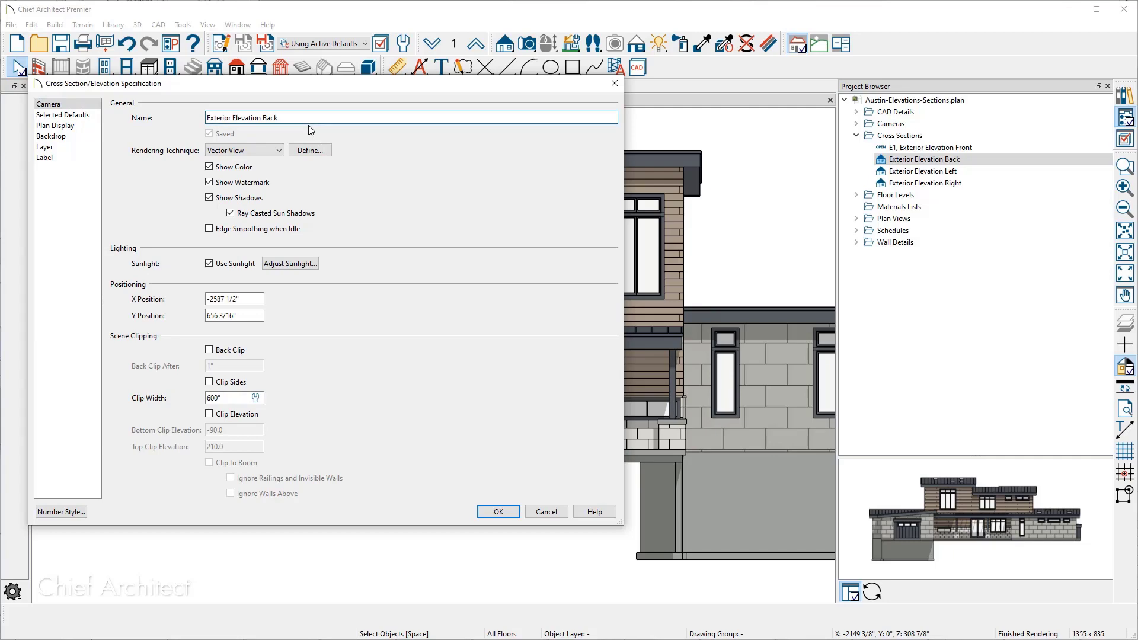
type("E3,")
left_click(490, 511)
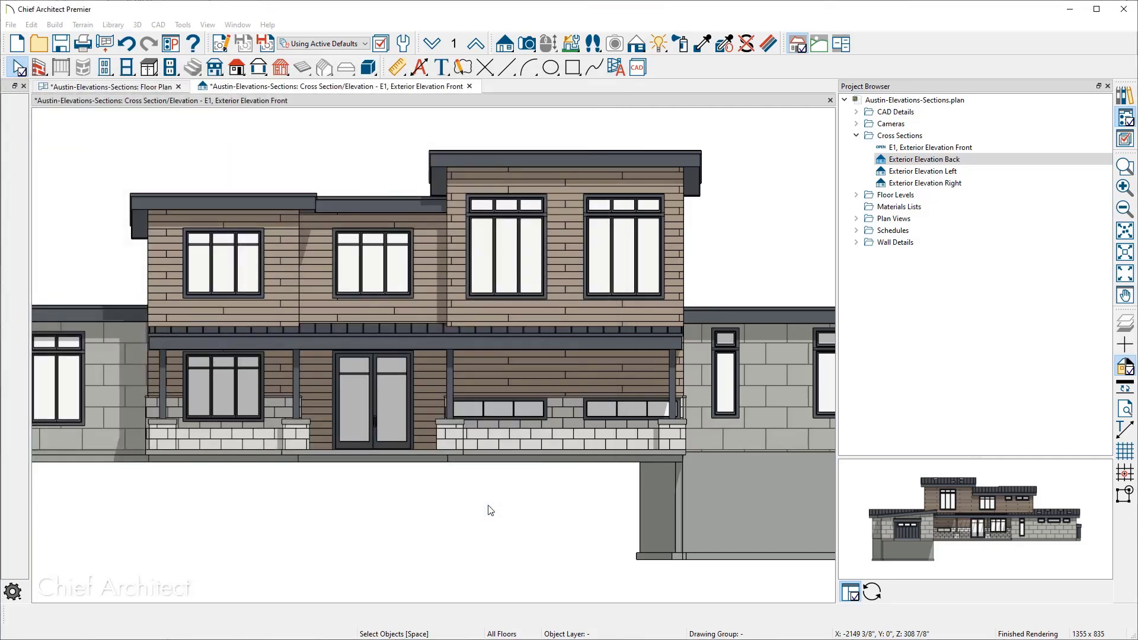
Rename the left elevation view "E2, Exterior Elevation Left" directly in the project's list of cross sections.
left_click(923, 172)
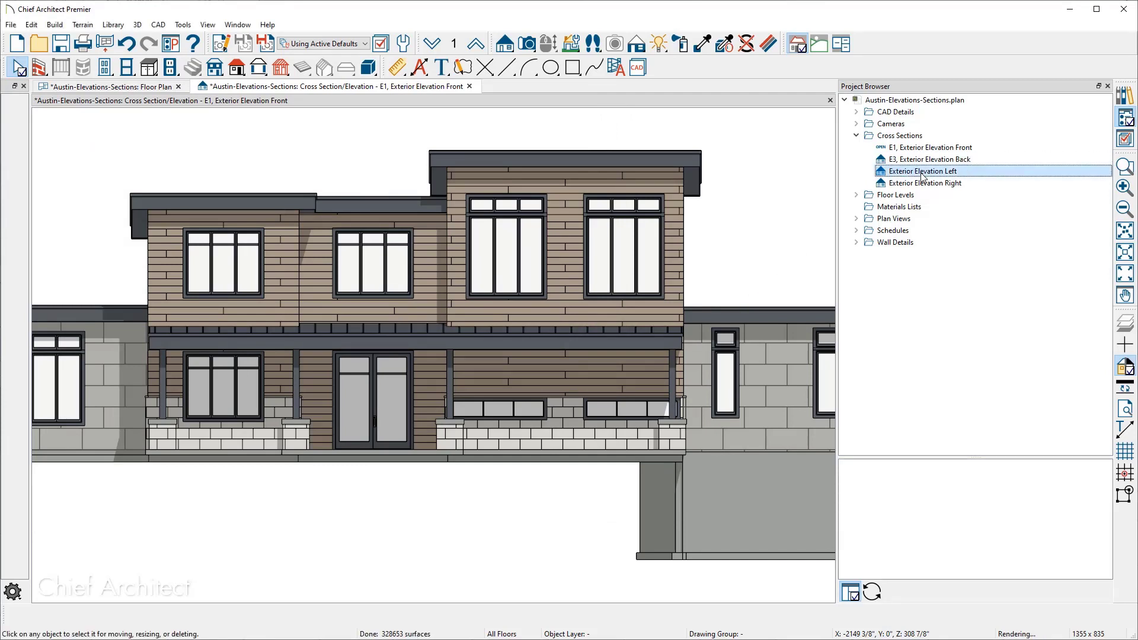
left_click(923, 171)
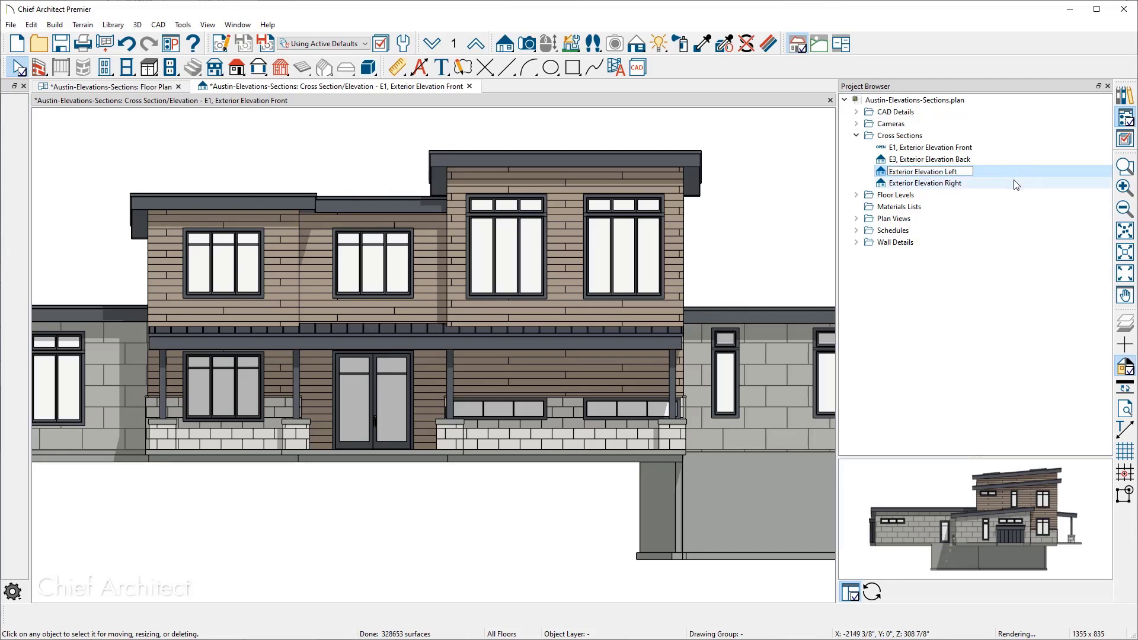
type("3")
key("BackSpace")
type("E2,")
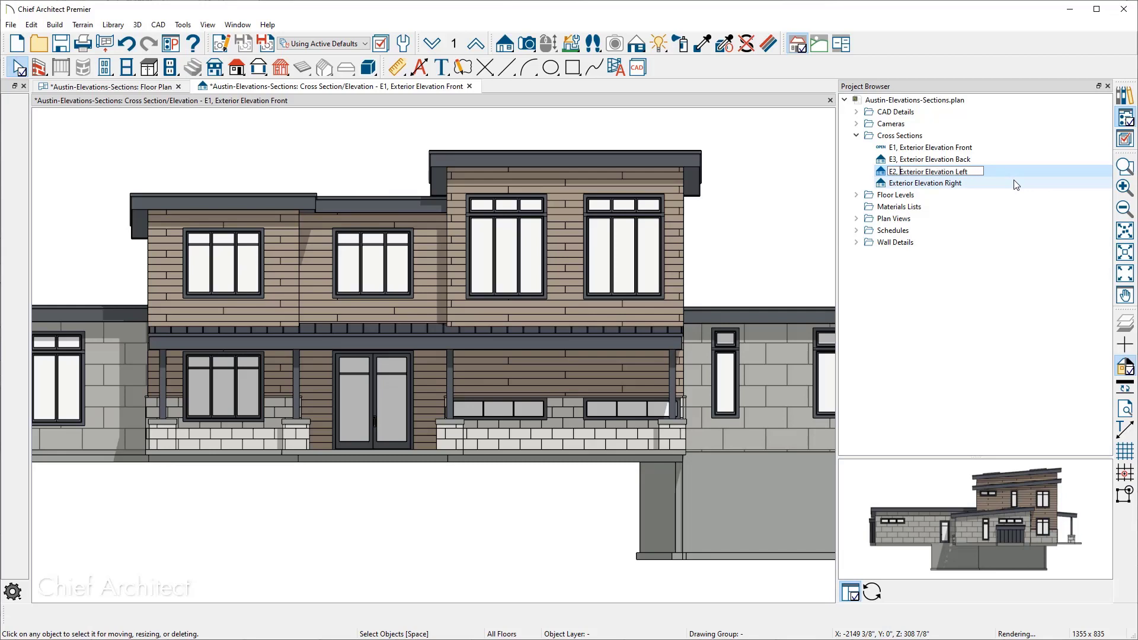
Rename the right elevation view "E4, Exterior Elevation Right" and preview the left elevation.
left_click(961, 184)
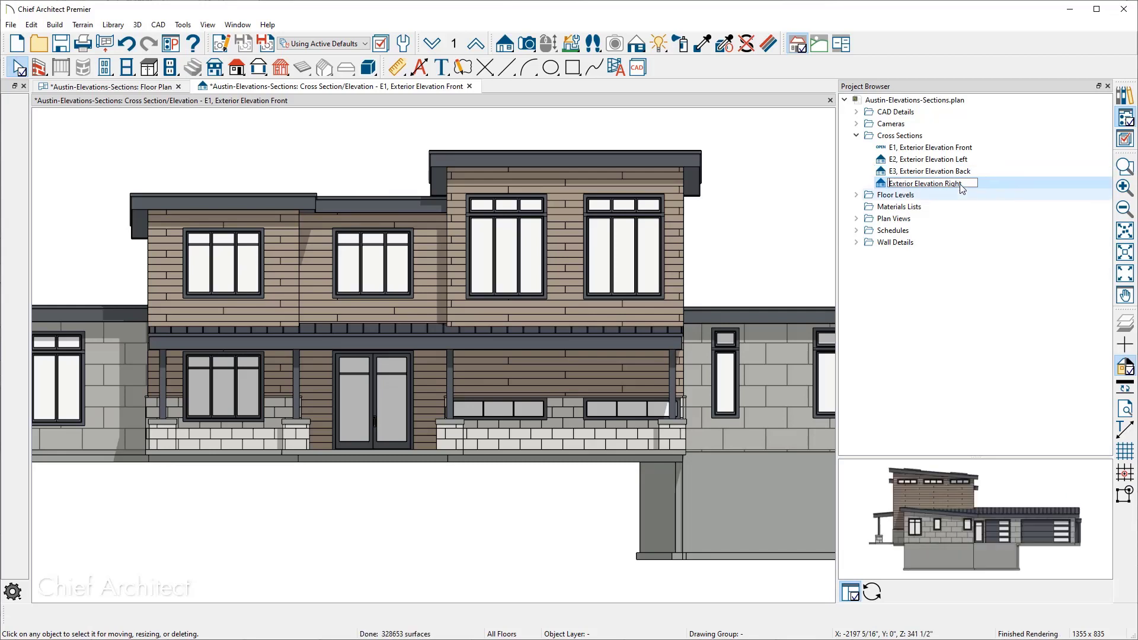
type("E4,")
key("Return")
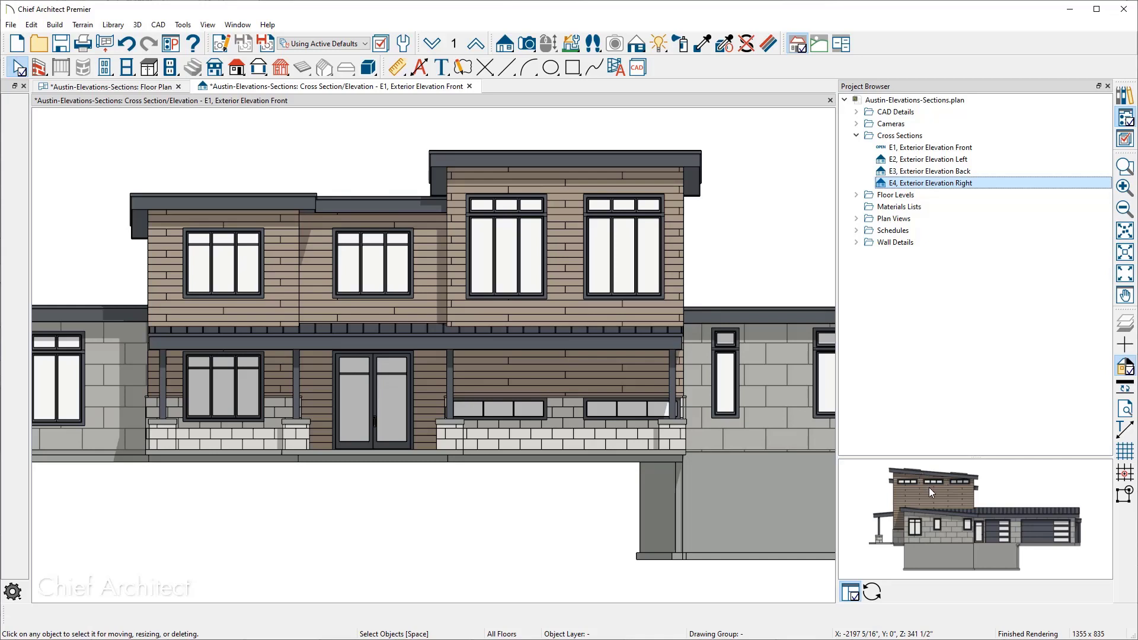
left_click(911, 160)
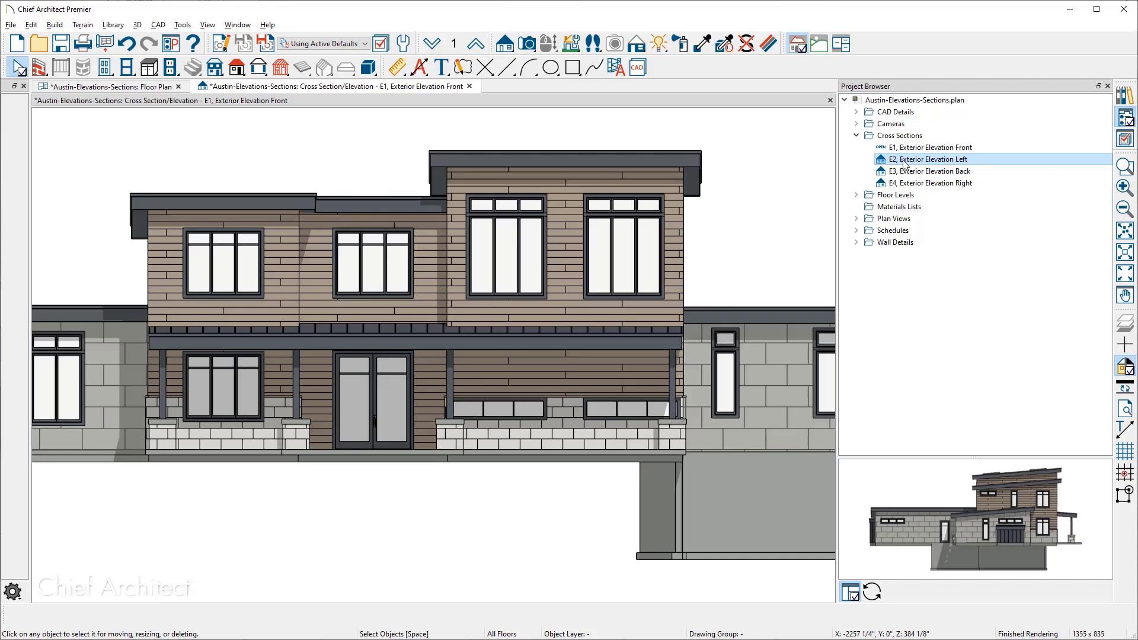
Return to the floor plan and select the E1 elevation callout in front of the porch.
left_click(140, 90)
scroll(375, 573, "up", 5)
middle_click_drag(376, 557, 411, 423)
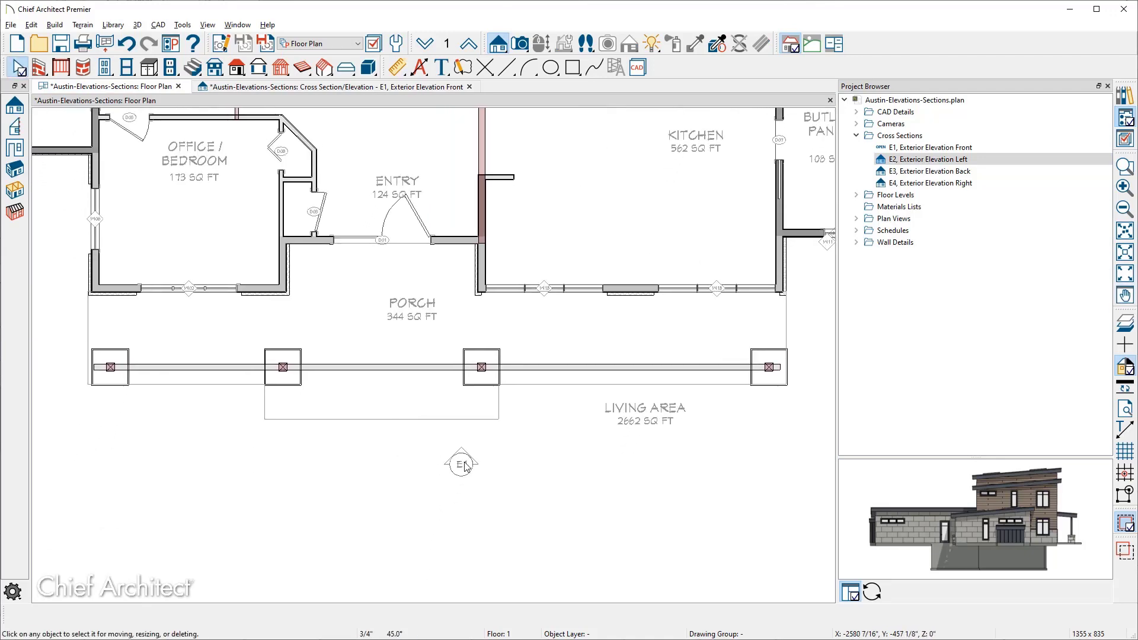
scroll(468, 463, "down", 3)
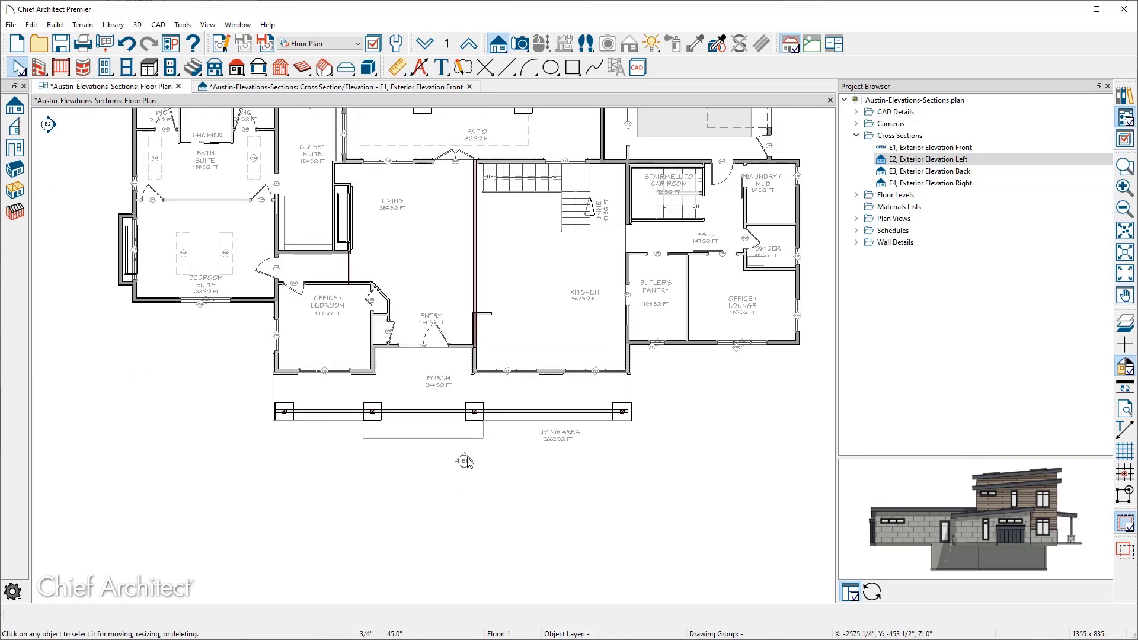
middle_click_drag(468, 463, 523, 502)
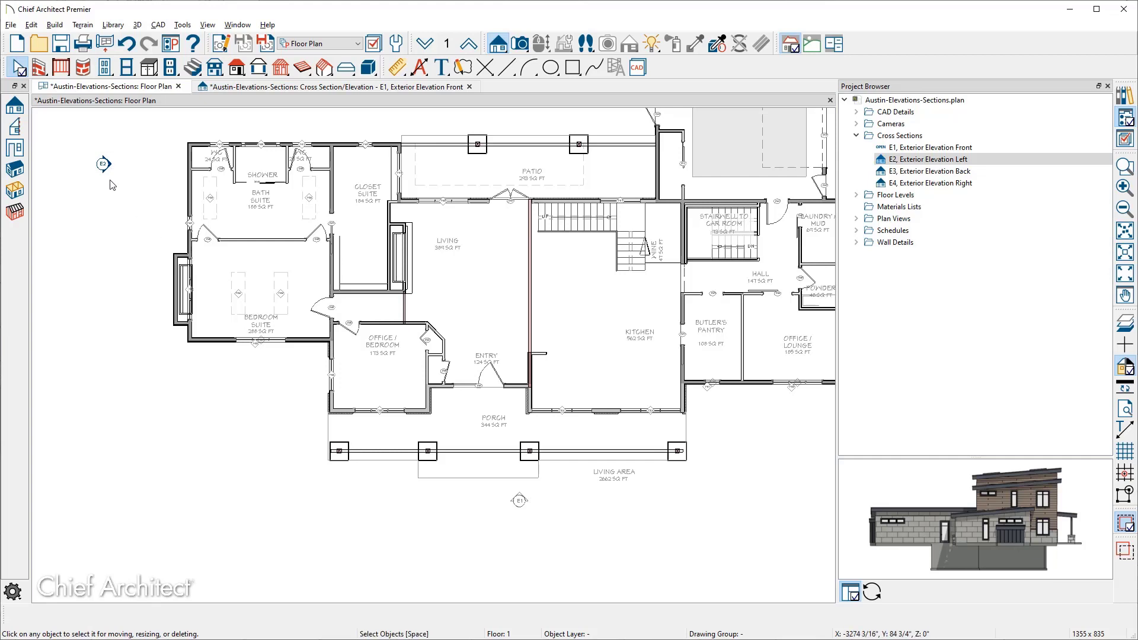
left_click(522, 504)
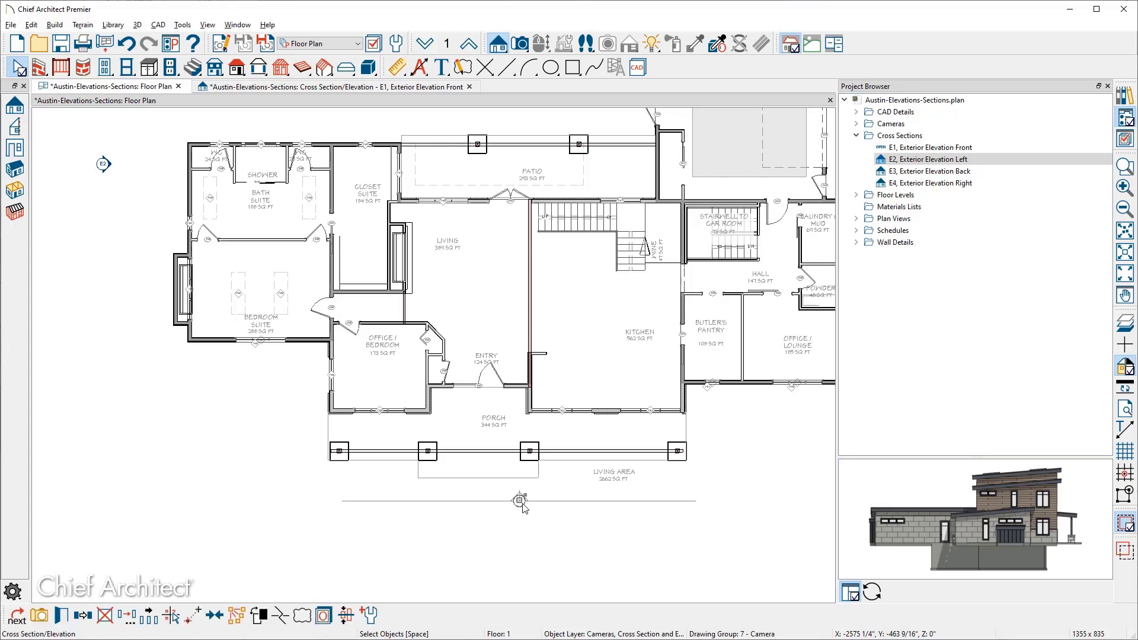
Turn off Display on All Floors for the E1 front elevation callout and check the second floor plan.
double_click(522, 504)
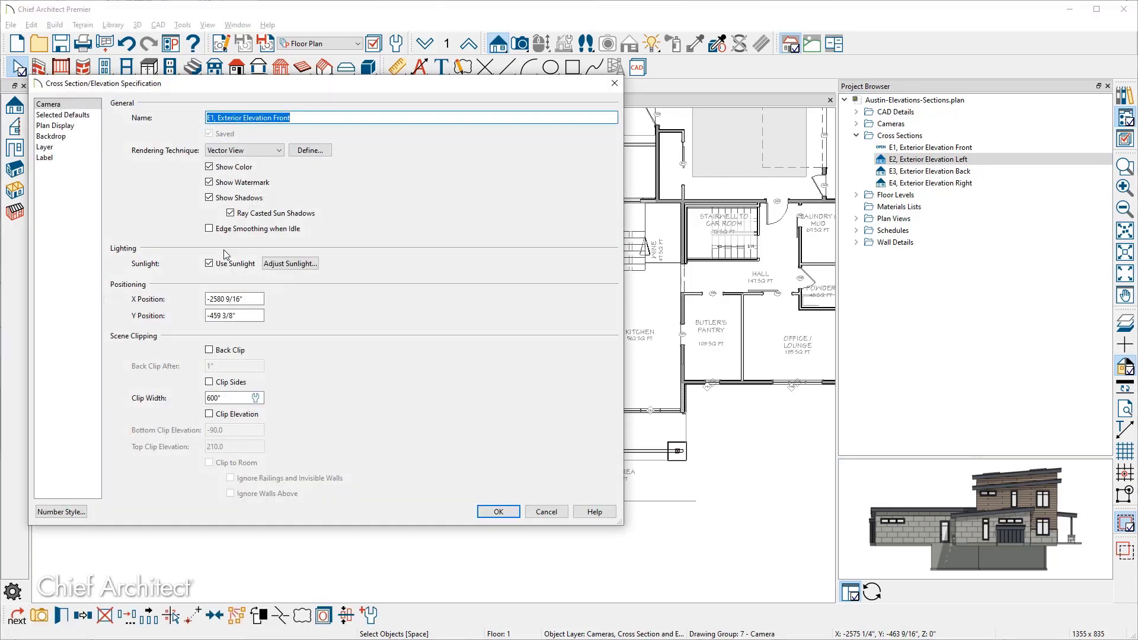
left_click(55, 126)
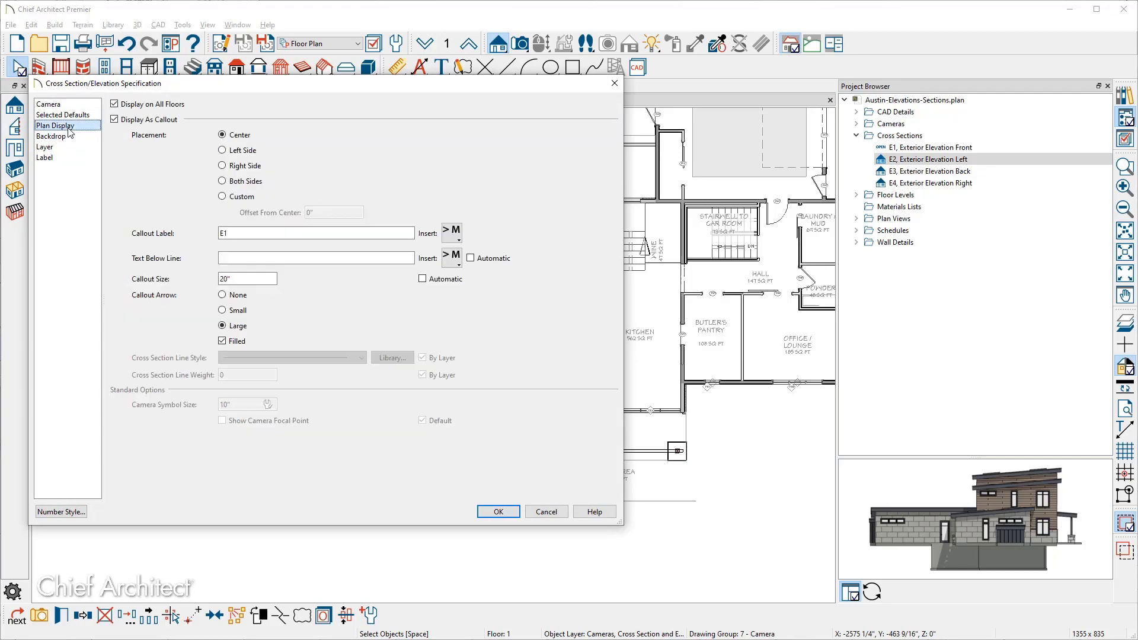
left_click(117, 105)
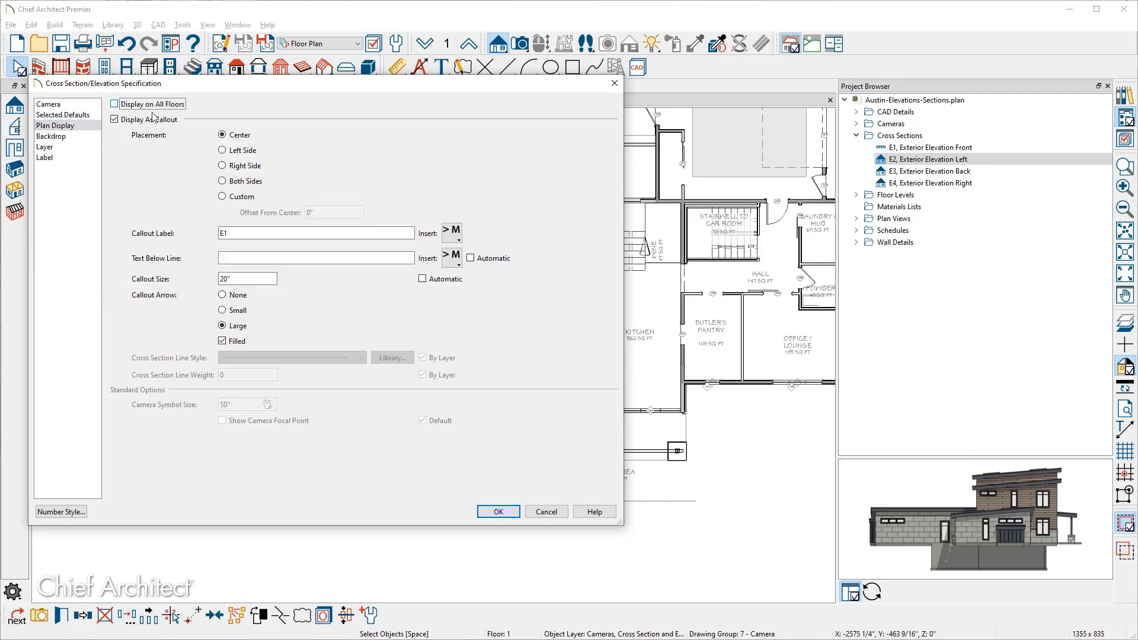
left_click(498, 512)
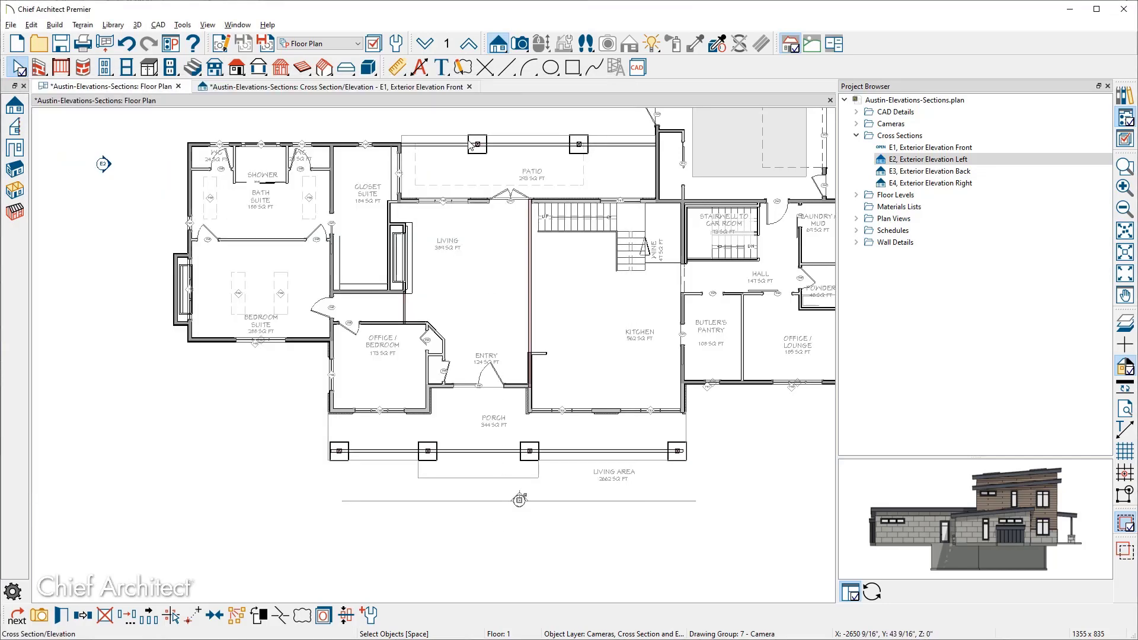
left_click(467, 45)
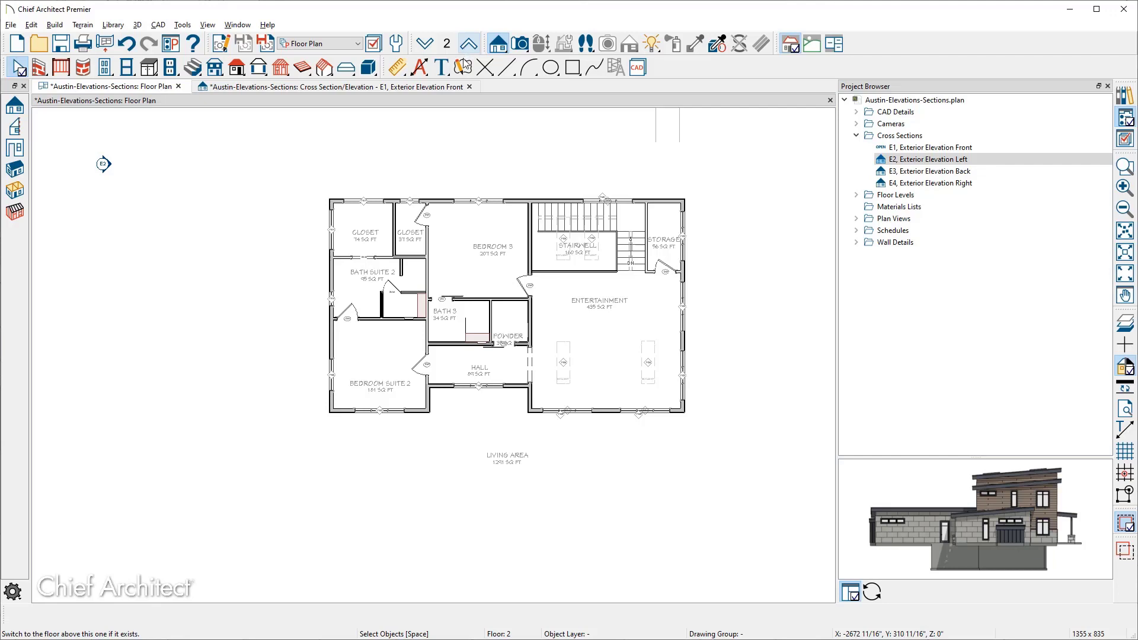
Set the front elevation's reference floor to 2, save the active view, and check the E1 callout on both floor plans.
left_click(432, 88)
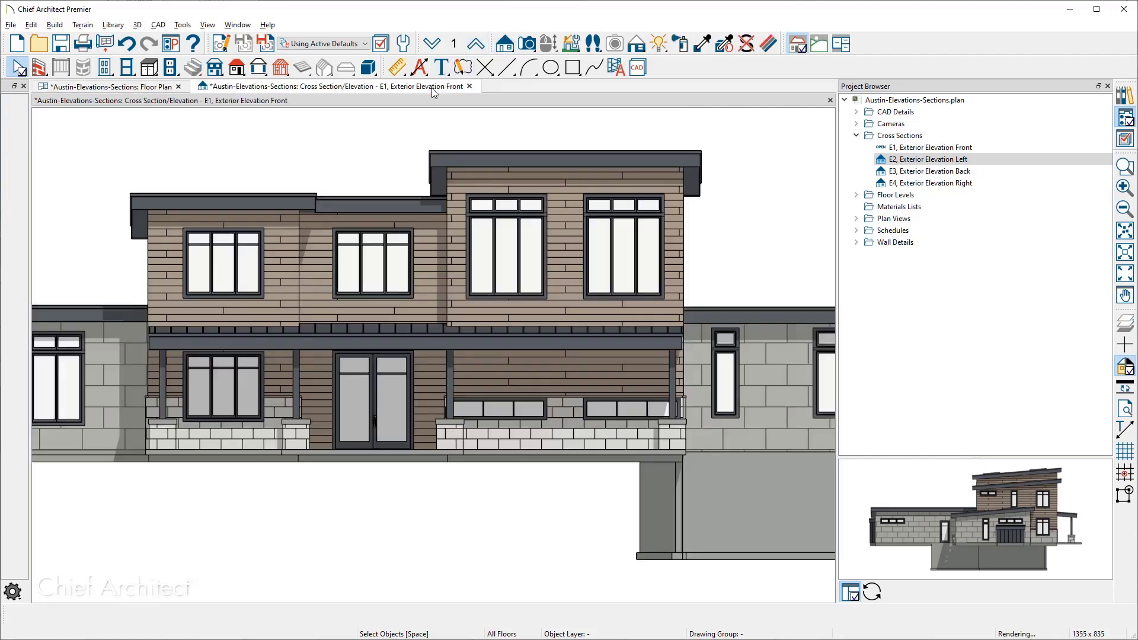
left_click(476, 54)
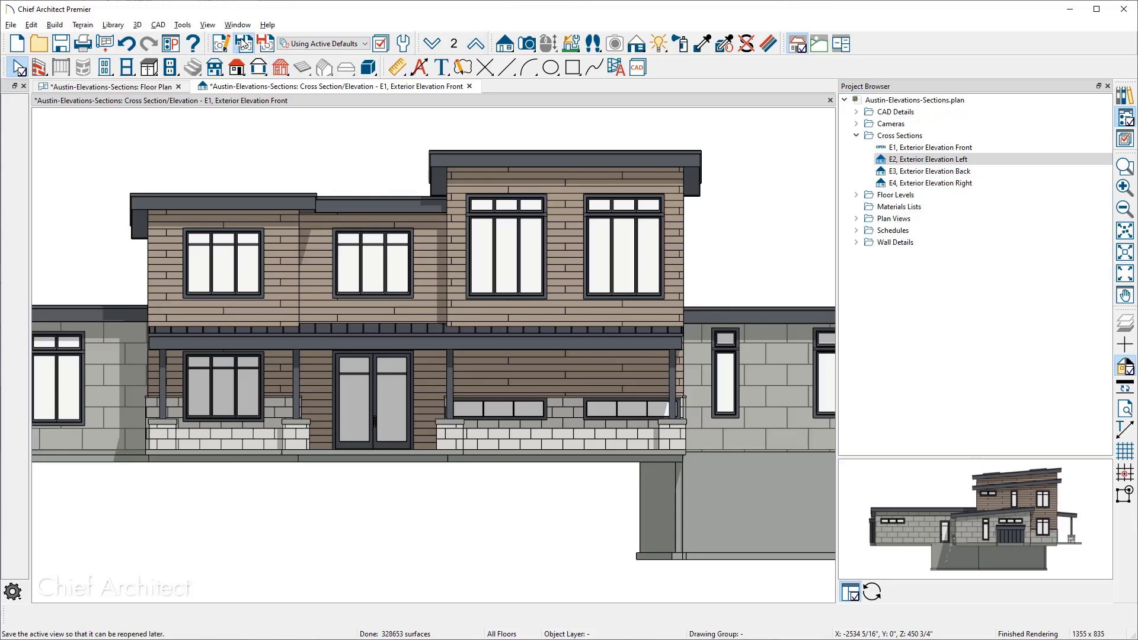
left_click(243, 44)
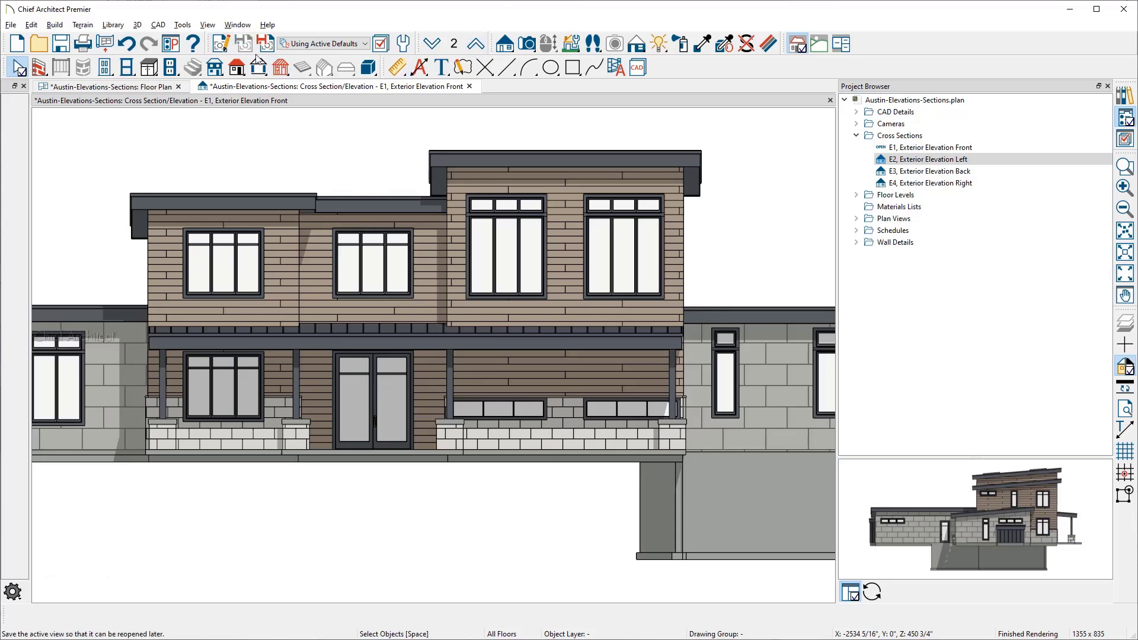
left_click(166, 89)
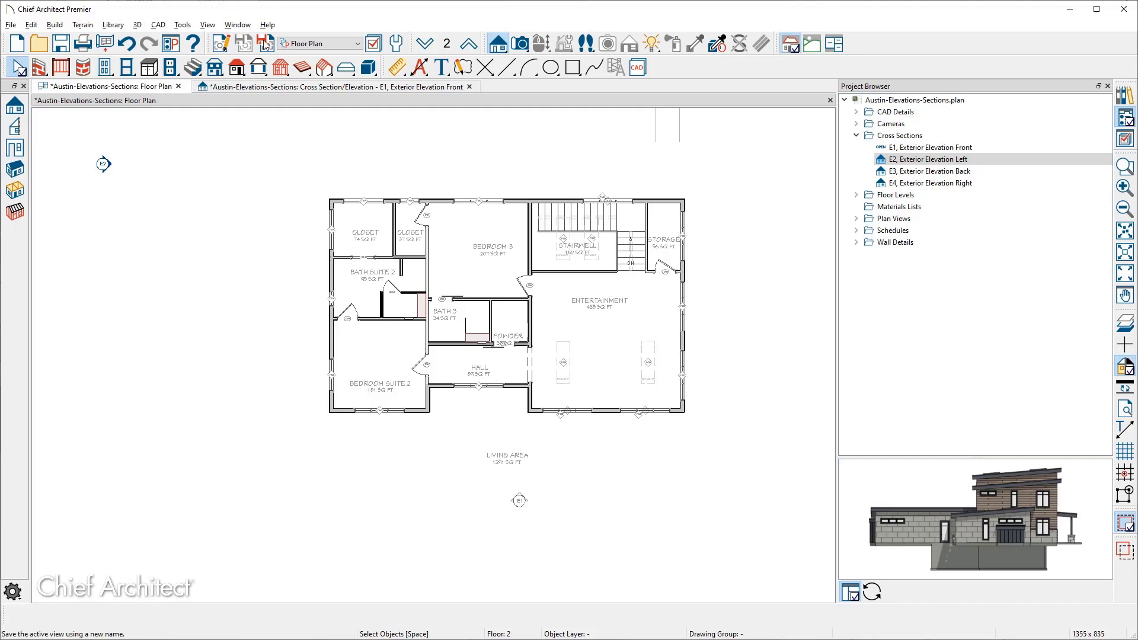
left_click(425, 44)
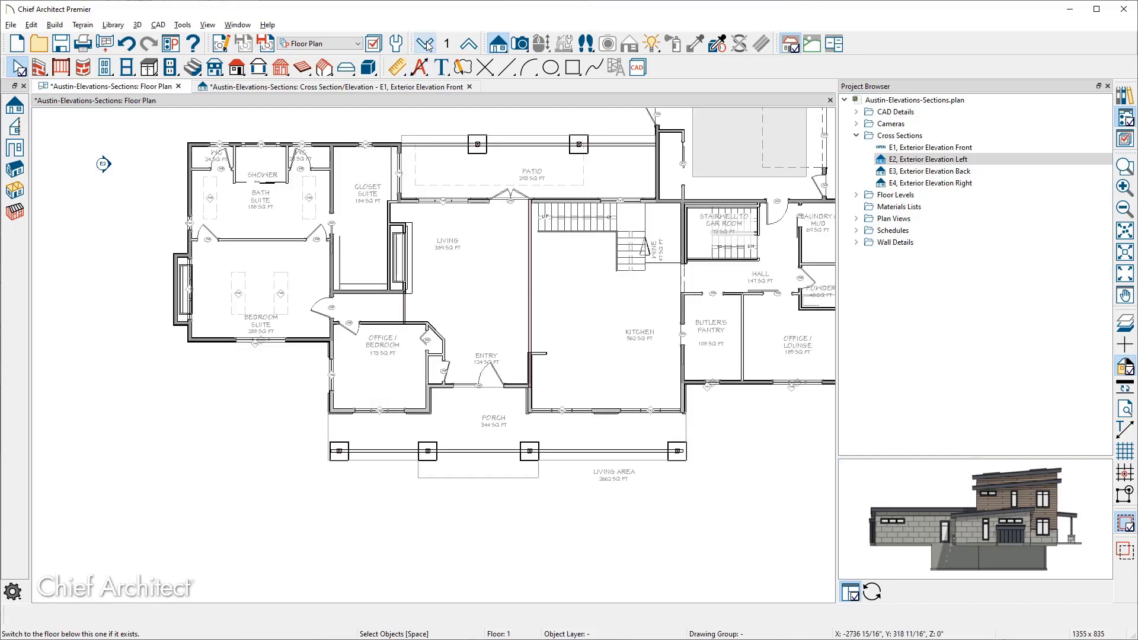
Turn on Display on All Floors for the front elevation view and check the callout on the first floor plan.
left_click(403, 87)
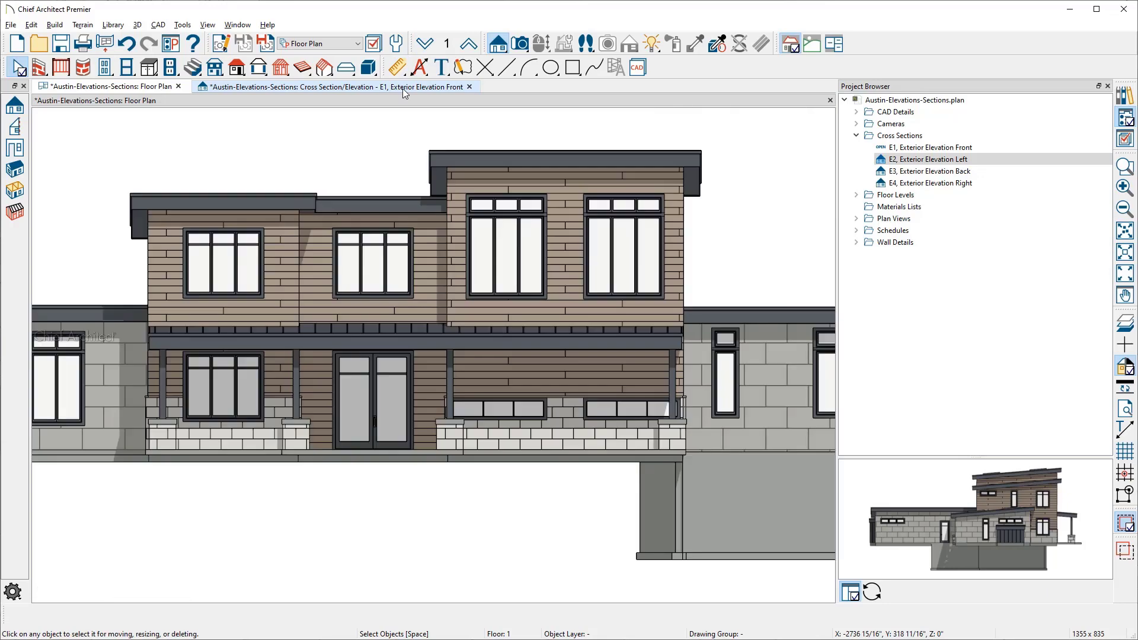
left_click(223, 44)
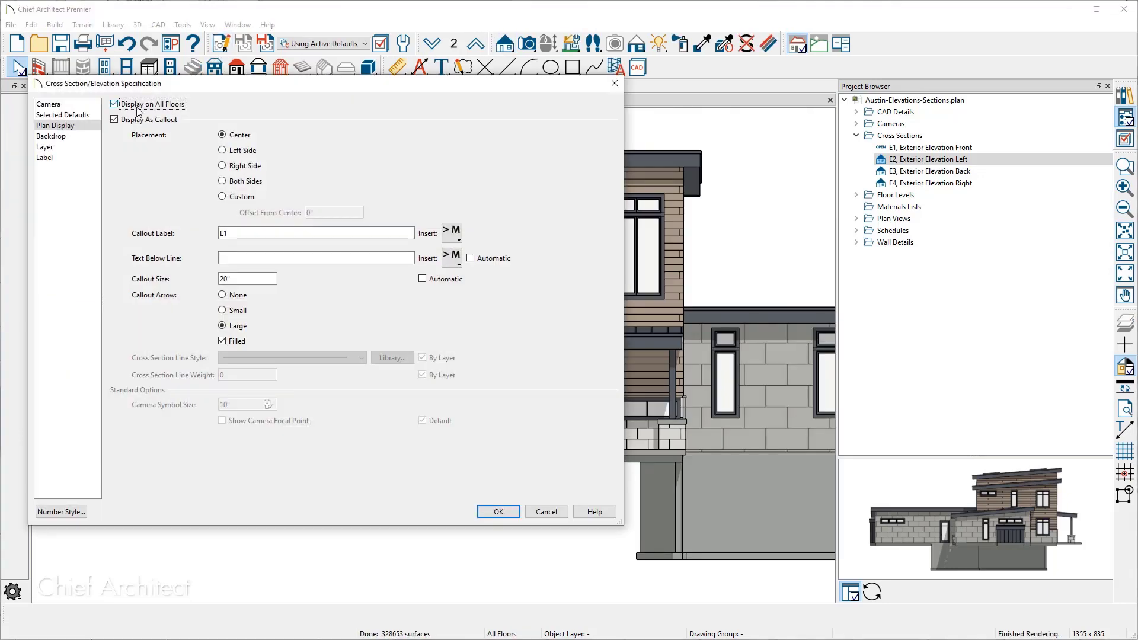
left_click(494, 513)
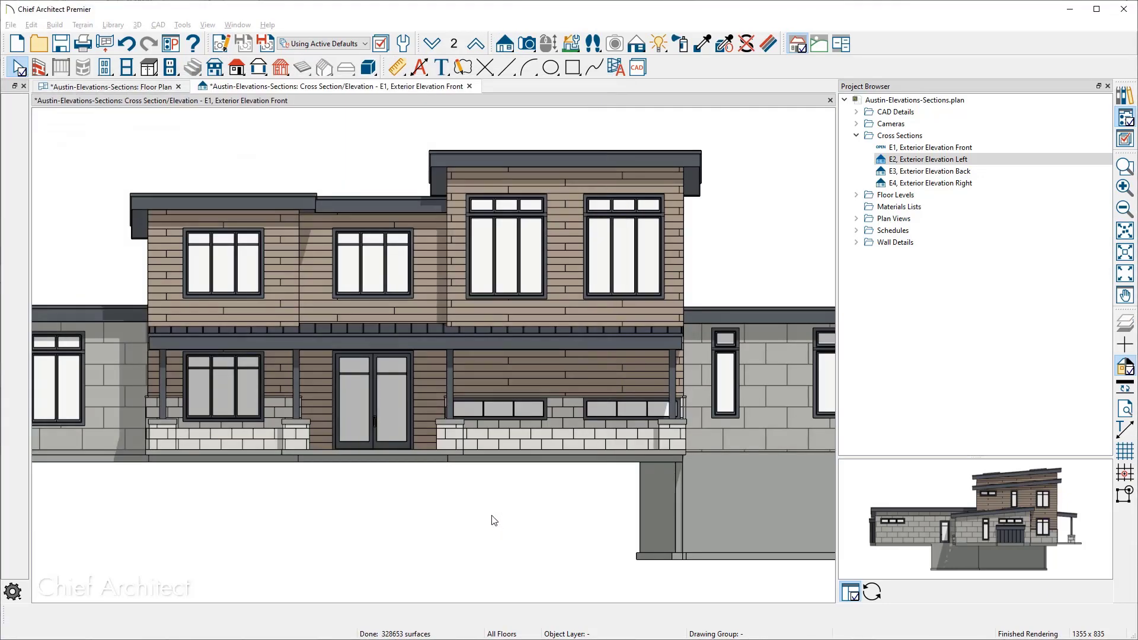
left_click(158, 87)
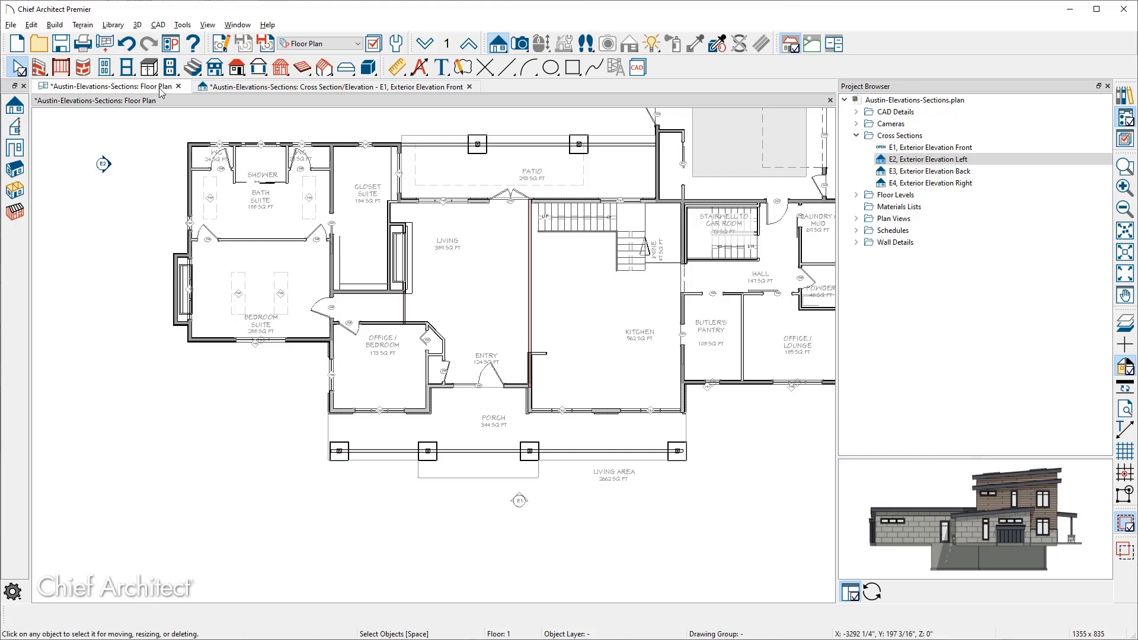
Return to the front elevation, close the Project Browser, and generate automatic story pole dimensions for the whole facade.
left_click(276, 88)
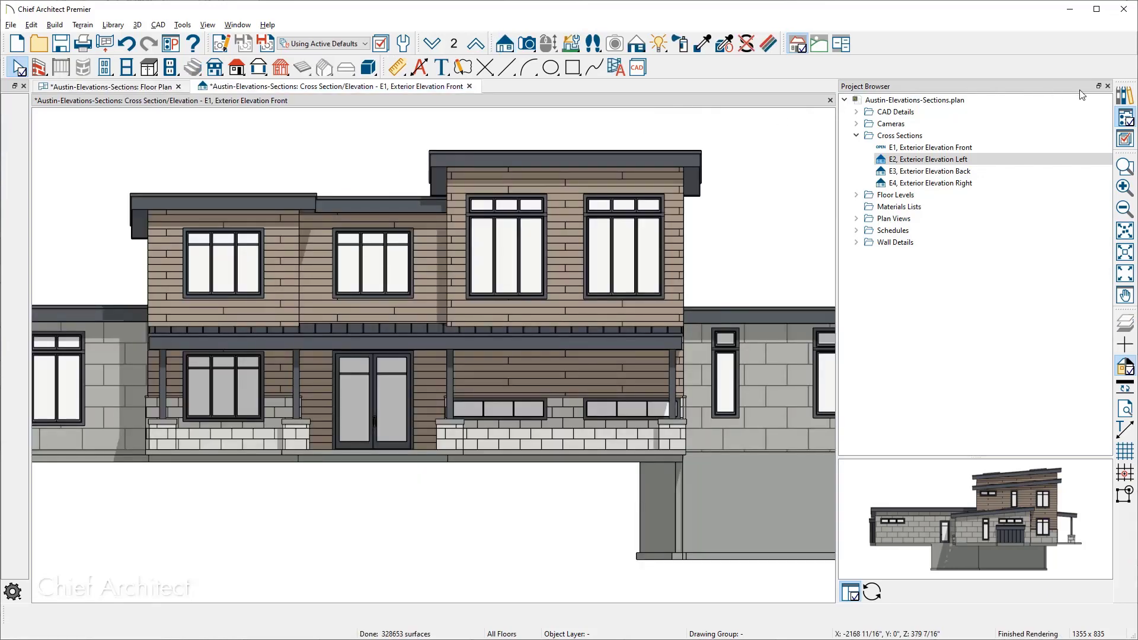
left_click(1107, 85)
scroll(805, 272, "down", 1)
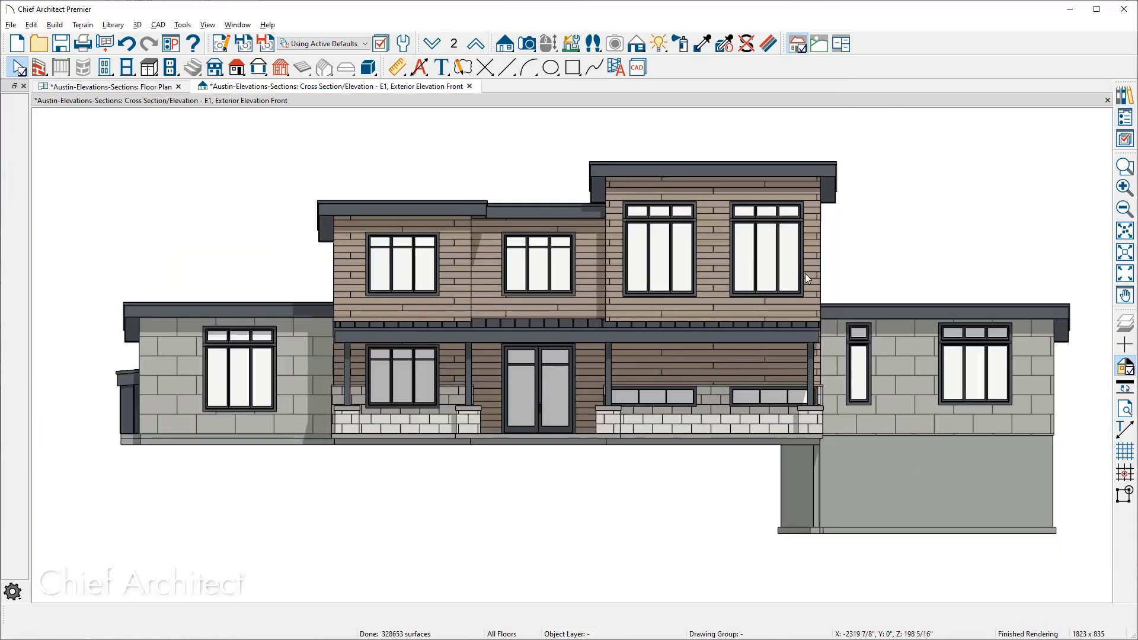
scroll(780, 322, "down", 1)
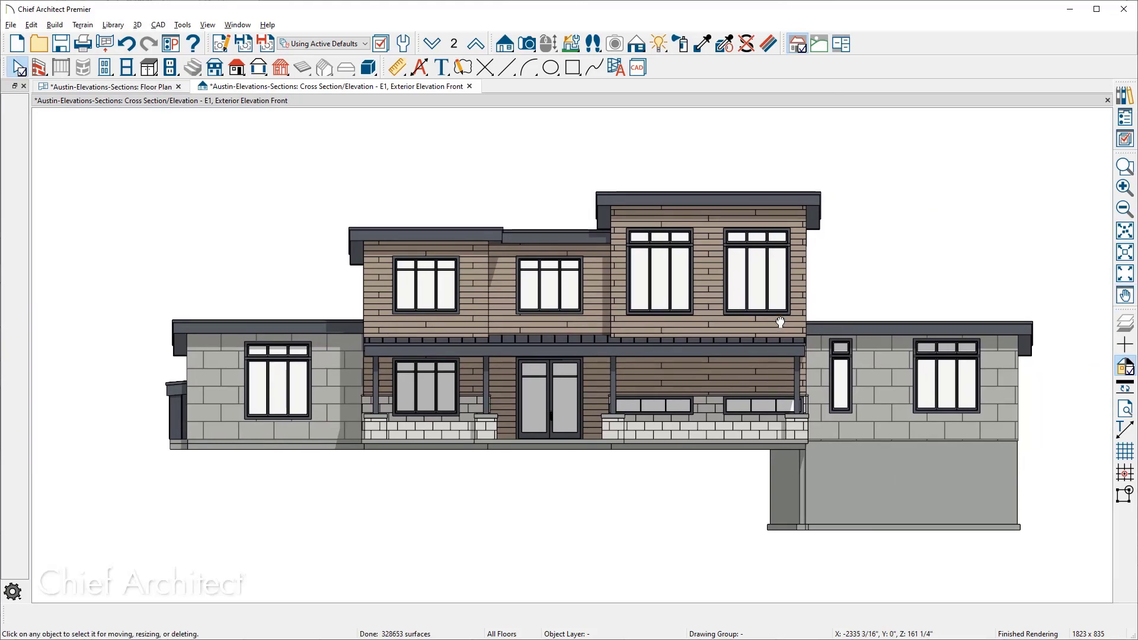
left_click(421, 74)
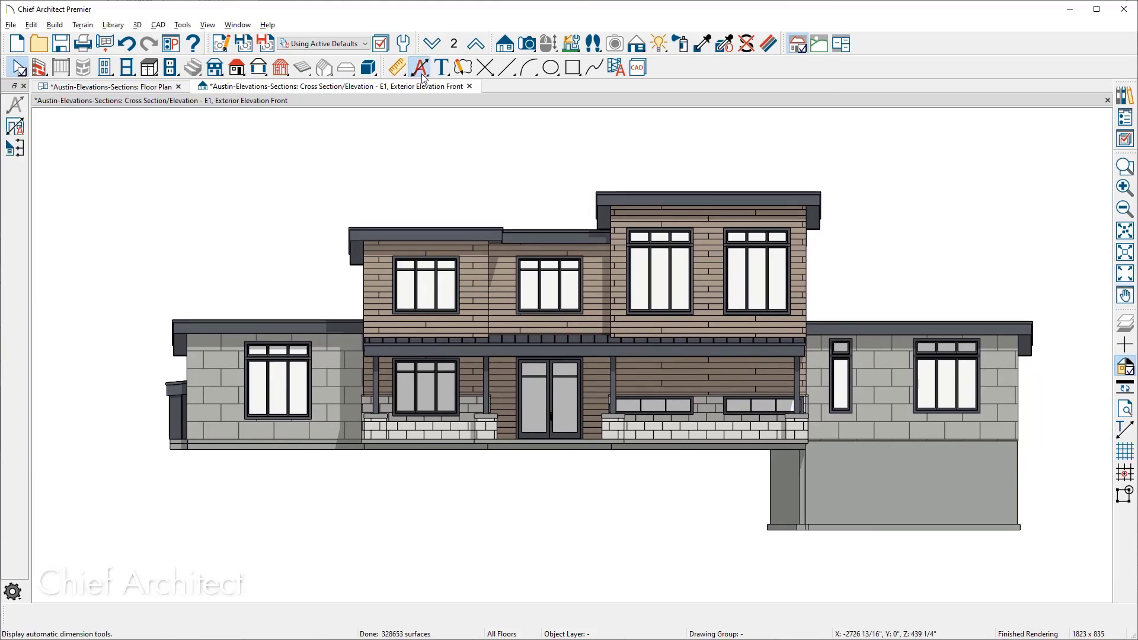
left_click(13, 150)
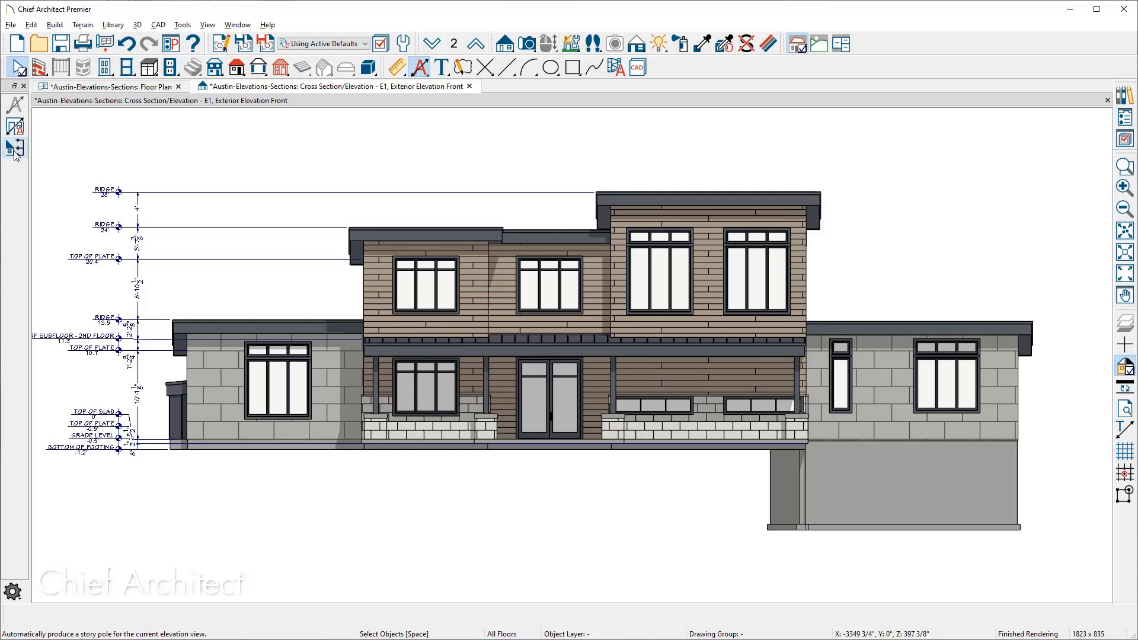
Open the Auto Story Pole Dimension defaults and examine the position and reach settings against the front elevation.
left_click(406, 44)
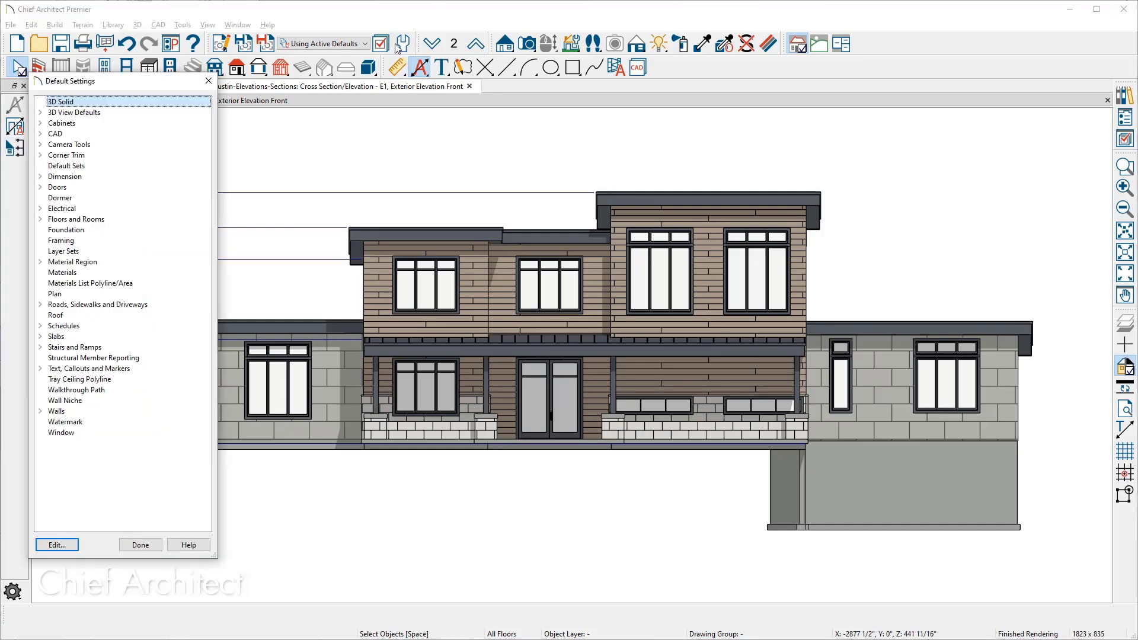
left_click(41, 177)
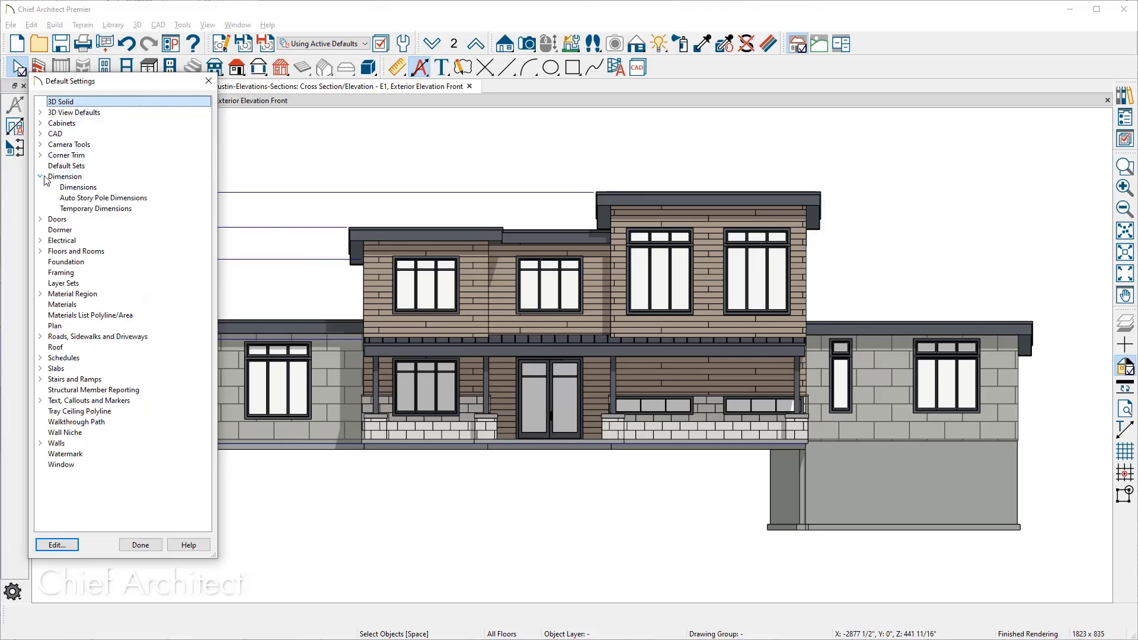
double_click(151, 199)
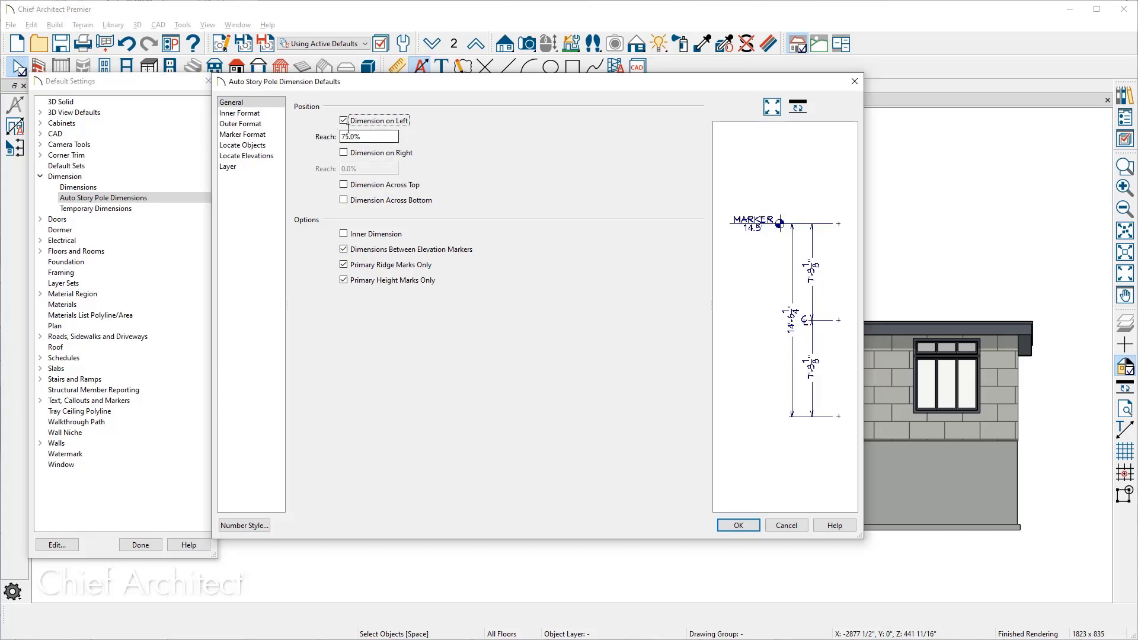
left_click_drag(377, 86, 387, 341)
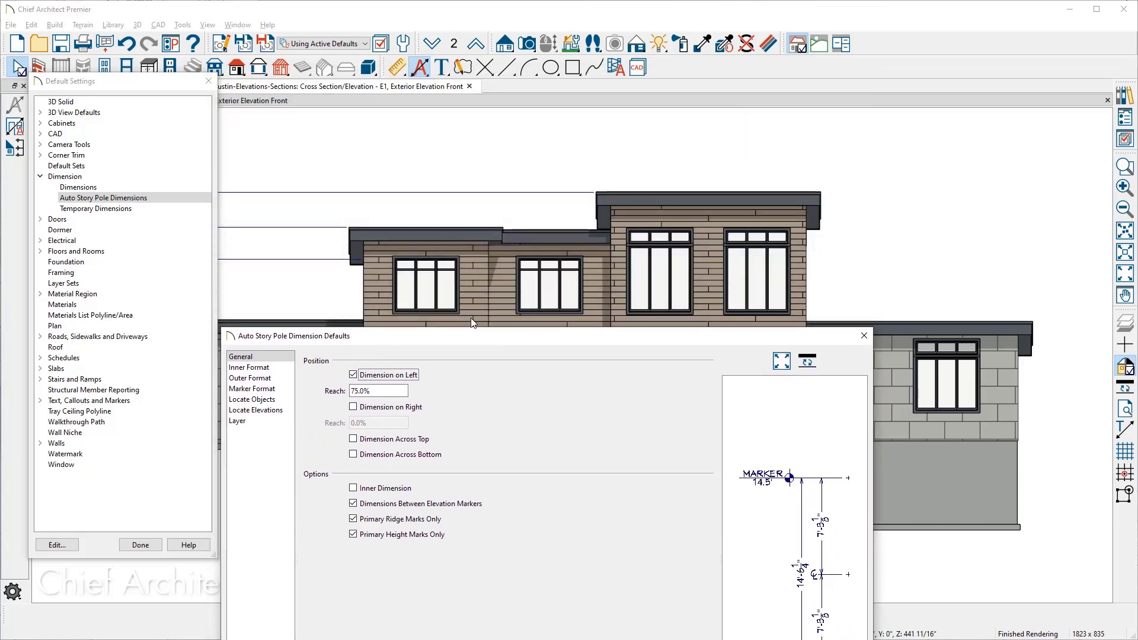
left_click_drag(473, 337, 475, 366)
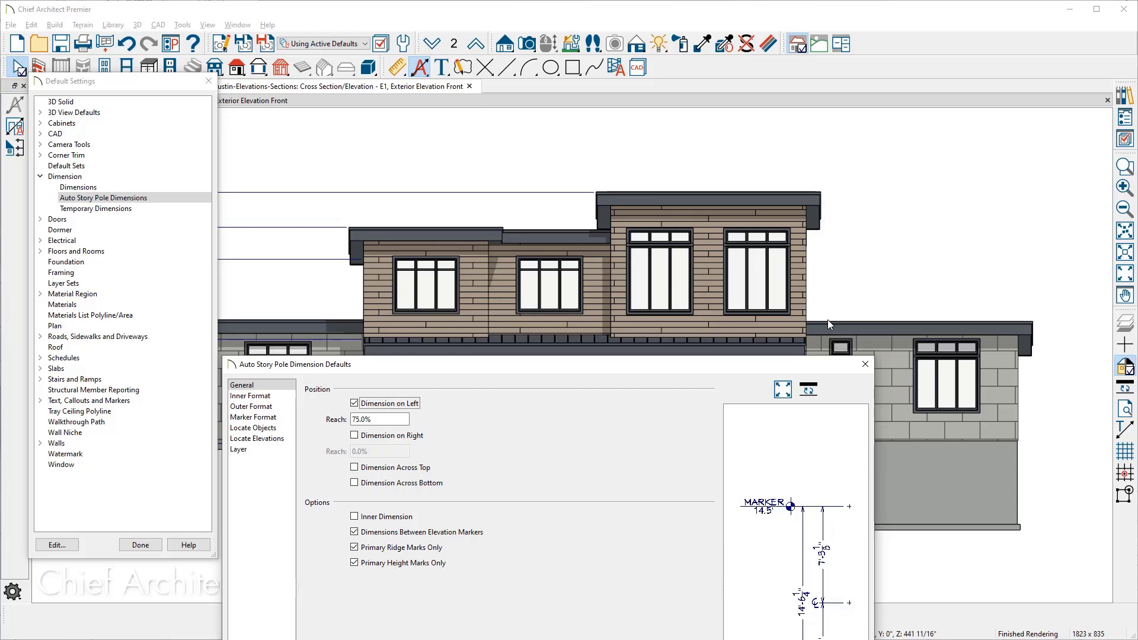
left_click(389, 420)
left_click_drag(416, 363, 489, 127)
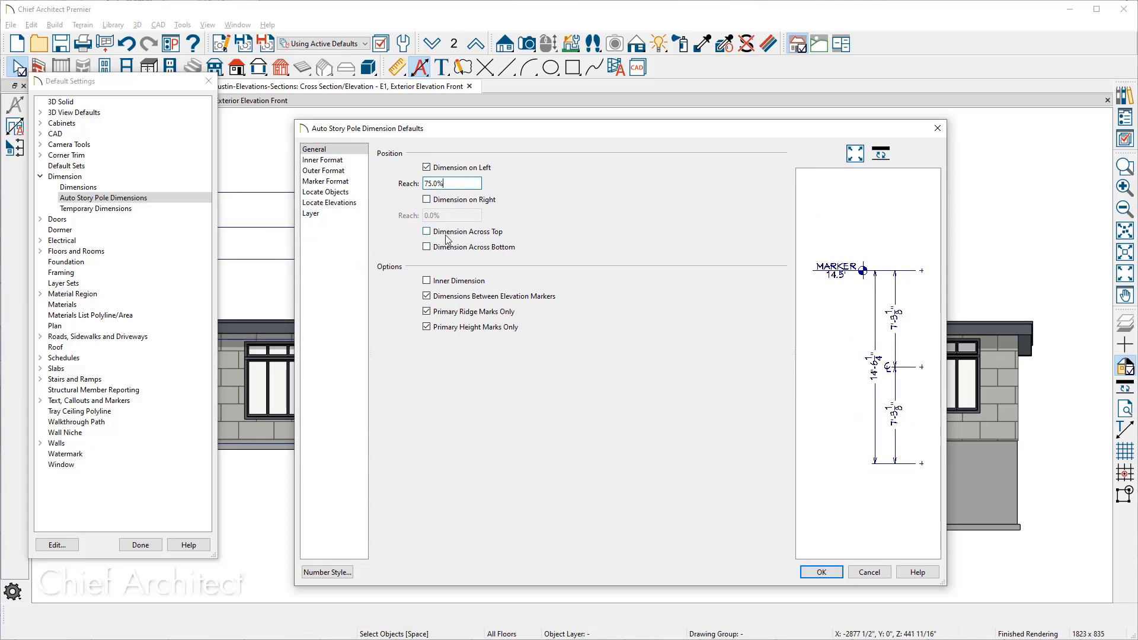
Examine the Inner Dimension and Dimensions Between Elevation Markers options, plus the inner, outer and marker number formats.
left_click(432, 282)
left_click(432, 286)
left_click(439, 299)
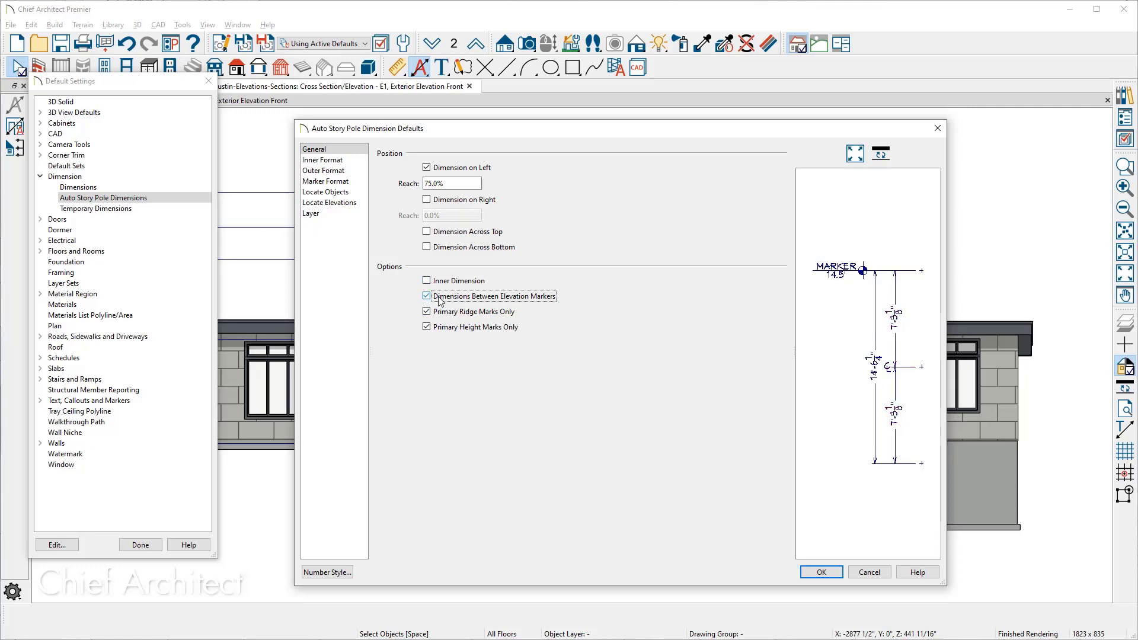
left_click(351, 161)
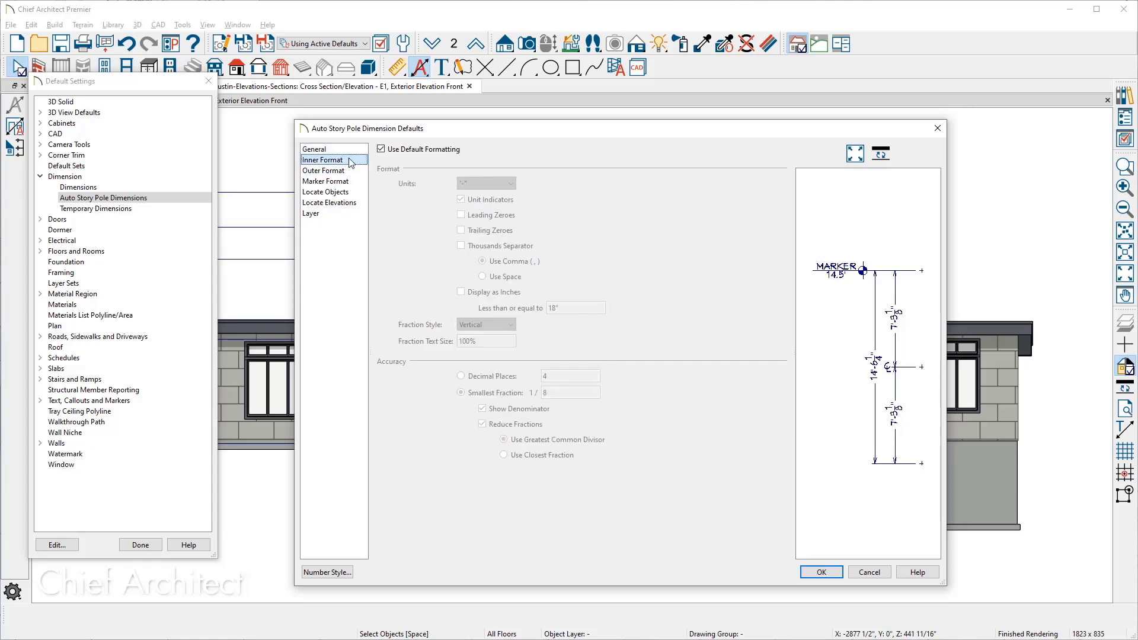
left_click(347, 171)
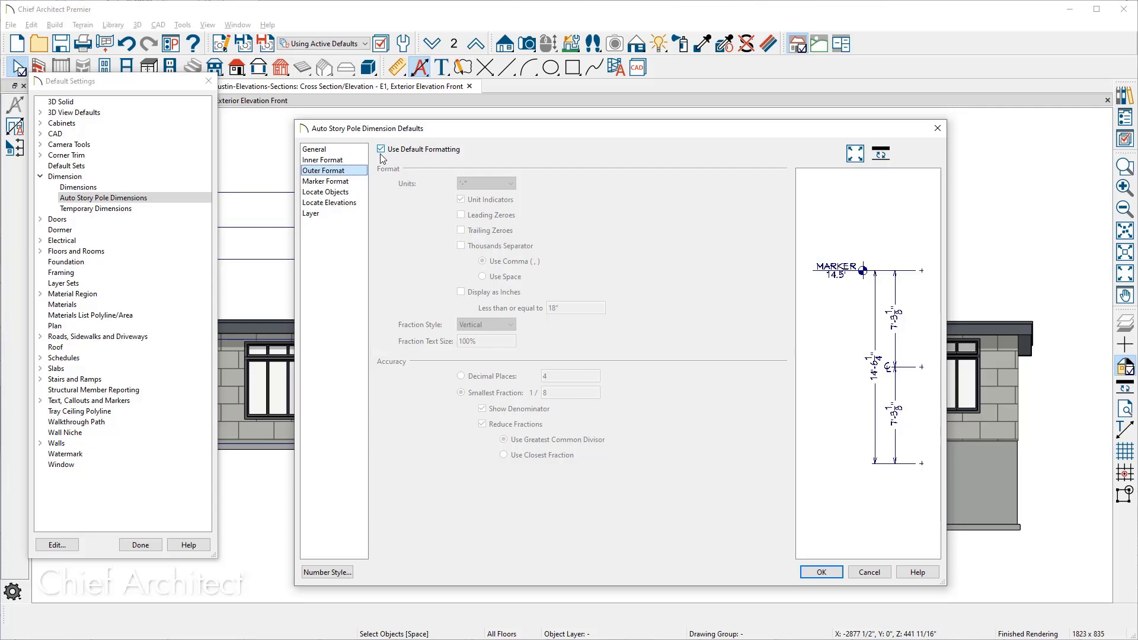
left_click(329, 182)
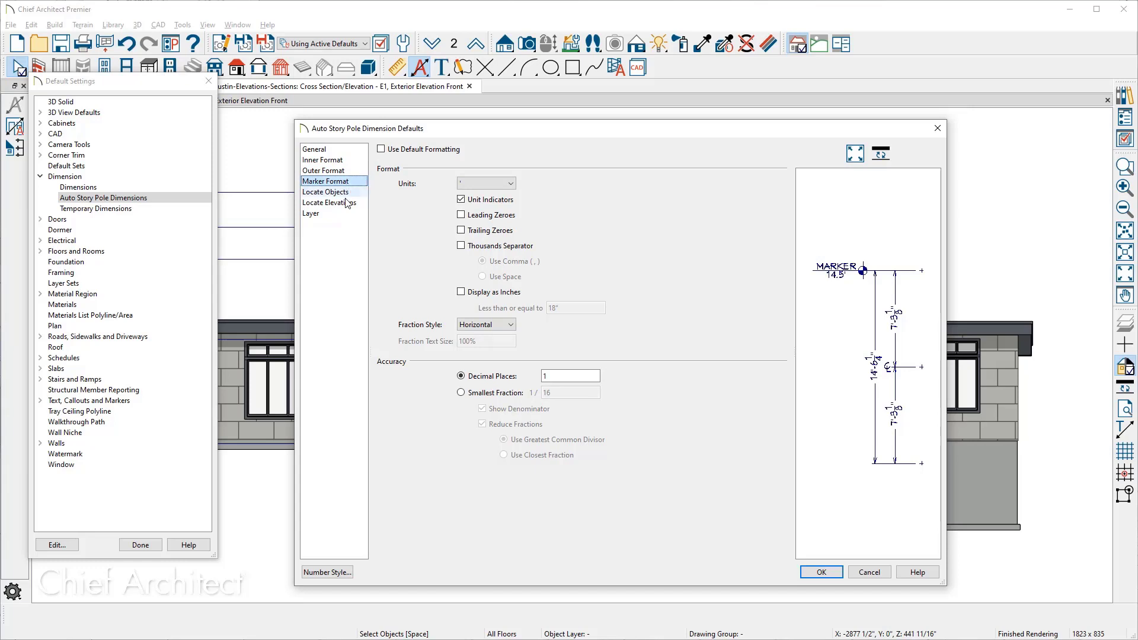
Review the story pole's elevation marks, grade level marker and layer settings, and close the defaults without saving.
left_click(348, 202)
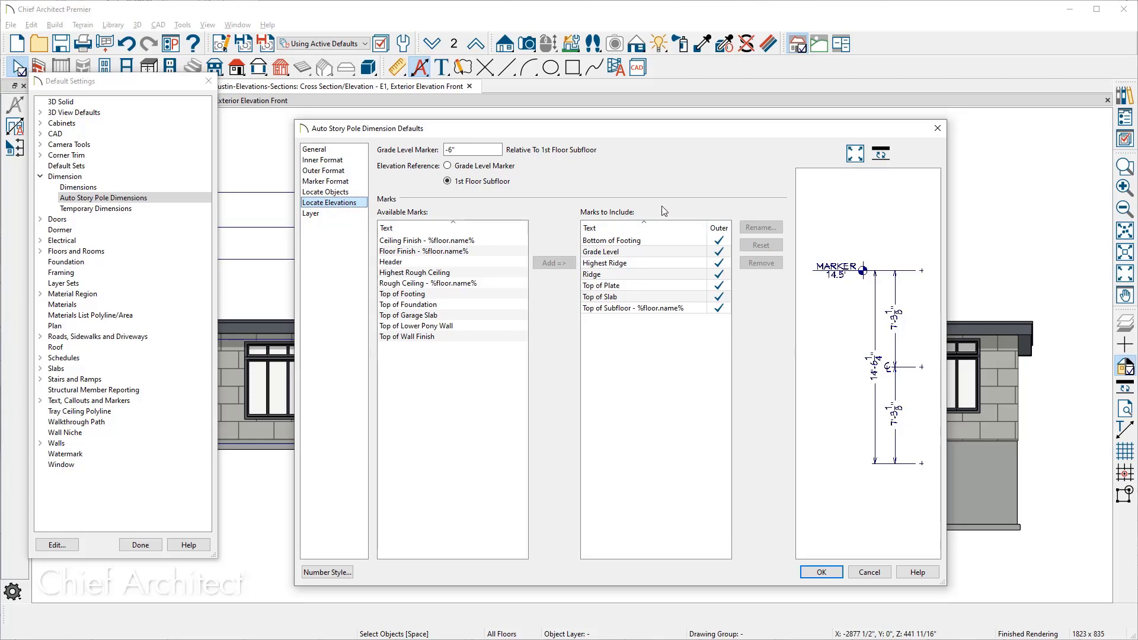
left_click(618, 266)
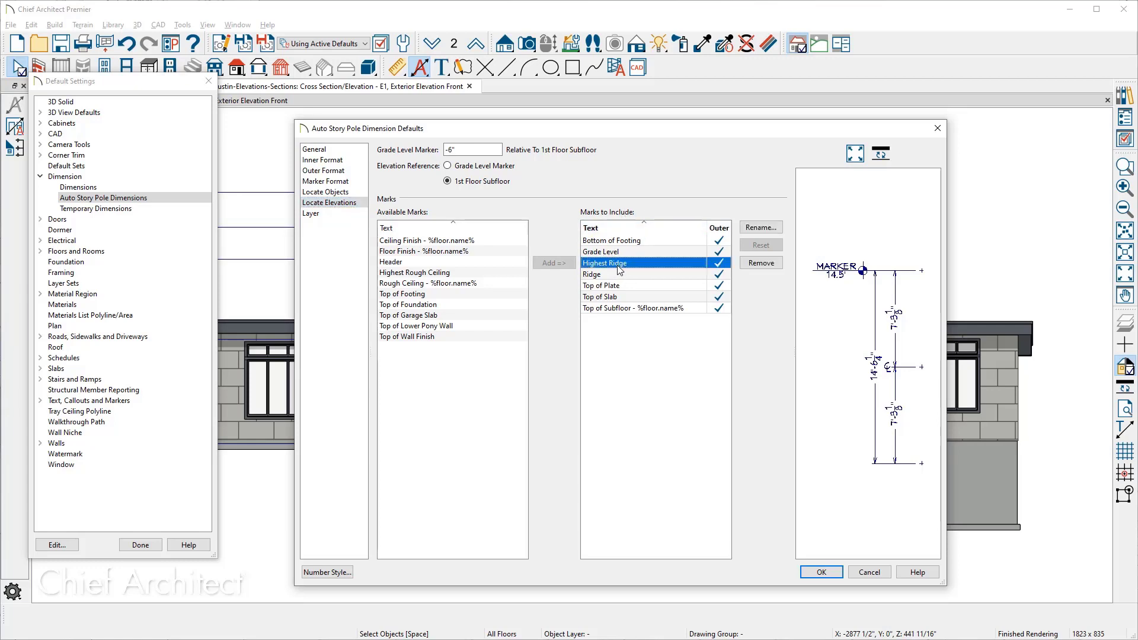
left_click(441, 296)
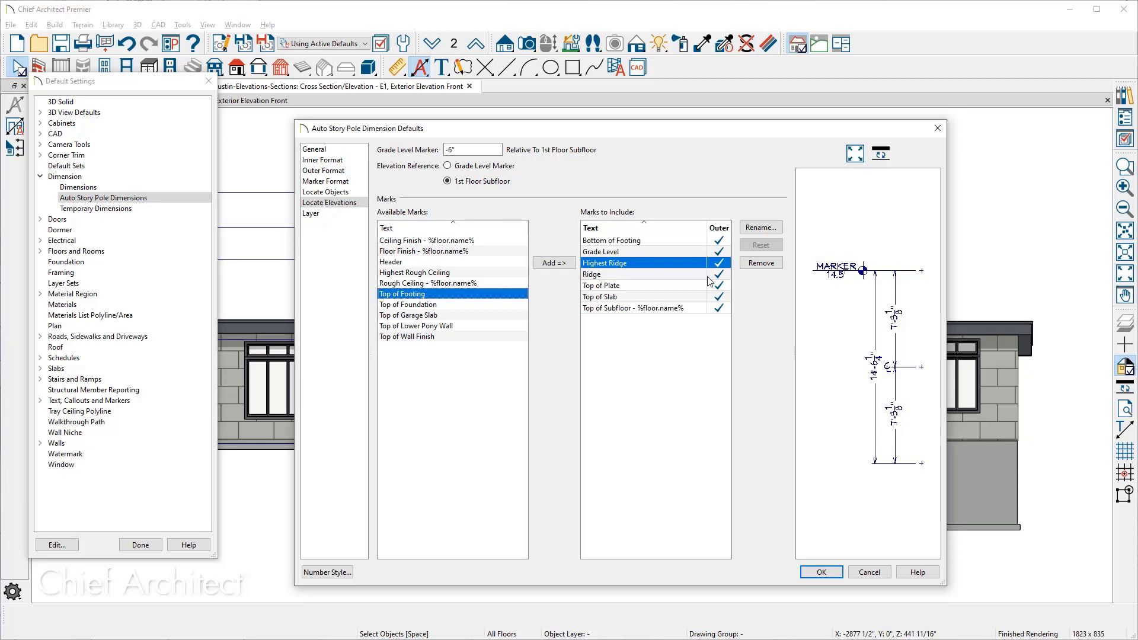
left_click(645, 254)
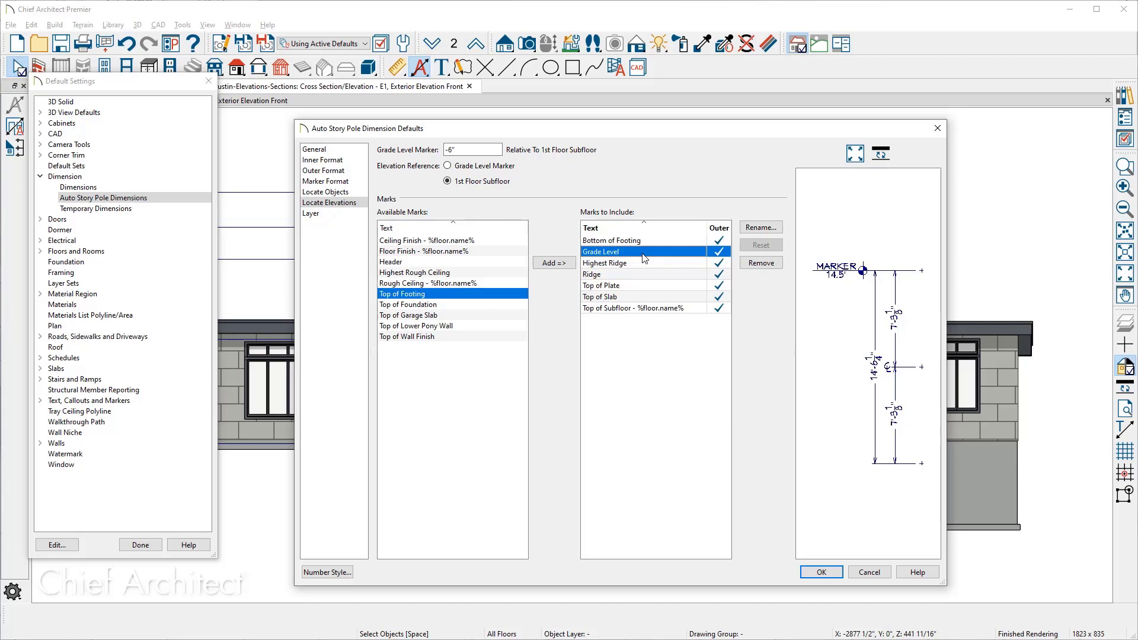
left_click(483, 150)
left_click(315, 219)
left_click(312, 214)
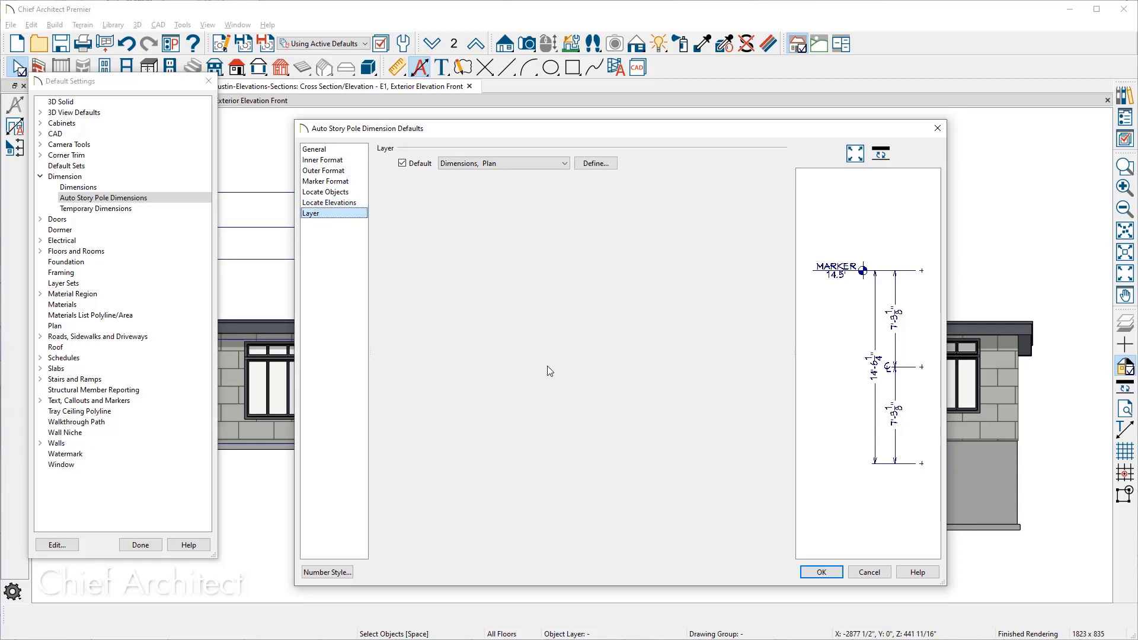
left_click(853, 571)
left_click(140, 544)
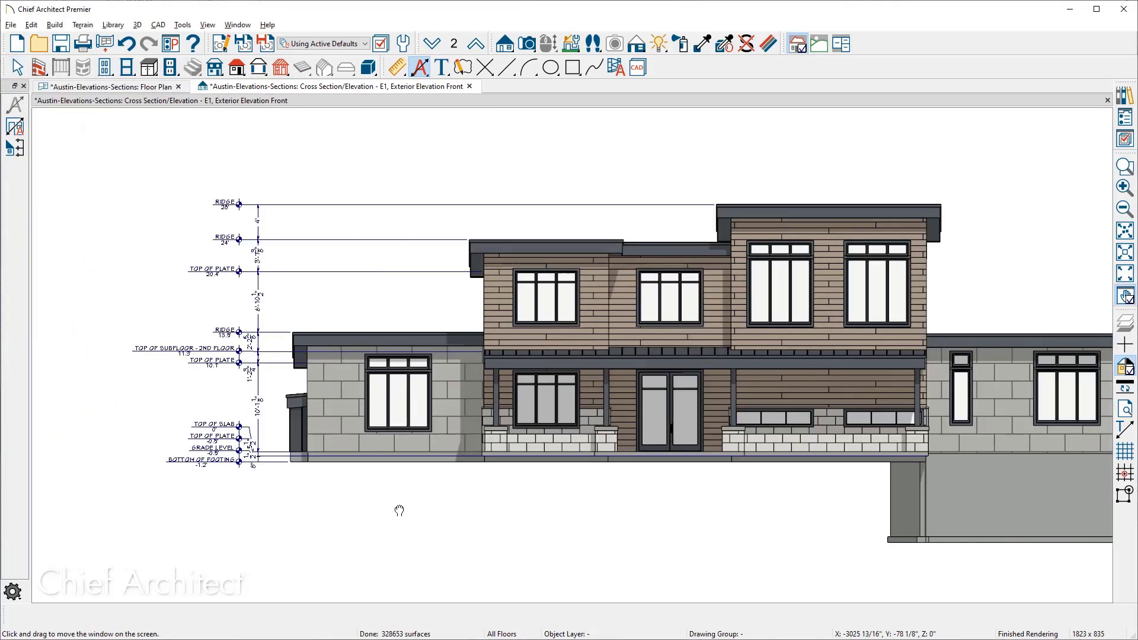
Remove the Bottom of Footing marker from the front elevation's story pole by detaching its extension line from the footing.
scroll(452, 508, "up", 2)
scroll(398, 444, "up", 3)
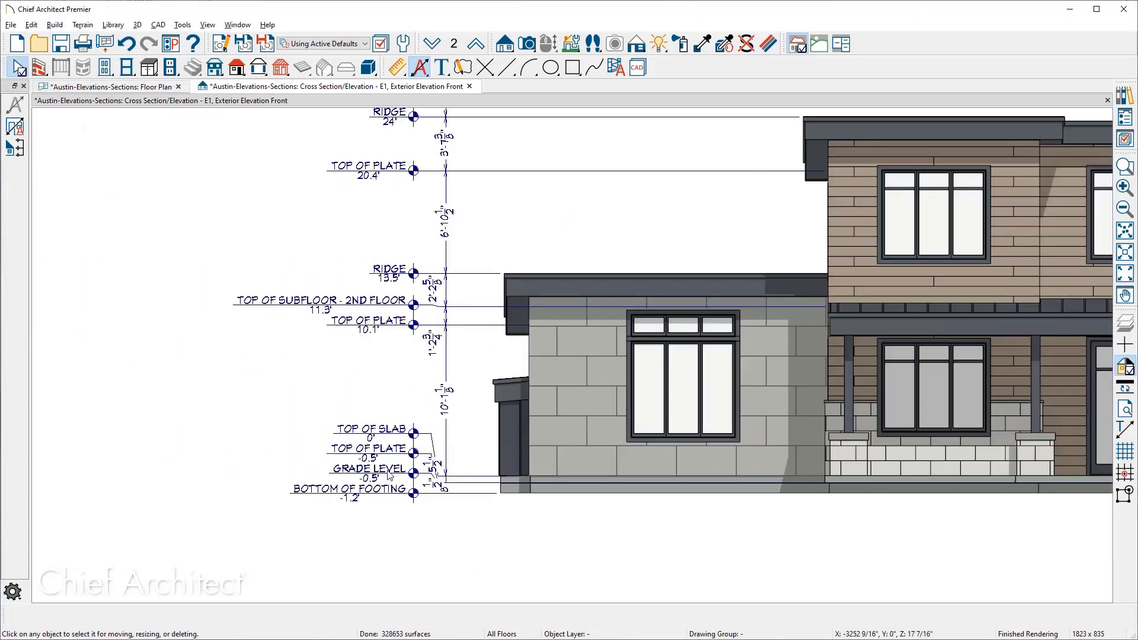
scroll(388, 479, "up", 4)
scroll(386, 480, "up", 1)
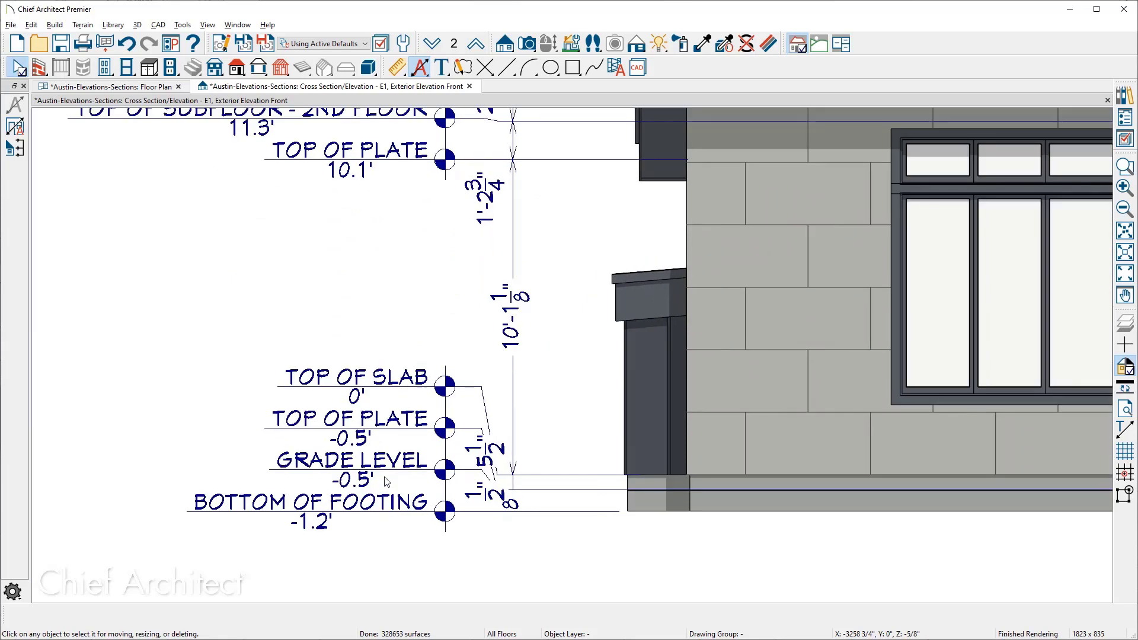
middle_click_drag(387, 481, 447, 422)
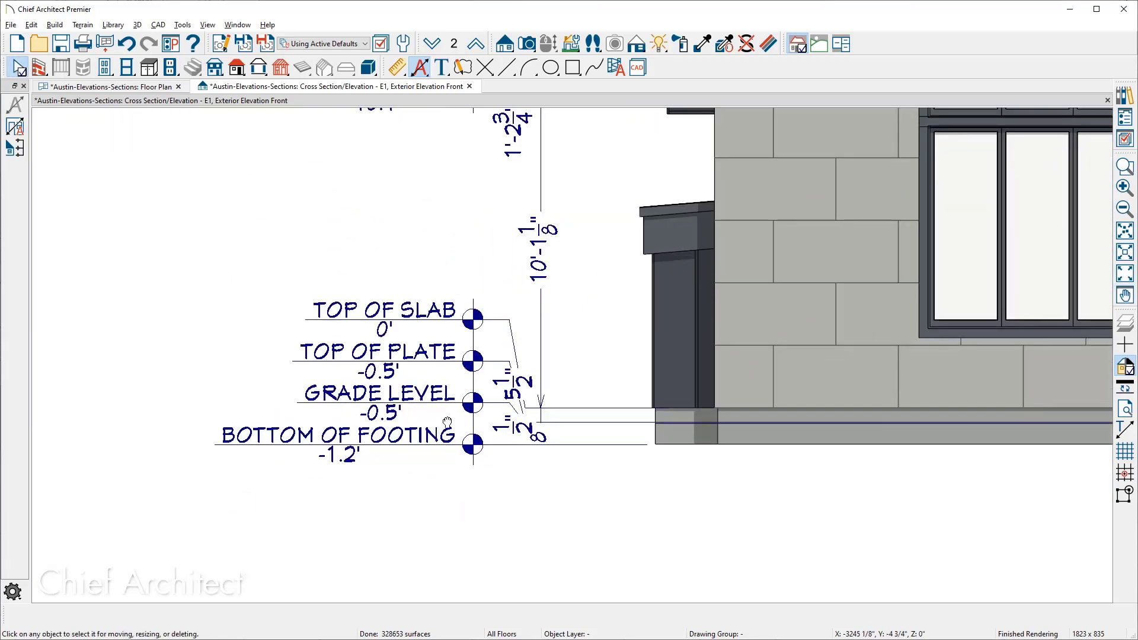
left_click(475, 445)
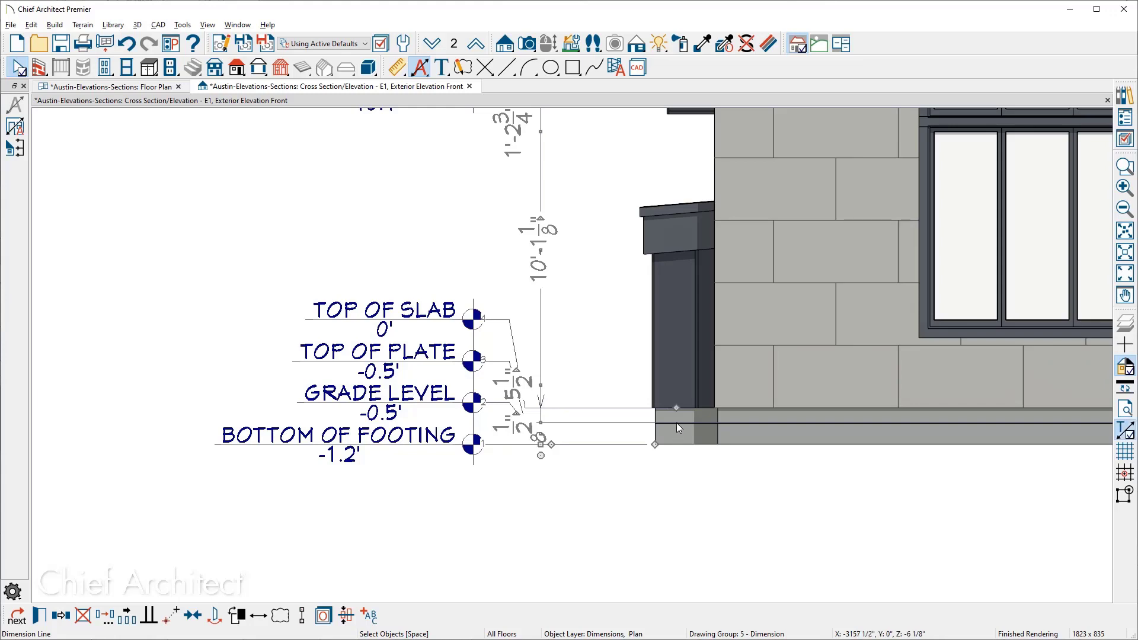
left_click_drag(678, 414, 639, 485)
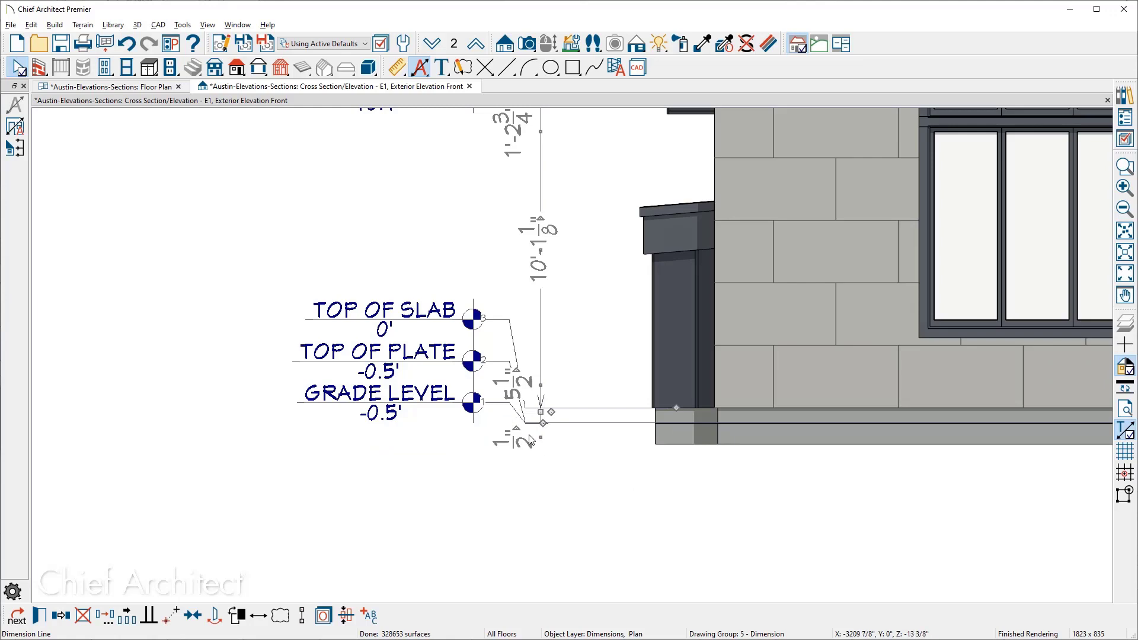
Move the story pole's Grade Level marker below its extension line, clear of the Top of Plate marker, and deselect the dimension.
left_click(487, 403)
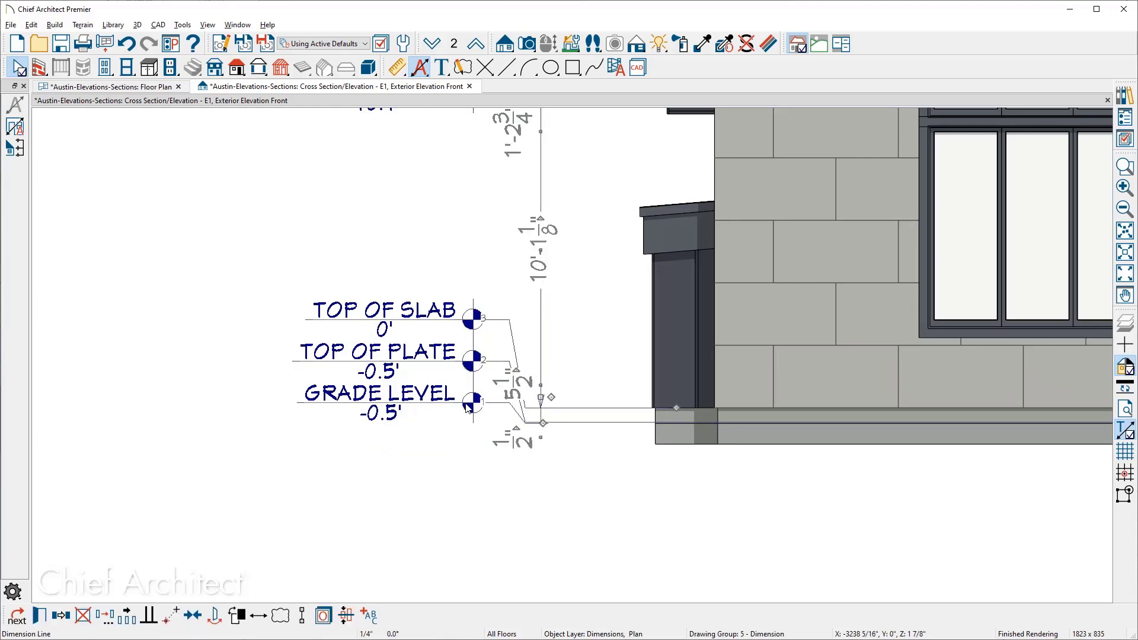
left_click(473, 407)
left_click_drag(473, 406, 474, 463)
key("Escape")
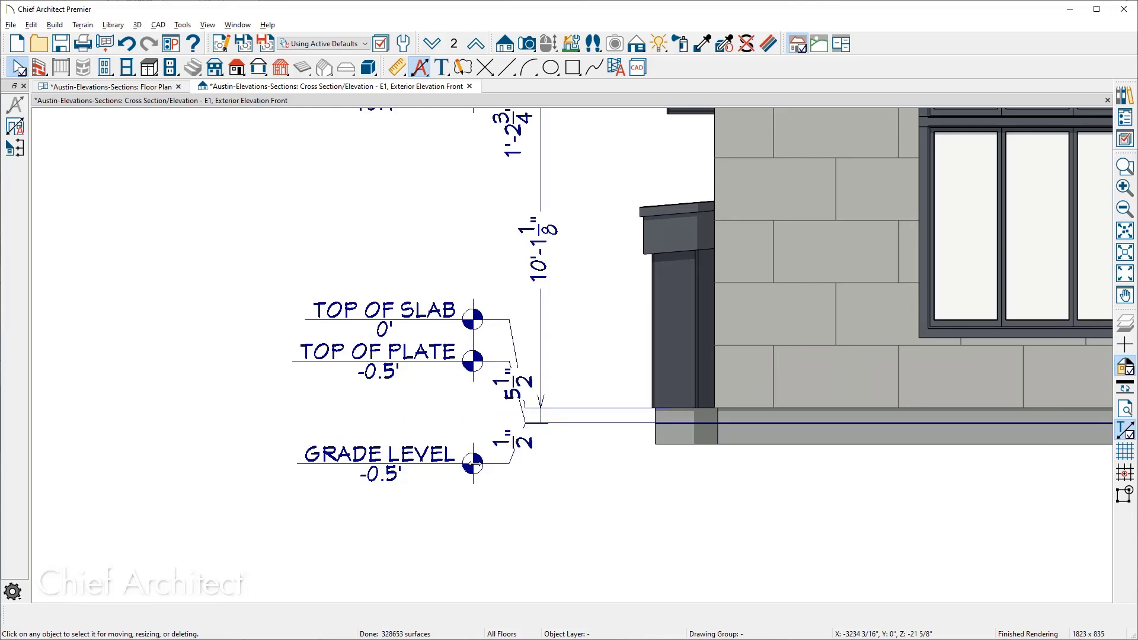
Remove the -0.5' Top of Plate marker from the story pole by detaching its extension line at the base of the facade.
left_click(464, 359)
scroll(354, 325, "down", 1)
scroll(356, 329, "down", 6)
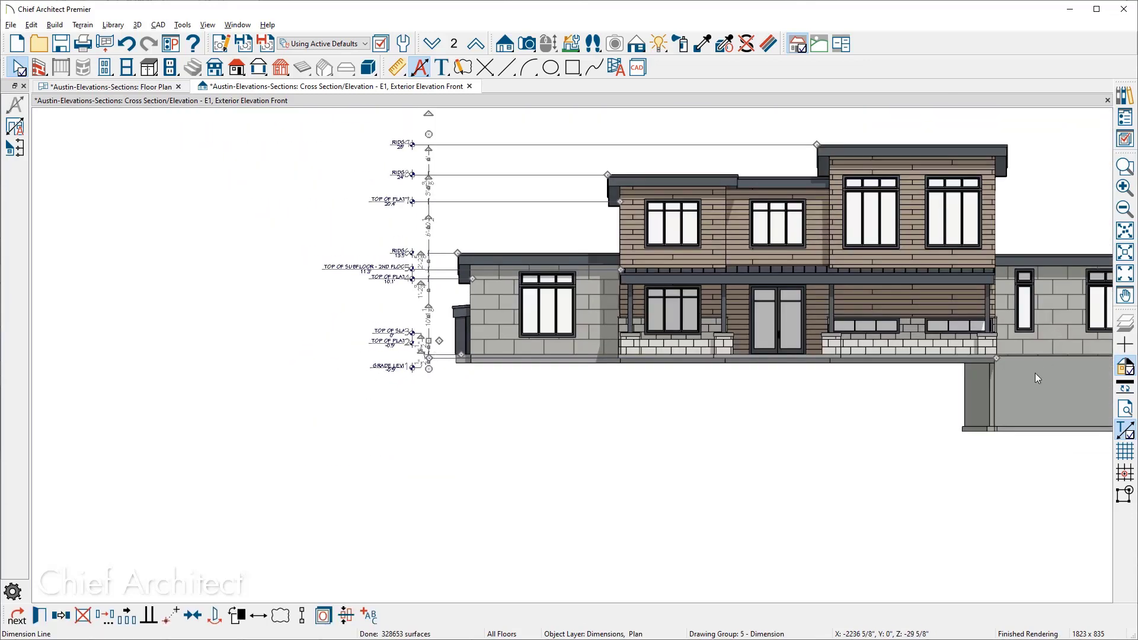
scroll(1035, 372, "up", 3)
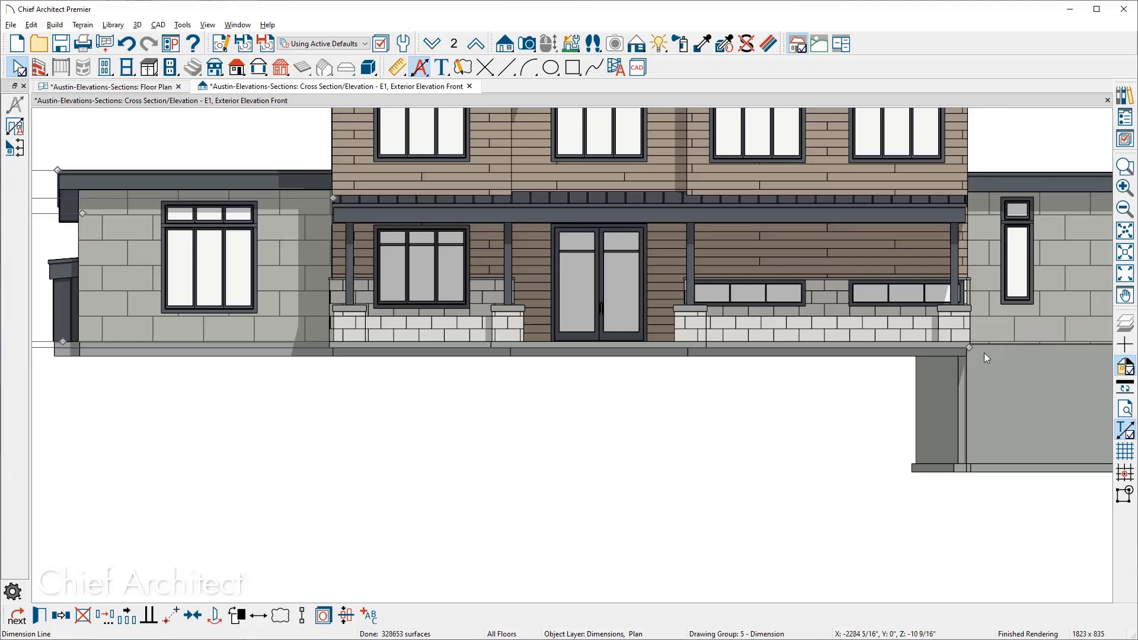
left_click_drag(984, 354, 853, 414)
middle_click_drag(415, 463, 1067, 462)
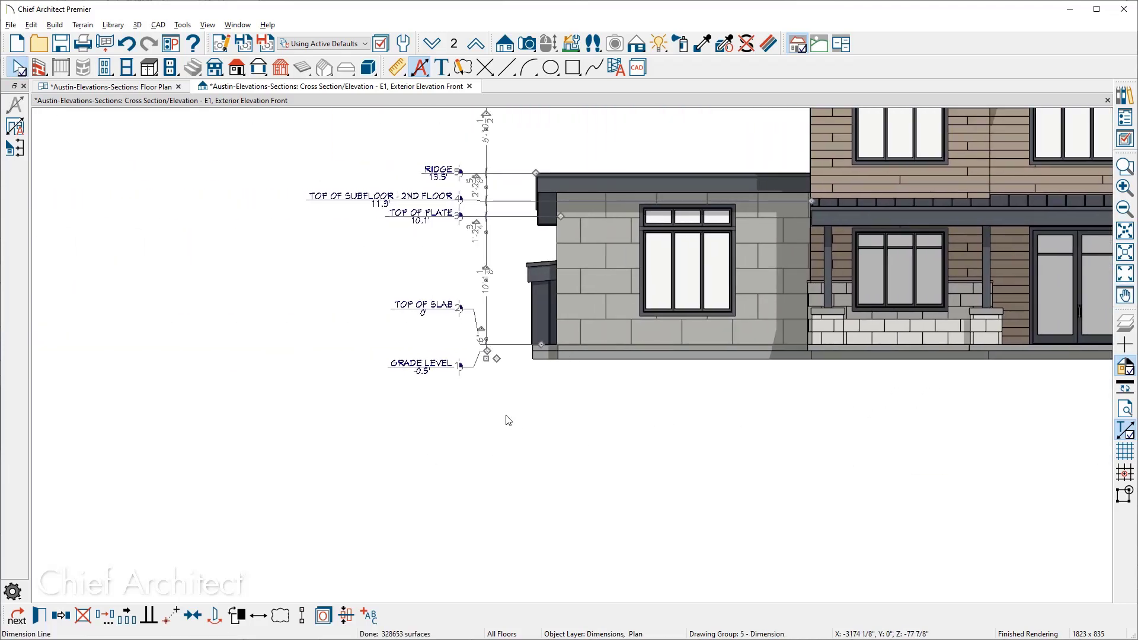
Lower the Top of Slab marker so that its extension line runs straight to the slab, and deselect the dimension.
scroll(468, 261, "up", 4)
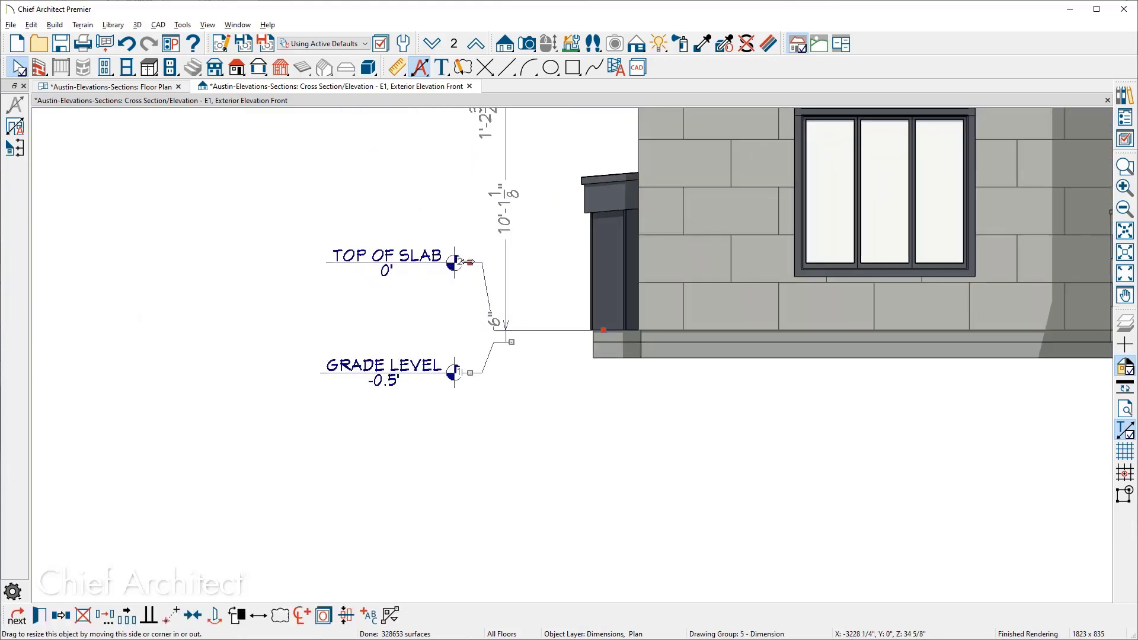
left_click_drag(468, 262, 470, 329)
left_click(501, 382)
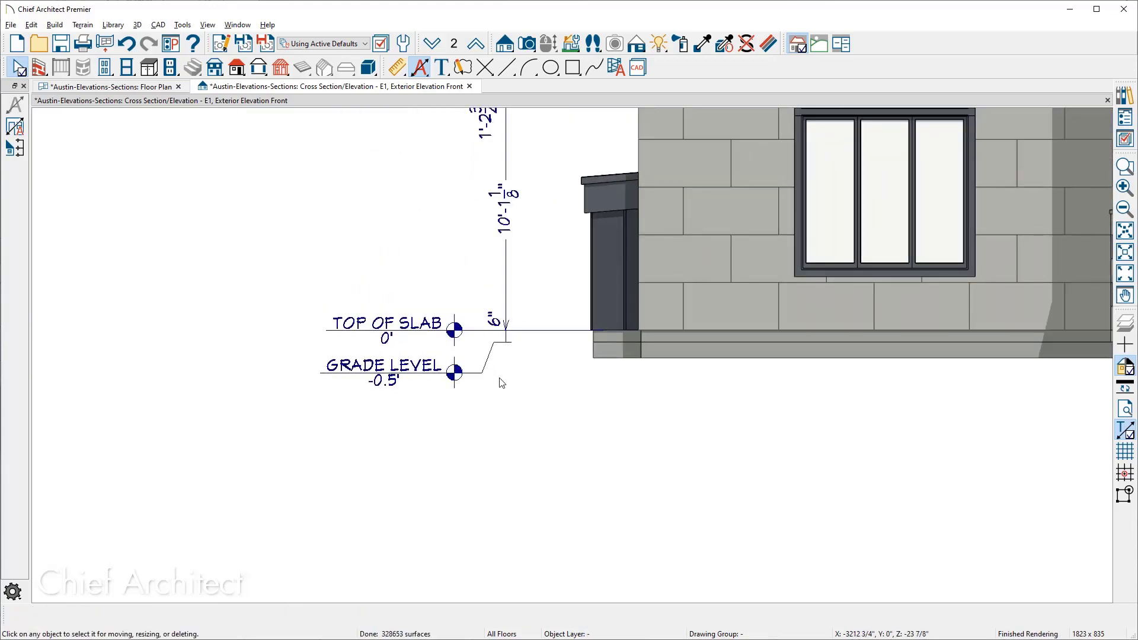
Add the roof ridge of the facade's right wing as a located object on the story pole dimension.
middle_click_drag(516, 187, 483, 575)
middle_click_drag(452, 330, 382, 339)
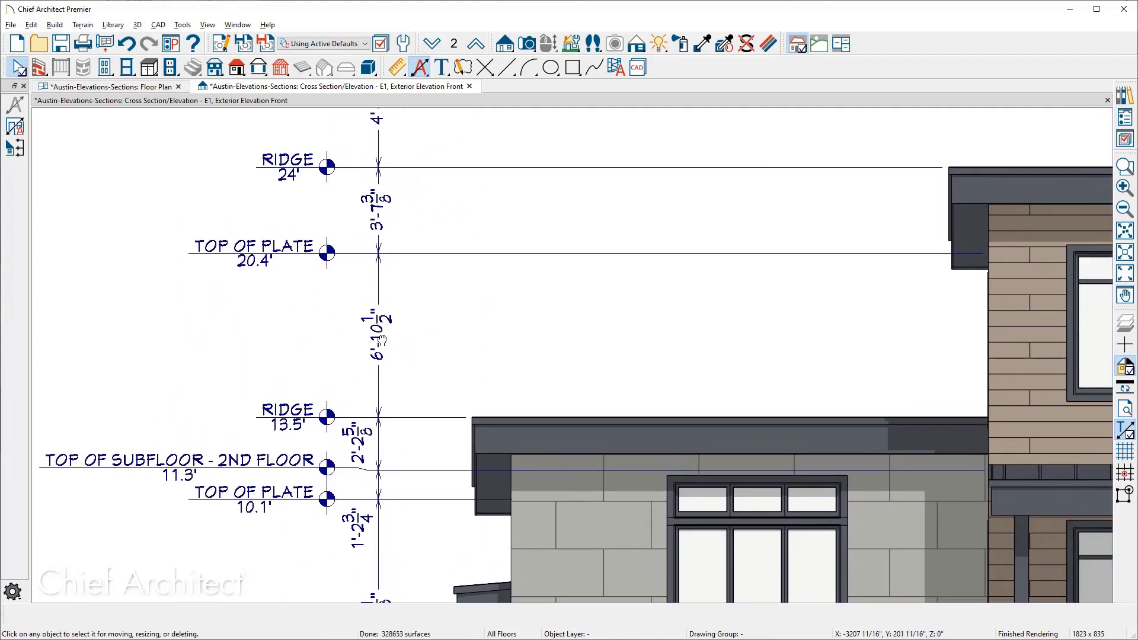
scroll(382, 340, "down", 1)
scroll(382, 339, "down", 1)
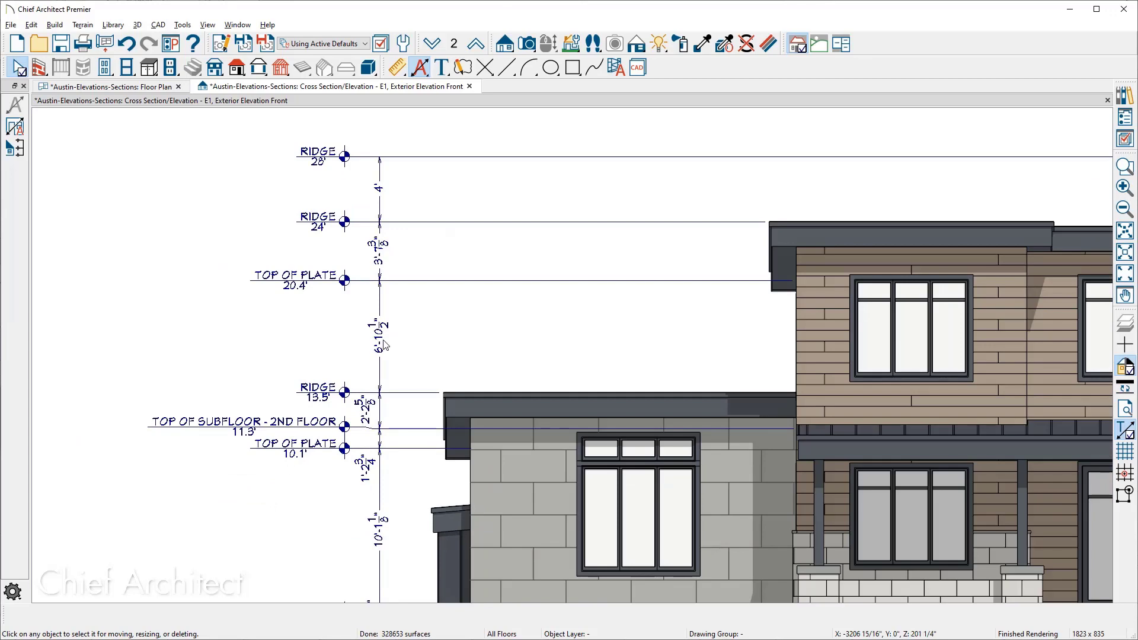
scroll(384, 345, "down", 2)
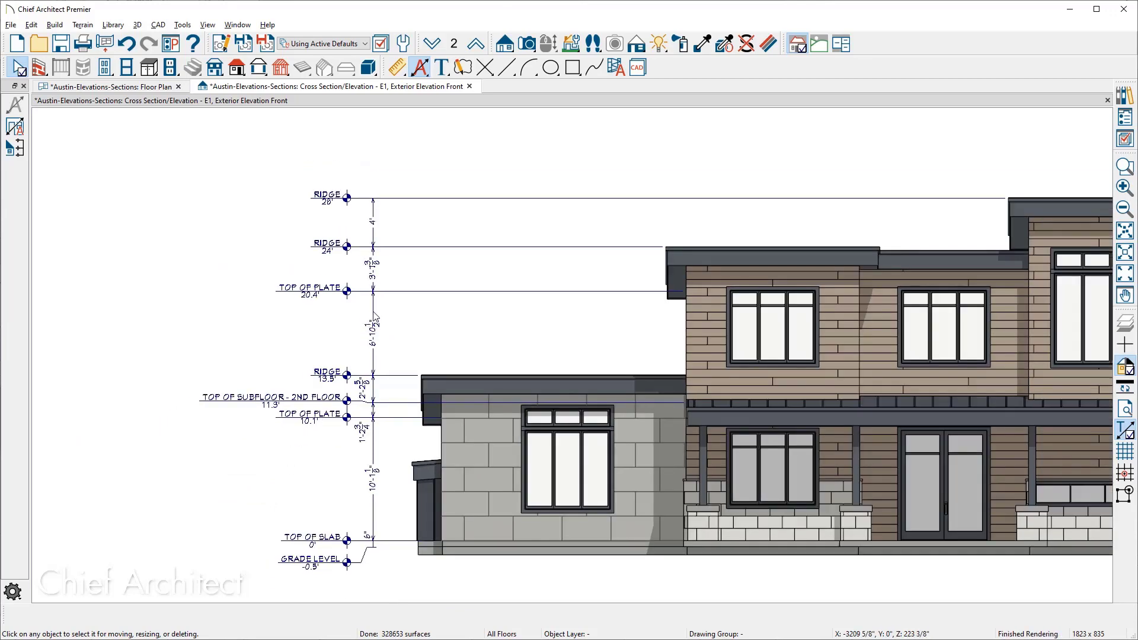
left_click(372, 316)
scroll(369, 316, "down", 3)
middle_click_drag(345, 314, 271, 310)
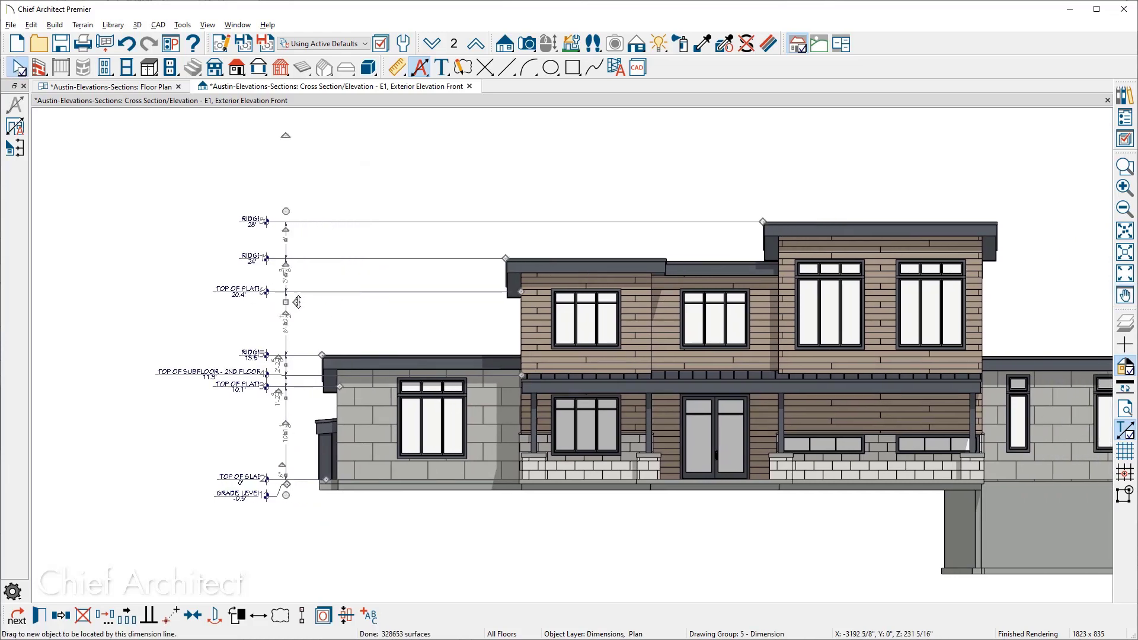
left_click_drag(297, 302, 990, 352)
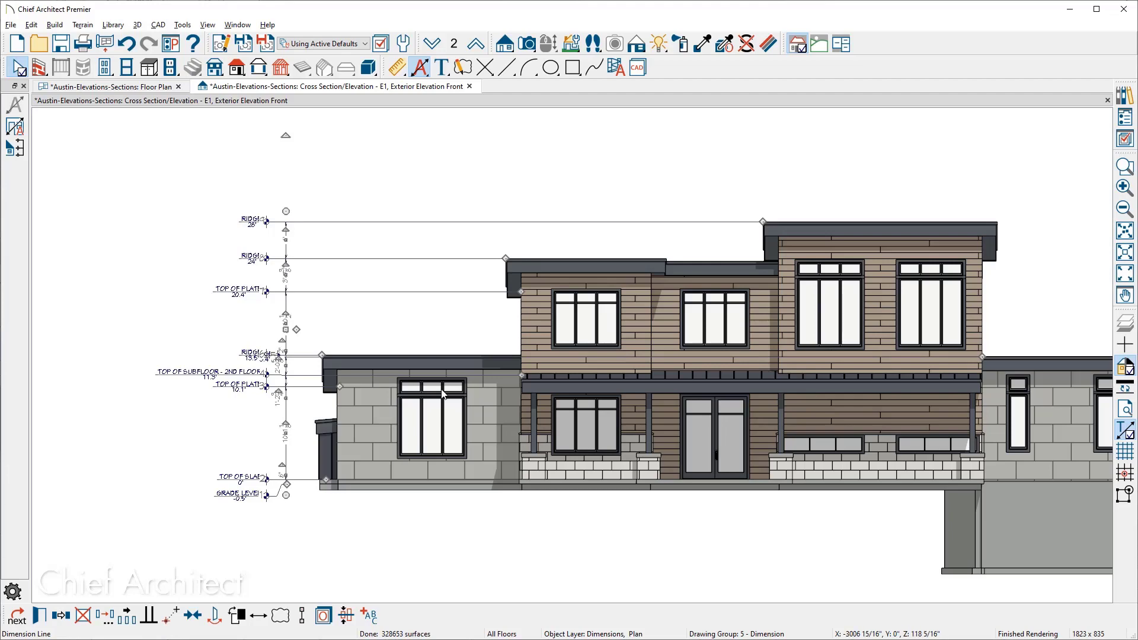
scroll(256, 358, "up", 5)
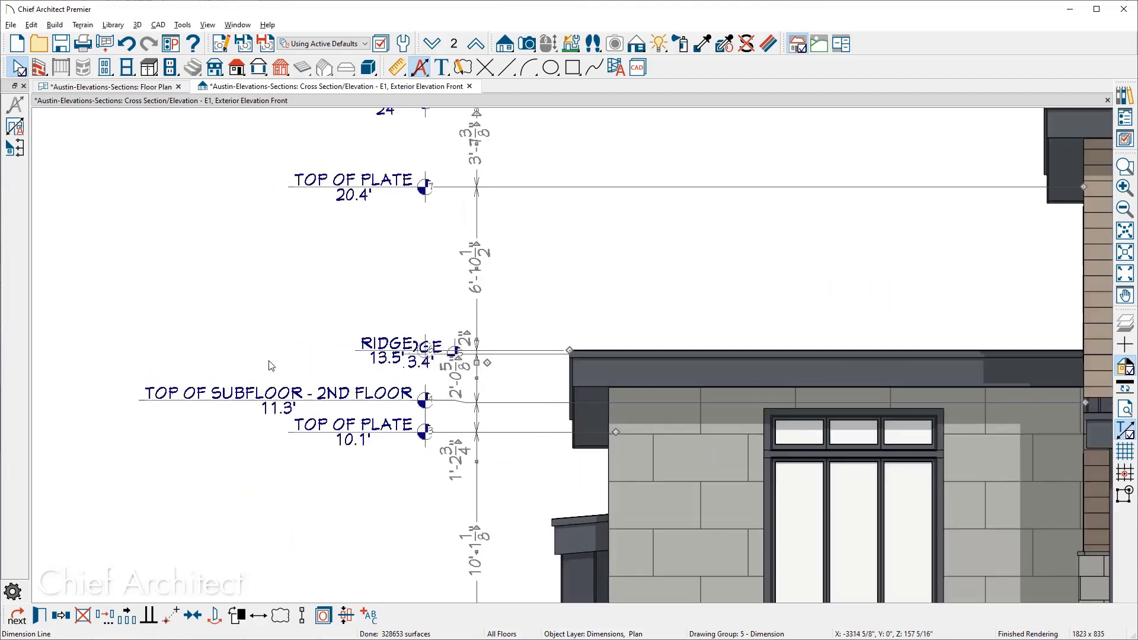
key("Escape")
Move the 13.5' Ridge marker upward to separate it from the overlapping ridge marker, and deselect the dimension.
scroll(512, 367, "up", 2)
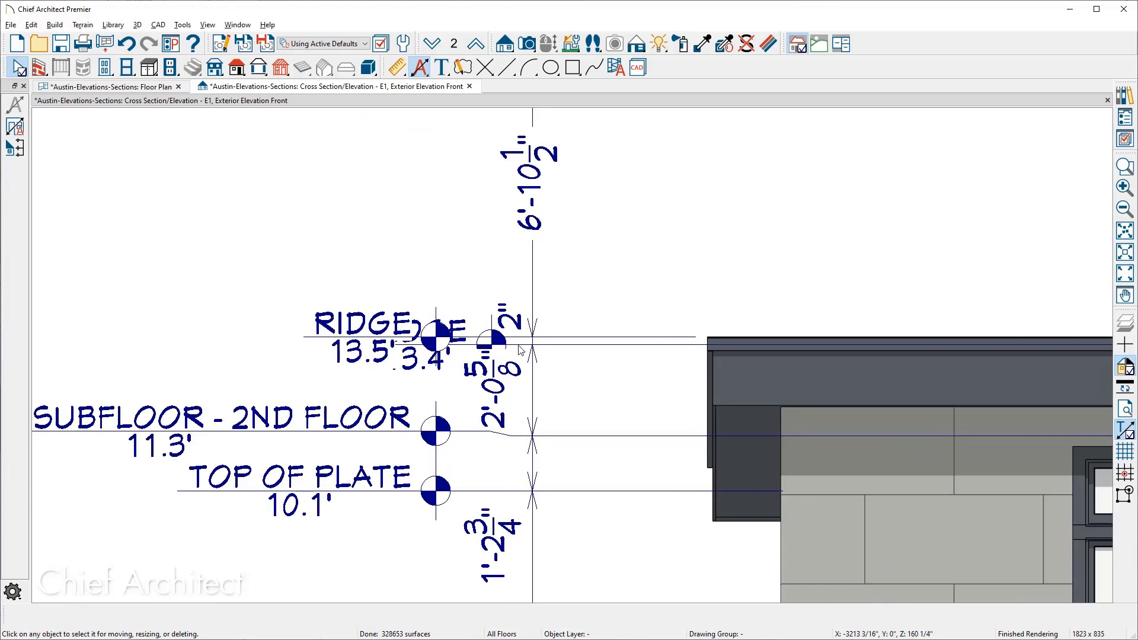
left_click(520, 350)
left_click(523, 344)
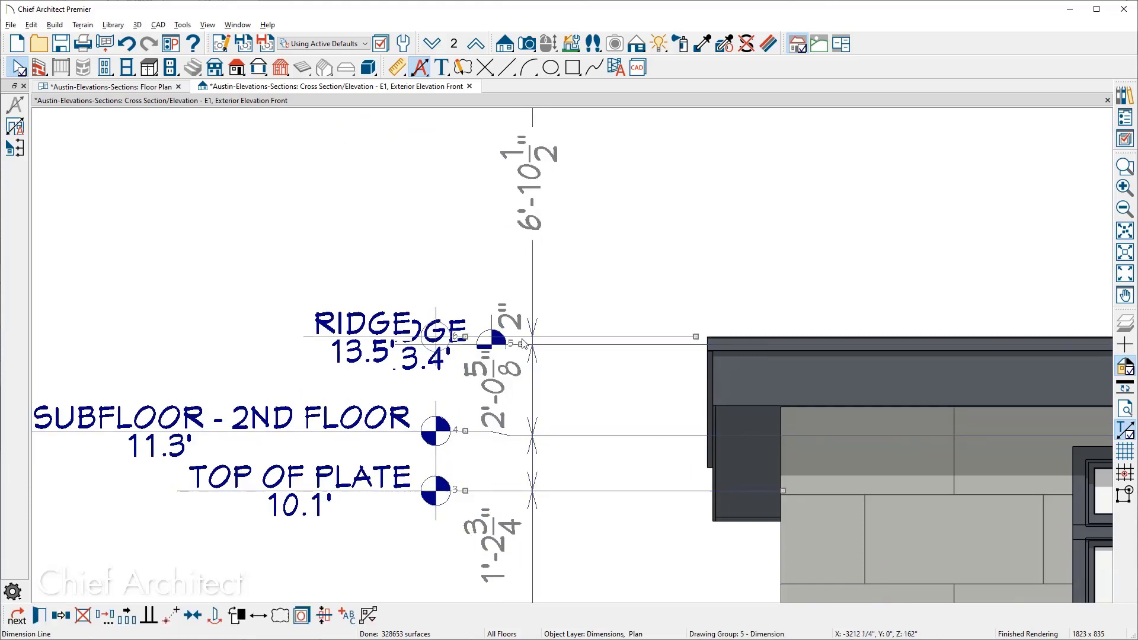
left_click_drag(457, 336, 455, 255)
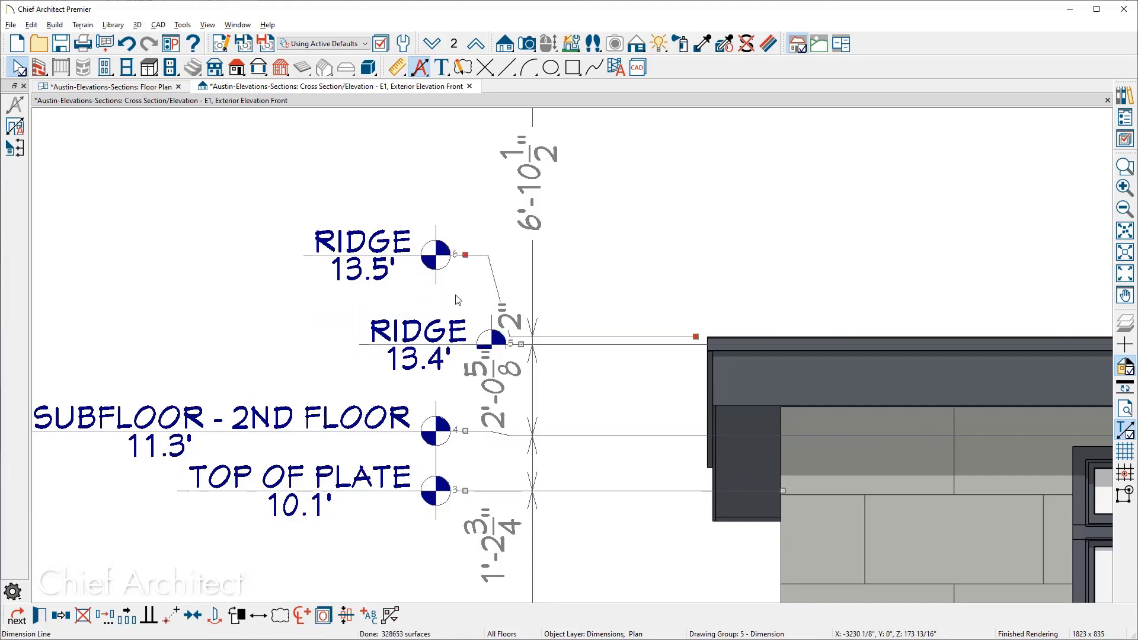
left_click(434, 307)
scroll(429, 308, "down", 1)
scroll(430, 310, "down", 4)
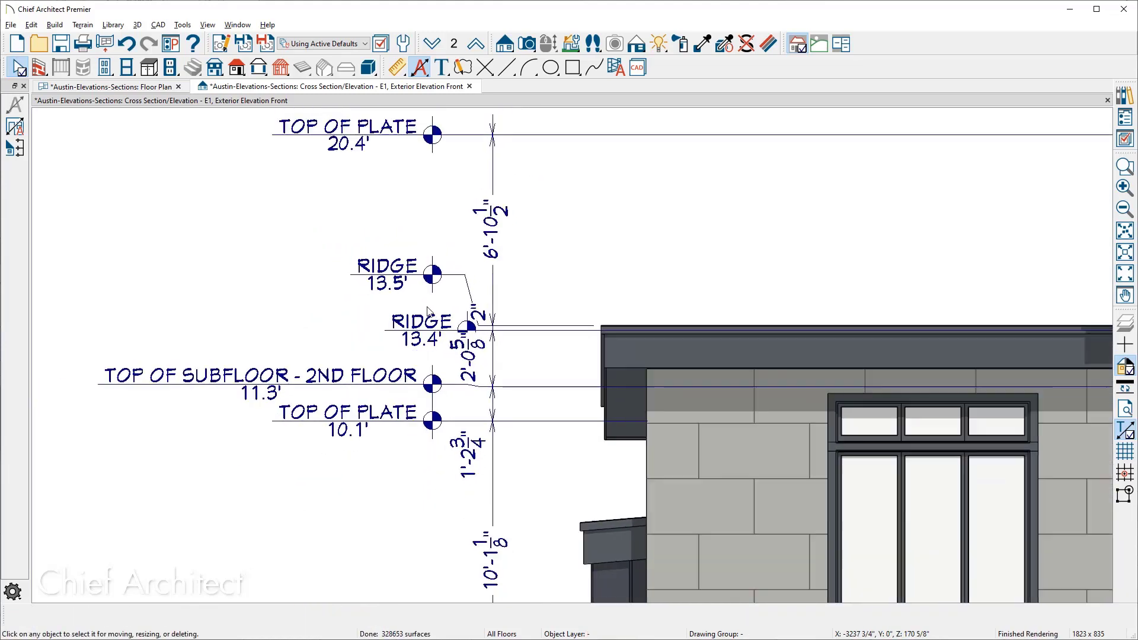
Remove the right wing's 13.4' Ridge marker from the story pole and deselect the dimension.
middle_click_drag(332, 325, 249, 325)
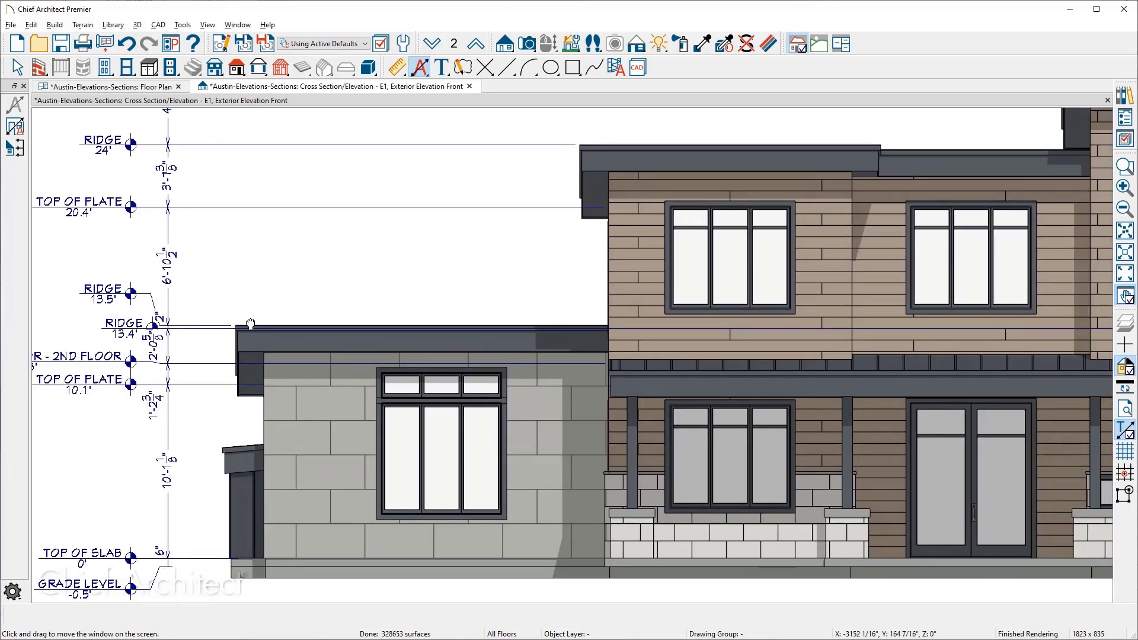
scroll(249, 325, "down", 1)
left_click(182, 298)
scroll(196, 315, "down", 1)
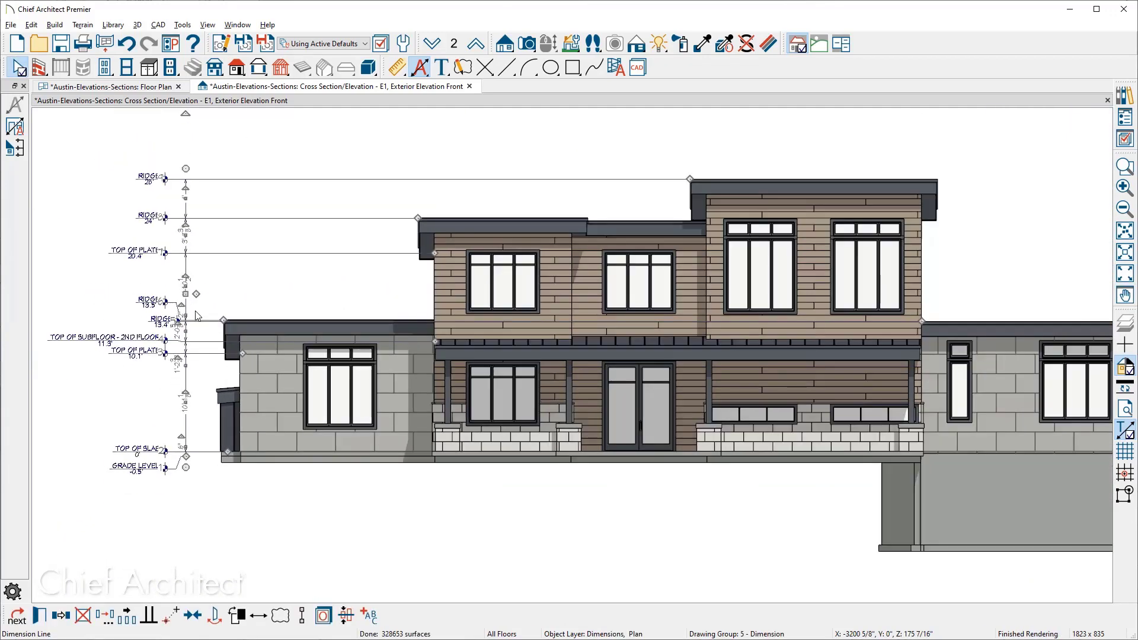
left_click_drag(921, 321, 988, 272)
key("Escape")
scroll(119, 348, "up", 2)
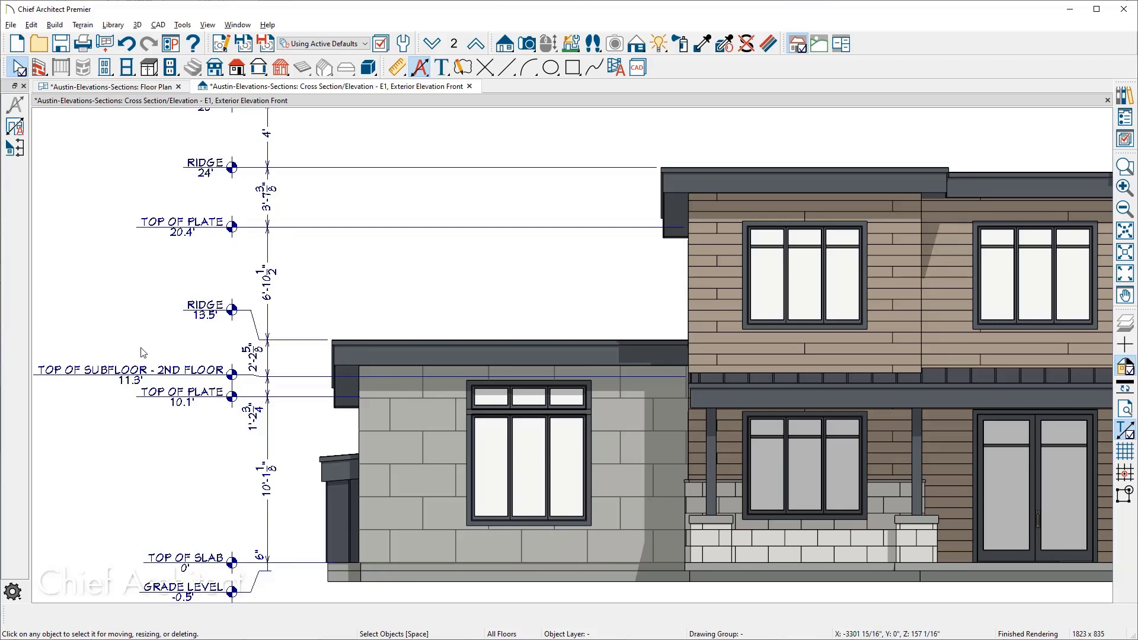
Draw a short horizontal CAD line left of the second-floor wall at about 17.4' elevation and locate it on the story pole.
left_click(506, 69)
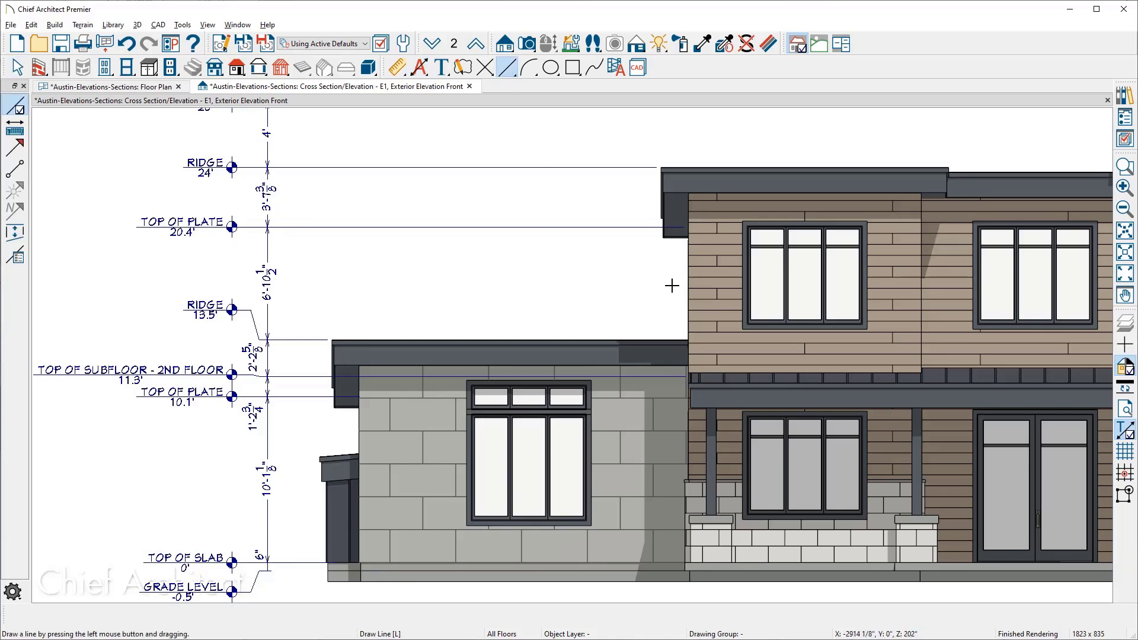
left_click_drag(674, 277, 622, 280)
key("space")
left_click(268, 252)
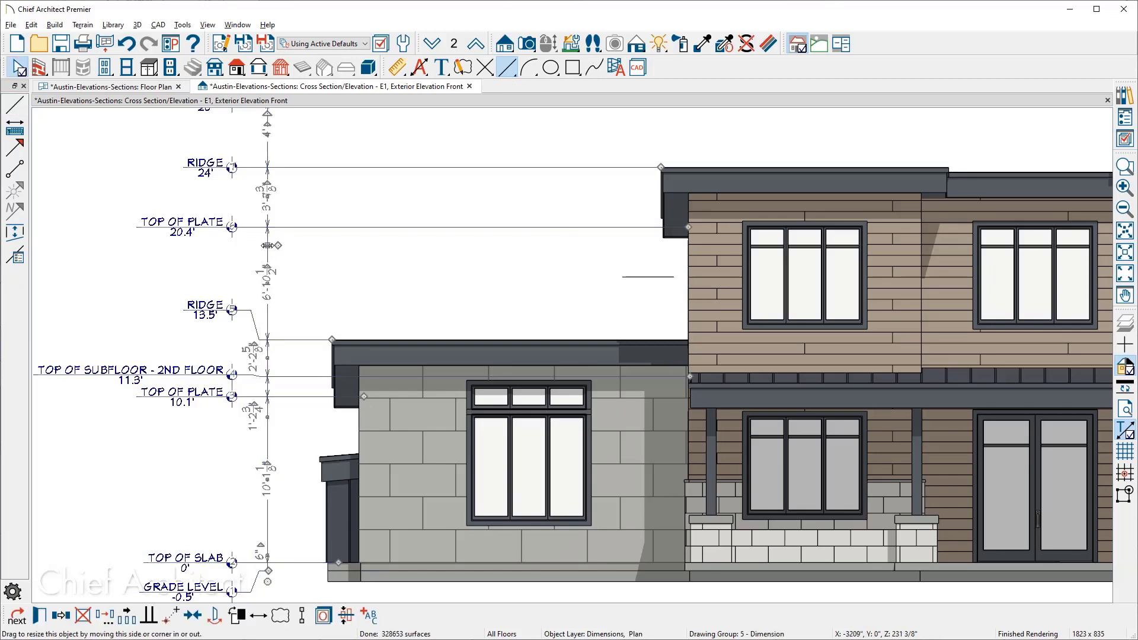
left_click_drag(370, 261, 622, 274)
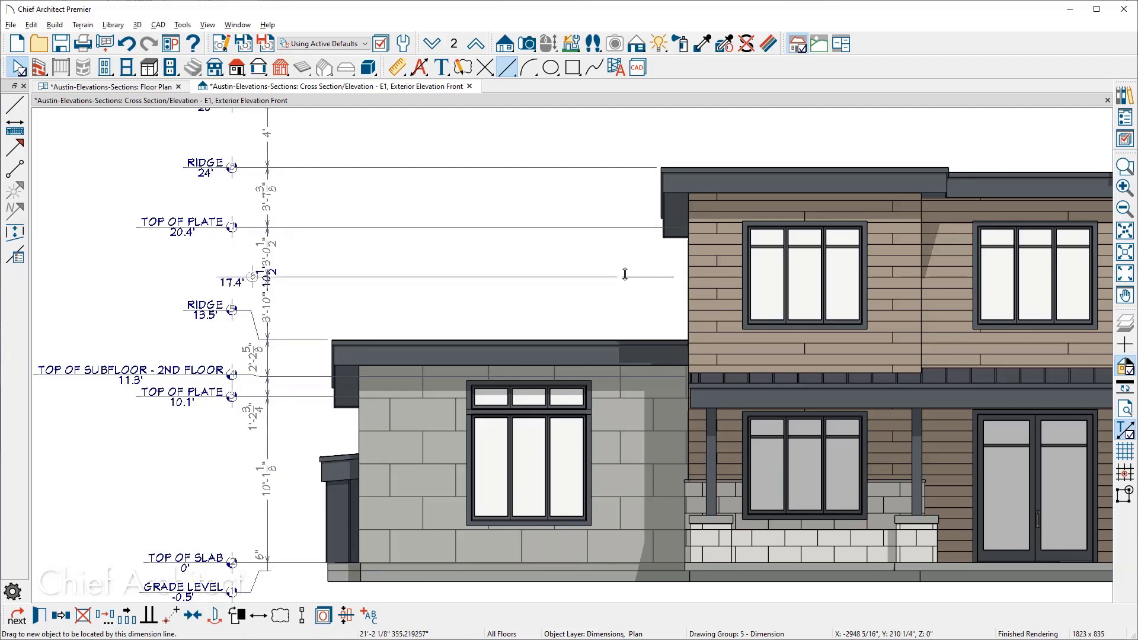
Label the 17.4' elevation marker "CAD LINE" in the story pole's extension and marker specification, and accept the change.
scroll(124, 300, "up", 2)
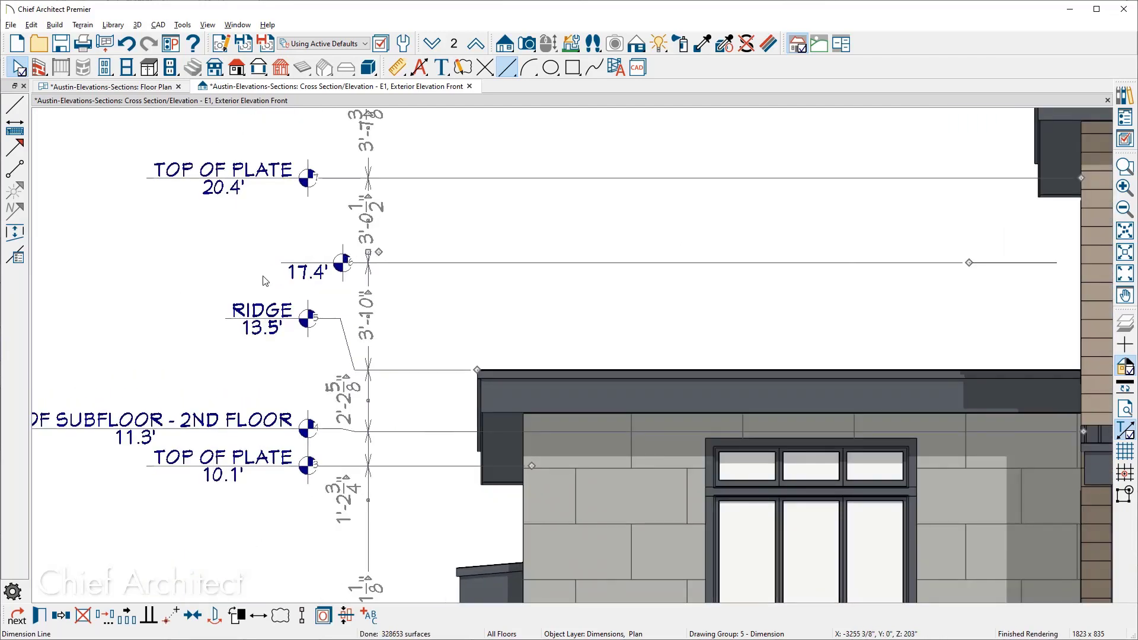
scroll(289, 275, "up", 2)
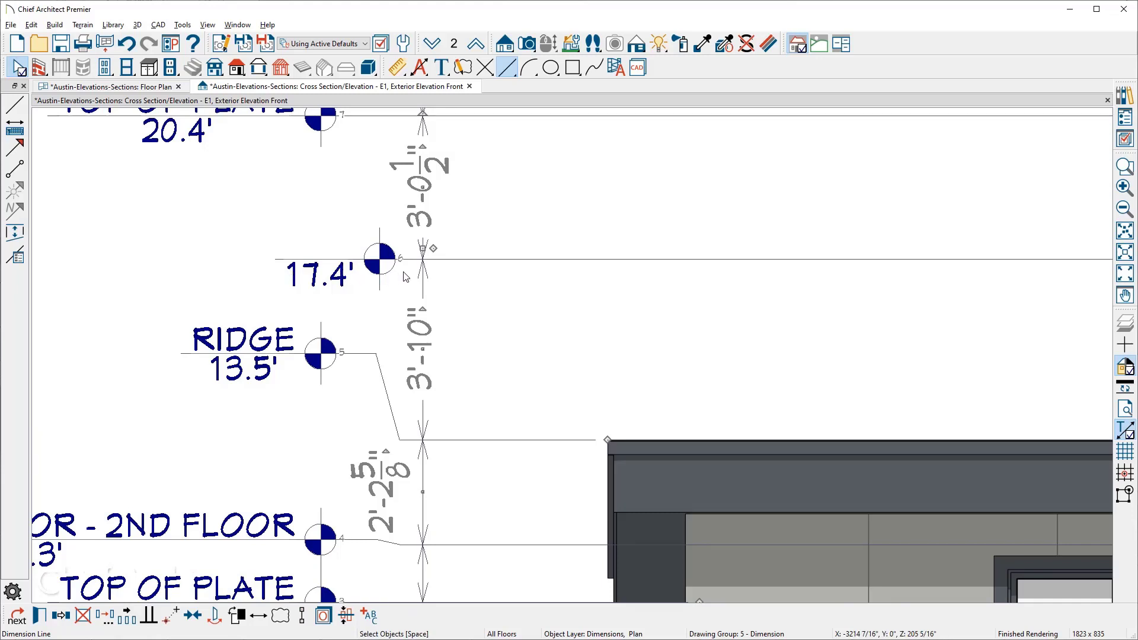
left_click(37, 616)
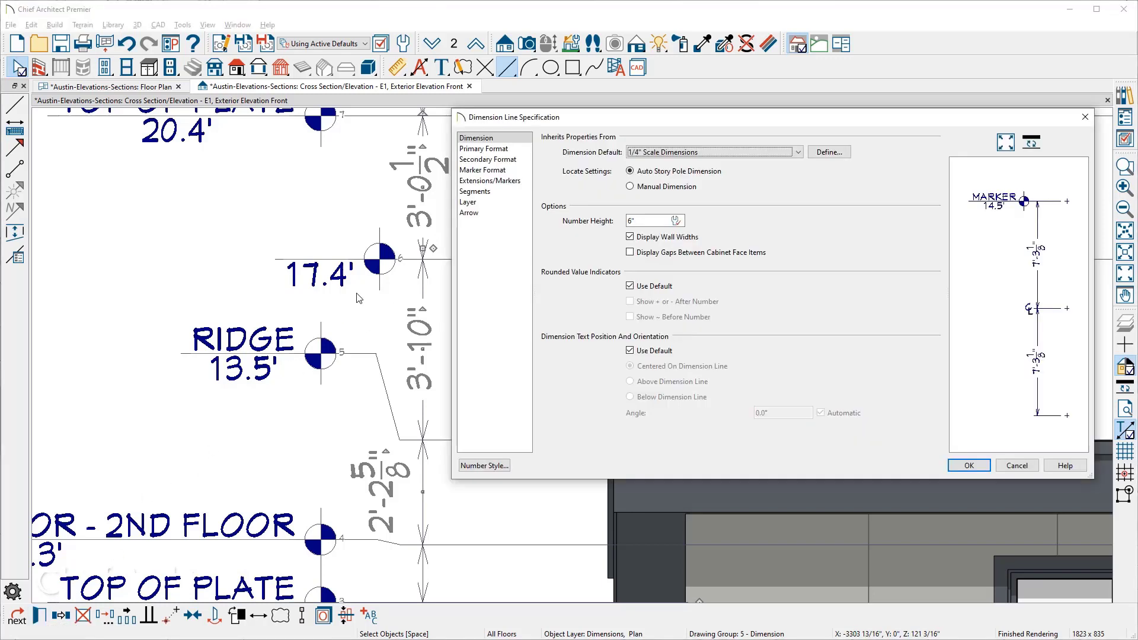
left_click(483, 181)
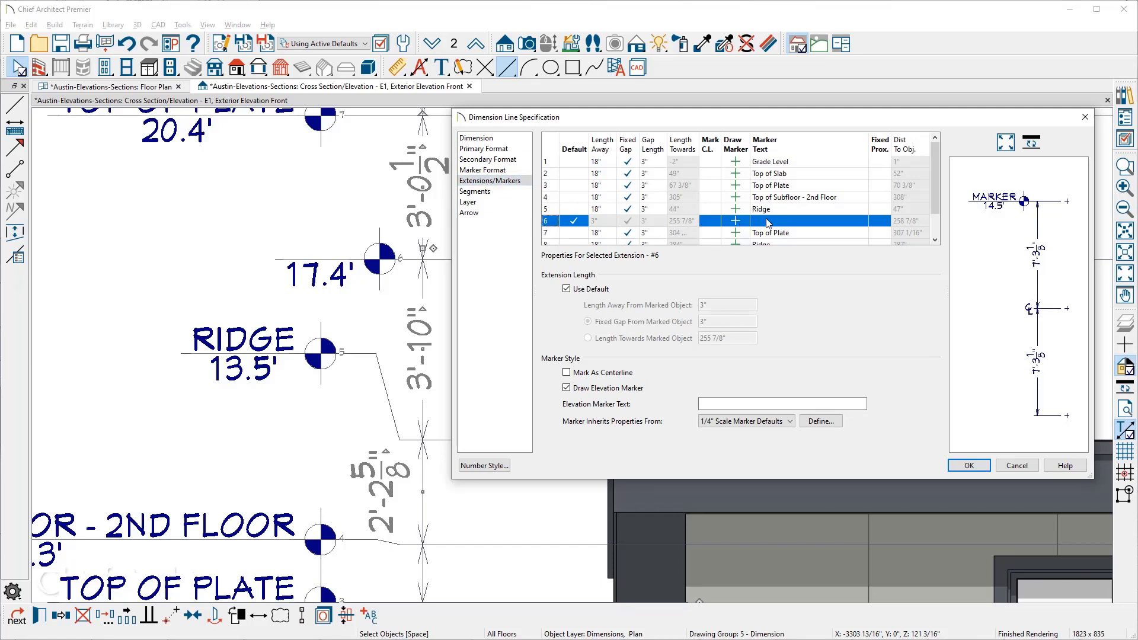
left_click(777, 403)
type("CAD LINE")
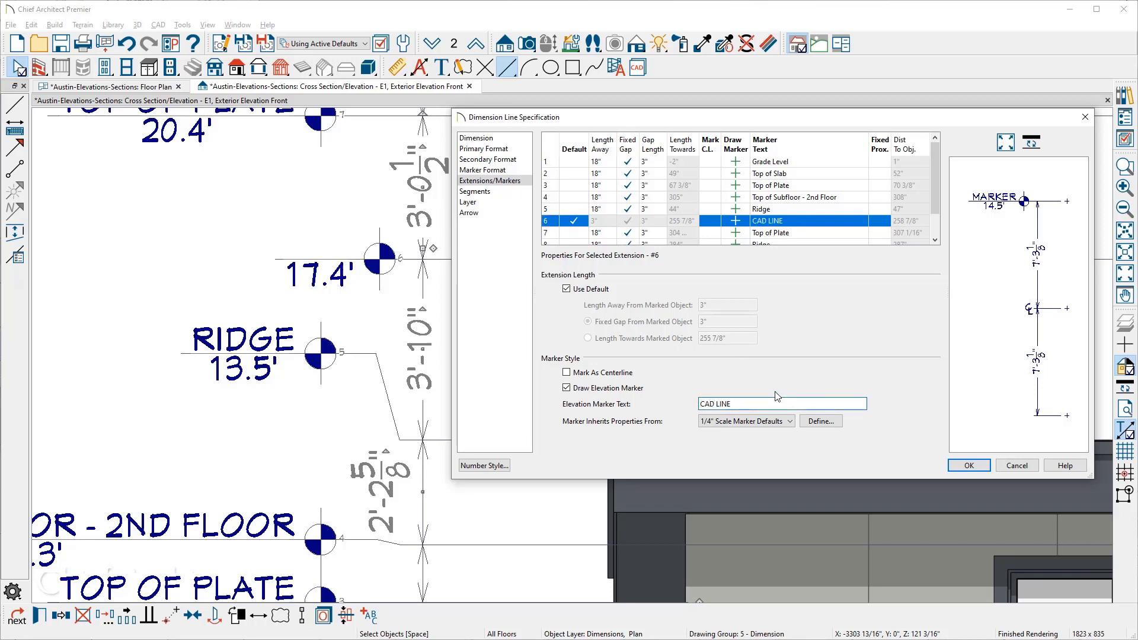
left_click(968, 466)
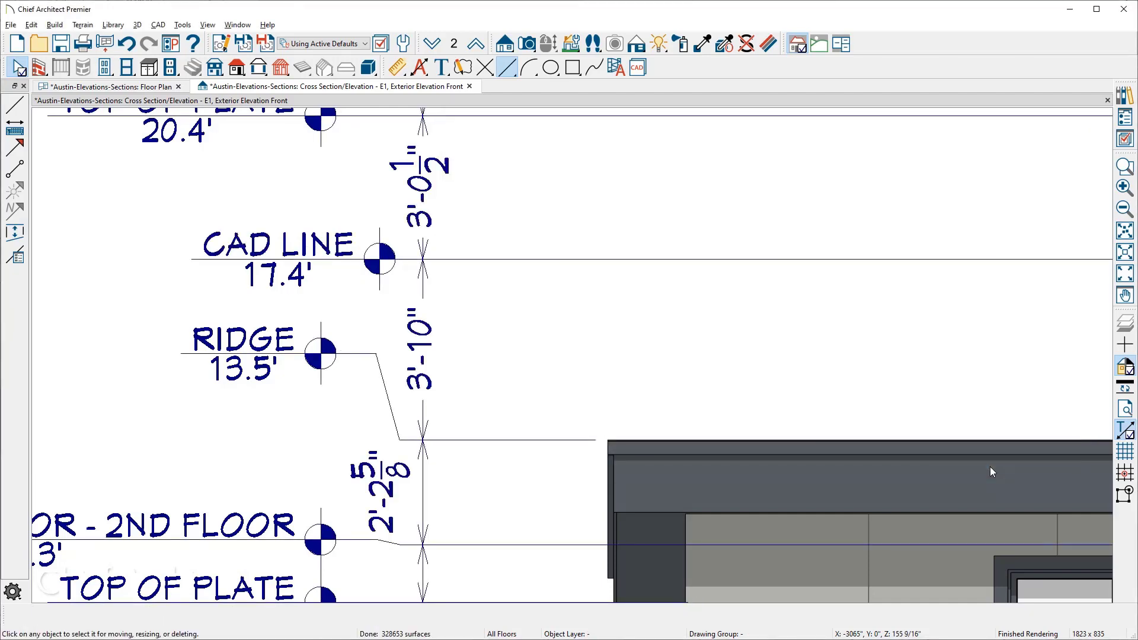
Change the 13.5' Ridge elevation marker's text to Ridge2 in the story pole dimension's specification and accept the change.
left_click(354, 354)
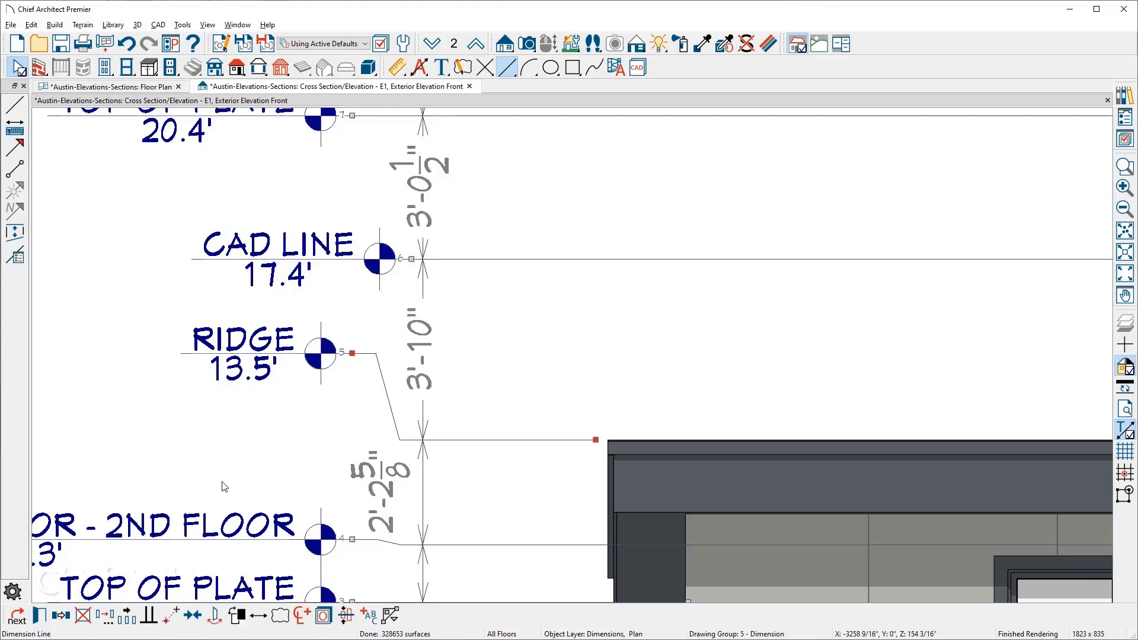
left_click(40, 615)
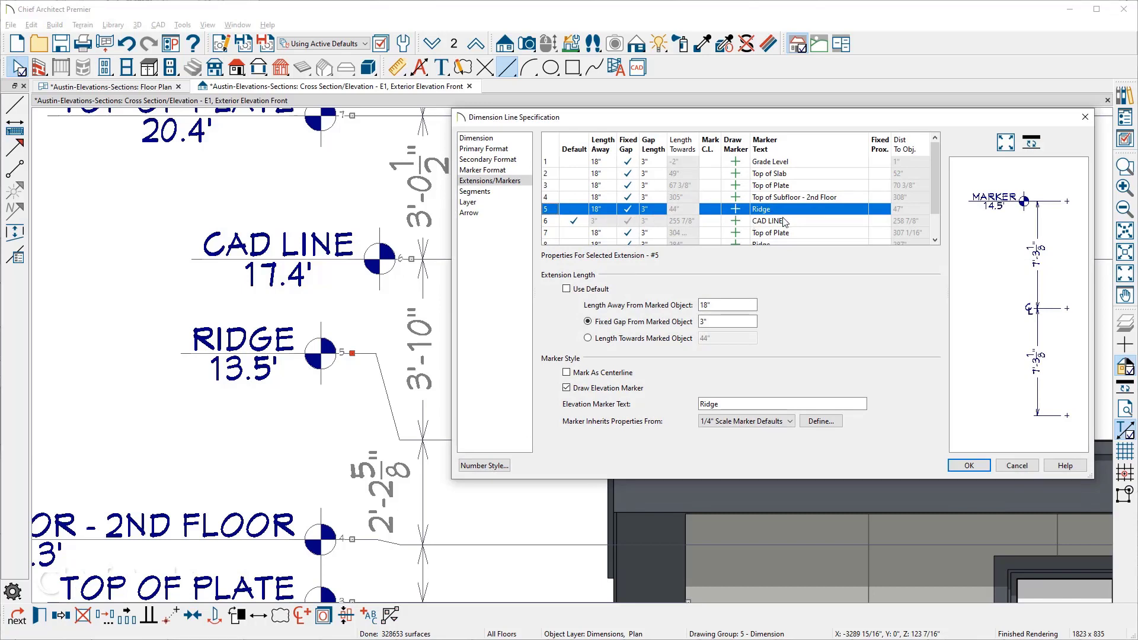
left_click(769, 402)
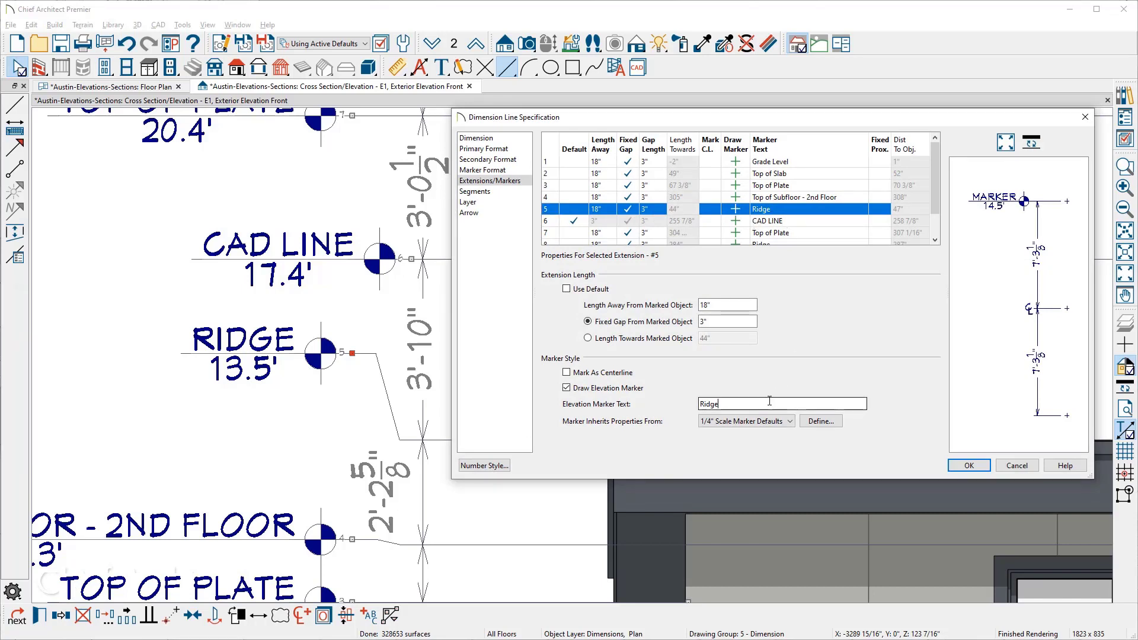
type("2")
left_click(967, 465)
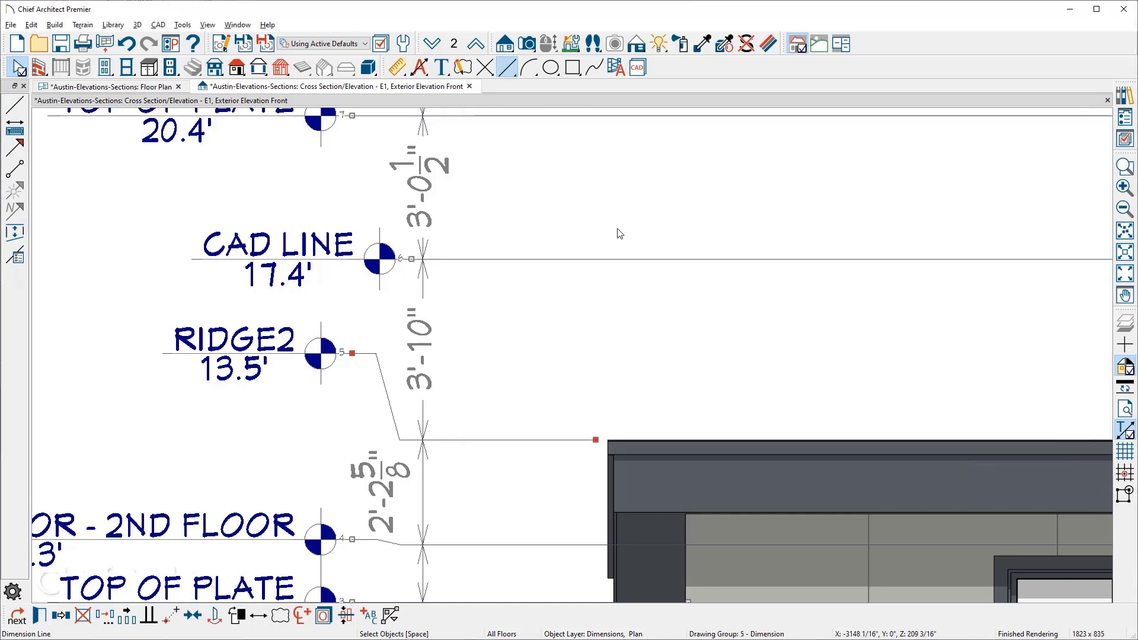
Delete the short CAD line beside the second-floor wall, which also removes its marker from the story pole.
scroll(415, 243, "down", 3)
scroll(412, 245, "down", 1)
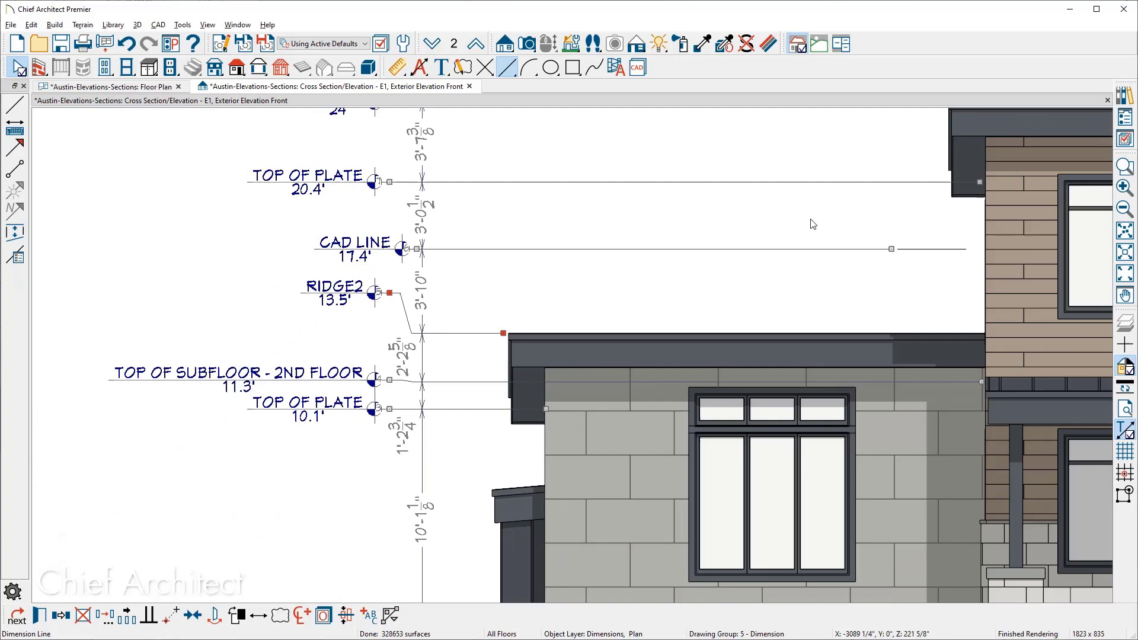
left_click(948, 250)
key("Delete")
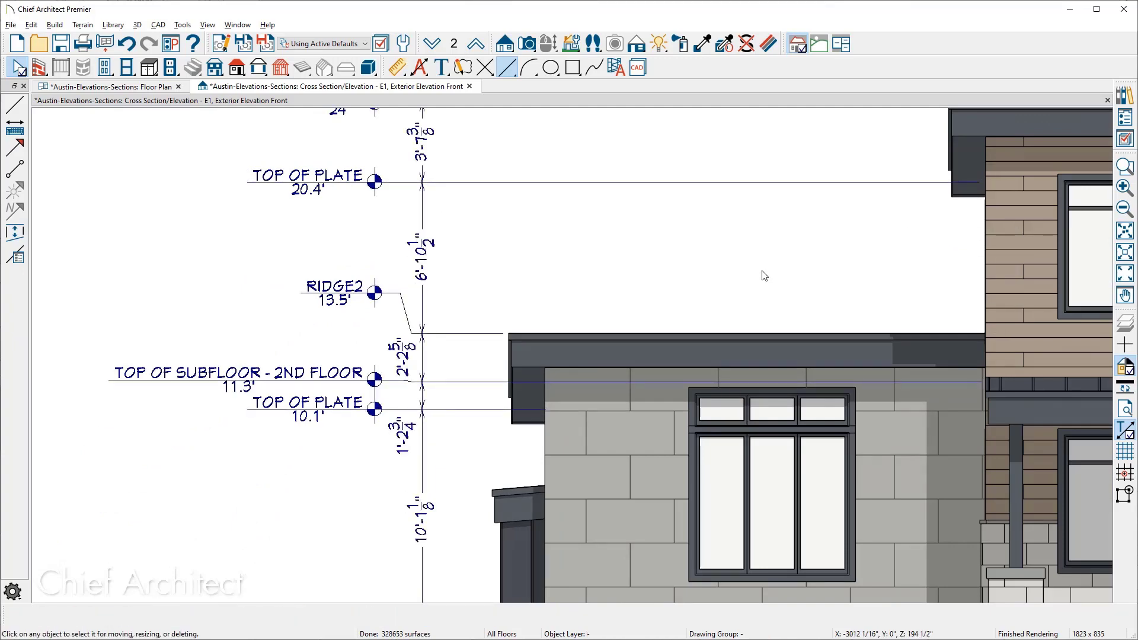
Shorten the 2nd-floor subfloor and 20.4' Top of Plate extension lines so they end outside the roof eaves, and deselect the dimension.
scroll(759, 274, "down", 2)
scroll(647, 347, "down", 1)
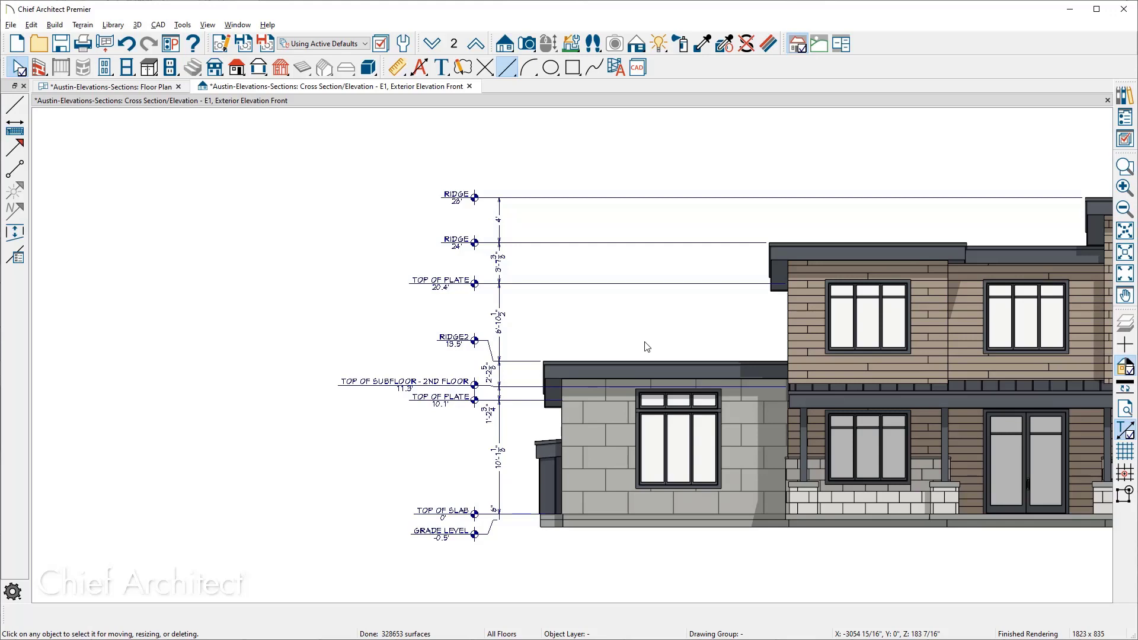
left_click(743, 386)
scroll(759, 388, "up", 3)
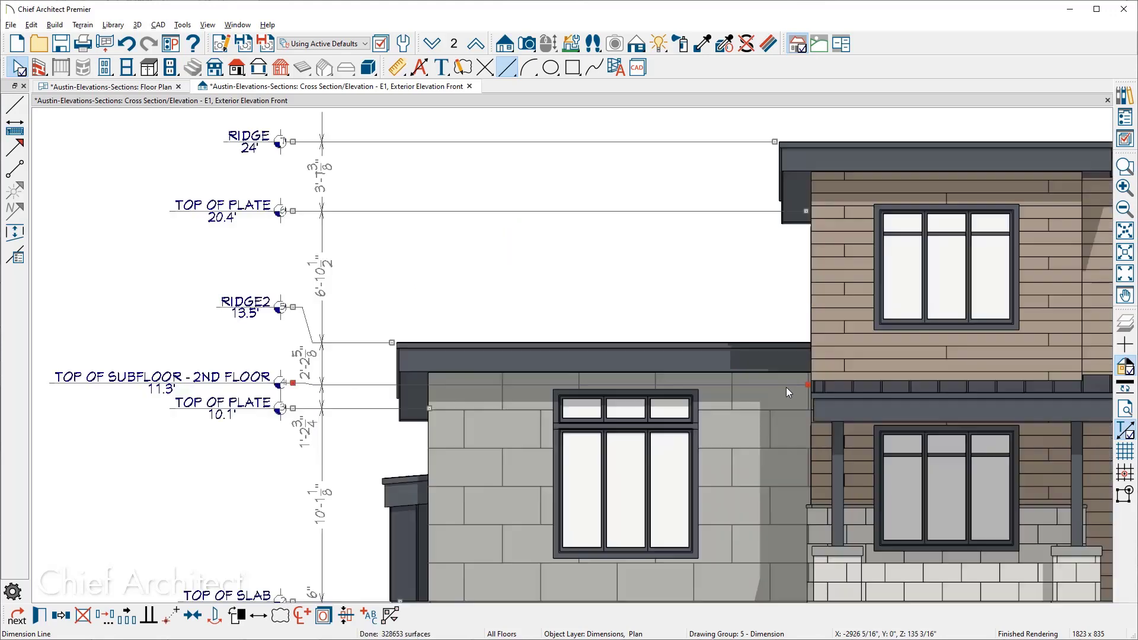
left_click_drag(438, 392, 350, 412)
left_click(345, 424)
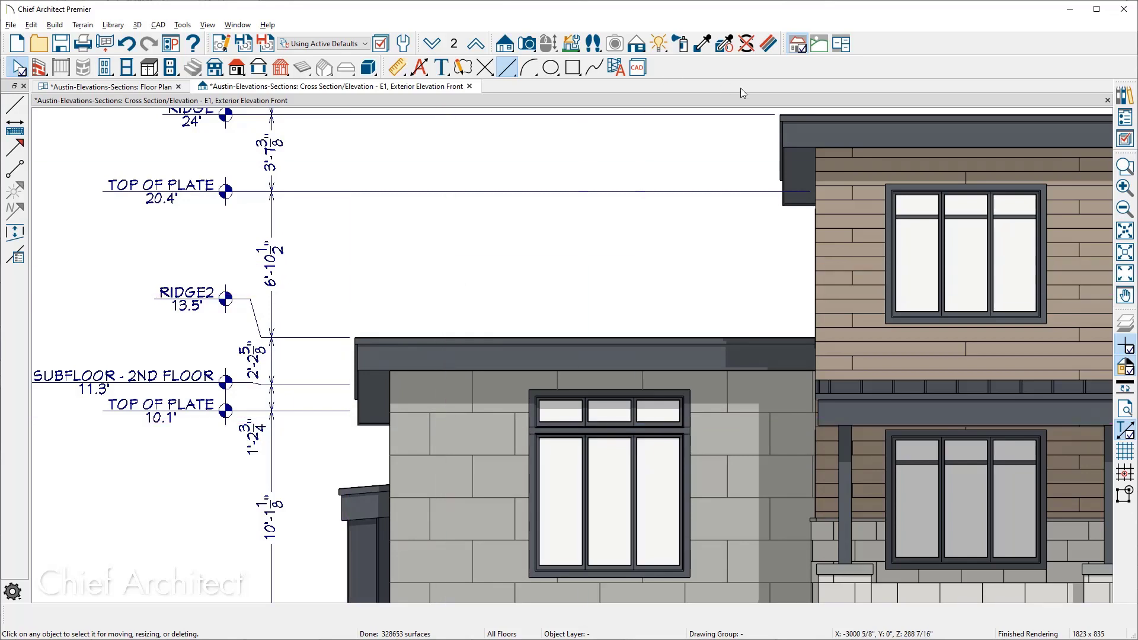
left_click(678, 192)
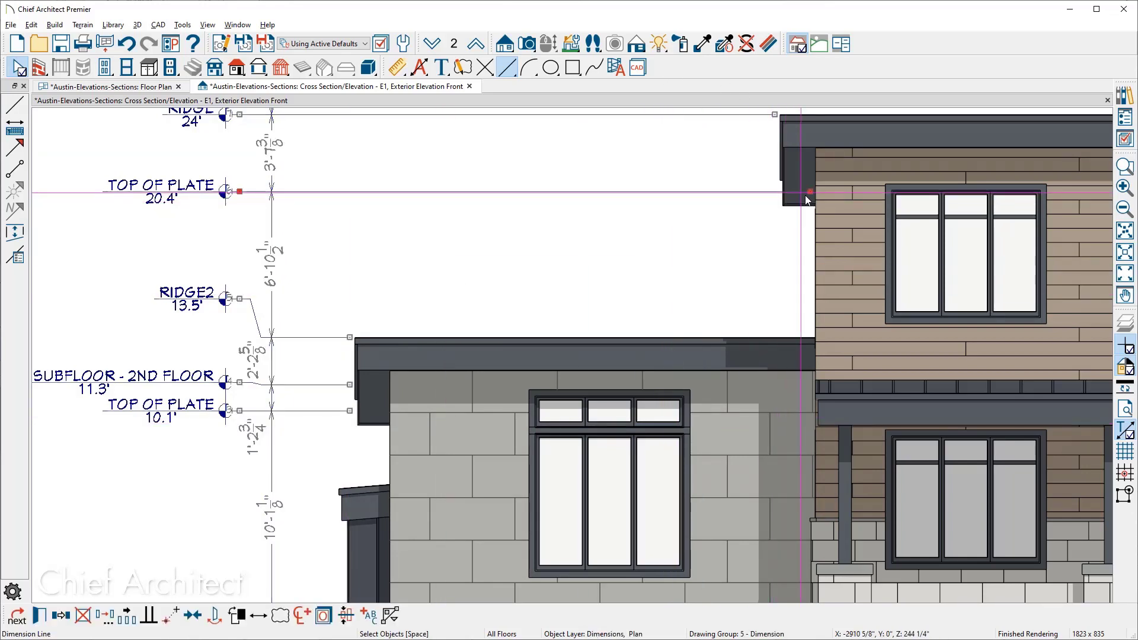
left_click(699, 275)
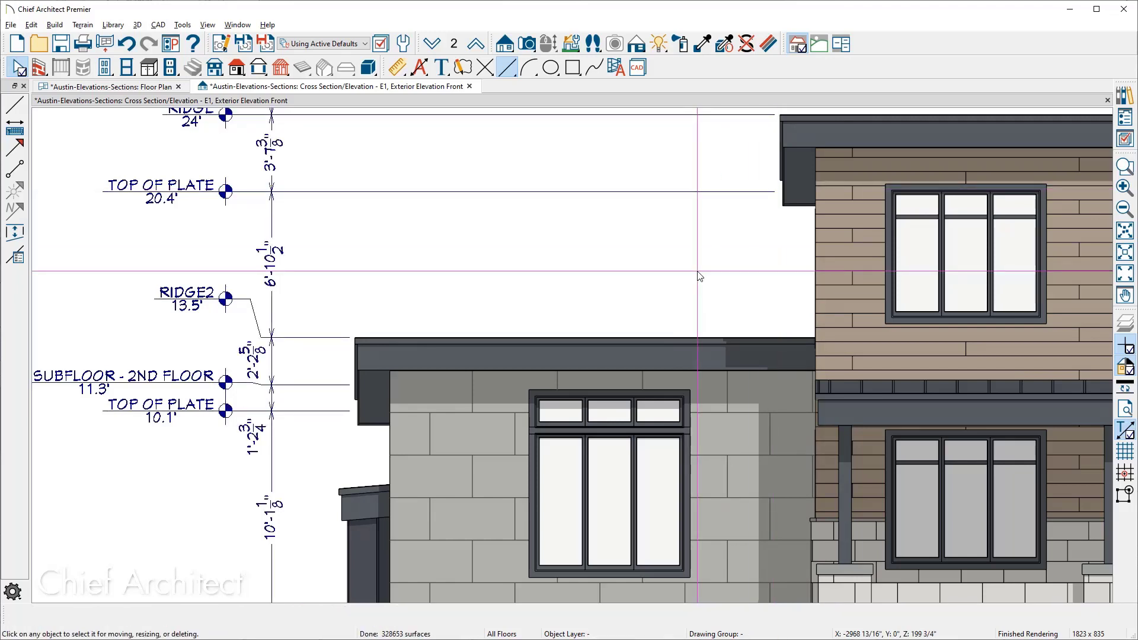
Add a leader line with the text CEDAR TRIM pointing to the upper corner of the left wing's window trim.
key("l")
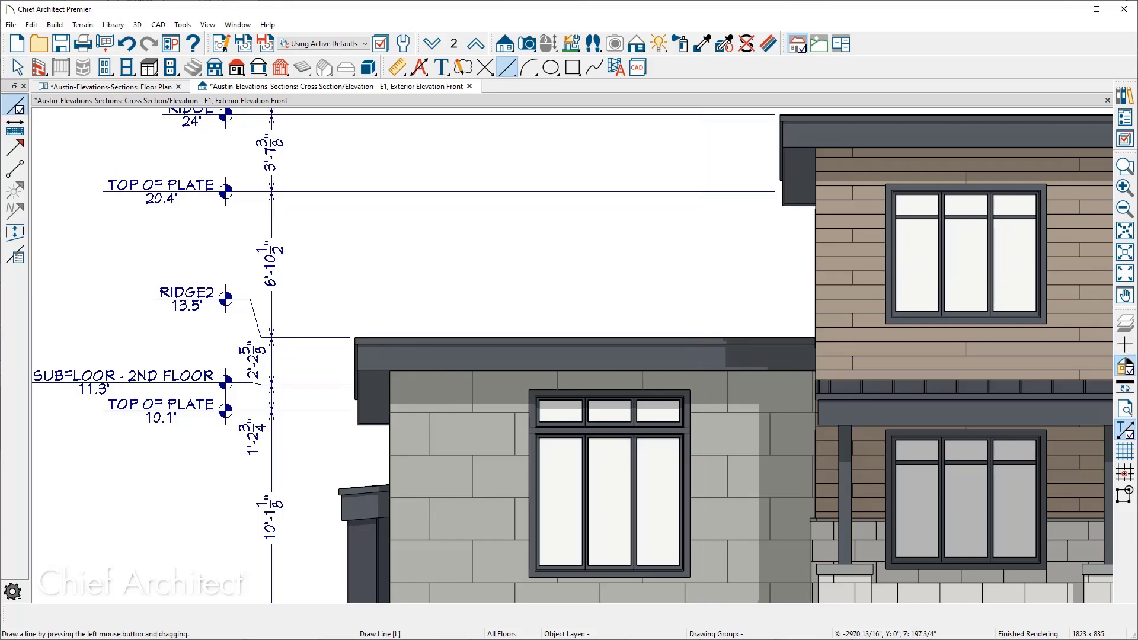
left_click(441, 69)
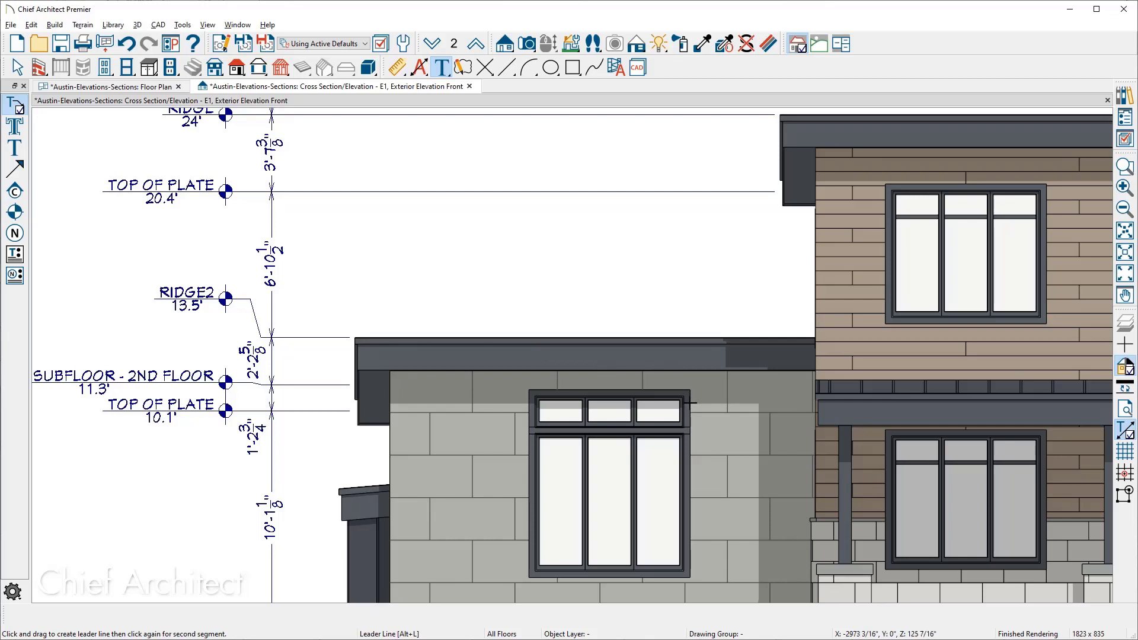
mouse_move(689, 403)
left_mouse_down()
mouse_move(682, 334)
mouse_move(662, 299)
left_mouse_up()
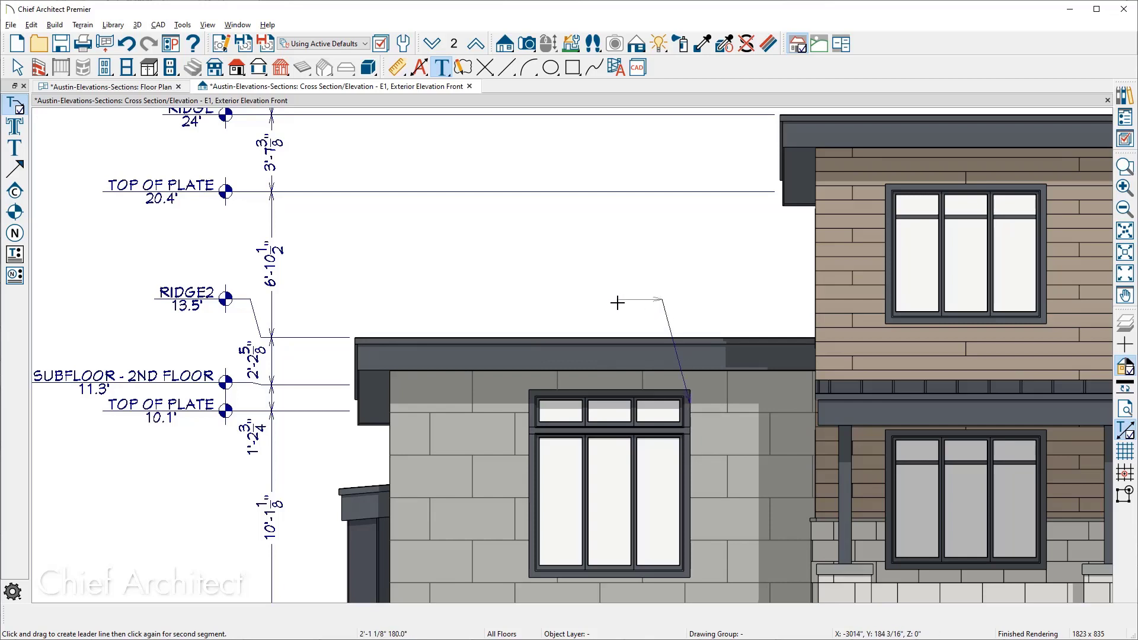
left_click(617, 303)
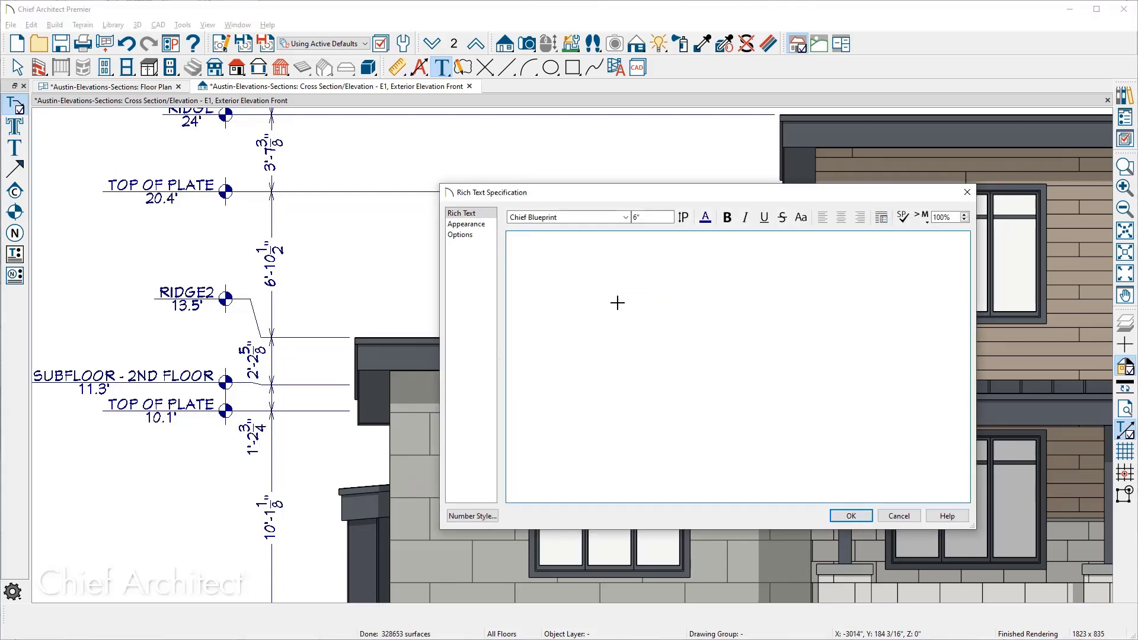
type("CEDAR TRIM")
left_click(850, 515)
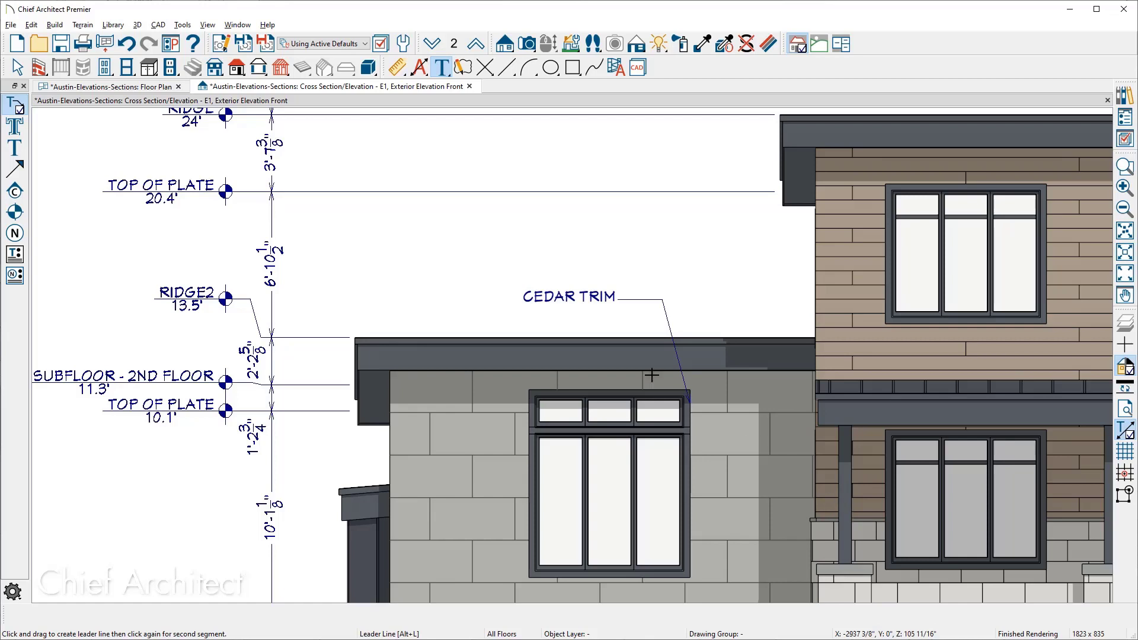
Place an Exterior Notes type note reading PANELIZED BOARD on the left wing's wall beside the window.
left_click(16, 236)
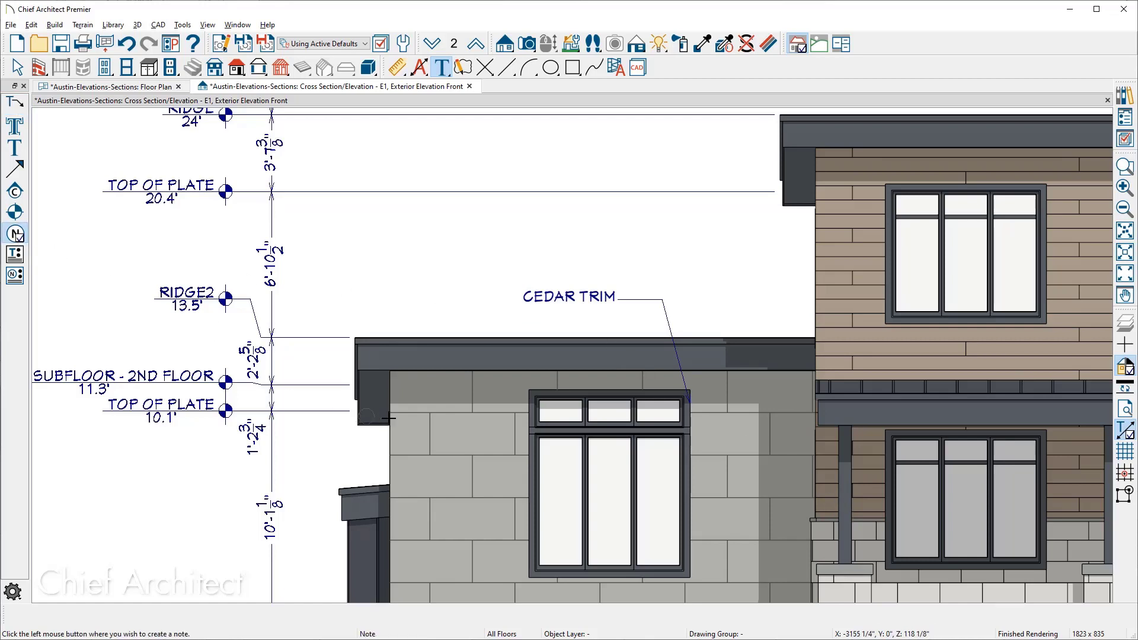
left_click(454, 431)
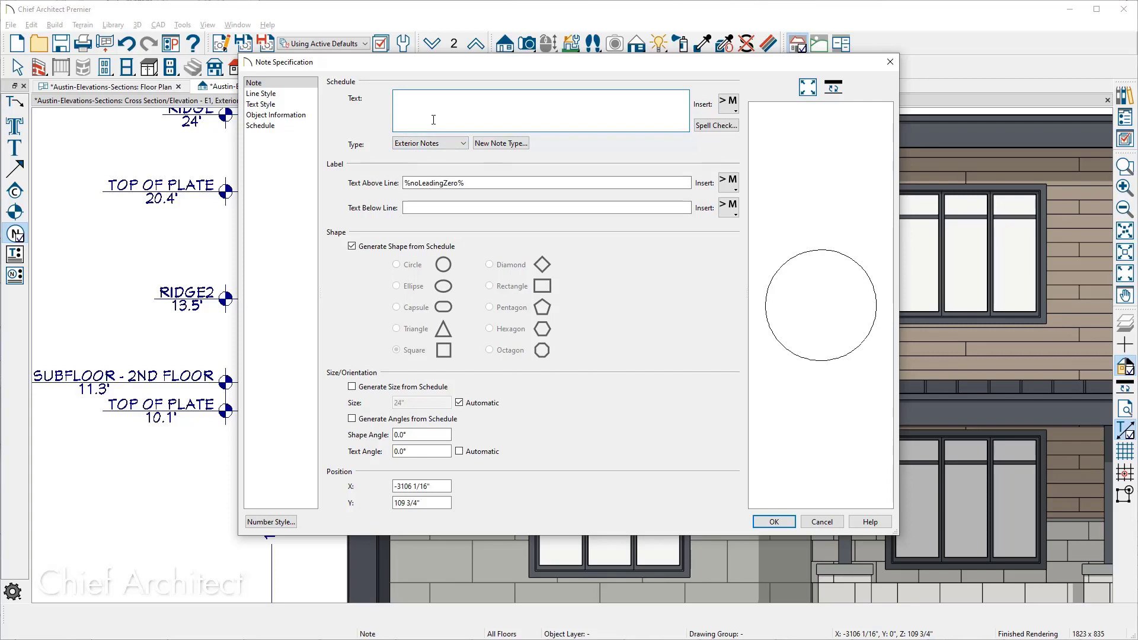
type("PANELIZED BOARD")
left_click(767, 521)
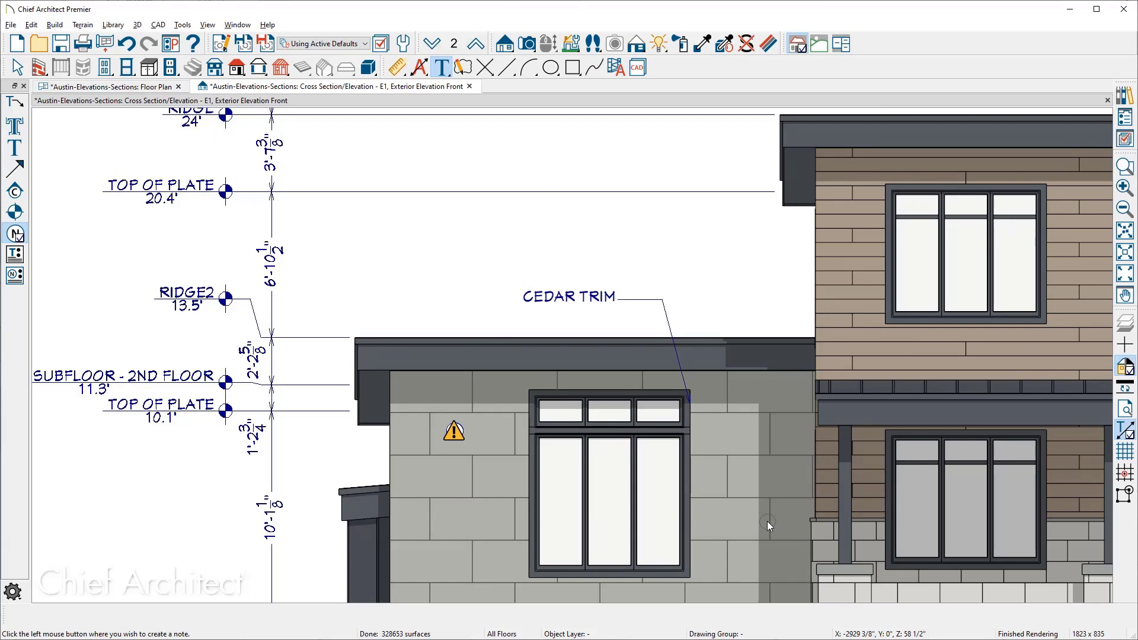
Preview the existing notes details in the project browser and create a new CAD detail named EXTERIOR NOTES.
left_click(1125, 117)
left_click(856, 112)
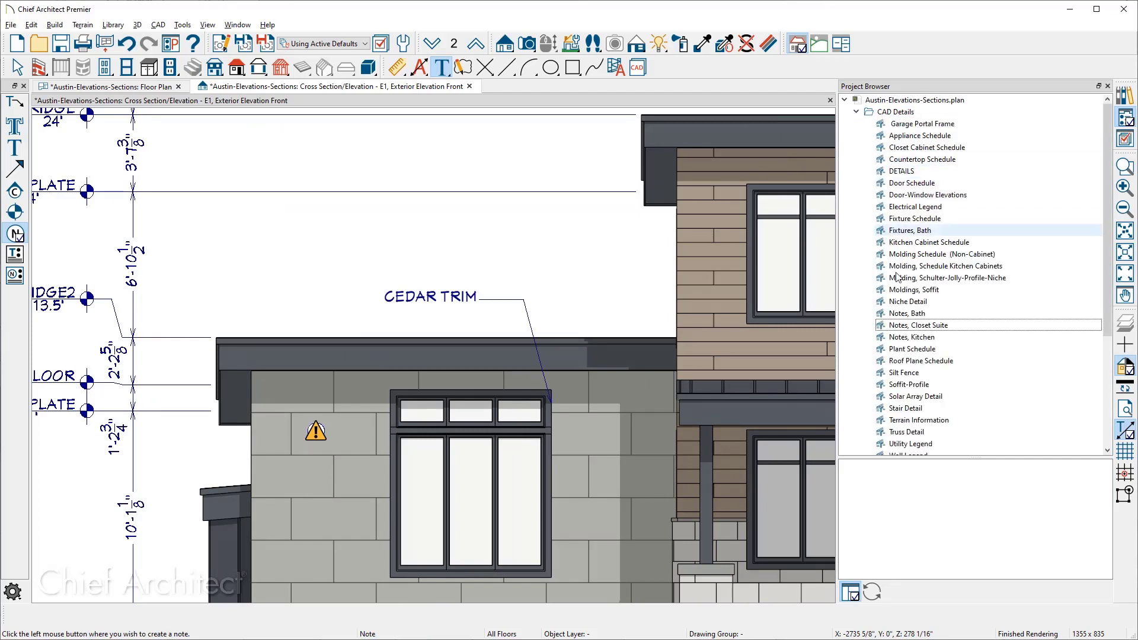
left_click(908, 314)
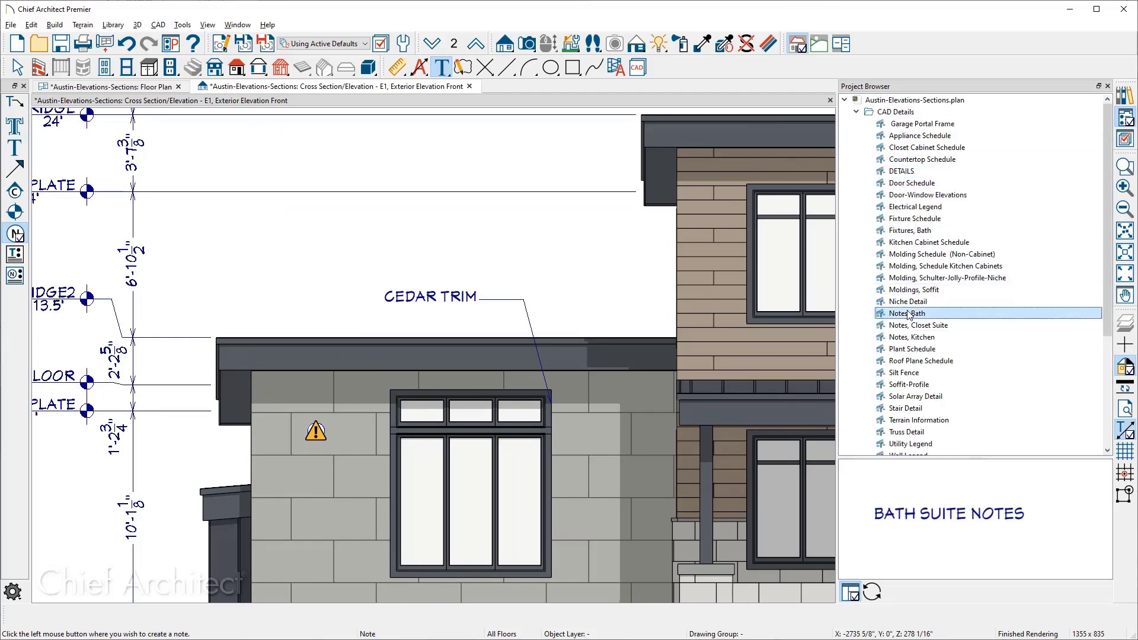
key("Down")
key("Down")
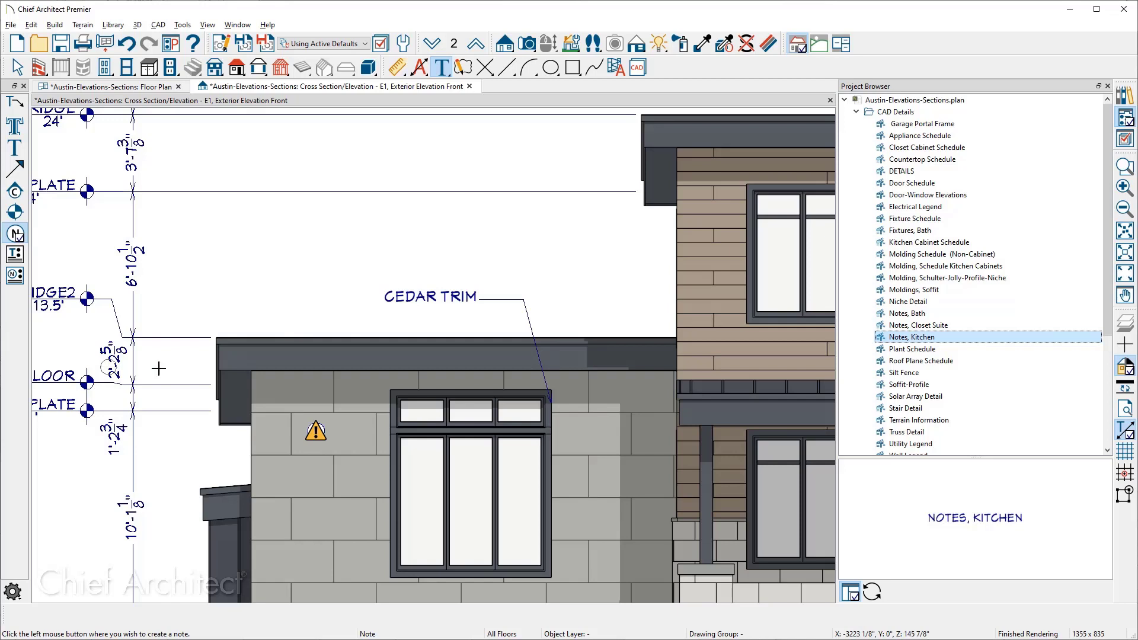
left_click(926, 113)
right_click(926, 113)
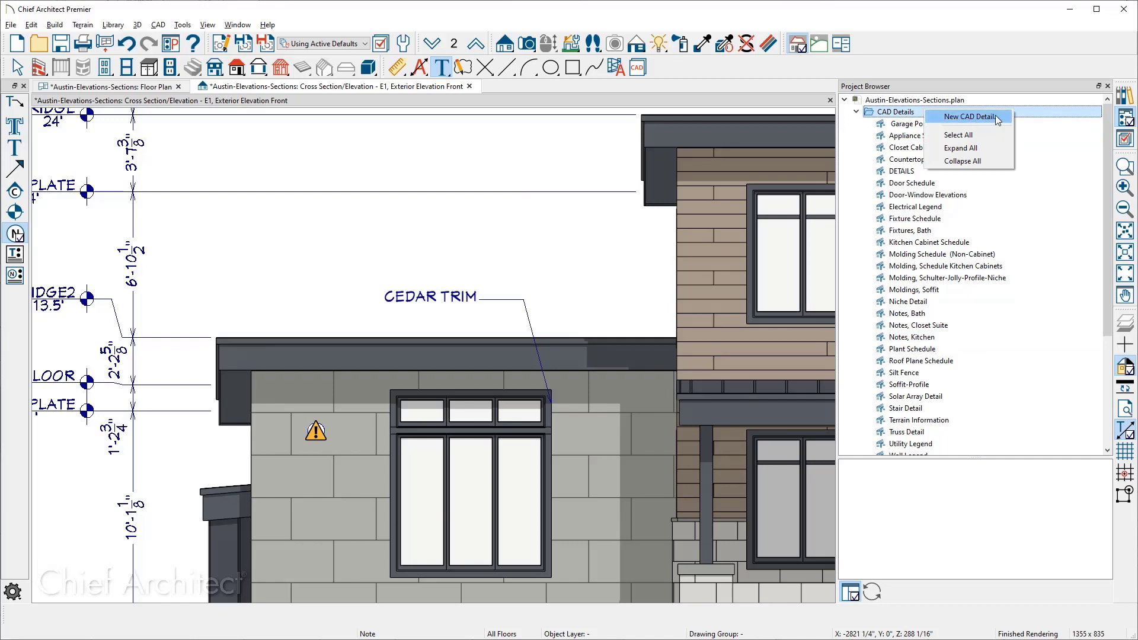
left_click(970, 117)
type("EX")
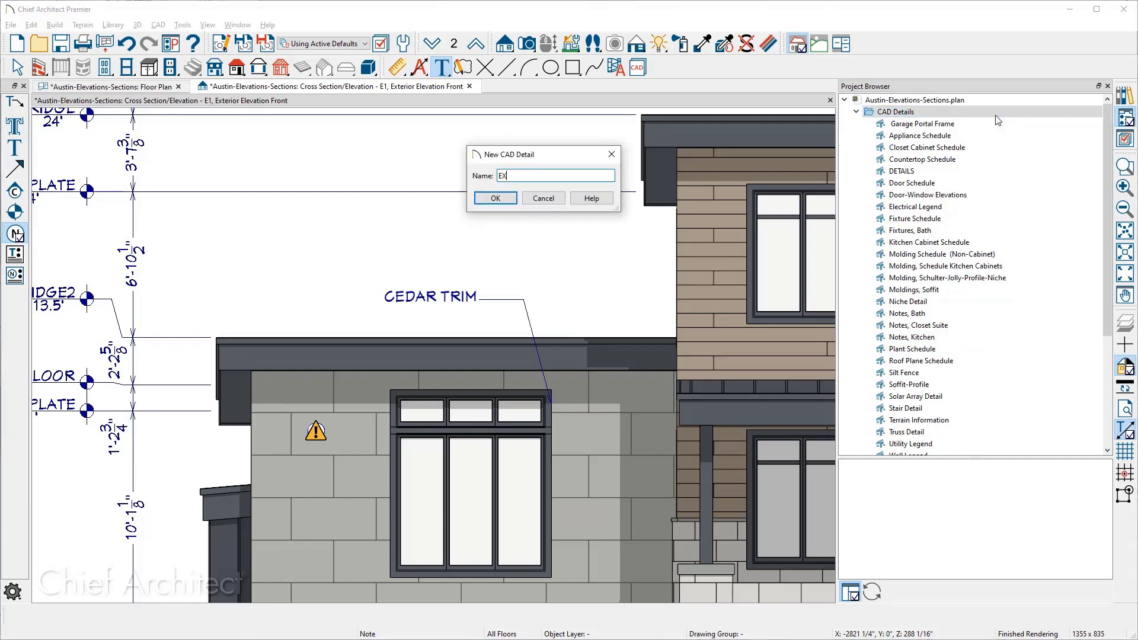
type("TERIOR NOTES")
left_click(497, 200)
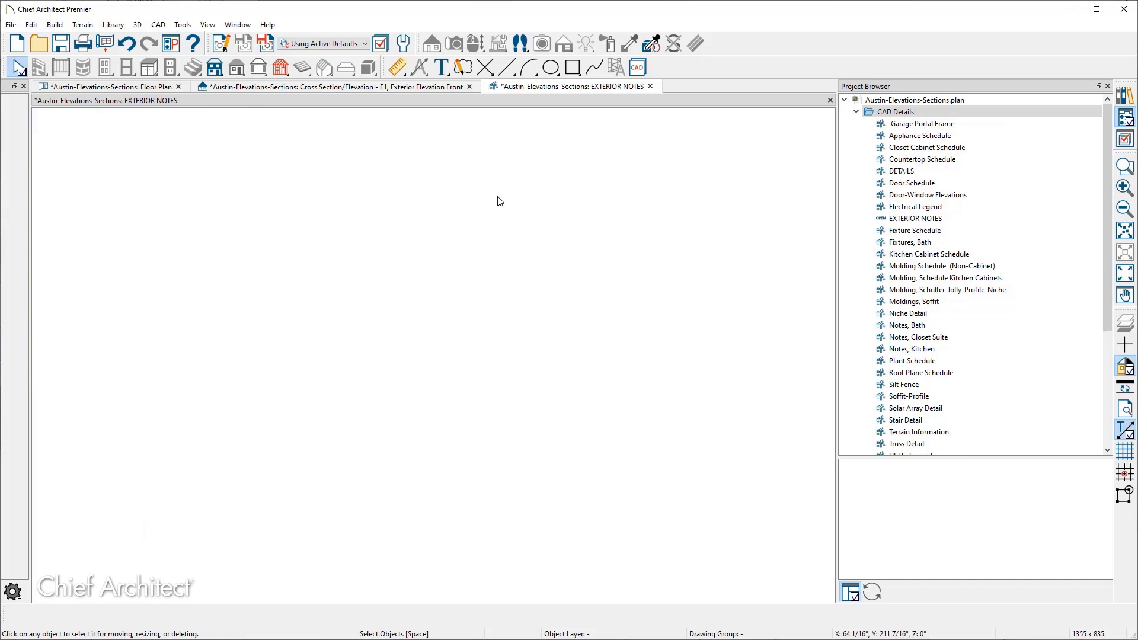
Place a note schedule in the upper part of the EXTERIOR NOTES detail.
left_click(182, 25)
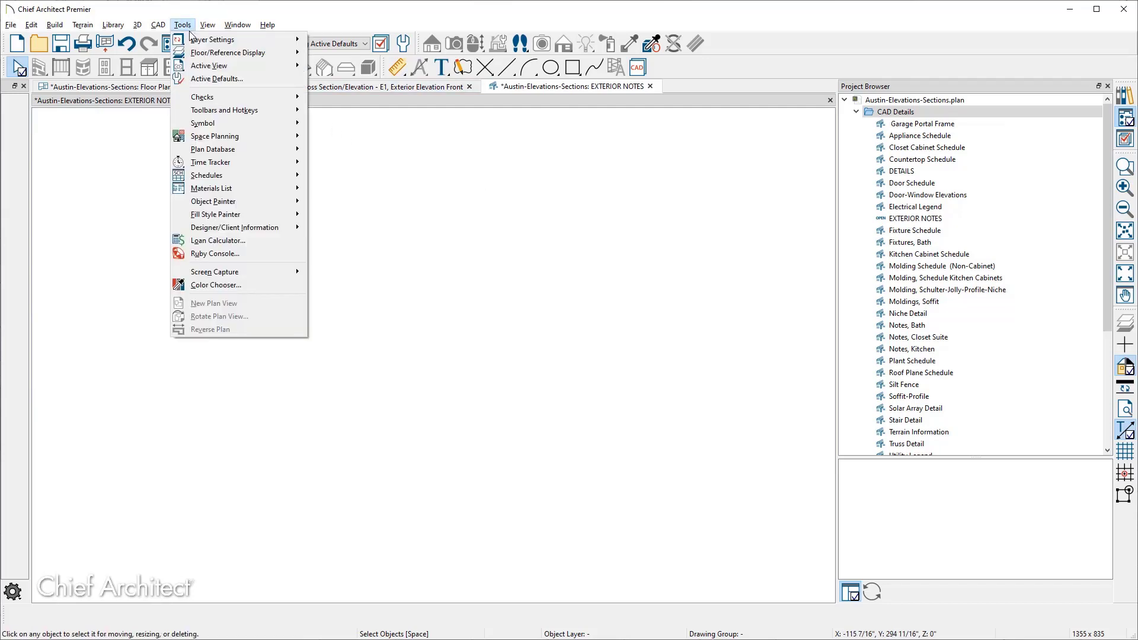
mouse_move(237, 180)
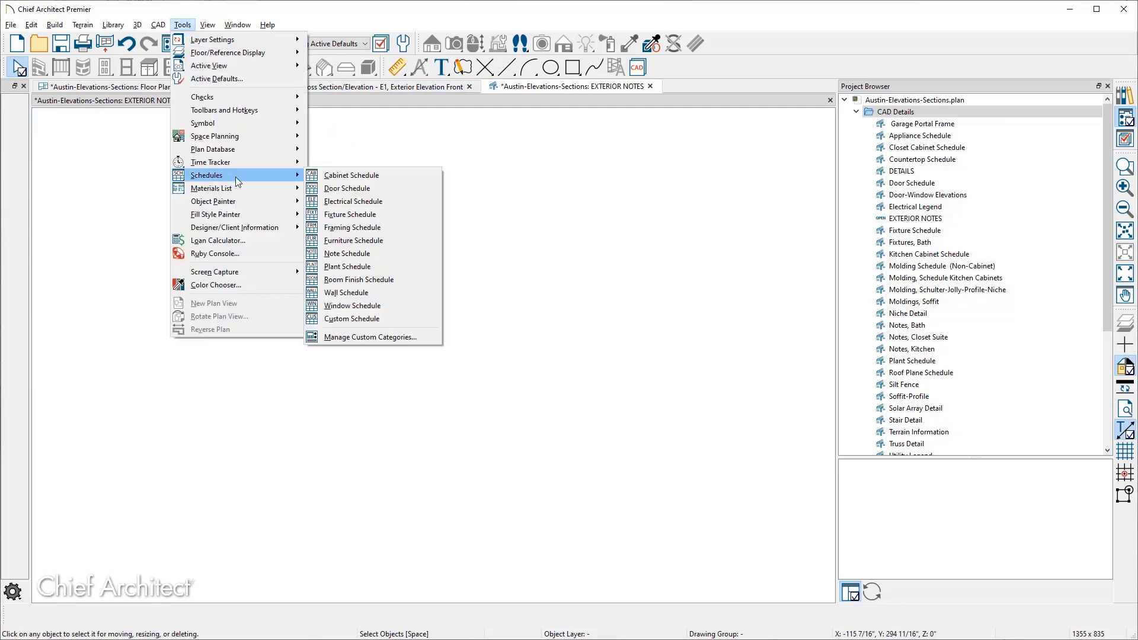
left_click(378, 255)
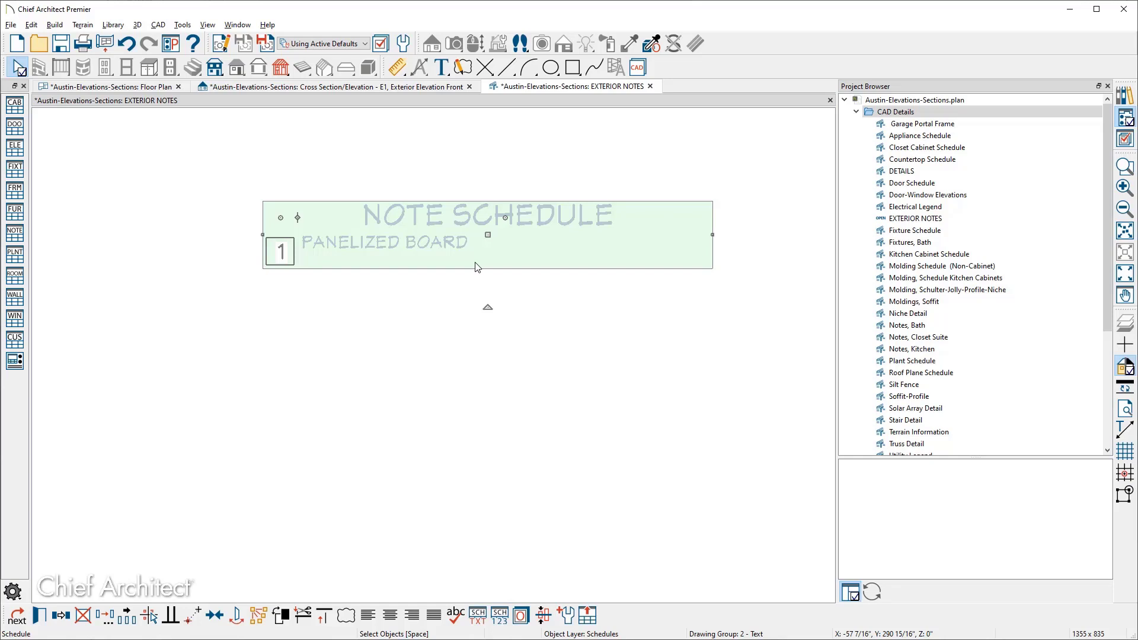
Exclude the Construction, Electrical, Floor Plan and Framing Notes categories from the note schedule, keeping Exterior Notes included.
double_click(477, 266)
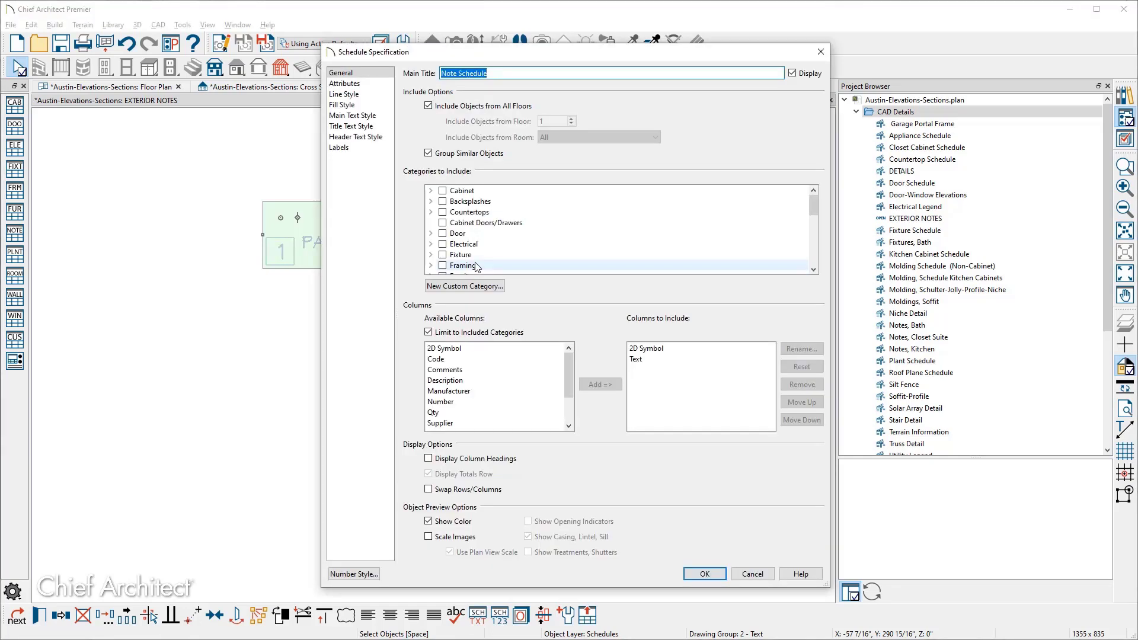
scroll(477, 266, "down", 4)
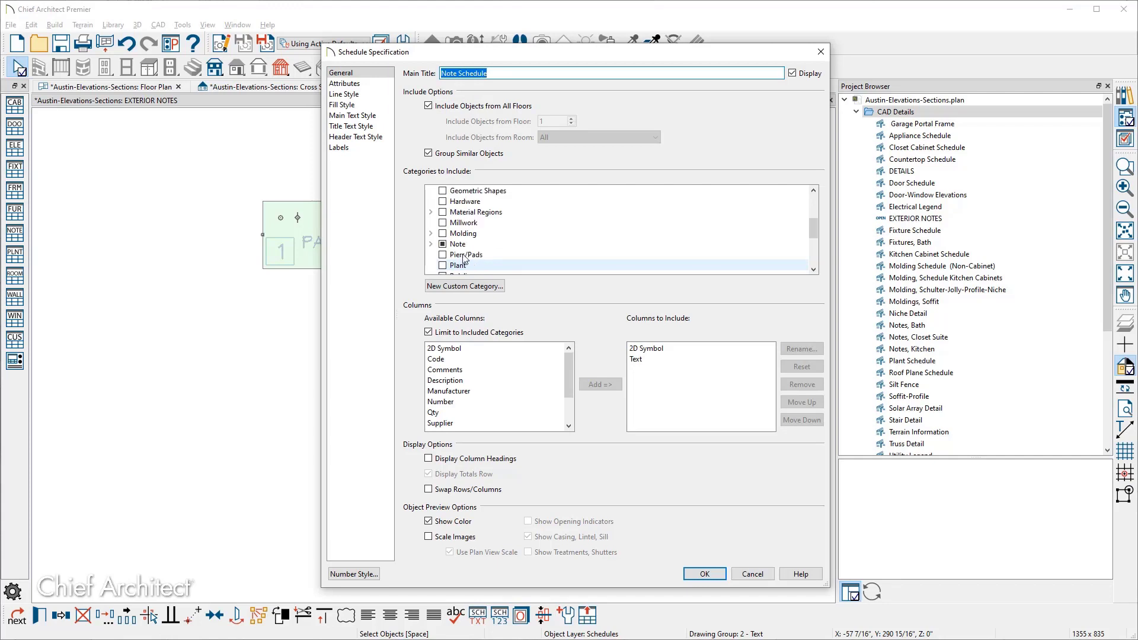
left_click(430, 243)
left_click(471, 202)
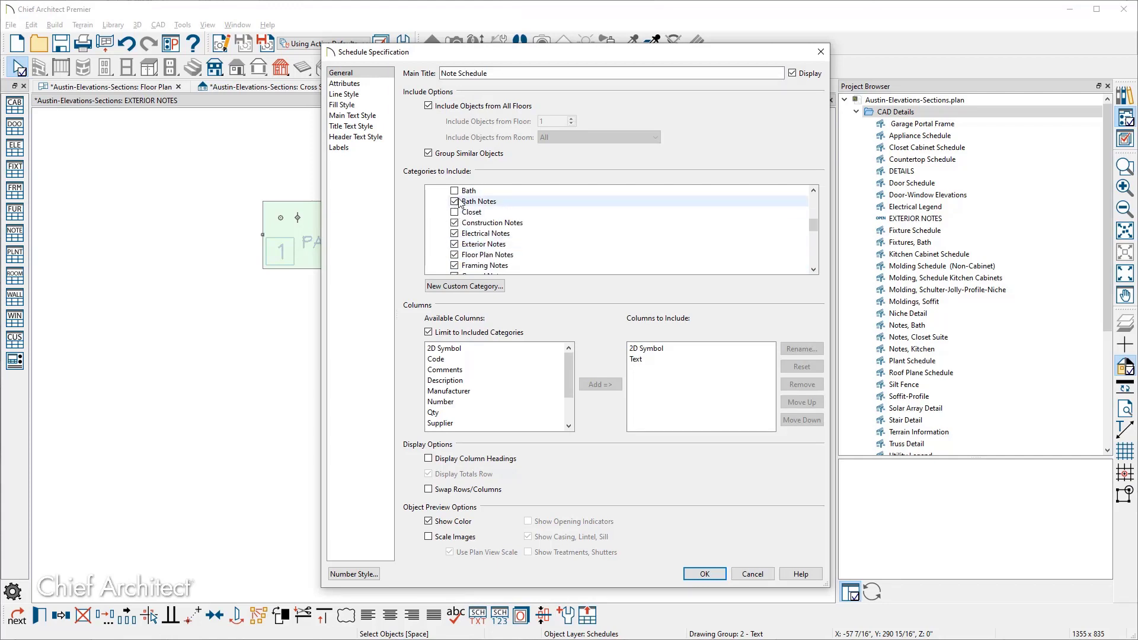
left_click(454, 223)
left_click(455, 233)
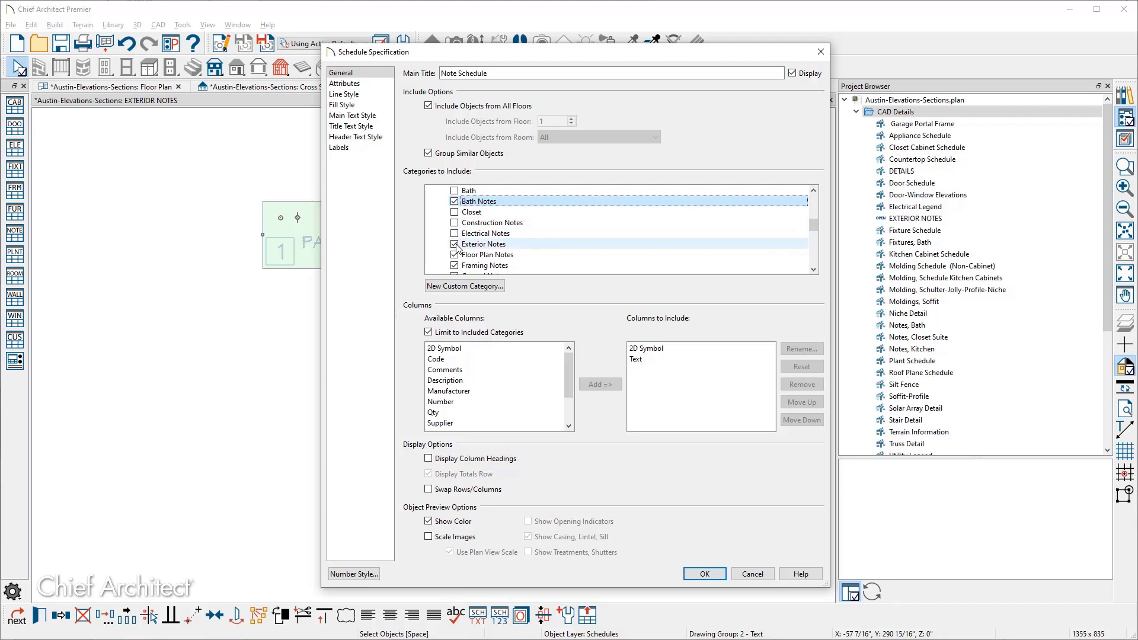
left_click(455, 255)
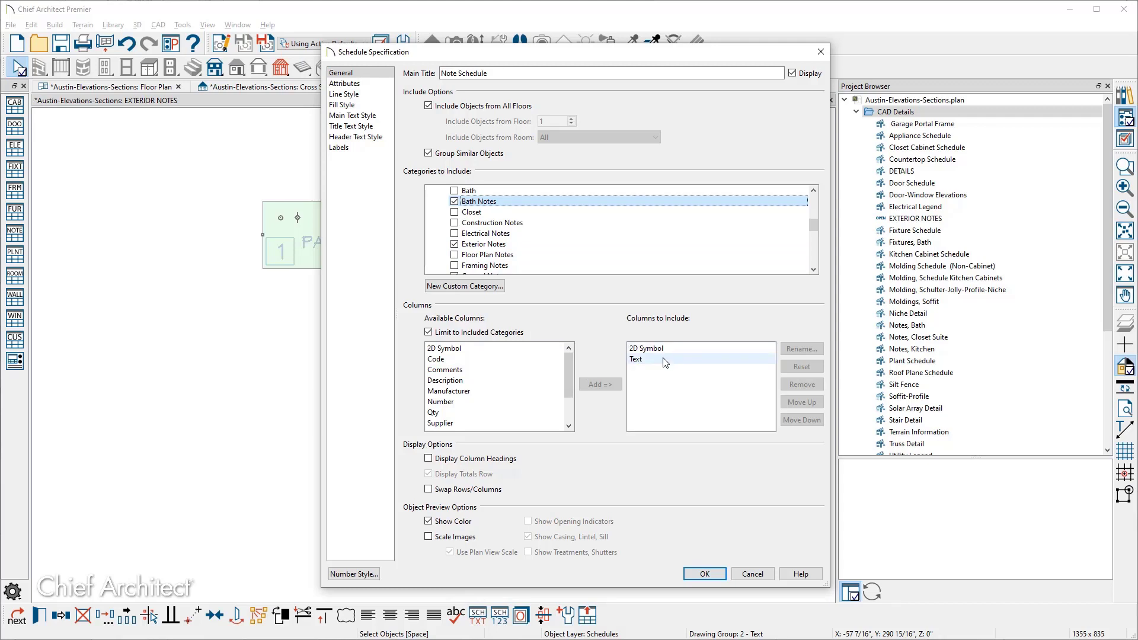
Look through the available schedule columns and set the schedule's main title to Exterior Key Notes.
left_click_drag(569, 379, 570, 403)
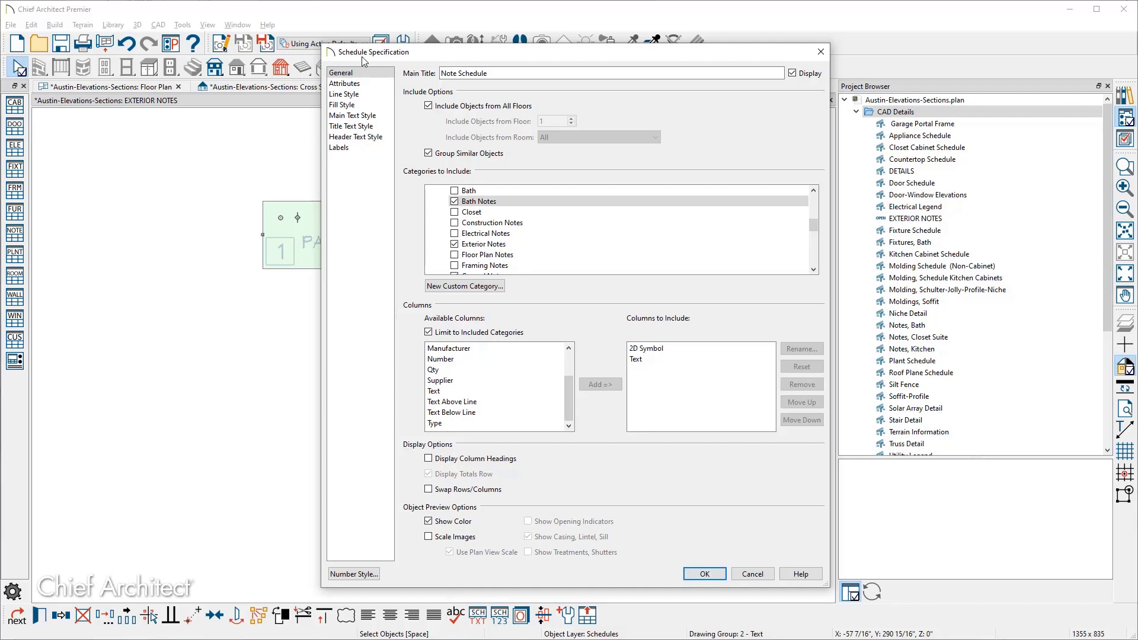
left_click_drag(509, 73, 385, 77)
type("Exterior Key Notes")
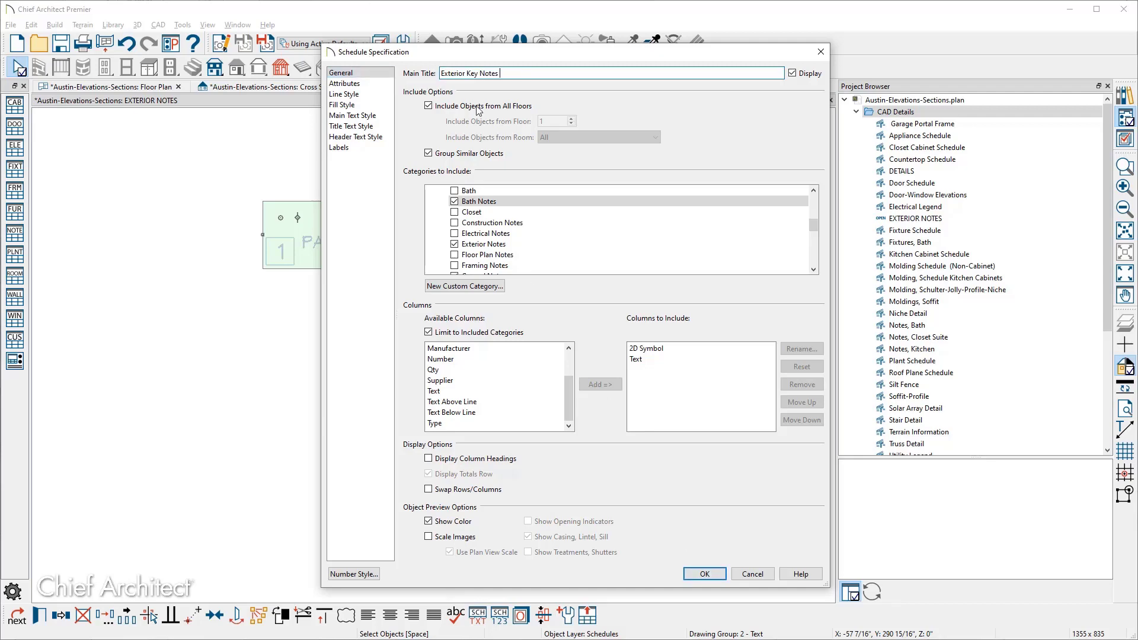
Apply the note schedule settings and place an Exterior Notes note reading CASEMENT WINDOW on the lower-left window of the front elevation.
left_click(709, 575)
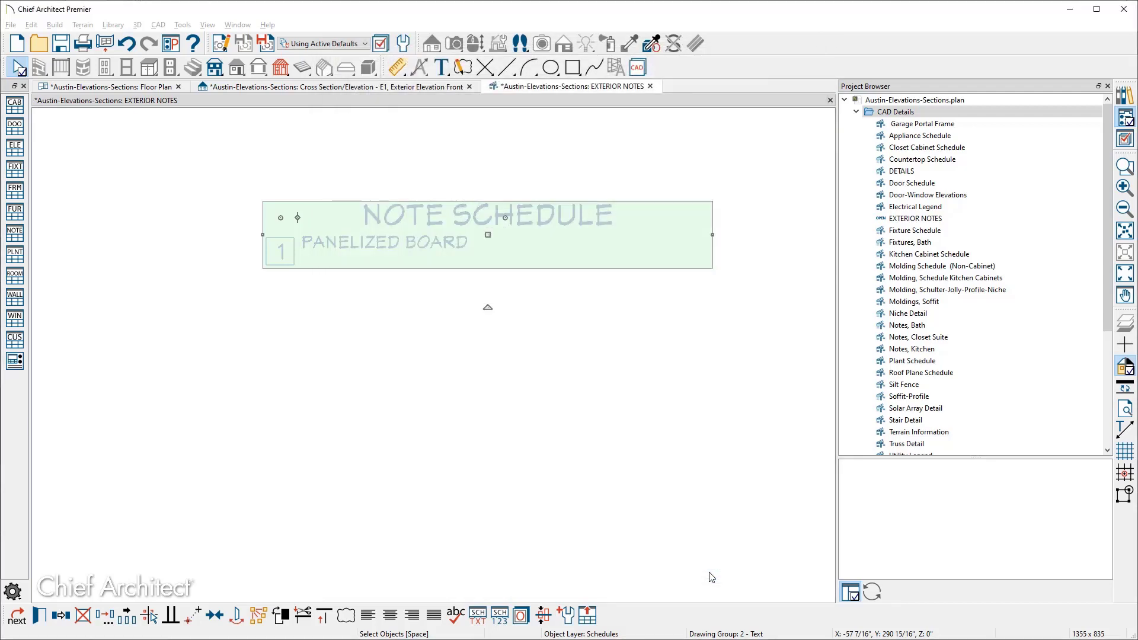
left_click(333, 87)
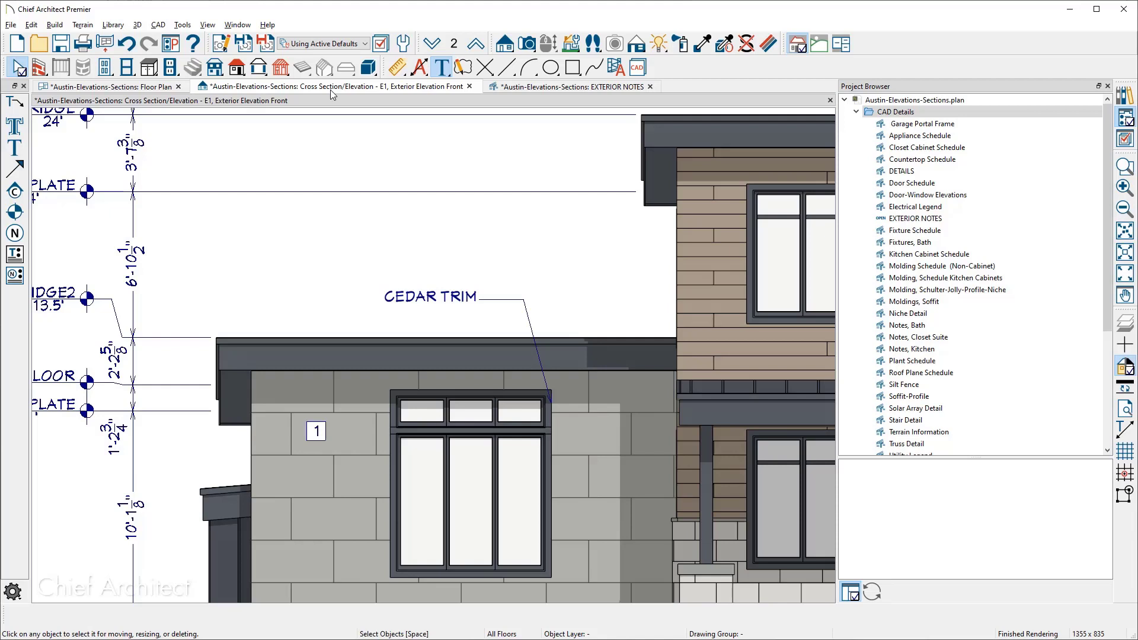
left_click(15, 232)
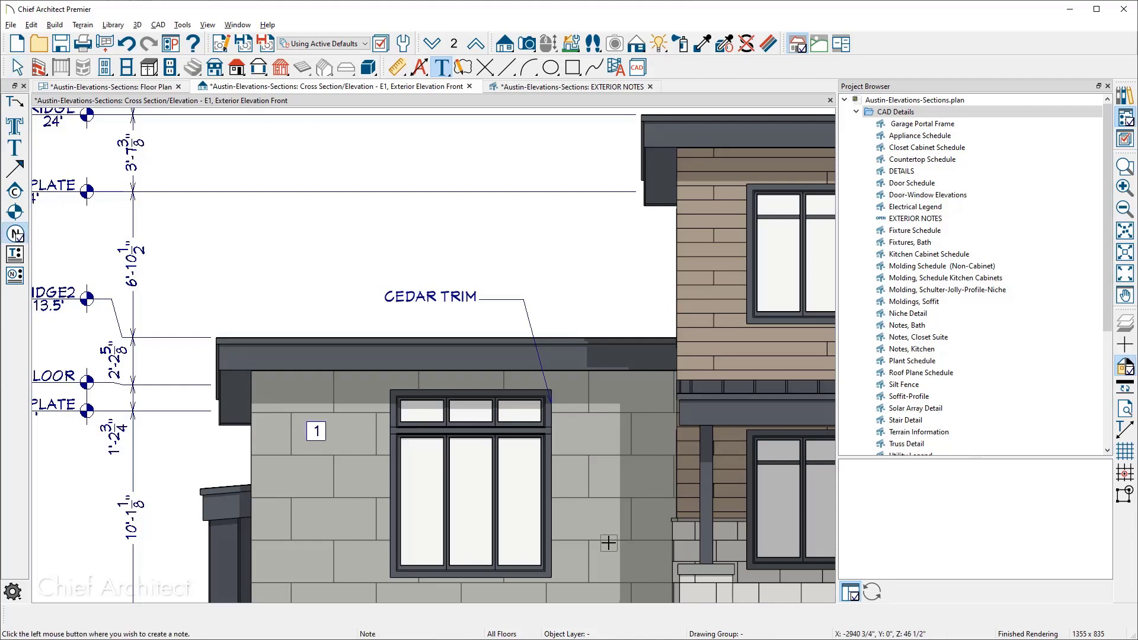
left_click(527, 526)
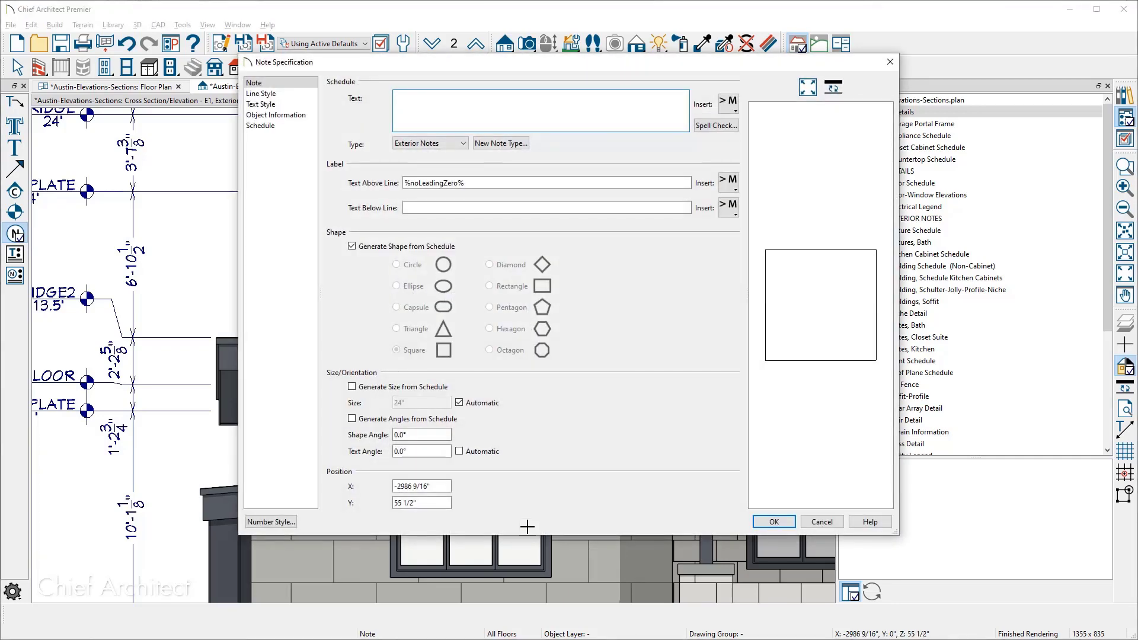
type("CASEMENT WINDOW")
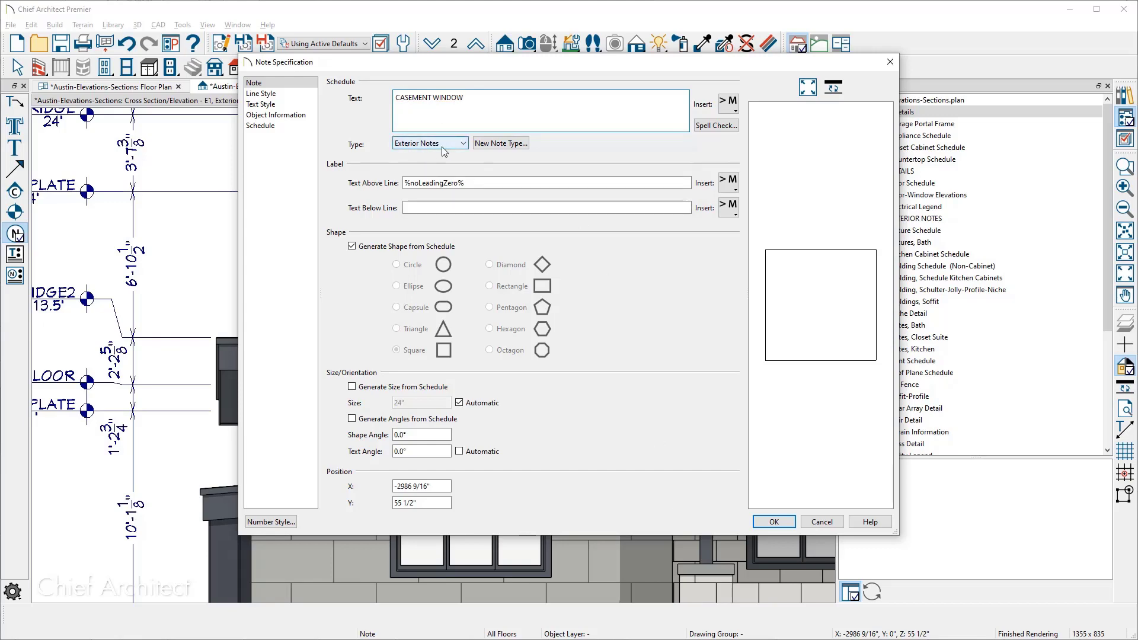
left_click(772, 522)
key("space")
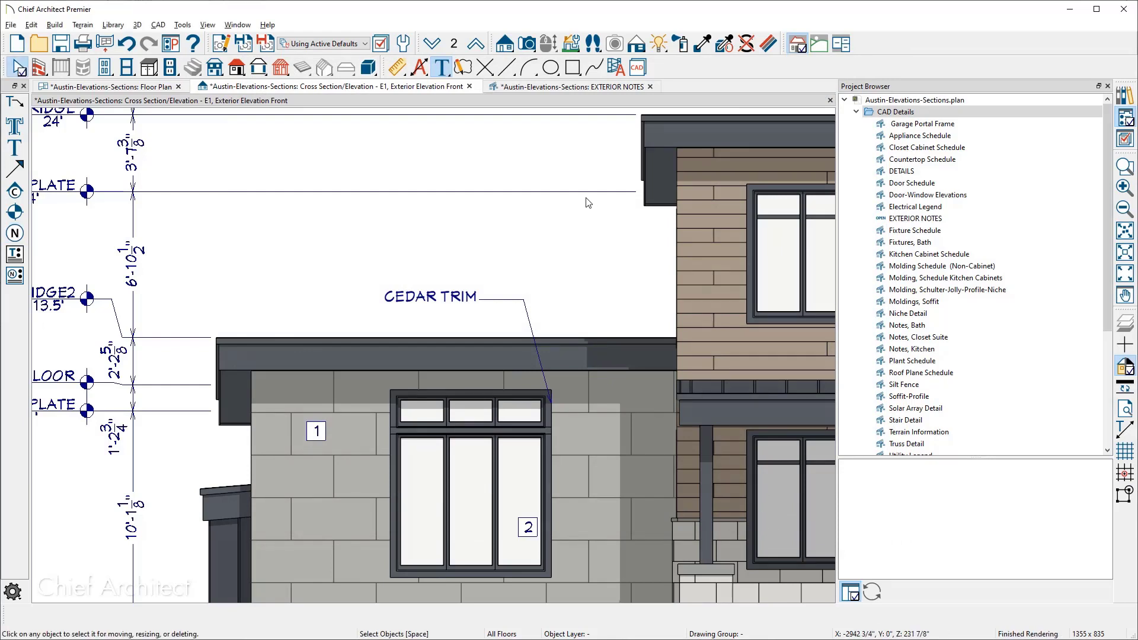
Set the Exterior Key Notes schedule in the EXTERIOR NOTES detail as the default for note schedules.
left_click(573, 91)
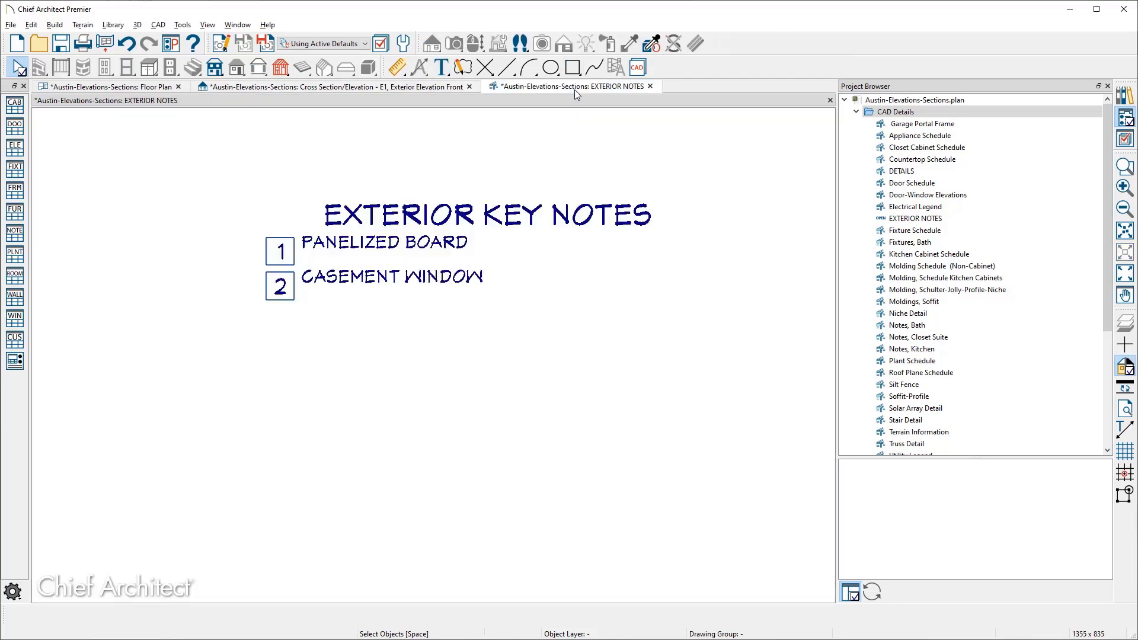
left_click(488, 235)
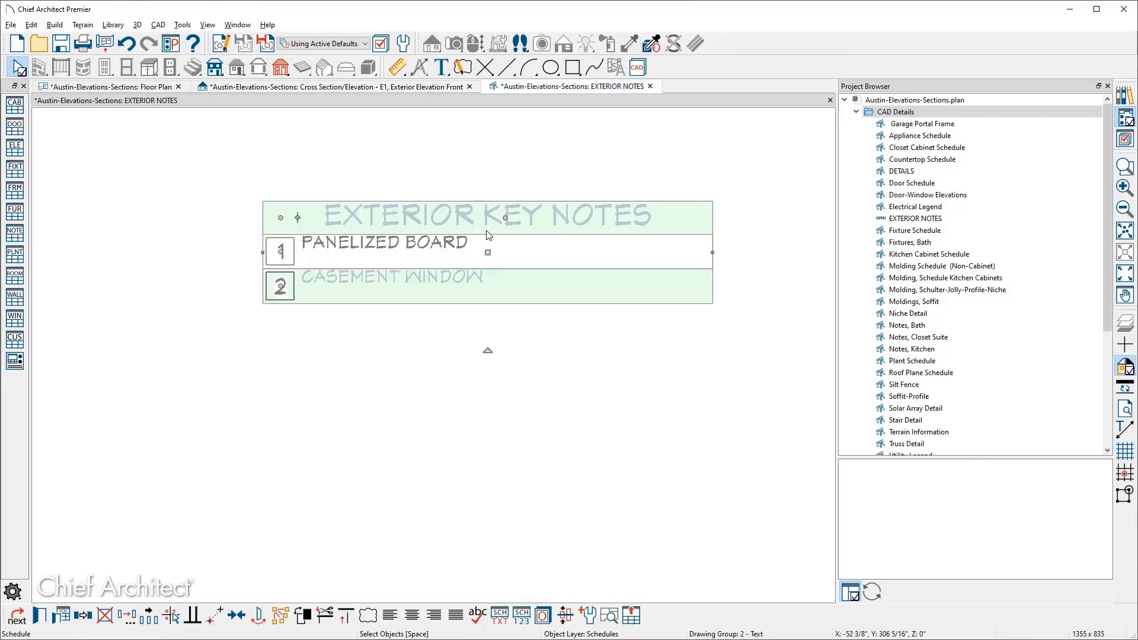
left_click(589, 617)
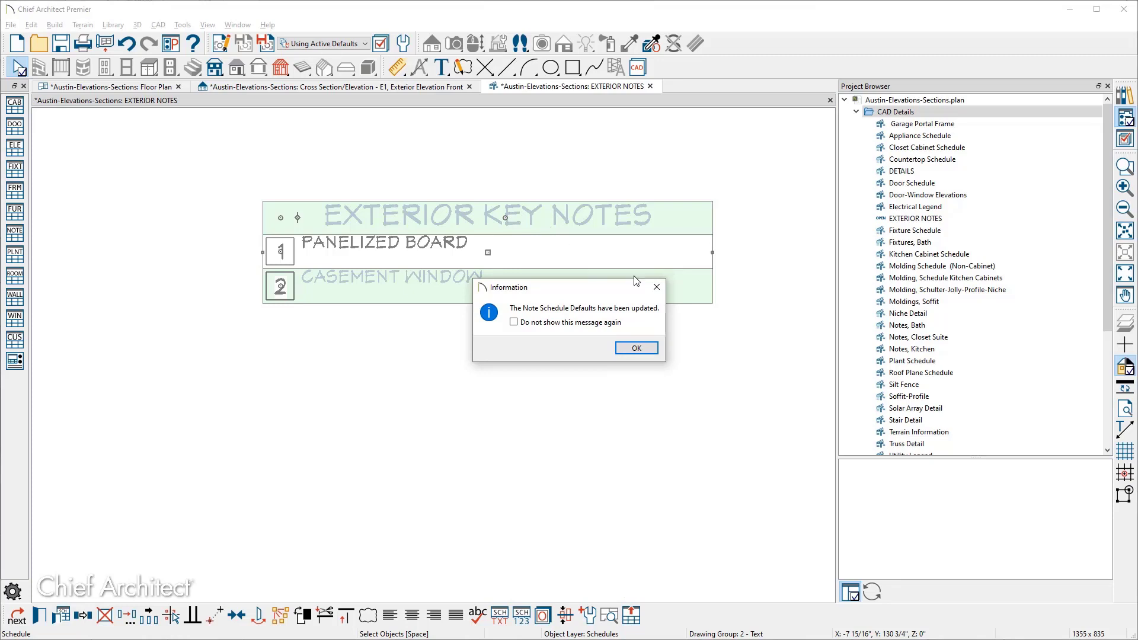
left_click(657, 288)
key("Escape")
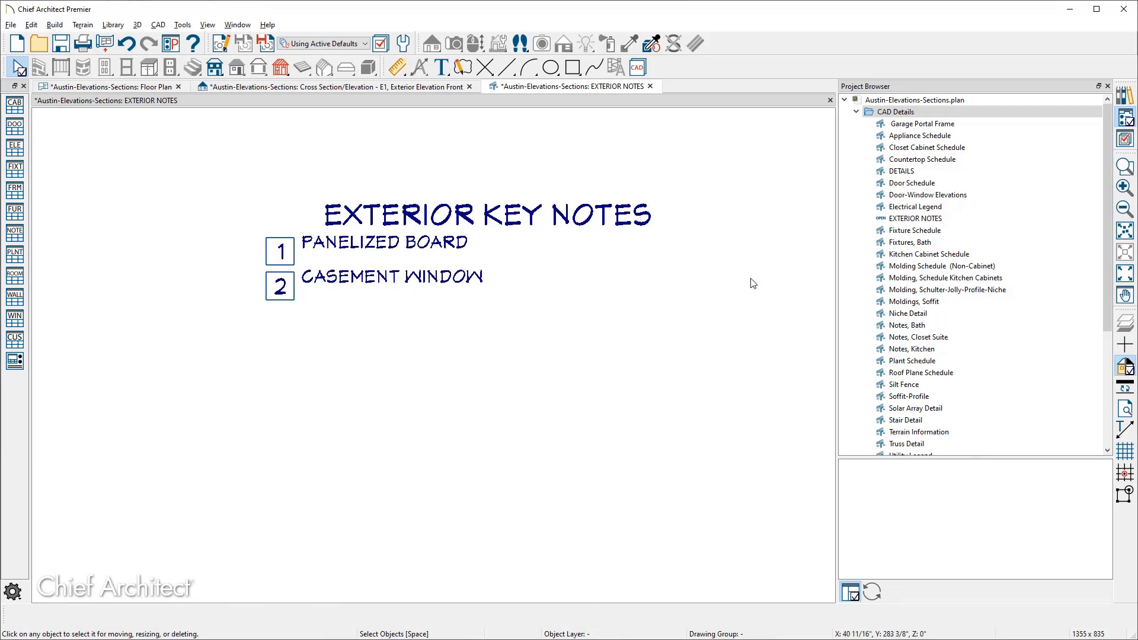
left_click(915, 220)
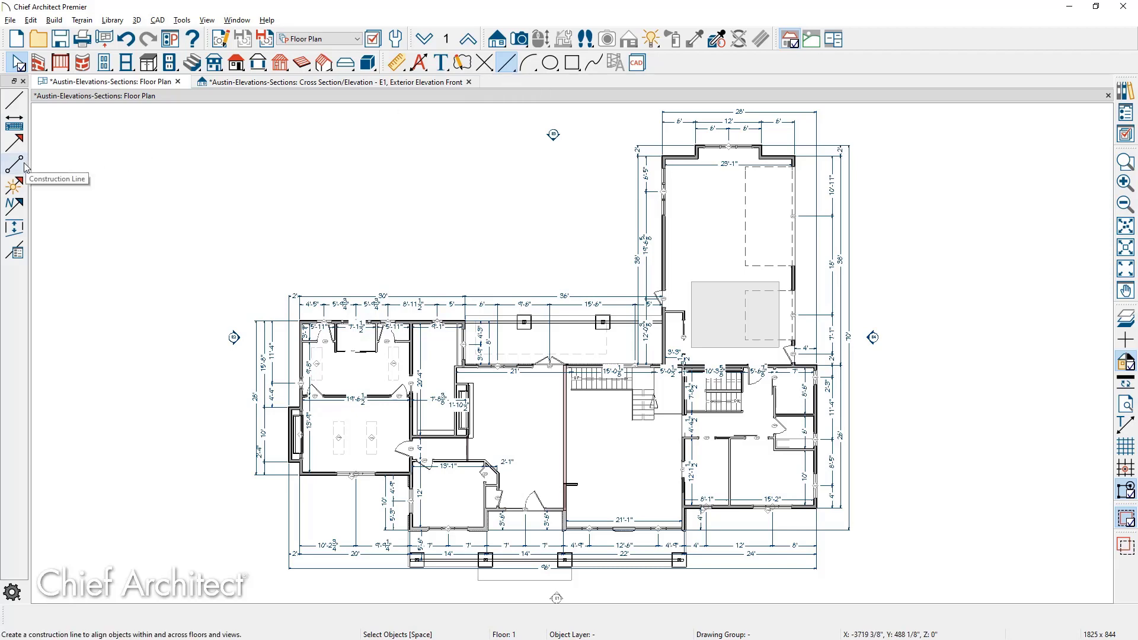
Draw a vertical construction line about 7'-11" long upward from the upper-left exterior corner of the left wing in the floor plan.
scroll(289, 304, "up", 3)
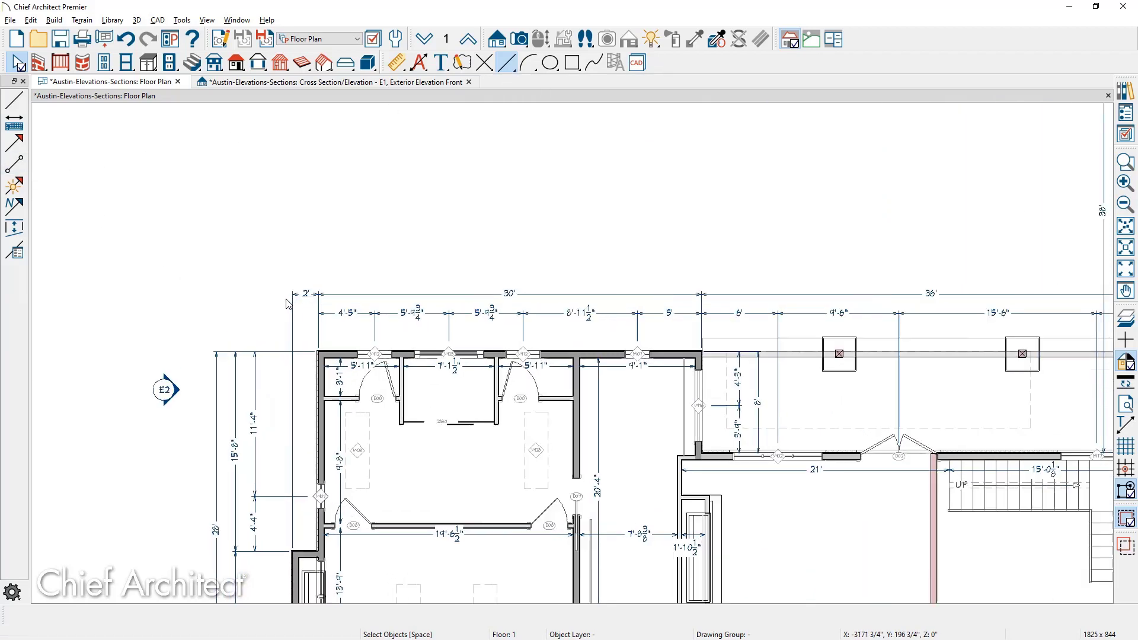
scroll(288, 304, "up", 3)
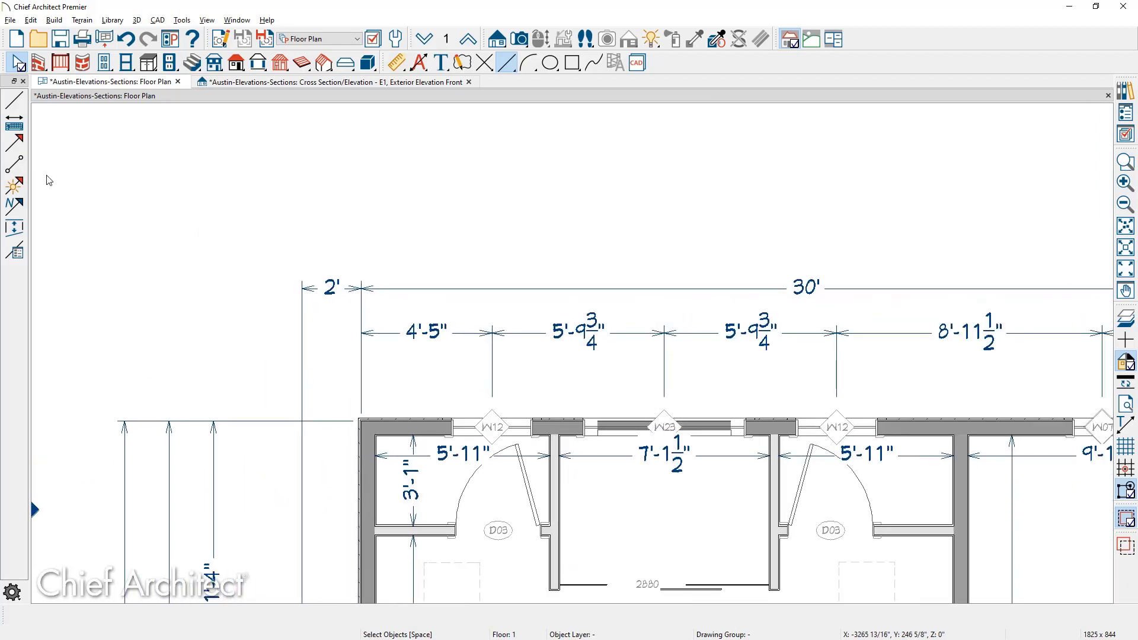
left_click(18, 166)
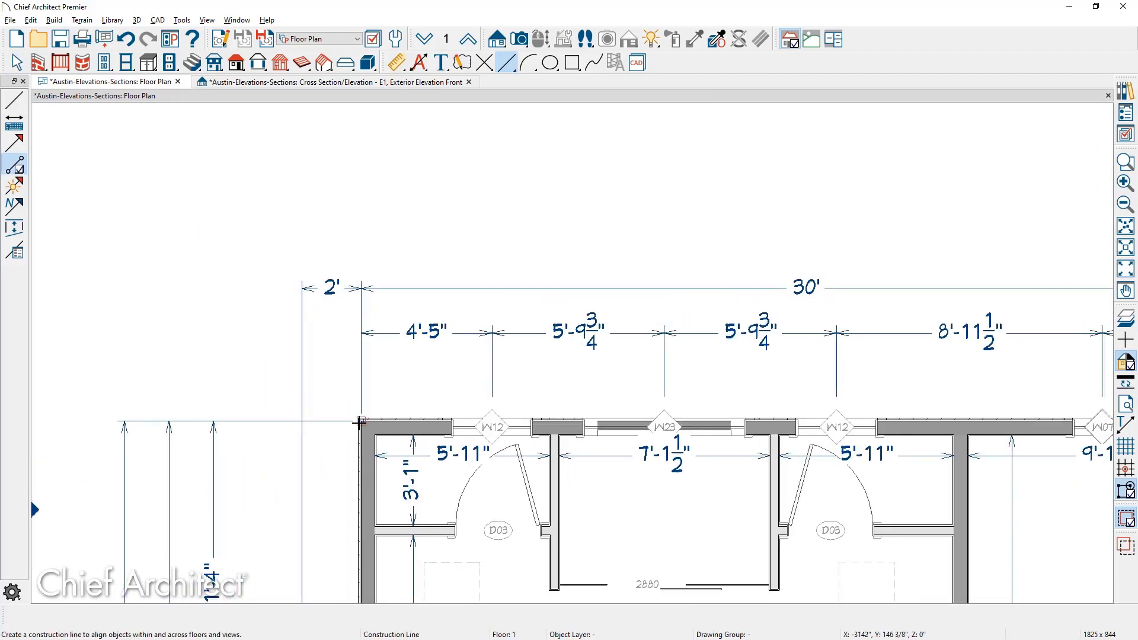
left_click_drag(360, 422, 360, 186)
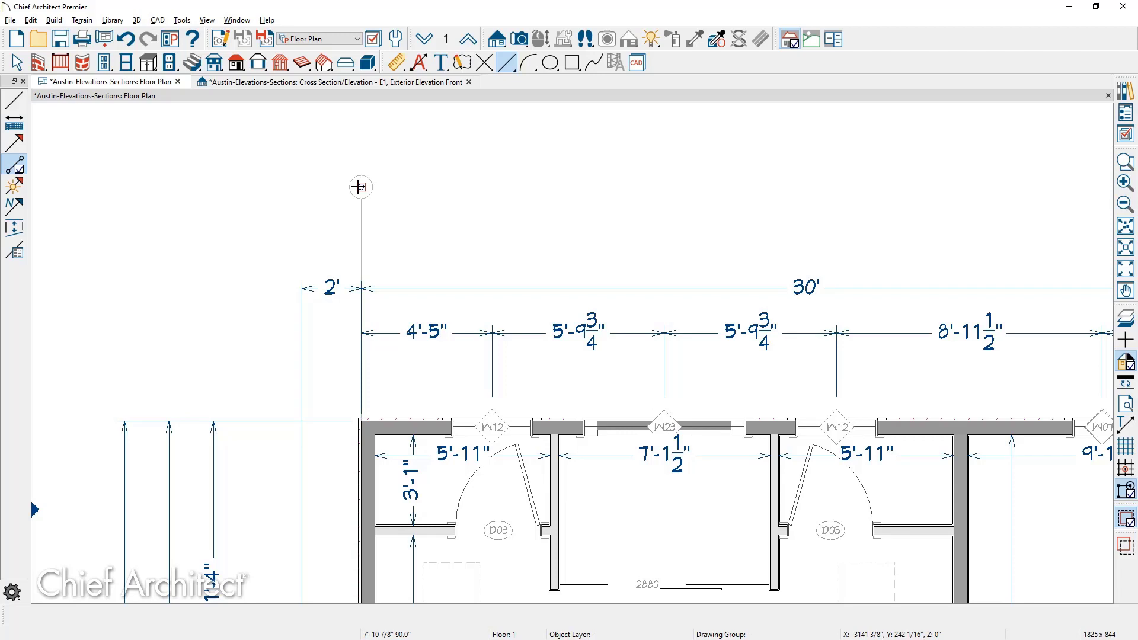
key("space")
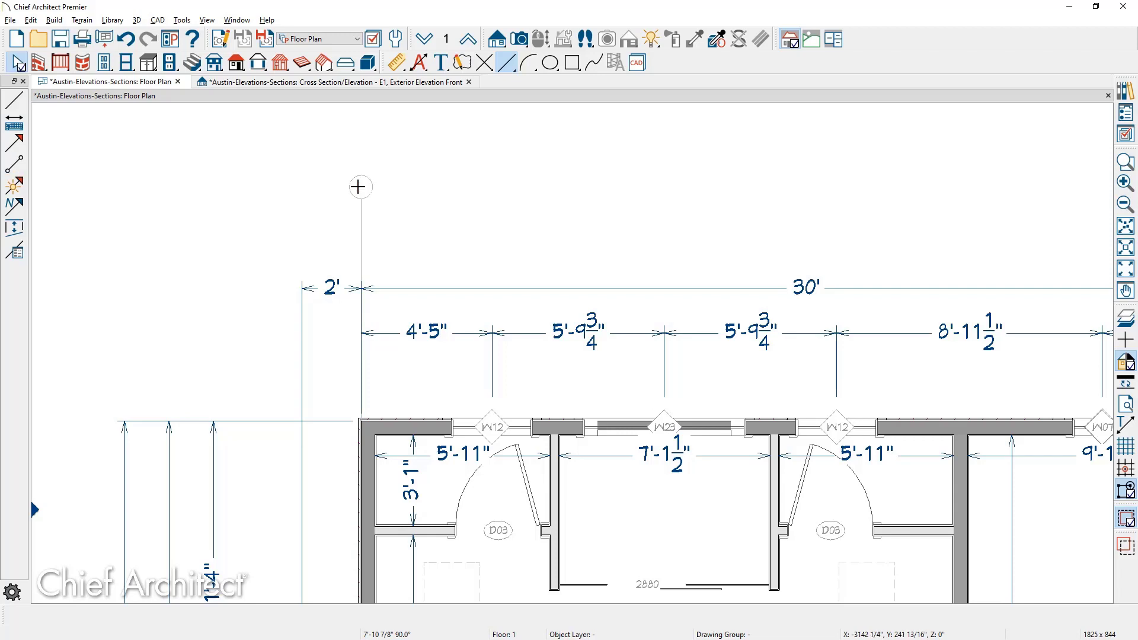
Review the construction line's callout display options and set its callout label to 1.
double_click(358, 186)
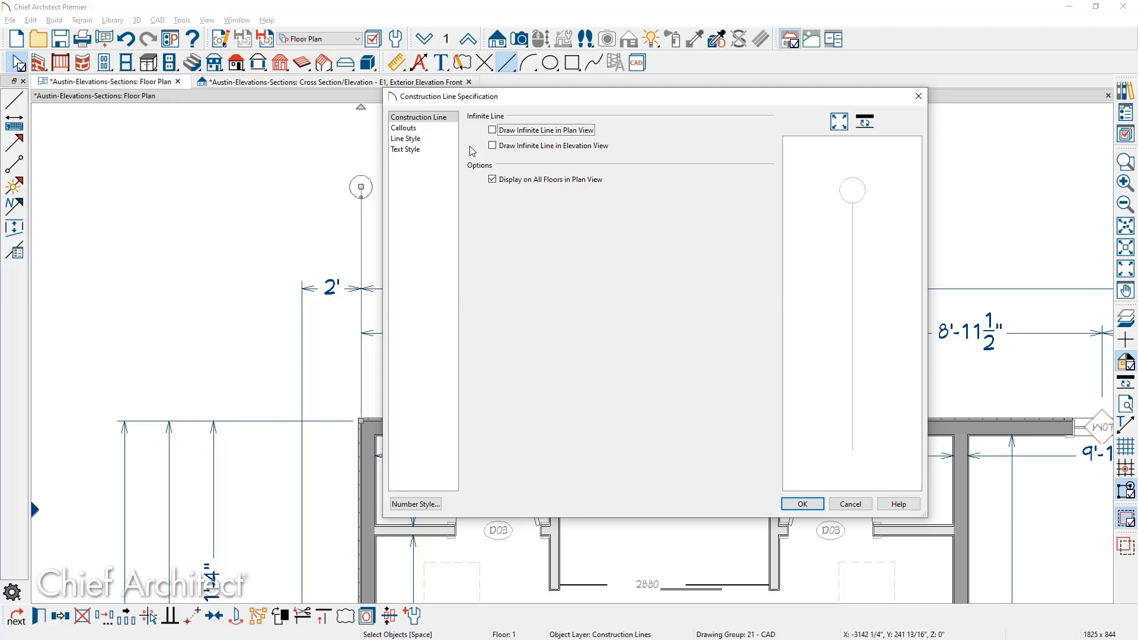
left_click(404, 128)
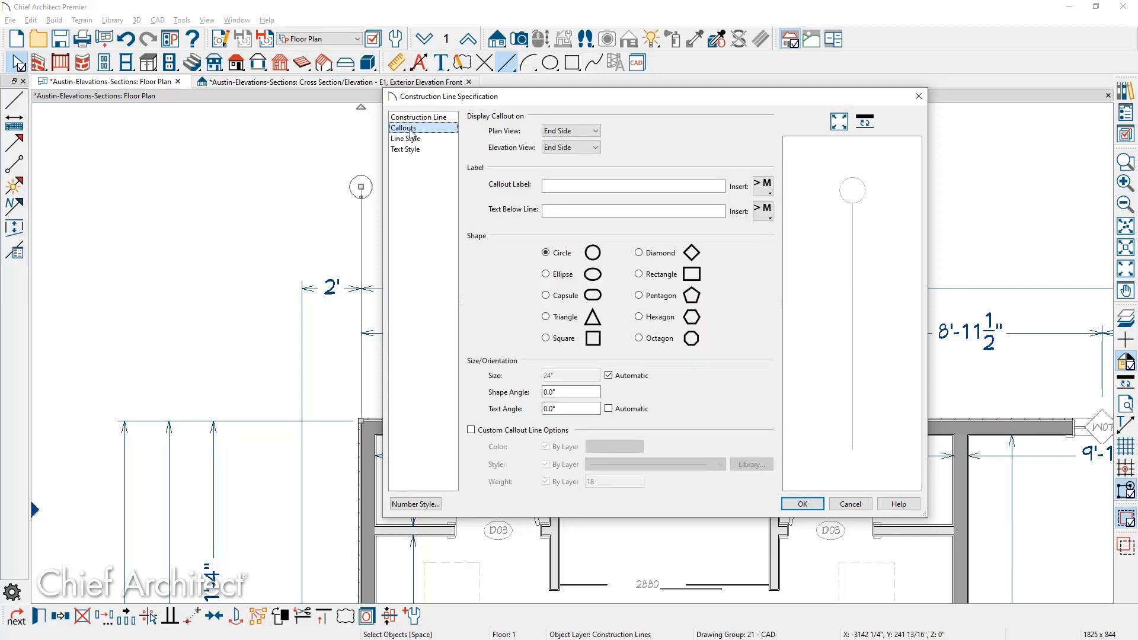
left_click(592, 131)
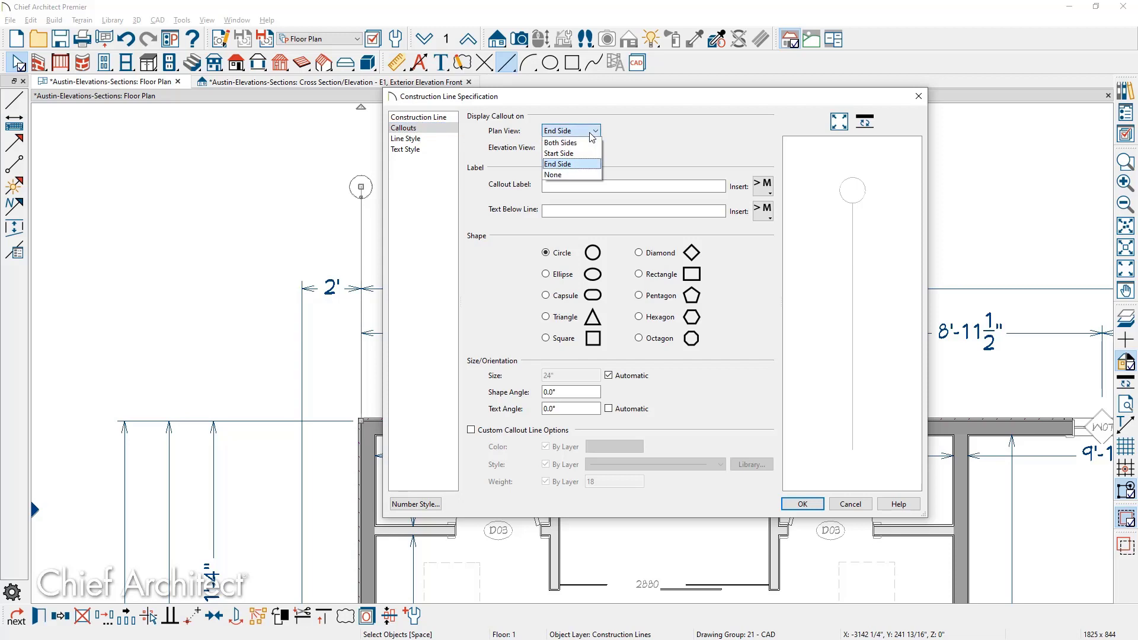
left_click(592, 132)
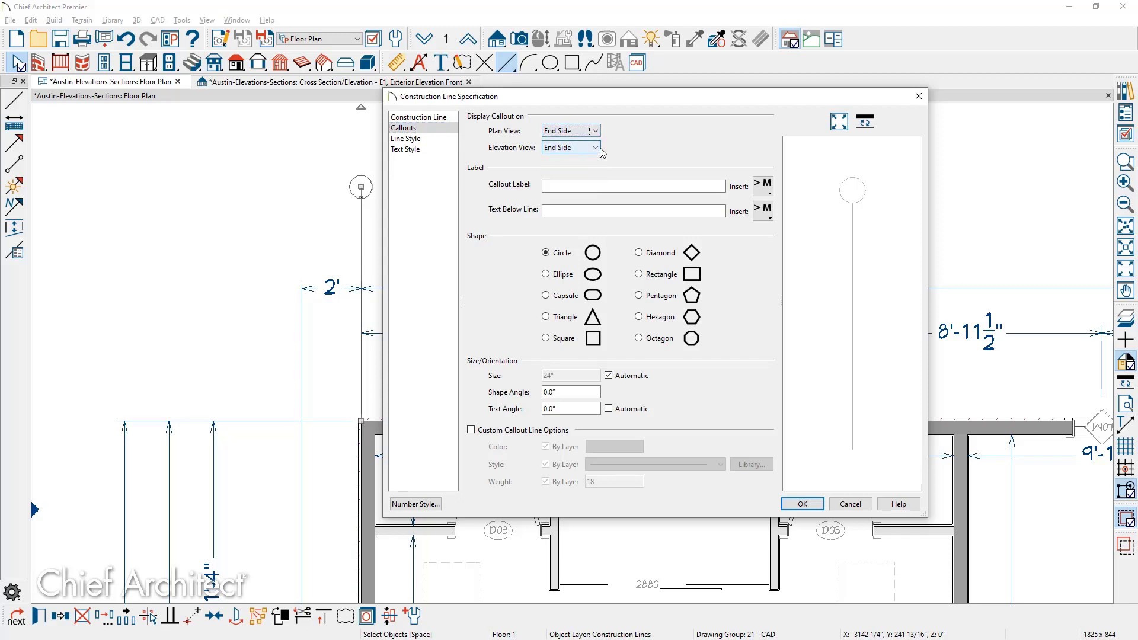
left_click(591, 187)
type("1")
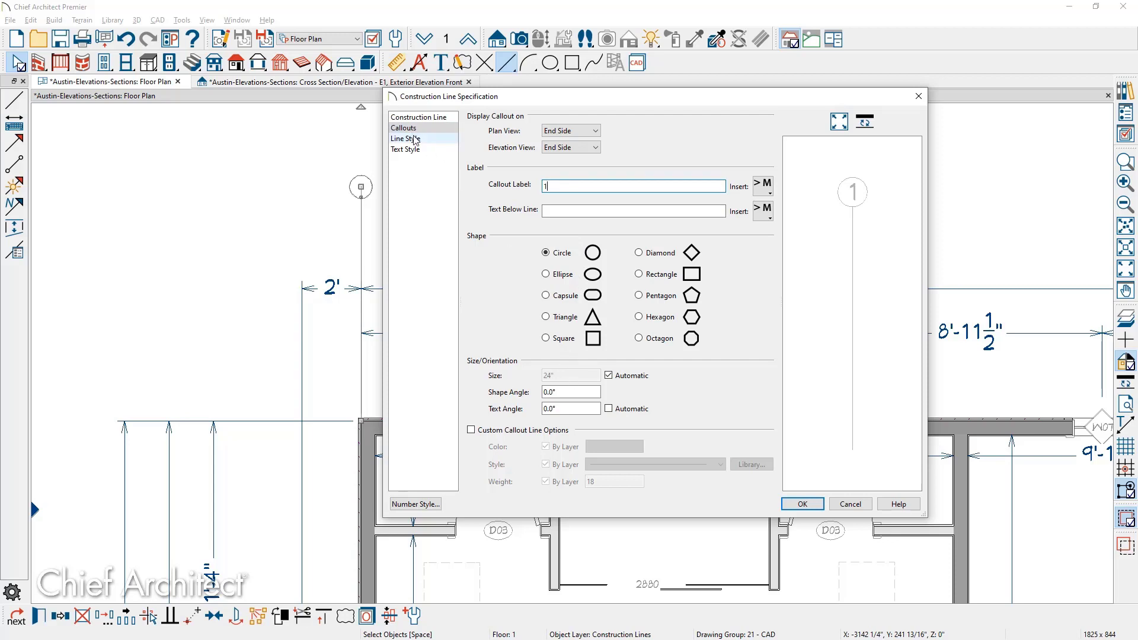
left_click(810, 505)
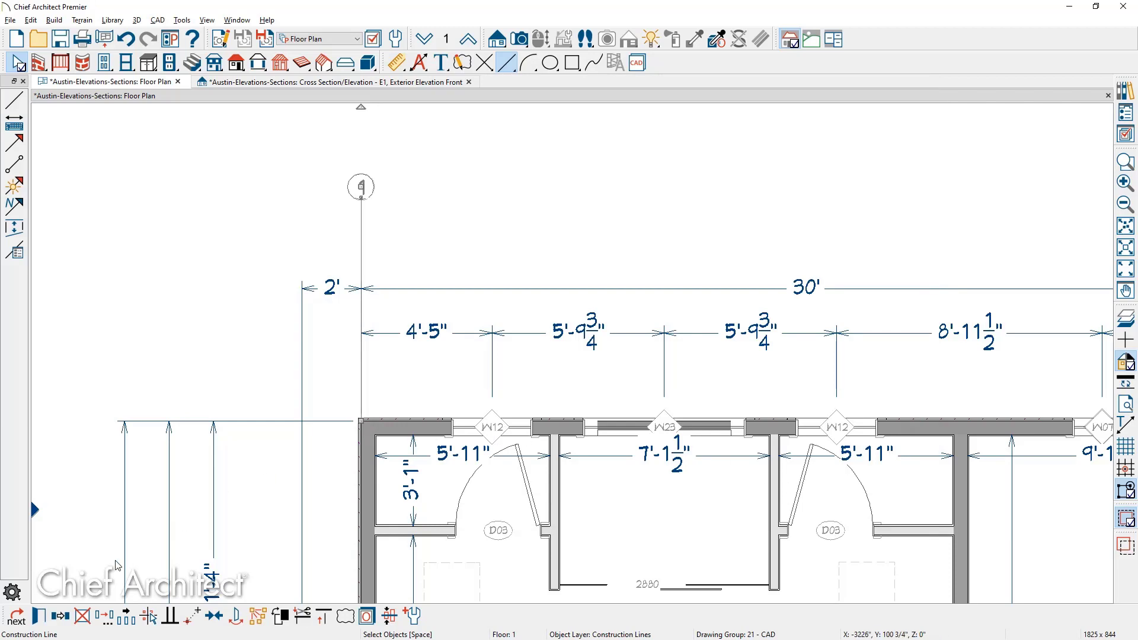
Copy construction line 1 horizontally 30' to the right, onto the left wing's right exterior wall.
left_click(290, 259)
left_click(361, 216)
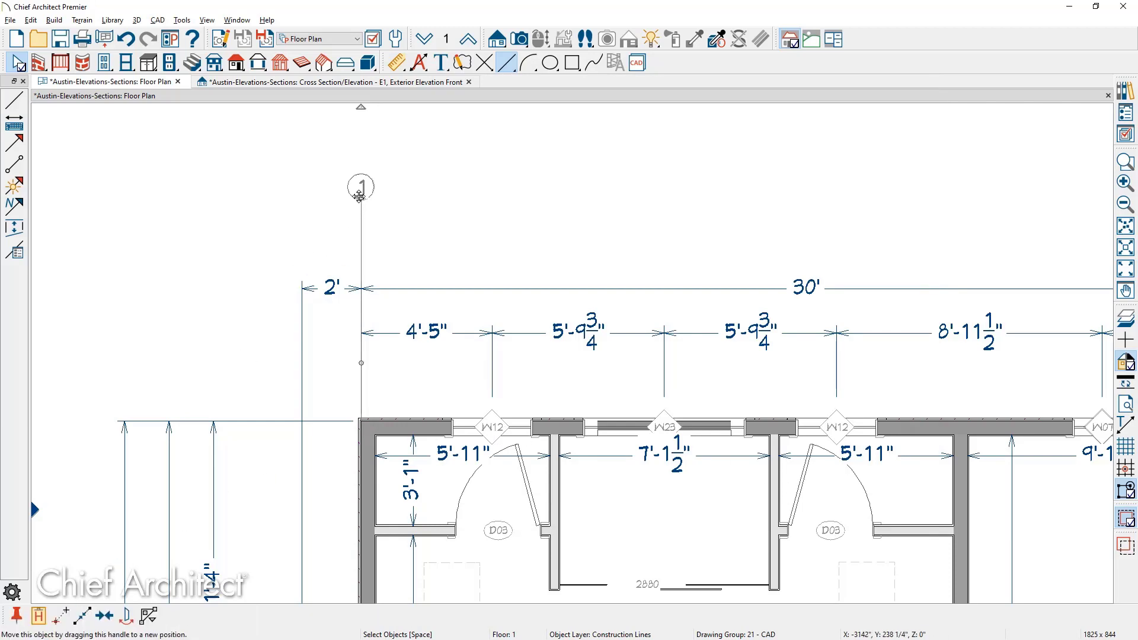
left_click_drag(361, 215, 954, 216)
key("Tab")
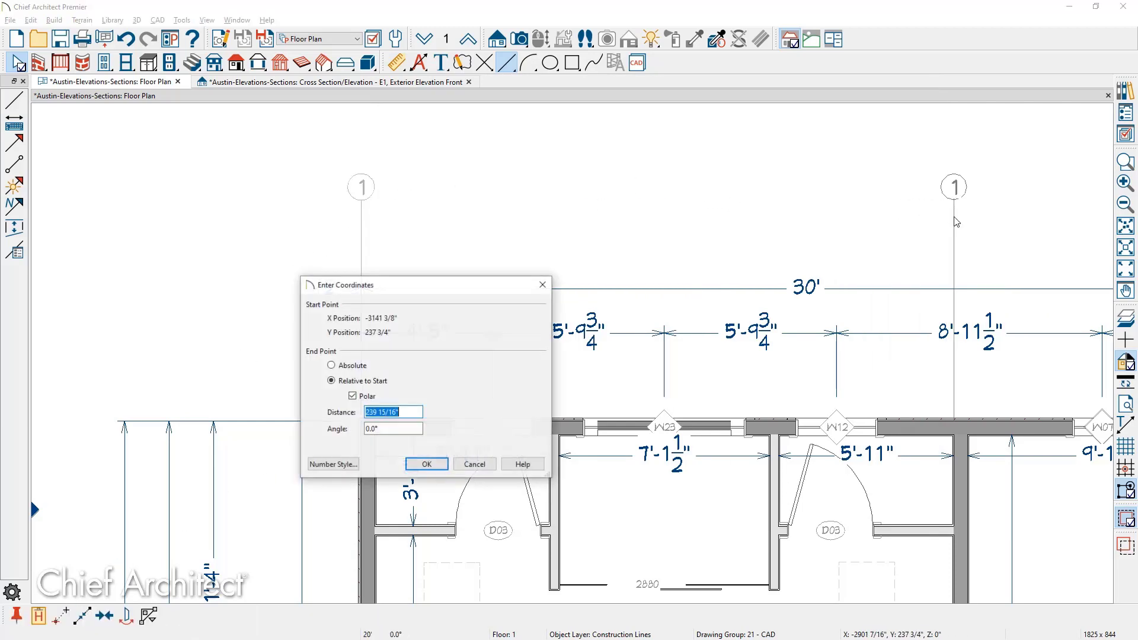
type("30")
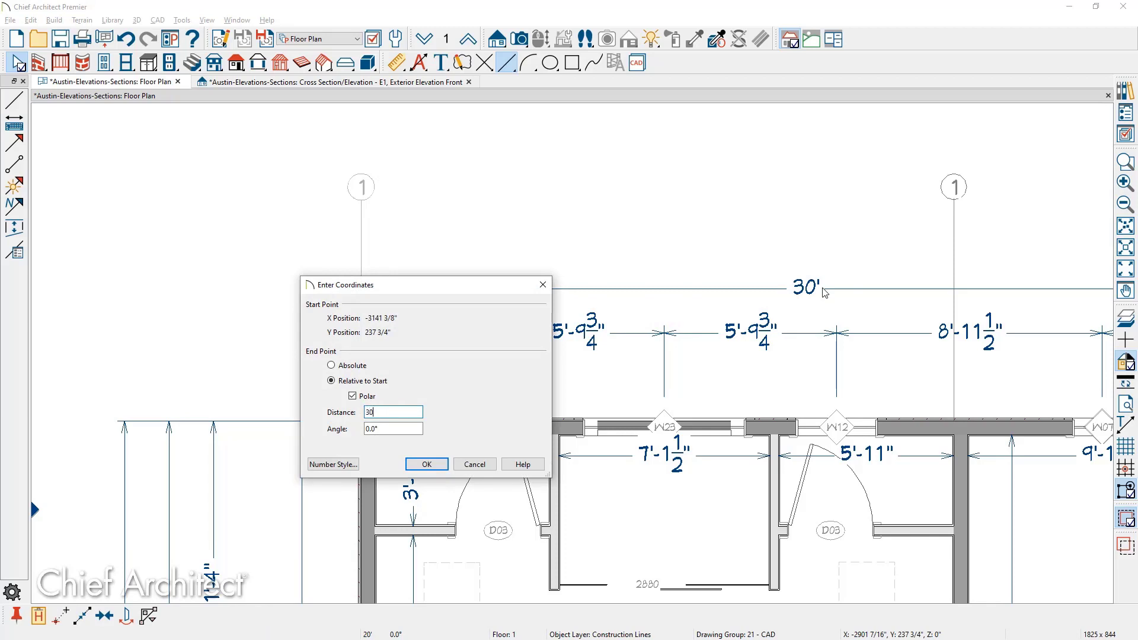
type("'")
key("Return")
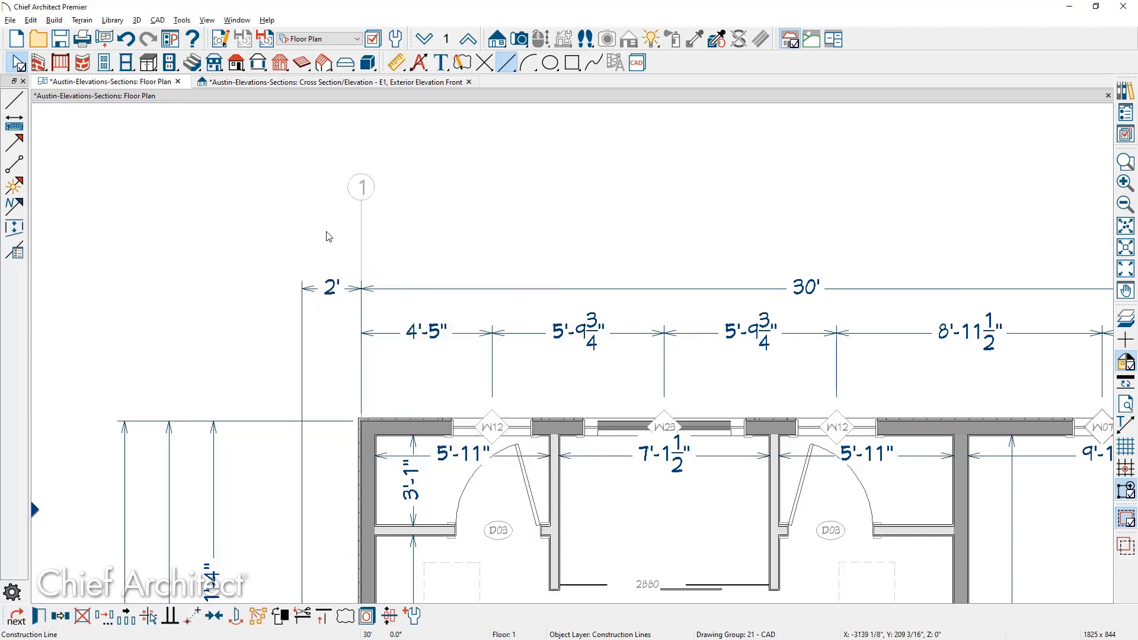
scroll(308, 231, "down", 2)
middle_click_drag(588, 340, 549, 362)
left_click(549, 338)
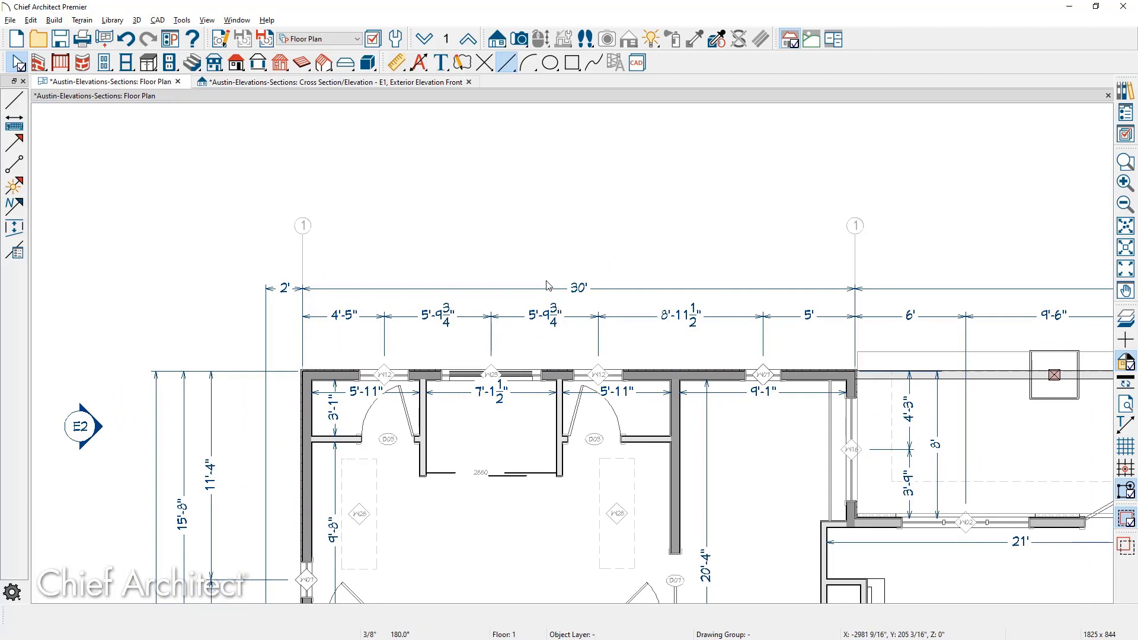
Change the callout label of the copied construction line at the left wing's right wall to 2.
double_click(855, 272)
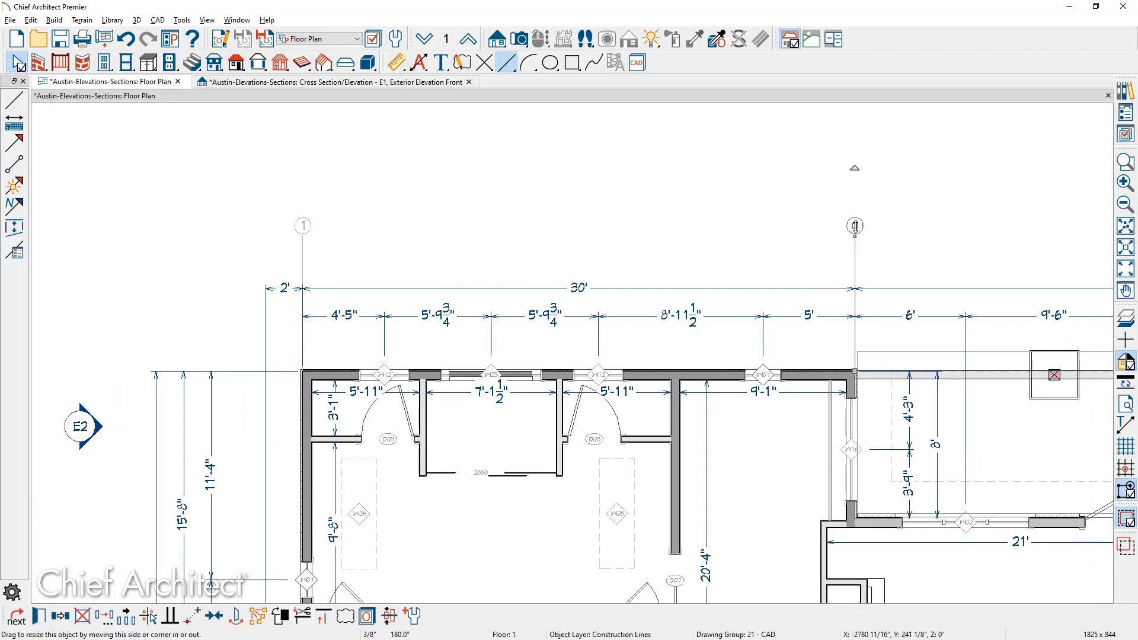
double_click(577, 186)
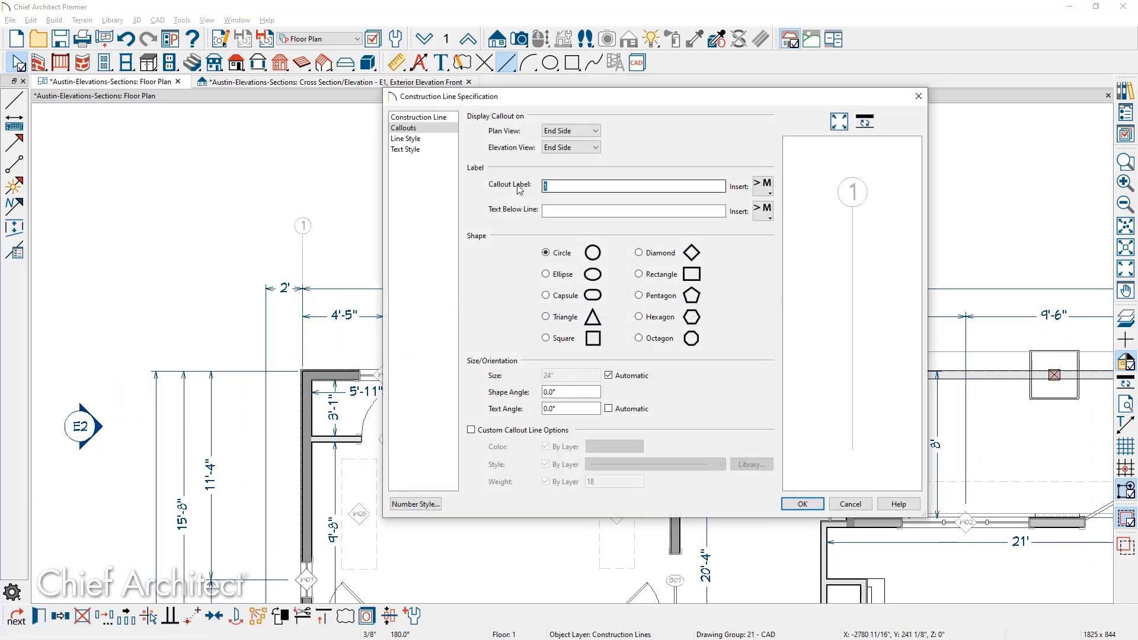
type("2")
left_click(802, 503)
Copy construction line 2 to the garage's left exterior wall, extending above the garage's upper dimensions.
scroll(477, 409, "down", 3)
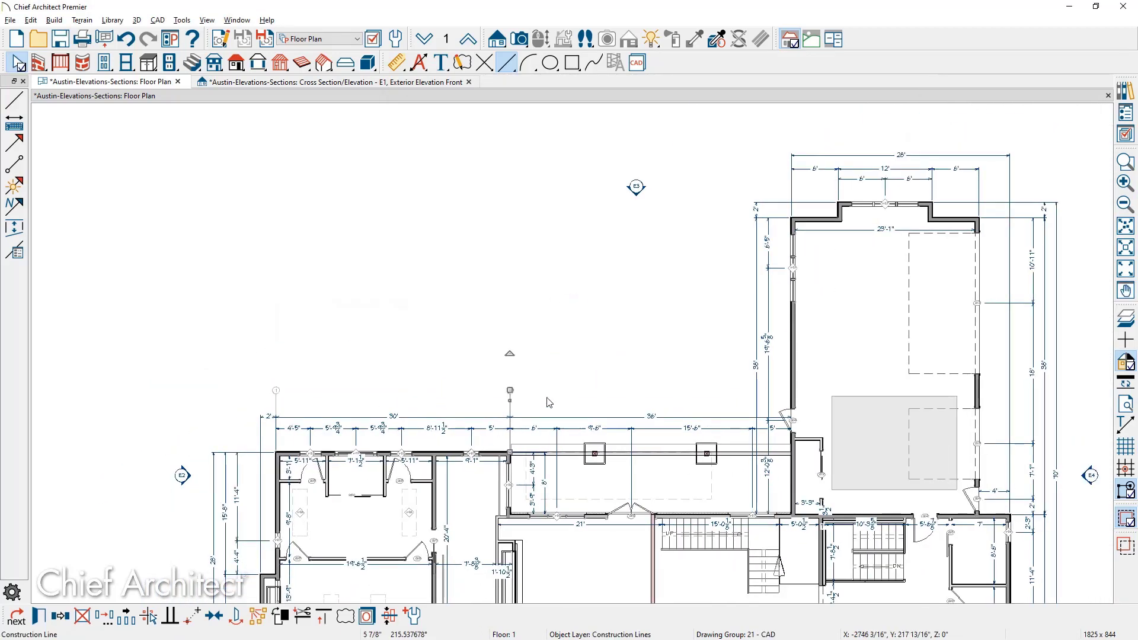
left_click(59, 617)
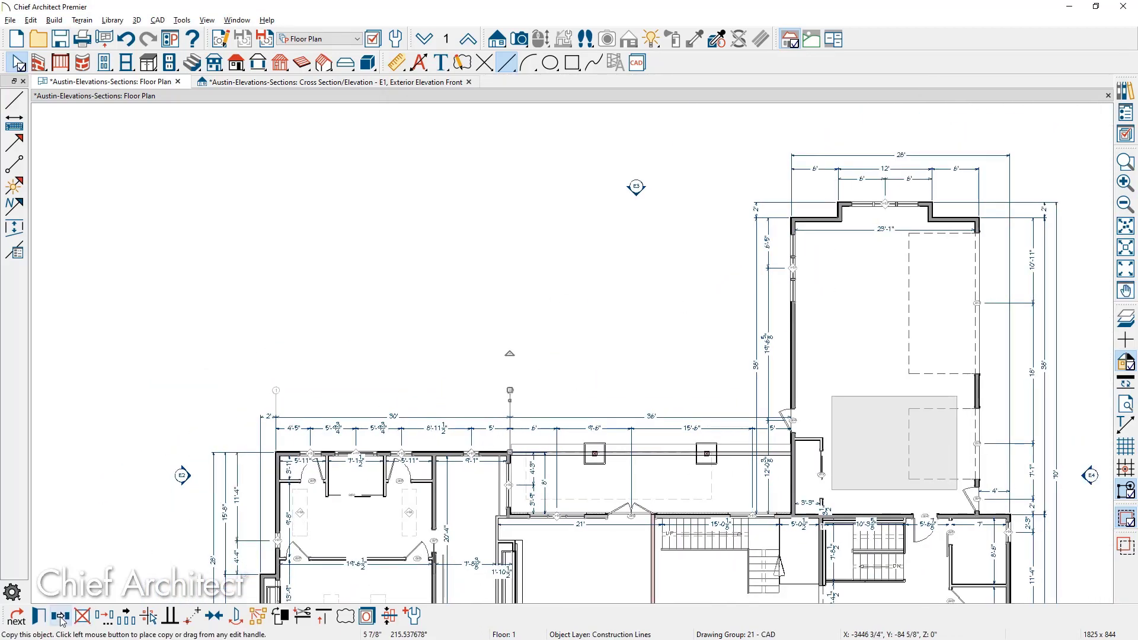
left_click_drag(502, 411, 795, 151)
scroll(788, 169, "up", 1)
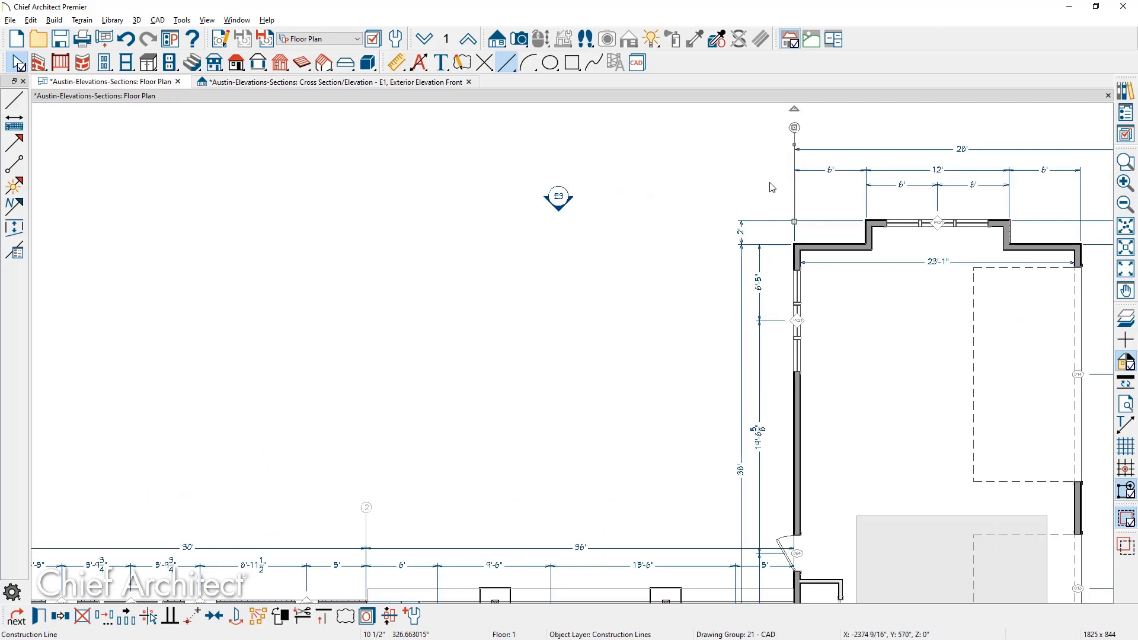
Copy the construction line at the garage's left exterior wall onto the garage's right exterior wall.
left_click(60, 616)
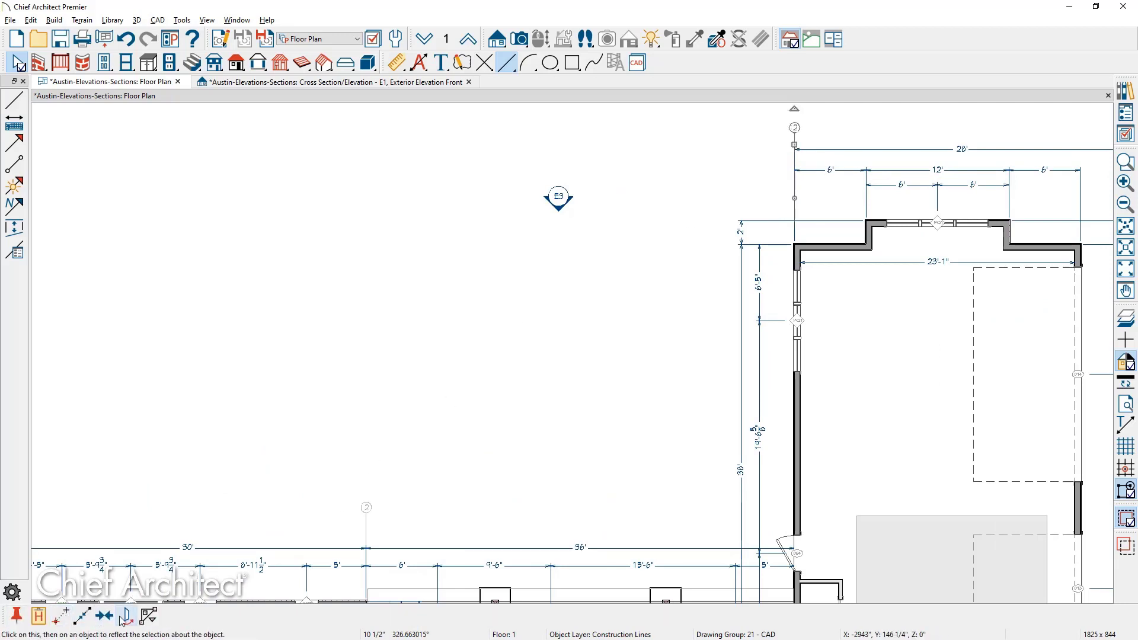
left_click_drag(799, 195, 1080, 194)
Set the callout labels of the garage's construction lines to 3 at its left wall and 4 at its right wall.
double_click(795, 129)
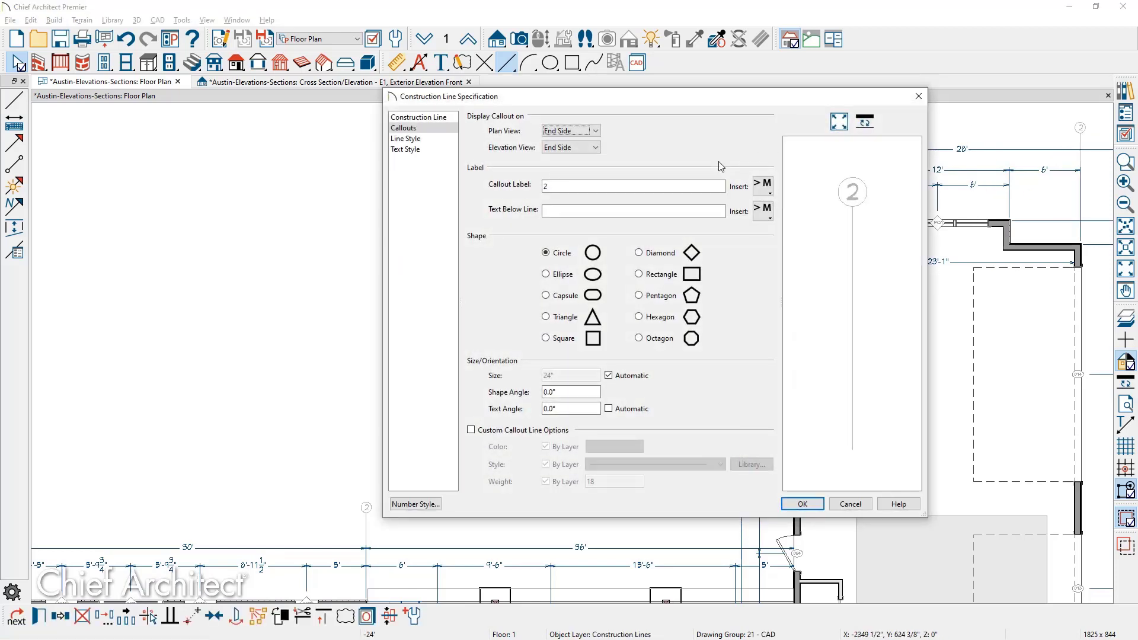
type("3")
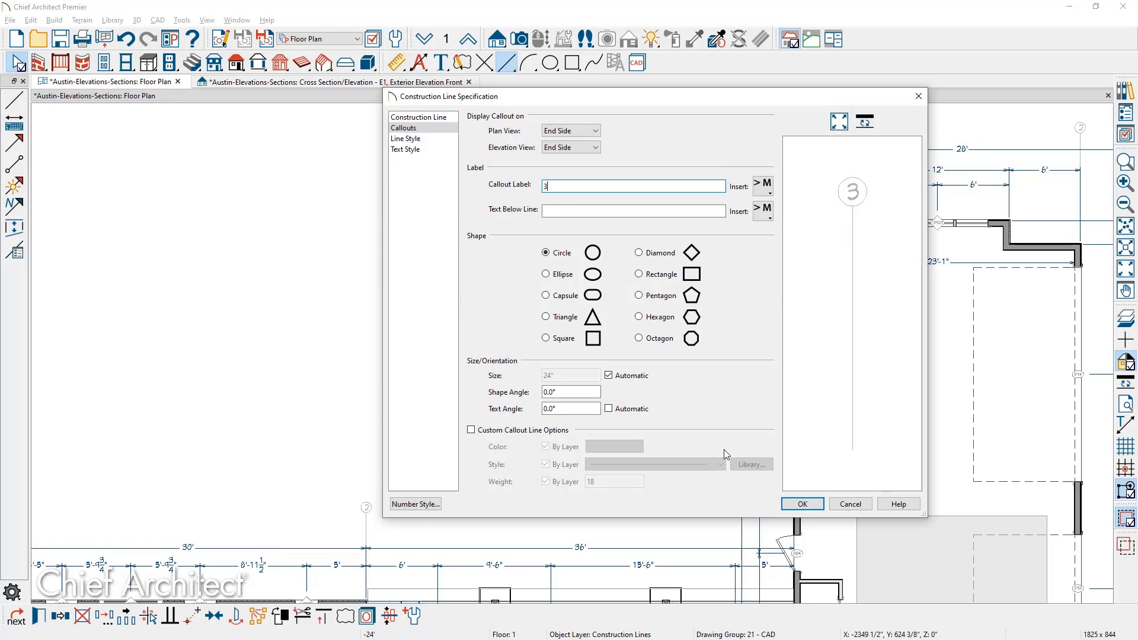
left_click(803, 504)
double_click(1080, 129)
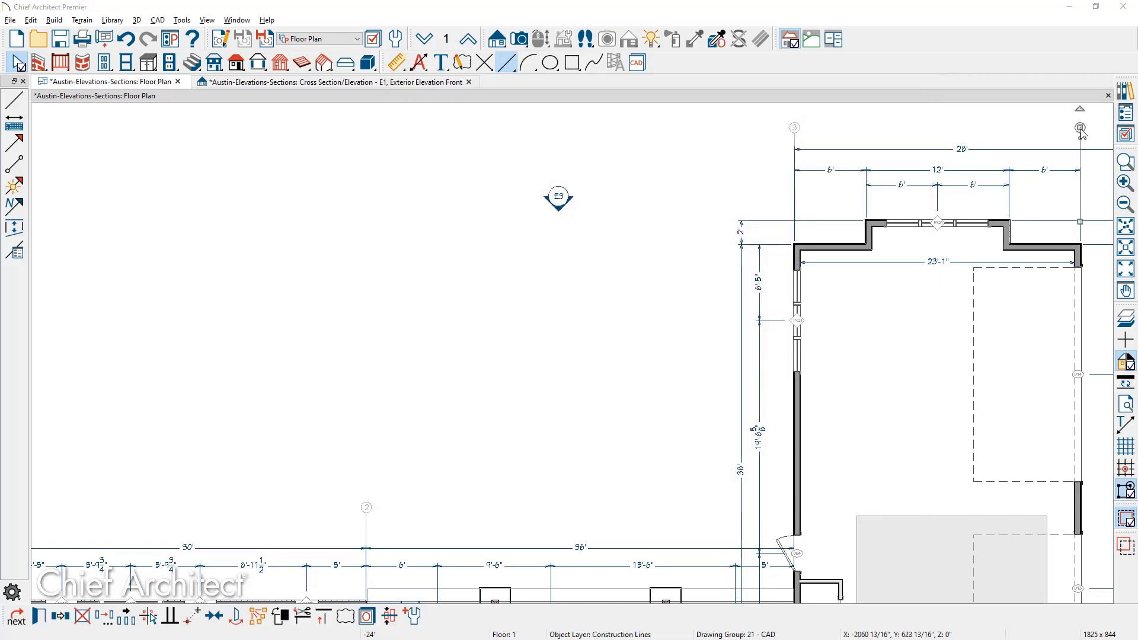
type("E4")
left_click(803, 504)
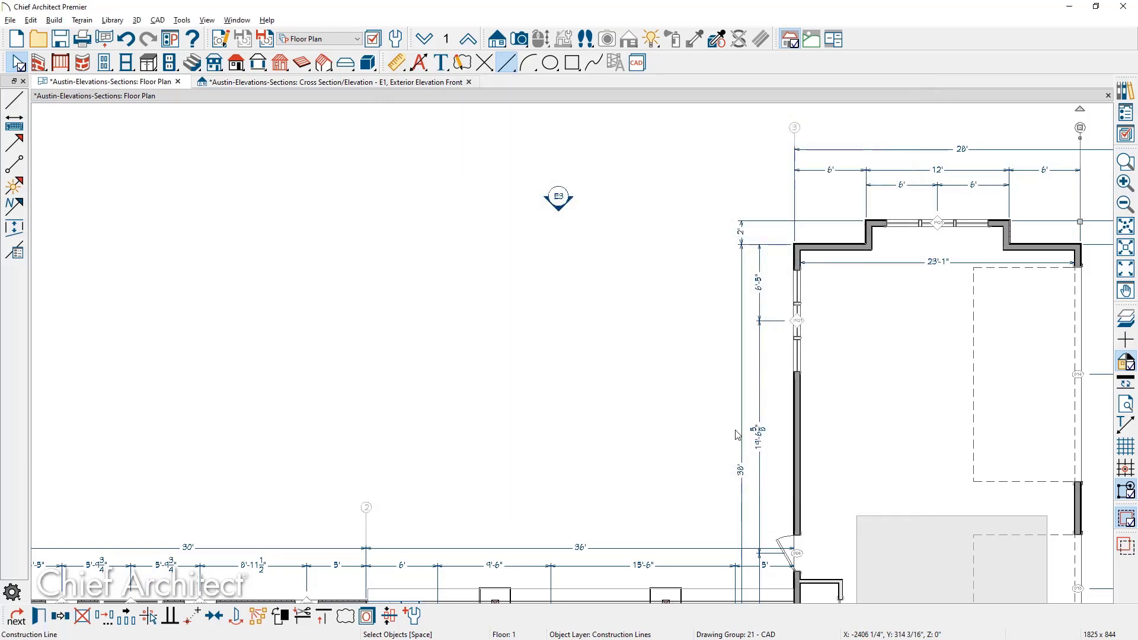
Switch to the E1 front exterior elevation and turn on the crosshairs.
scroll(699, 315, "down", 2)
middle_click_drag(698, 315, 687, 237)
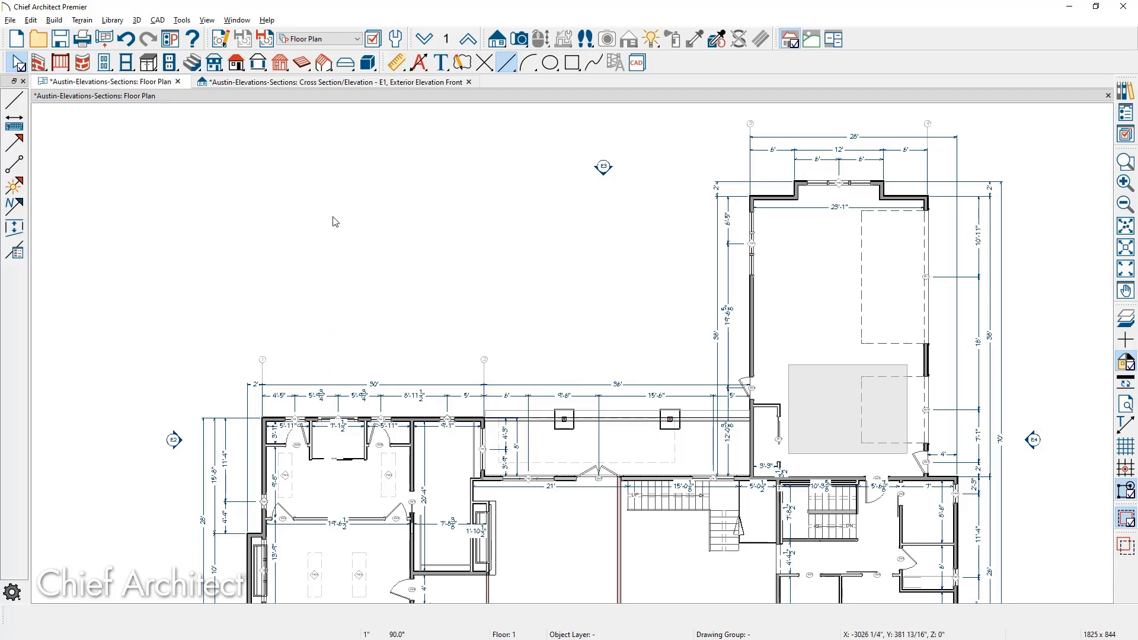
left_click(330, 82)
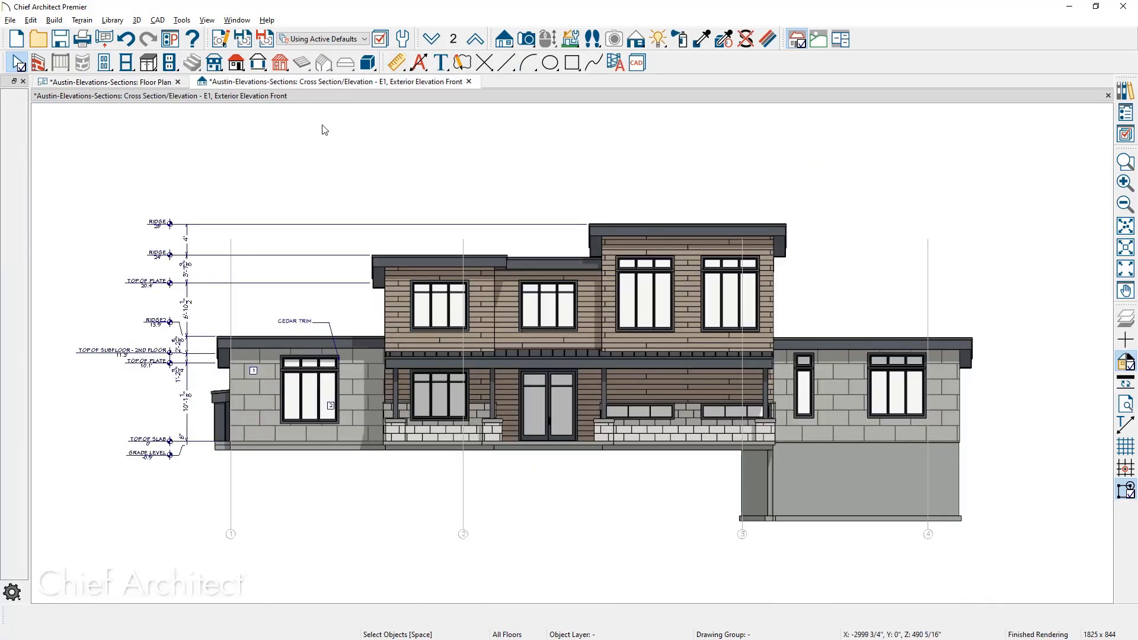
key("x")
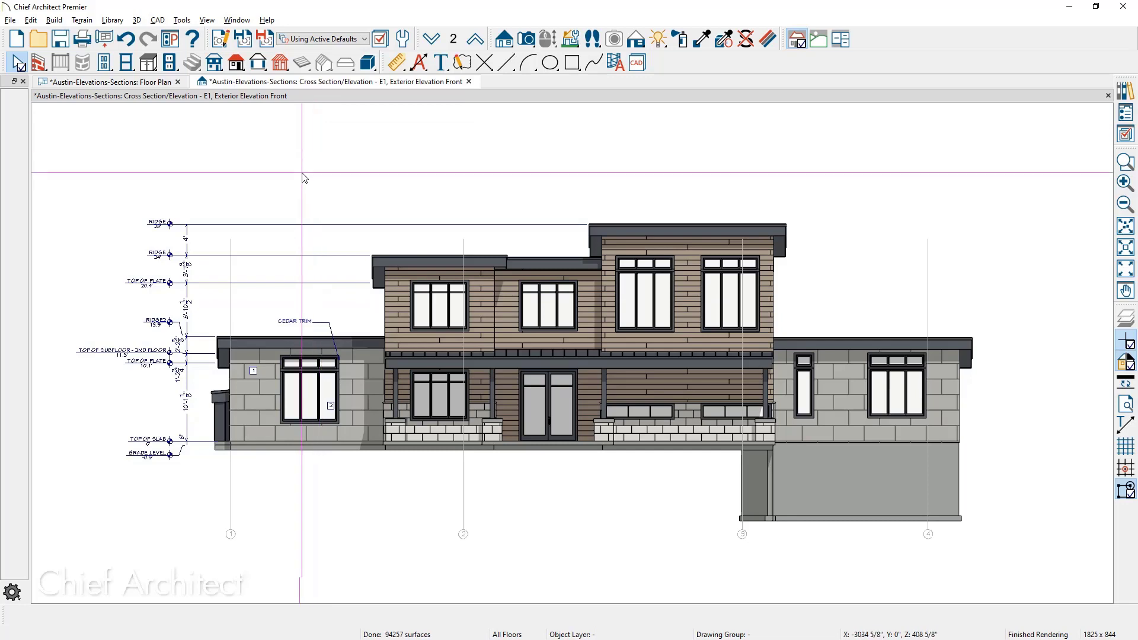
Shorten the upper ends of construction lines 1, 2, 3 and 4 down to just below grade level on the front elevation.
left_click(230, 249)
left_click(230, 249)
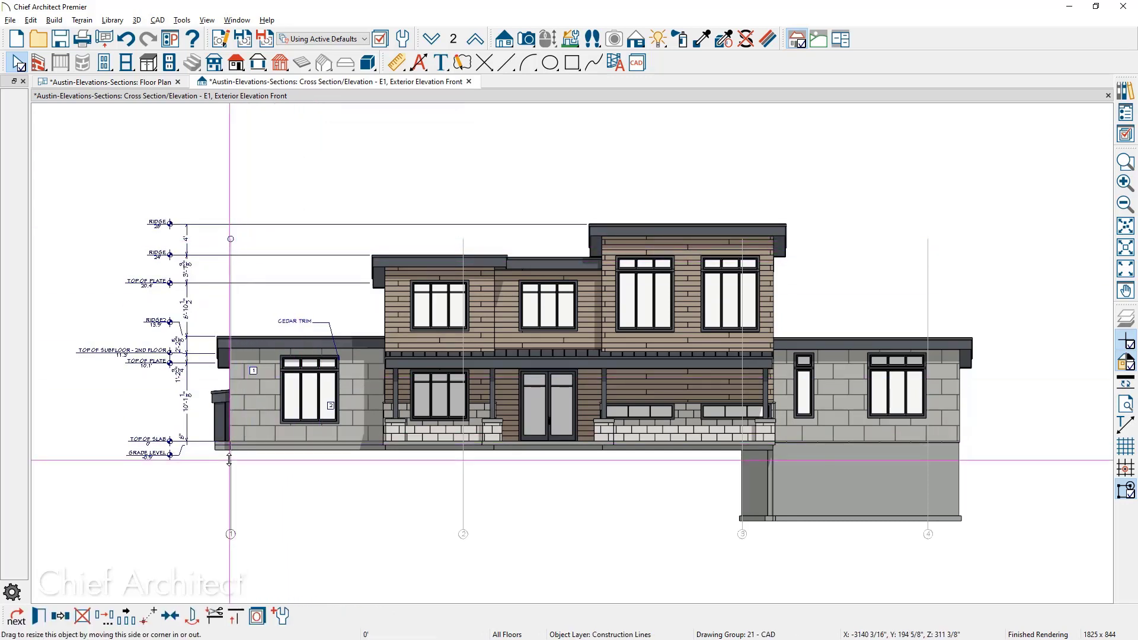
left_click_drag(229, 460, 230, 460)
left_click(463, 464)
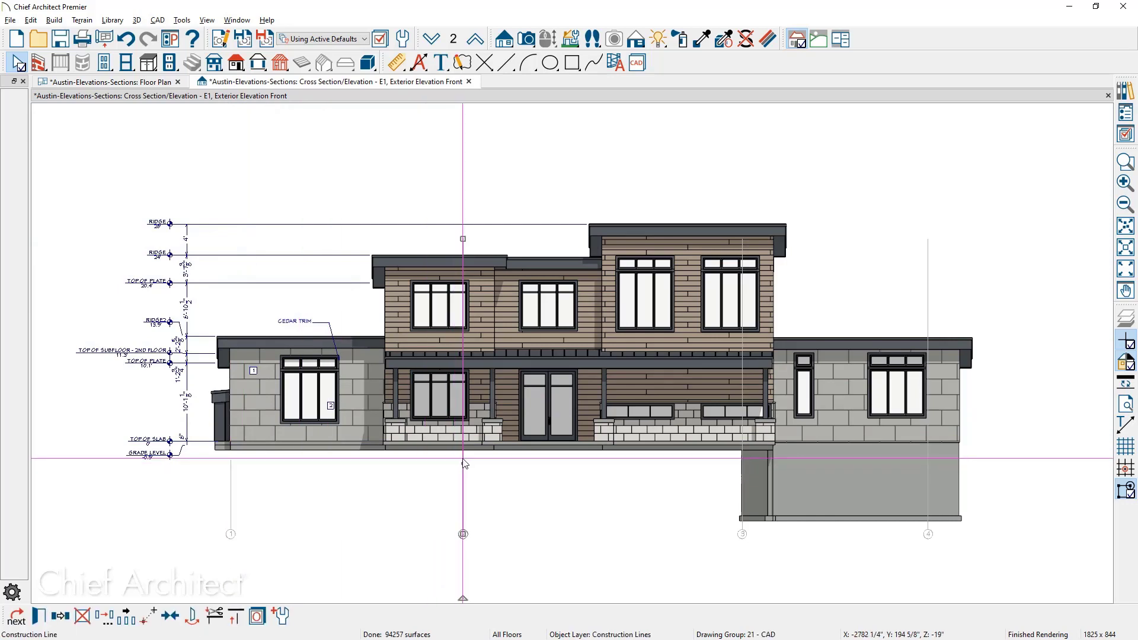
left_click_drag(463, 239, 462, 460)
left_click(741, 465)
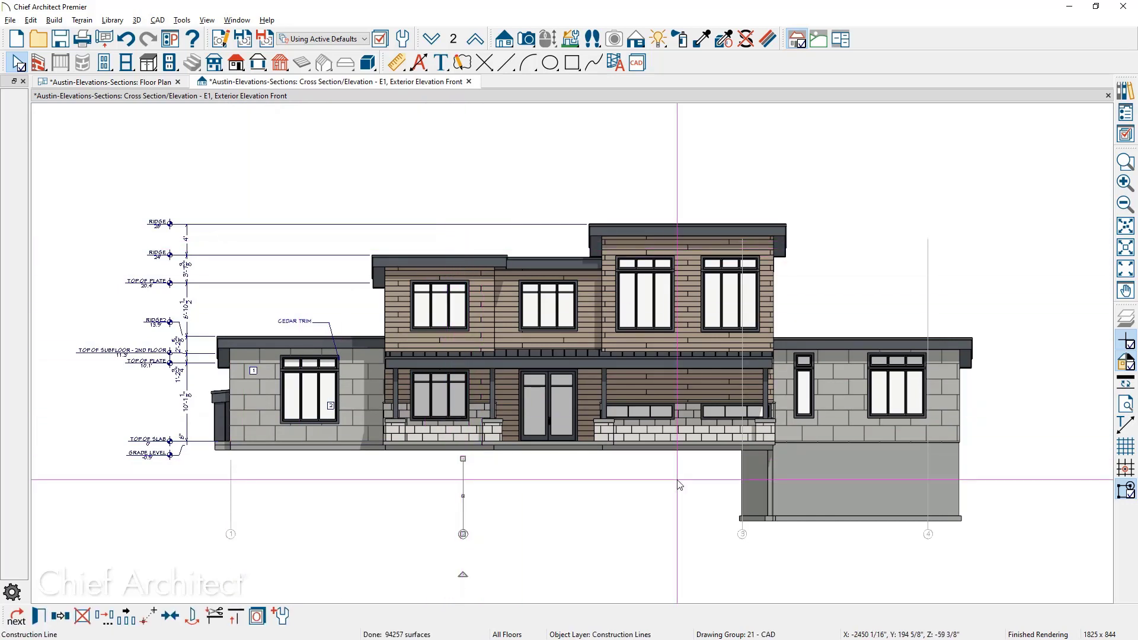
left_click_drag(741, 241, 742, 457)
left_click(932, 238)
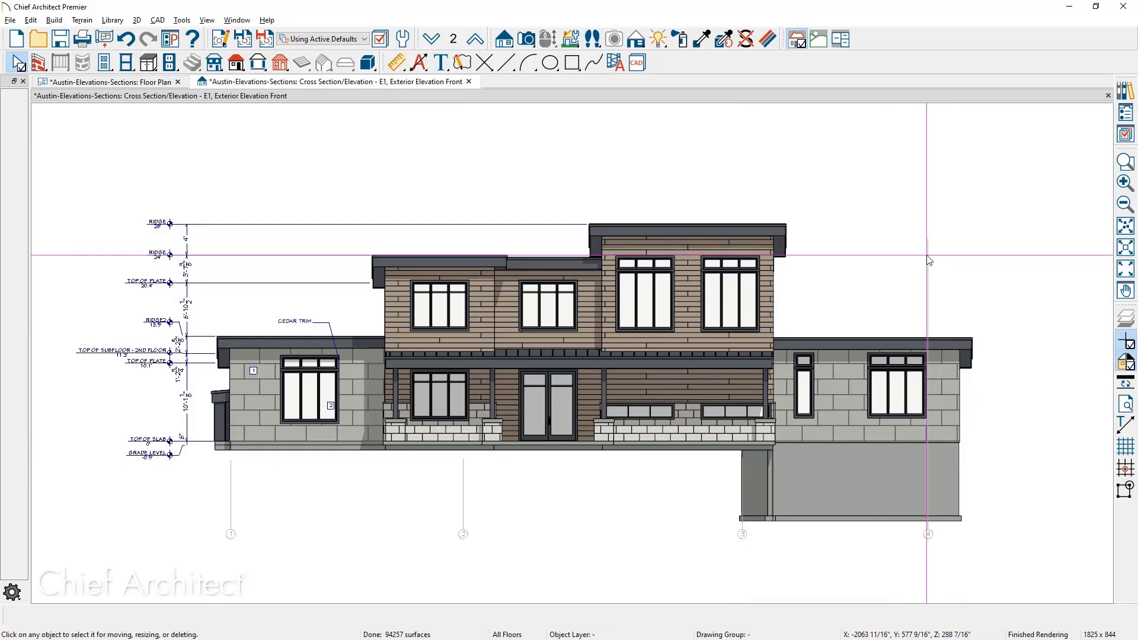
left_click_drag(932, 238, 919, 457)
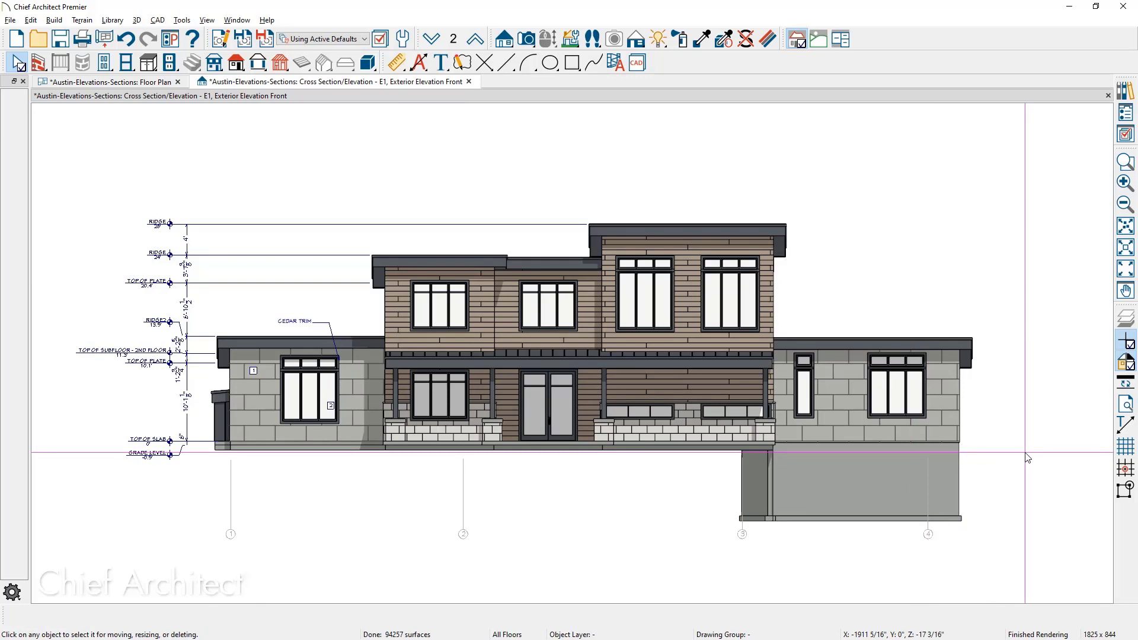
Examine the active layer display options for the Construction Lines layer using construction line 4.
left_click(928, 531)
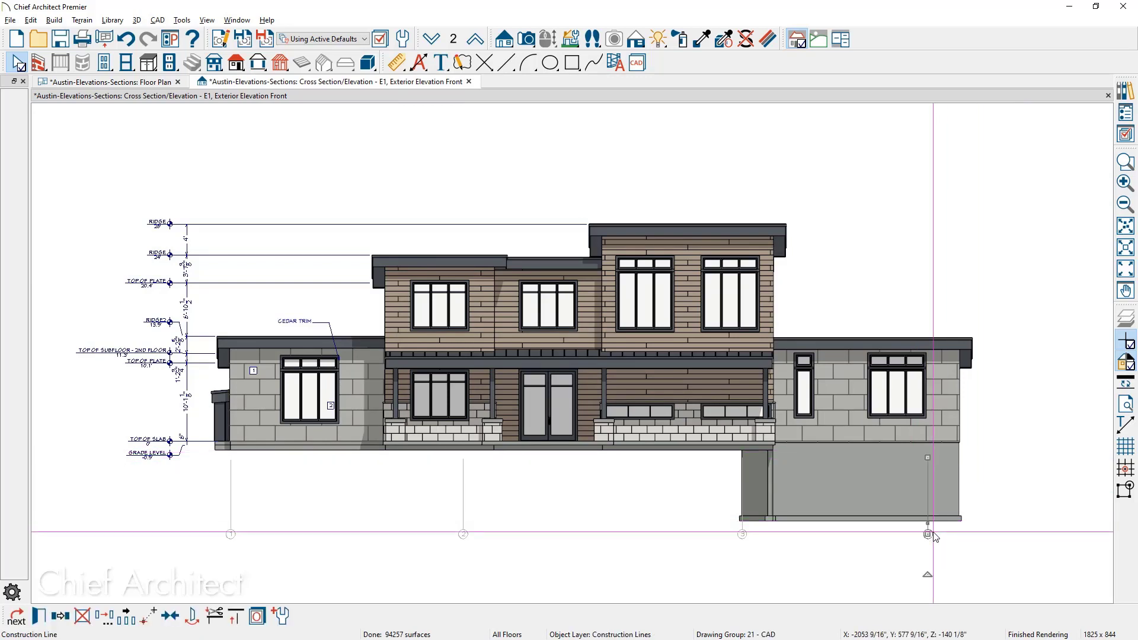
left_click(1127, 135)
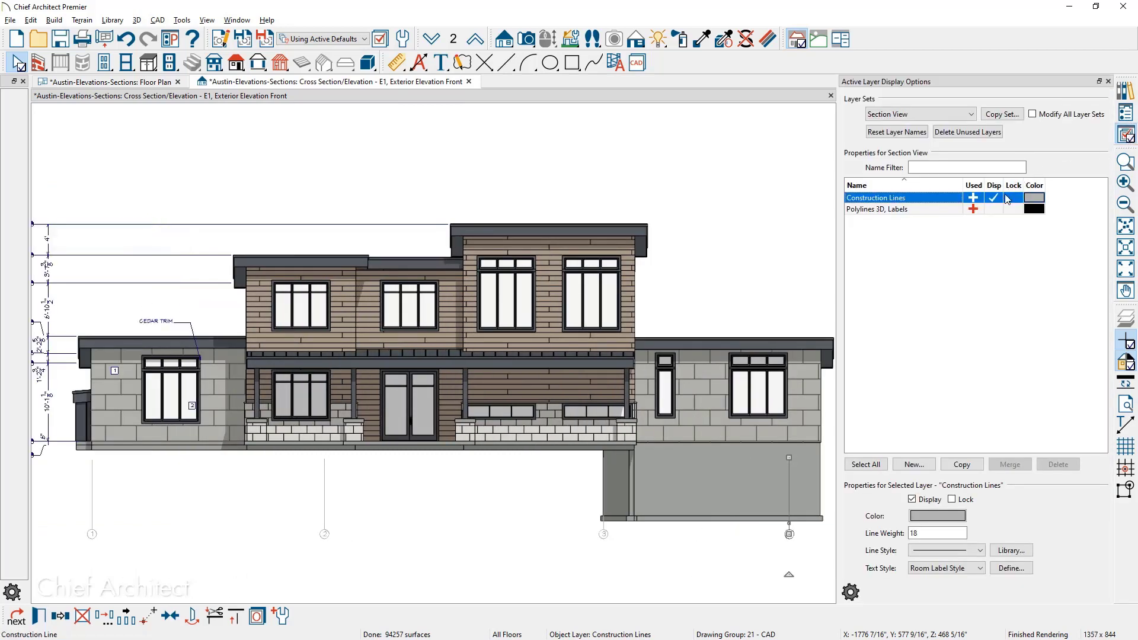
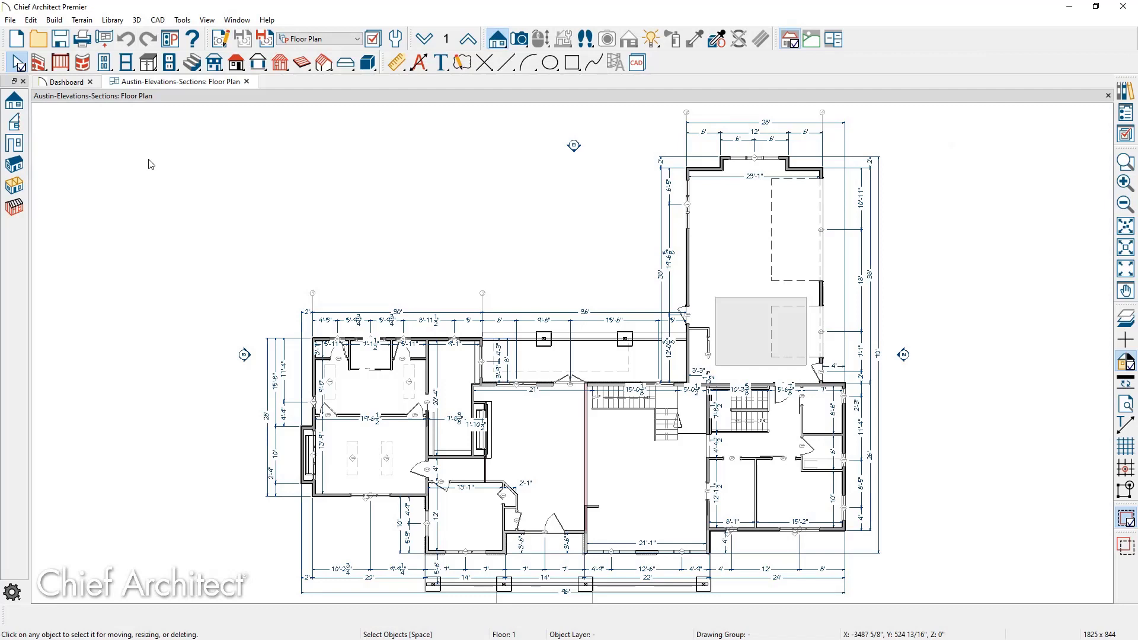
Create a back clipped cross section through the floor 1 staircase, facing the rear of the house, about 1'-7" deep.
left_click(14, 123)
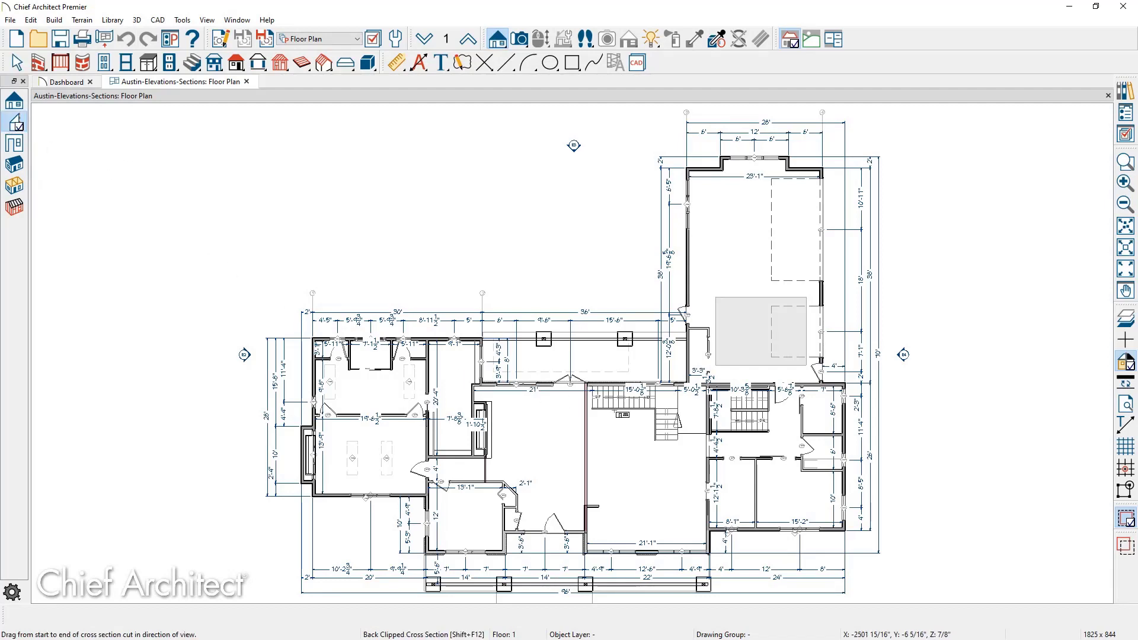
scroll(615, 412, "up", 3)
scroll(615, 412, "up", 3)
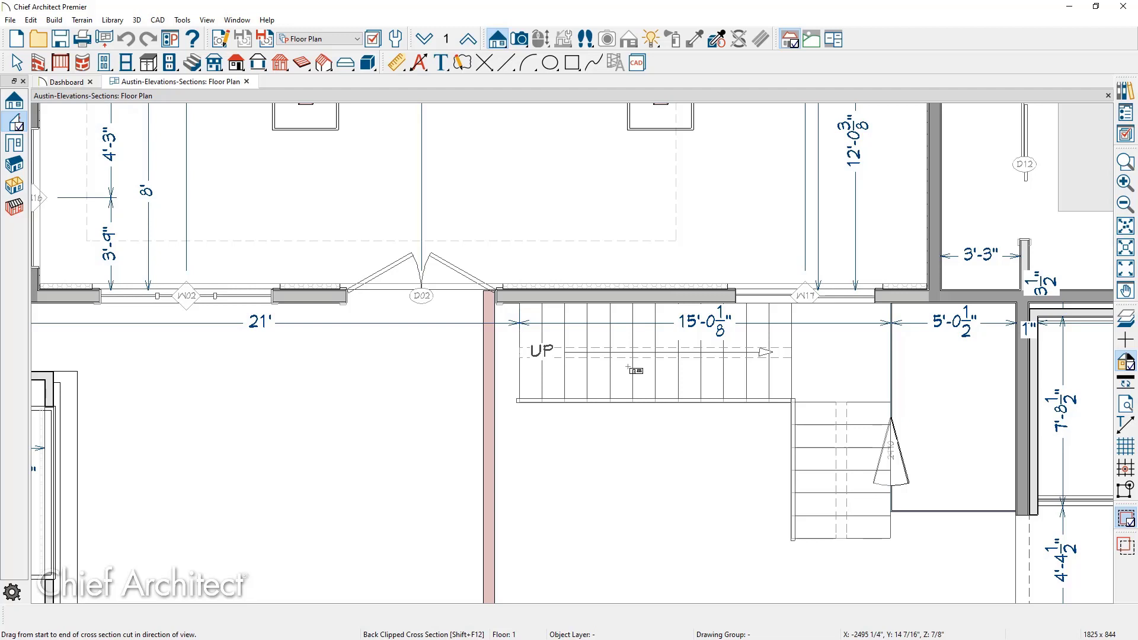
mouse_move(627, 370)
left_mouse_down()
mouse_move(643, 351)
mouse_move(627, 337)
left_mouse_up()
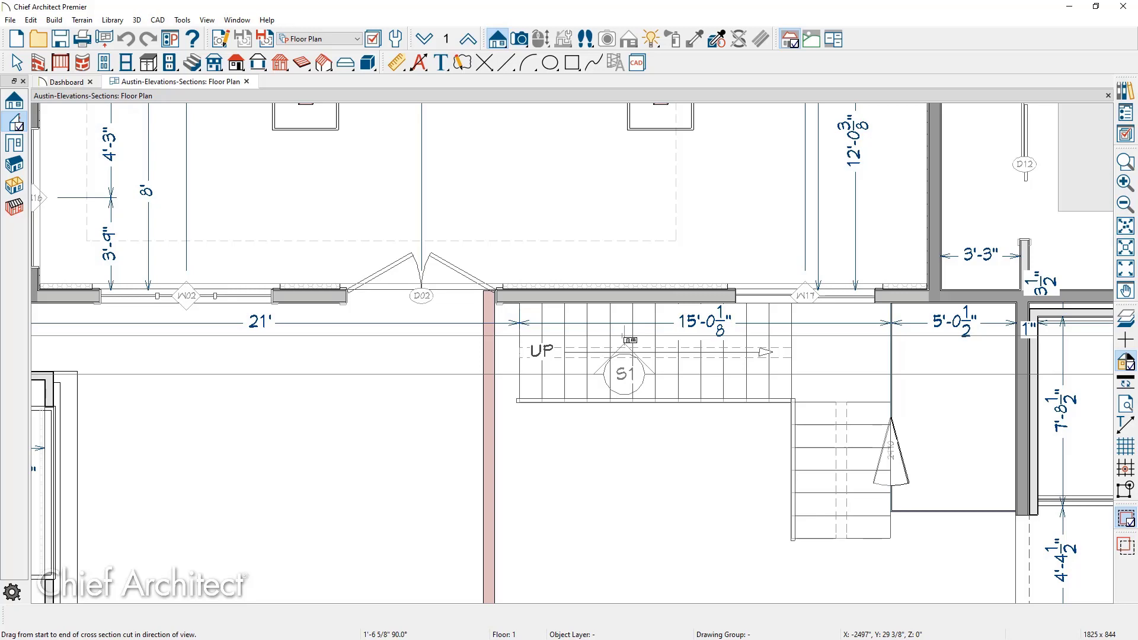
left_click_drag(626, 336, 623, 337)
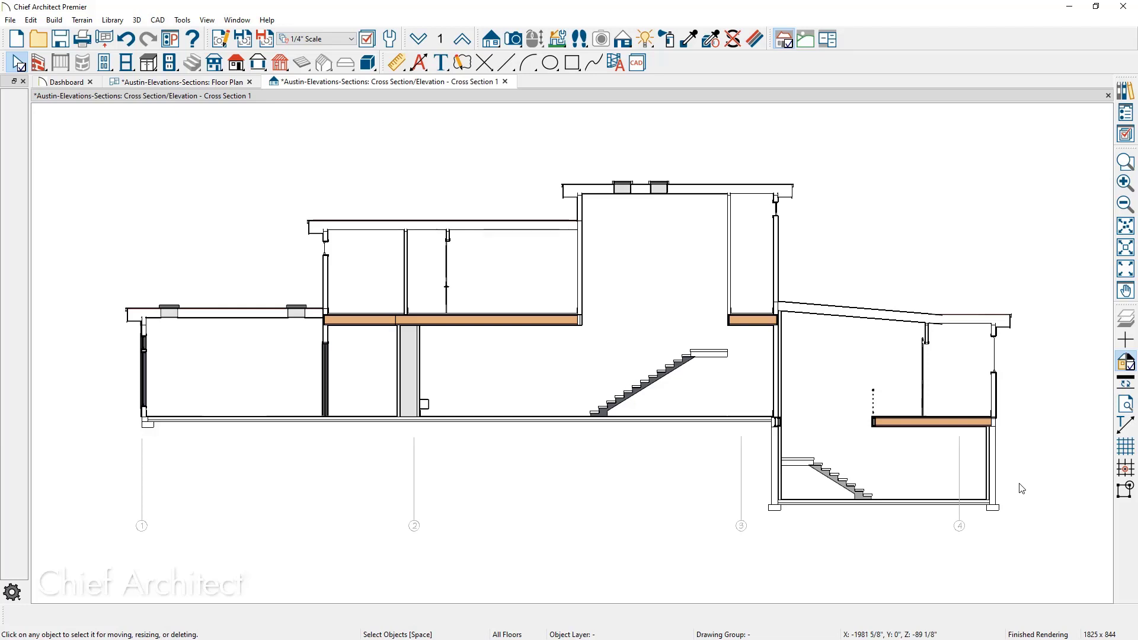
Set the auto story pole dimension defaults to dimension on the right instead of the left, with a reduced right-side reach.
left_click(389, 38)
left_click(41, 176)
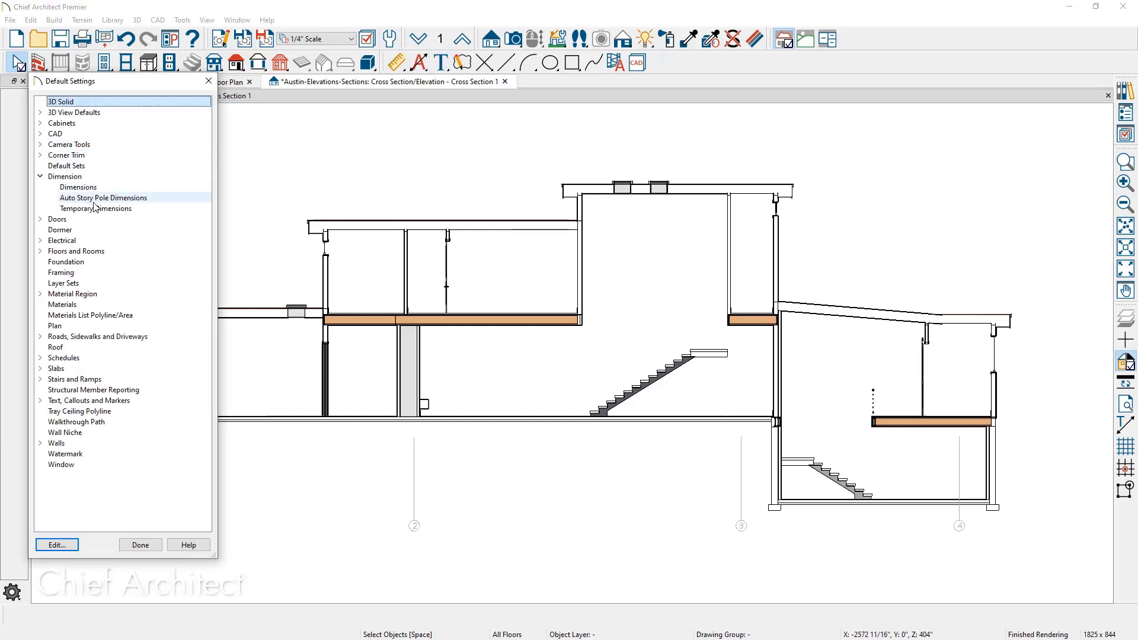
double_click(159, 203)
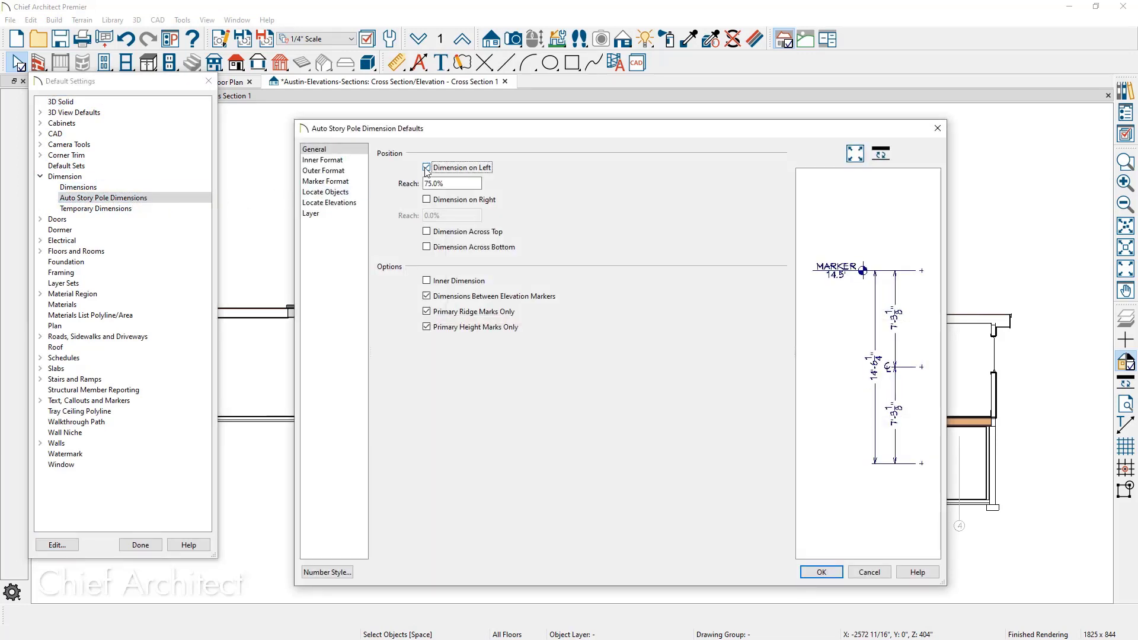
left_click(426, 168)
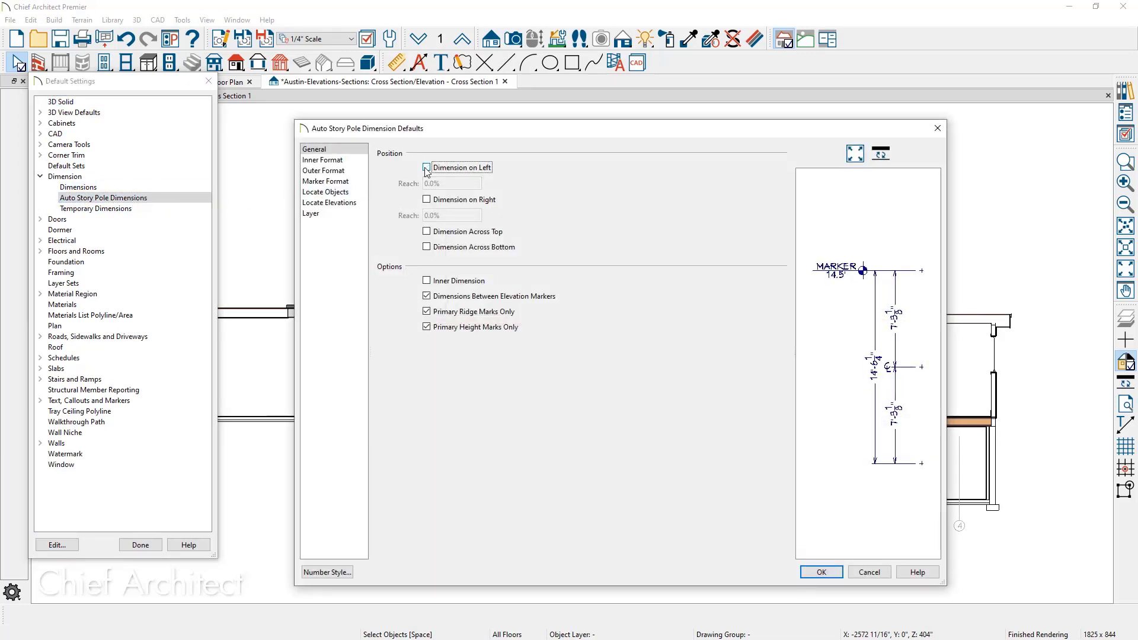
left_click(427, 200)
left_click_drag(449, 216, 429, 218)
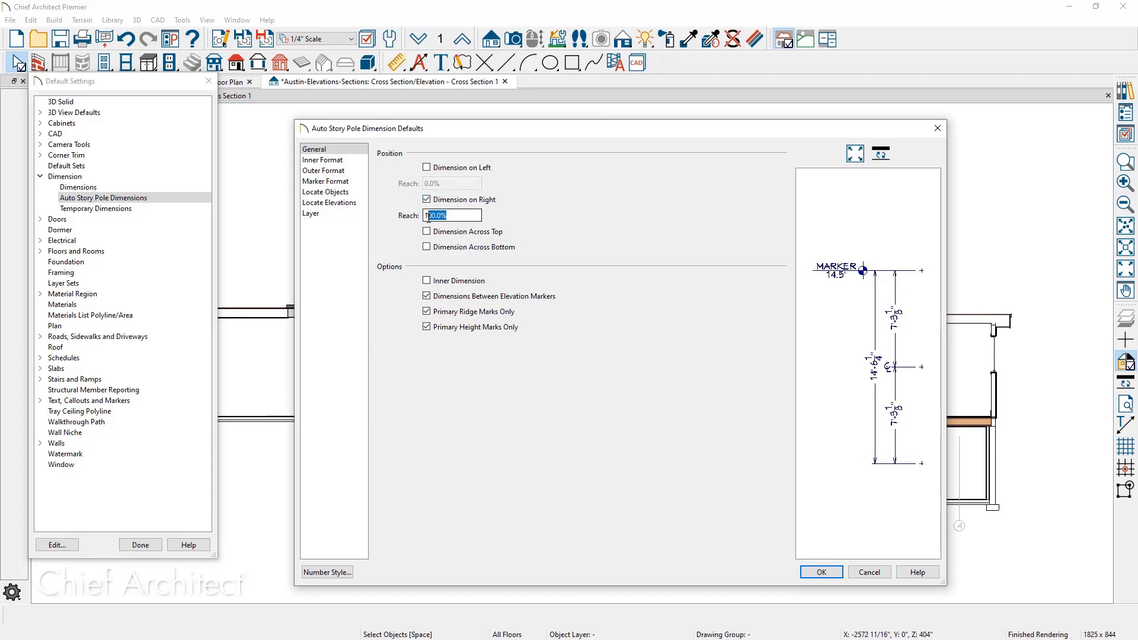
type("0")
left_click(821, 571)
left_click(141, 545)
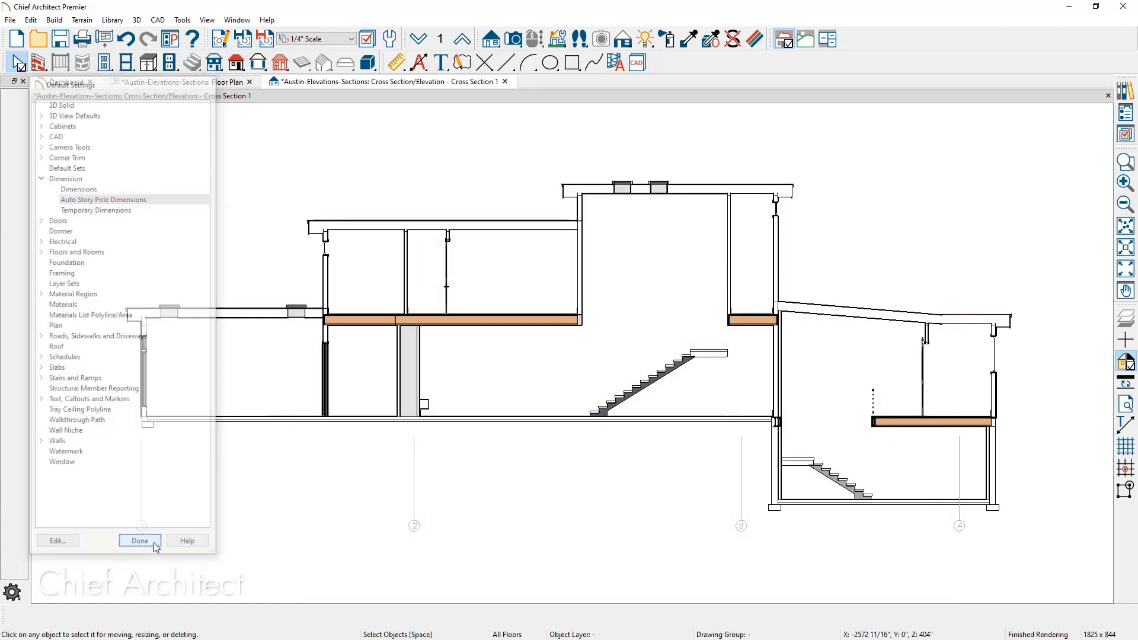
Generate auto story pole dimensions for Cross Section 1.
left_click(418, 62)
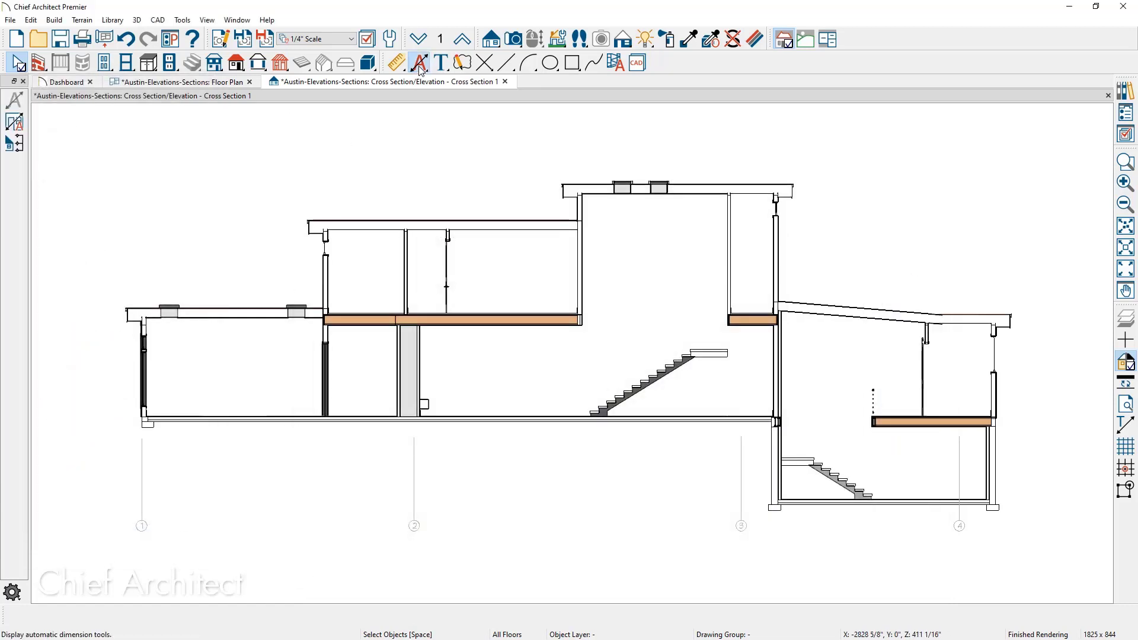
left_click(15, 144)
middle_click_drag(867, 417, 676, 416)
scroll(919, 476, "up", 3)
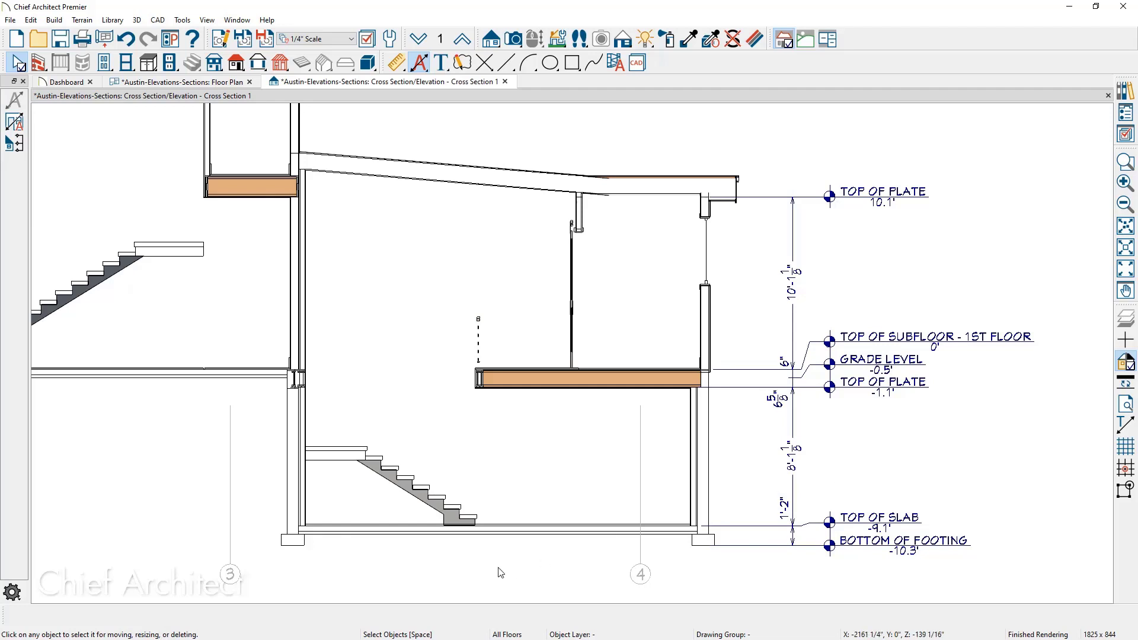
Draw a CAD line along the lower staircase's tread nosings and a vertical line from the floor framing's edge down to it.
scroll(443, 552, "up", 5)
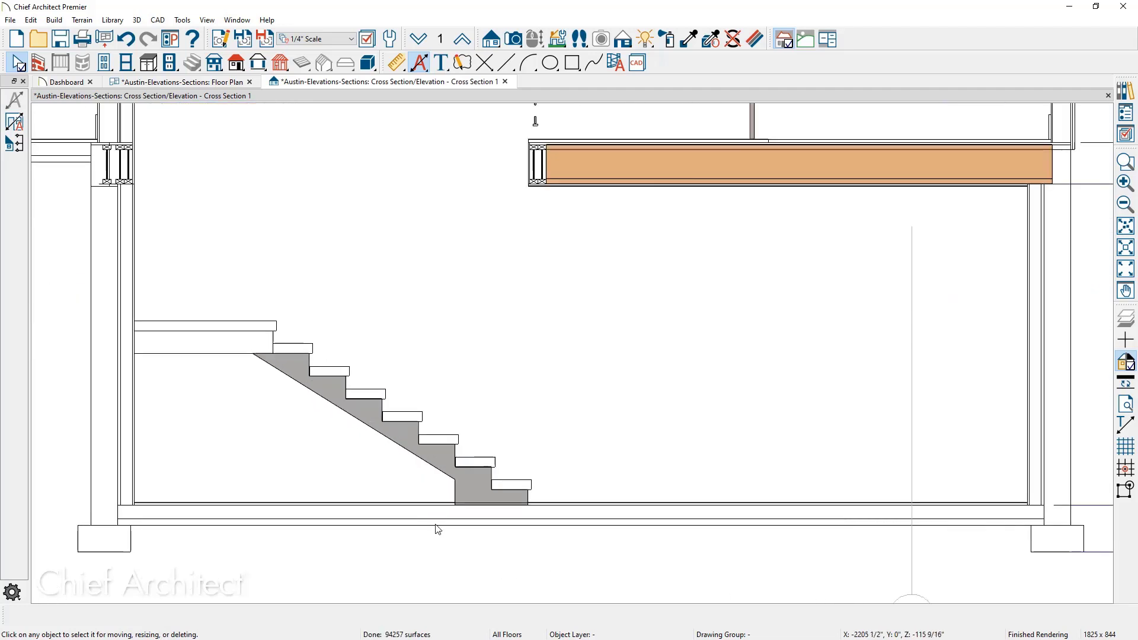
scroll(439, 523, "up", 1)
left_click(507, 63)
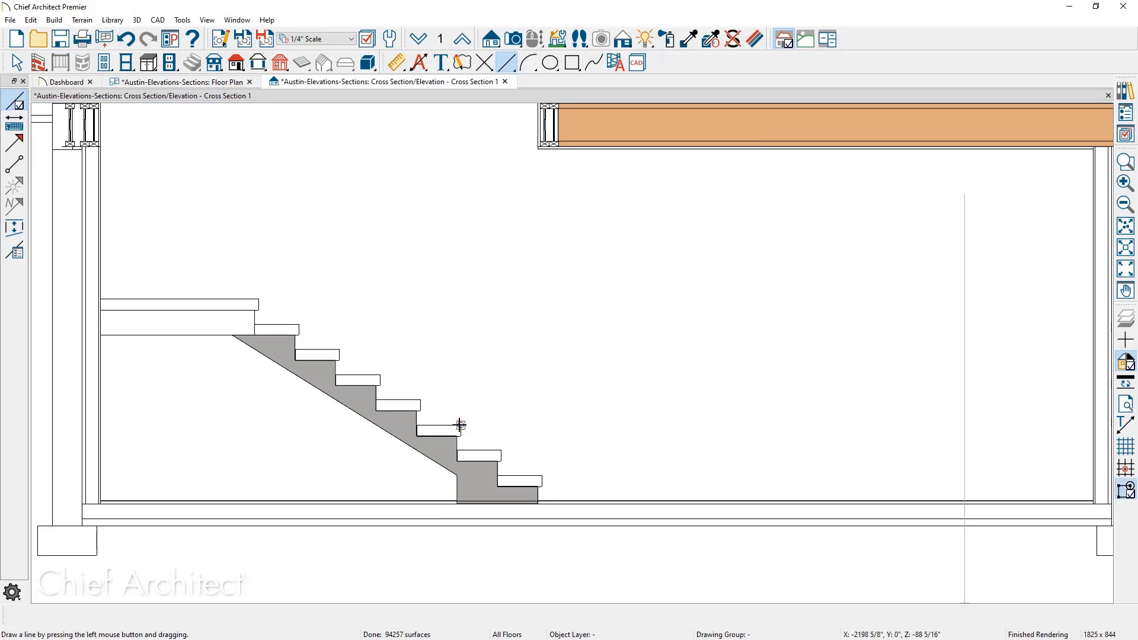
mouse_move(461, 427)
left_mouse_down()
mouse_move(519, 474)
mouse_move(541, 475)
left_mouse_up()
left_click_drag(534, 150, 532, 474)
Separate the joined nosing and vertical lines, and extend the nosing line to the lowest tread's upper front corner.
scroll(536, 474, "up", 5)
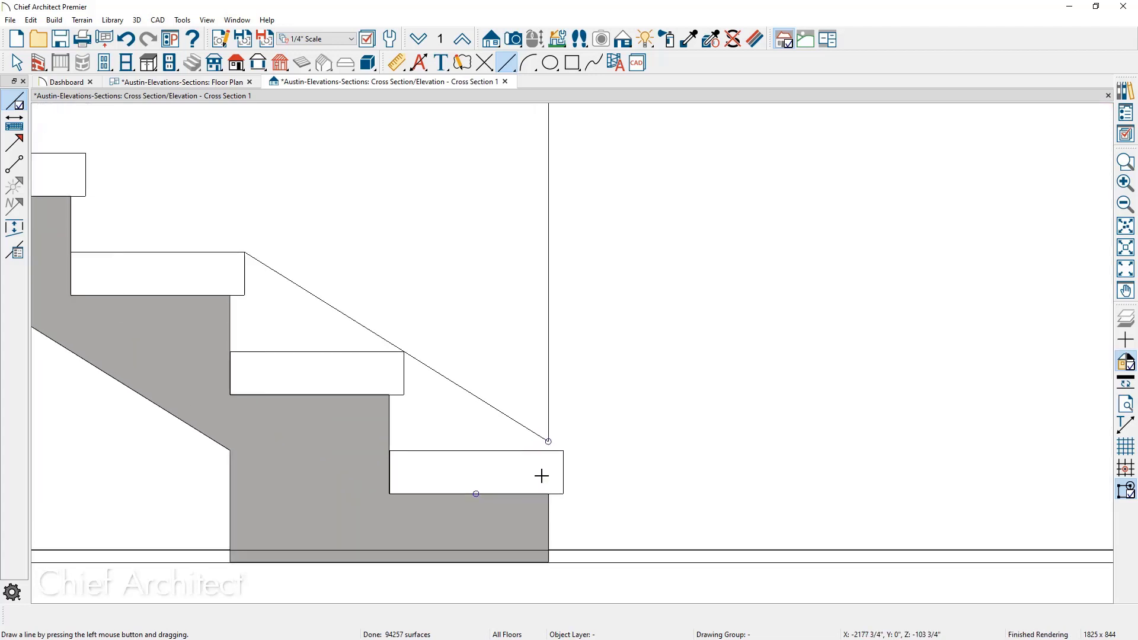
scroll(542, 475, "up", 1)
scroll(544, 455, "up", 1)
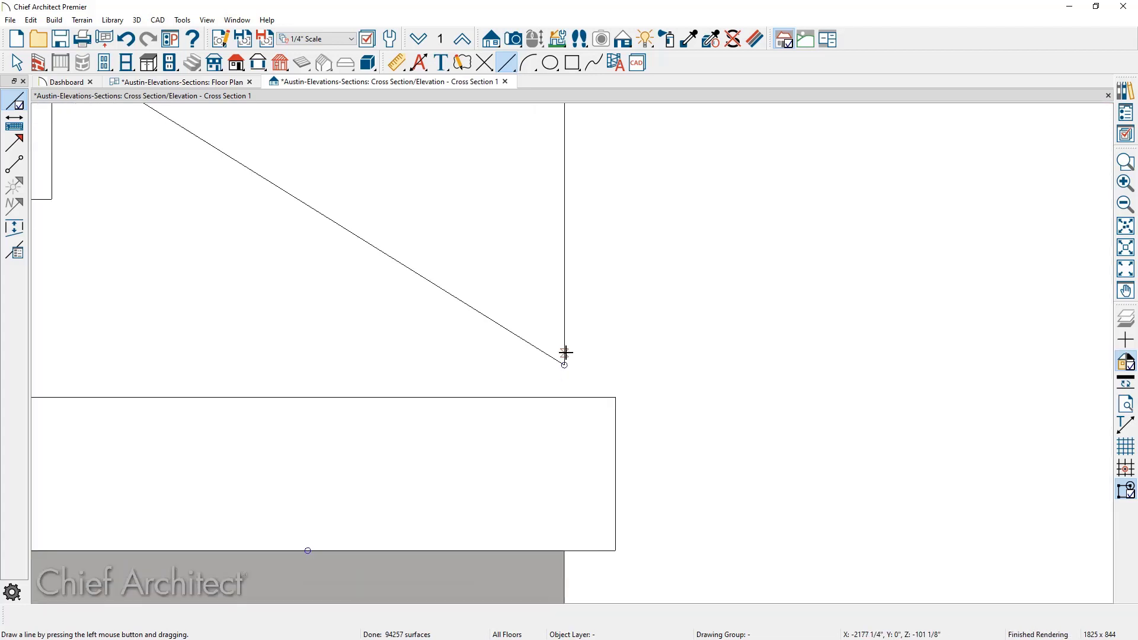
left_click(564, 354)
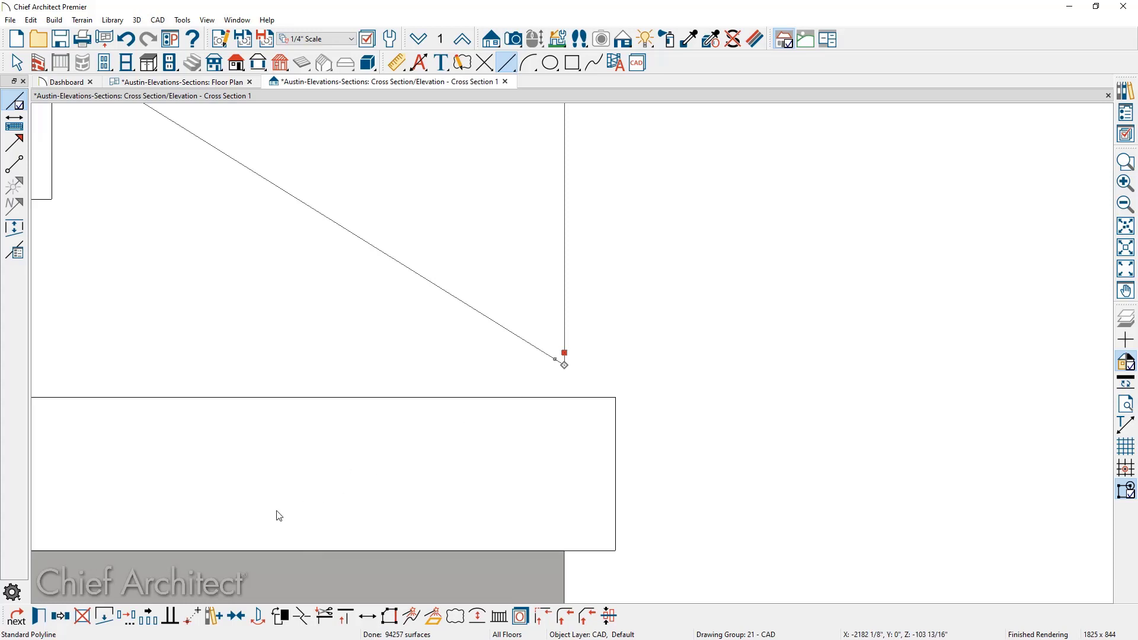
key("Tab")
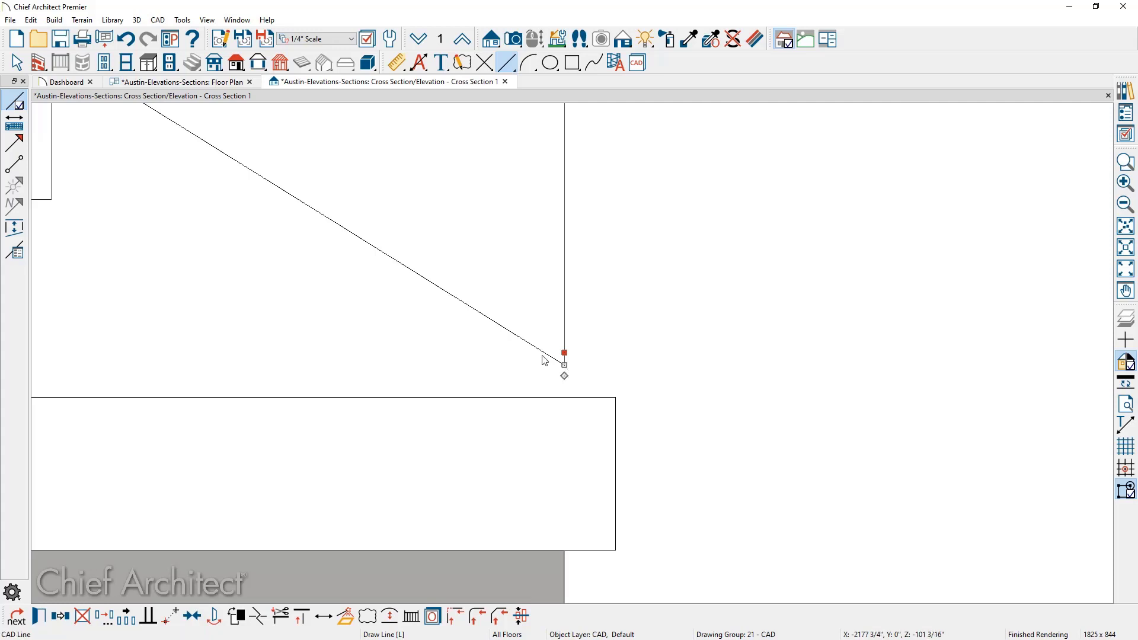
left_click_drag(565, 368, 616, 396)
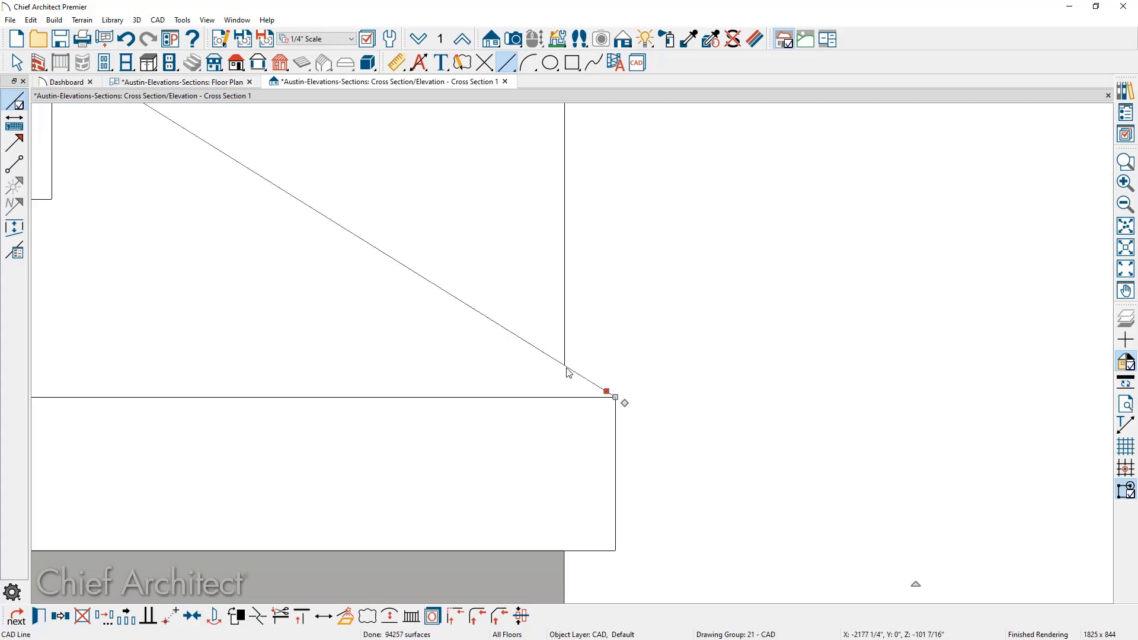
Draw a horizontal CAD line to the right from the point where the vertical line meets the nosing line.
left_click_drag(564, 366, 923, 374)
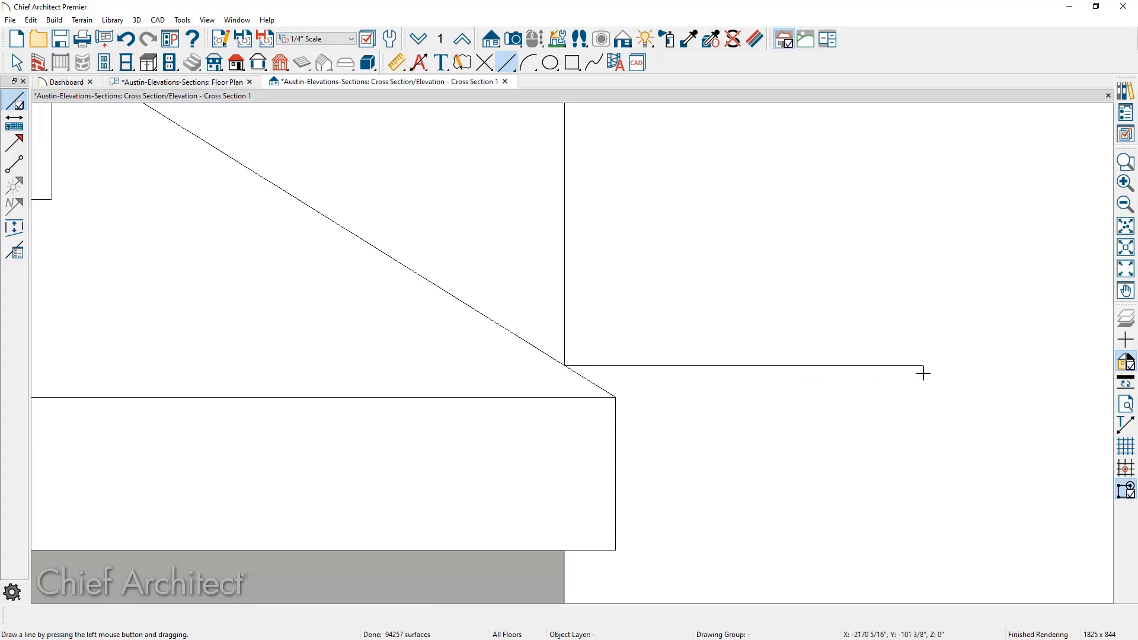
Delete the vertical CAD line running from the floor framing's edge down to the stair nosing line.
left_click(563, 297)
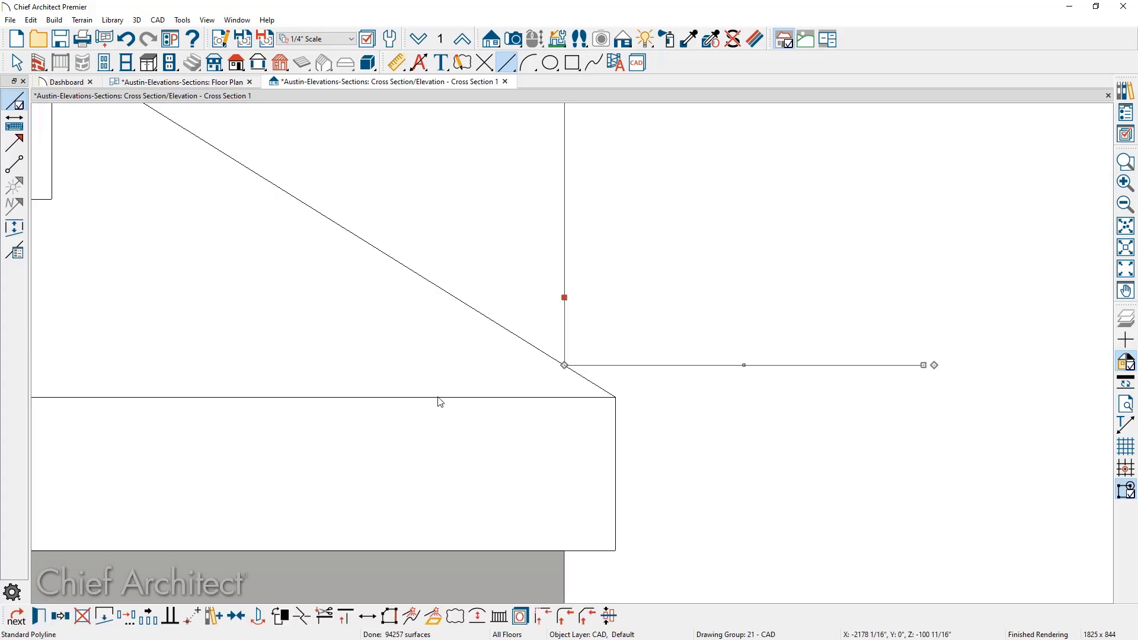
left_click(113, 616)
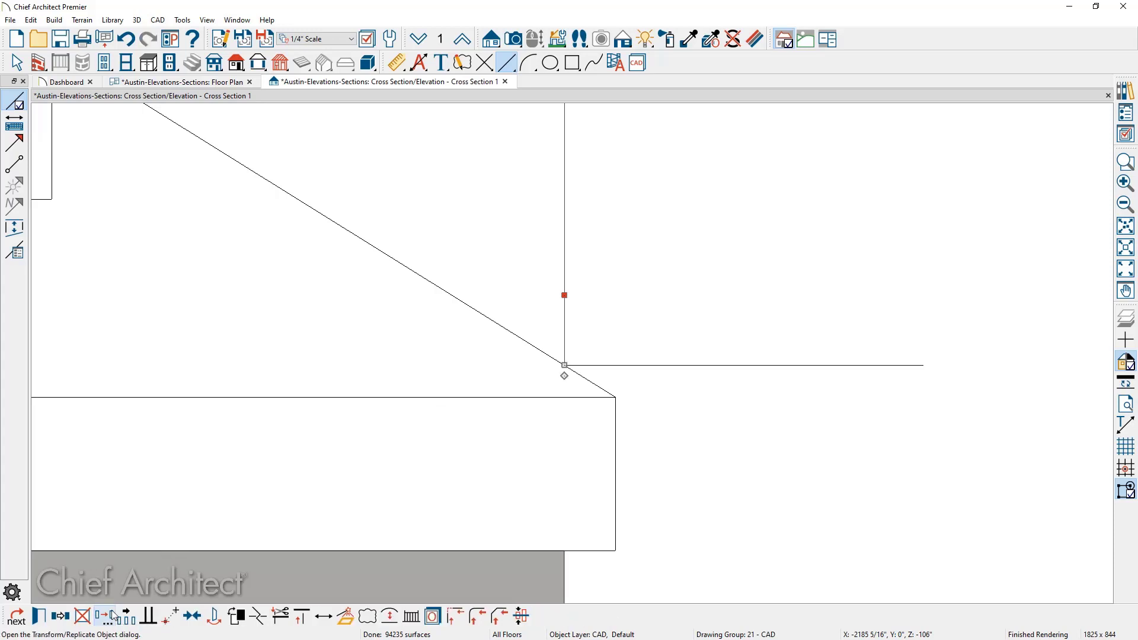
key("Delete")
Add an end-to-end headroom dimension from the short horizontal line at the lower stair nosing up to the floor framing's underside.
scroll(521, 305, "down", 2)
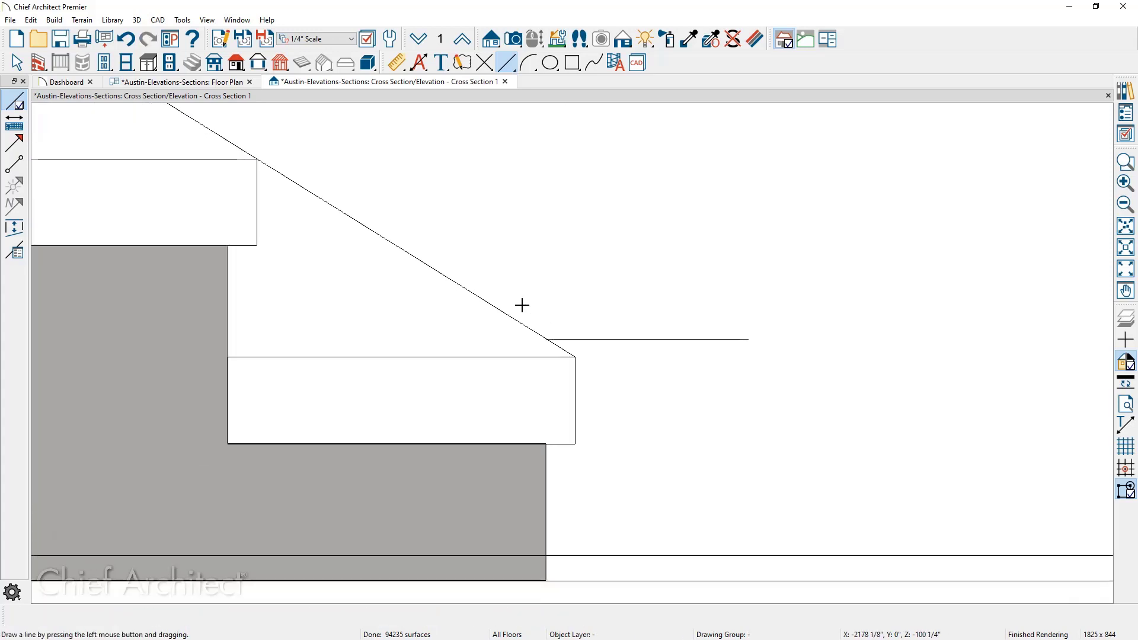
scroll(522, 305, "down", 4)
middle_click_drag(511, 424, 512, 522)
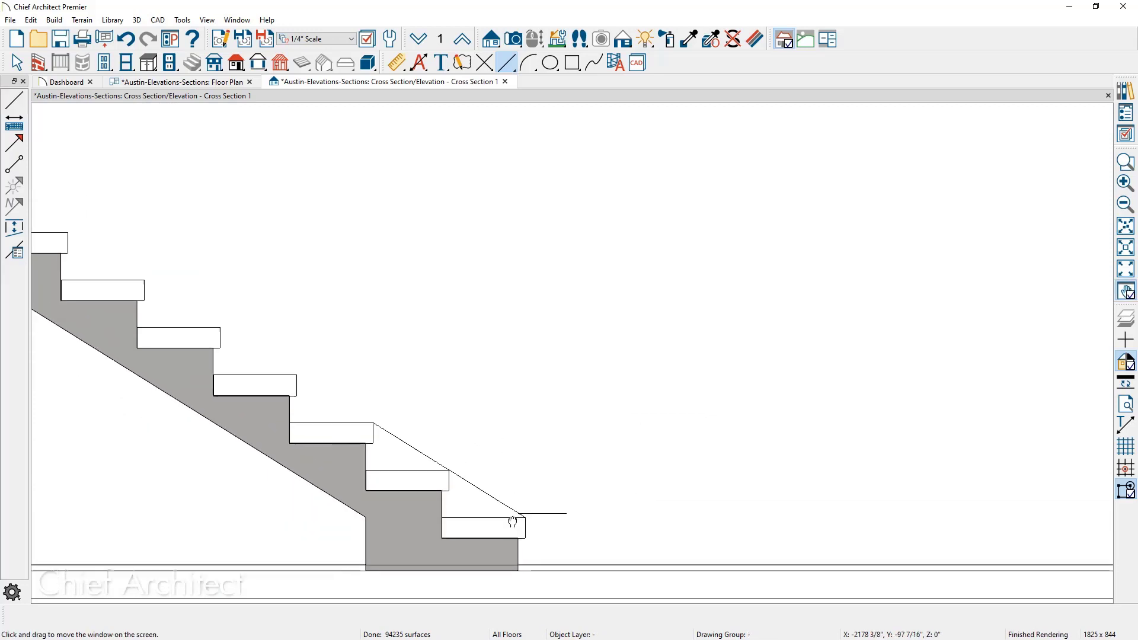
scroll(482, 460, "down", 3)
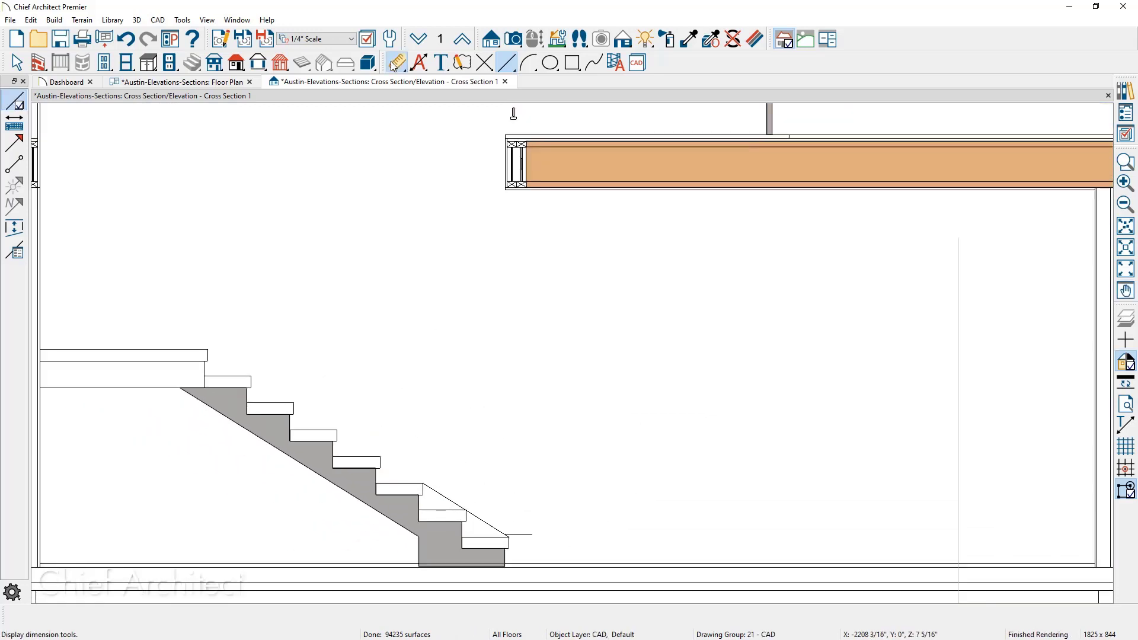
left_click(393, 64)
left_click(18, 125)
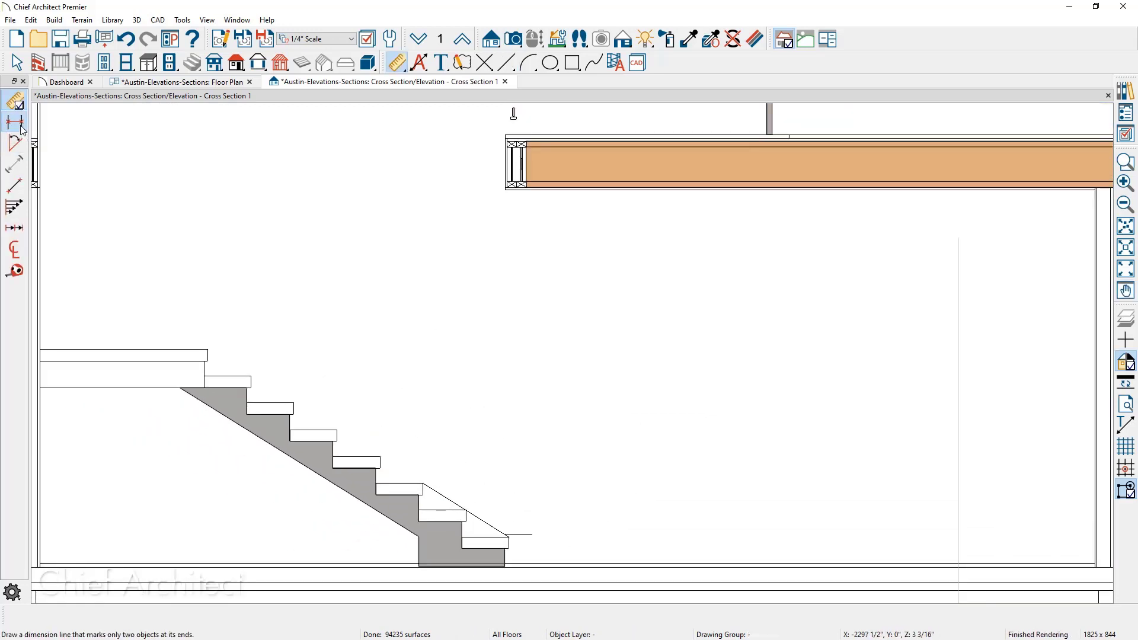
left_click_drag(520, 533, 504, 204)
key("space")
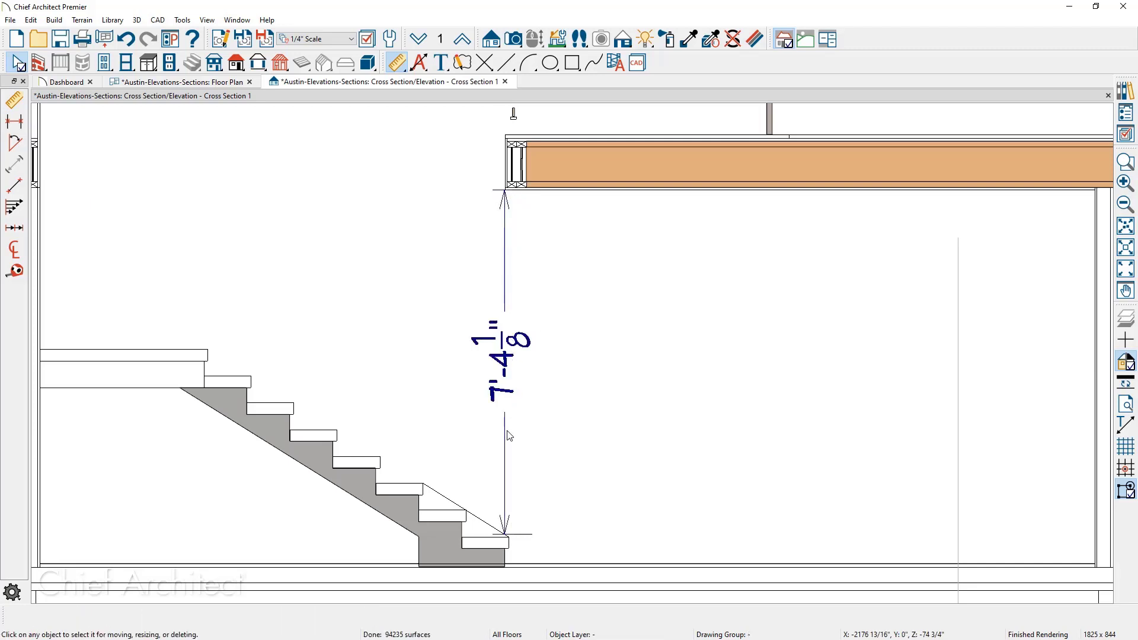
In the floor plan, open the S1 cross section camera's specification and rename it "S1, STAIR Section".
scroll(509, 436, "down", 6)
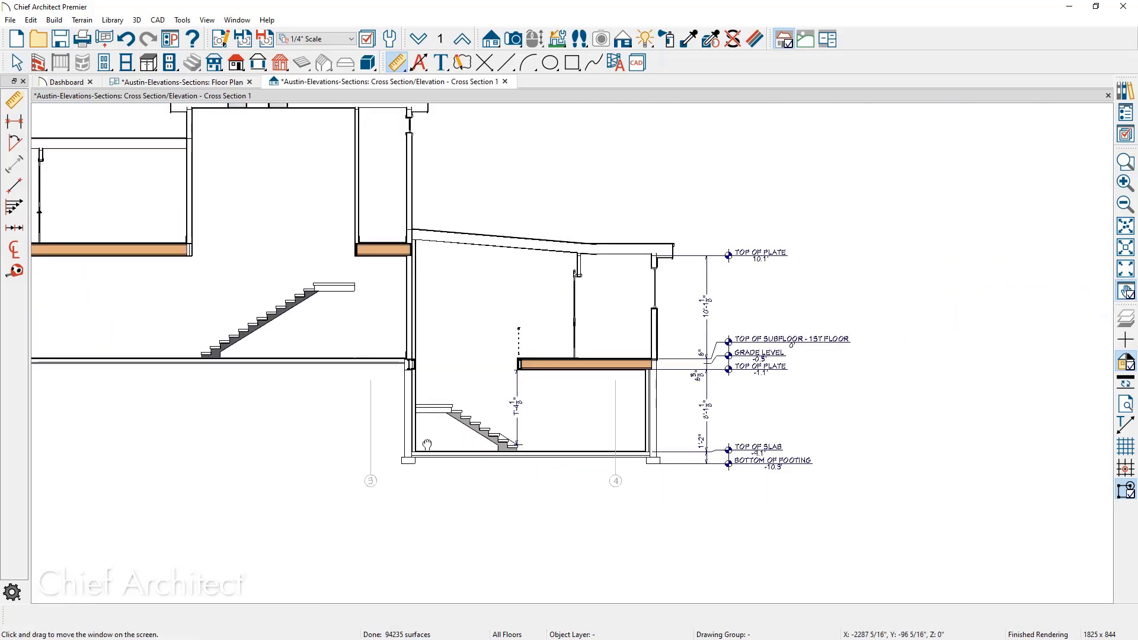
left_click_drag(427, 444, 777, 494)
key("Escape")
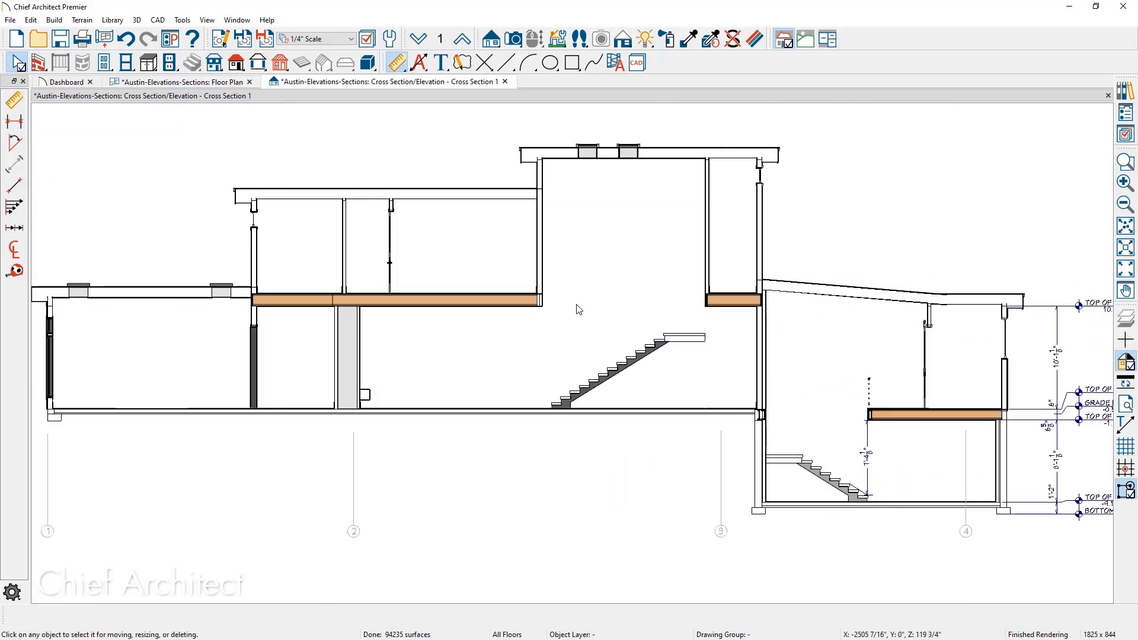
scroll(560, 409, "down", 1)
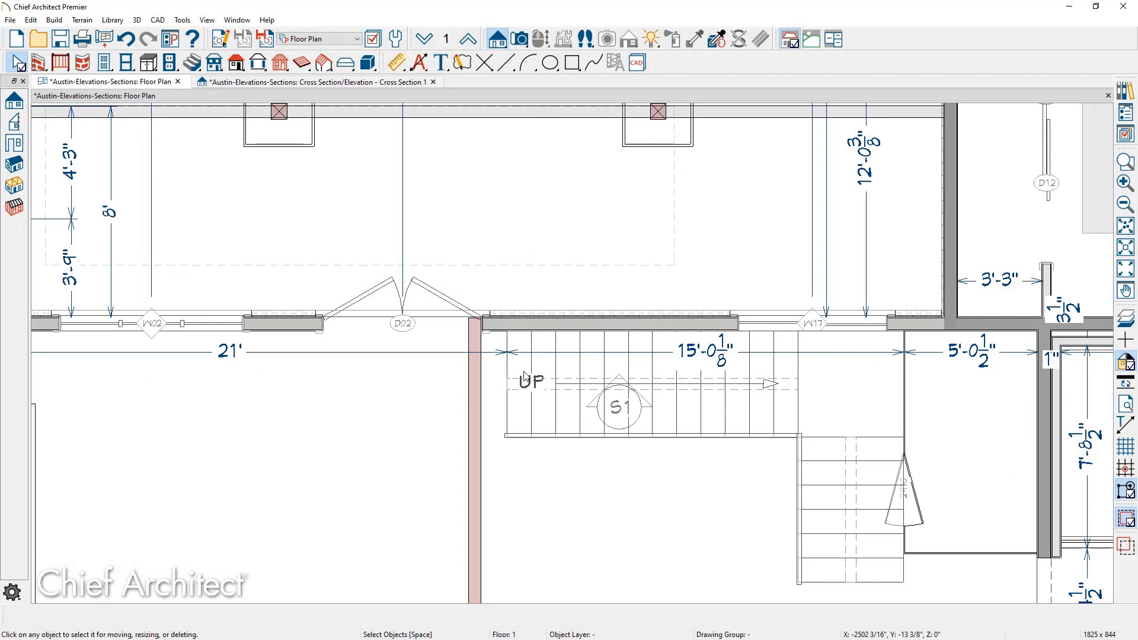
left_click(620, 410)
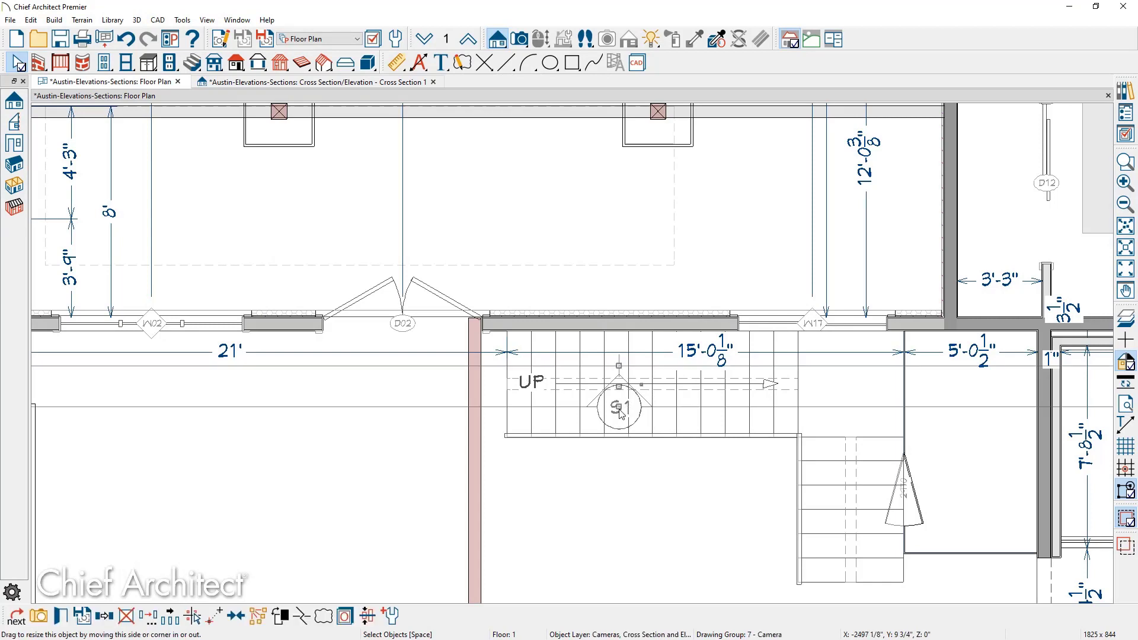
left_click(60, 620)
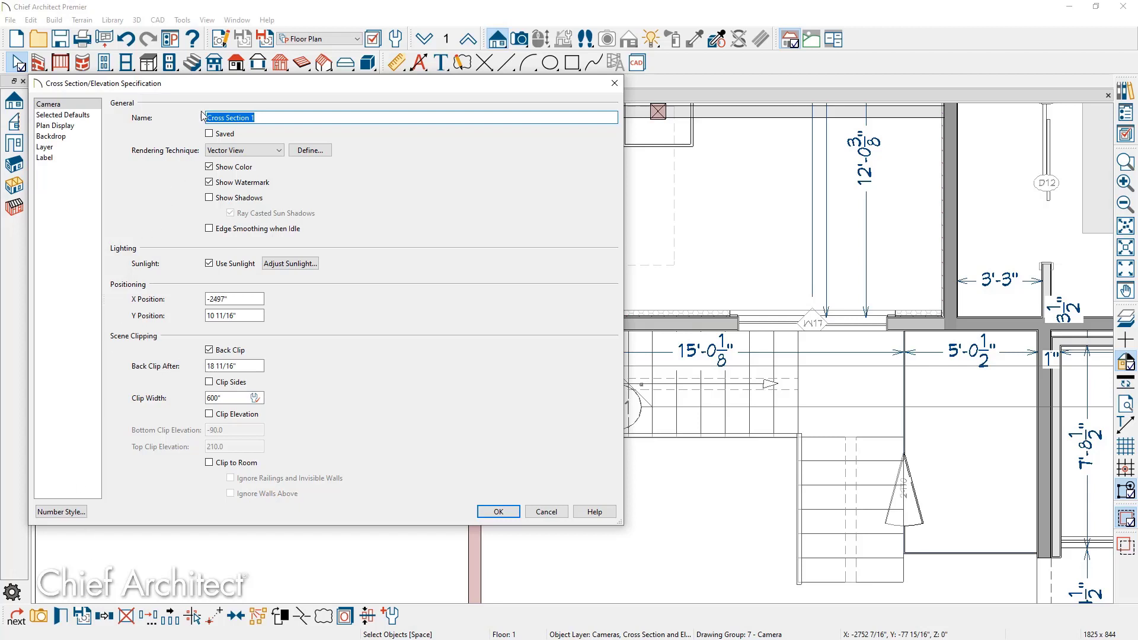
left_click(203, 117)
type("s")
key("BackSpace")
type("S1, STAIR")
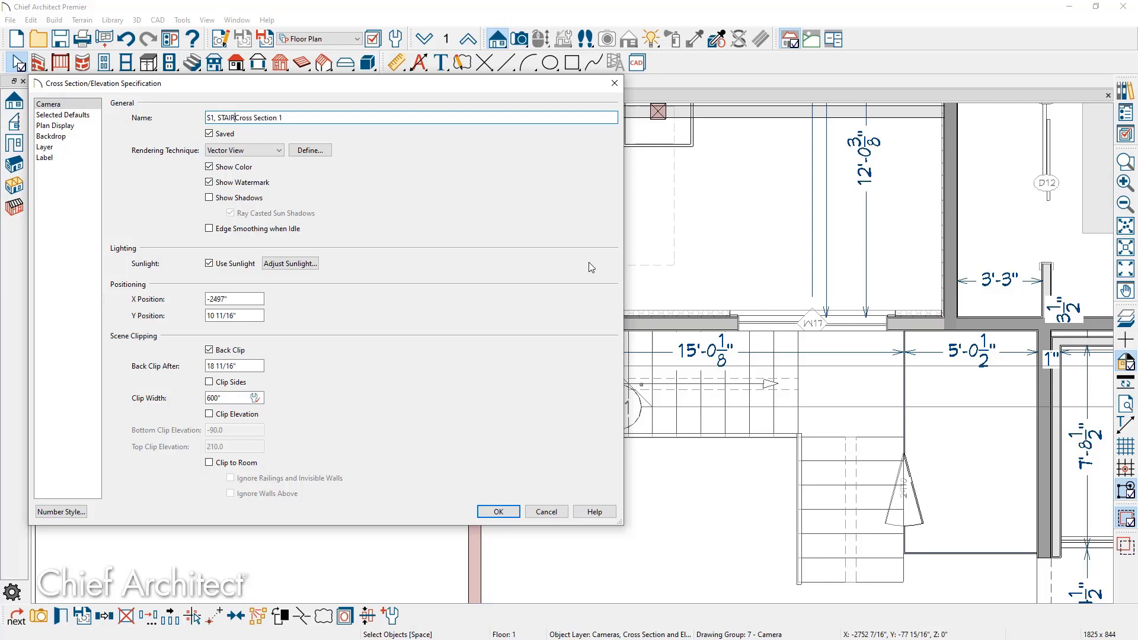
key("Delete")
key("Delete")
key("Delete")
key("Delete")
key("Delete")
key("Delete")
key("BackSpace")
Set the S1 camera's callout placement to Both Sides in its plan display settings.
left_click(84, 127)
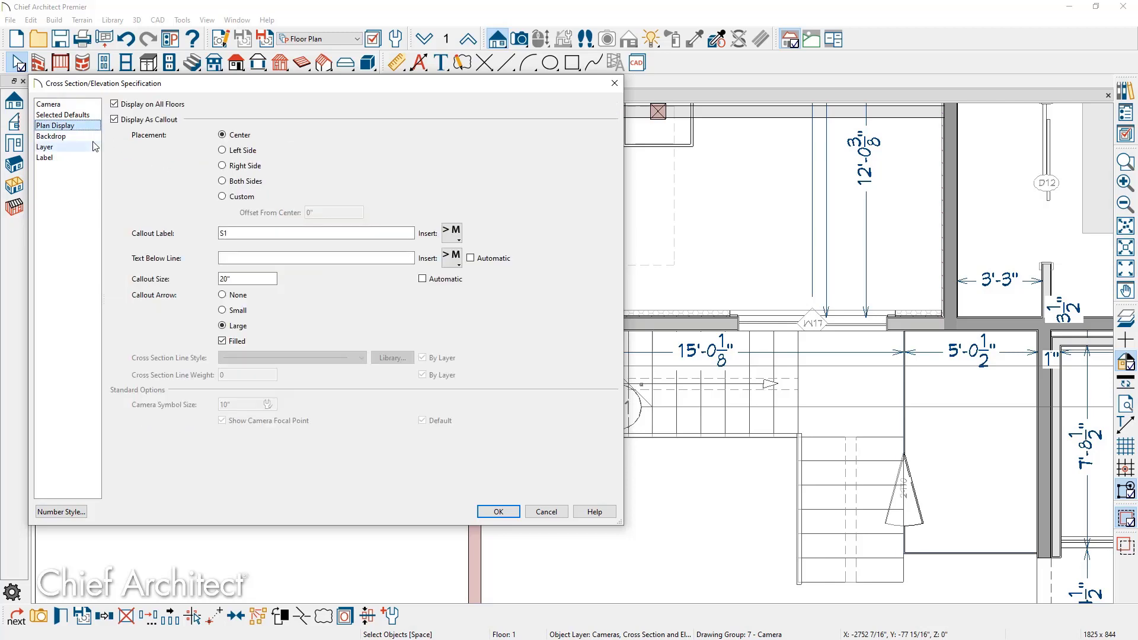
left_click(221, 183)
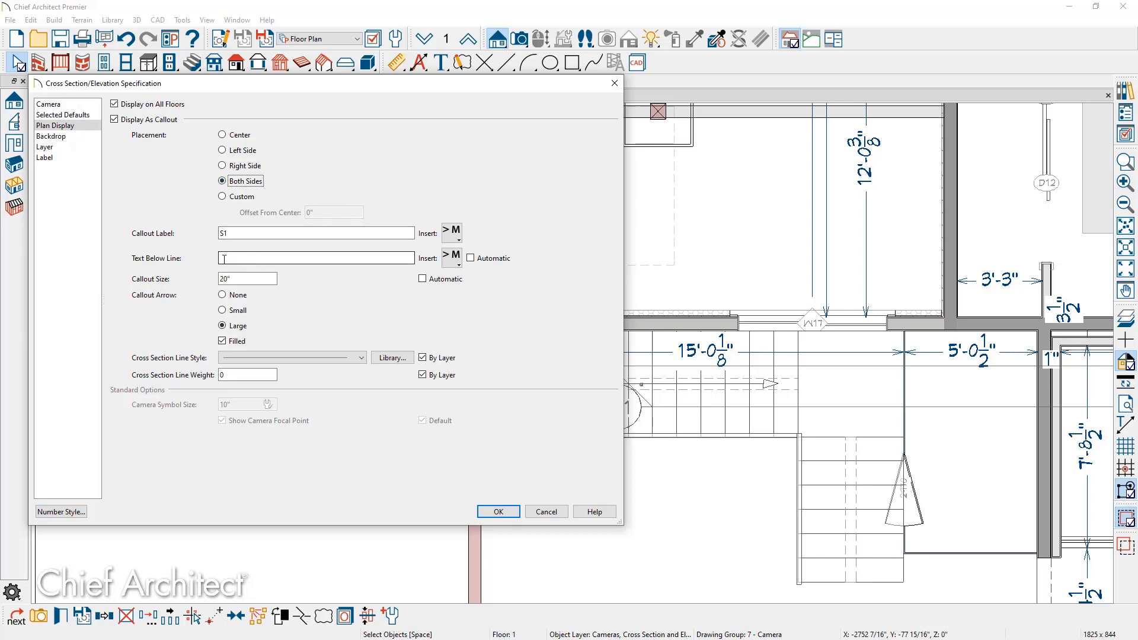
left_click(471, 259)
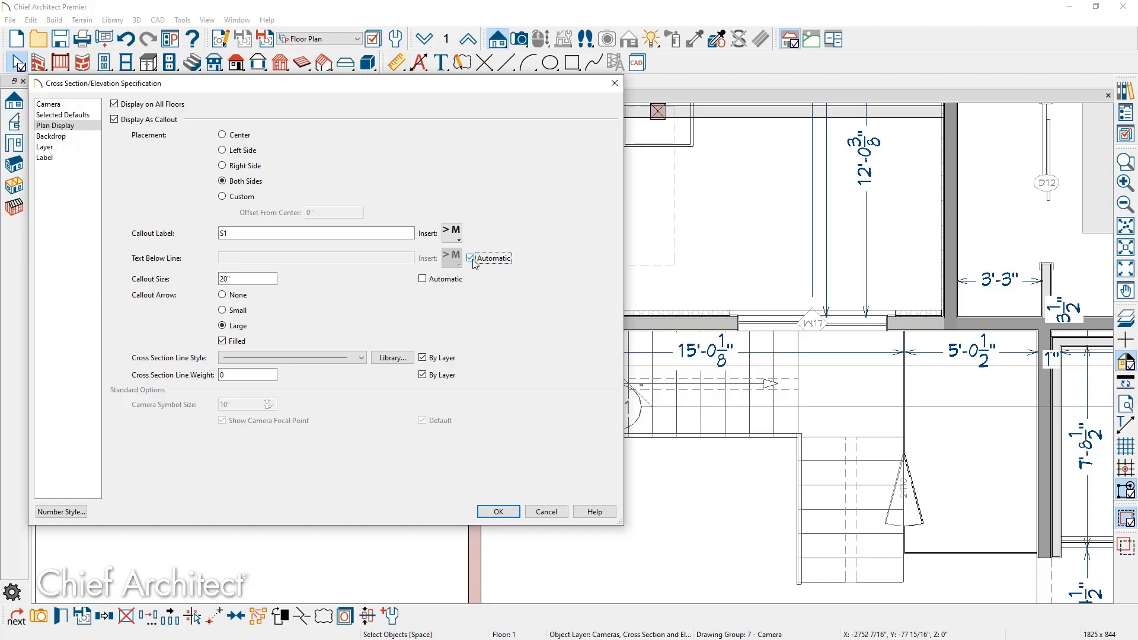
left_click(472, 259)
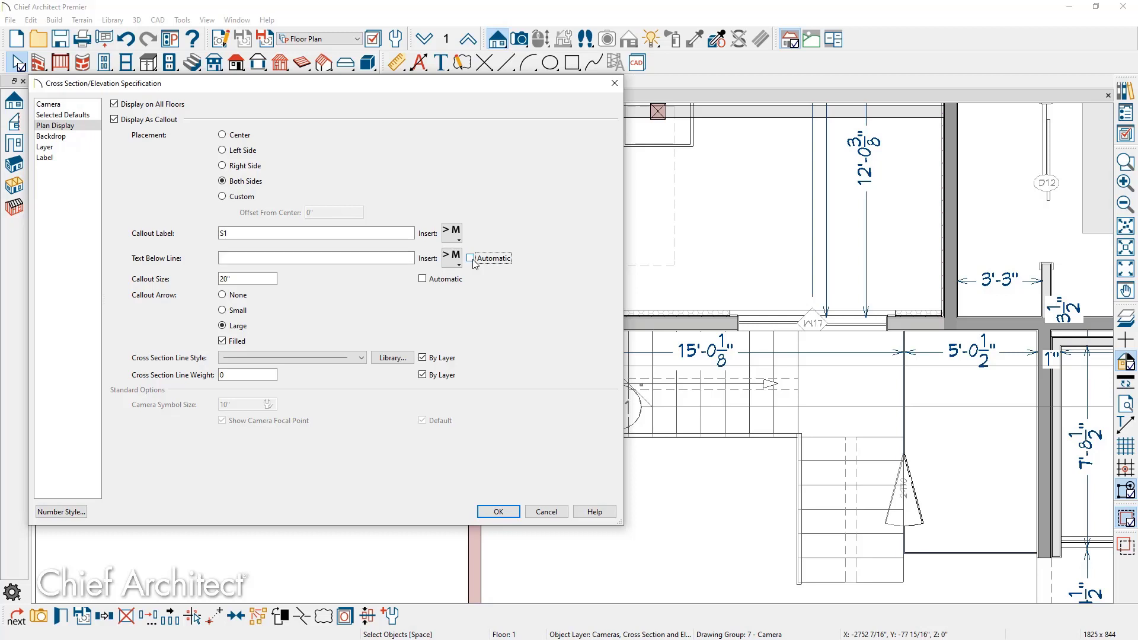
left_click(373, 256)
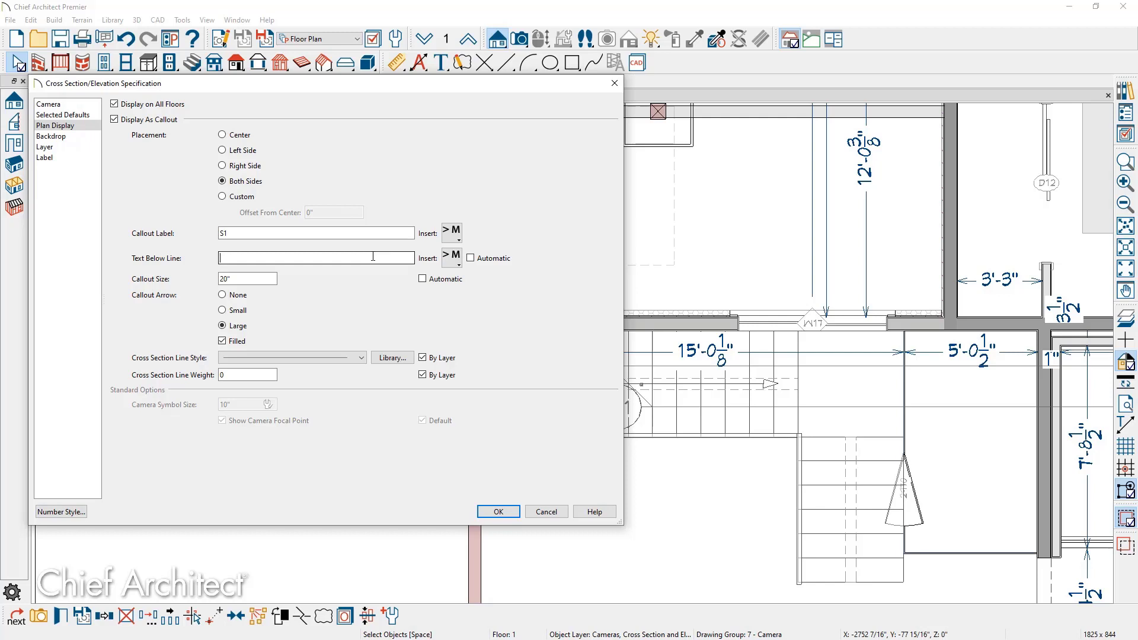
left_click(265, 280)
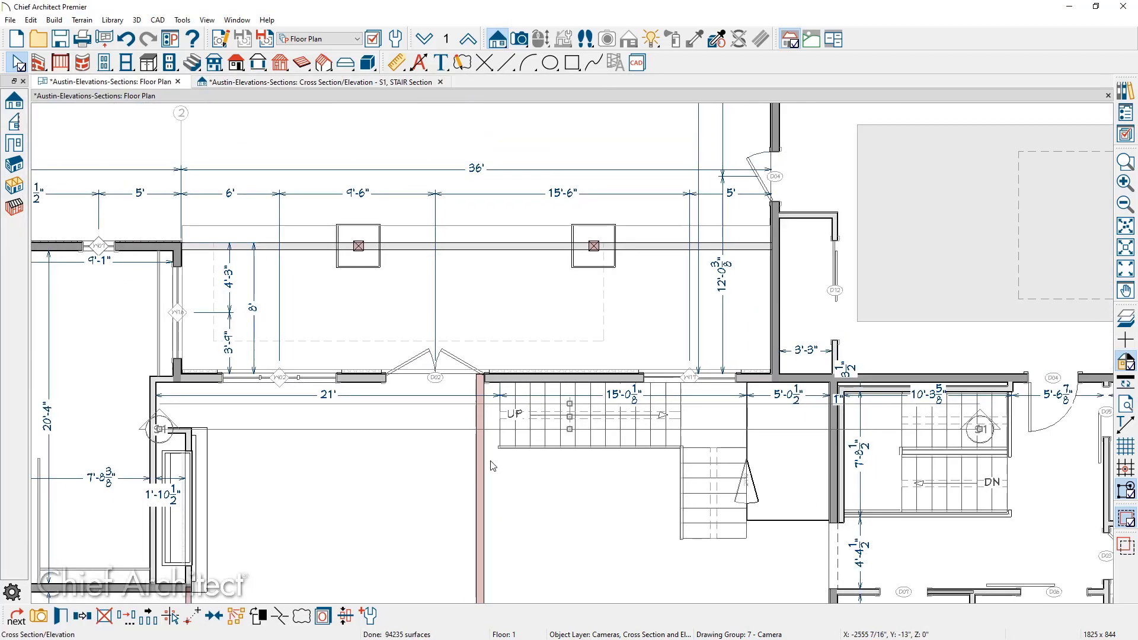
Extend the S1 section line so that its callouts sit outside the building on both sides of the plan.
scroll(490, 465, "down", 5)
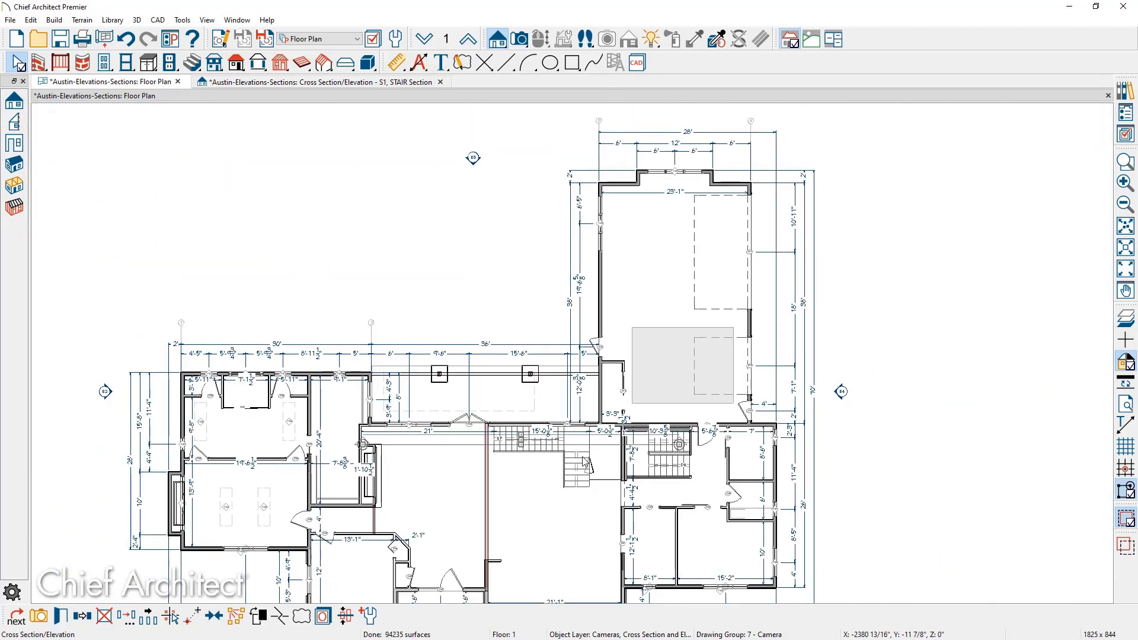
left_click_drag(680, 444, 105, 443)
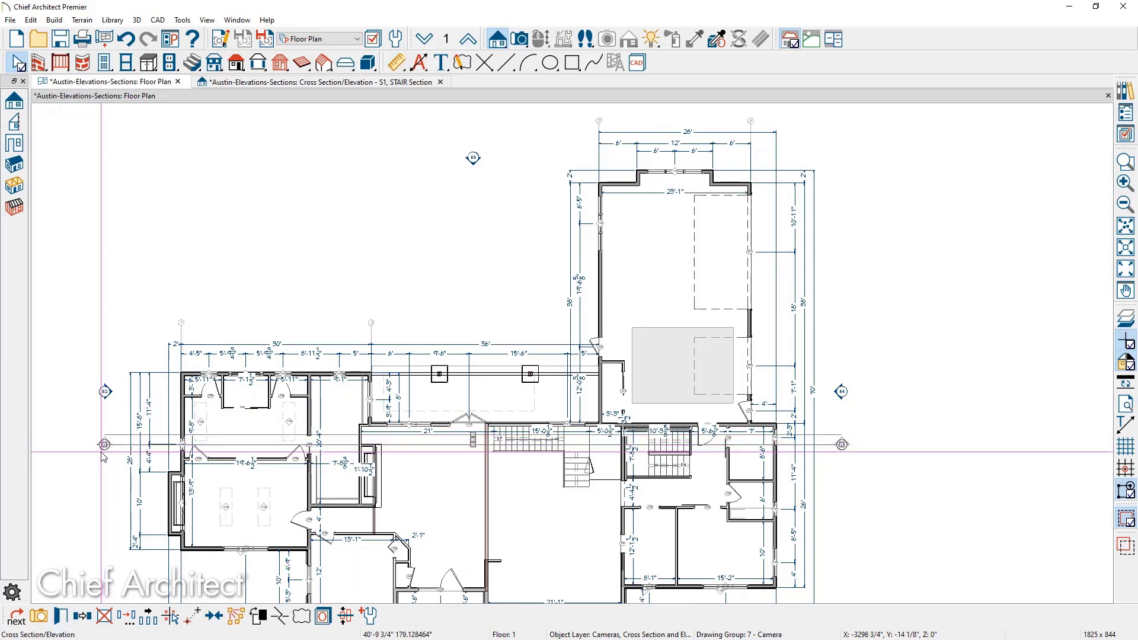
left_click(97, 472)
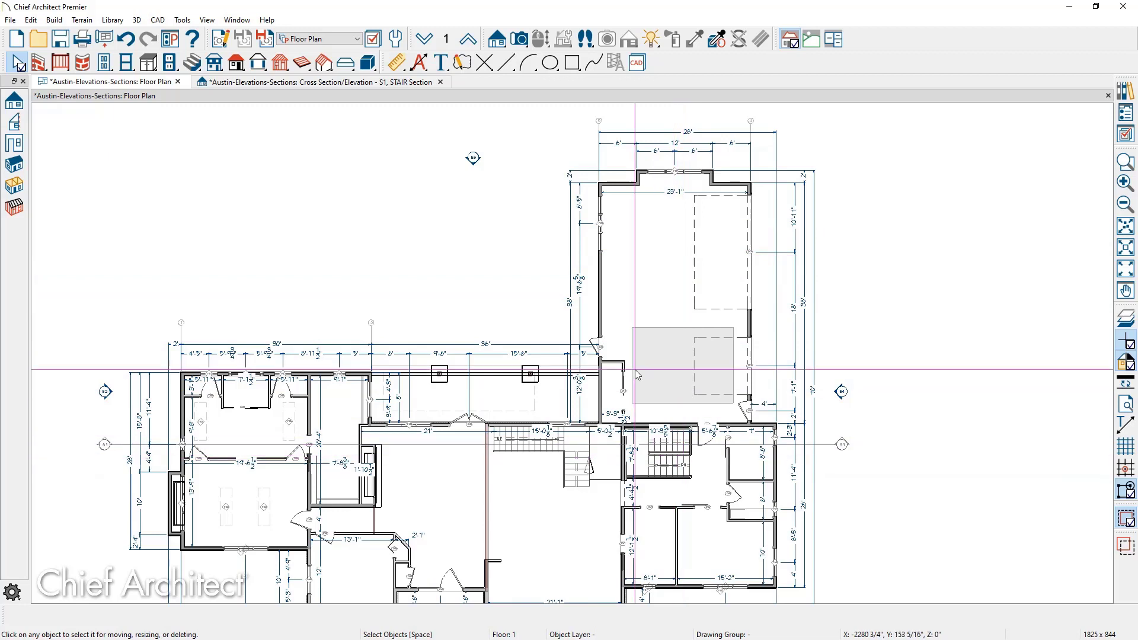
Create a back clipped cross section cutting lengthwise through the garage and the wing behind it, looking toward the plan's right side.
left_click(497, 38)
left_click(14, 121)
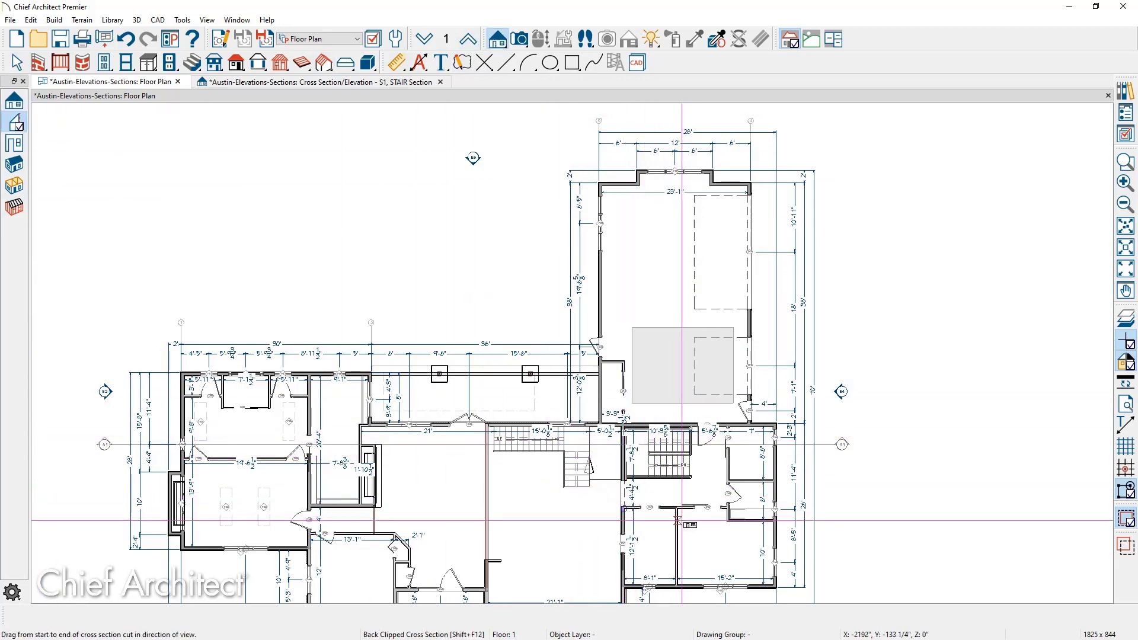
left_click_drag(683, 520, 723, 518)
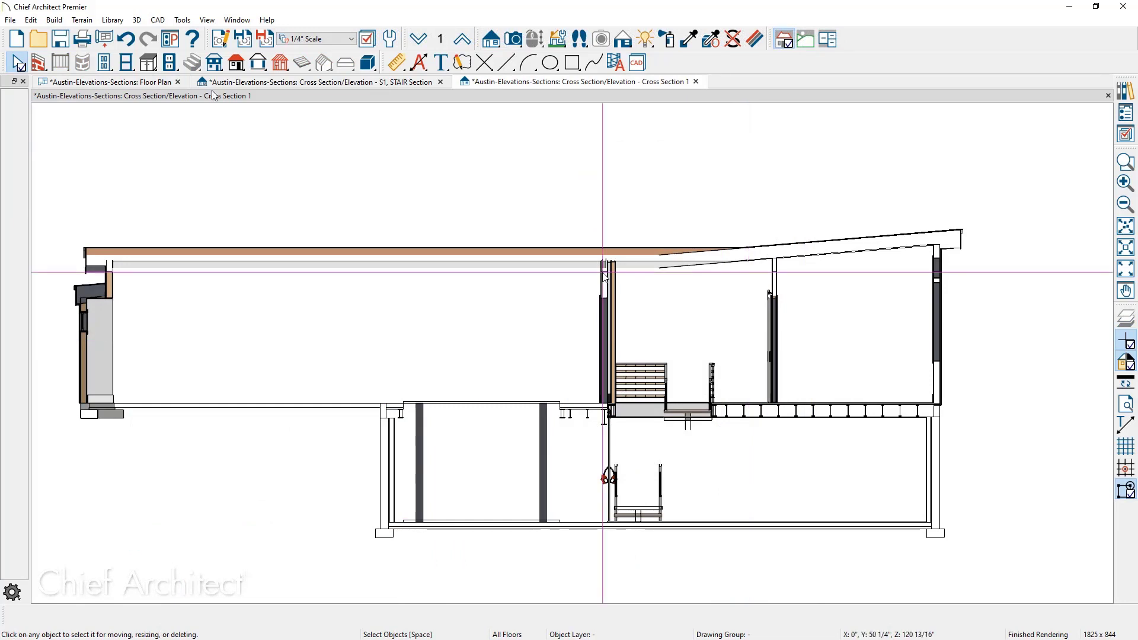
Set the new section's callout placement to Both Sides and name the camera "S2, GARAGE Section".
left_click(220, 43)
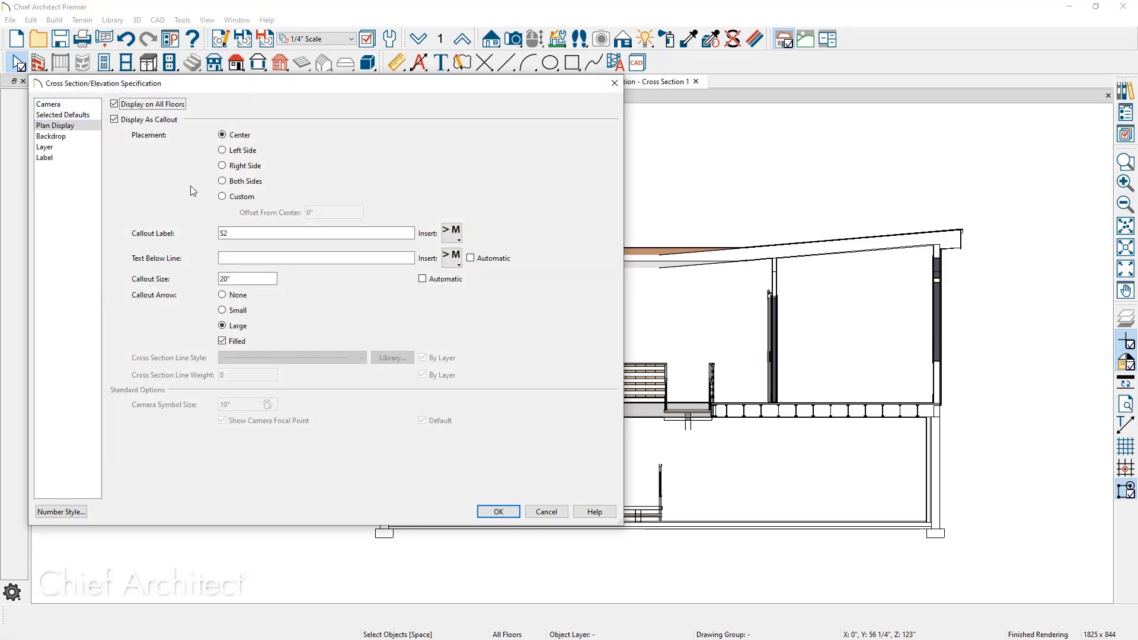
left_click(223, 181)
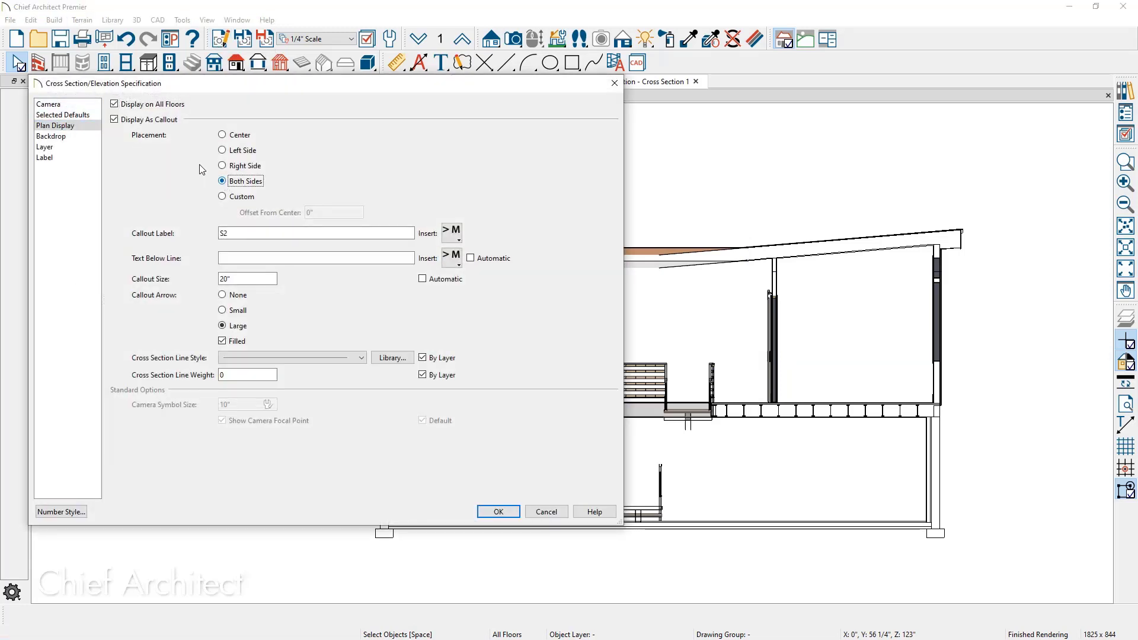
left_click(83, 106)
left_click(206, 118)
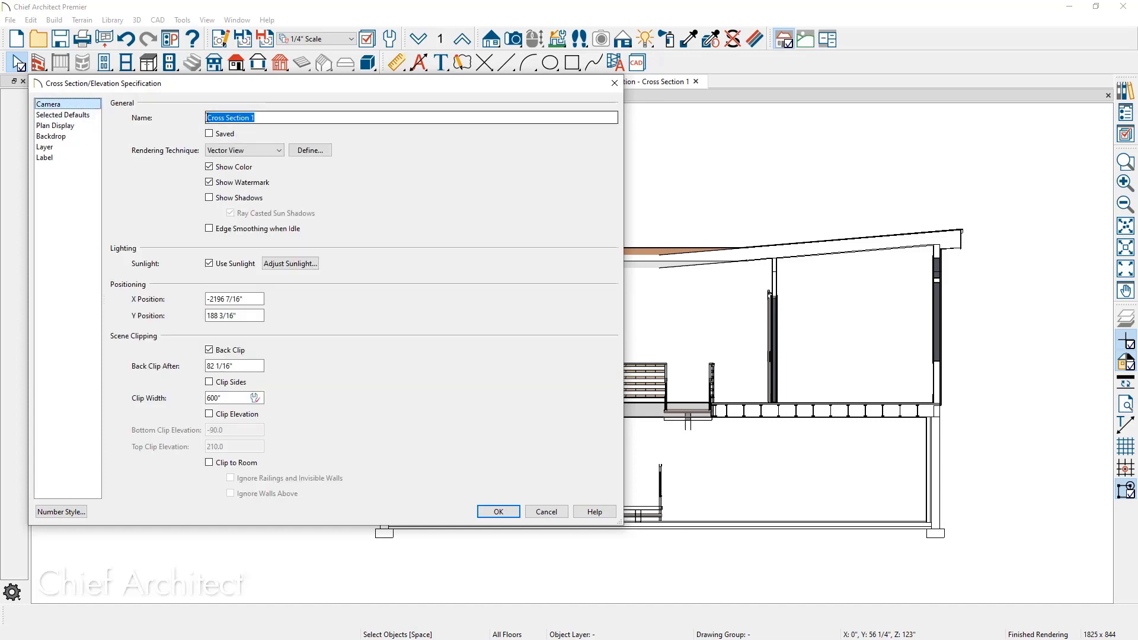
type("S2")
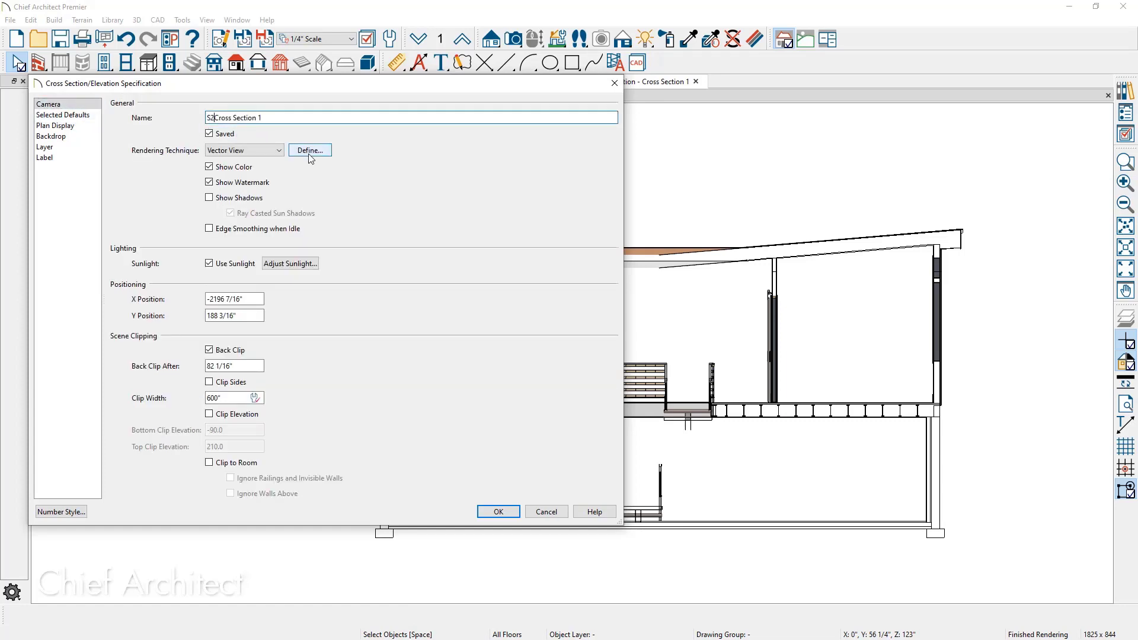
type(",")
type("ARAGE")
key("Delete")
key("Delete")
key("Delete")
key("Delete")
key("Delete")
left_click(498, 512)
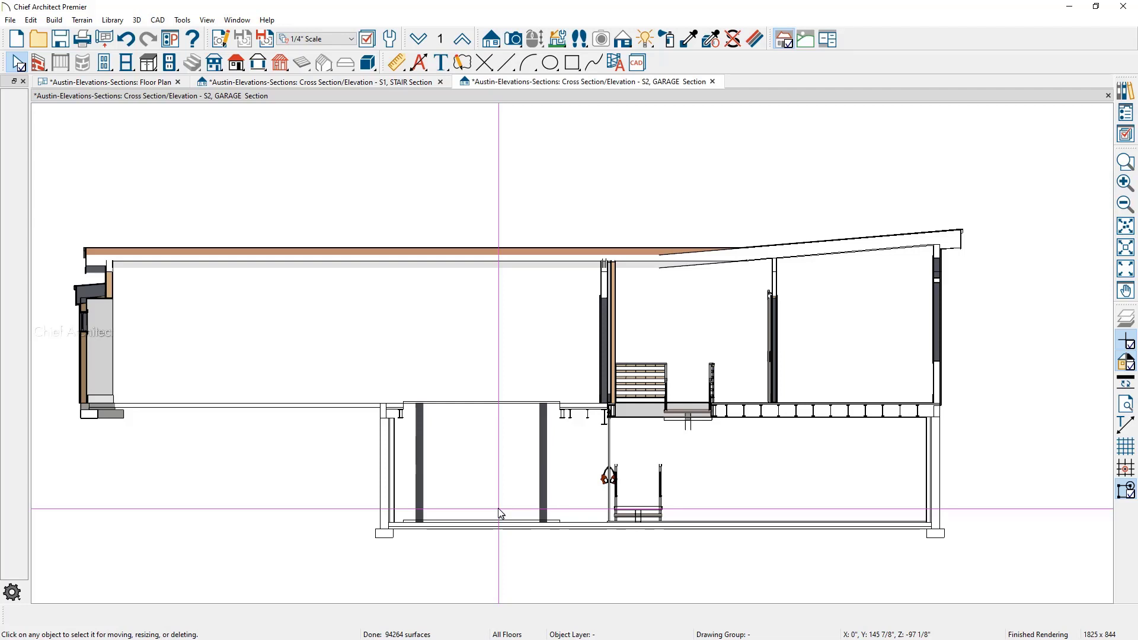
Place the Slope Indicator CAD block from the user catalog above the sloped roof in the garage section.
left_click(1127, 92)
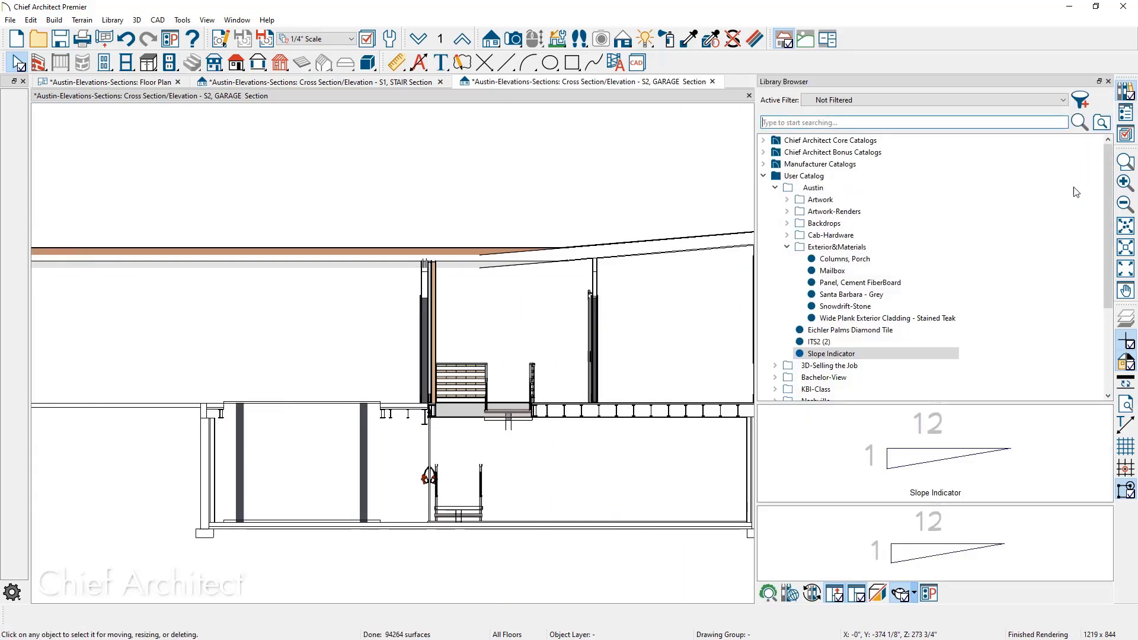
left_click(890, 354)
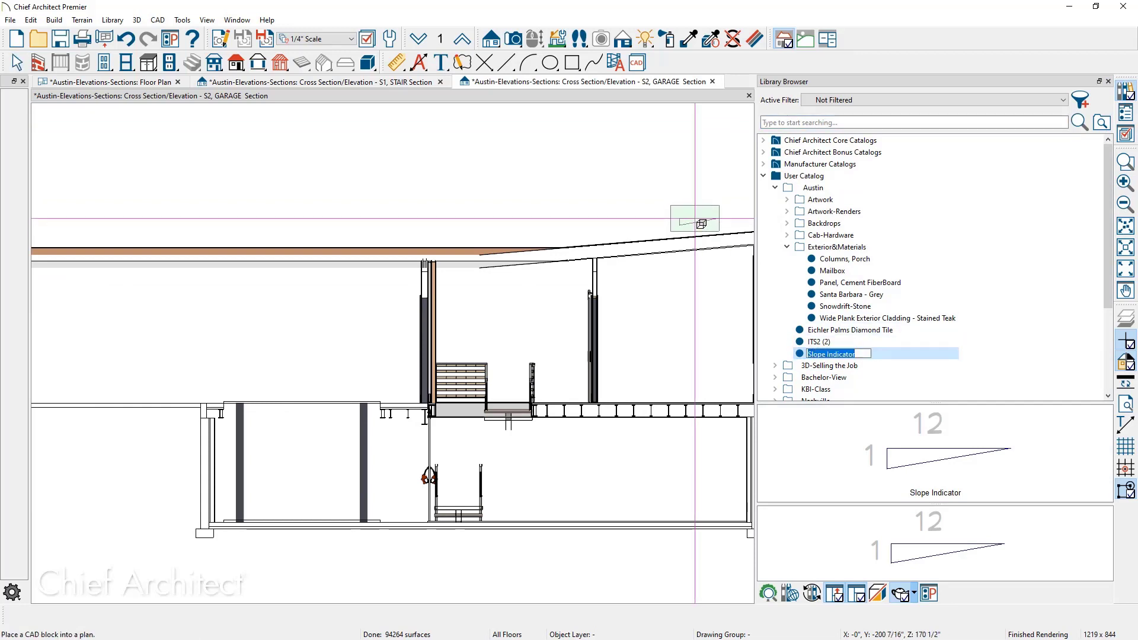
left_click(701, 223)
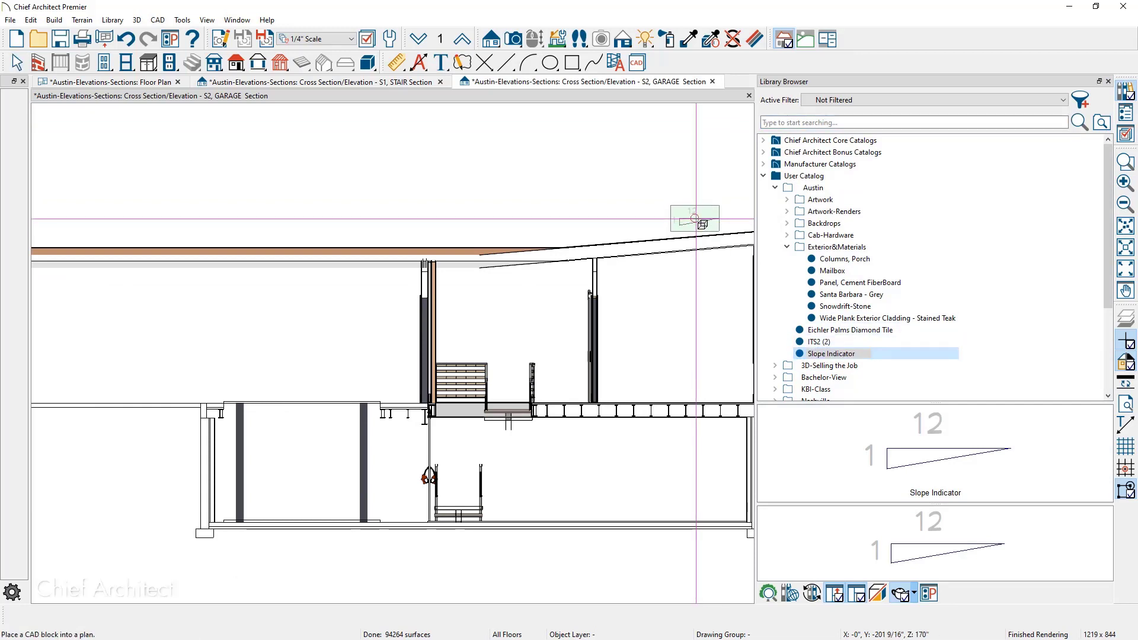
left_click(1108, 81)
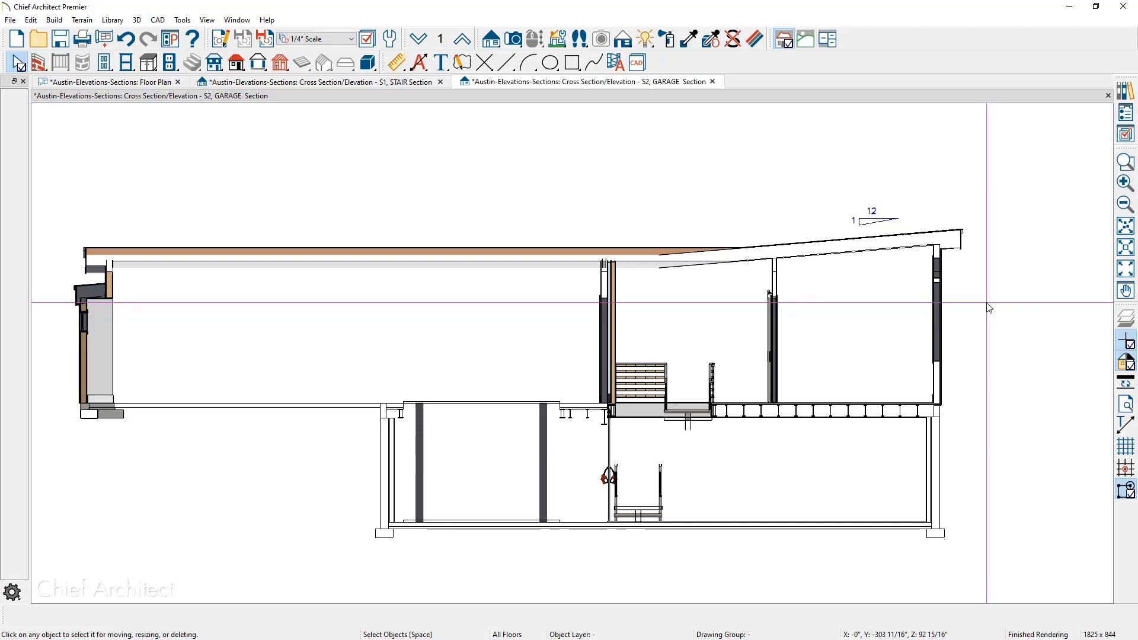
Add a leader note reading "CEILING FORMED FROM ROOF" that points to the sloped ceiling in the garage section.
left_click(441, 62)
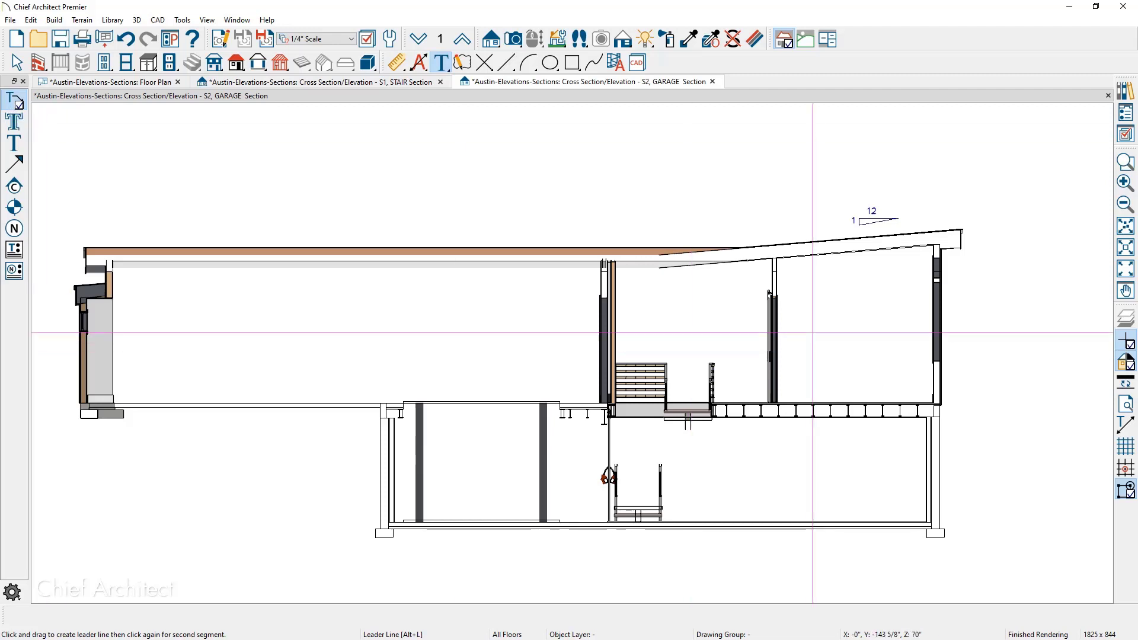
scroll(882, 275, "up", 5)
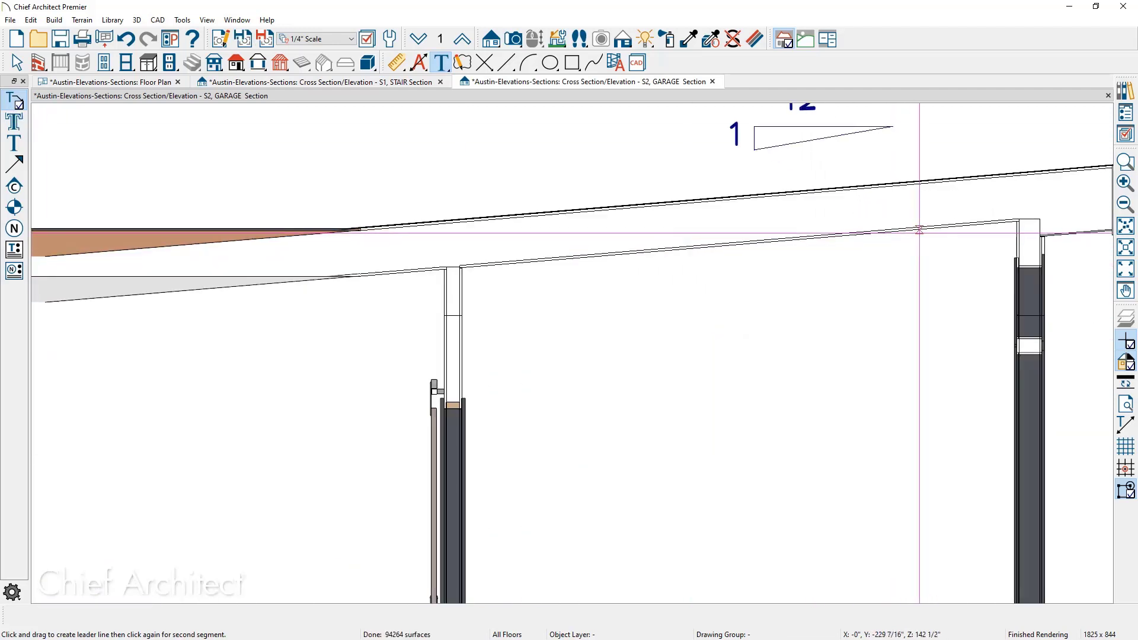
left_click_drag(918, 230, 874, 308)
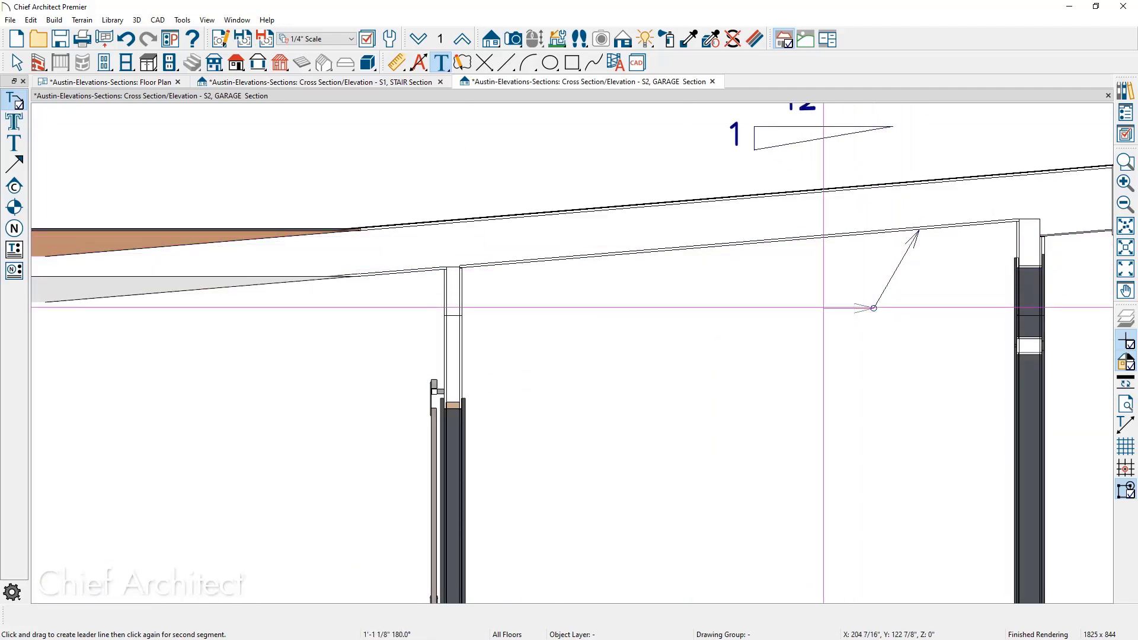
left_click(823, 308)
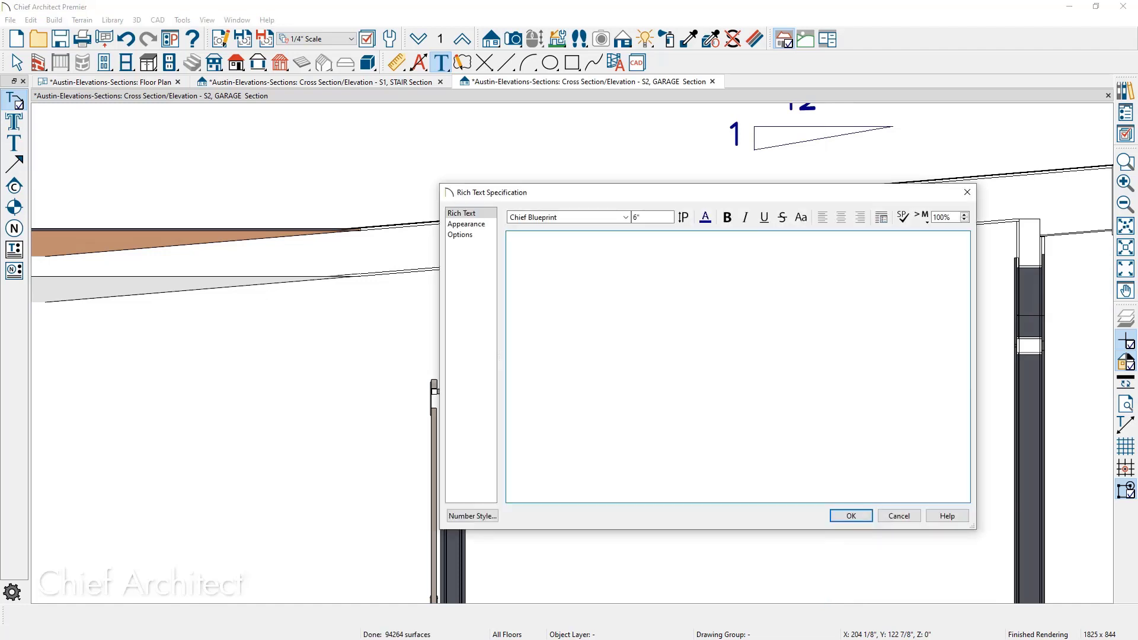
type("CEILING FORMED FROM")
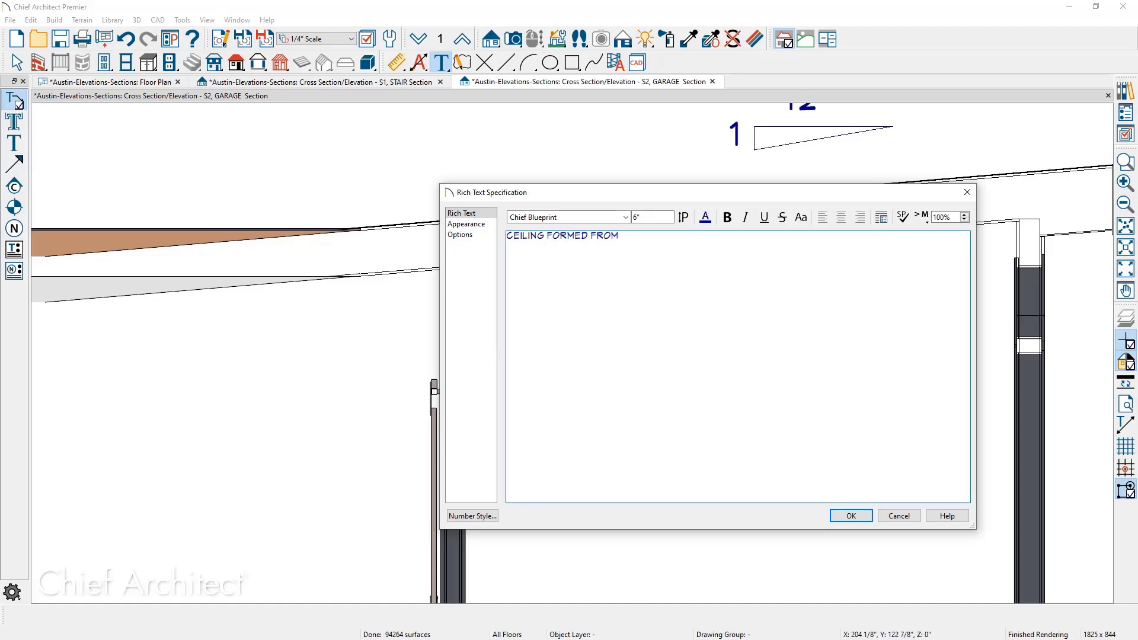
type(" ROOF")
left_click(850, 516)
scroll(841, 493, "down", 1)
key("Escape")
scroll(841, 494, "down", 1)
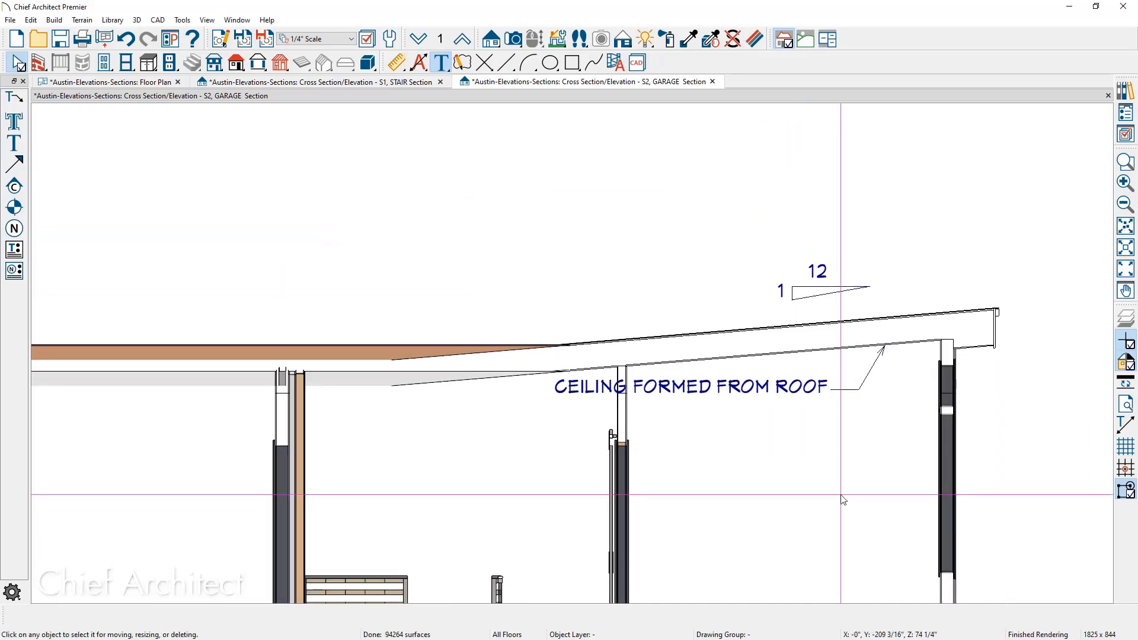
Draw a narrow rectangular polyline as wide as the first car elevator post, extending down from the lower slab into the ground.
middle_click_drag(838, 478, 838, 292)
scroll(925, 283, "down", 1)
scroll(923, 278, "down", 3)
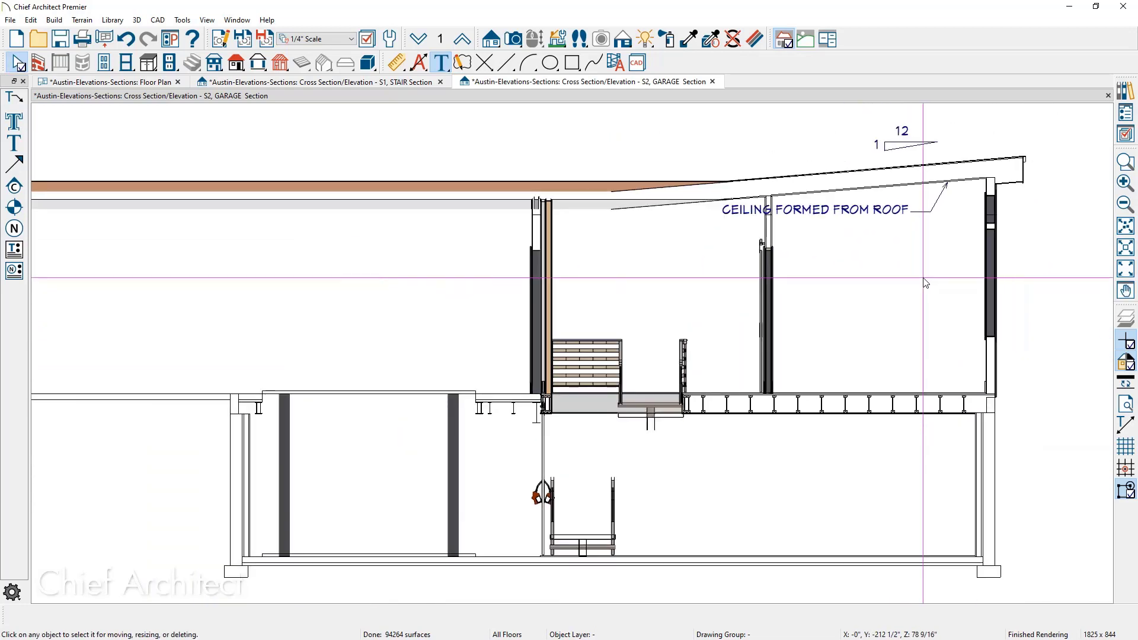
middle_click_drag(781, 391, 876, 282)
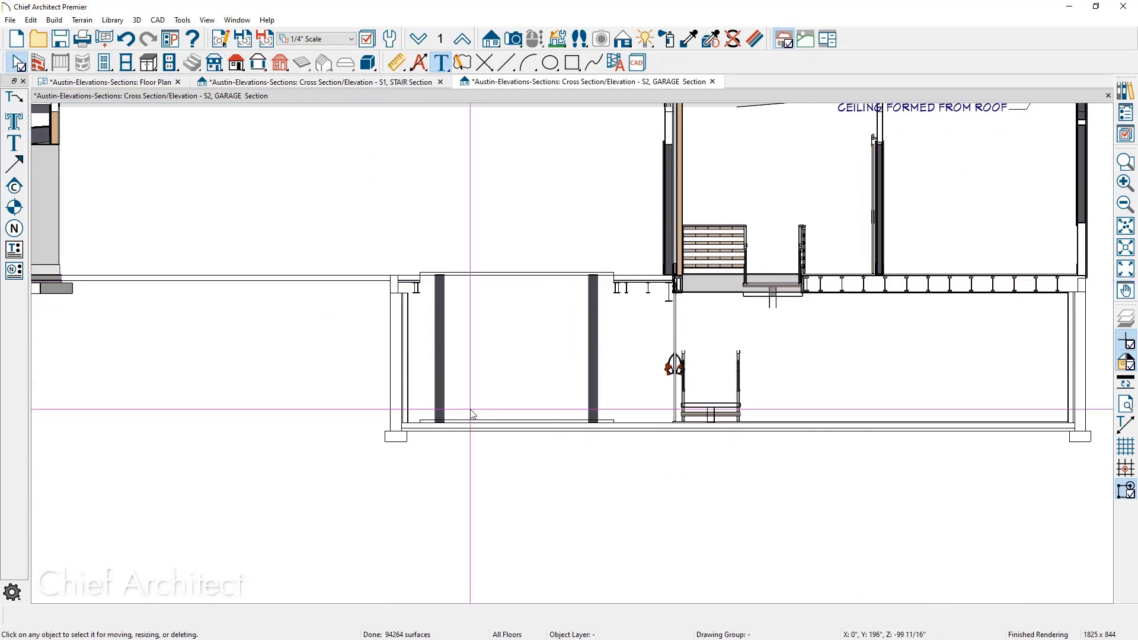
scroll(438, 452, "up", 2)
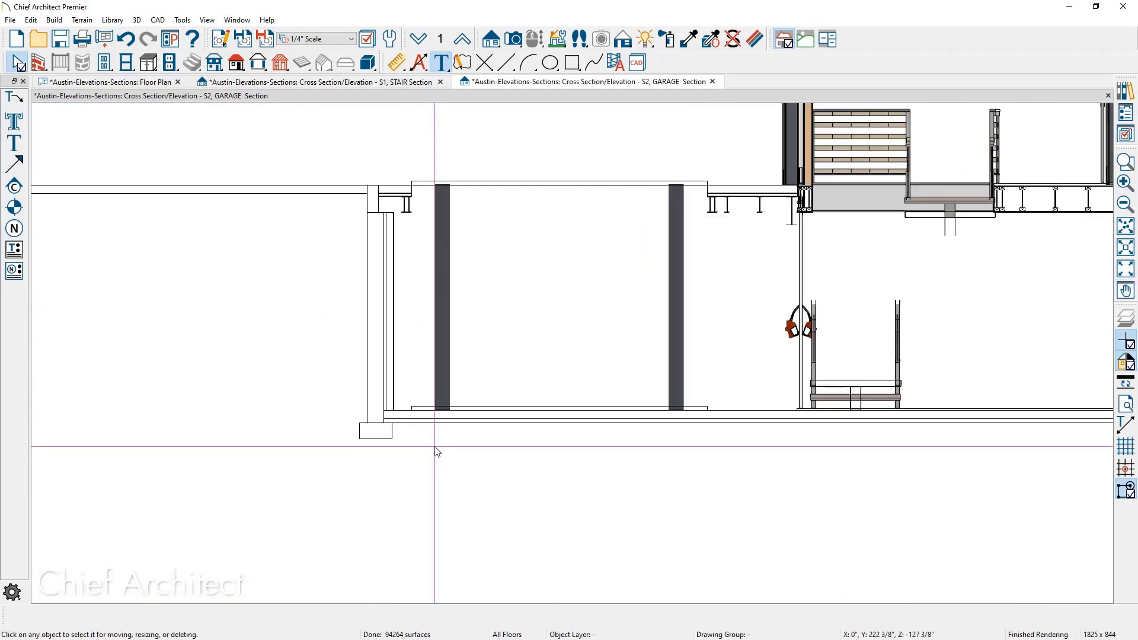
middle_click_drag(439, 452, 438, 394)
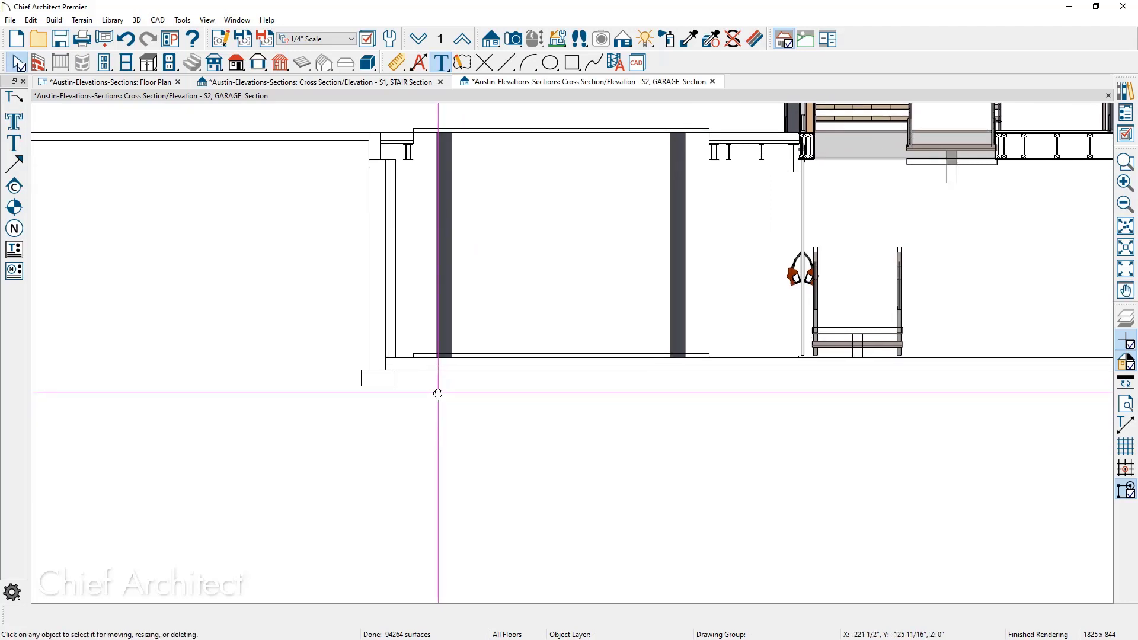
left_click(572, 63)
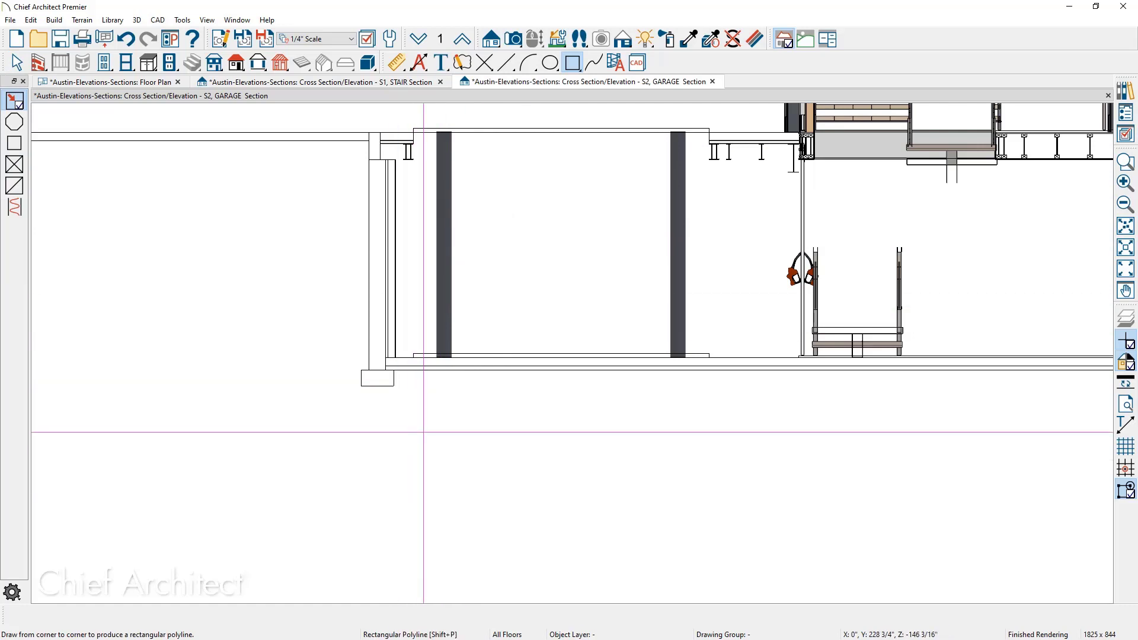
middle_click_drag(429, 427, 436, 368)
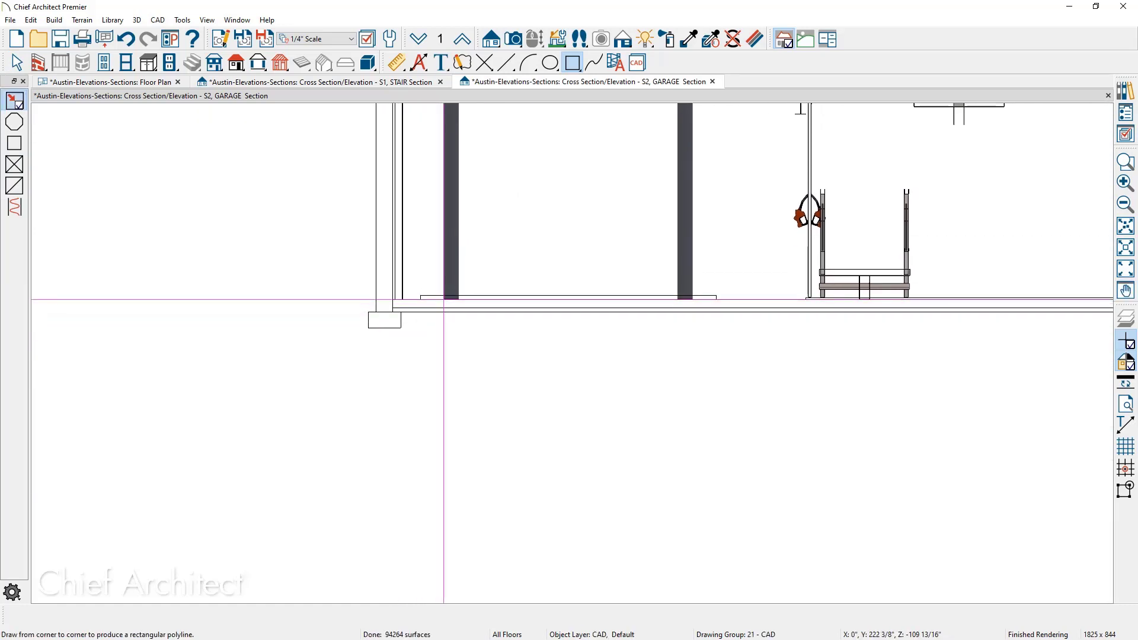
left_click_drag(444, 299, 458, 509)
key("space")
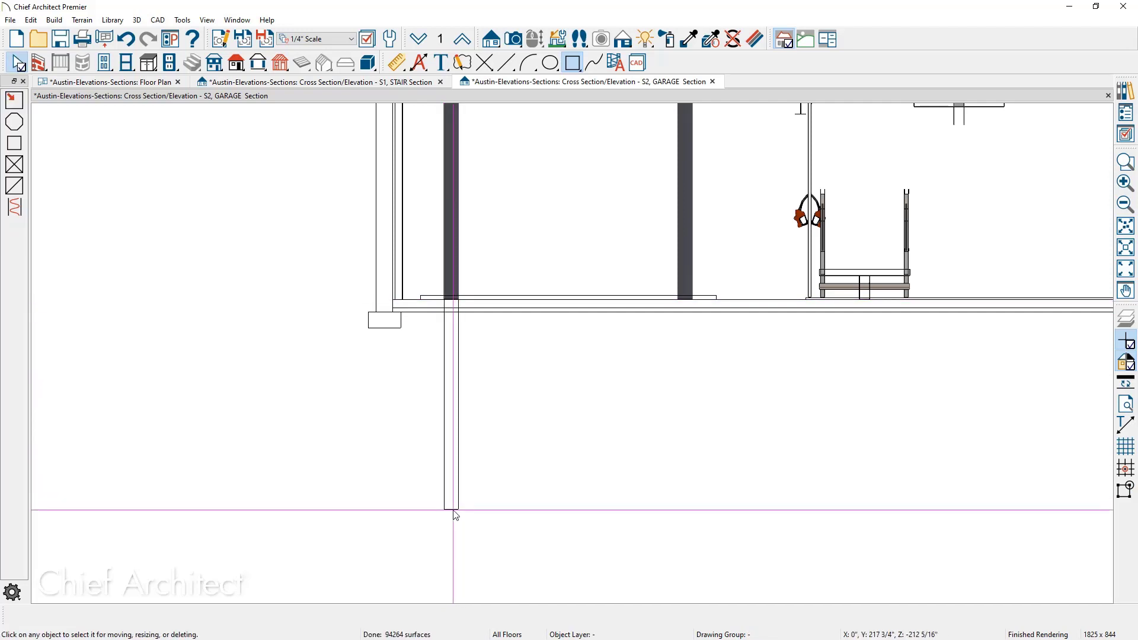
Draw a wider rectangular polyline centered beneath the underground post as its footing.
left_click(572, 62)
scroll(409, 524, "up", 3)
left_click_drag(425, 492, 549, 546)
key("space")
Change the line style of both the underground post and footing polylines to dashed.
left_click(524, 491)
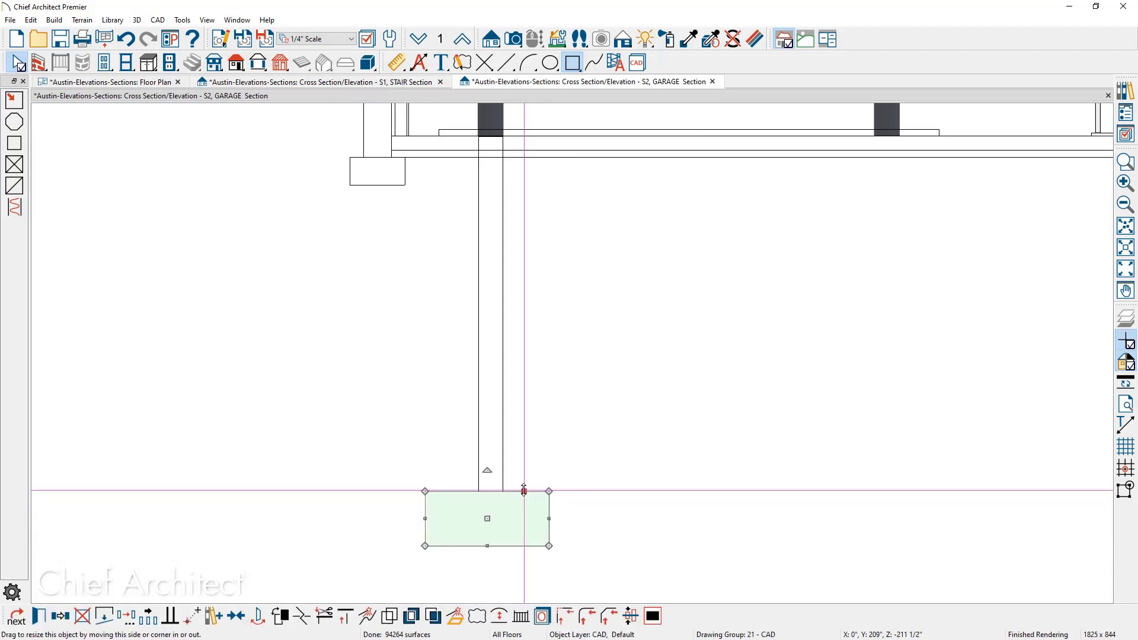
left_click(505, 480, "shift")
double_click(507, 482)
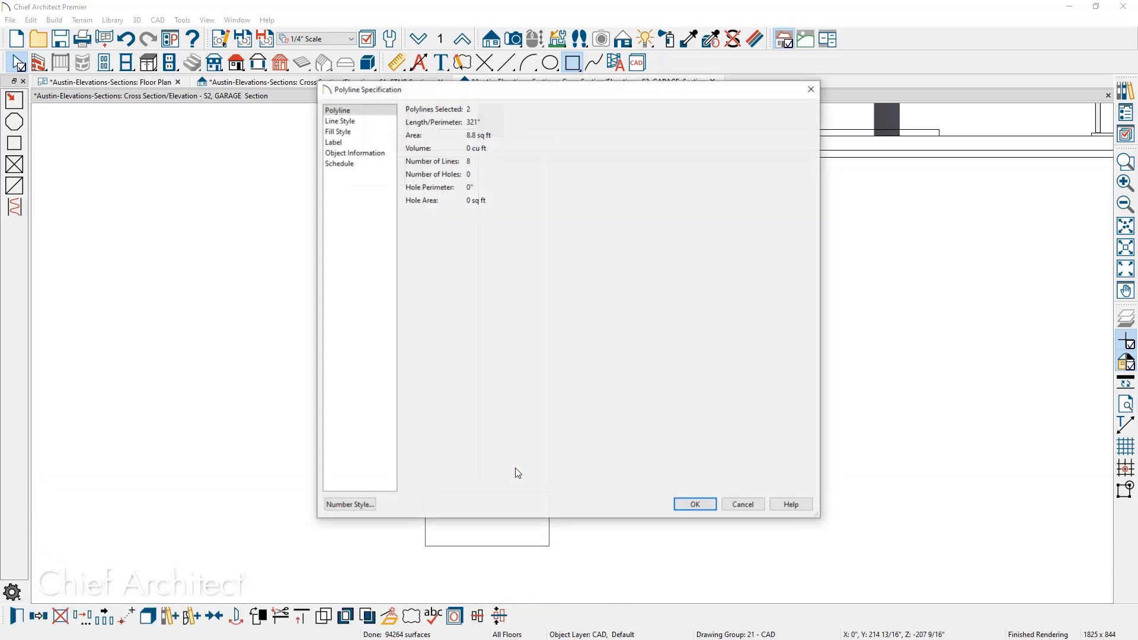
left_click(338, 121)
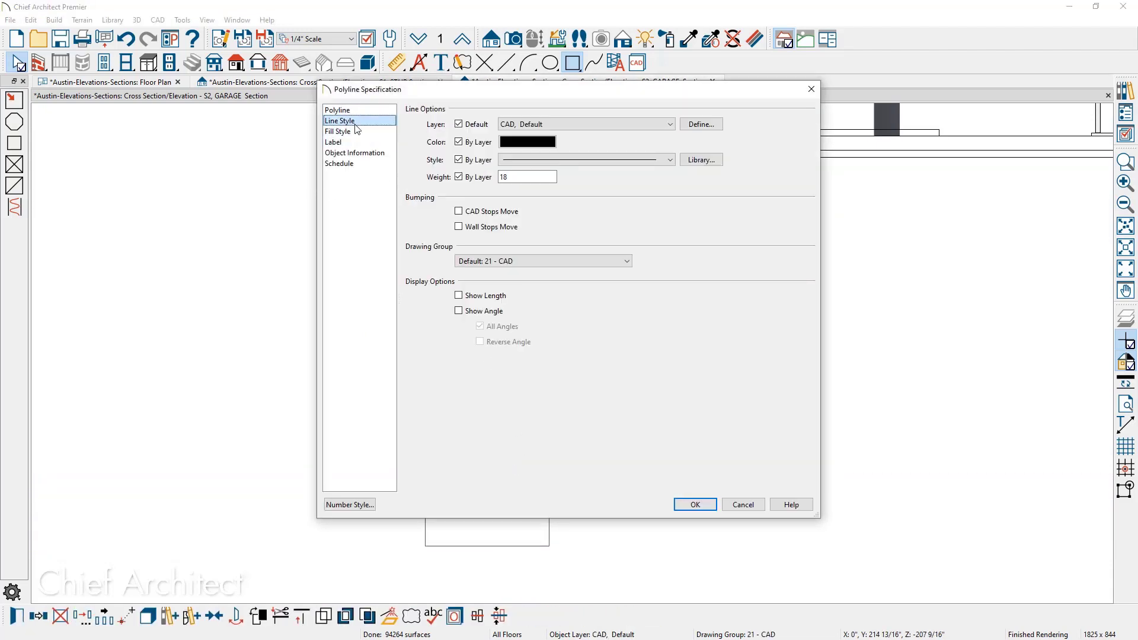
left_click(522, 160)
left_click(526, 180)
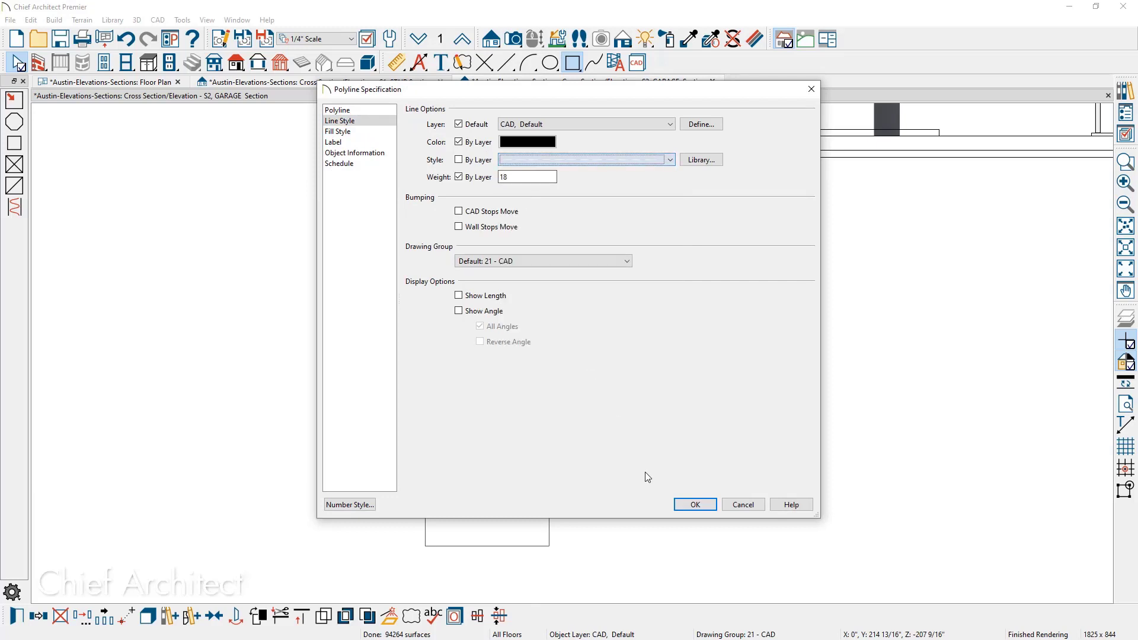
left_click(695, 504)
Copy the dashed post and footing together to beneath the second car elevator post.
scroll(527, 415, "down", 3)
left_click(526, 412)
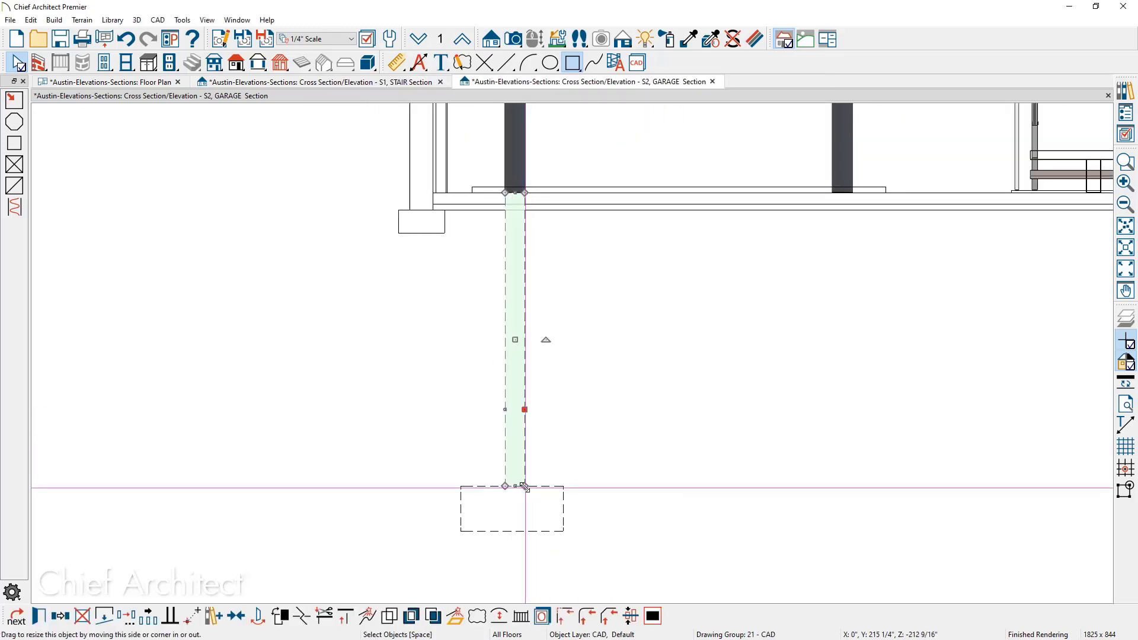
left_click(534, 489, "shift")
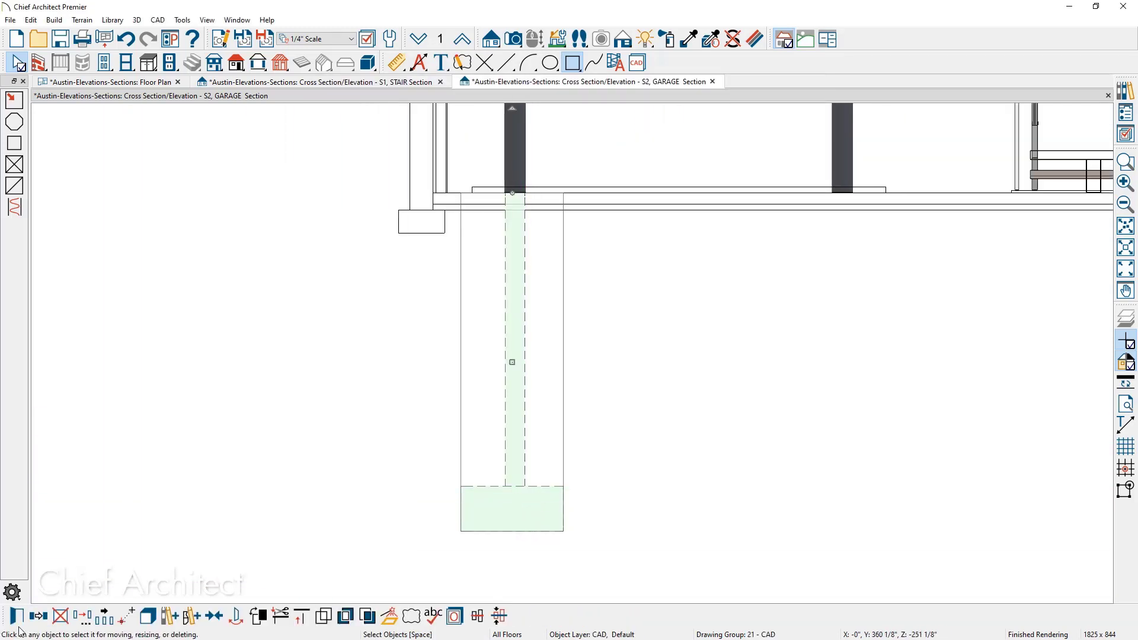
left_click(38, 616)
left_click_drag(514, 363, 842, 357)
left_click(766, 299)
Add a leader note reading "CAR ELEVATOR, SEE MFG. SPECS" that points to the first dashed post.
left_click(441, 63)
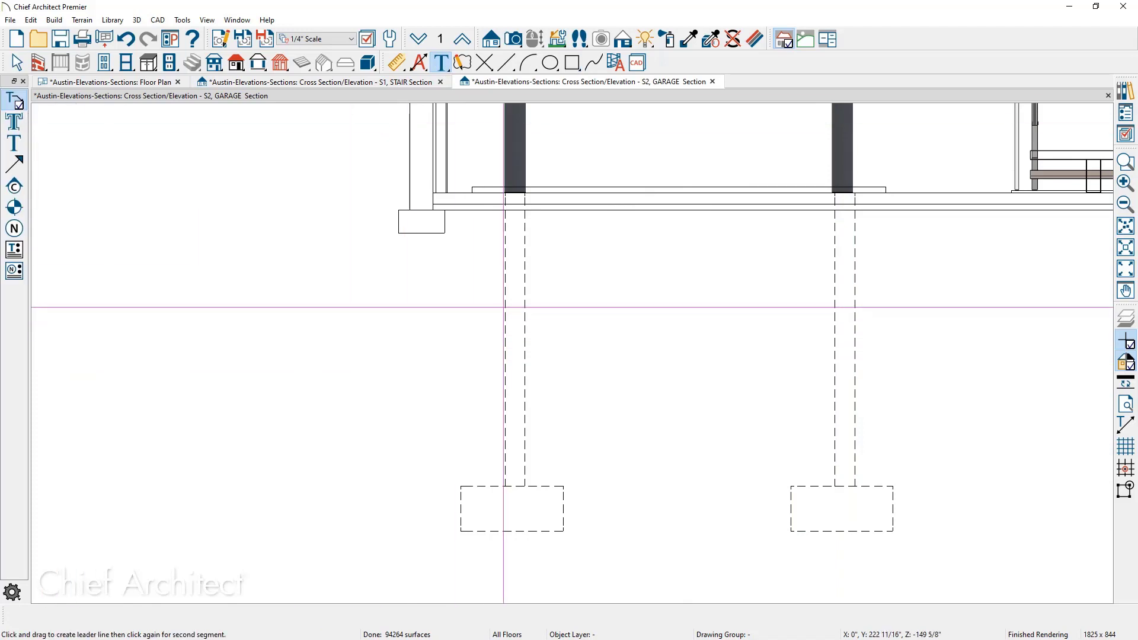
left_click_drag(505, 302, 378, 373)
left_click(293, 374)
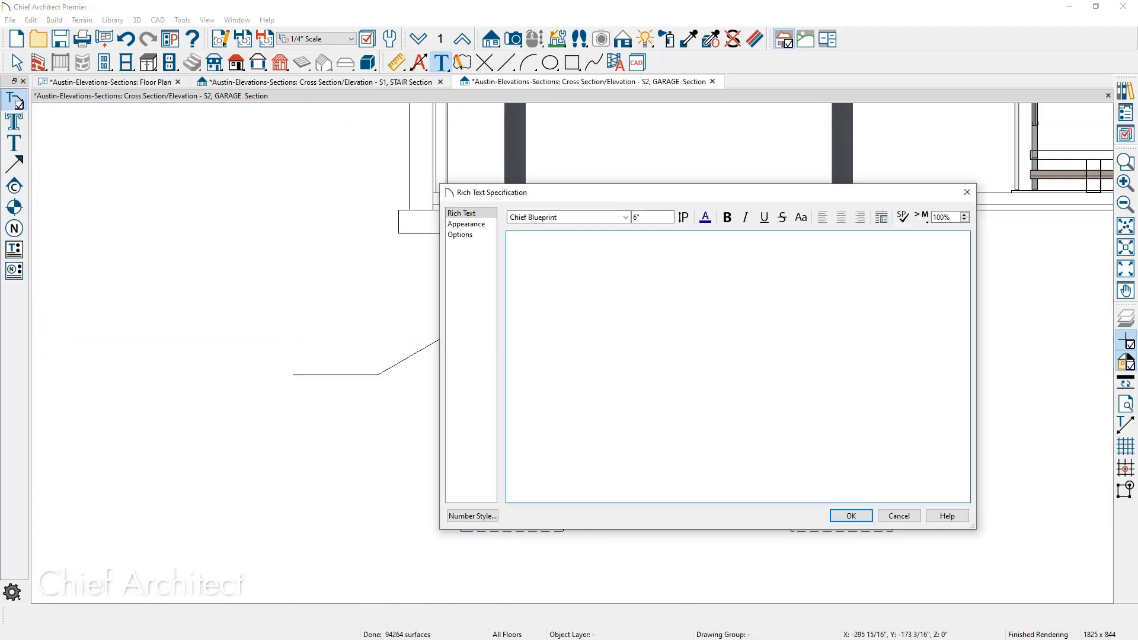
type("CAR ELEVATOR ")
type(" SEE MFG. SPECS")
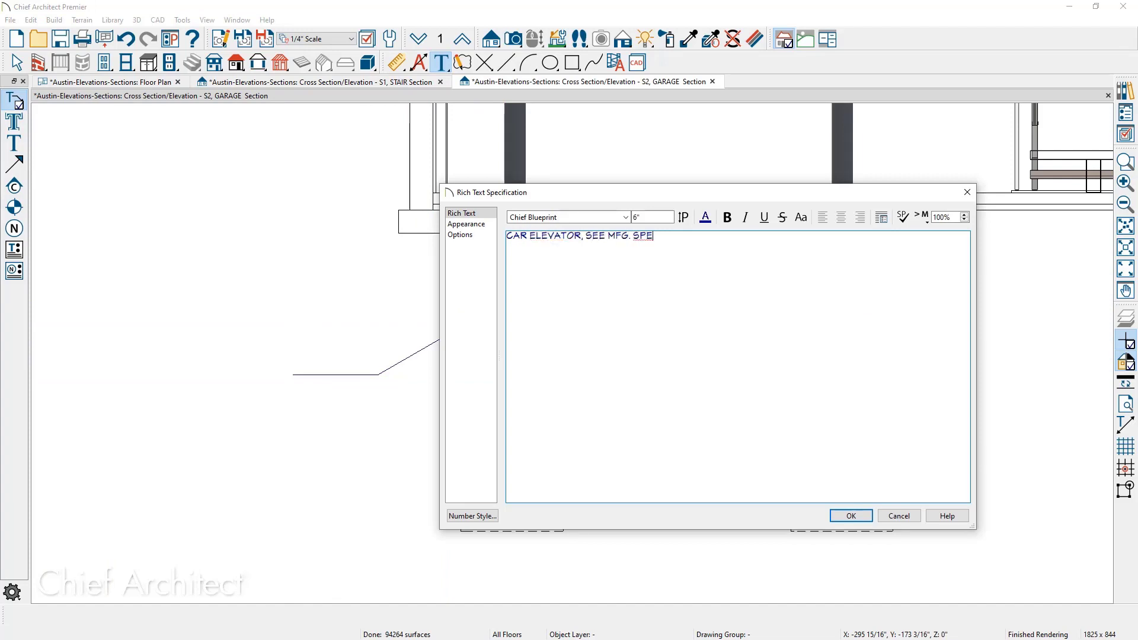
left_click(851, 515)
key("space")
scroll(797, 415, "down", 4)
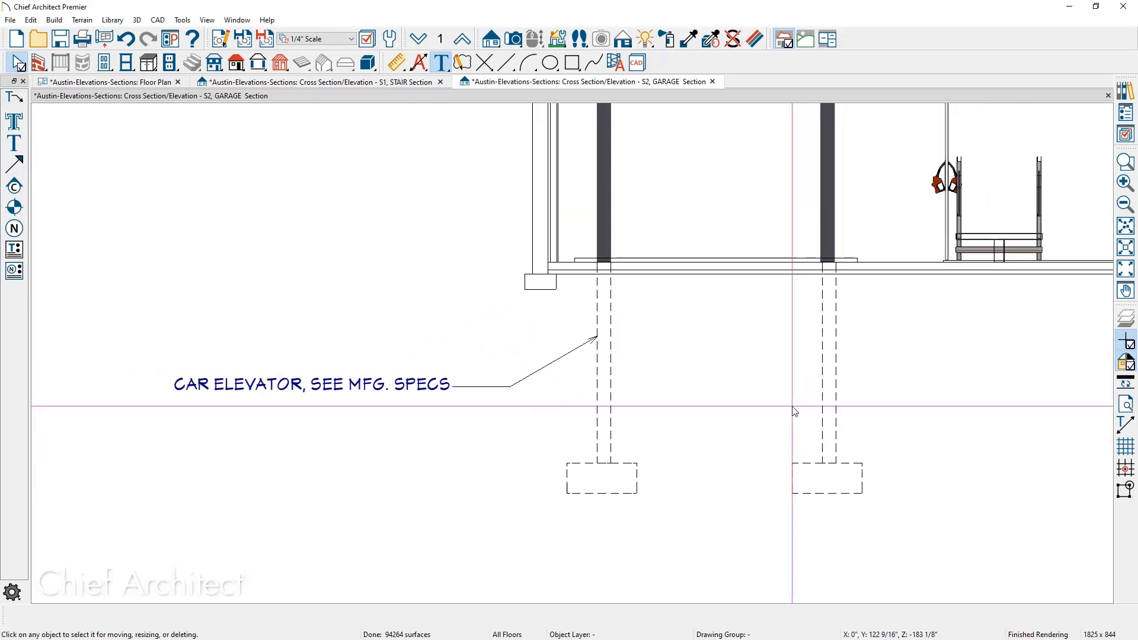
Add an end-to-end vertical dimension from the garage floor up to the opening header beside the low-roofed outer wall.
middle_click_drag(779, 388, 669, 569)
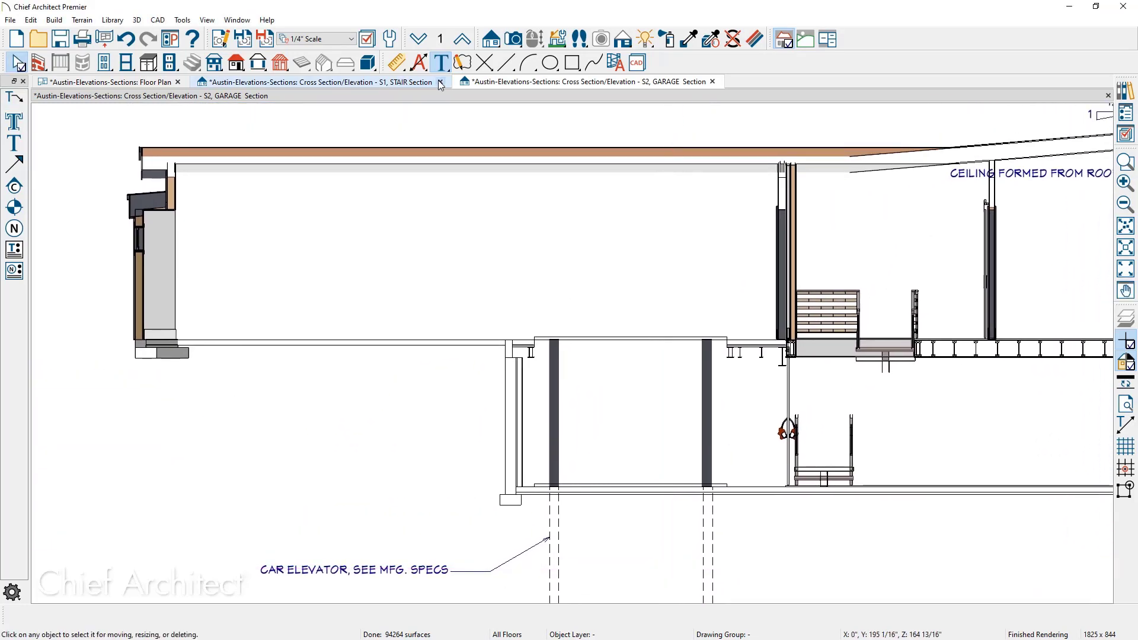
scroll(47, 253, "up", 2)
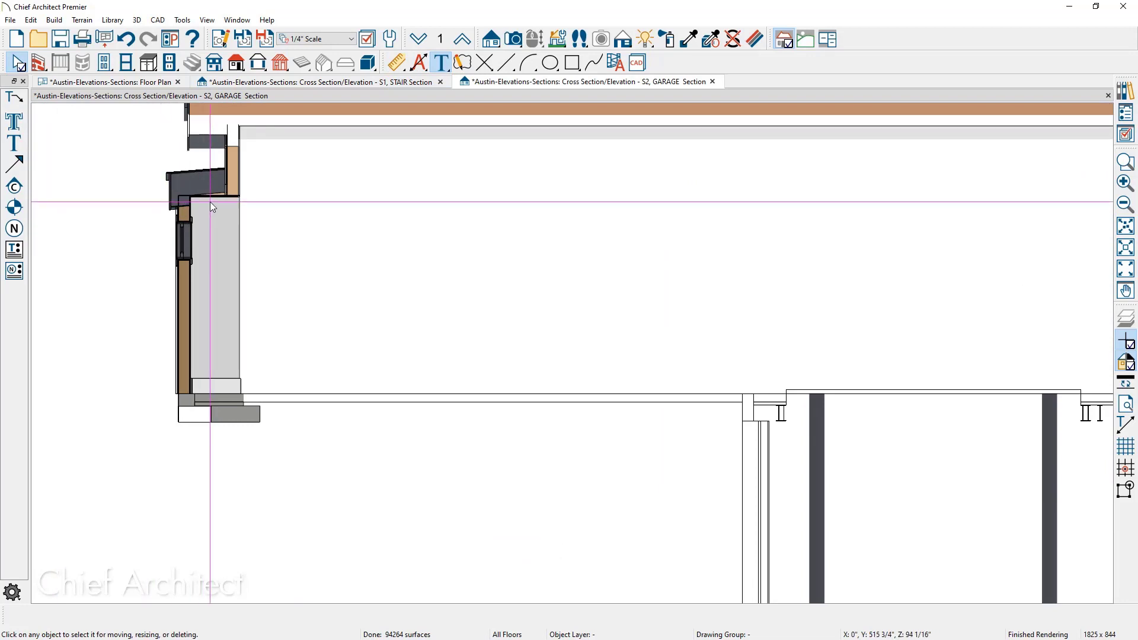
left_click(398, 64)
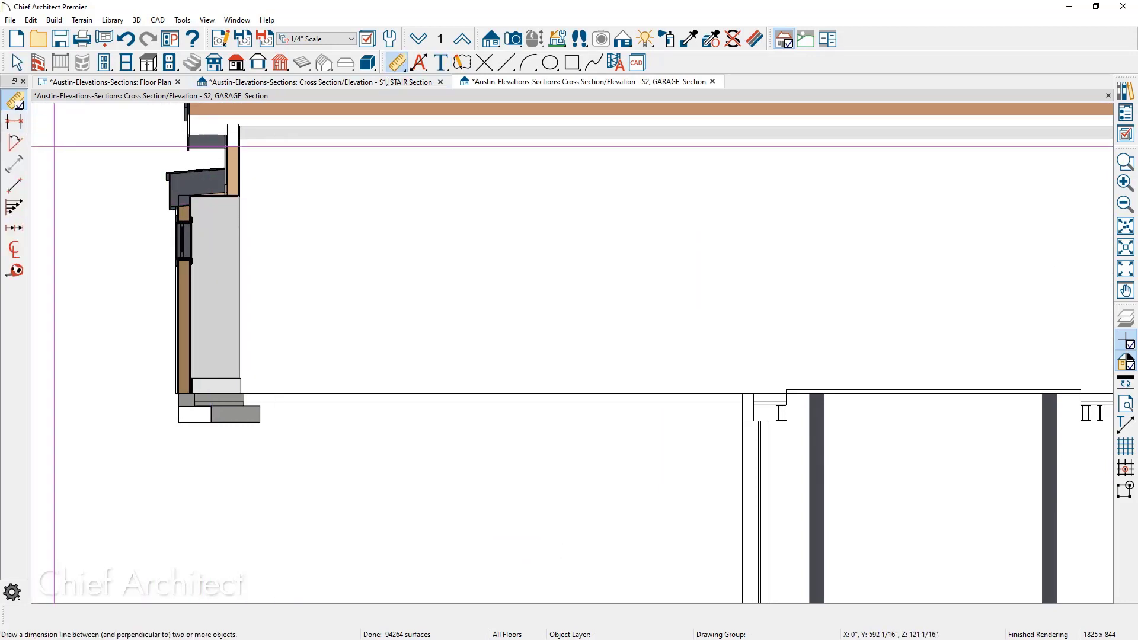
left_click(22, 126)
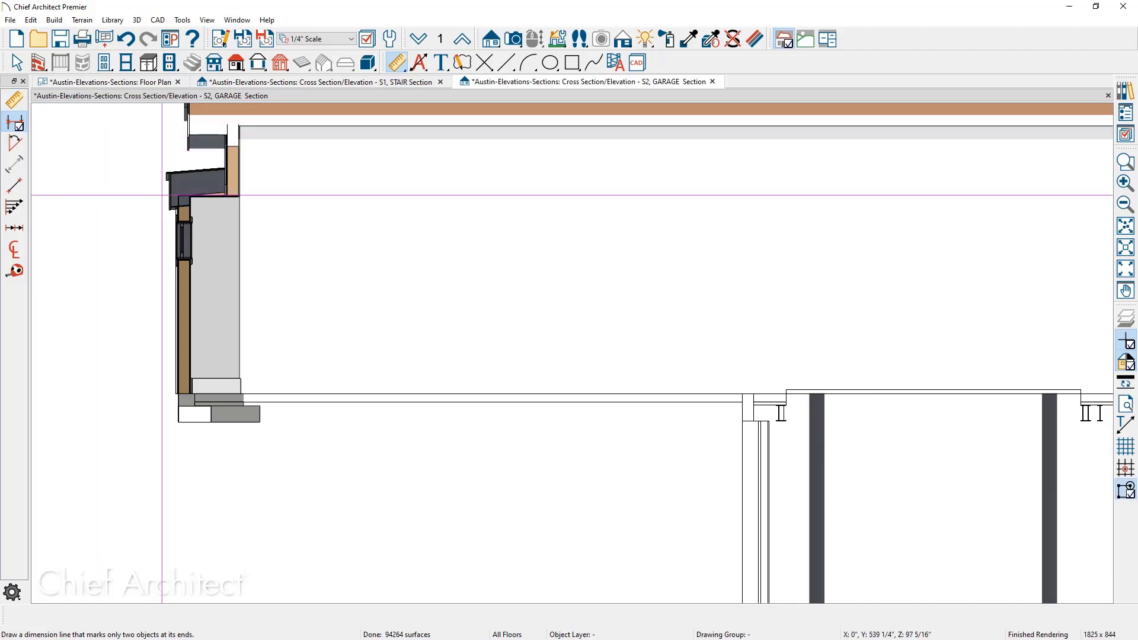
left_click_drag(233, 199, 237, 393)
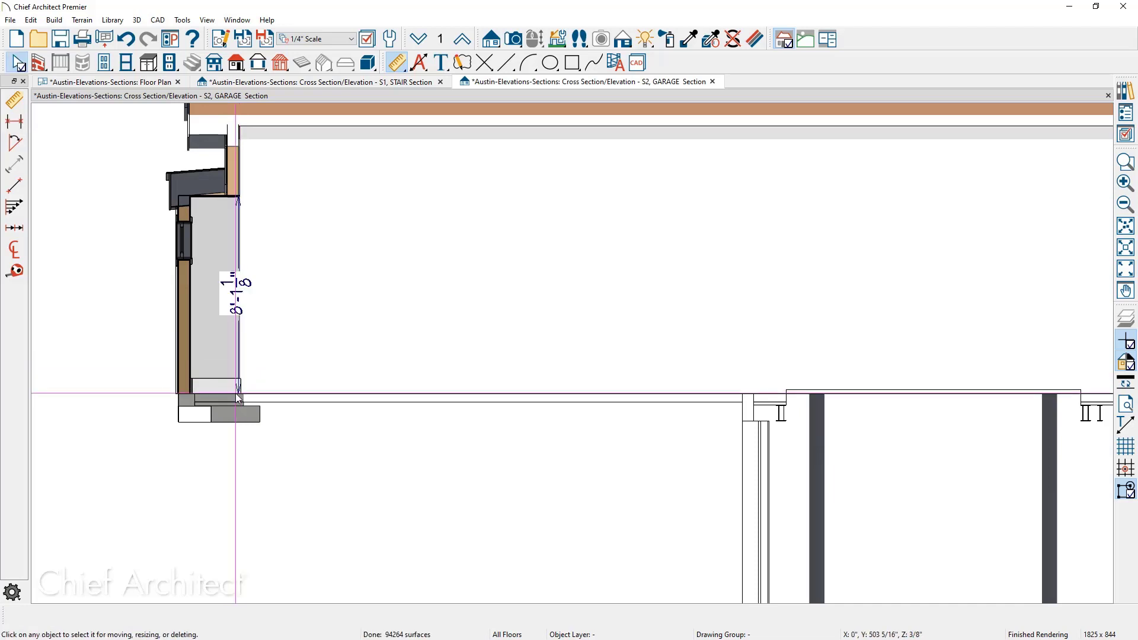
Label the upper-level garage space in the section with the text "GARAGE".
left_click(440, 62)
left_click(504, 299)
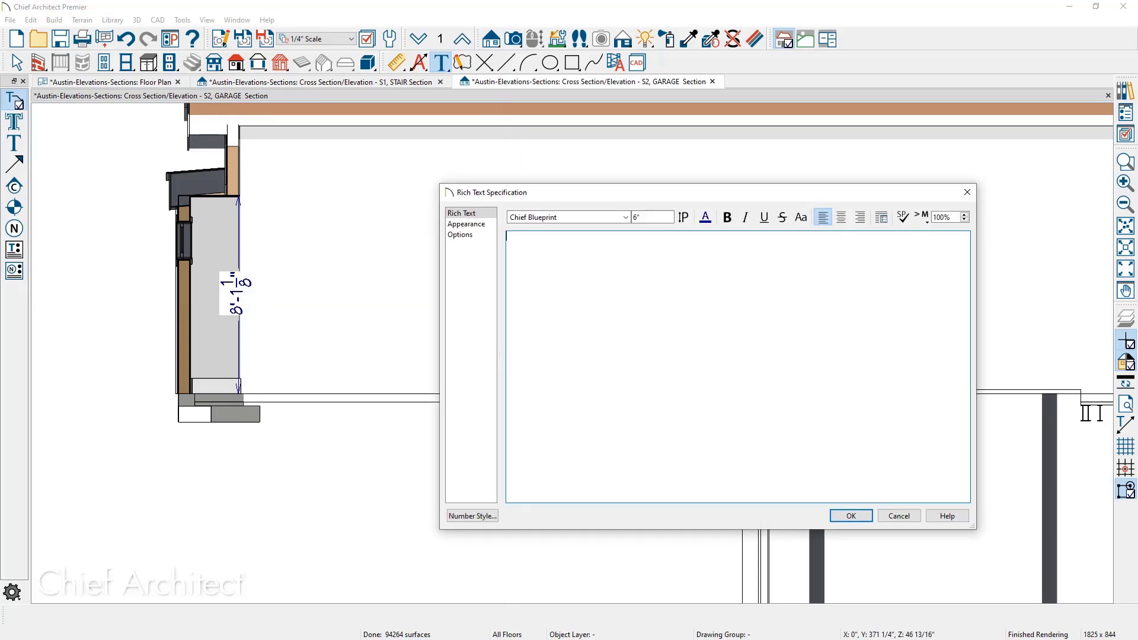
type("GARAGE")
left_click(850, 516)
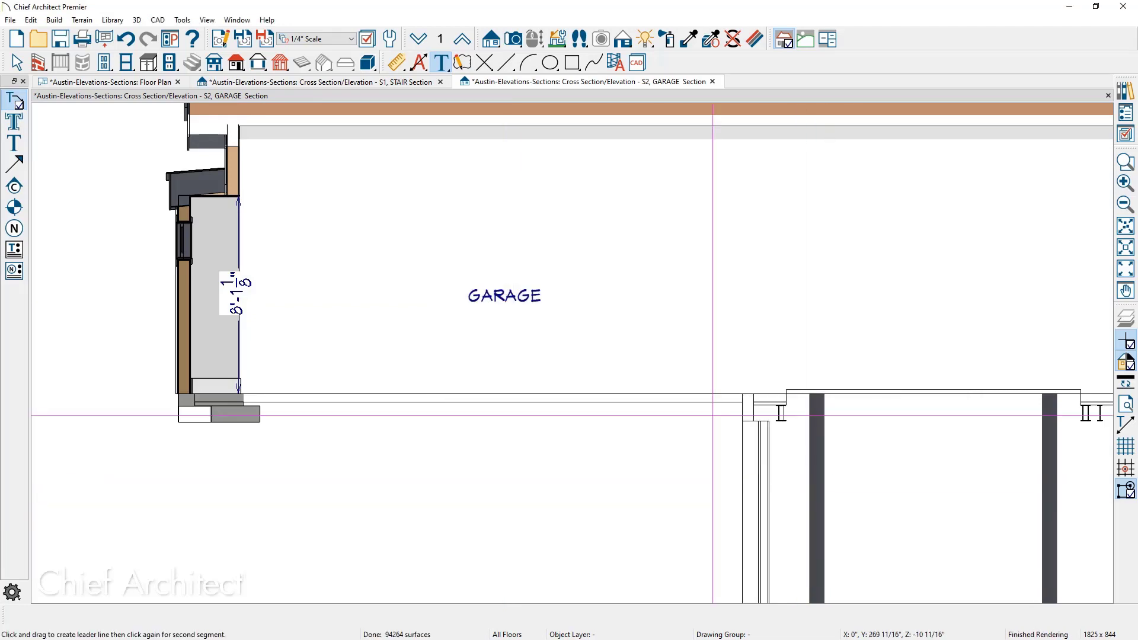
Label the lower-level space beyond the stairs with the rich text "CAR ROOM".
scroll(430, 354, "down", 1)
scroll(429, 354, "down", 1)
middle_click_drag(460, 357, 131, 294)
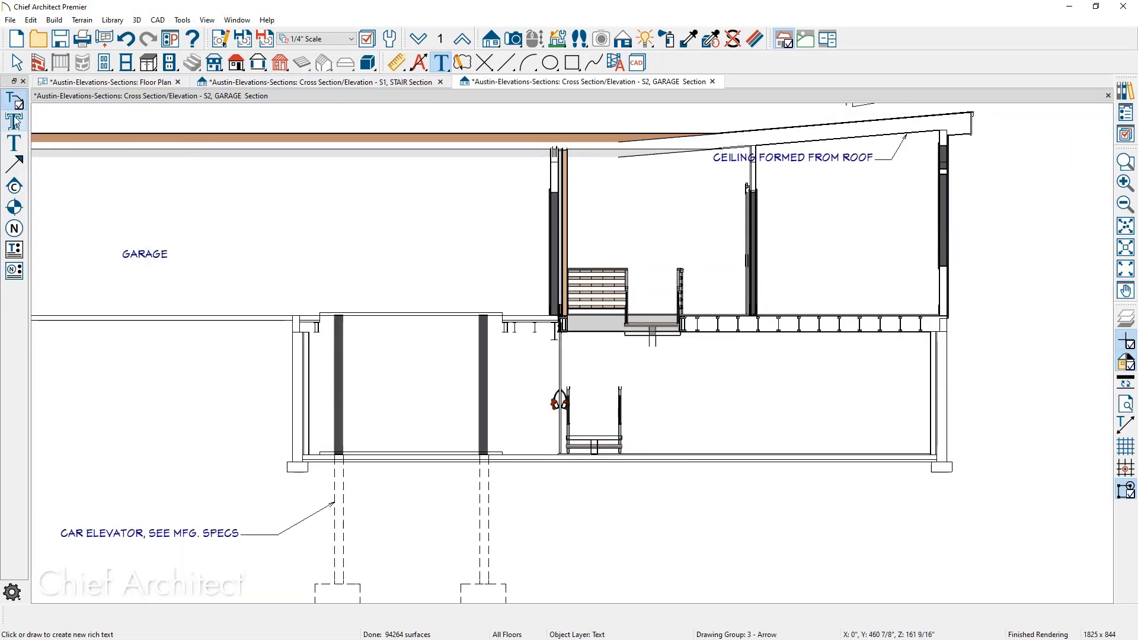
left_click(15, 121)
left_click(543, 401)
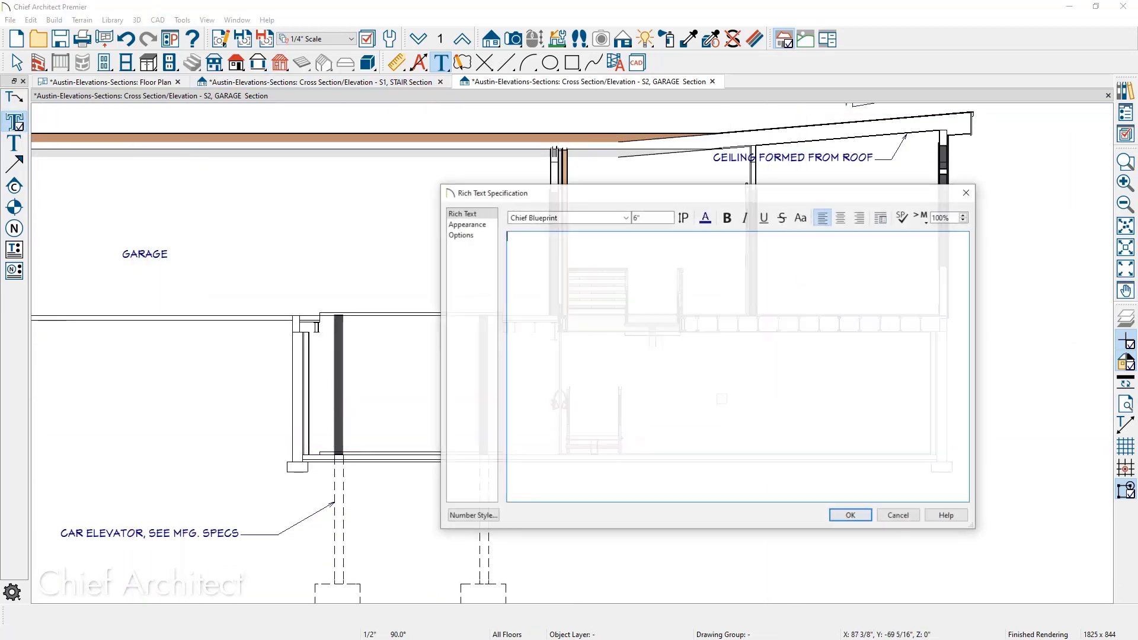
type("CAR ROOM")
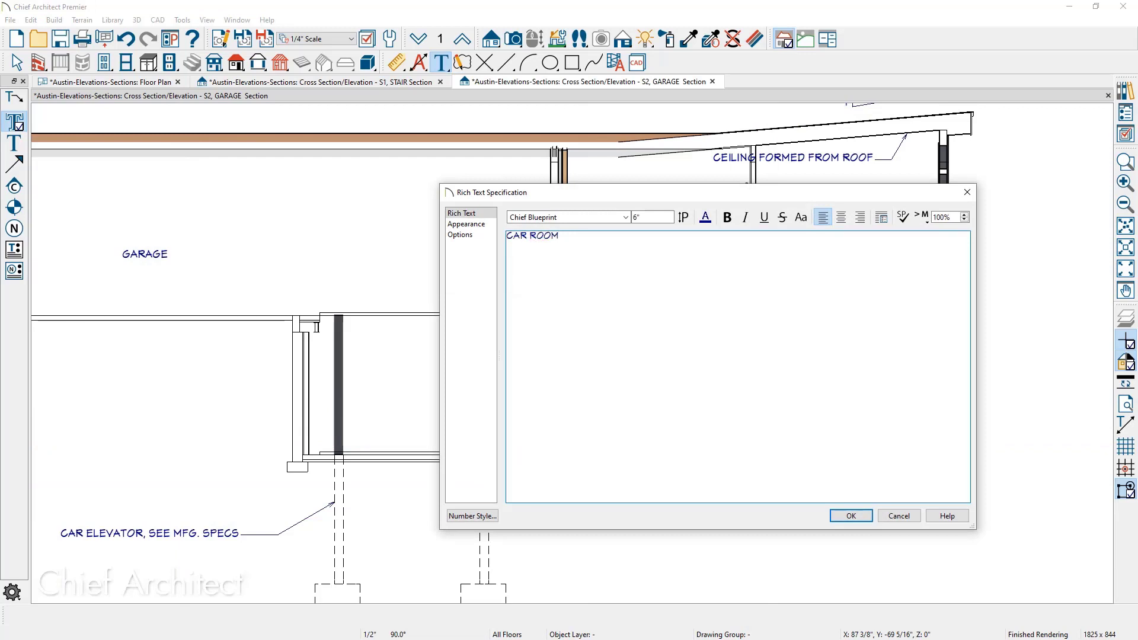
left_click(837, 517)
key("space")
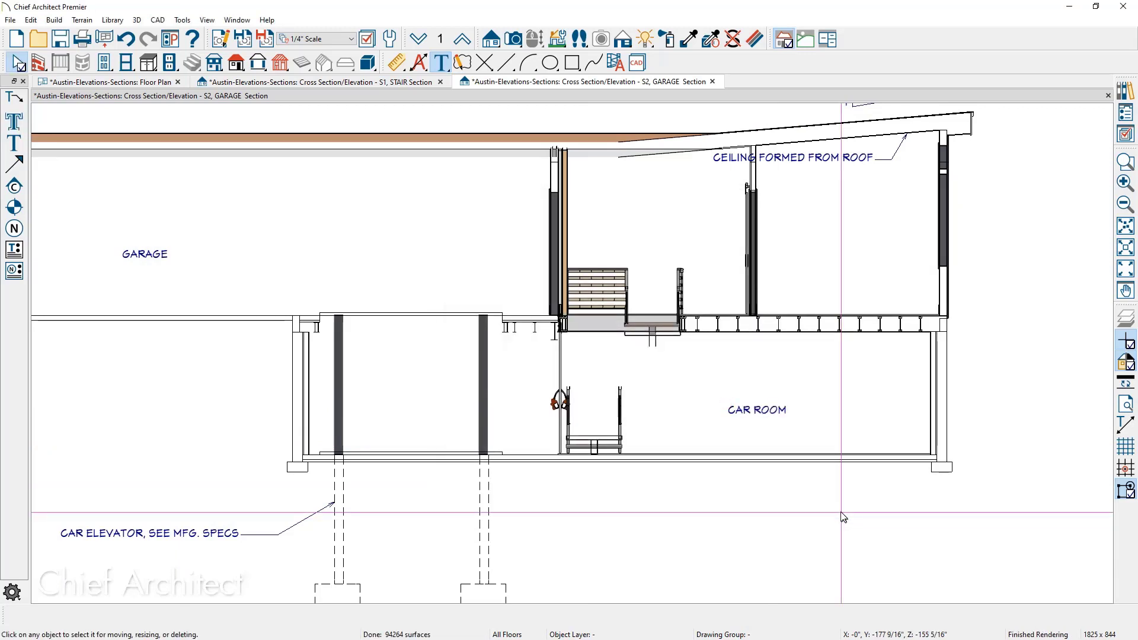
scroll(844, 517, "up", 3)
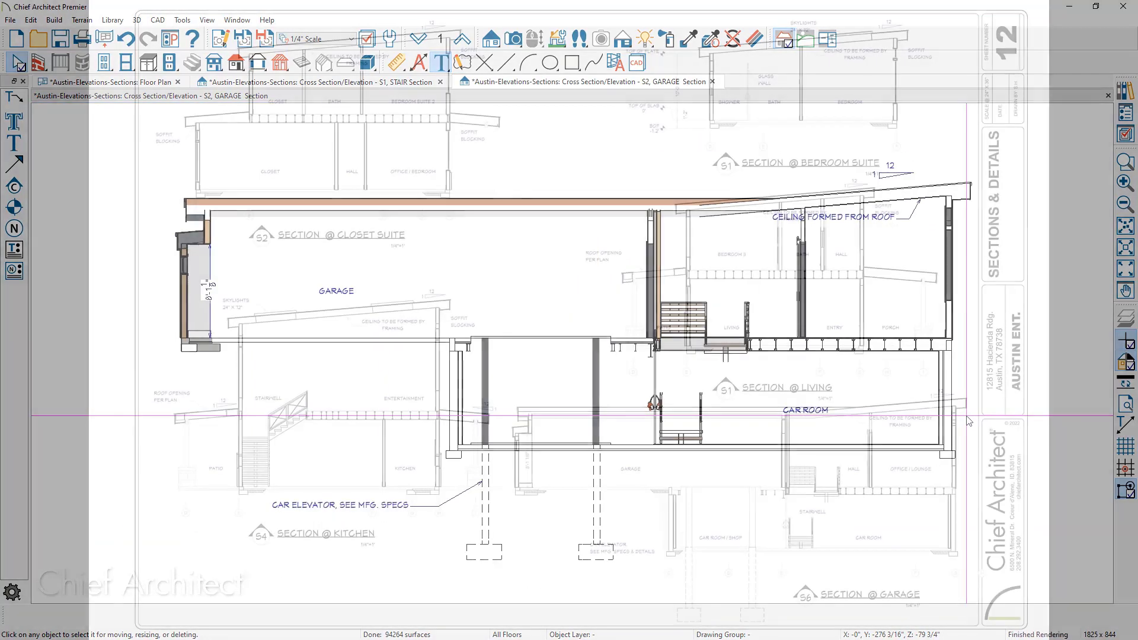
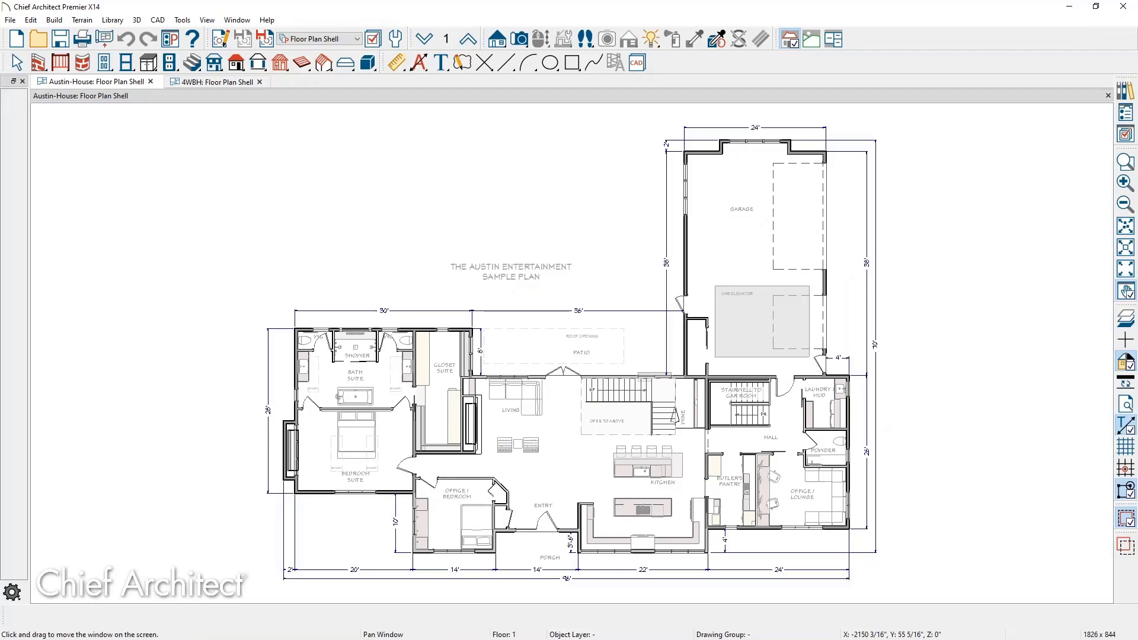
Switch the Austin-House plan to the Floor Plan view and open the front exterior elevation E1 from its camera symbol.
left_click(347, 39)
left_click(314, 111)
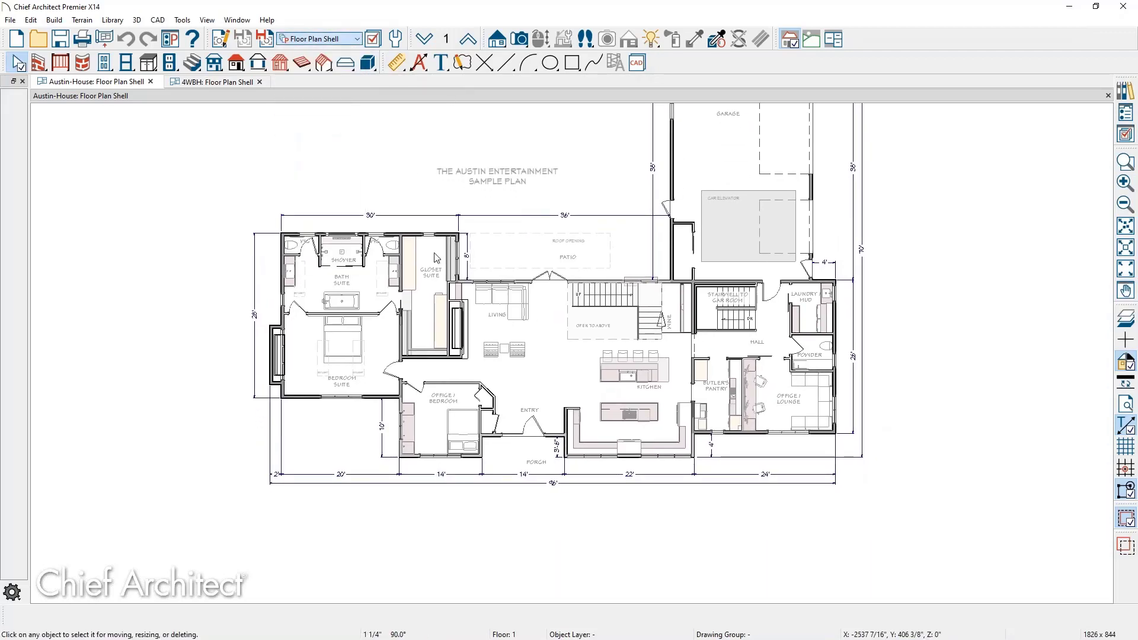
left_click(519, 509)
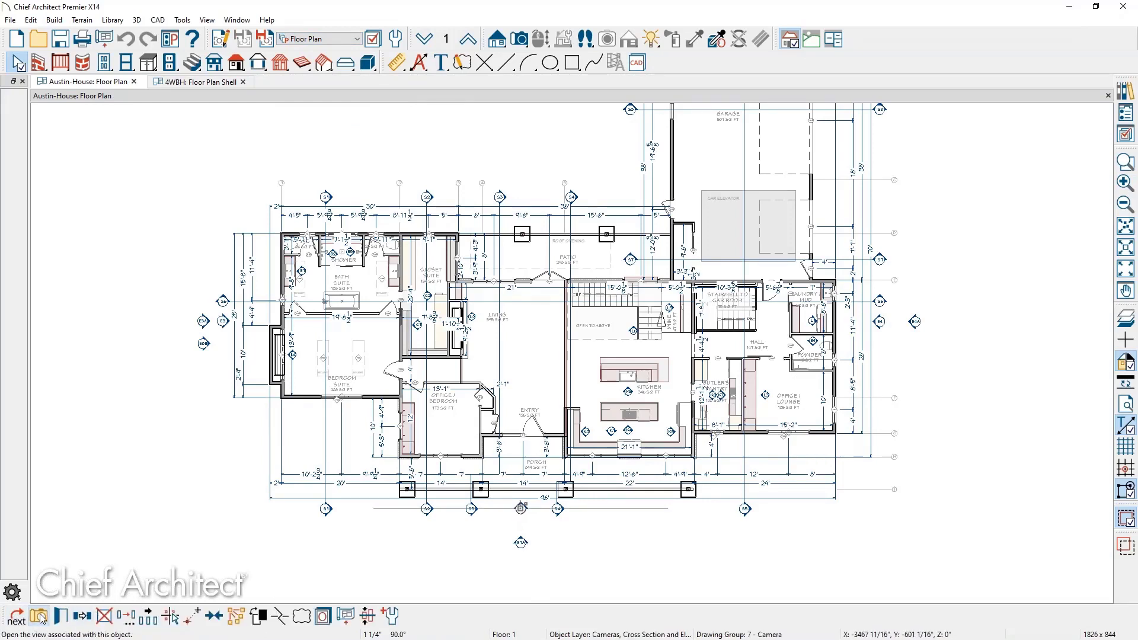
left_click(42, 618)
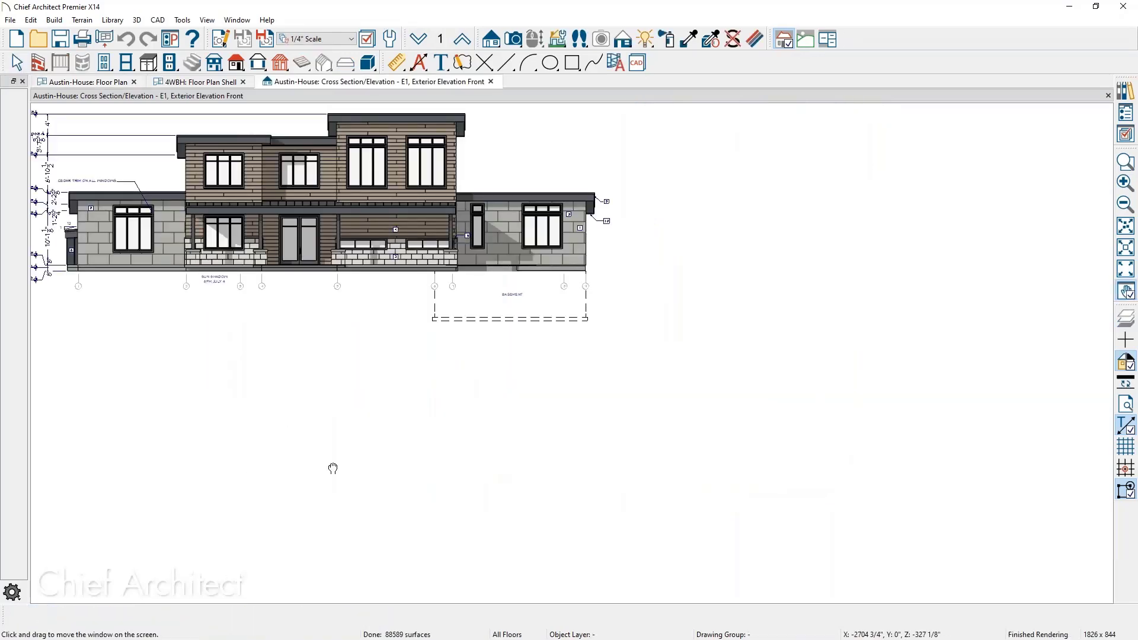
scroll(328, 338, "up", 6)
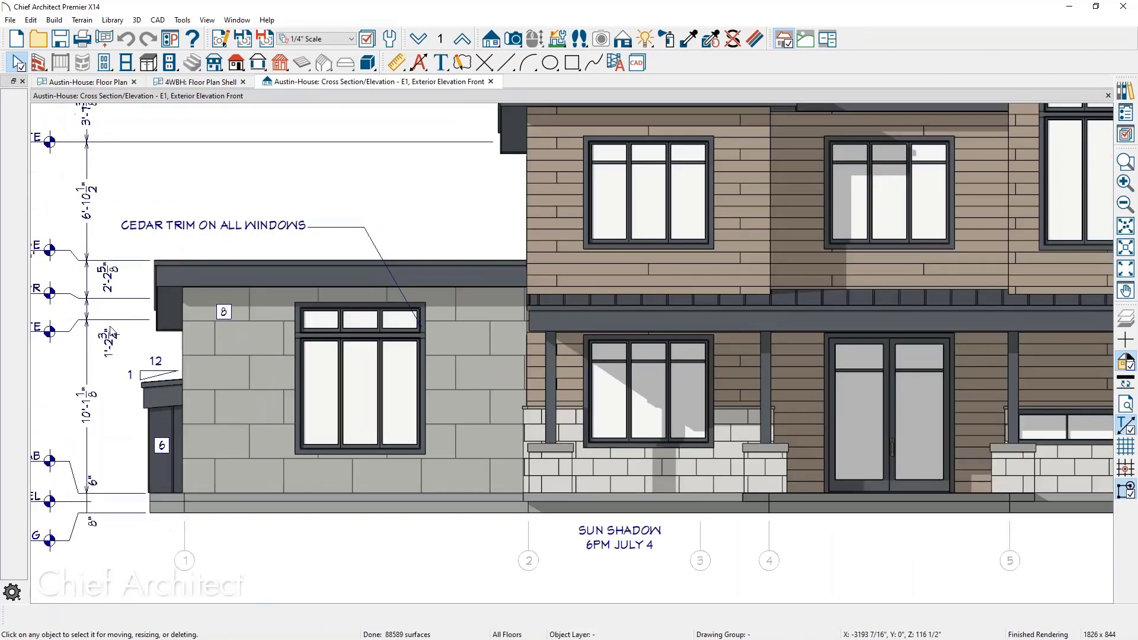
middle_click_drag(137, 312, 187, 316)
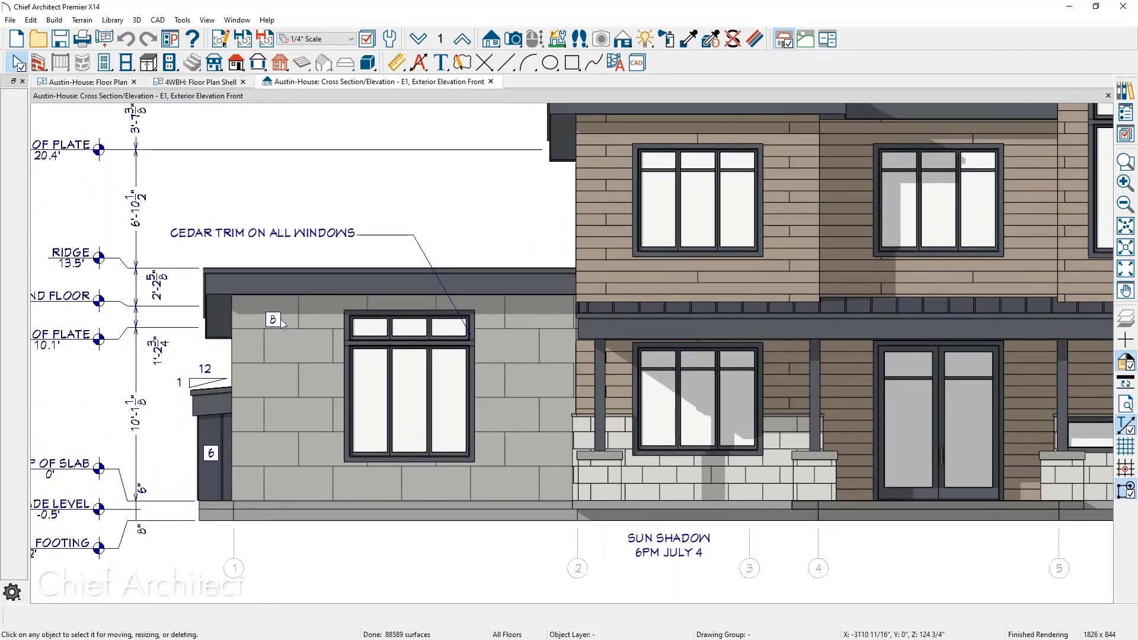
Find the Exterior Key Notes schedule among the Austin-House.plan schedules in the project browser and open its Notes, Exterior detail.
left_click(1123, 113)
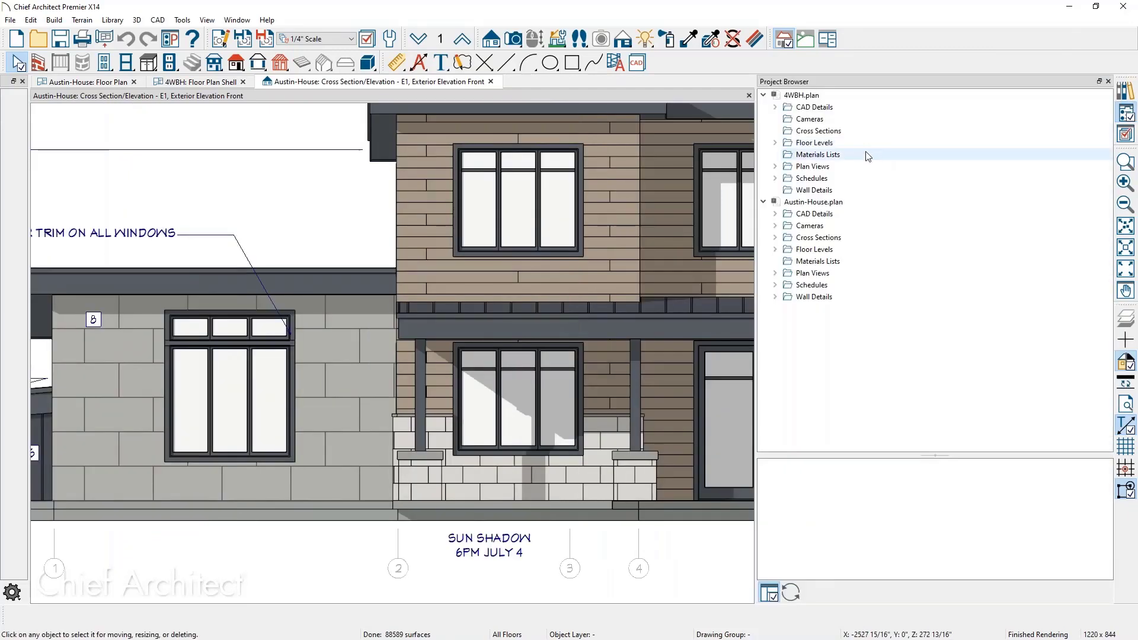
left_click(764, 95)
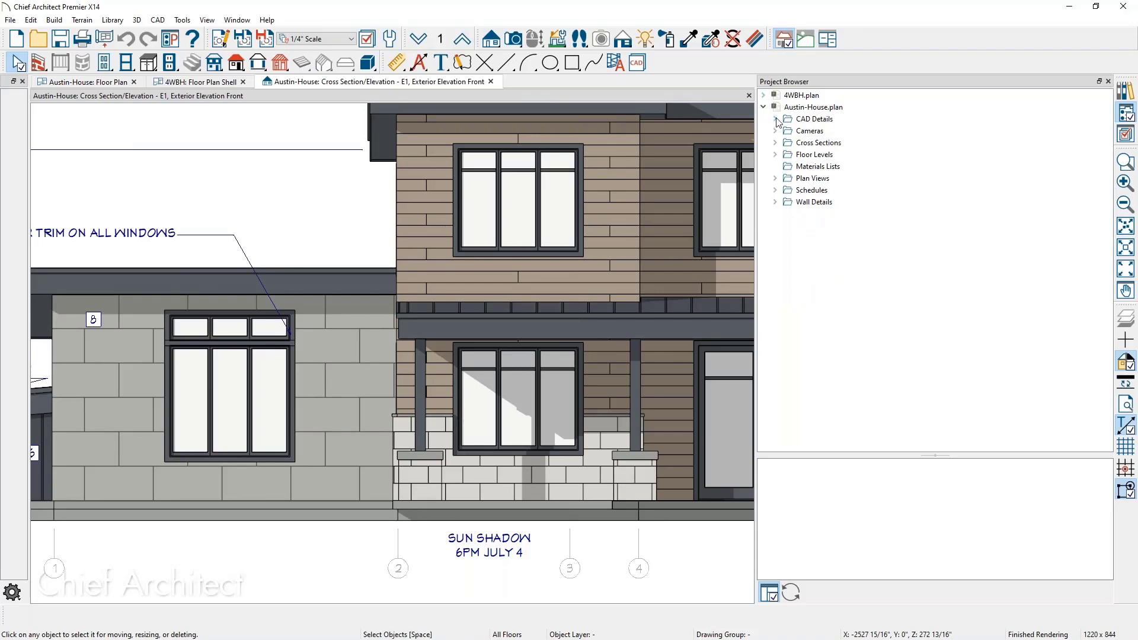
left_click(775, 189)
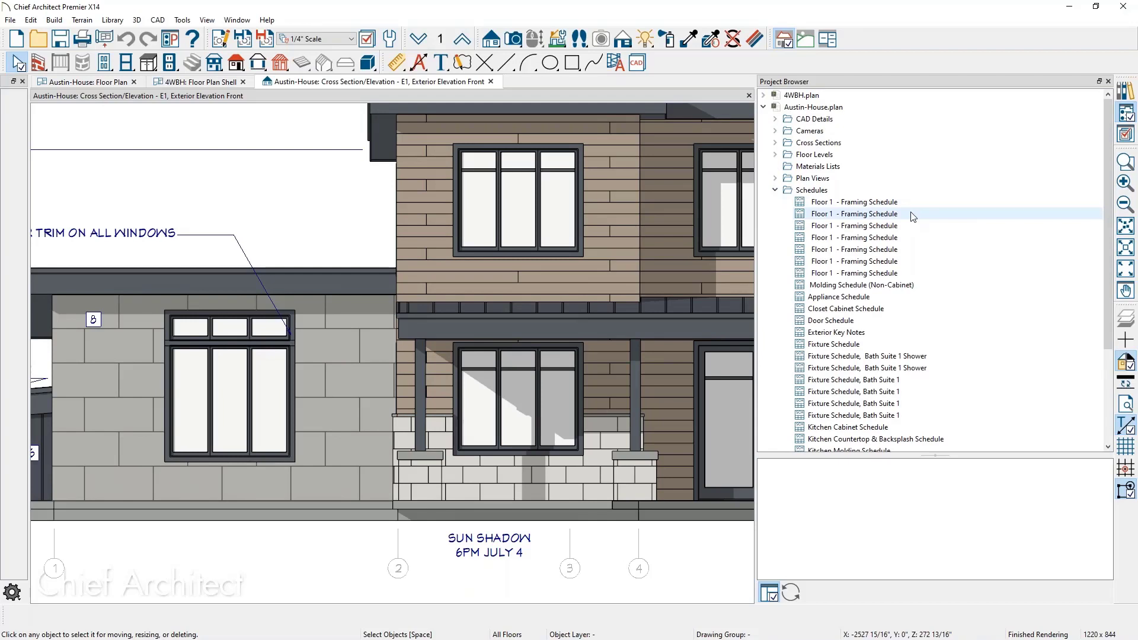
scroll(913, 217, "down", 1)
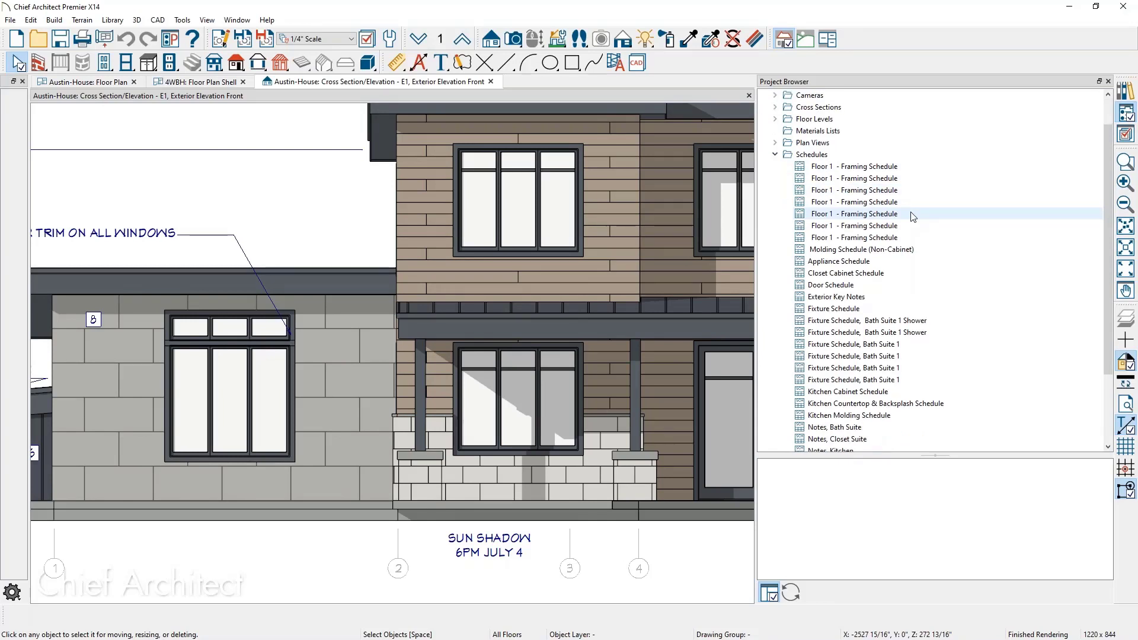
scroll(911, 278, "down", 1)
scroll(908, 405, "down", 1)
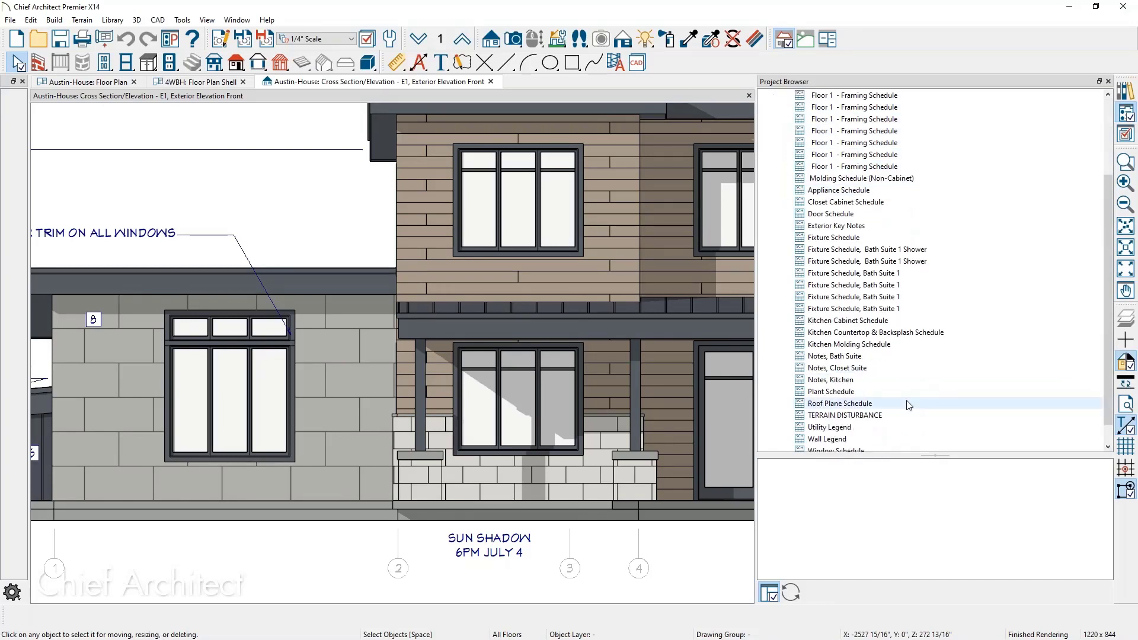
scroll(860, 404, "down", 1)
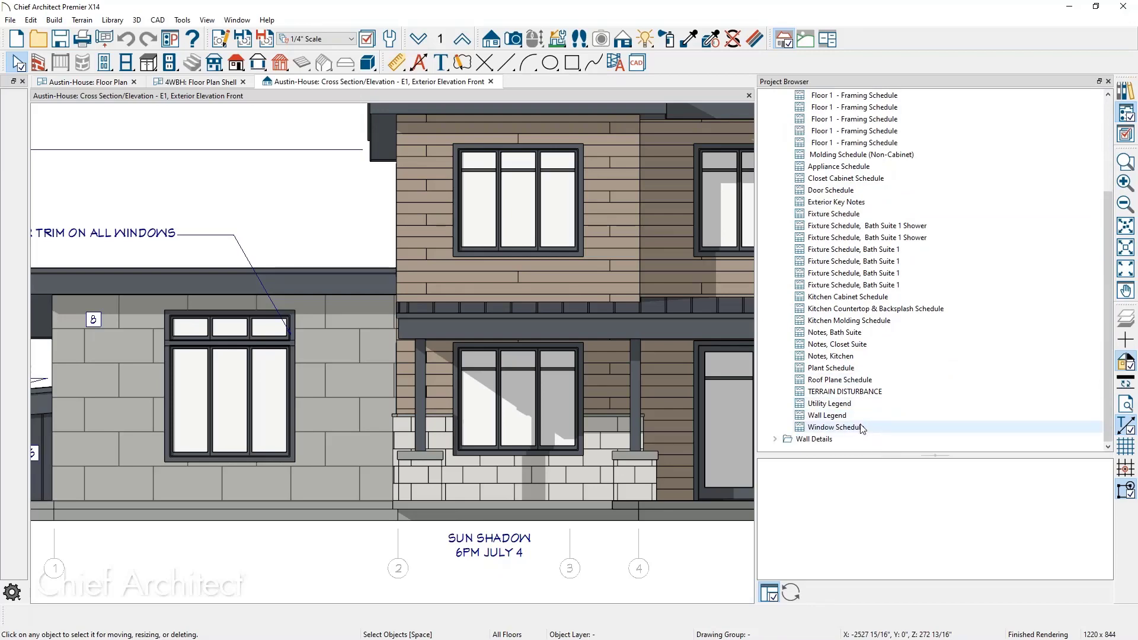
double_click(860, 202)
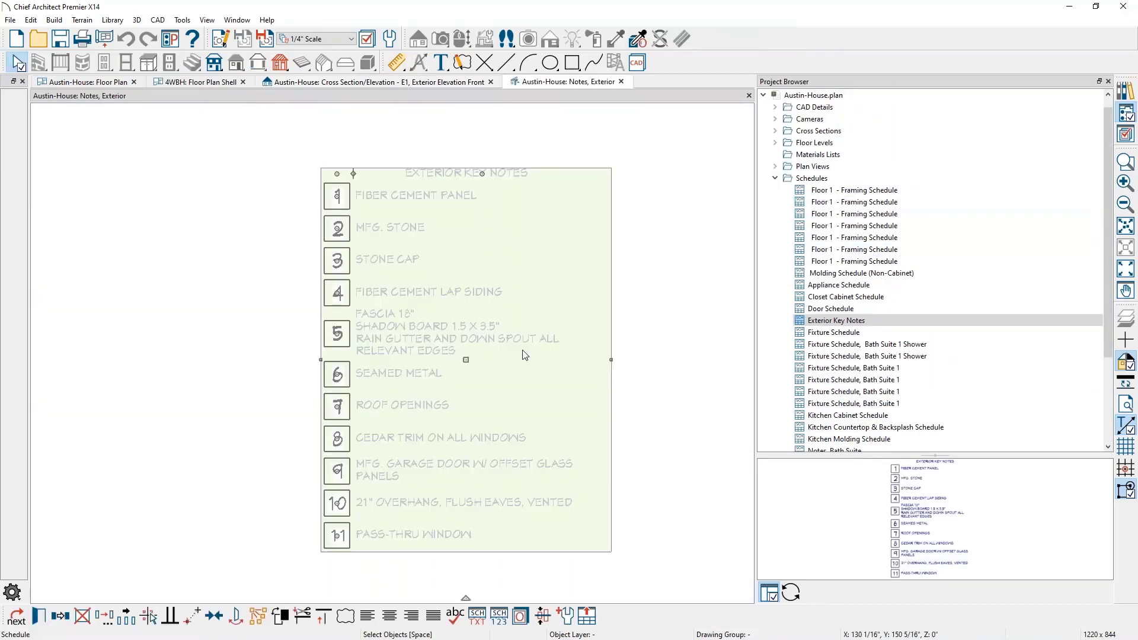
left_click(643, 358)
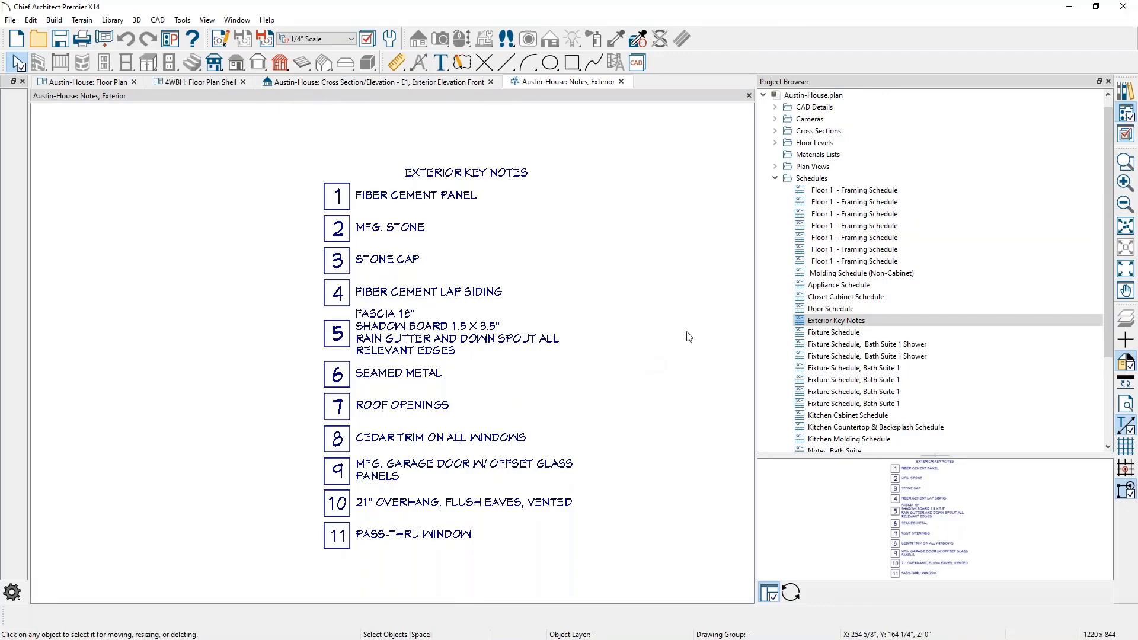
Inspect the font and character height defined in the Schedule Style text style on the key notes schedule's layer.
left_click(439, 211)
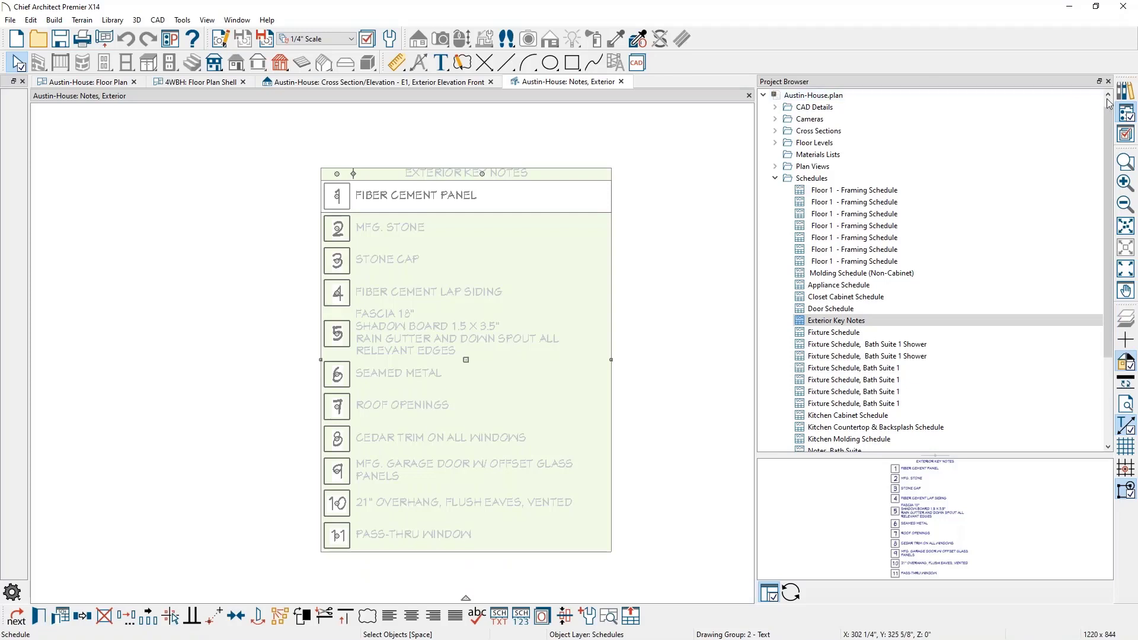
left_click(1127, 136)
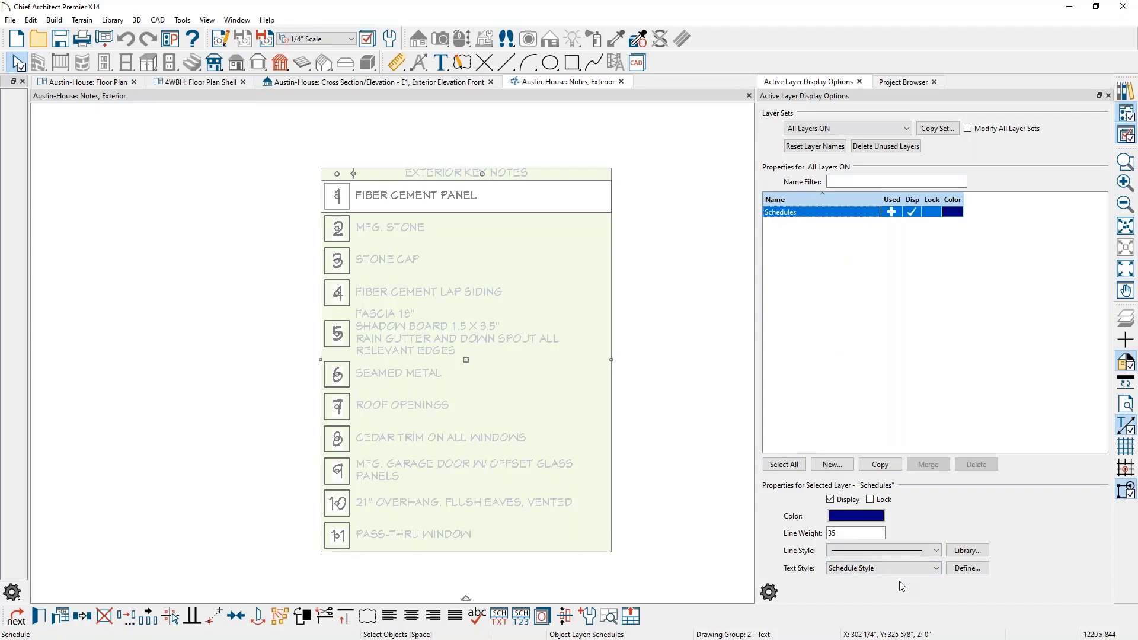
left_click(961, 569)
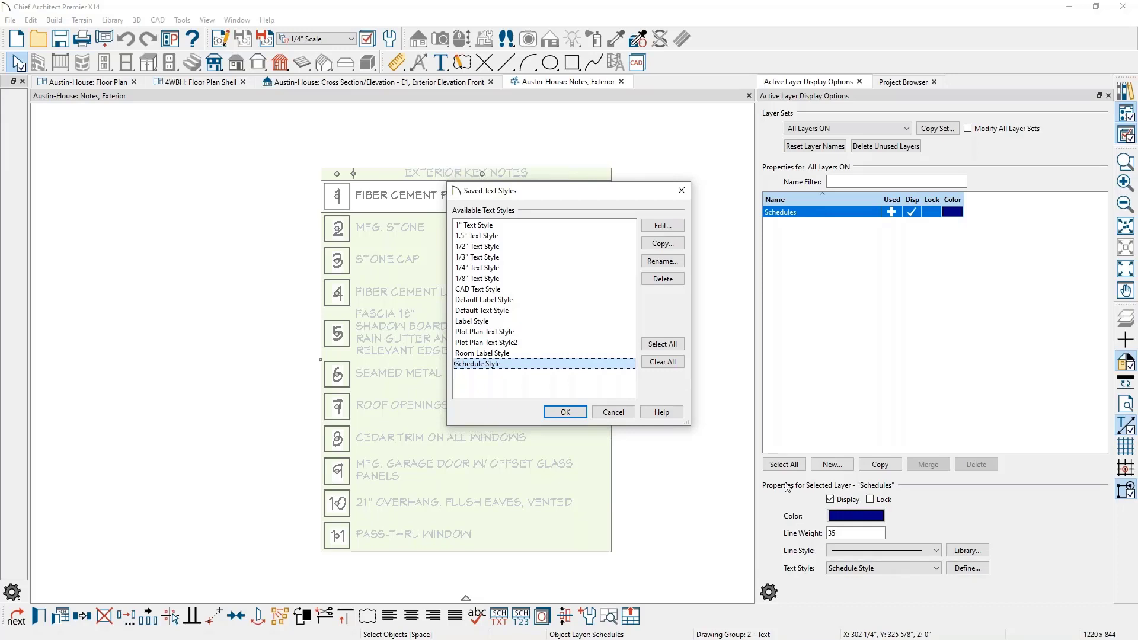
left_click(659, 226)
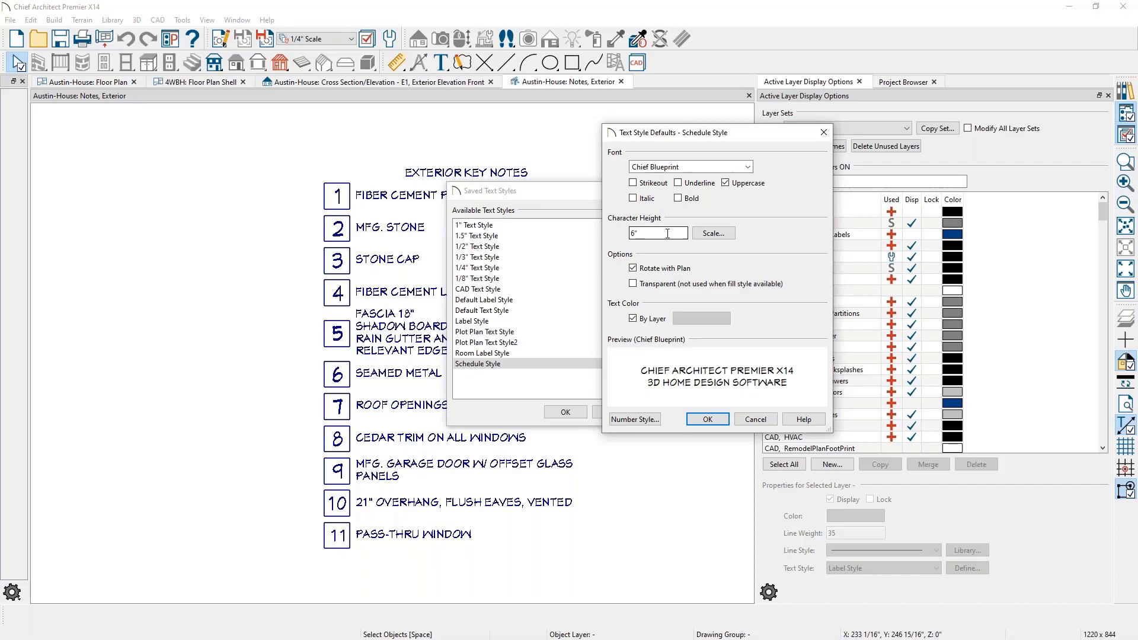
left_click(755, 419)
left_click(476, 226)
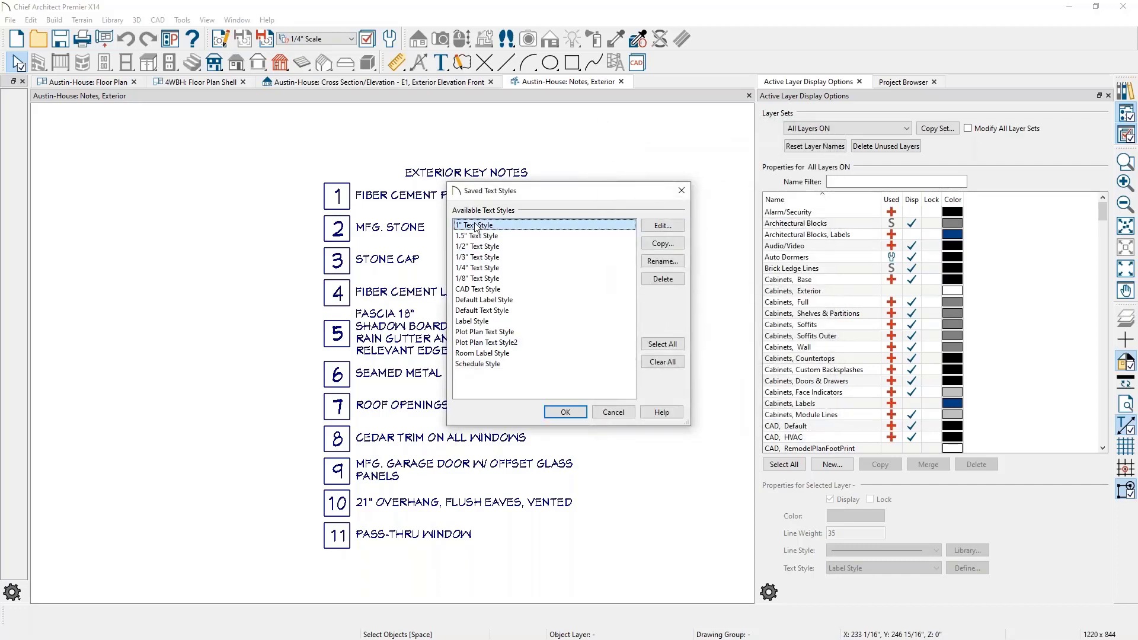
left_click(560, 414)
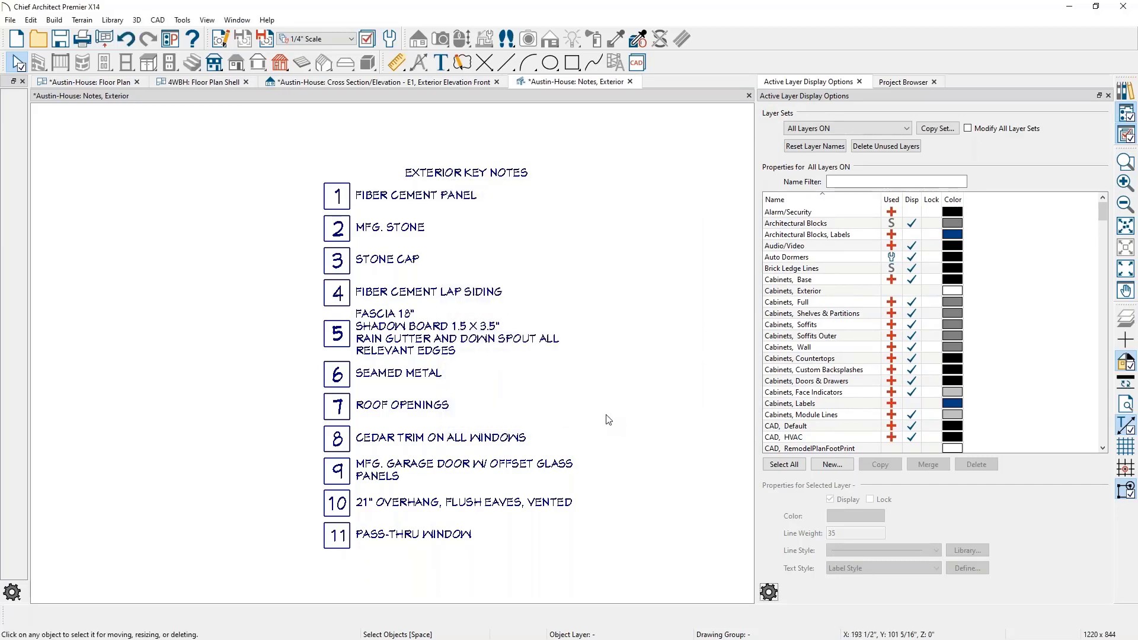
Select the exterior key notes schedule and set the Schedules layer's text style to 1" Text Style.
scroll(522, 409, "down", 3)
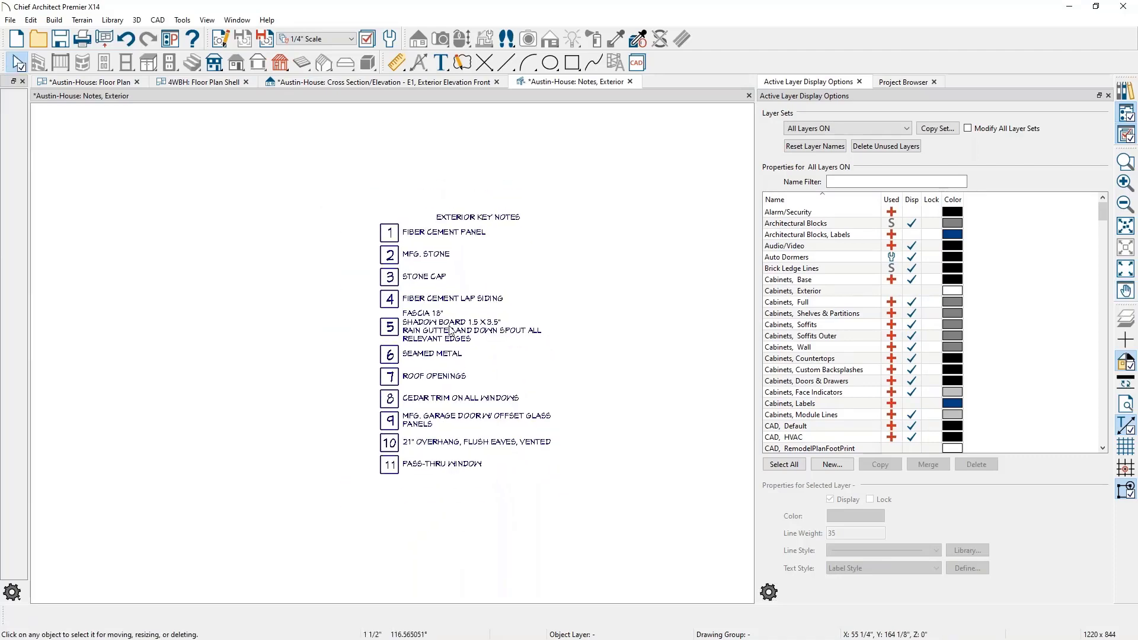
left_click(522, 369)
left_click(883, 568)
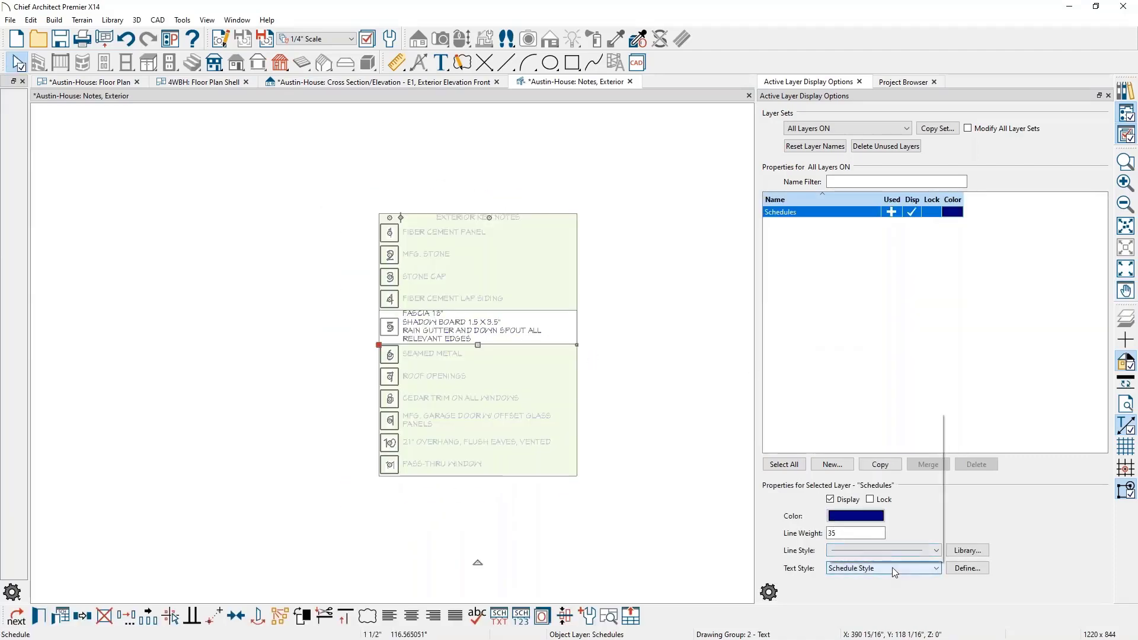
left_click(851, 418)
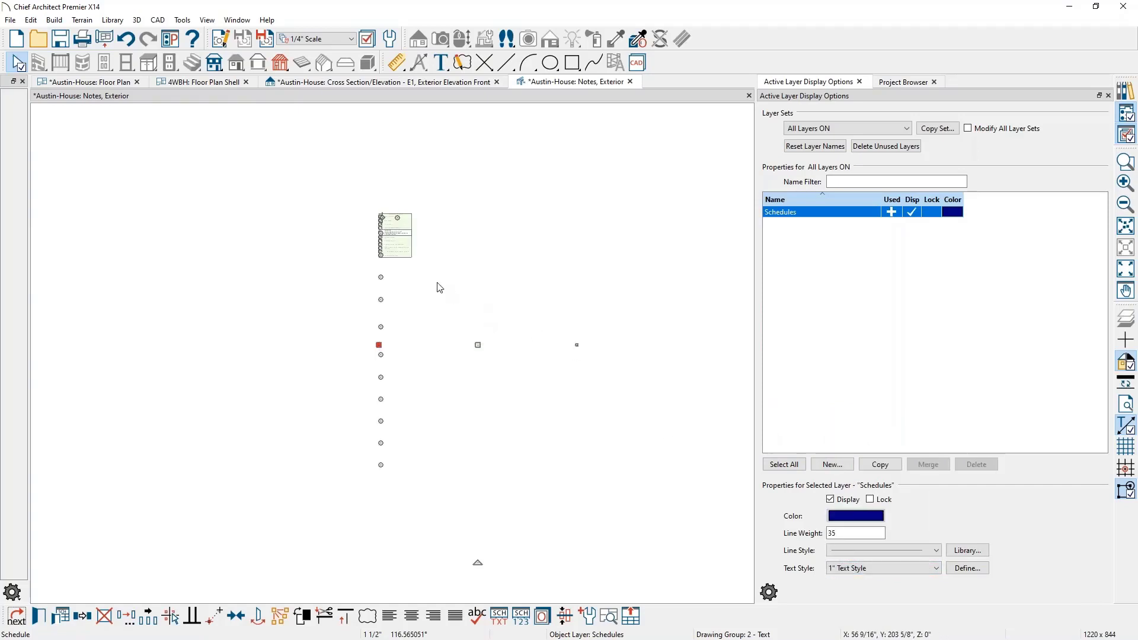
scroll(394, 219, "up", 4)
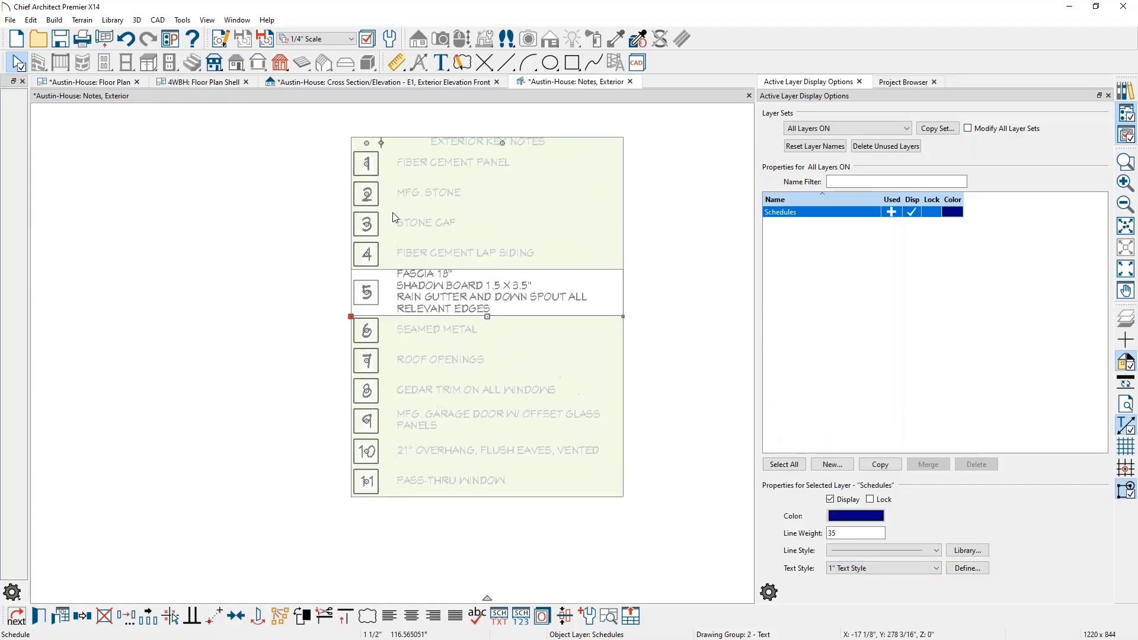
Set the Schedules layer's text style back to Schedule Style and deselect the key notes schedule.
left_click(890, 572)
left_click(881, 554)
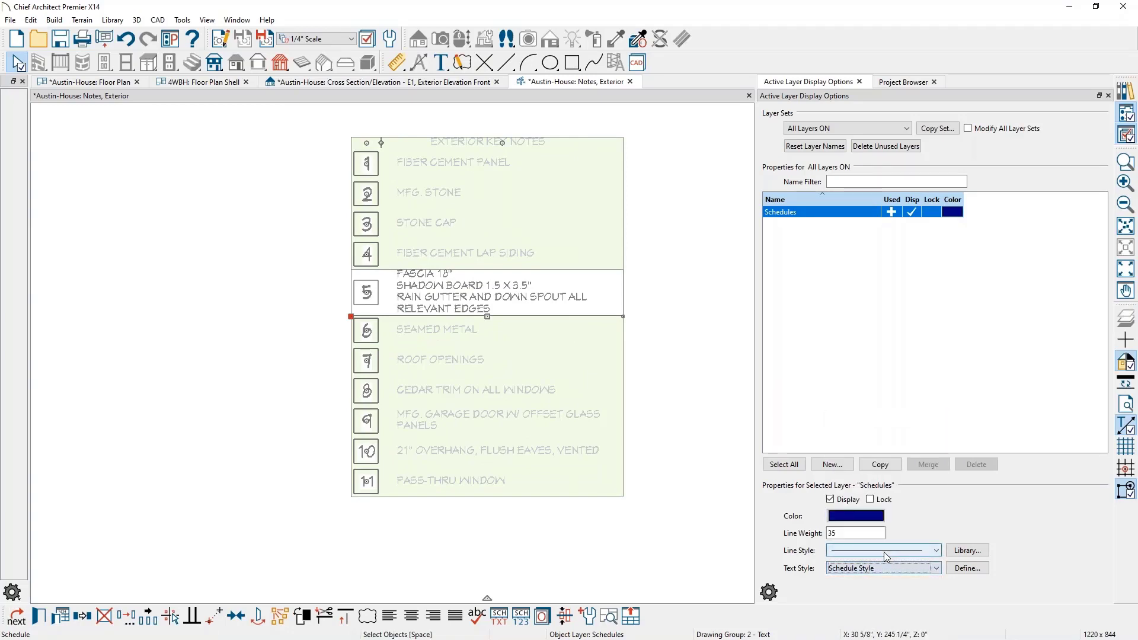
key("Tab")
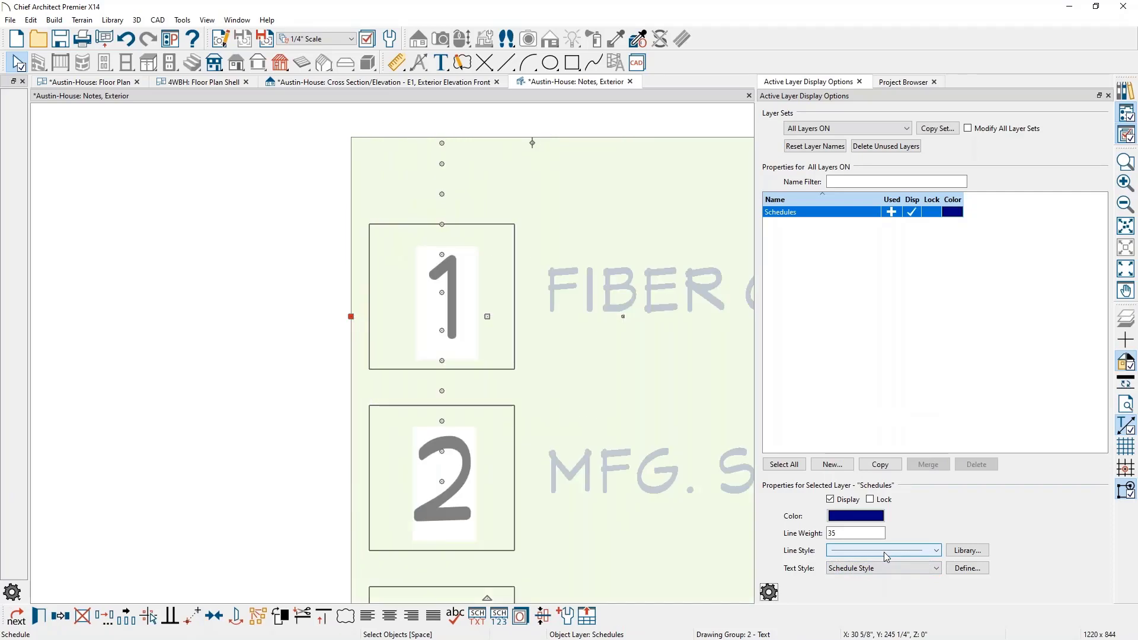
scroll(301, 310, "down", 3)
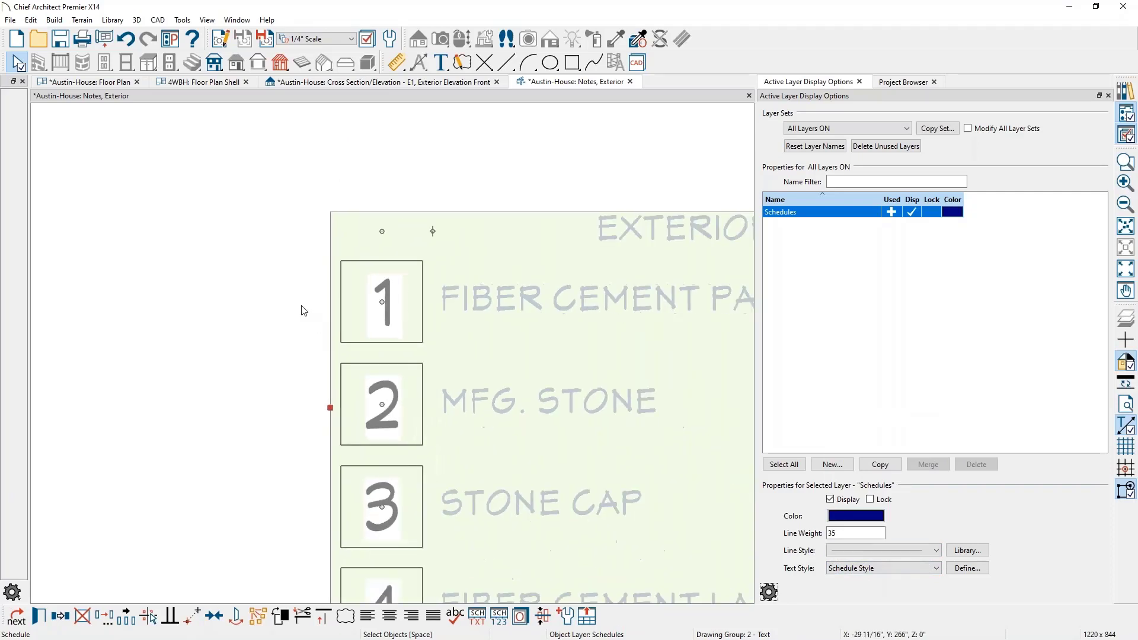
key("space")
left_click(252, 274)
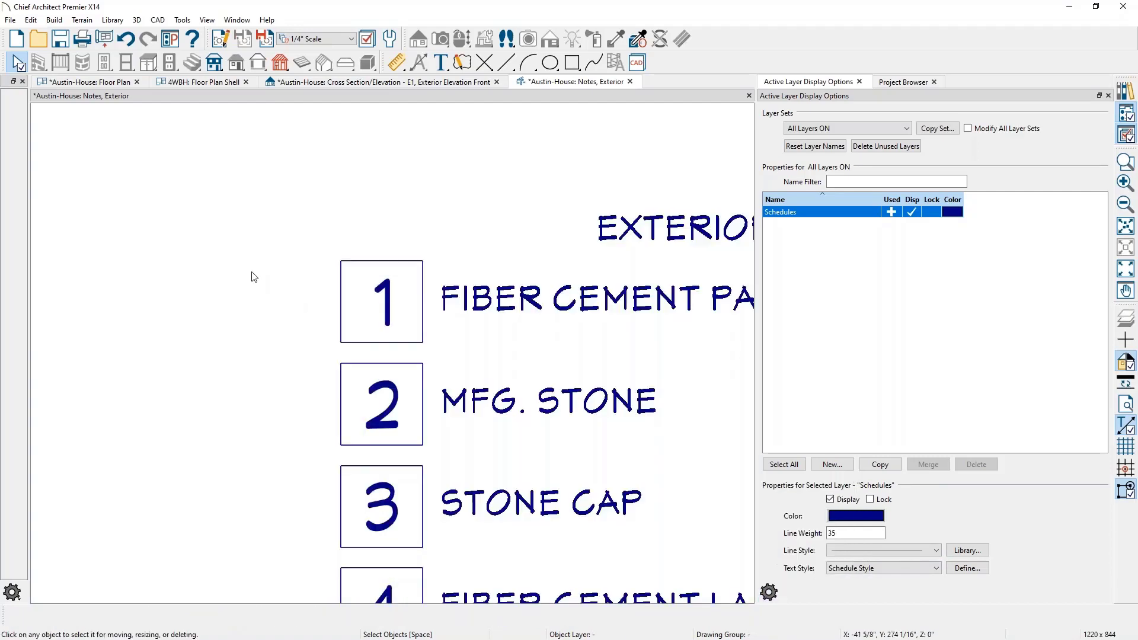
Open the Window Schedule from the project's schedules and bring its header and first rows into close view.
scroll(216, 228, "down", 2)
middle_click_drag(215, 224, 181, 175)
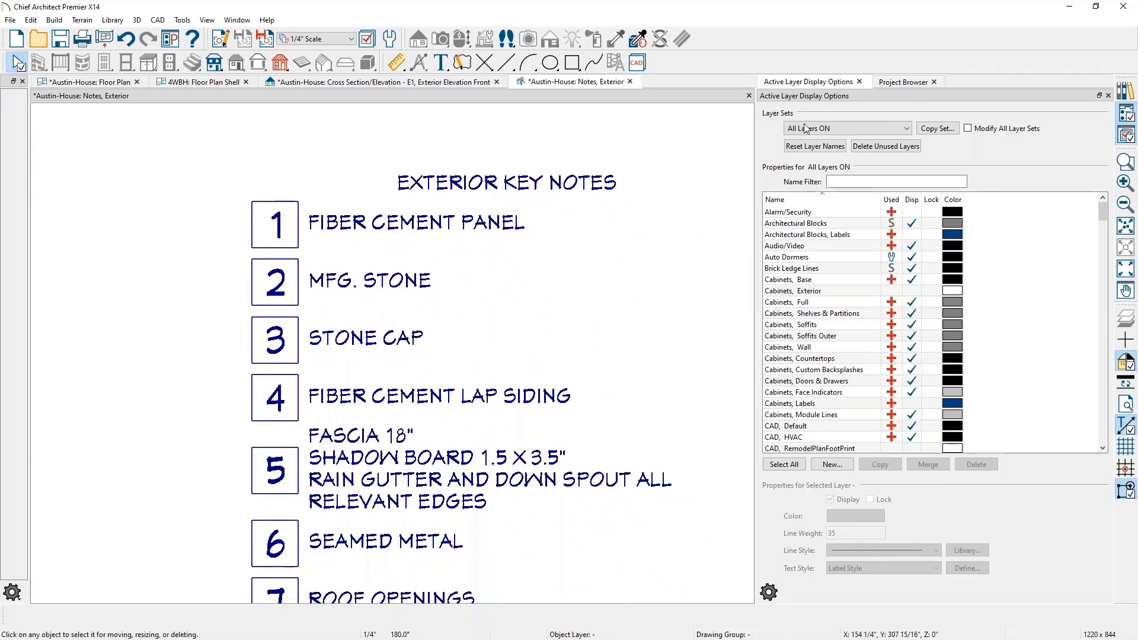
scroll(802, 126, "down", 3)
left_click(905, 83)
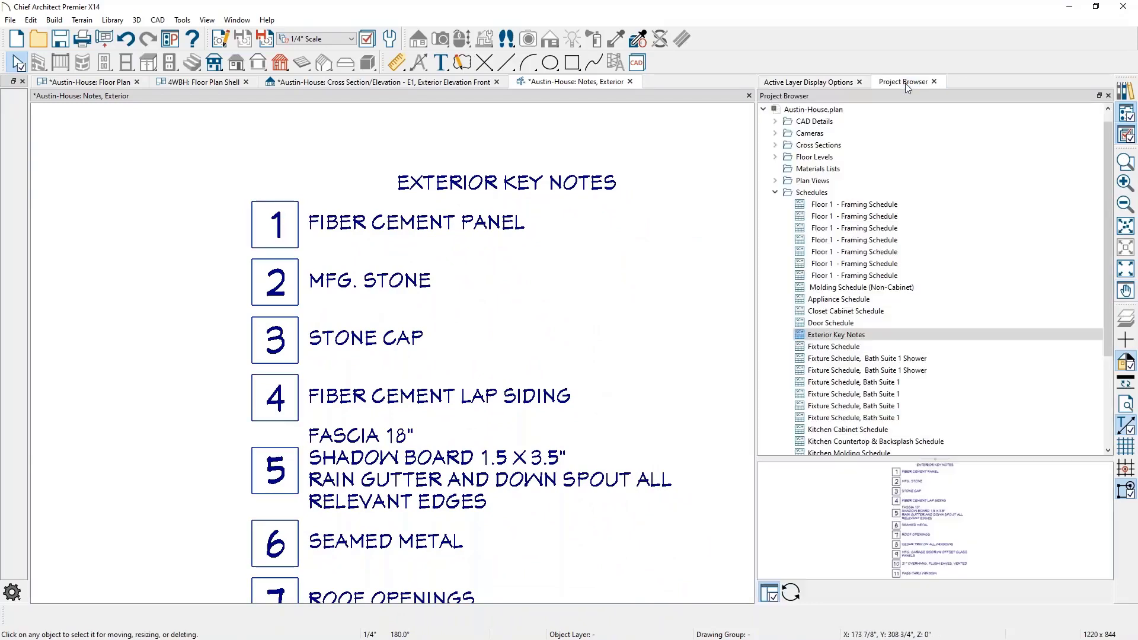
scroll(882, 385, "down", 1)
scroll(881, 385, "down", 3)
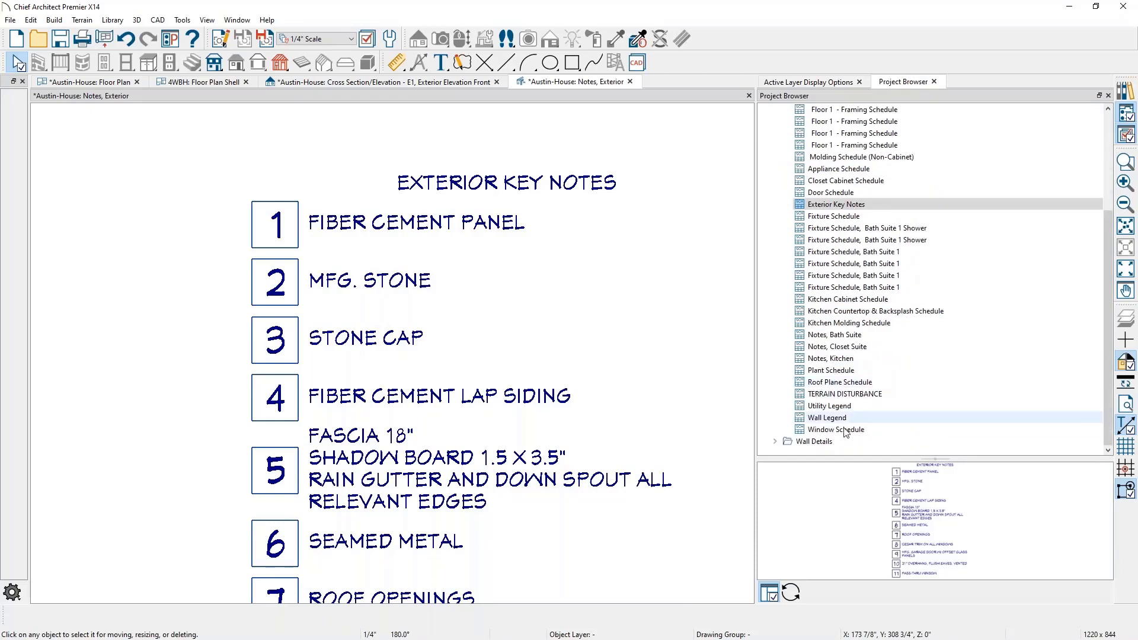
double_click(844, 436)
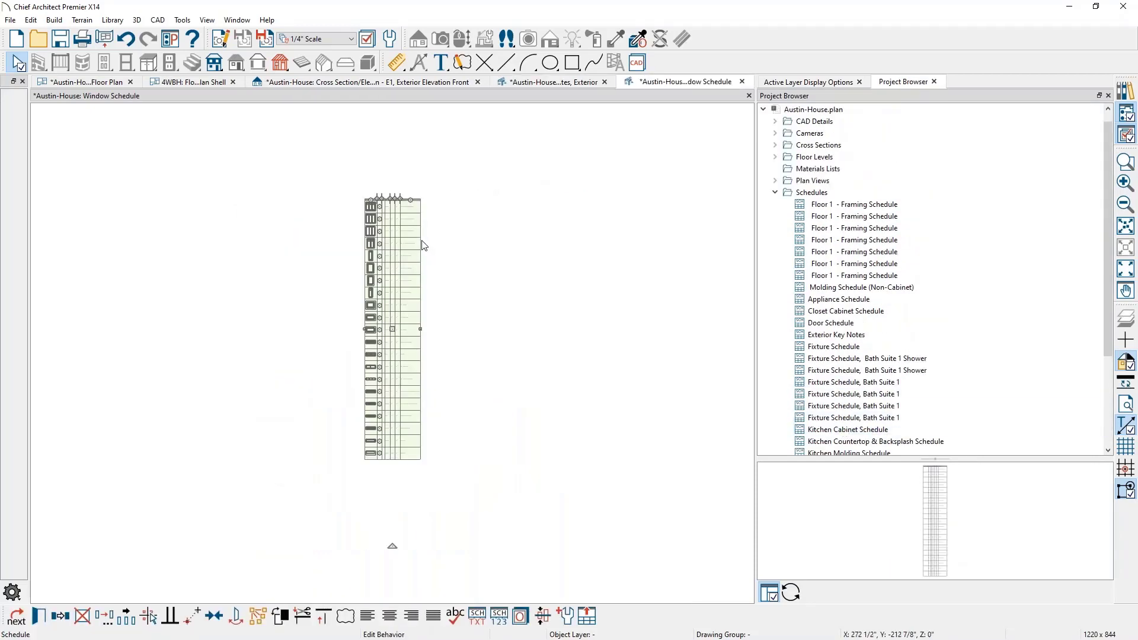
scroll(421, 244, "up", 6)
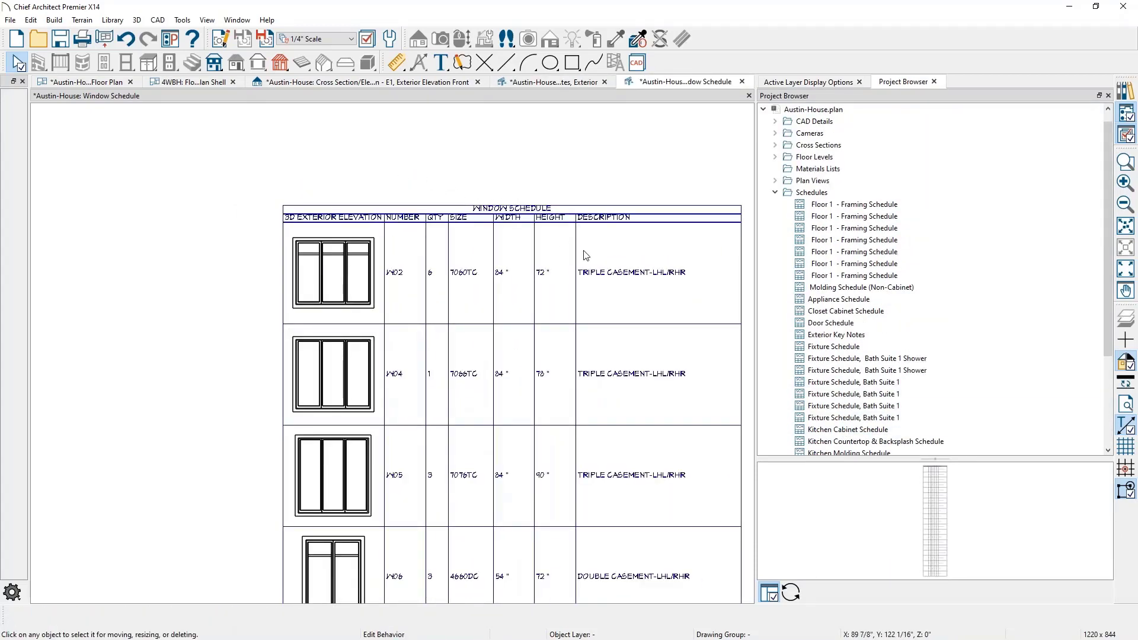
scroll(572, 262, "up", 3)
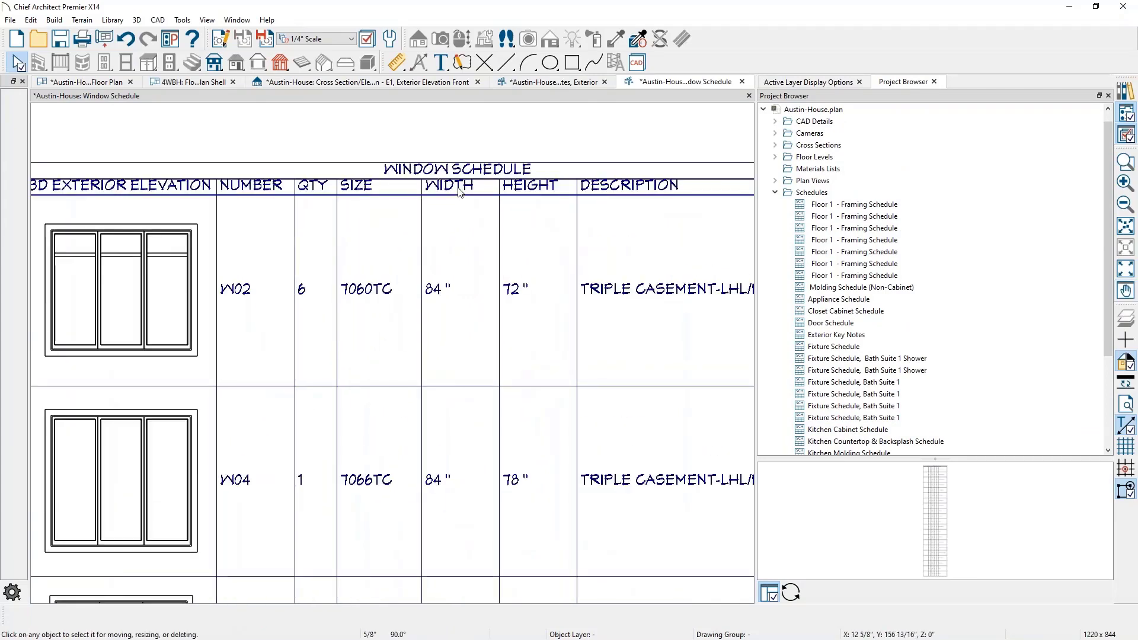
scroll(458, 192, "down", 1)
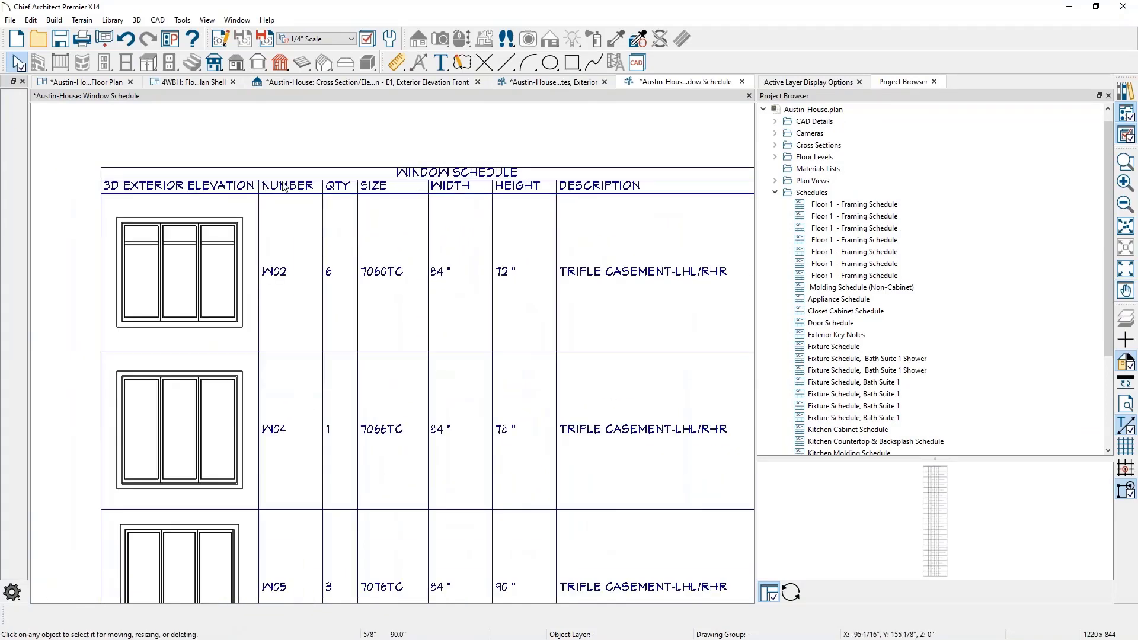
Give the window schedule's title a custom text style with a character height of 12".
left_click(491, 186)
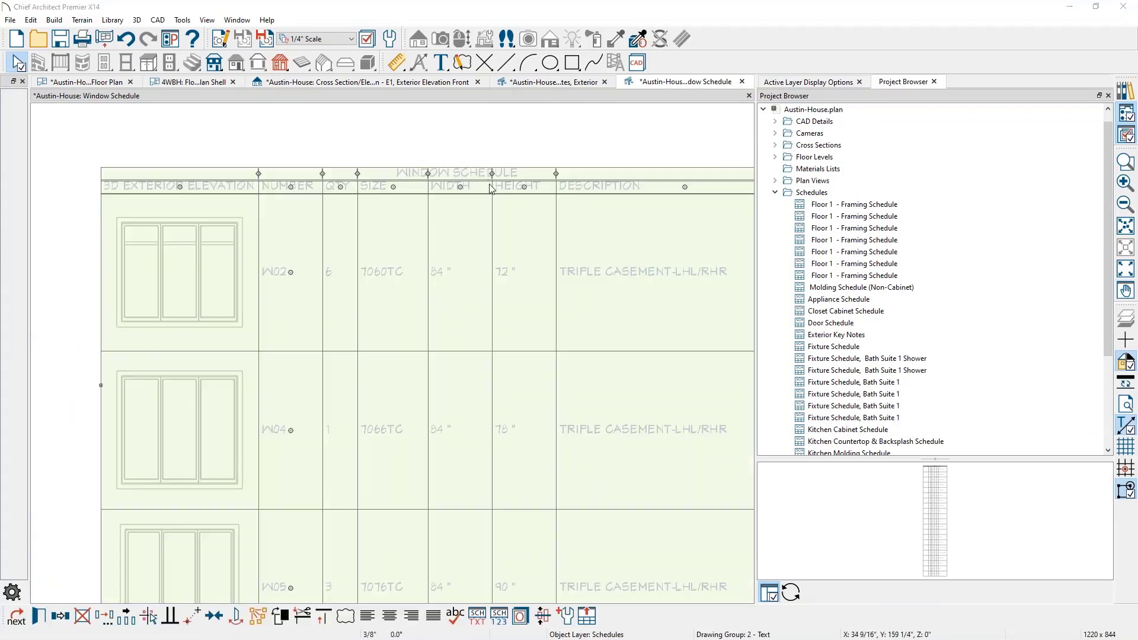
double_click(492, 189)
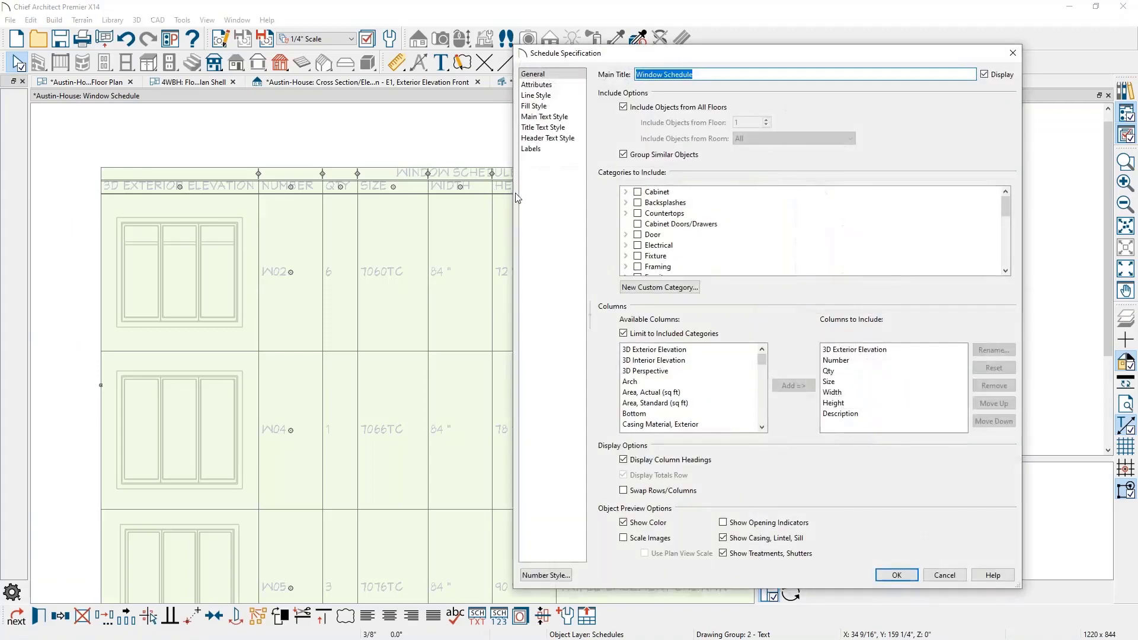
left_click(552, 128)
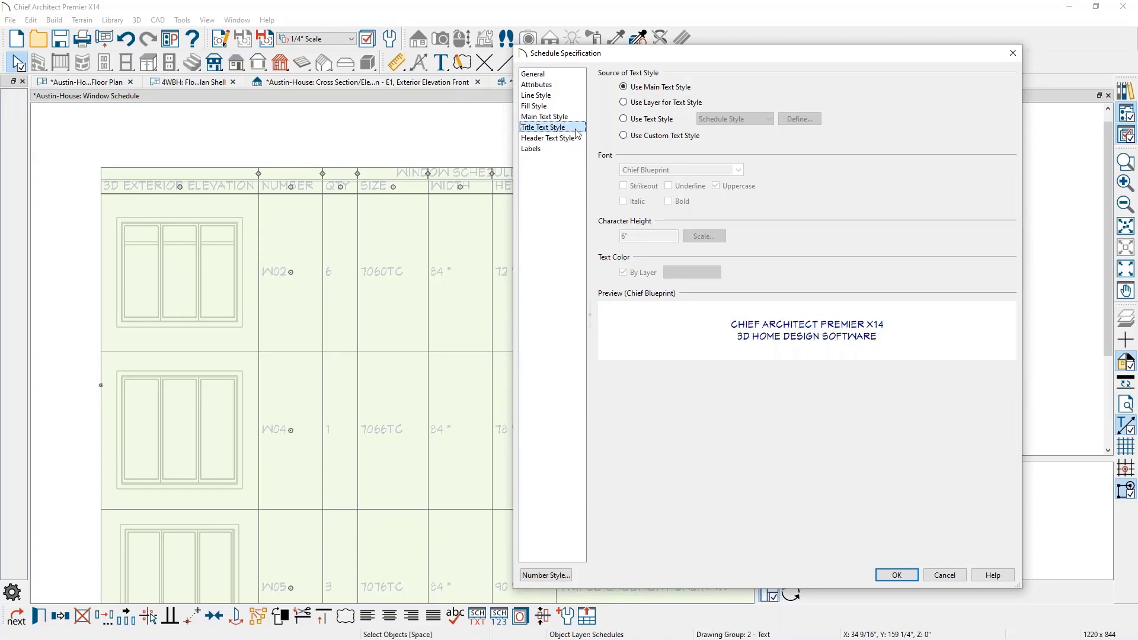
left_click(623, 136)
left_click_drag(640, 236, 589, 238)
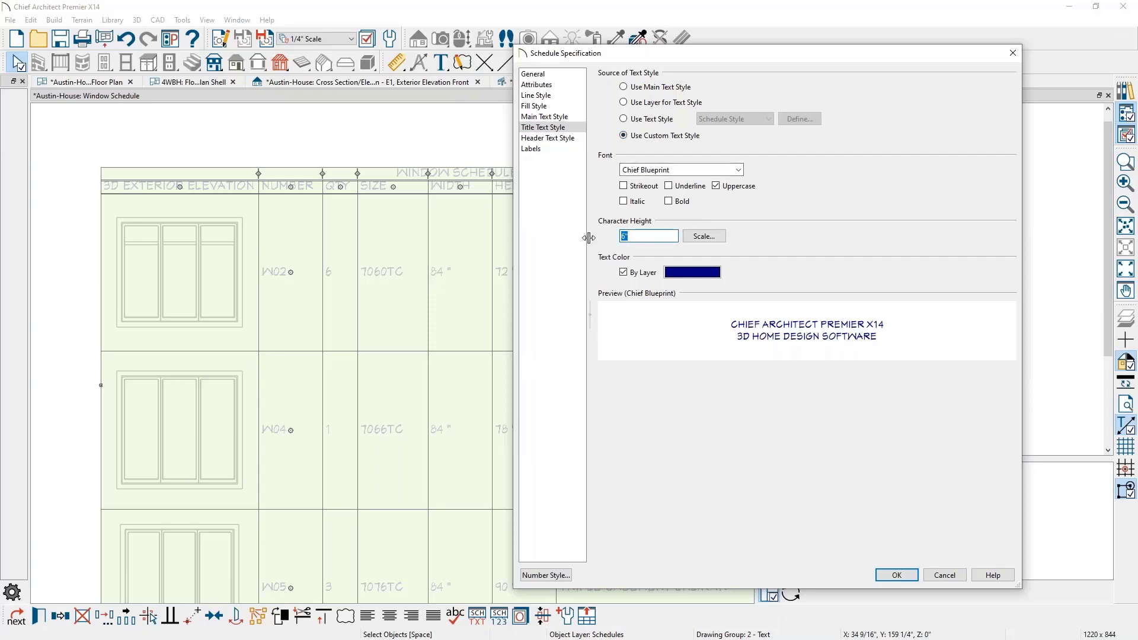
left_click(896, 575)
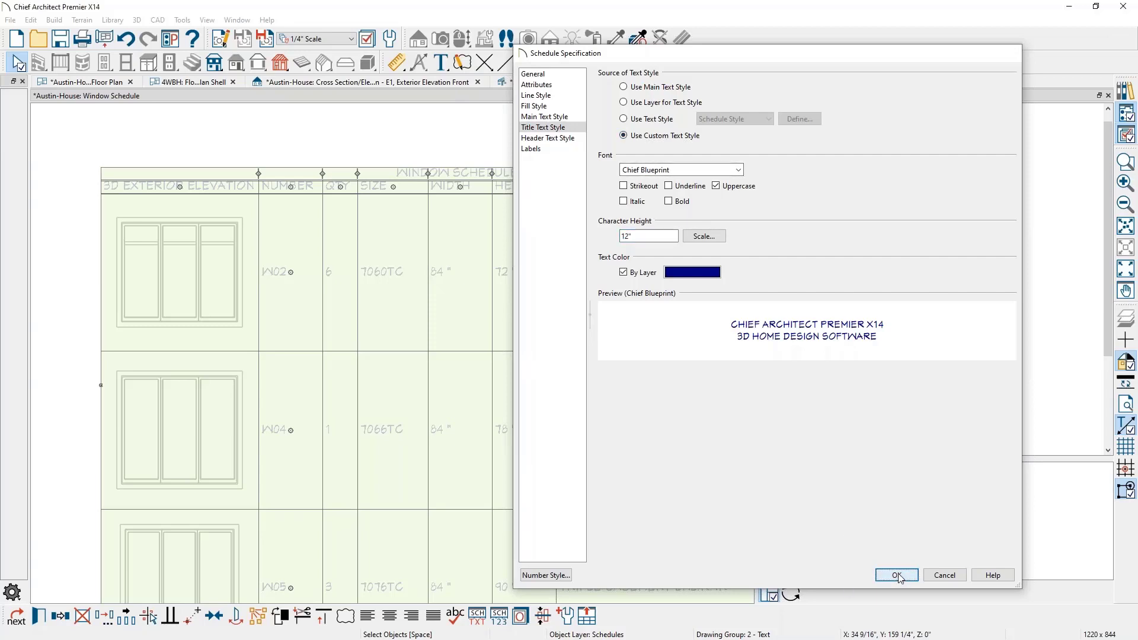
left_click(487, 145)
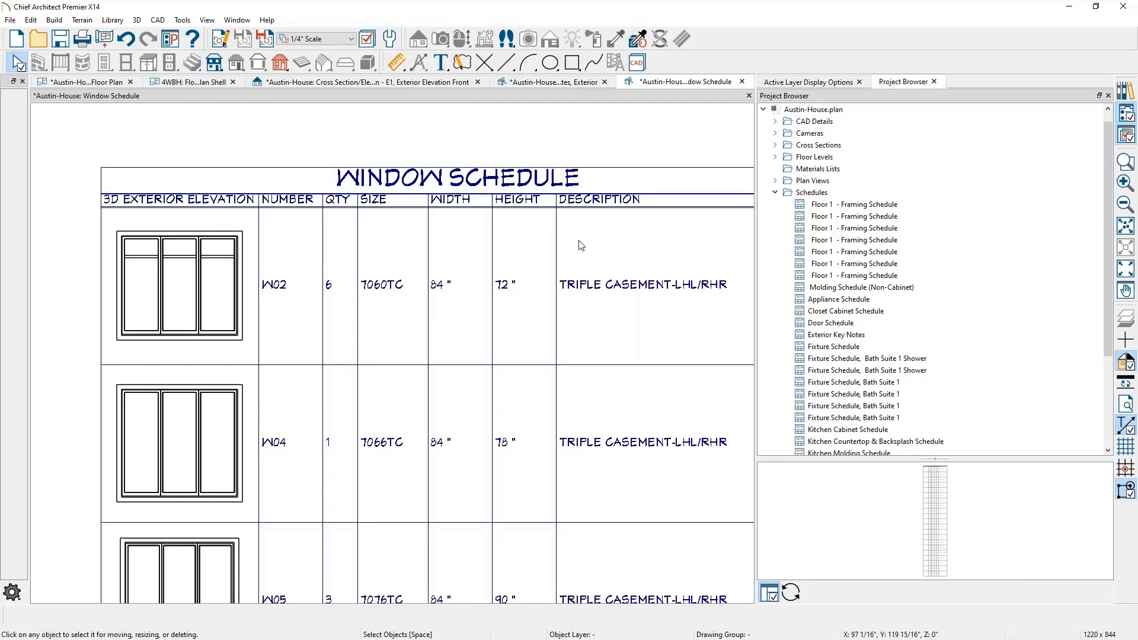
Give the window schedule's column headers a custom text style with a character height of 8".
double_click(635, 236)
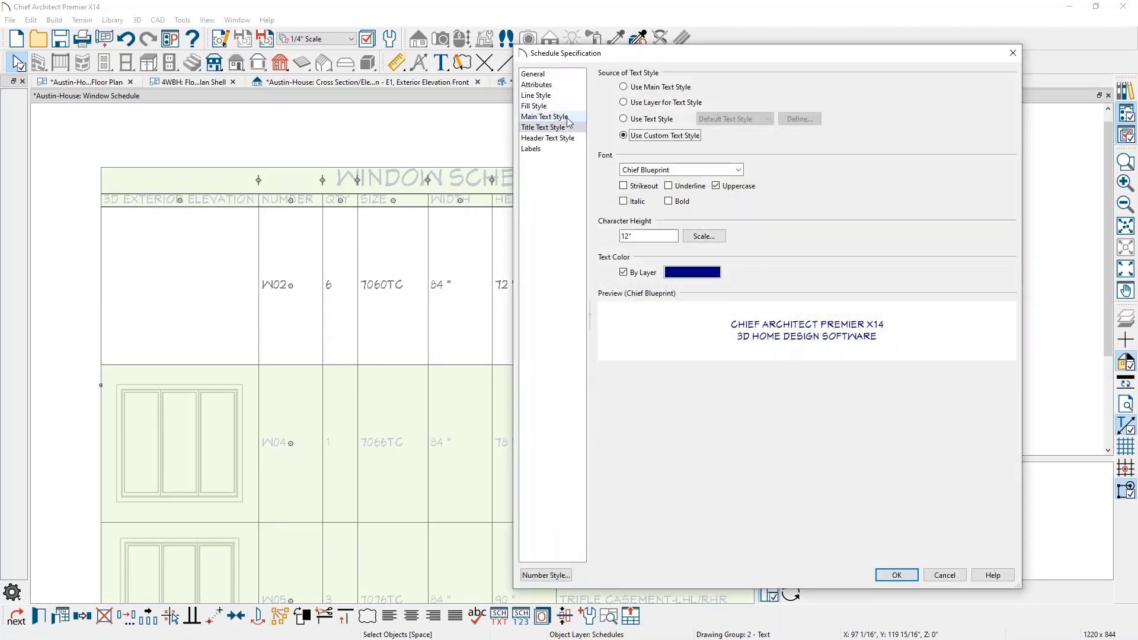
left_click(569, 138)
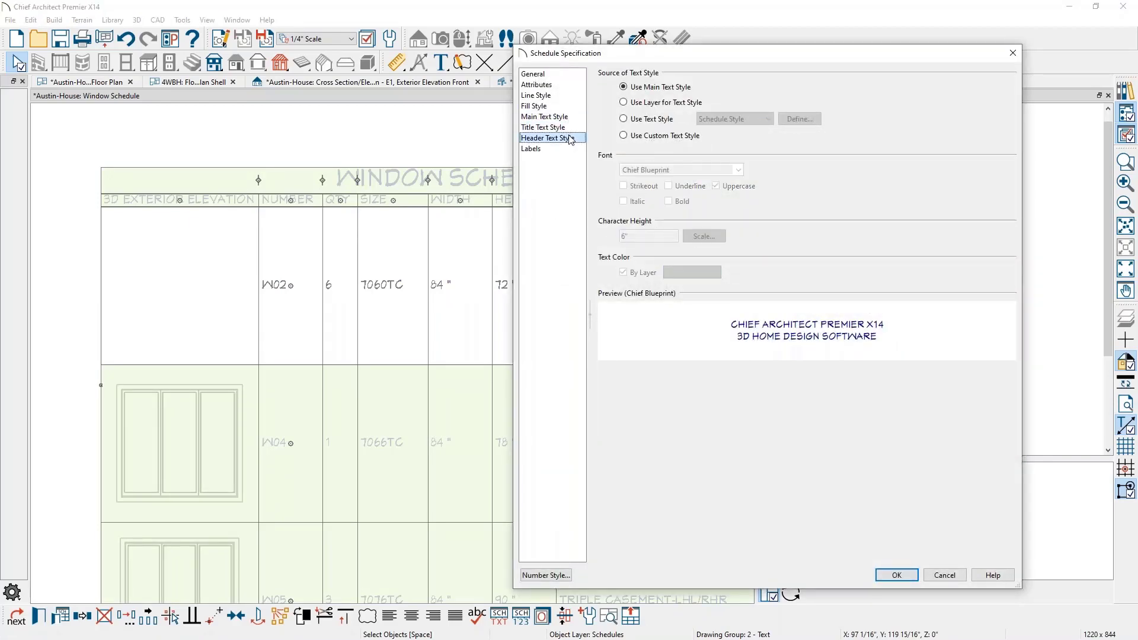
left_click(637, 135)
left_click_drag(650, 236, 589, 242)
type("8")
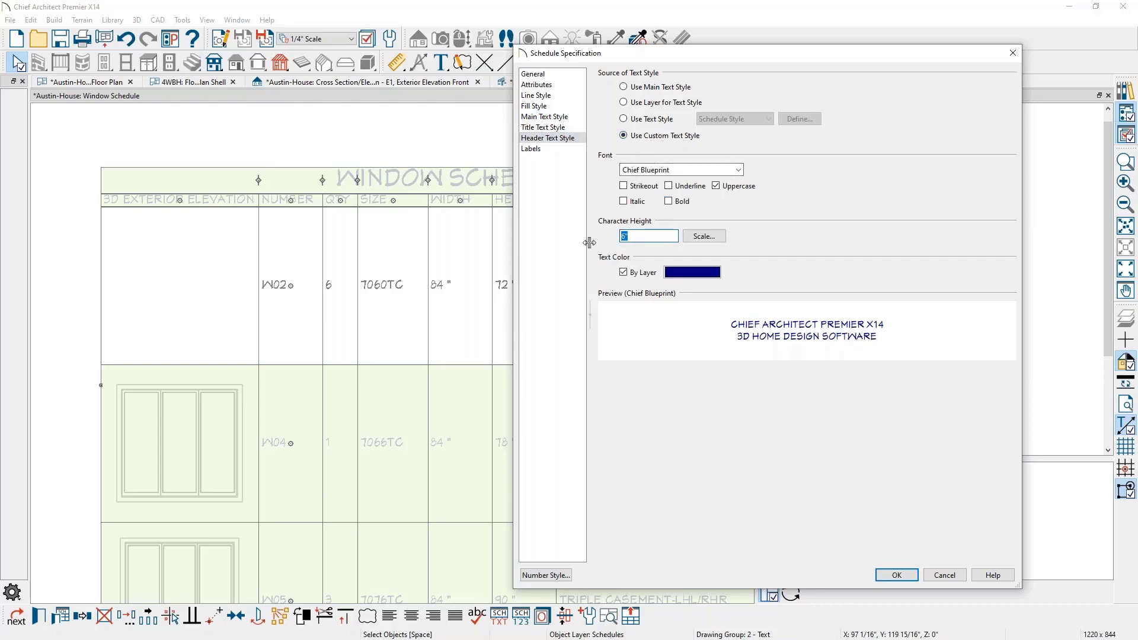
left_click(884, 575)
left_click(600, 140)
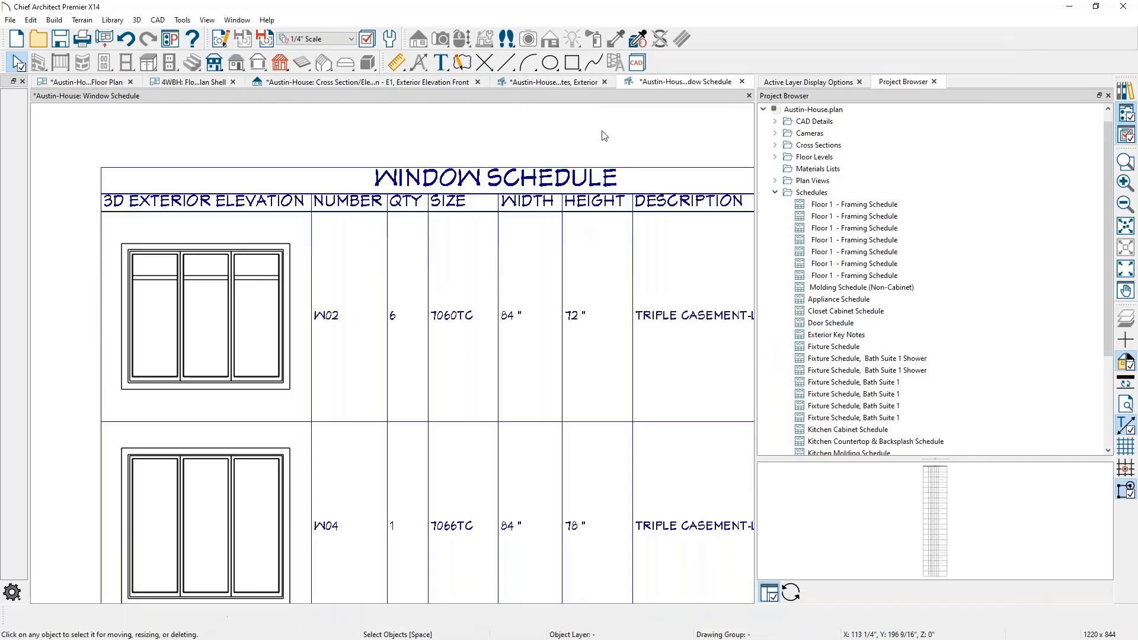
scroll(446, 115, "down", 1)
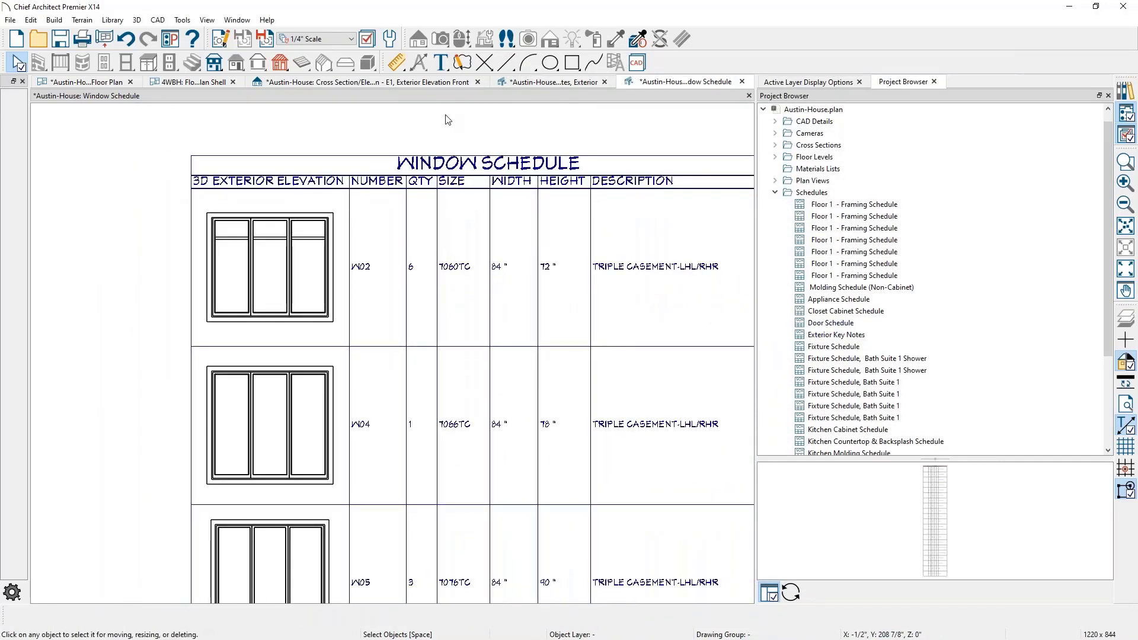
middle_click_drag(446, 115, 387, 118)
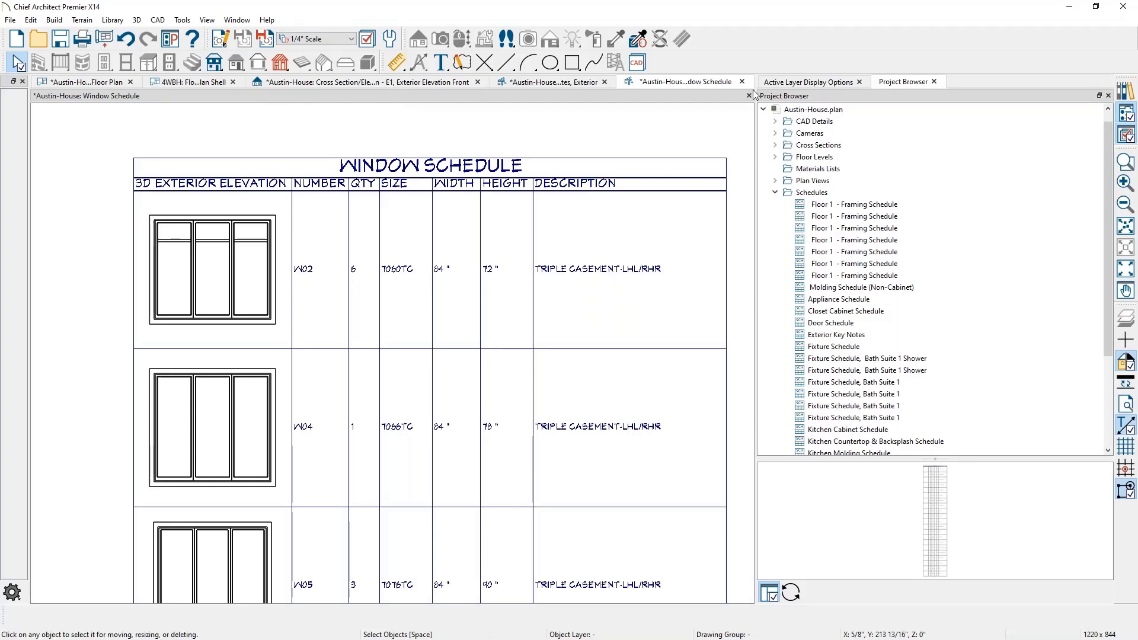
Search the library for "elevator" and look through the matching items.
left_click(1126, 91)
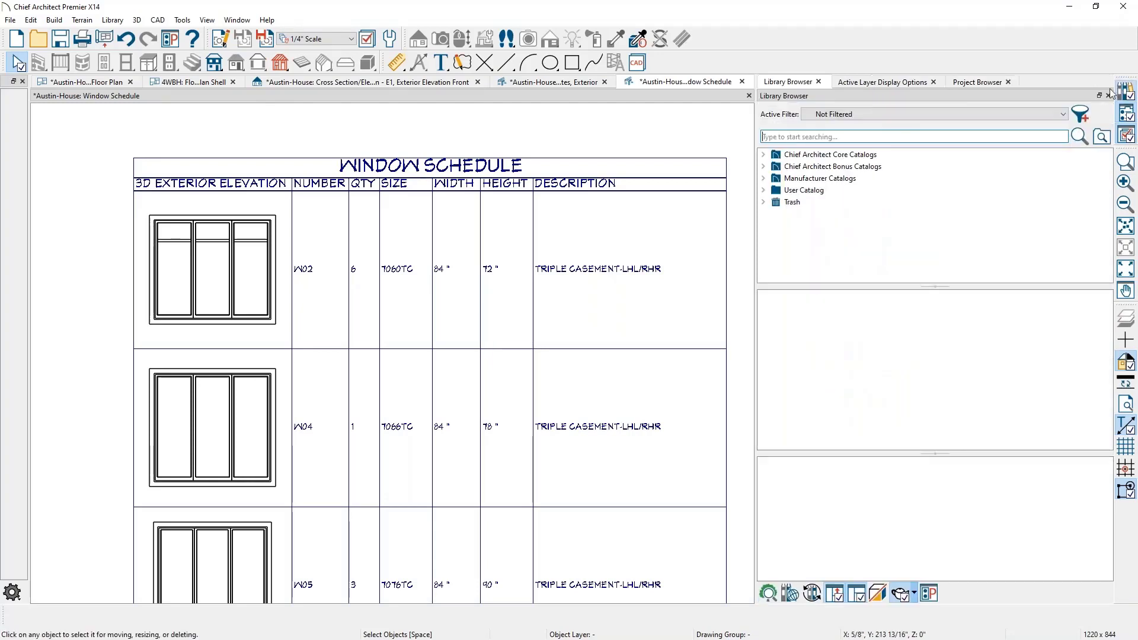
left_click(882, 136)
type("el")
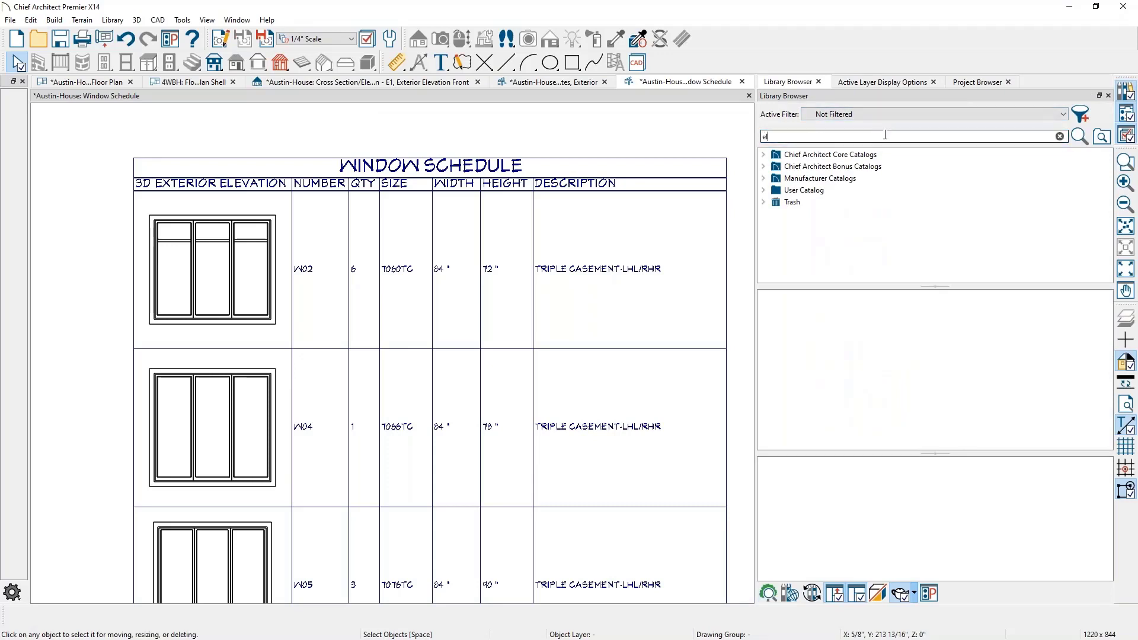
type("evator")
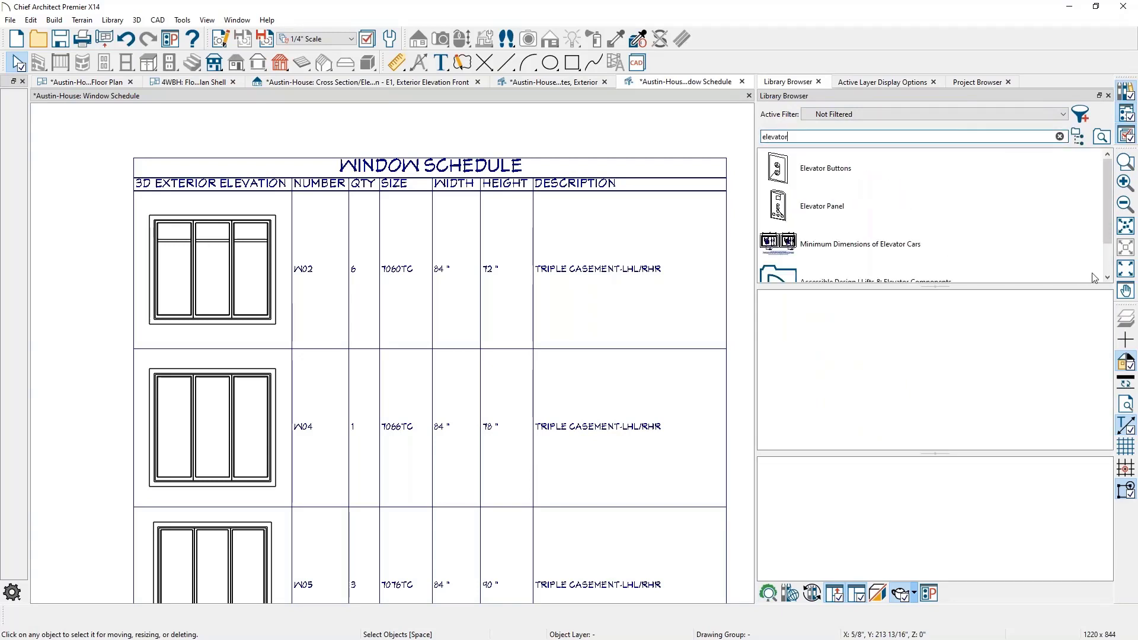
left_click(1108, 276)
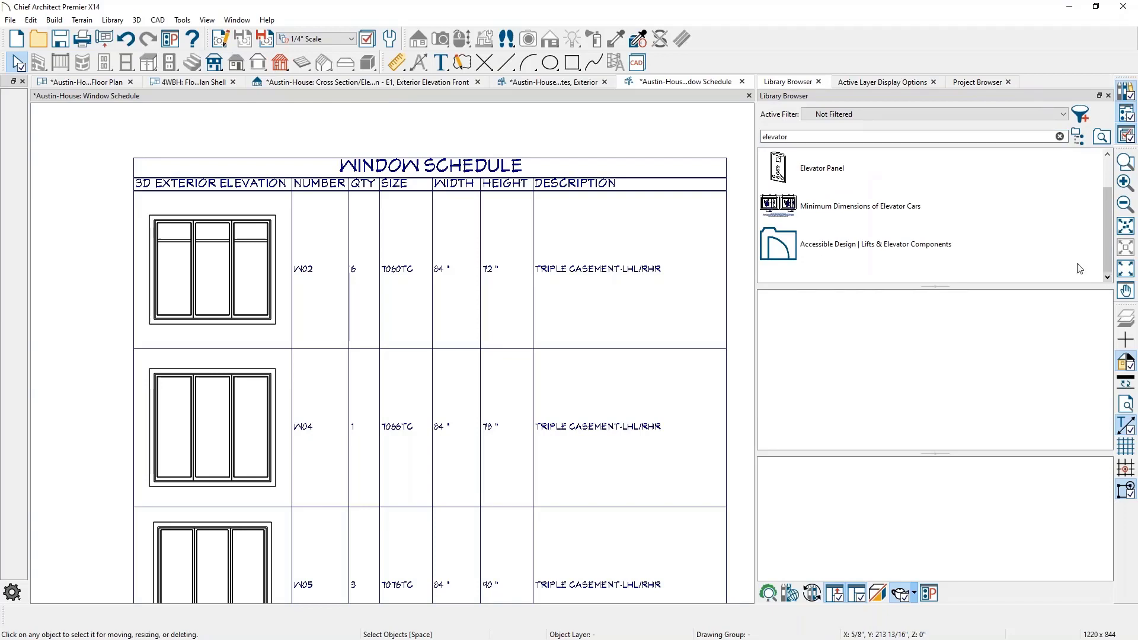
Locate the Accessible Design Lifts & Elevator Components folder in the library tree and examine its contents.
left_click(930, 252)
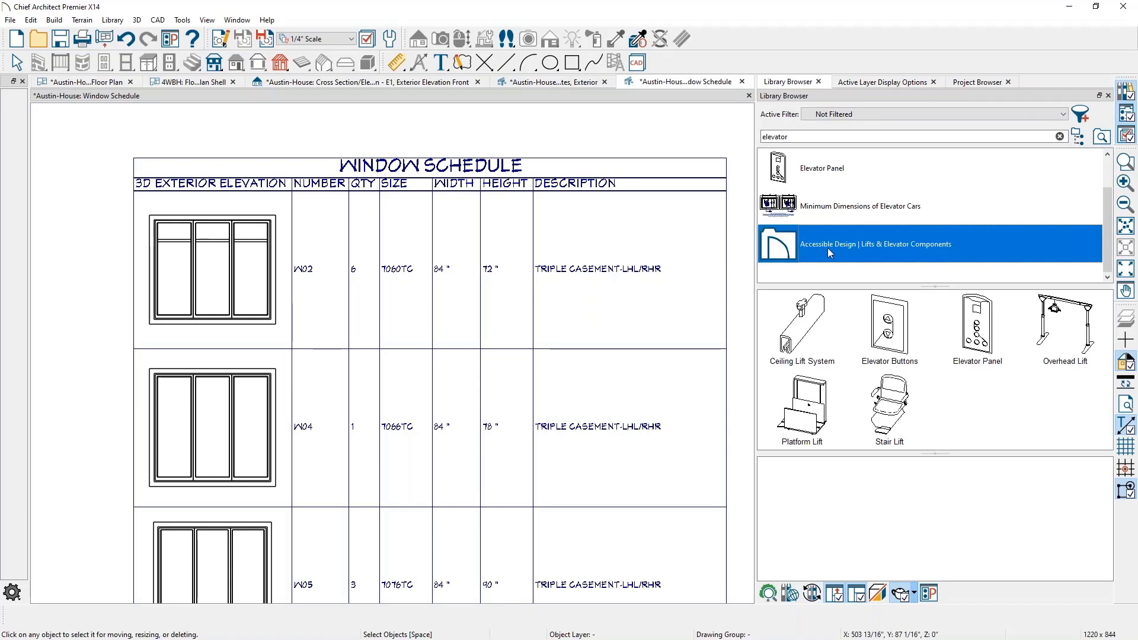
right_click(777, 246)
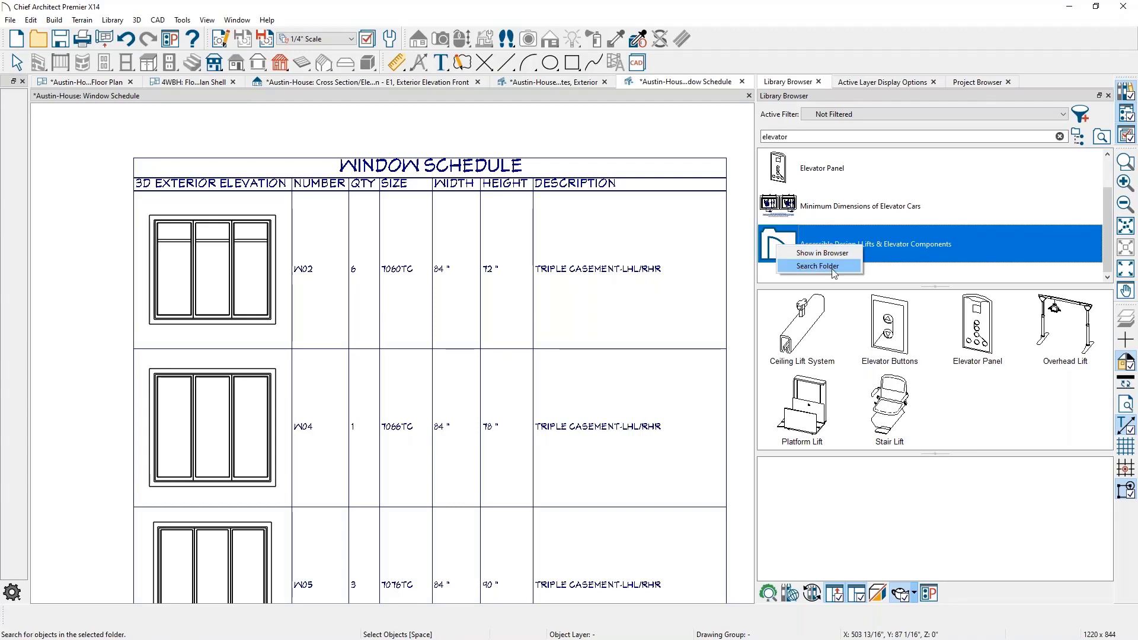
left_click(833, 256)
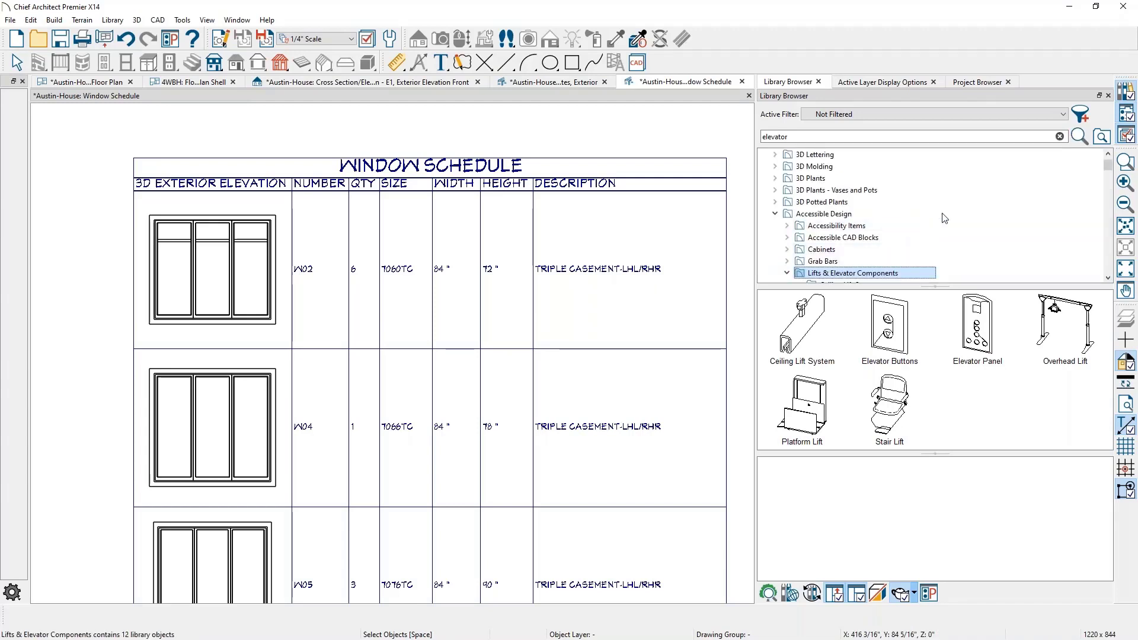
scroll(945, 218, "down", 1)
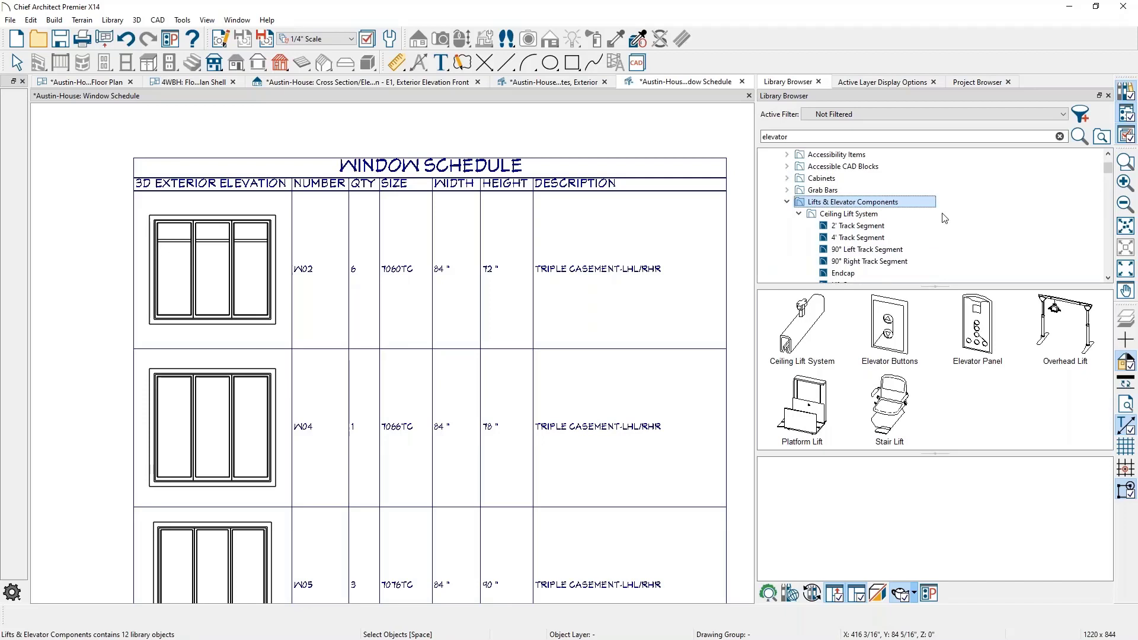
left_click(1109, 155)
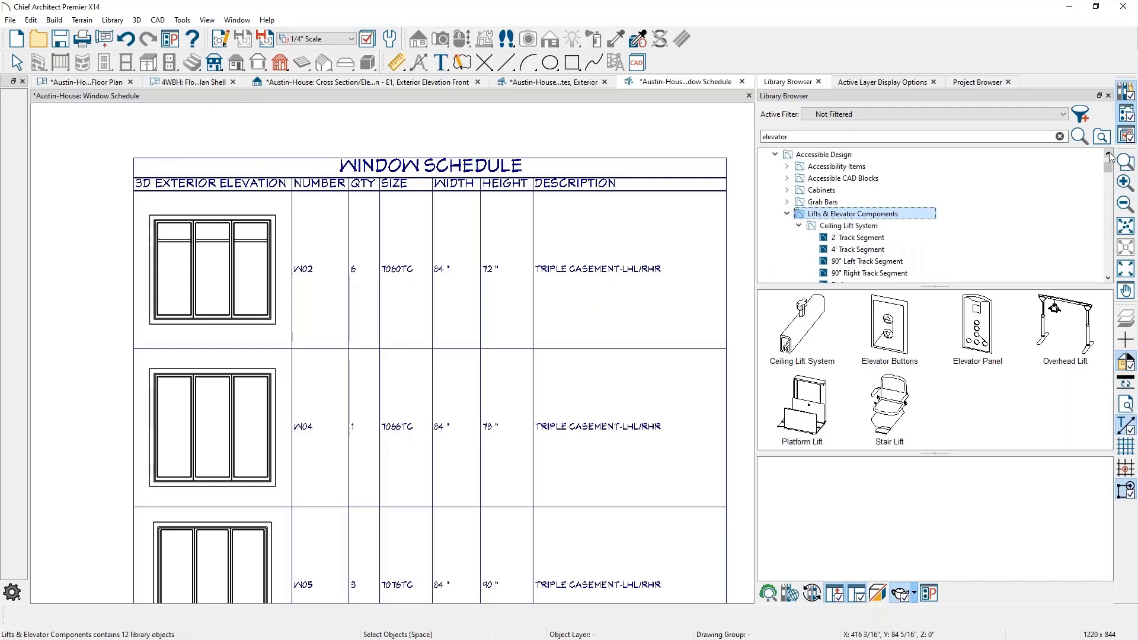
left_click(799, 225)
scroll(871, 210, "down", 1)
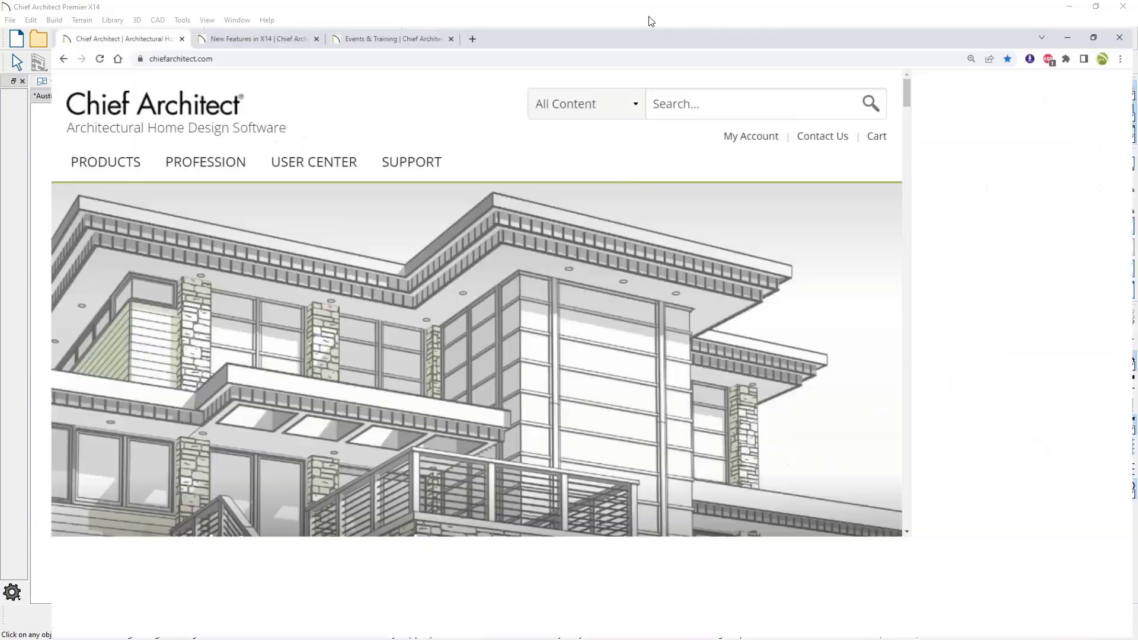
Switch to the Chief Architect website, search the catalog downloads for "elevator" and open the Commercial No.12 Elevator / Escalator details.
mouse_move(393, 140)
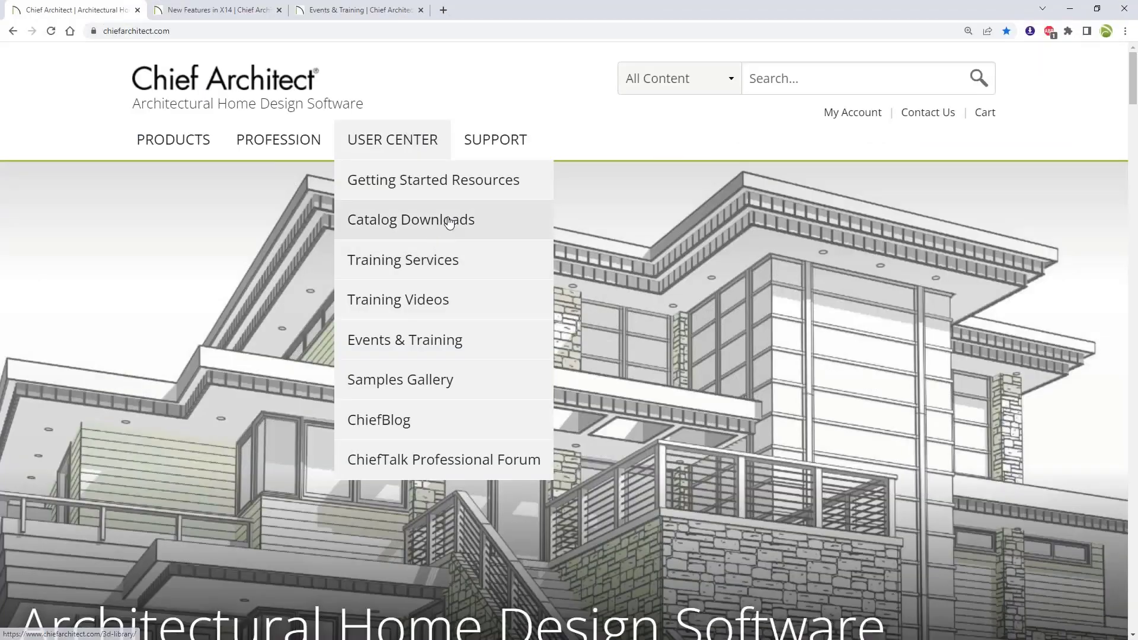
left_click(508, 222)
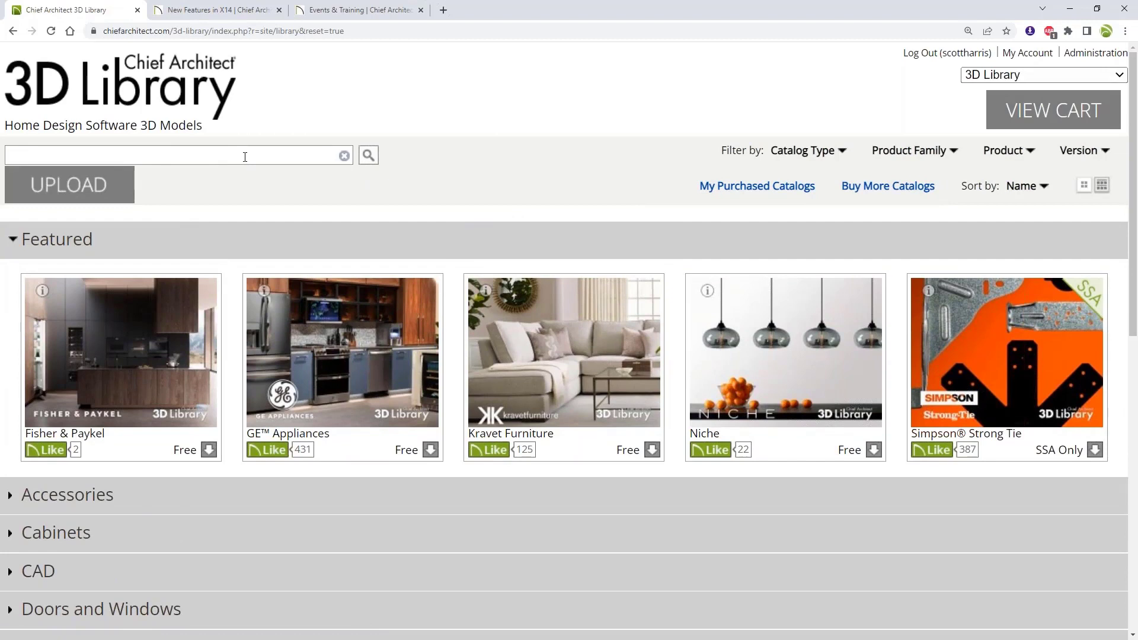
type("elevator")
key("Return")
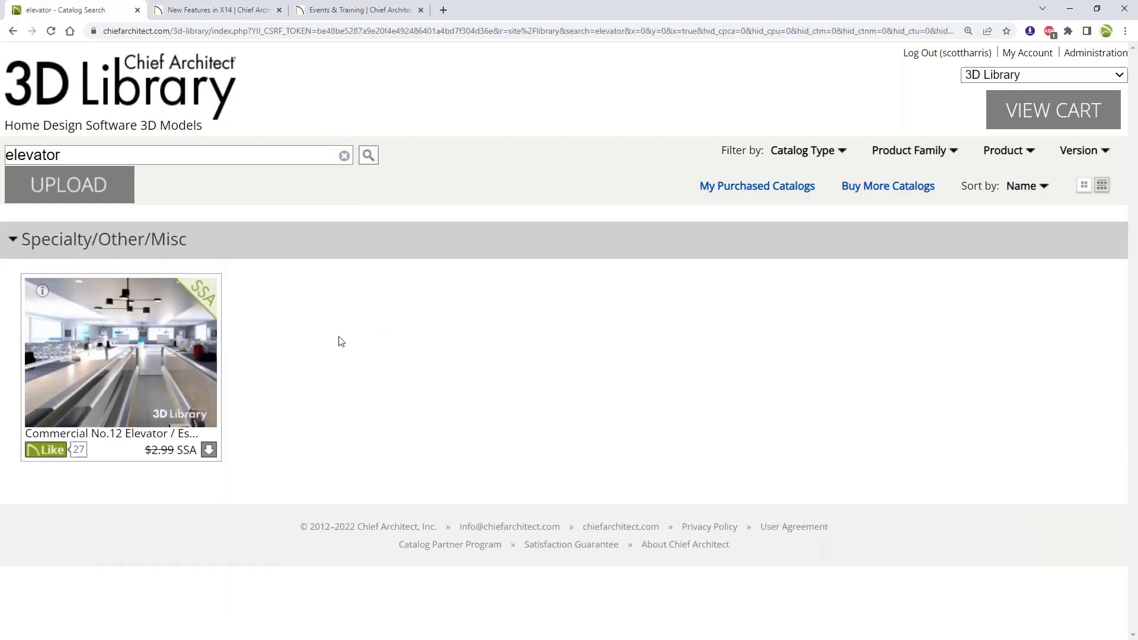
left_click(164, 366)
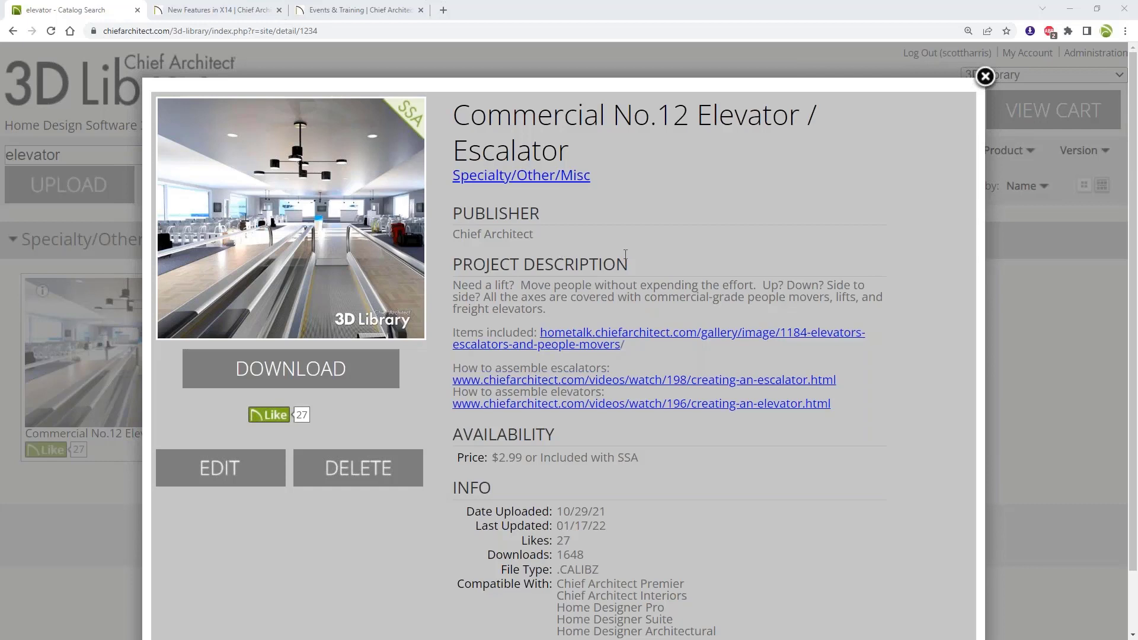
left_click(457, 87)
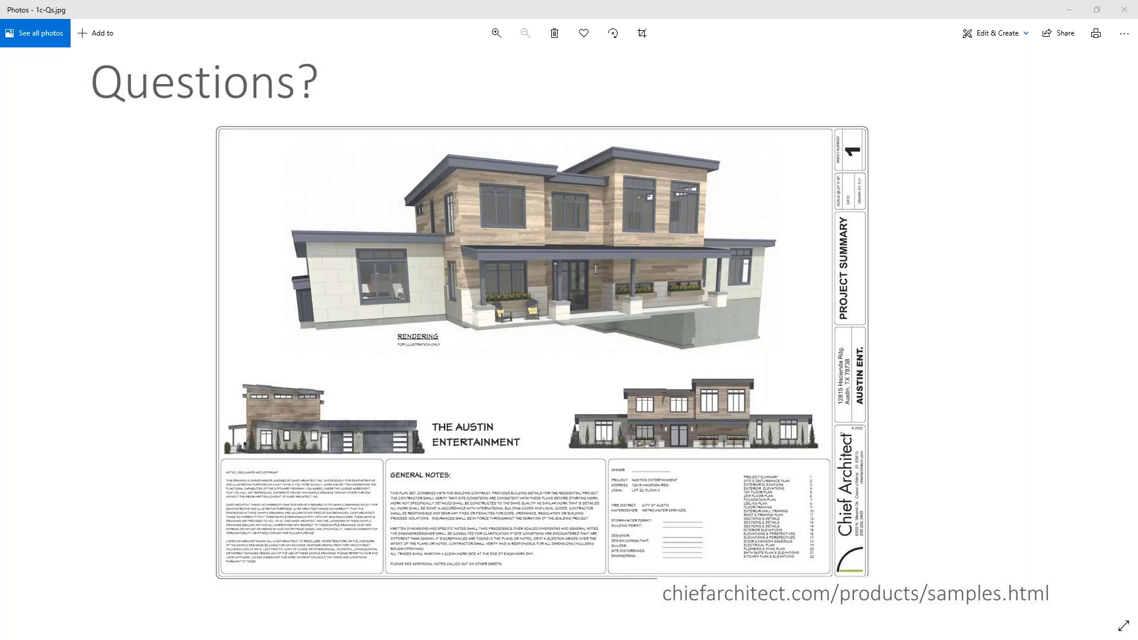
left_click(1069, 11)
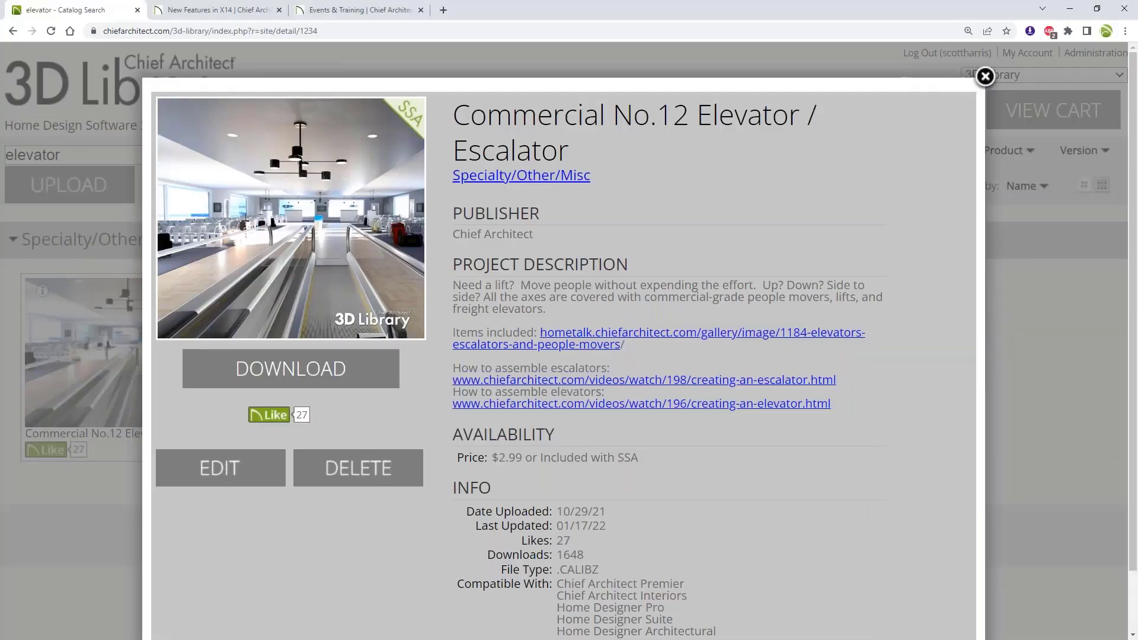
Close the elevator catalog details, return to Chief Architect, close the window schedule and bring up the 4WBH Floor Plan Shell.
left_click(985, 76)
left_click(1069, 10)
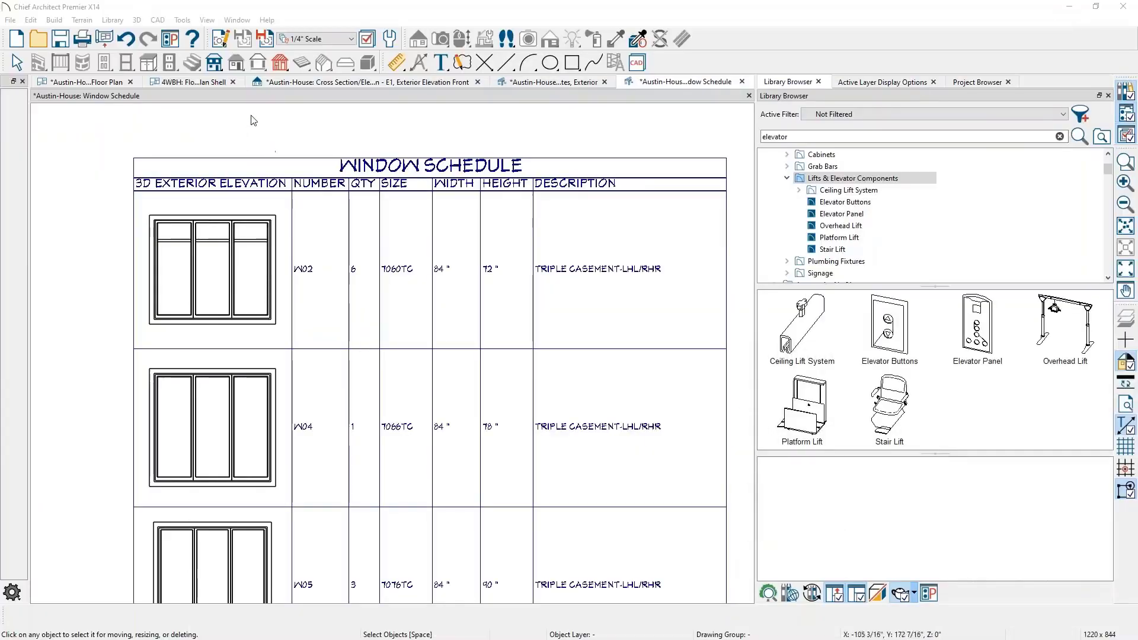
left_click(742, 81)
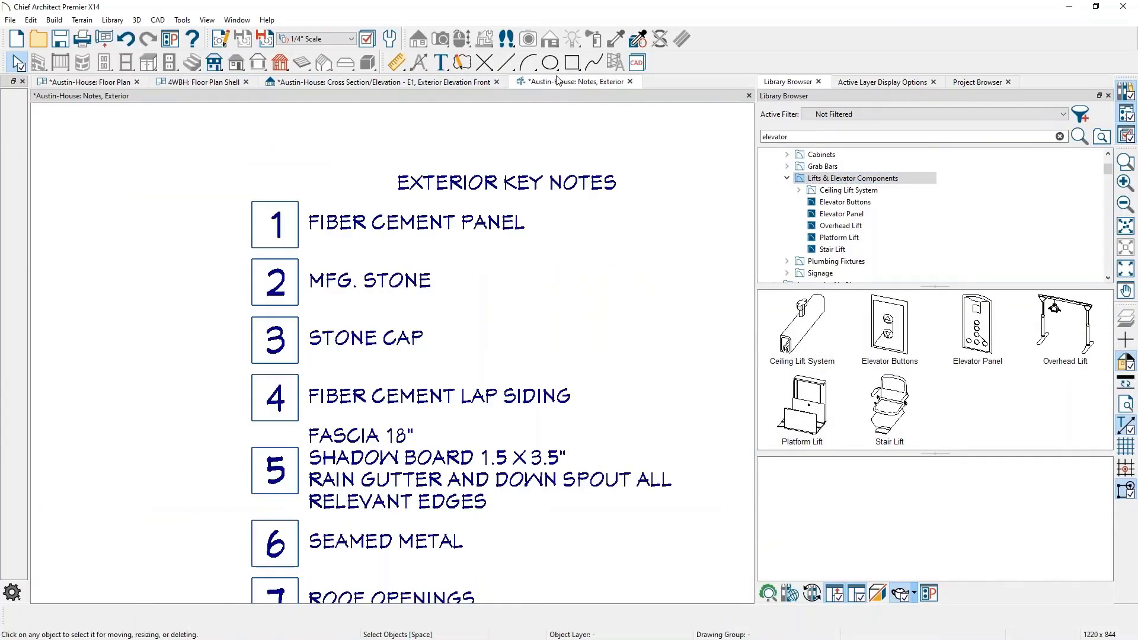
left_click(201, 82)
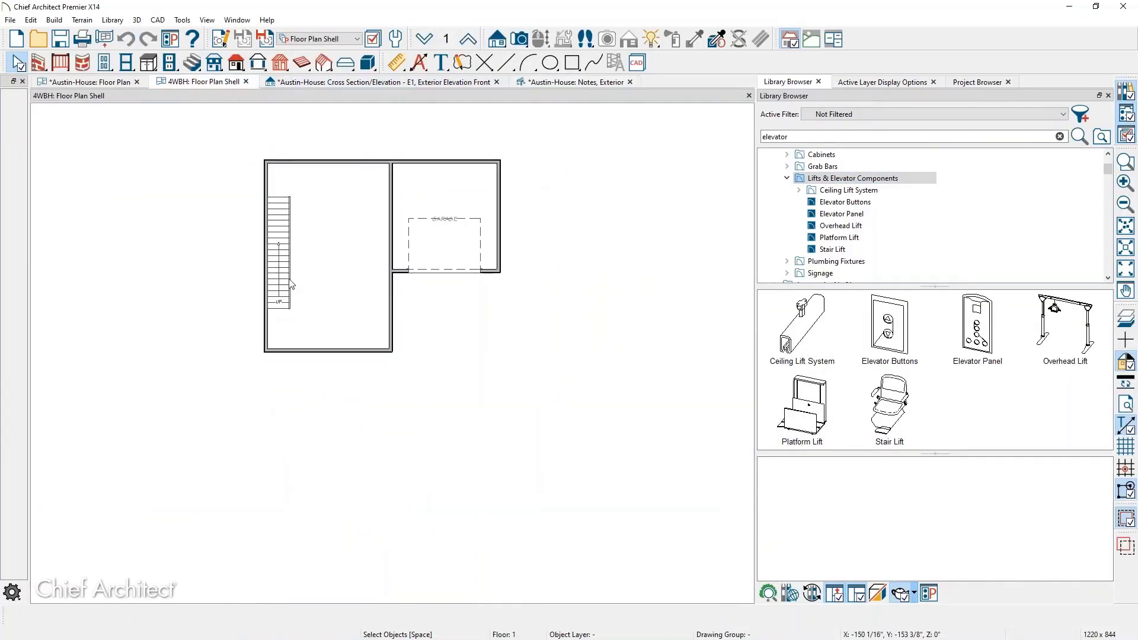
Move the straight staircase away from the exterior wall into the room and bend it into a curve towards the garage.
scroll(287, 252, "up", 1)
middle_click_drag(286, 252, 286, 295)
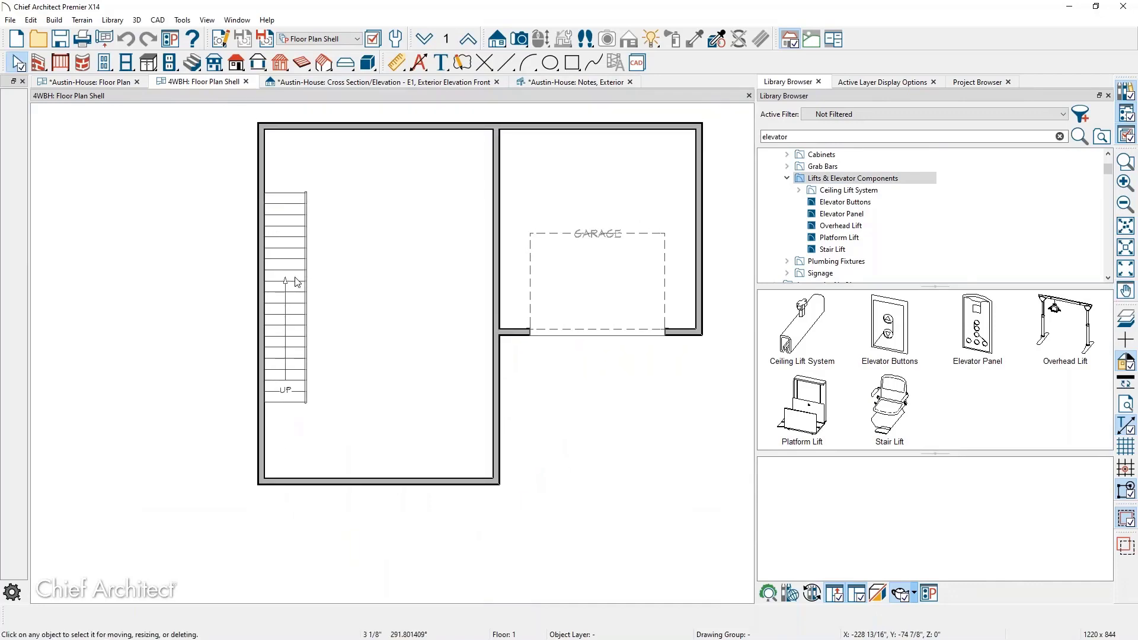
left_click(286, 294)
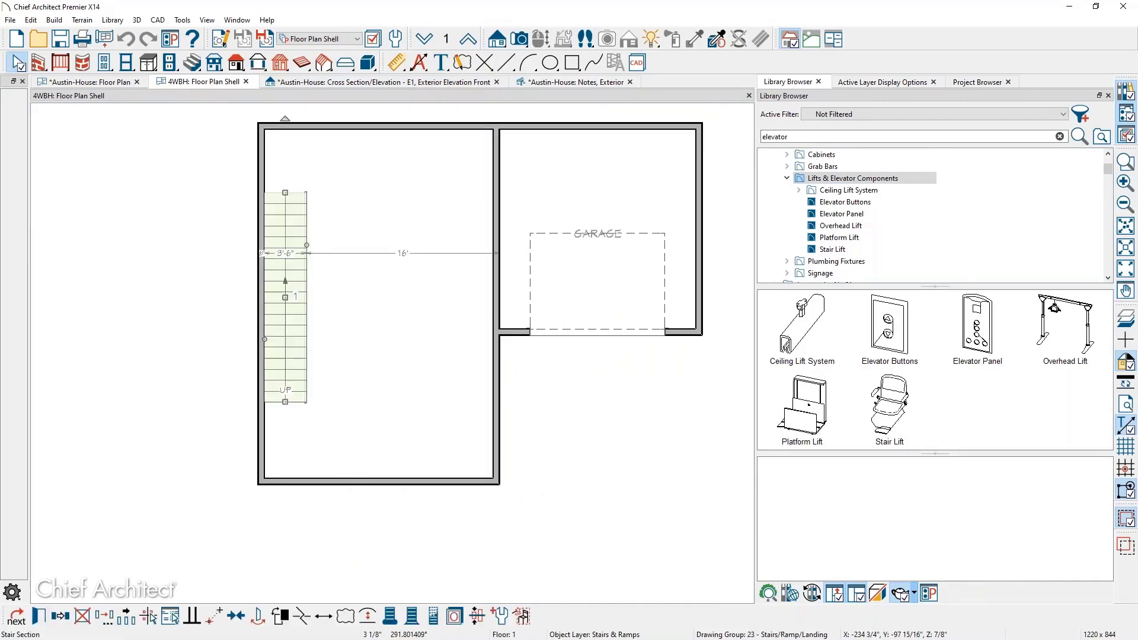
left_click_drag(285, 192, 327, 196)
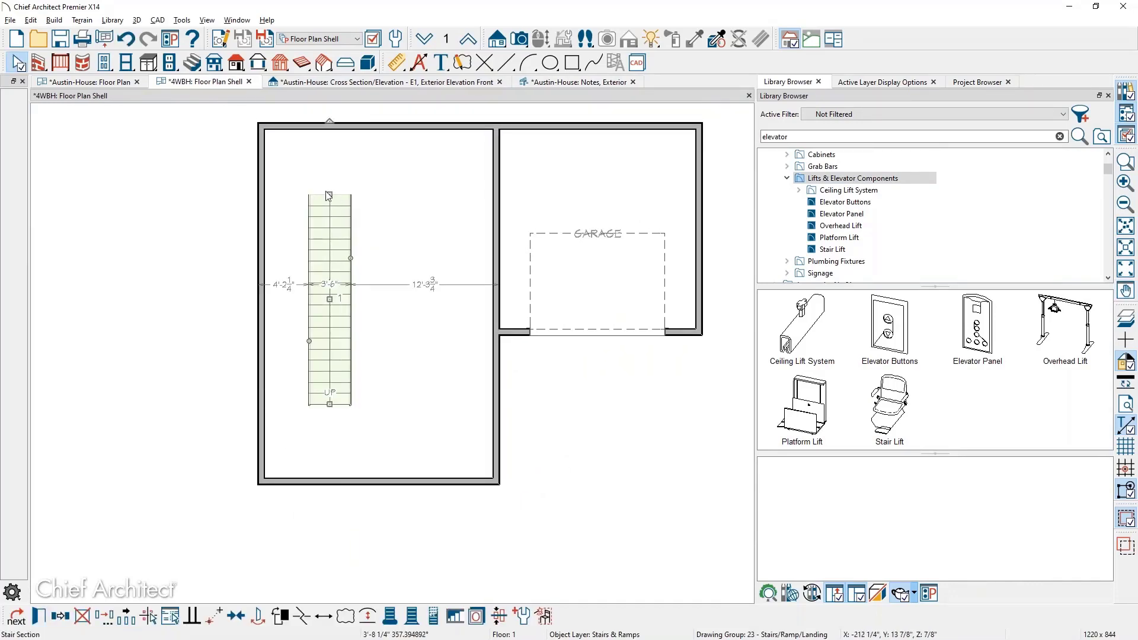
right_click_drag(329, 195, 421, 236)
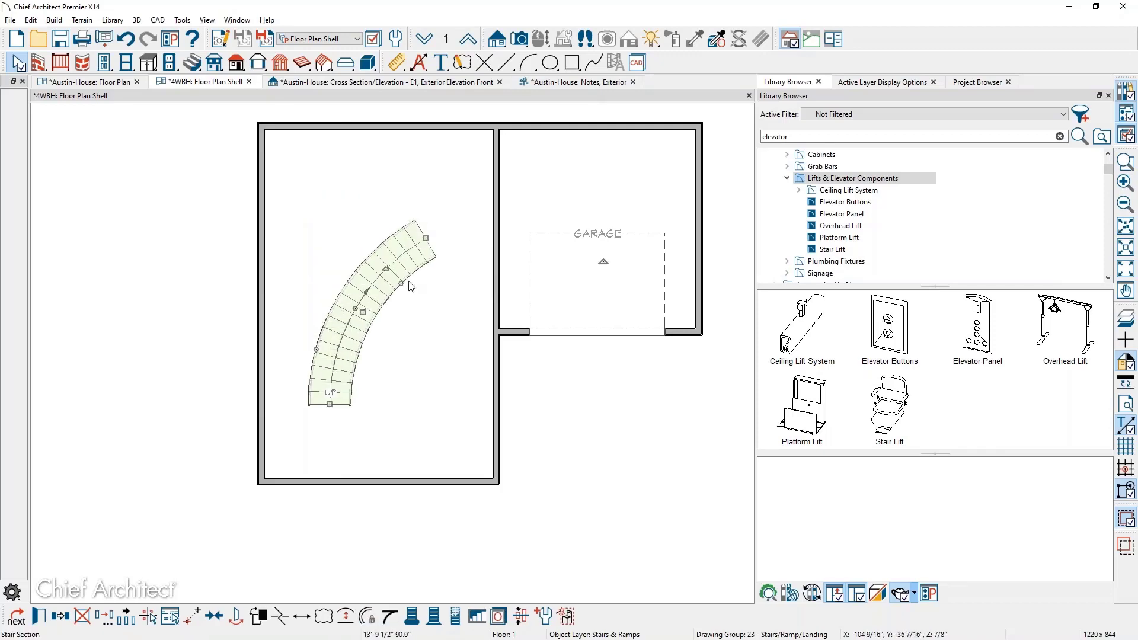
left_click(399, 358)
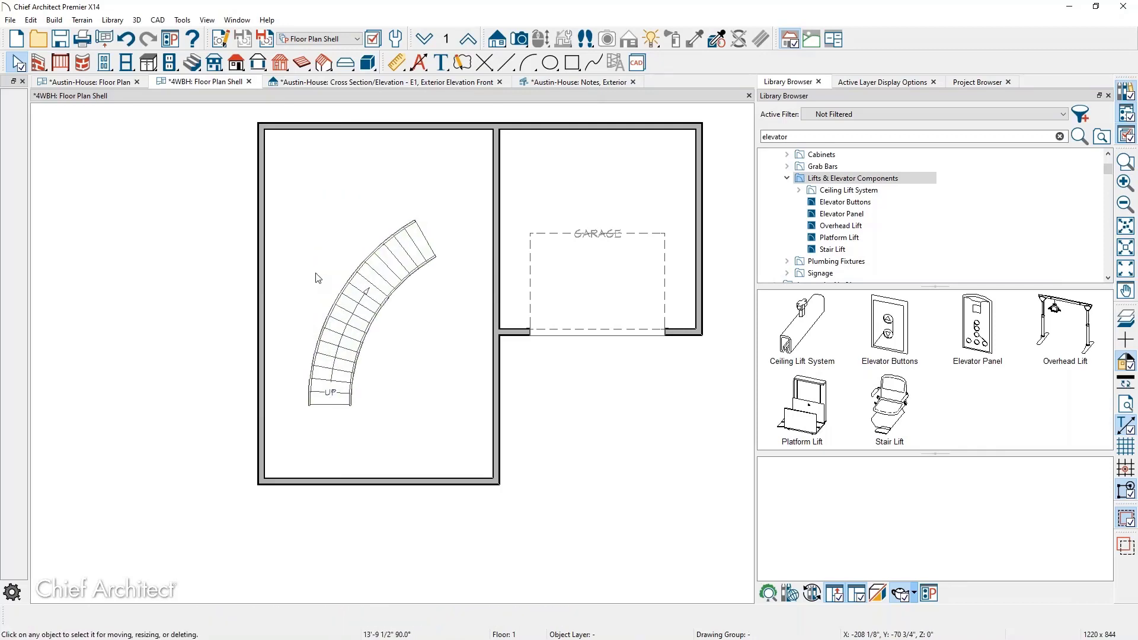
Close the Project Browser, Active Layer Display Options and Library Browser to enlarge the plan around the curved staircase.
scroll(320, 283, "up", 3)
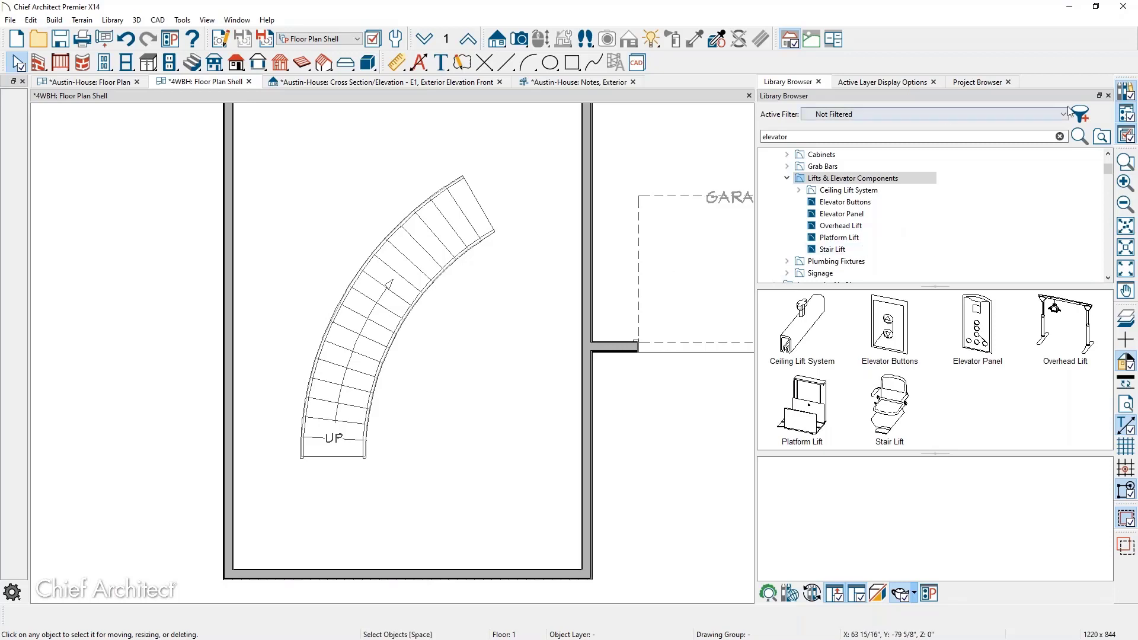
left_click(1007, 82)
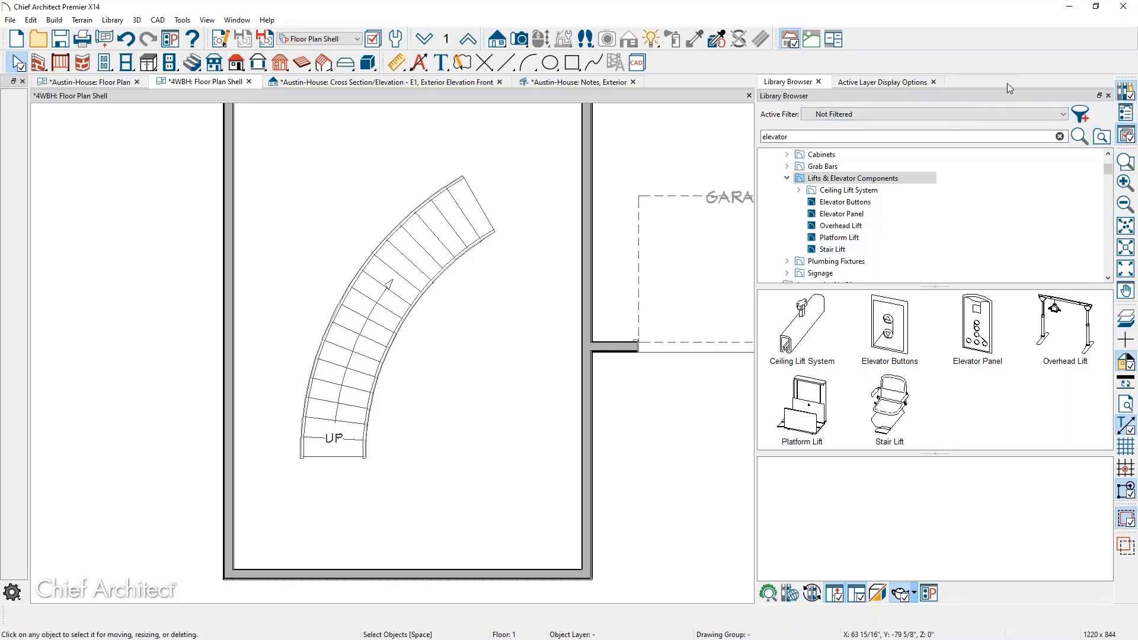
left_click(934, 82)
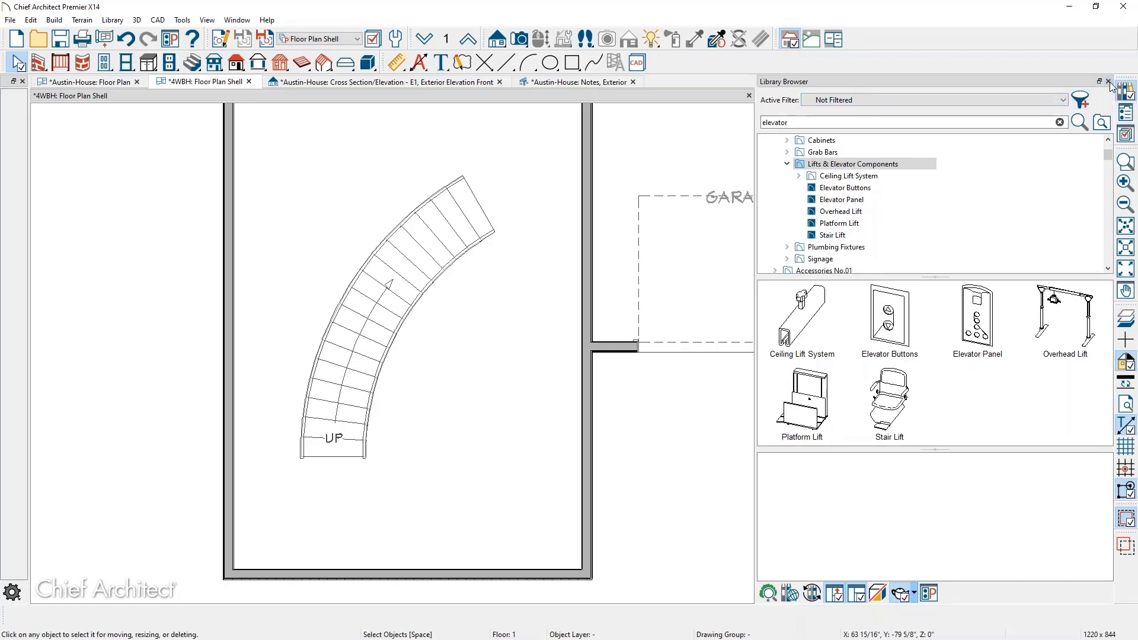
left_click(1109, 82)
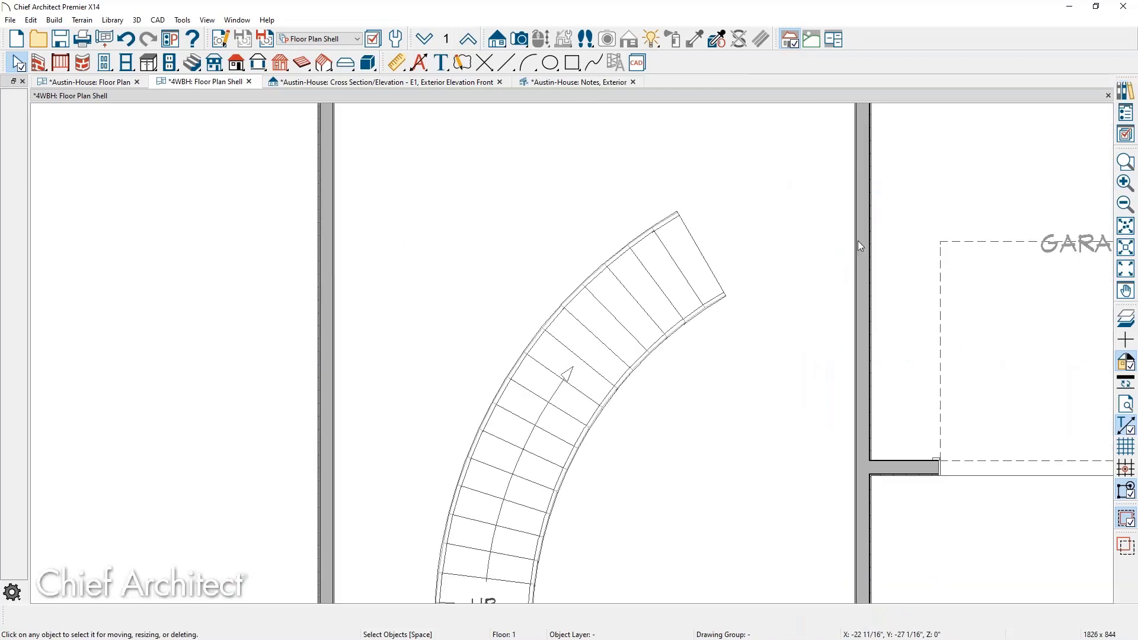
scroll(676, 289, "down", 4)
middle_click_drag(675, 291, 593, 247)
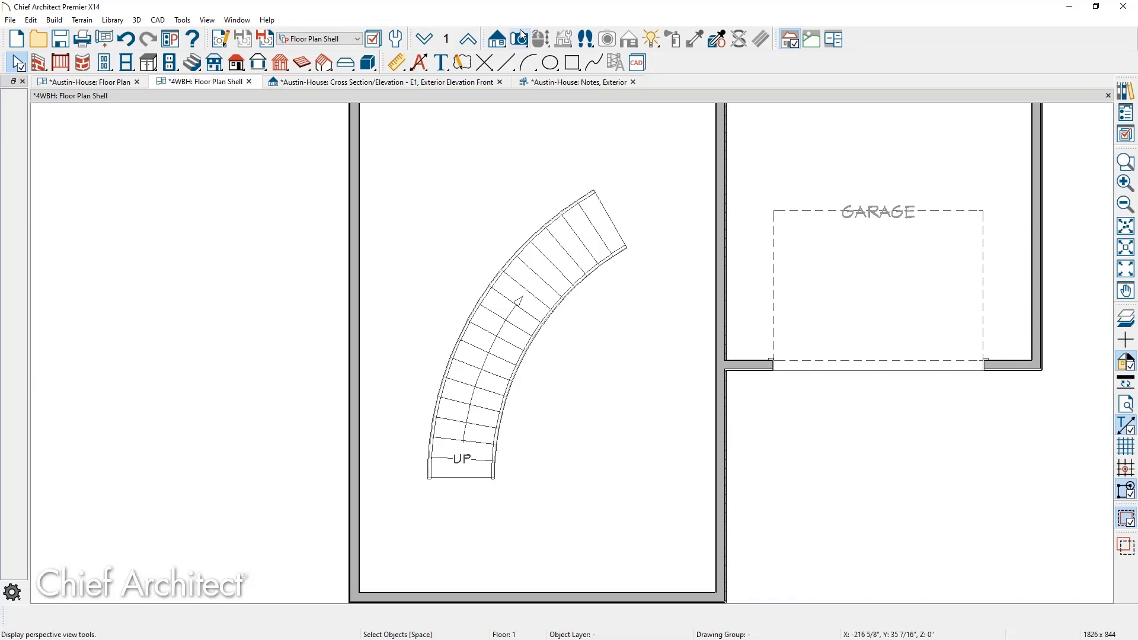
Create a diagonal back-clipped cross section looking towards the curved staircase and review its scene clipping settings.
left_click(497, 38)
left_click(16, 125)
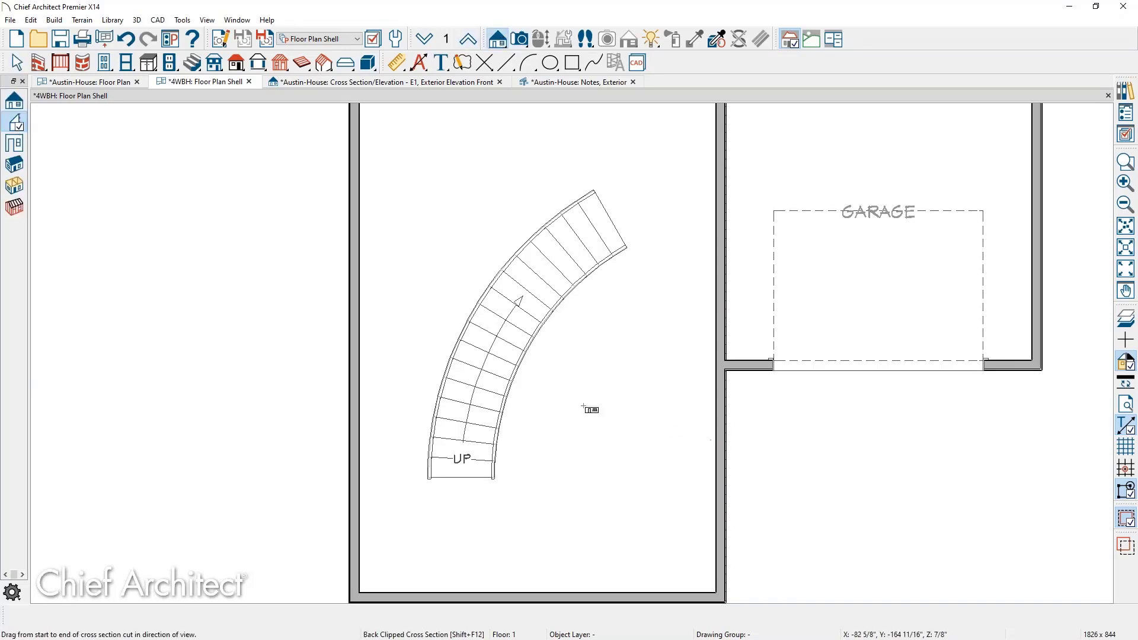
mouse_move(605, 412)
left_mouse_down()
mouse_move(480, 298)
mouse_move(519, 327)
left_mouse_up()
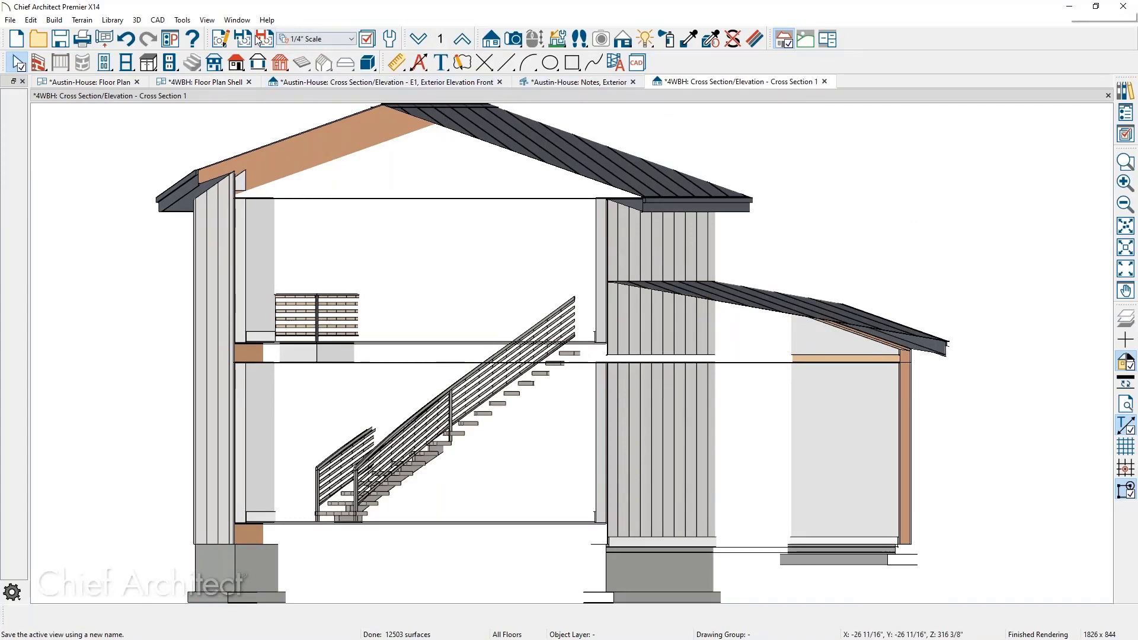
left_click(221, 40)
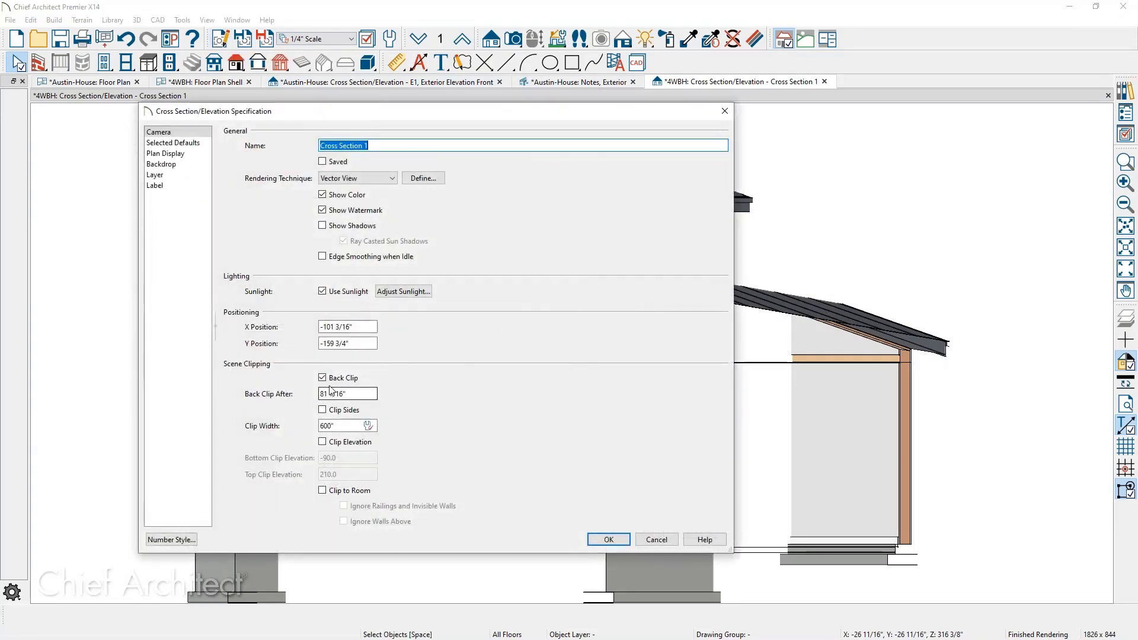
left_click(608, 539)
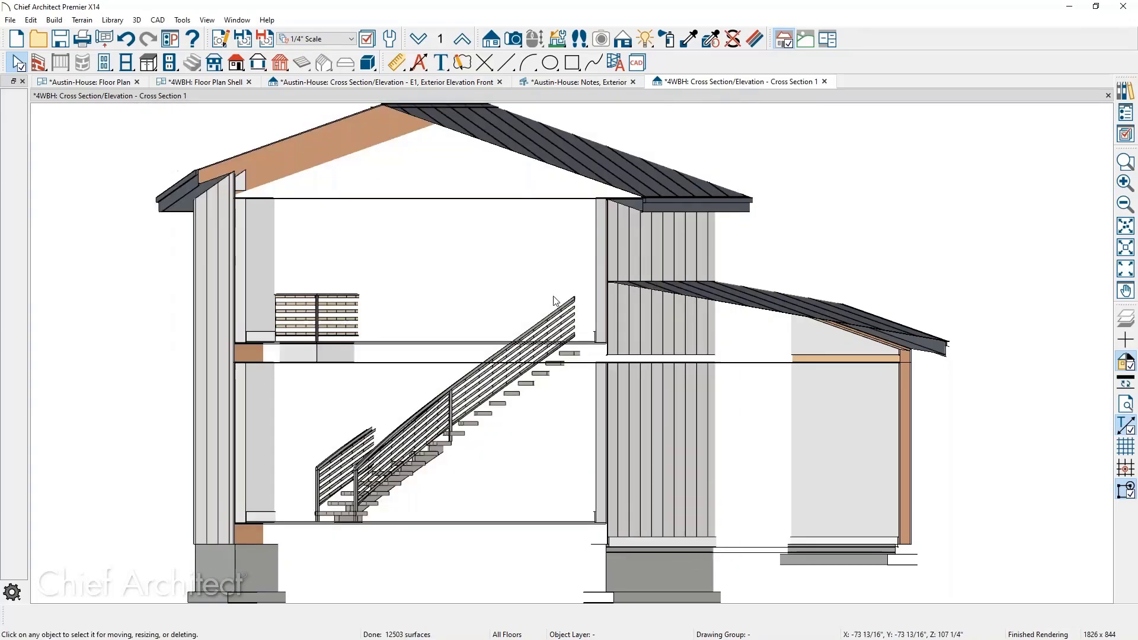
Close the exterior key notes view and return to the 4WBH Floor Plan Shell.
left_click(538, 81)
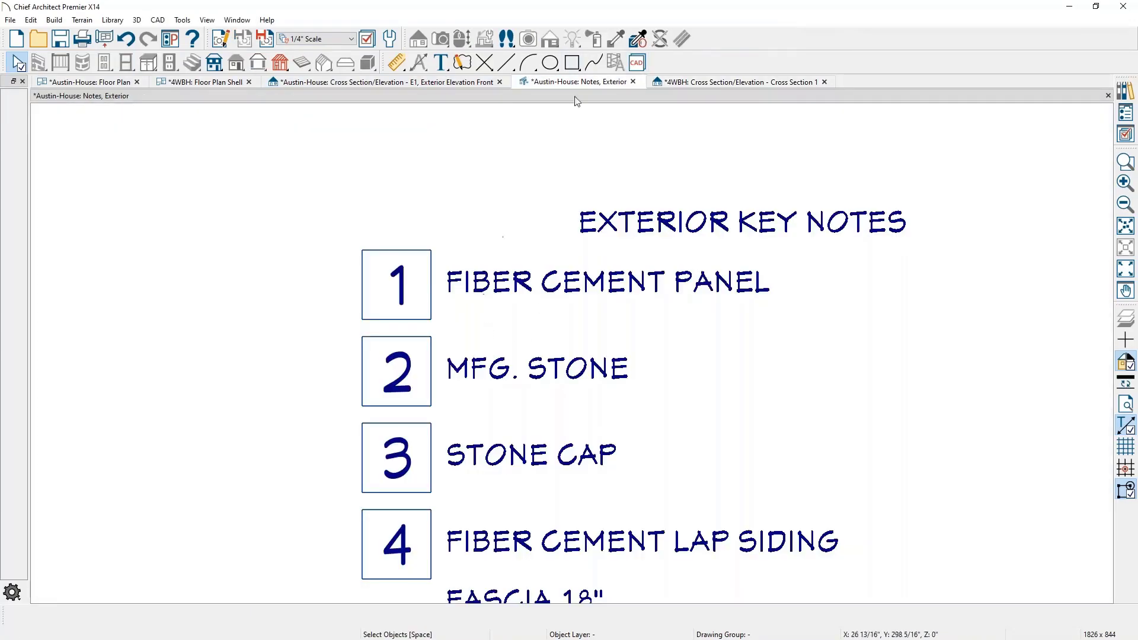
left_click(632, 82)
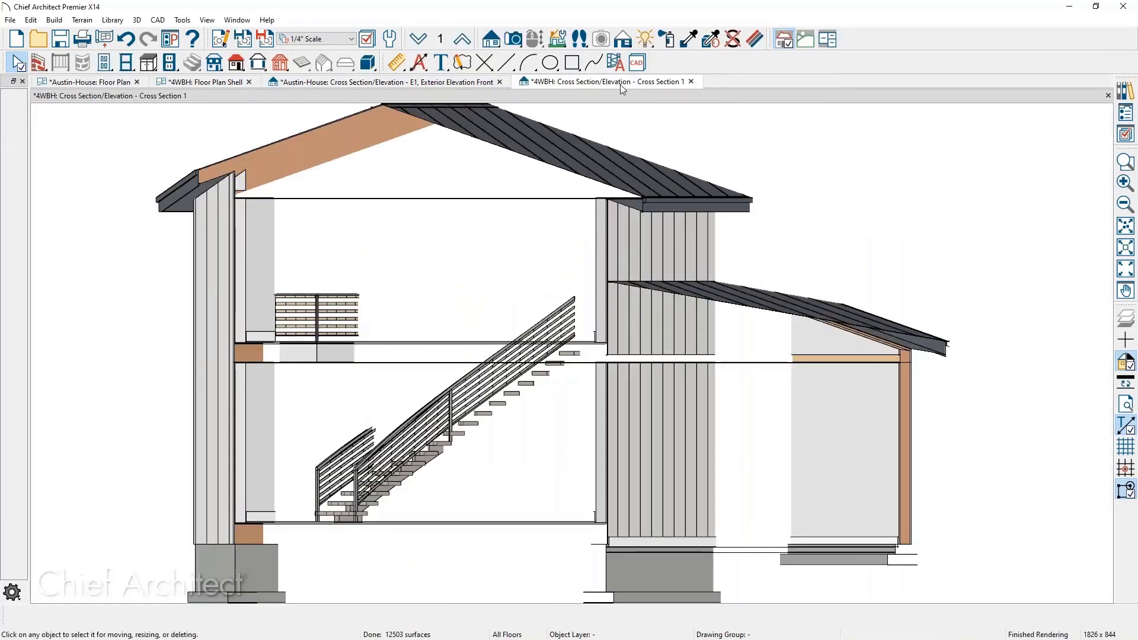
left_click(201, 83)
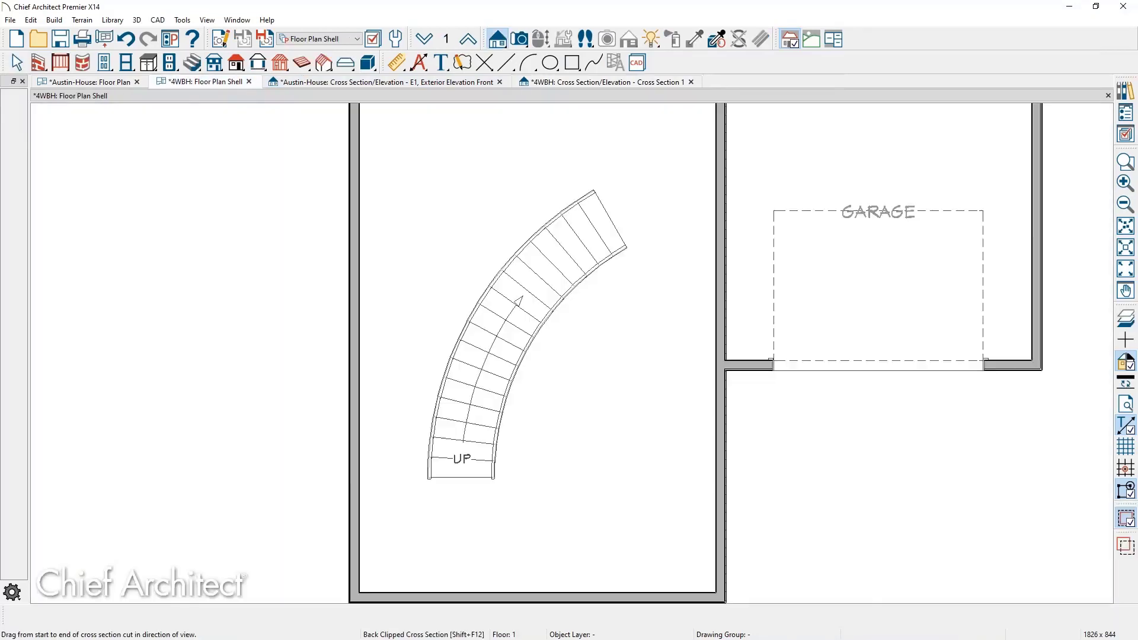
Turn on Always Display Active Cameras in the plan's 3D View Defaults.
left_click(397, 40)
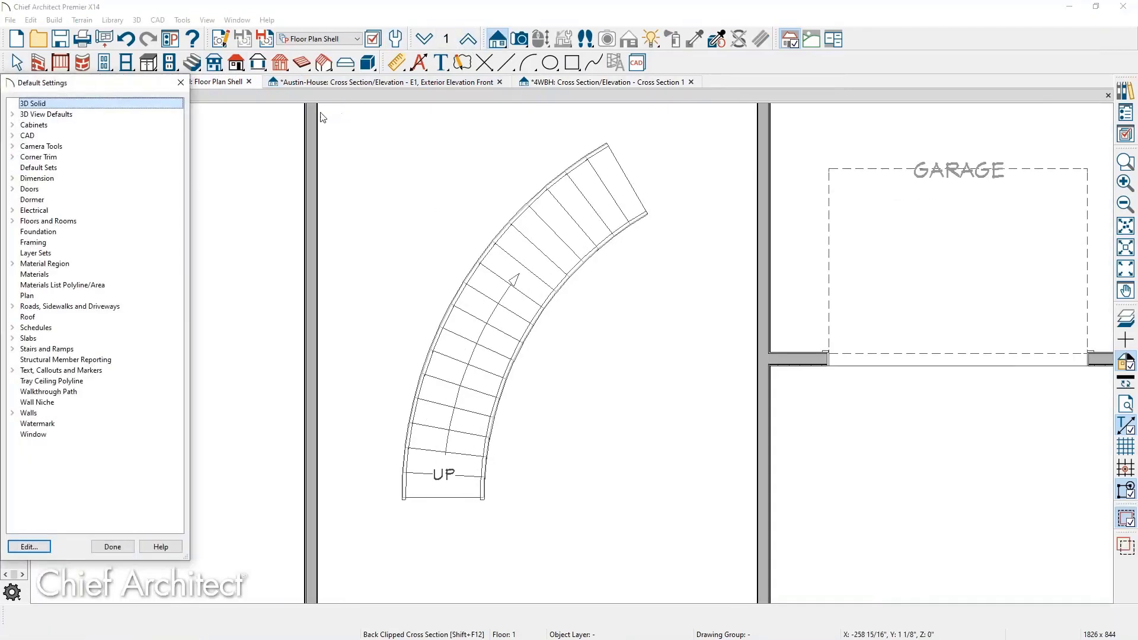
left_click(13, 115)
double_click(46, 157)
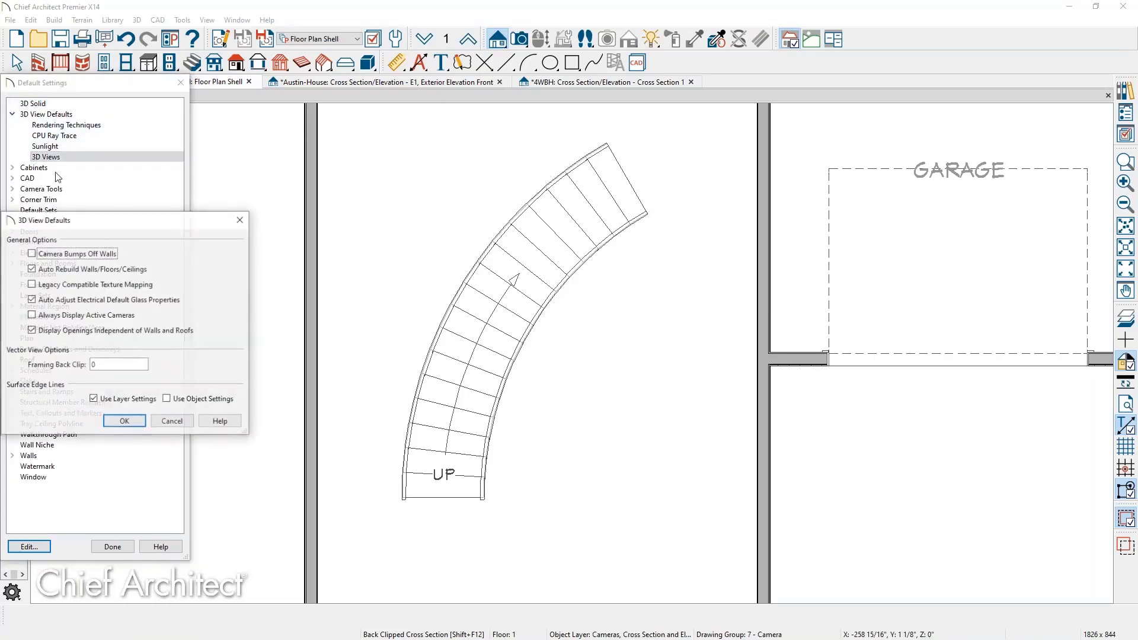
left_click(50, 317)
left_click(127, 421)
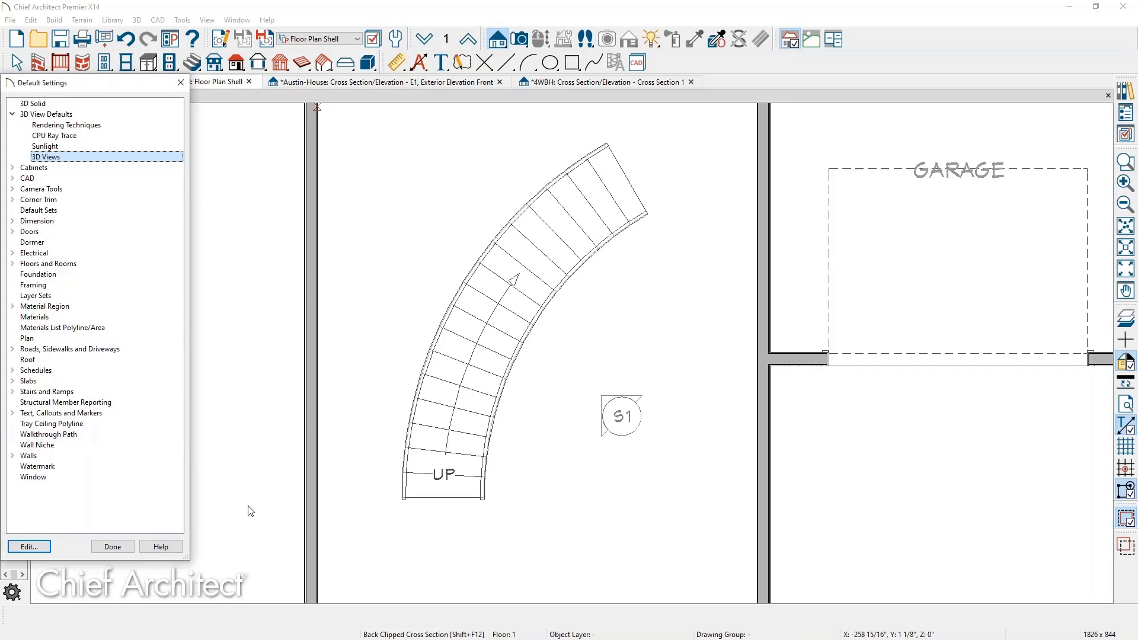
left_click(123, 544)
Move the S1 section camera onto the middle of the curved stairs, shorten its back clip distance and open its view.
left_click(621, 418)
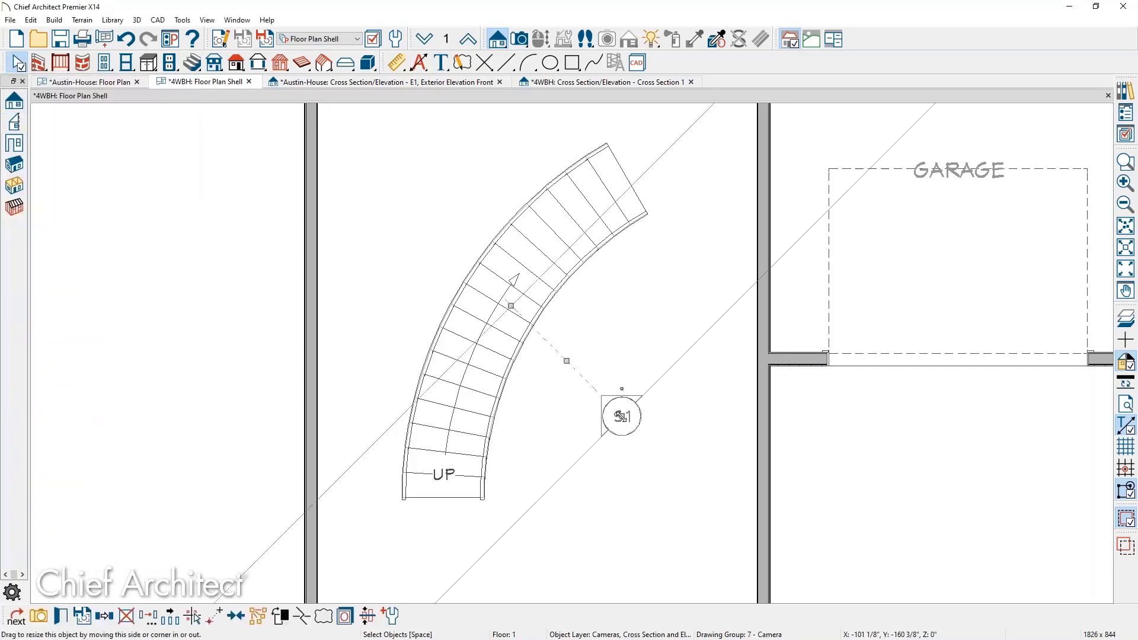
left_click_drag(644, 396, 497, 289)
left_click_drag(532, 325, 520, 312)
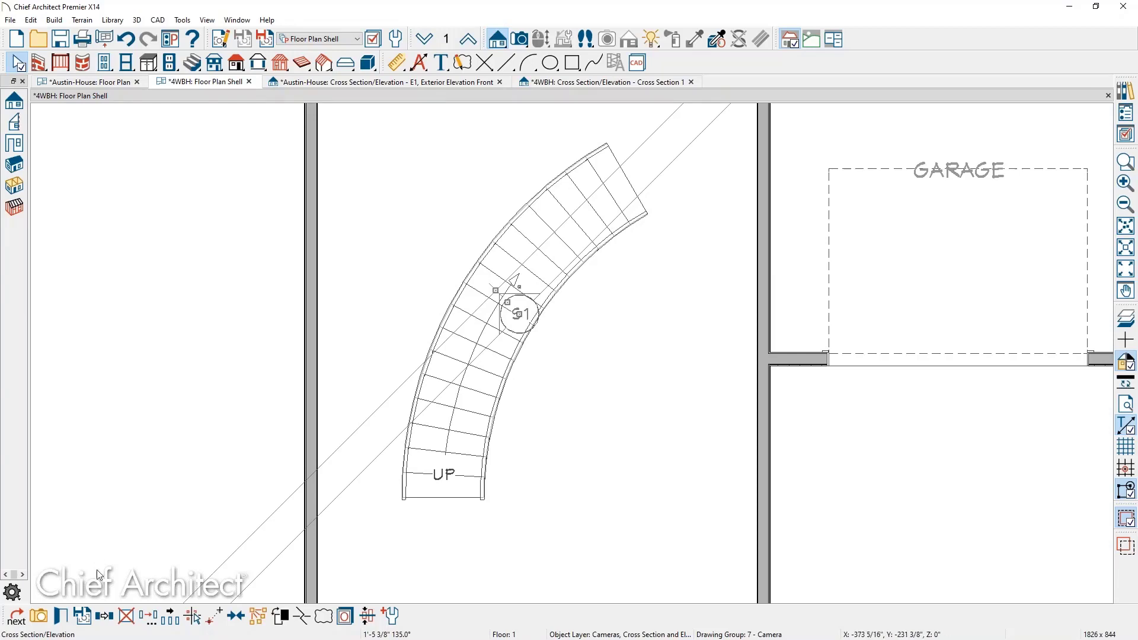
left_click(39, 616)
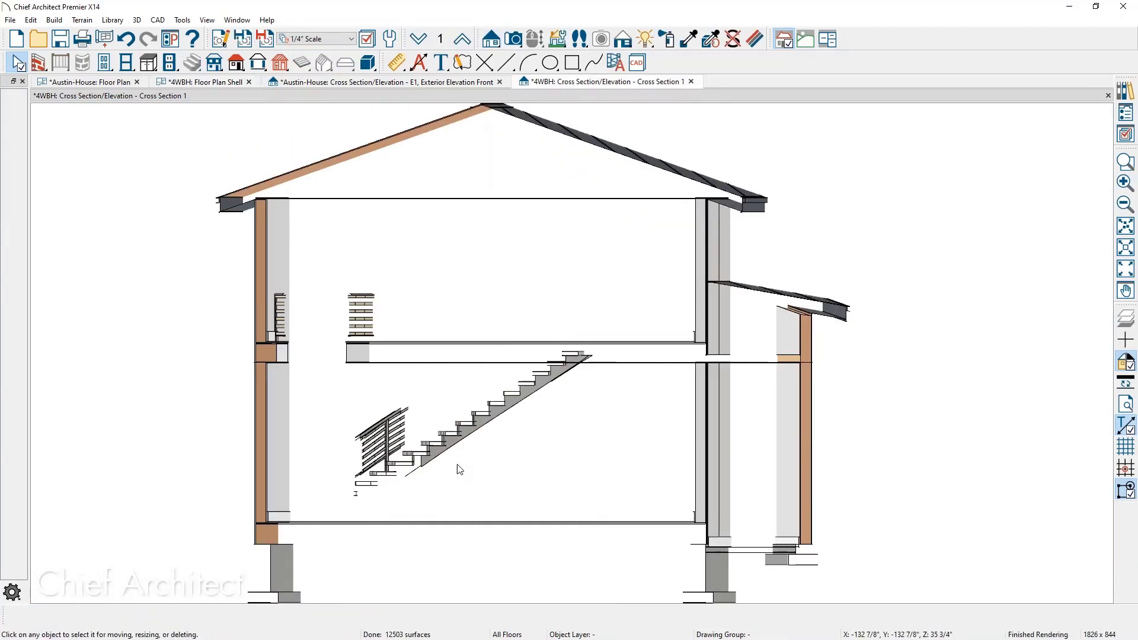
scroll(457, 464, "up", 2)
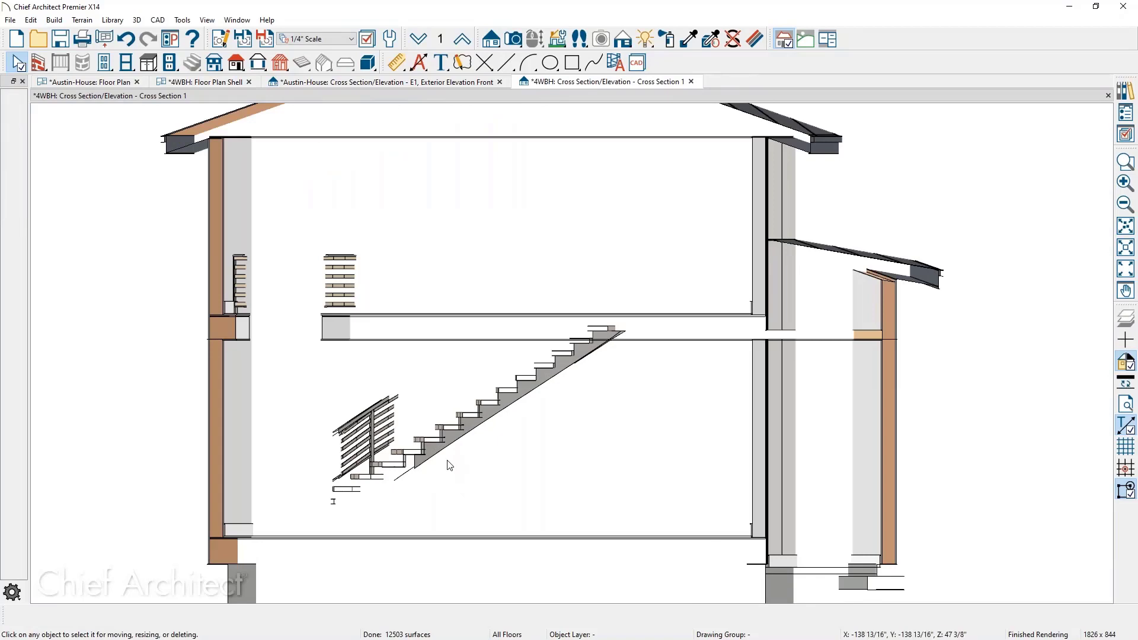
Close the Austin-House front exterior elevation view and return to the 4WBH Floor Plan Shell.
left_click(434, 83)
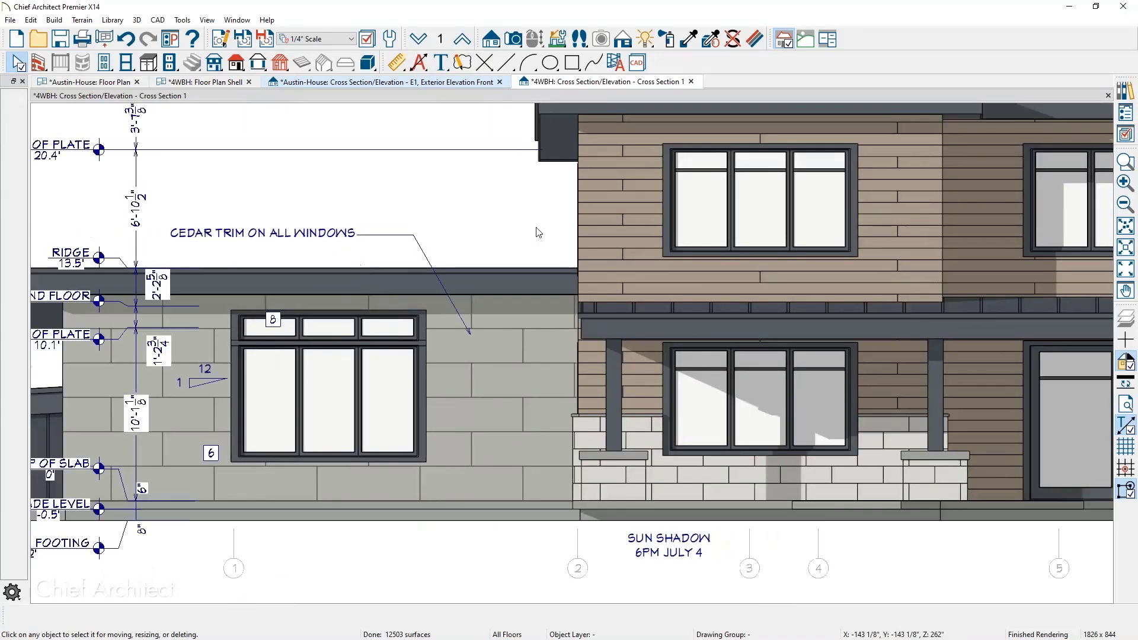
left_click(498, 82)
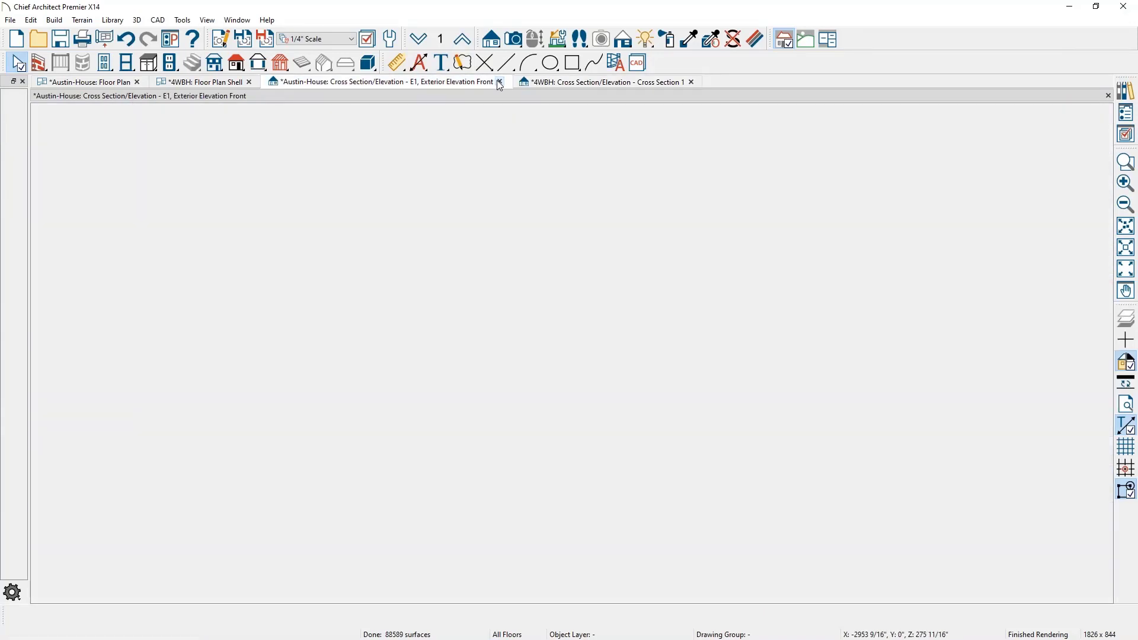
left_click(204, 82)
Examine the S1 camera's section cut and back clip lines where they cross the curved staircase.
left_click(527, 322)
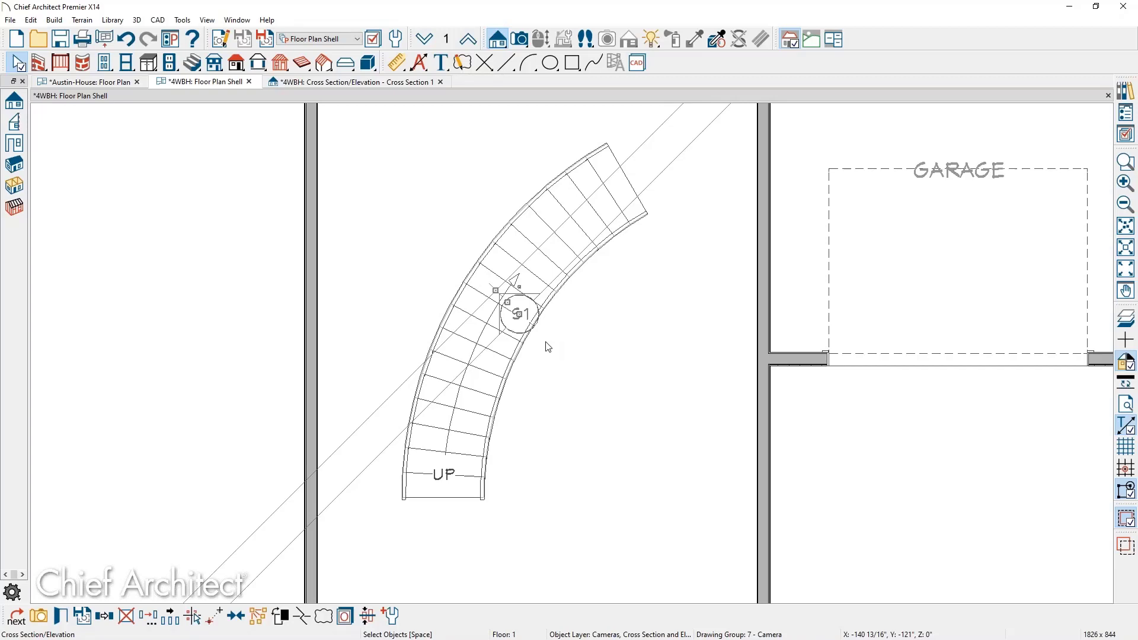
scroll(508, 388, "down", 3)
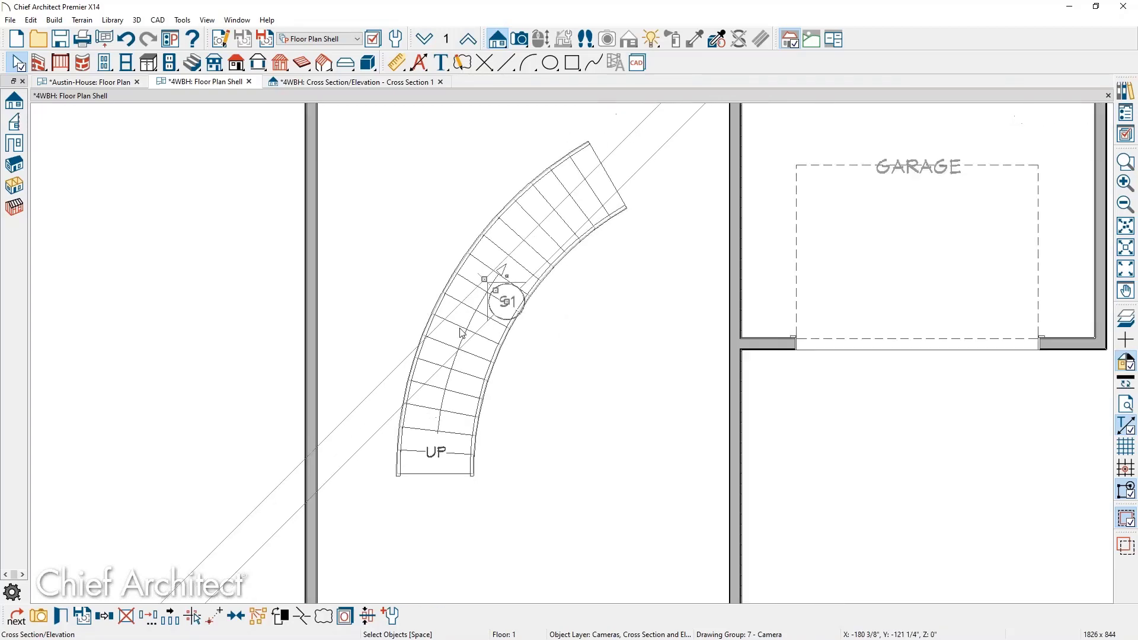
scroll(486, 322, "up", 4)
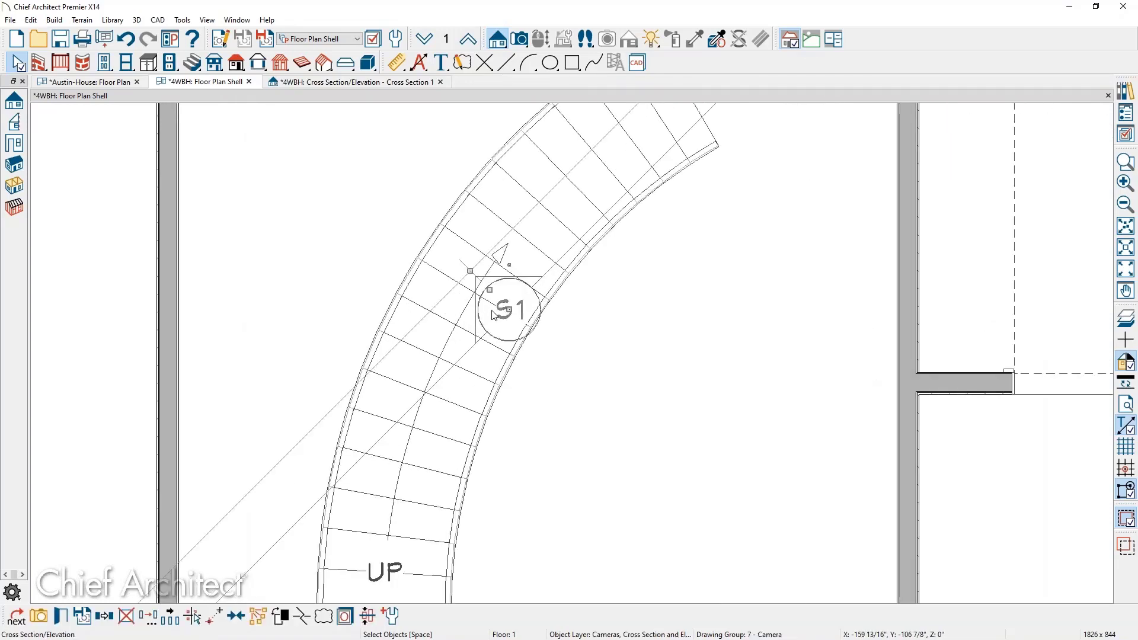
scroll(483, 314, "down", 4)
scroll(491, 317, "down", 1)
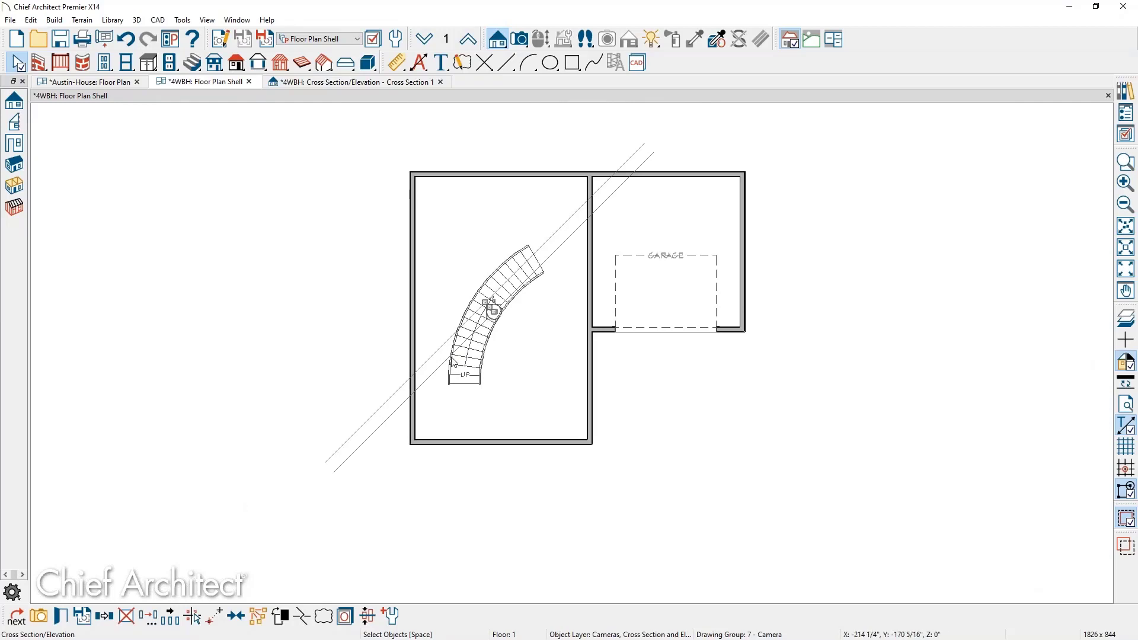
scroll(481, 315, "up", 2)
scroll(481, 314, "up", 3)
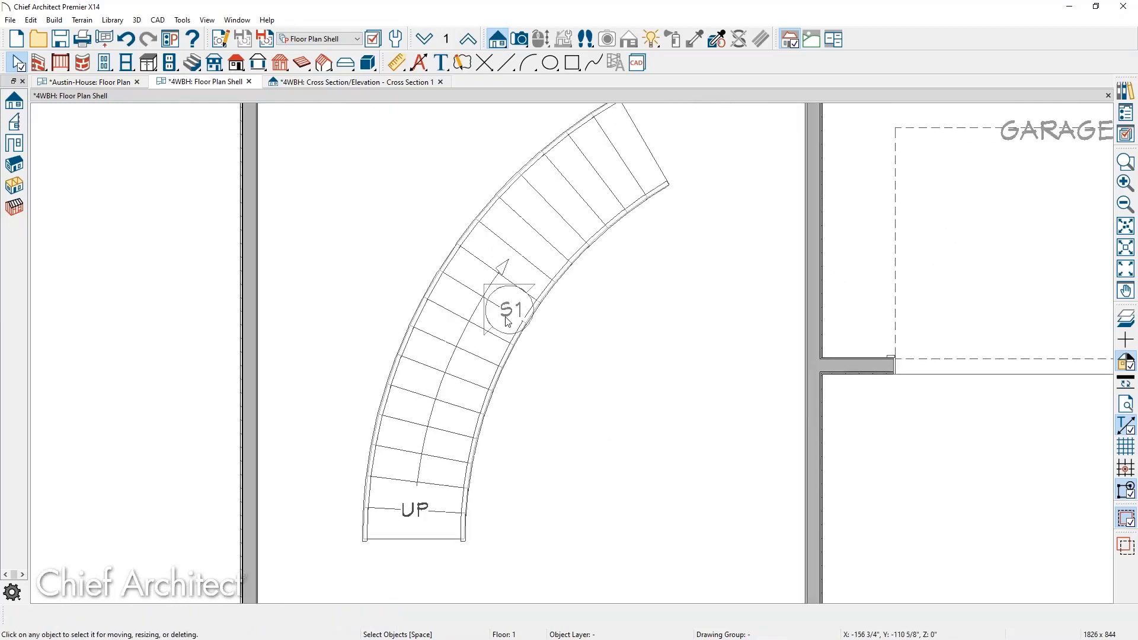
scroll(497, 297, "up", 1)
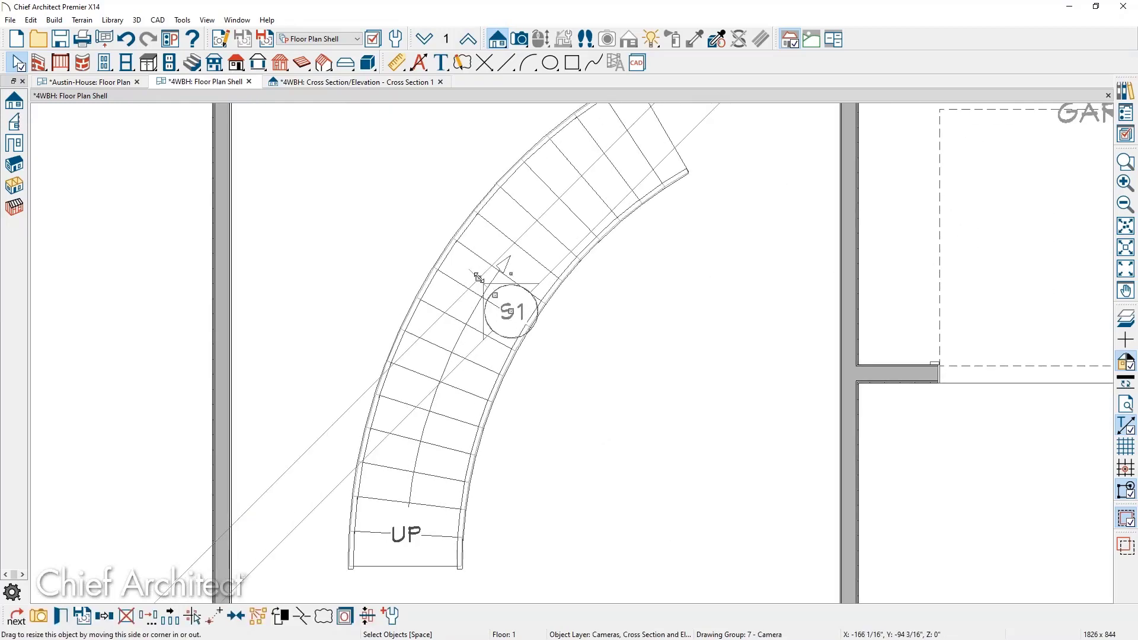
Delete the S1 cross section camera from the middle of the curved staircase.
left_click(503, 299)
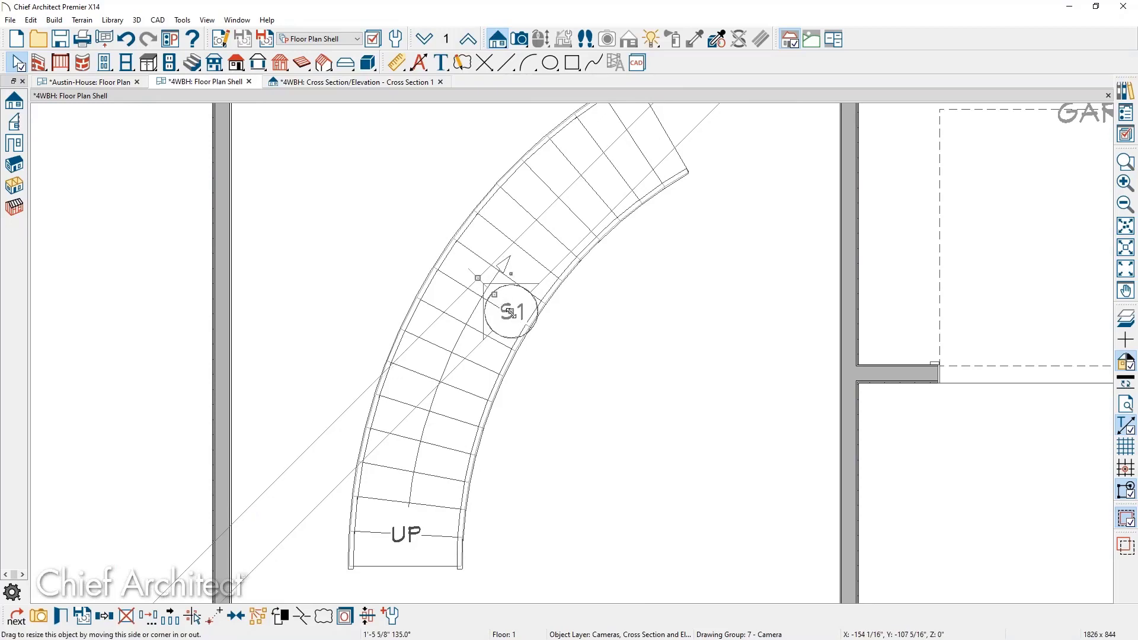
scroll(514, 326, "down", 3)
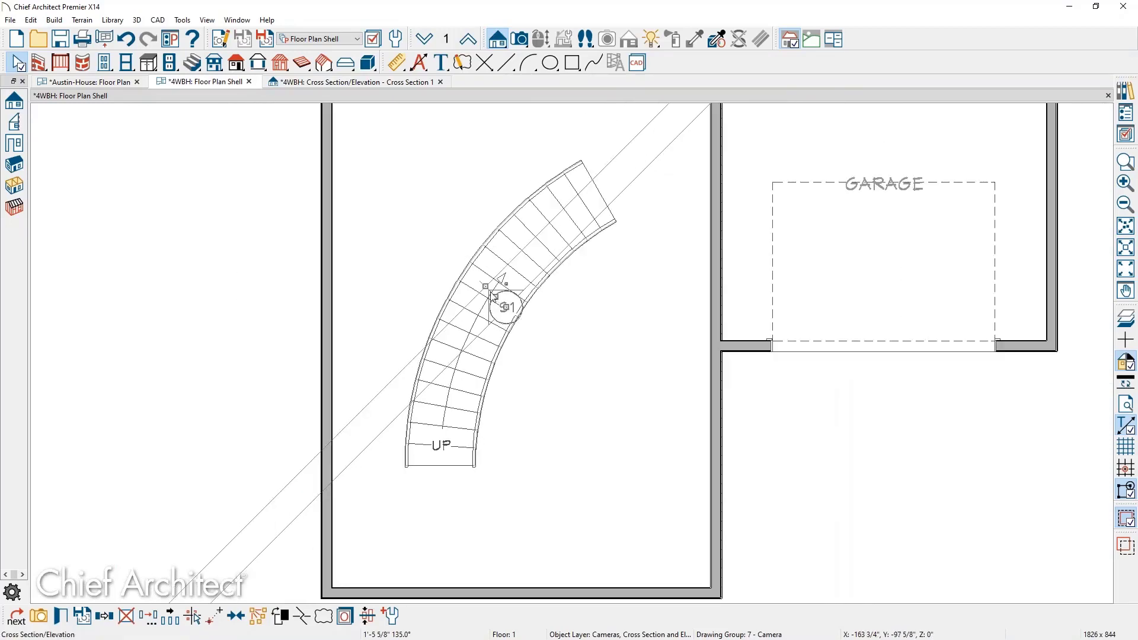
scroll(477, 306, "down", 1)
middle_click_drag(493, 337, 516, 388)
scroll(500, 358, "up", 1)
key("Escape")
scroll(500, 360, "up", 1)
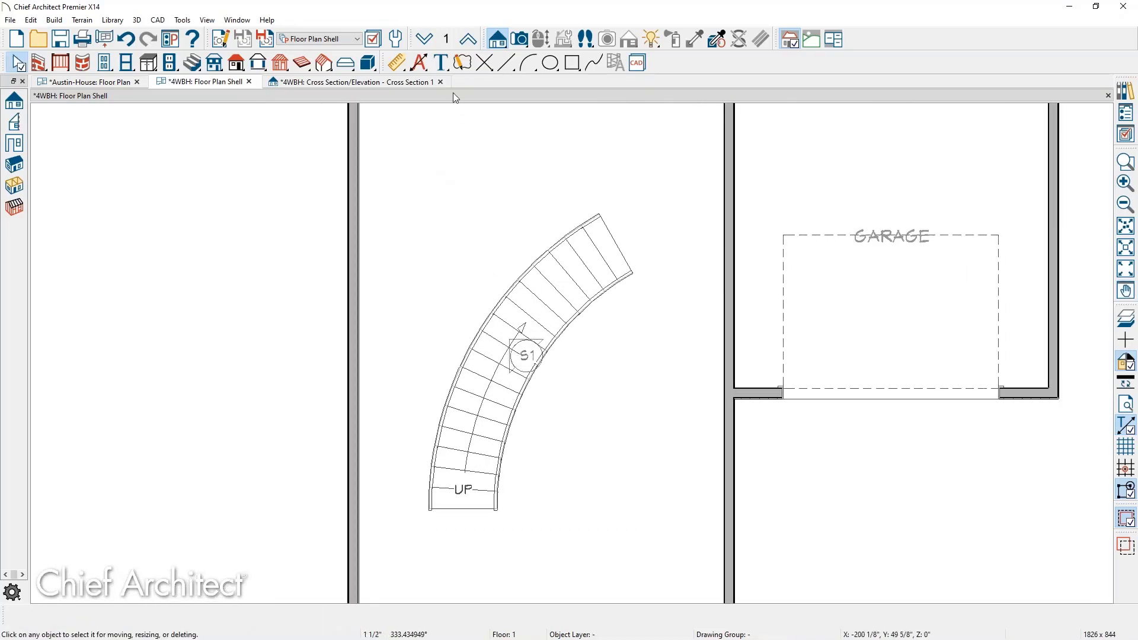
left_click(525, 355)
key("Delete")
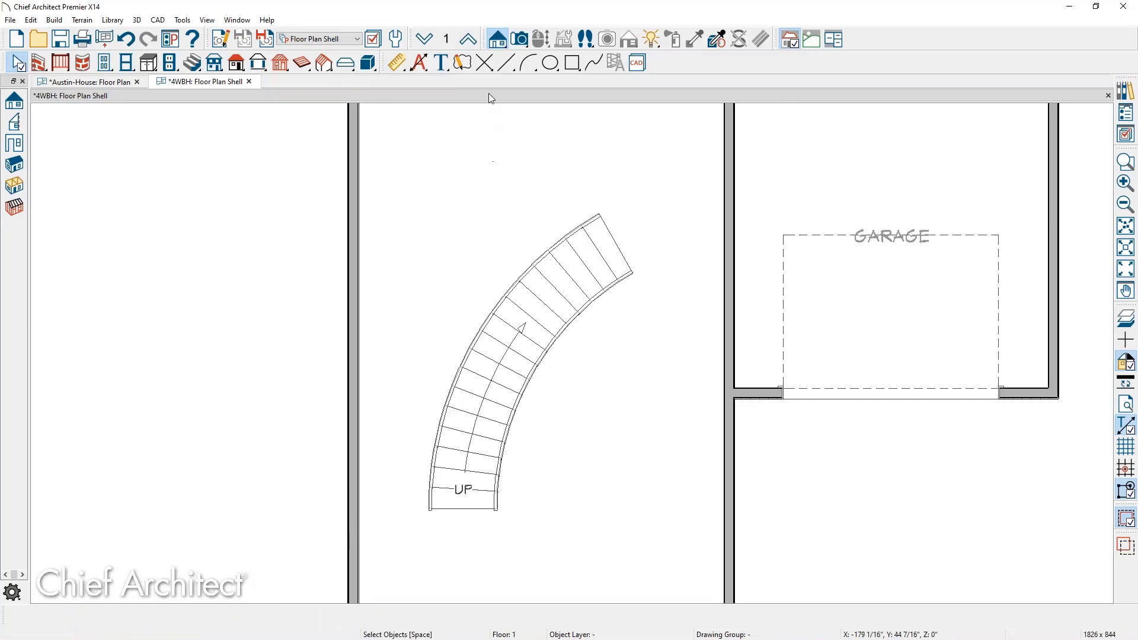
Draw a back-clipped cross section from the open floor beside the curved stairs diagonally toward them, and return to the 4WBH floor plan.
key("shift+h")
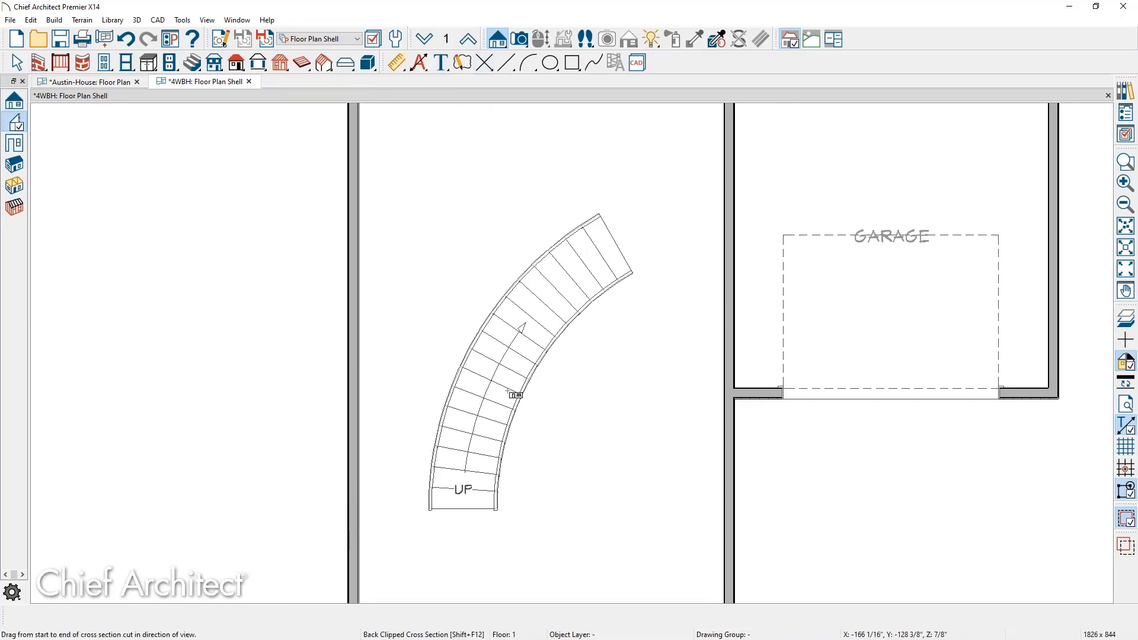
left_click_drag(602, 447, 478, 339)
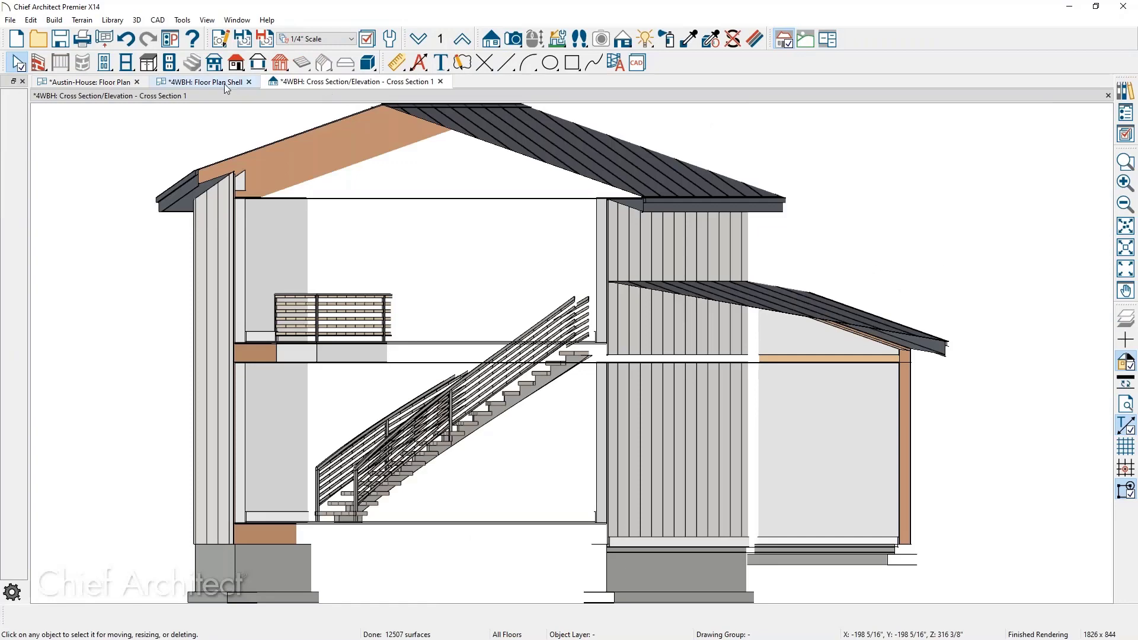
left_click(224, 83)
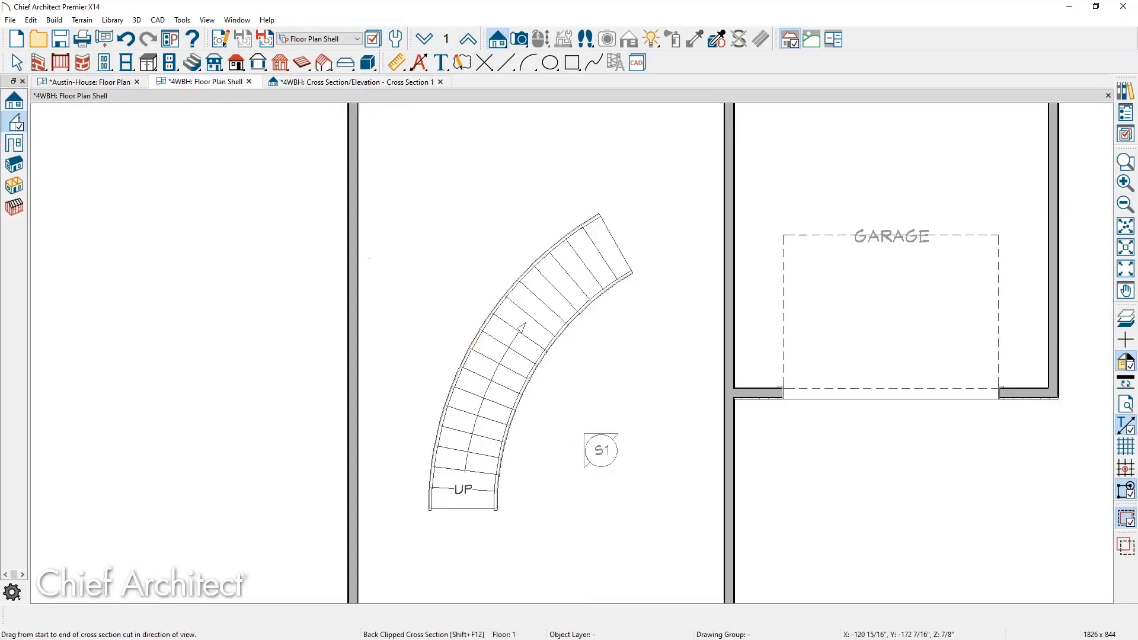
Shorten the S1 camera's back clip distance to about 40 inches so the clip line falls between the camera and the stairs.
key("space")
scroll(572, 431, "down", 3)
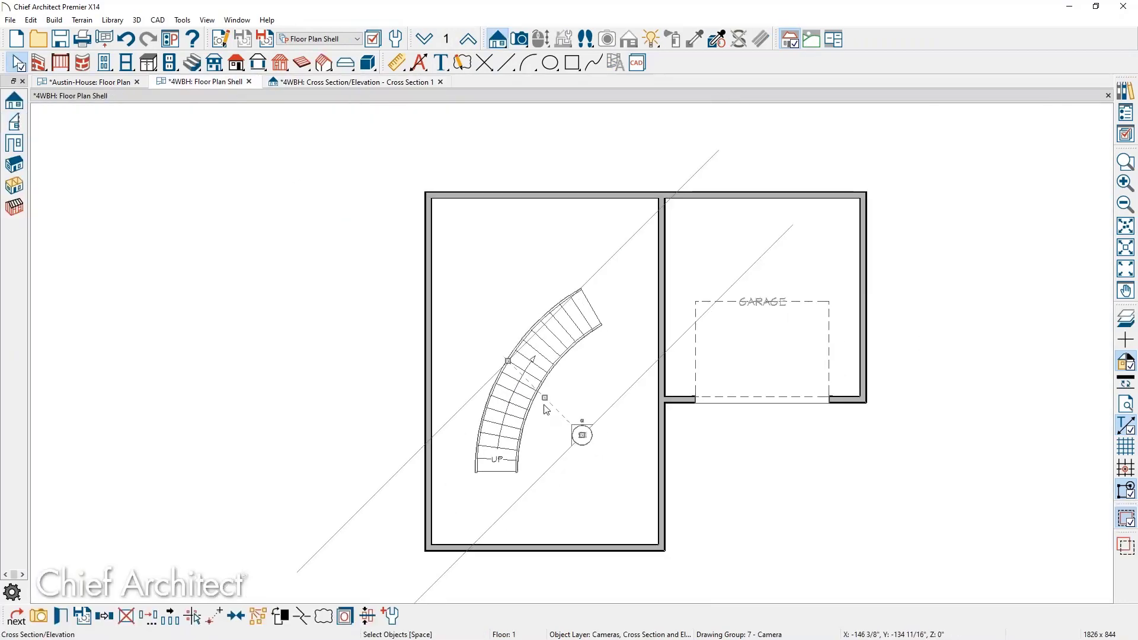
left_click_drag(515, 367, 558, 409)
scroll(549, 422, "up", 3)
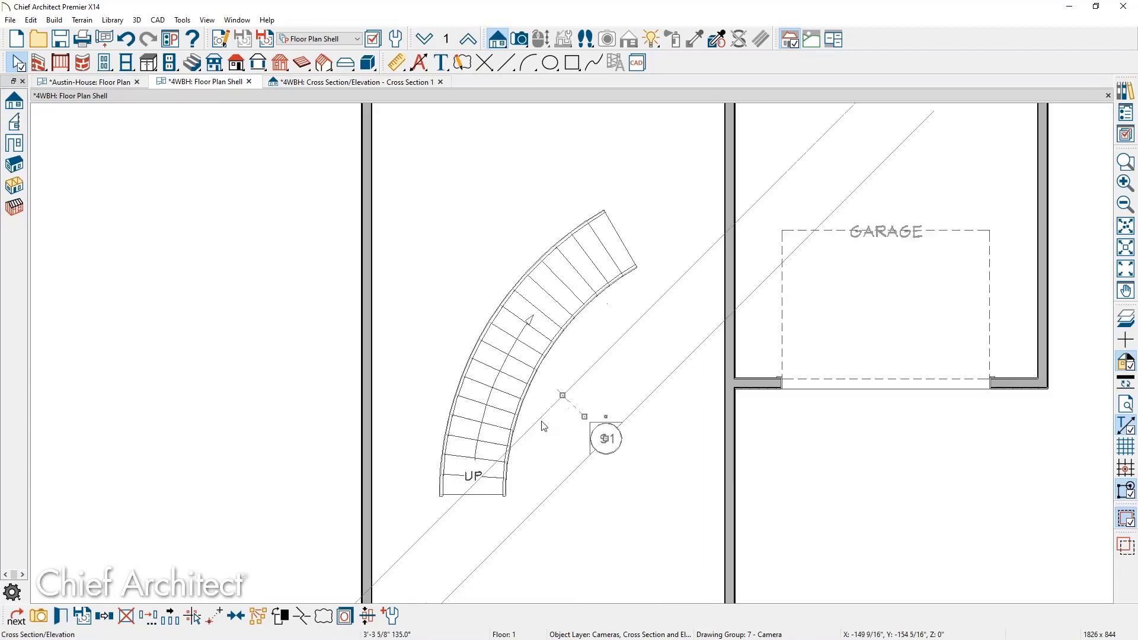
scroll(616, 439, "up", 1)
Turn off Back Clip in the S1 camera's specification and reselect the camera in the plan.
double_click(615, 440)
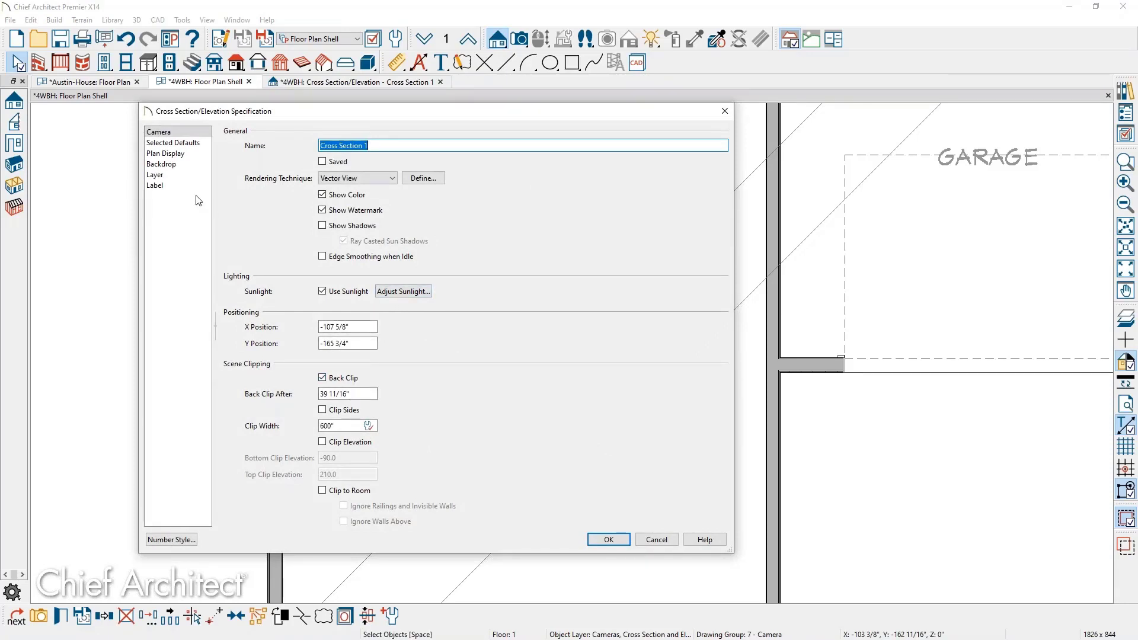
left_click(323, 378)
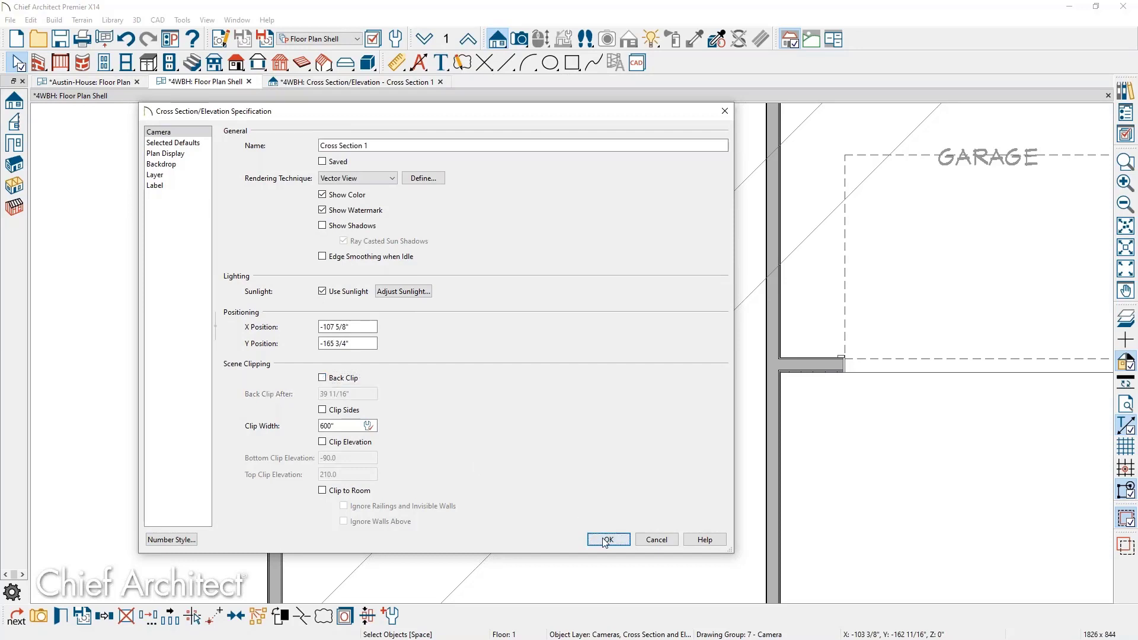
left_click(604, 541)
key("Escape")
left_click(601, 441)
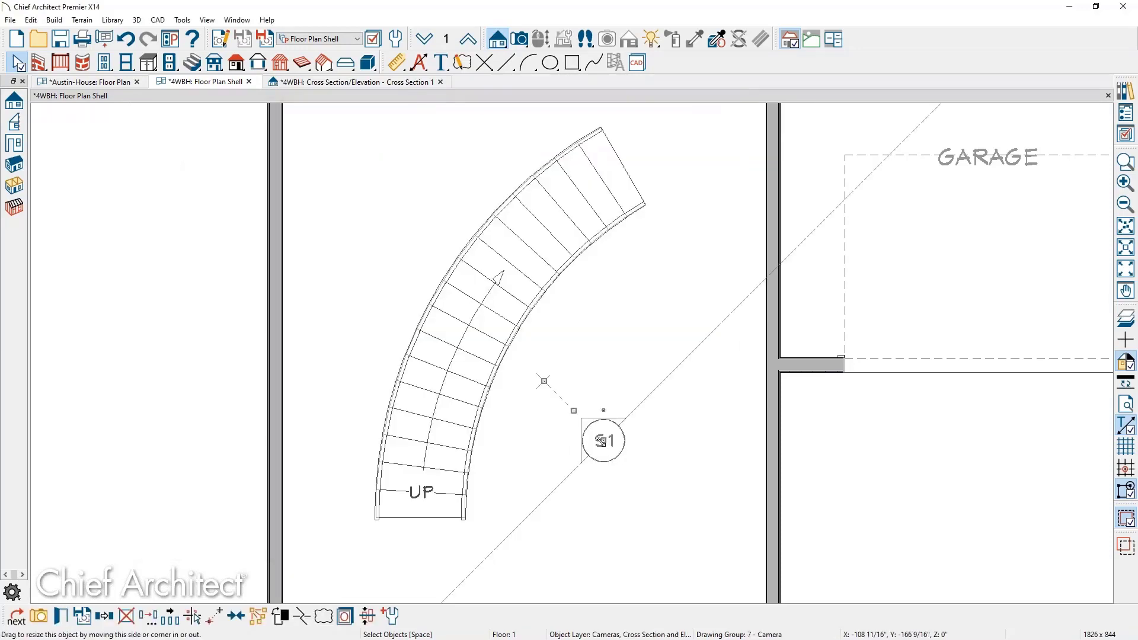
left_click_drag(544, 381, 552, 363)
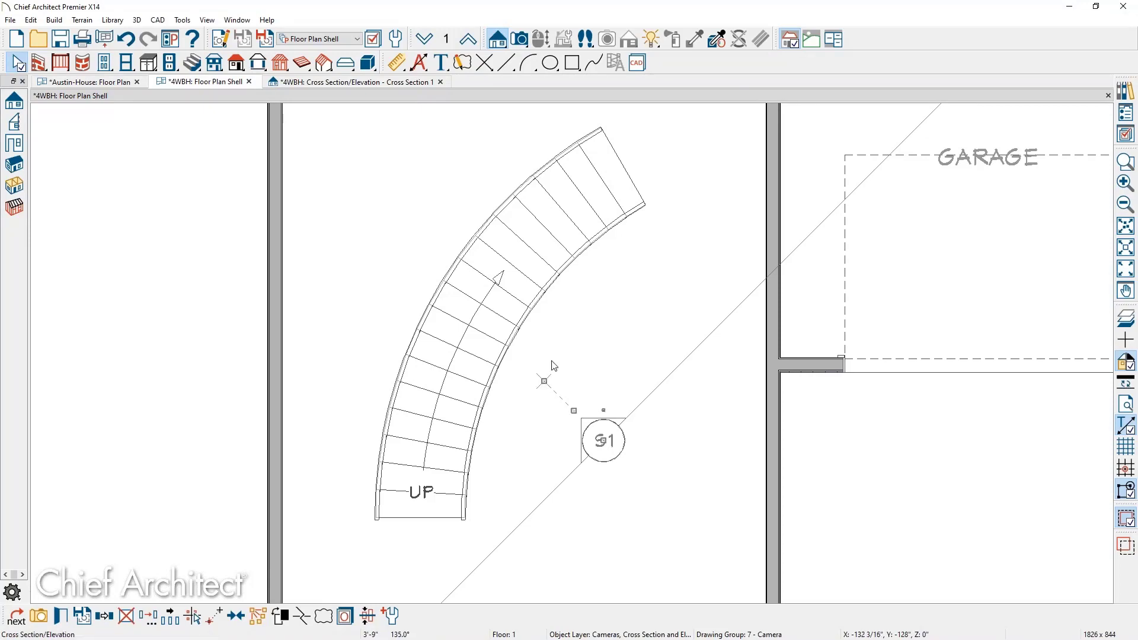
Delete the S1 camera and draw a new back-clipped cross section from the stairs' inner edge to mid-tread, halfway up the flight.
key("Delete")
left_click(502, 40)
left_click(15, 122)
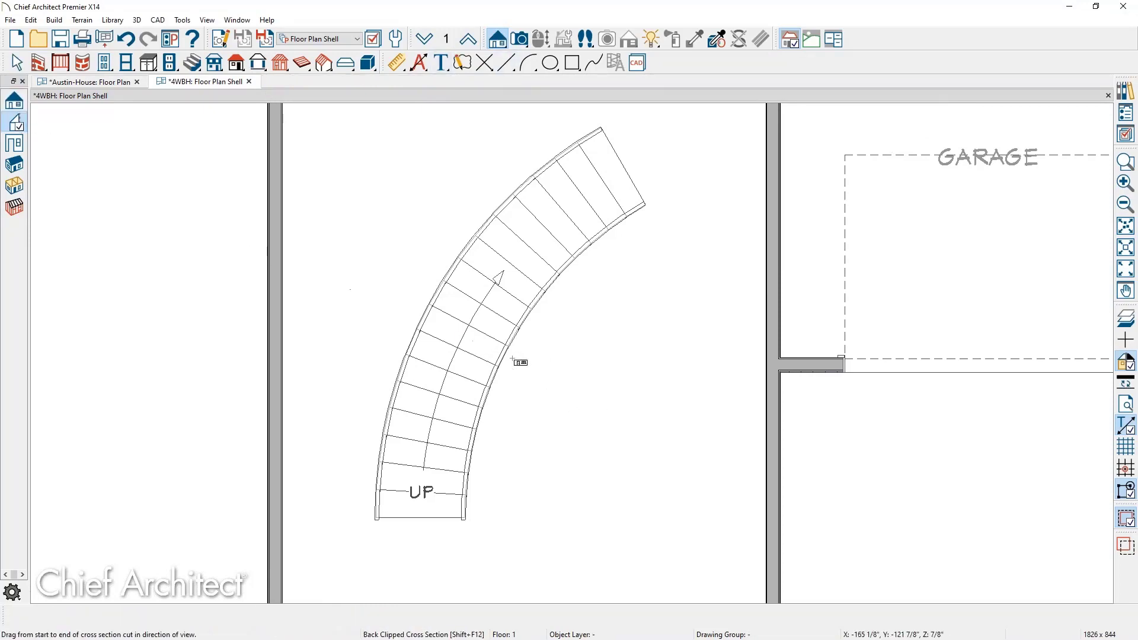
left_click_drag(507, 358, 444, 325)
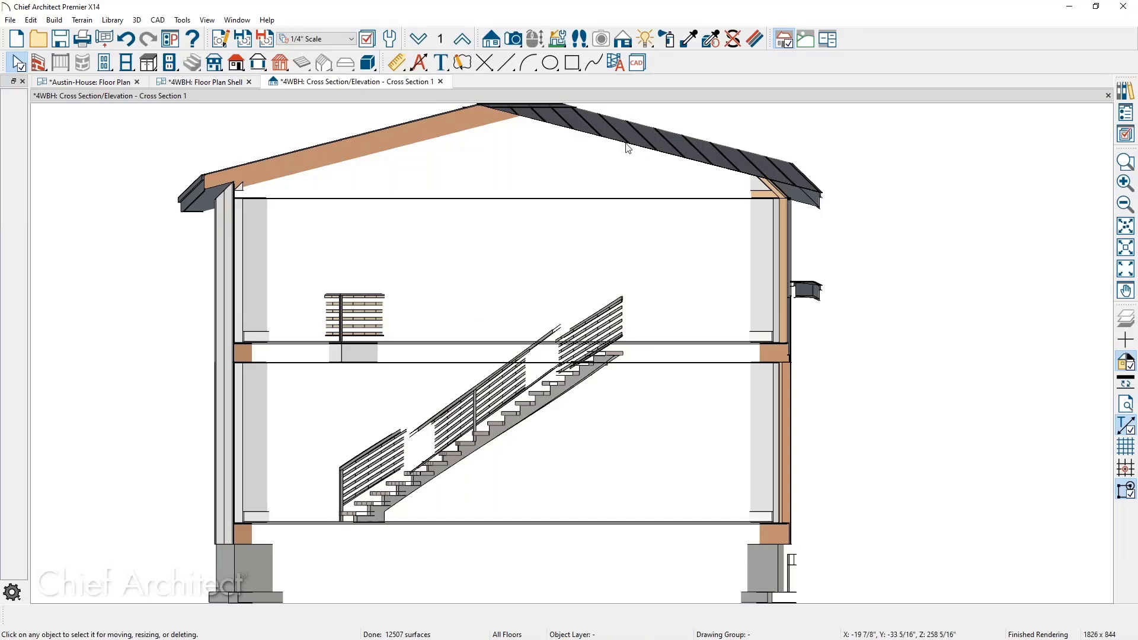
Return to the 4WBH floor plan and examine the S1 camera's cut and back clip lines across the curved staircase.
left_click(218, 83)
left_click(522, 377)
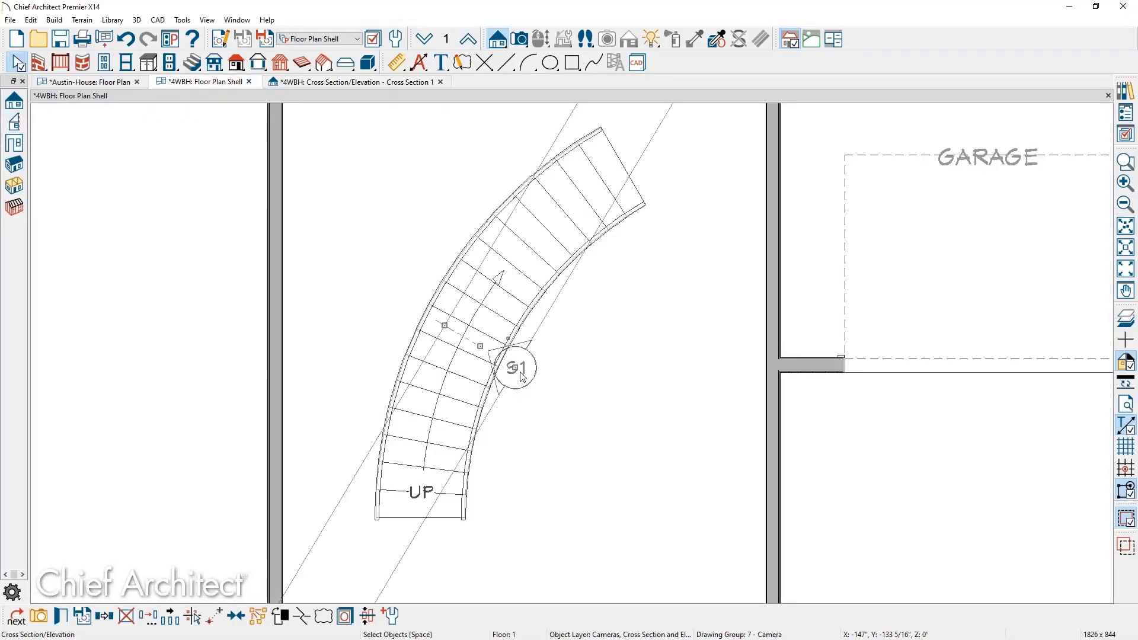
scroll(430, 319, "down", 1)
scroll(430, 318, "down", 1)
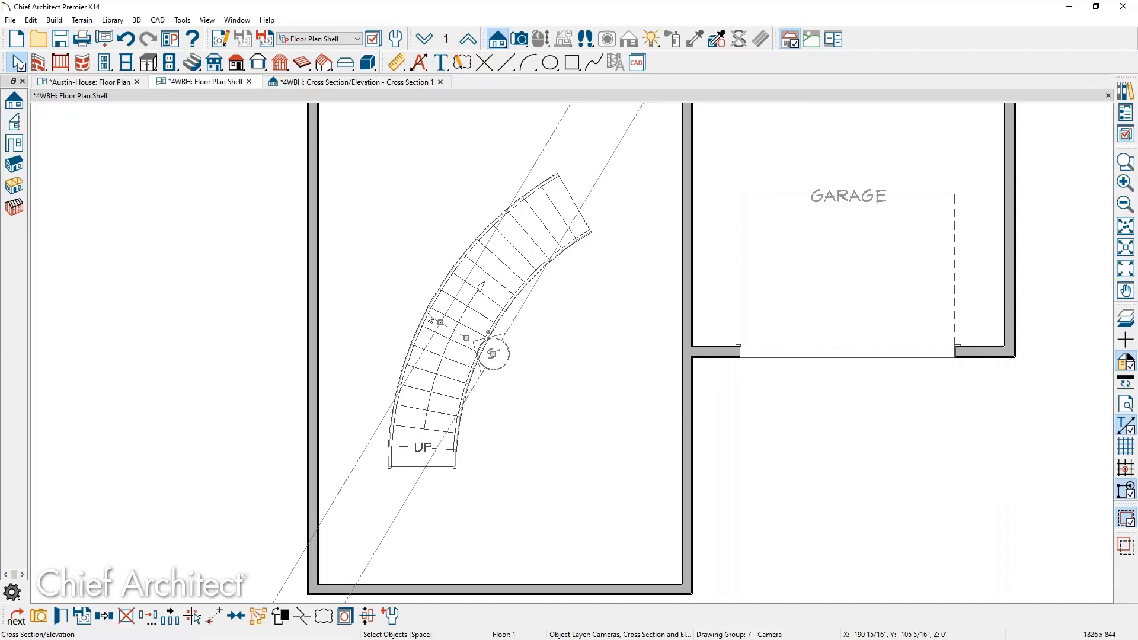
key("alt+Tab")
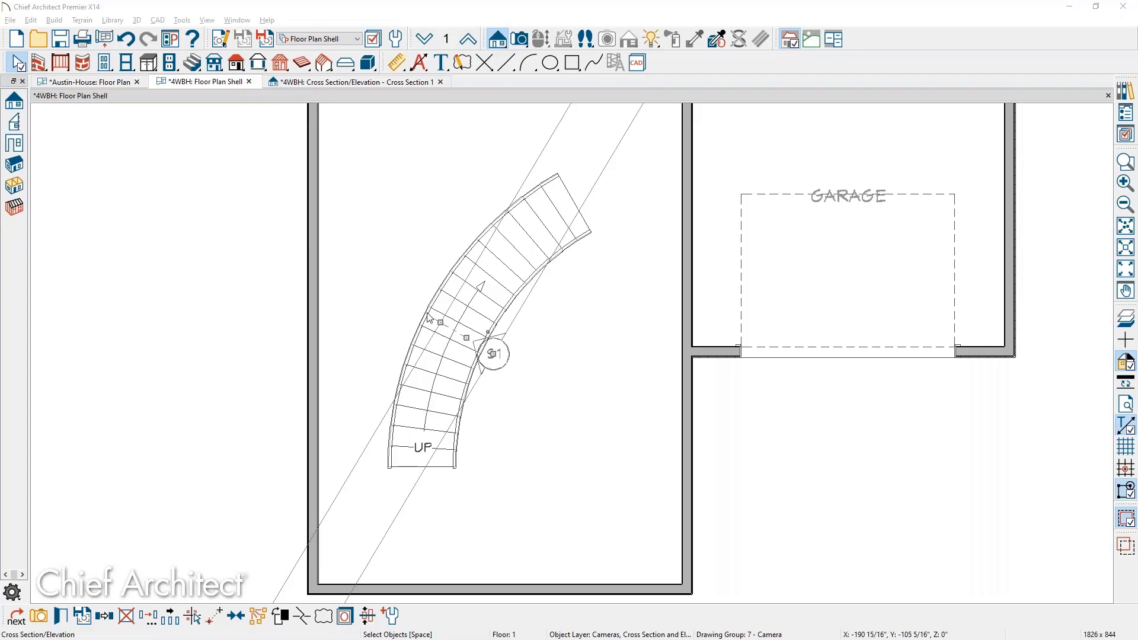
key("alt+Tab")
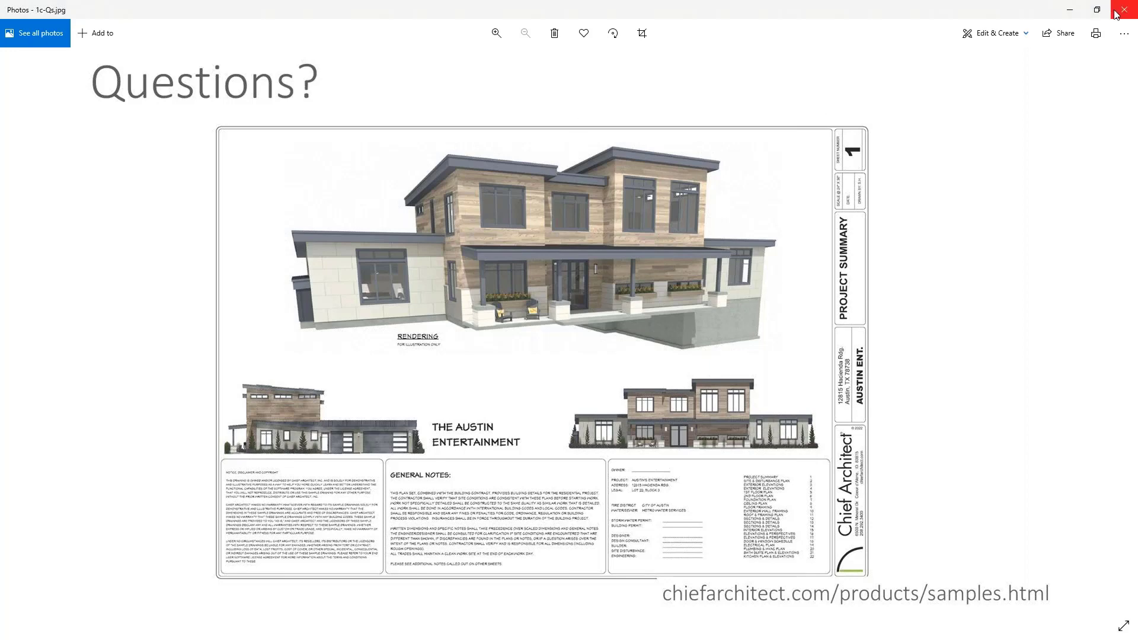
left_click(1070, 16)
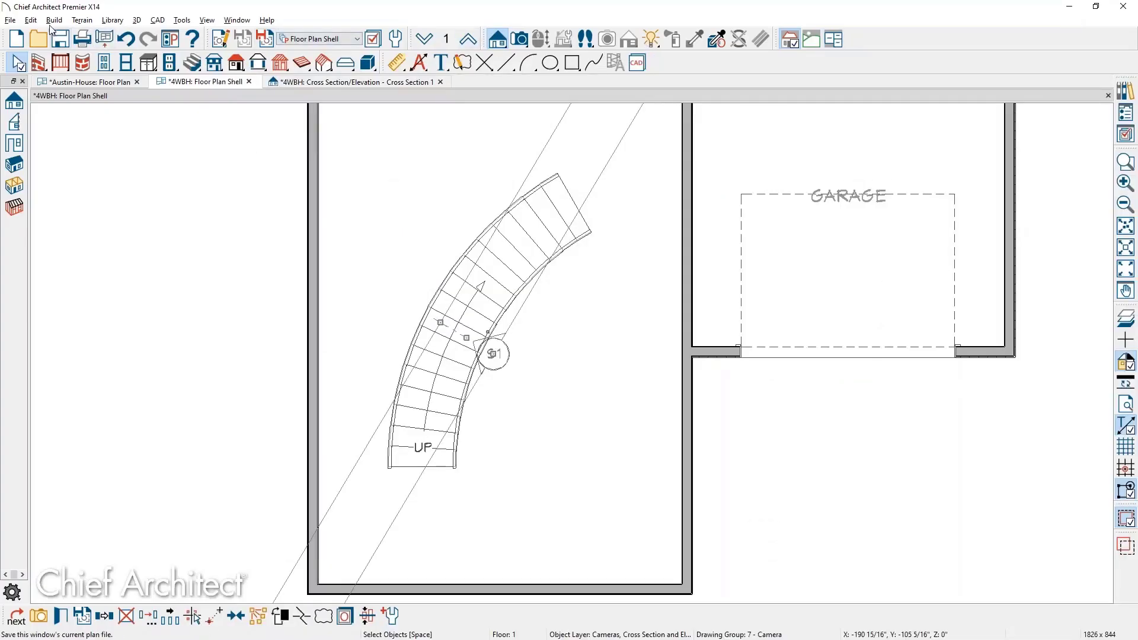
Create a new layout and compare the title block's sheet number on pages 1 and 2.
left_click(10, 19)
mouse_move(34, 89)
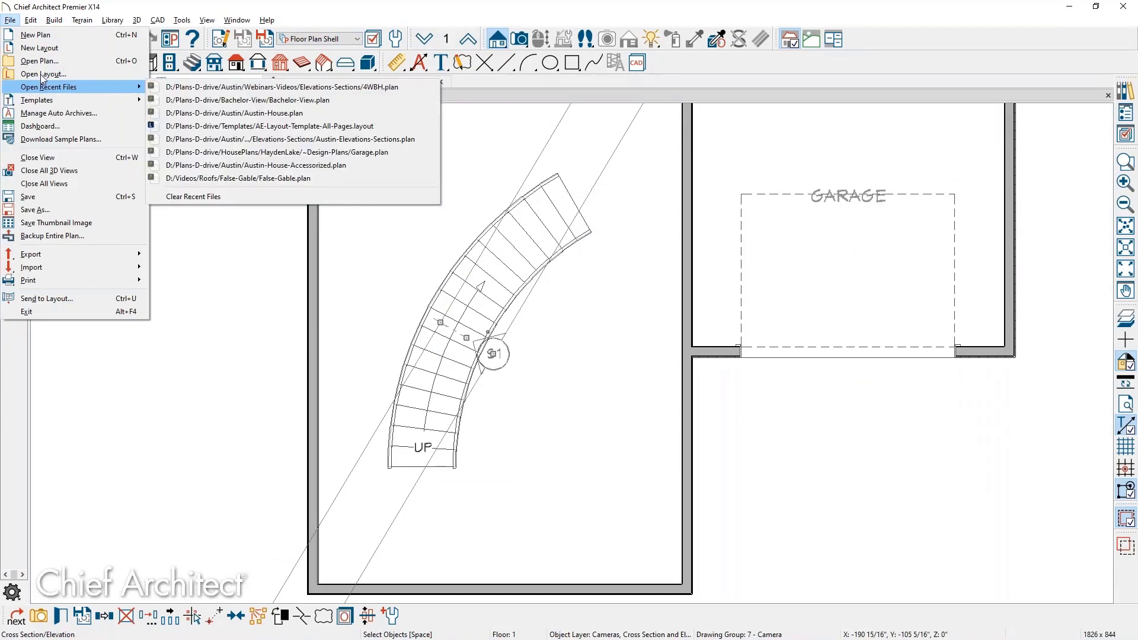
left_click(39, 47)
scroll(917, 144, "up", 4)
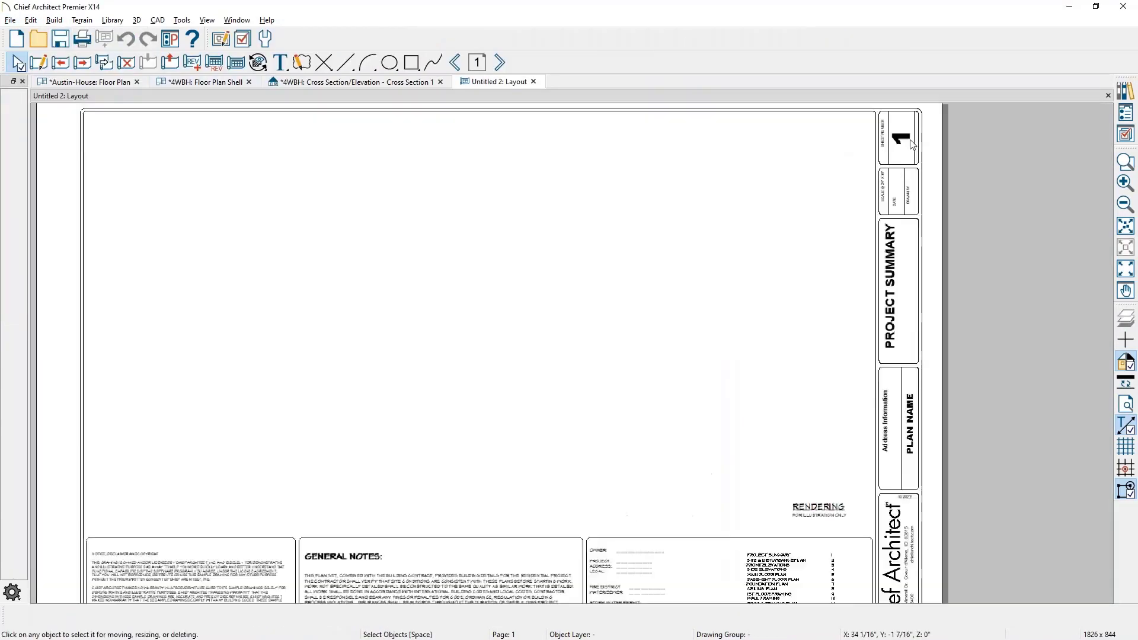
middle_click_drag(916, 144, 899, 204)
scroll(898, 204, "up", 3)
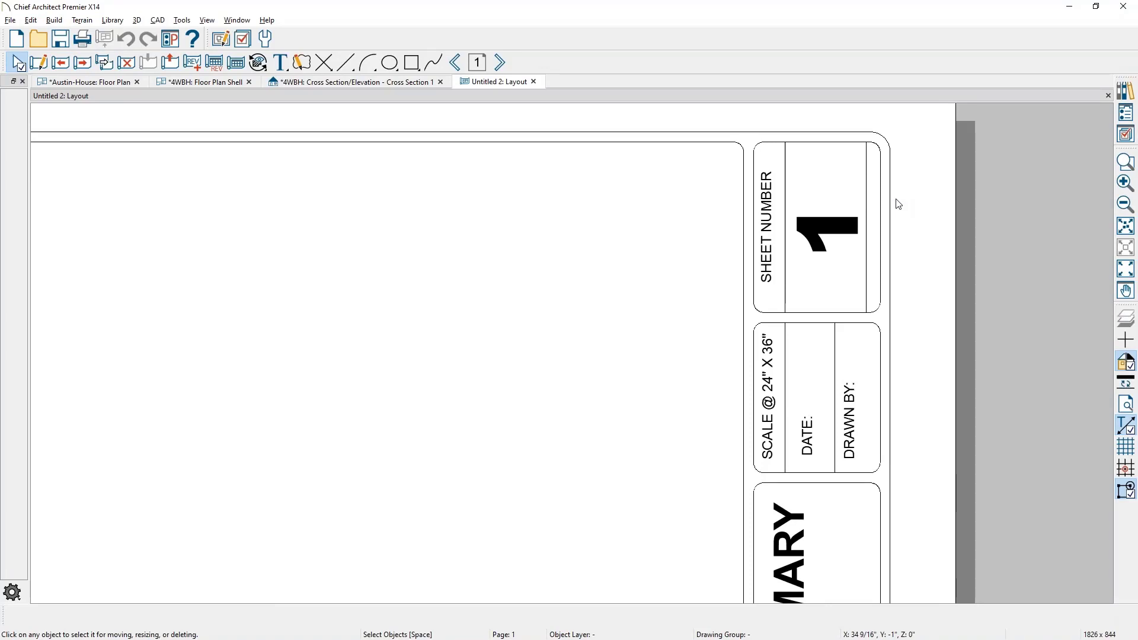
left_click(499, 67)
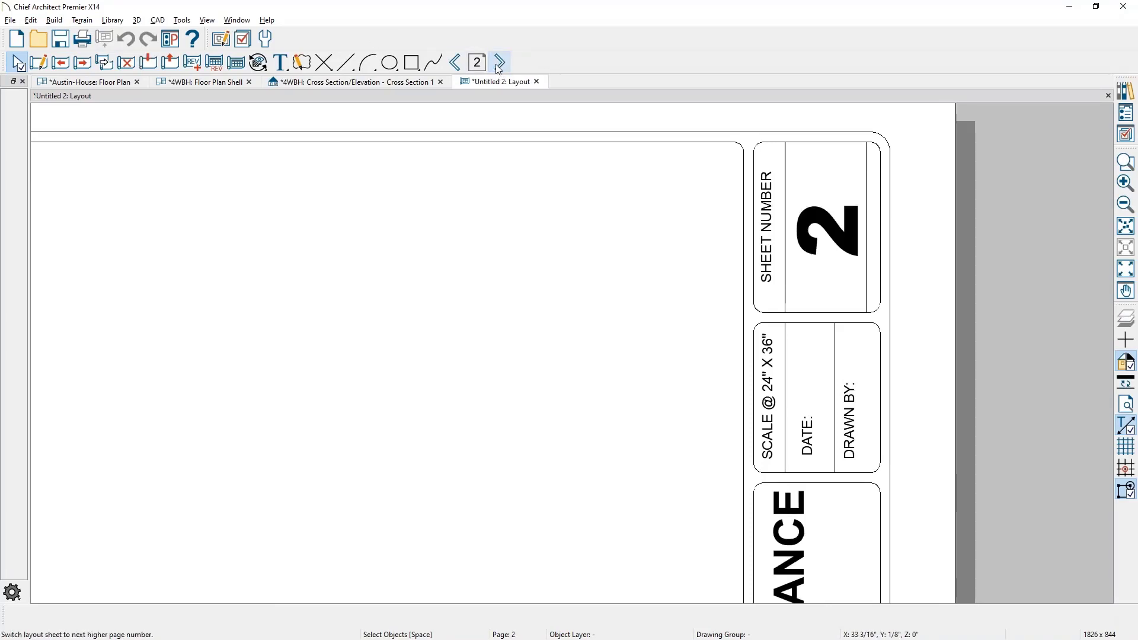
left_click(454, 66)
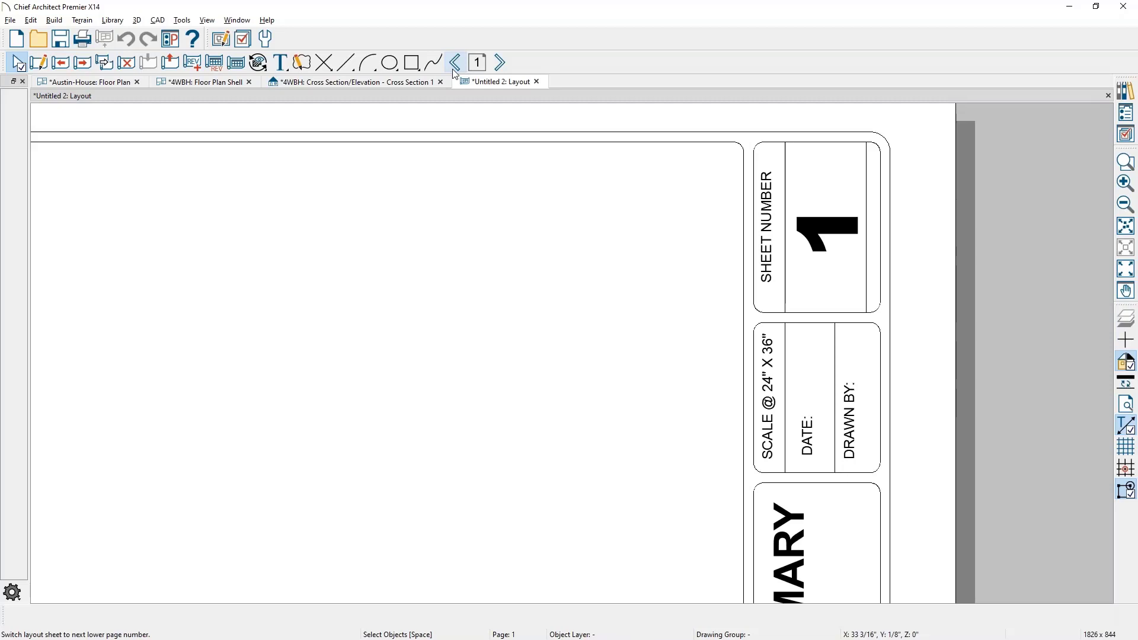
On layout page 0, prefix the %page% sheet number text with "A-" and fit it on one line inside the title block cell.
left_click(455, 62)
left_click(820, 260)
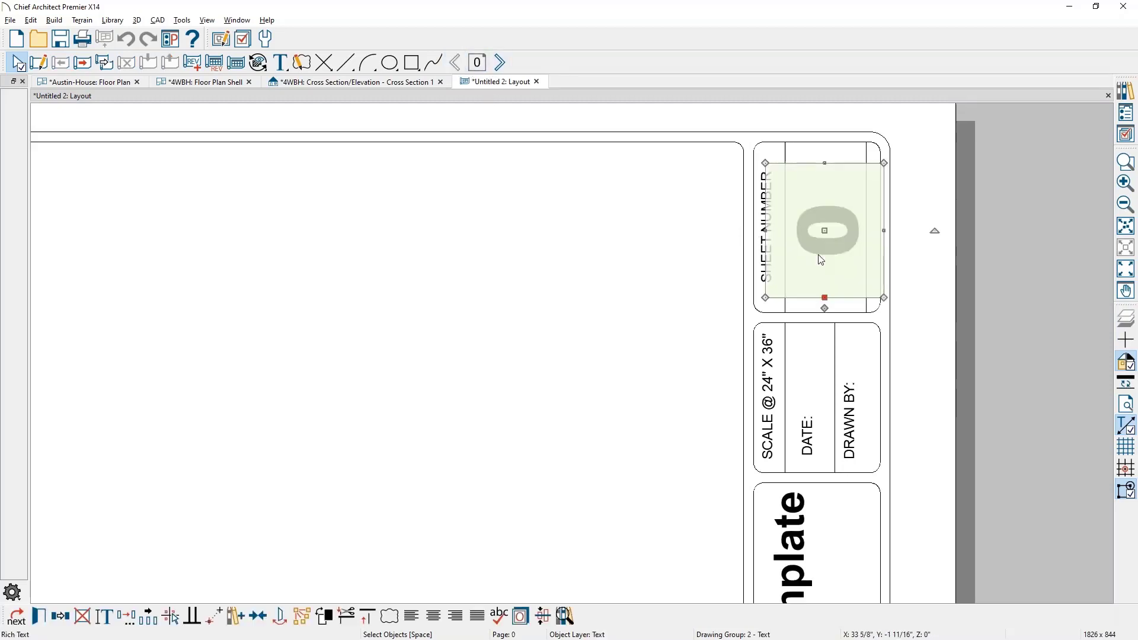
double_click(820, 260)
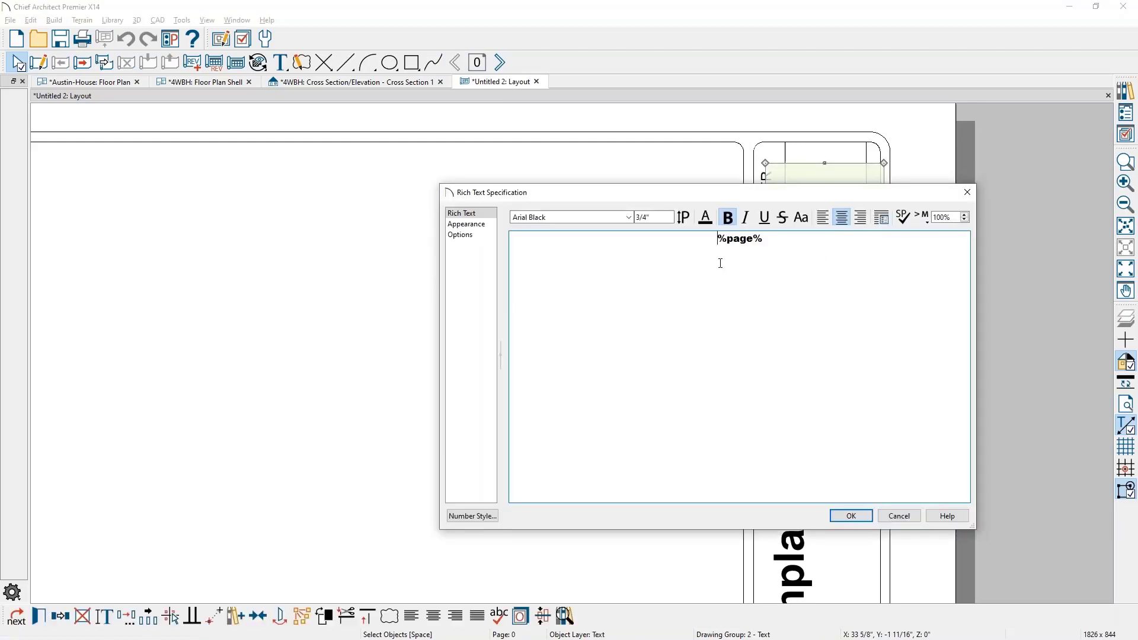
type("A-")
left_click(850, 516)
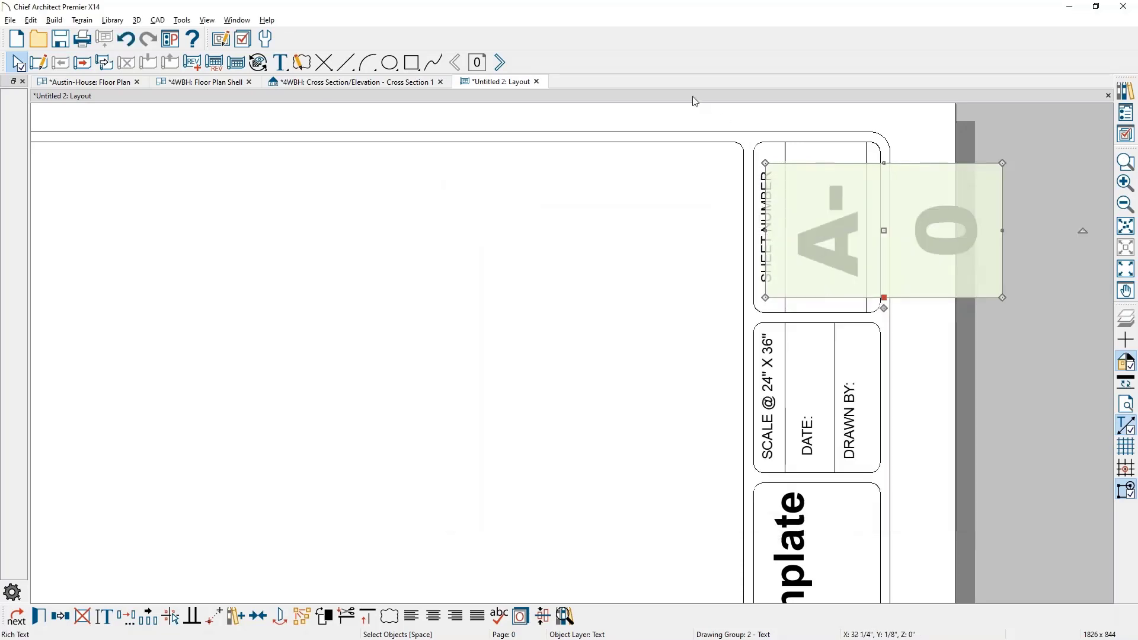
left_click_drag(884, 308, 825, 220)
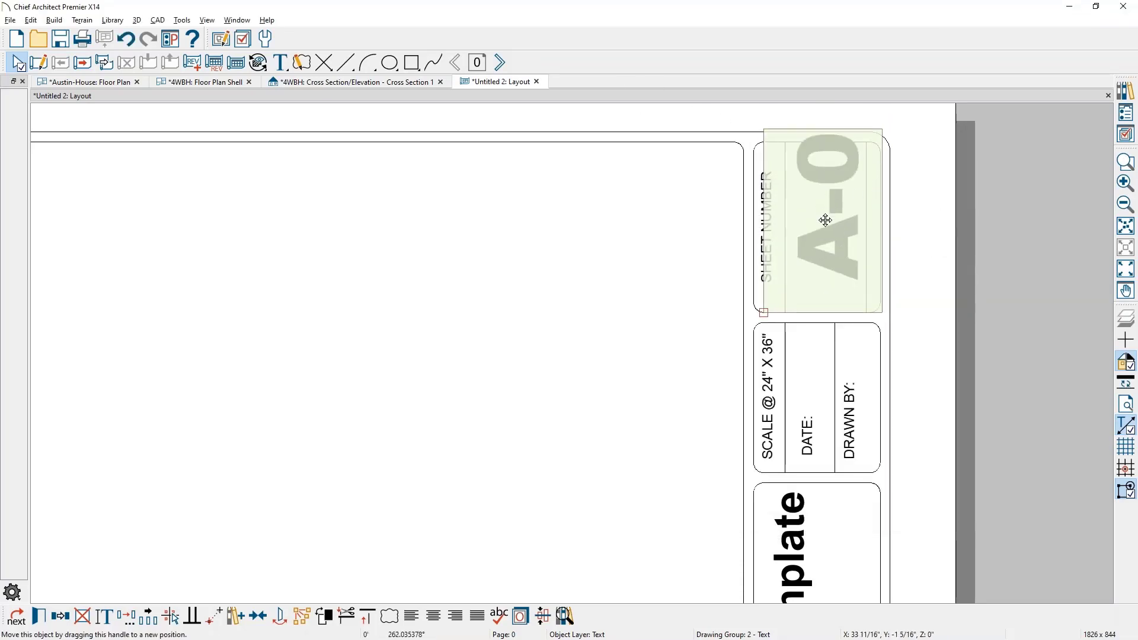
left_click(500, 63)
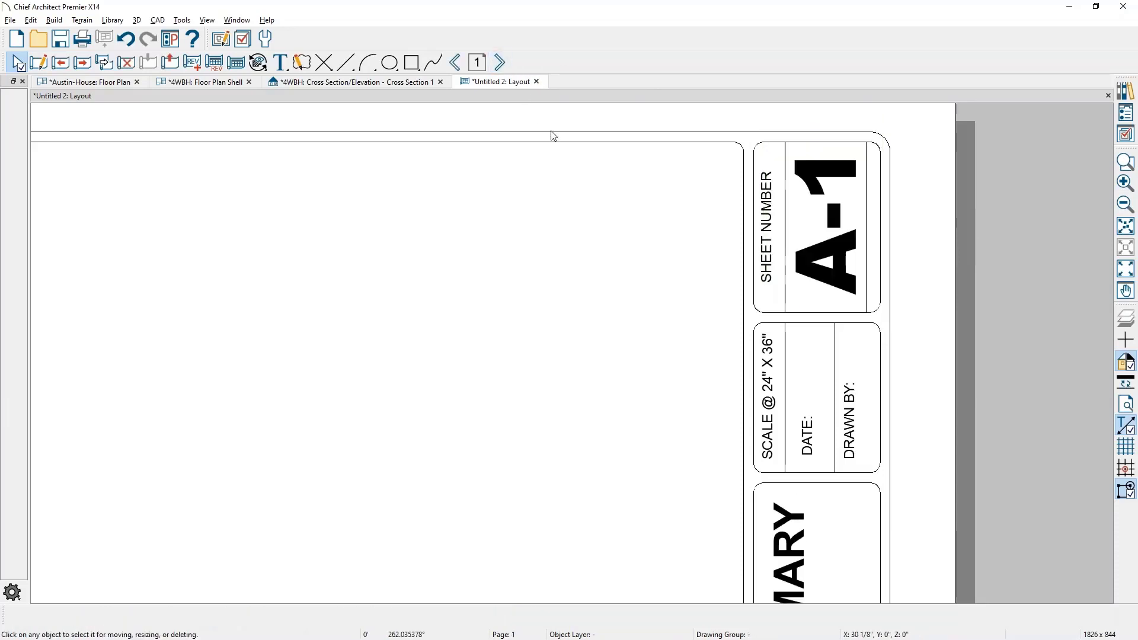
Close the 4WBH Cross Section 1 view.
left_click(353, 83)
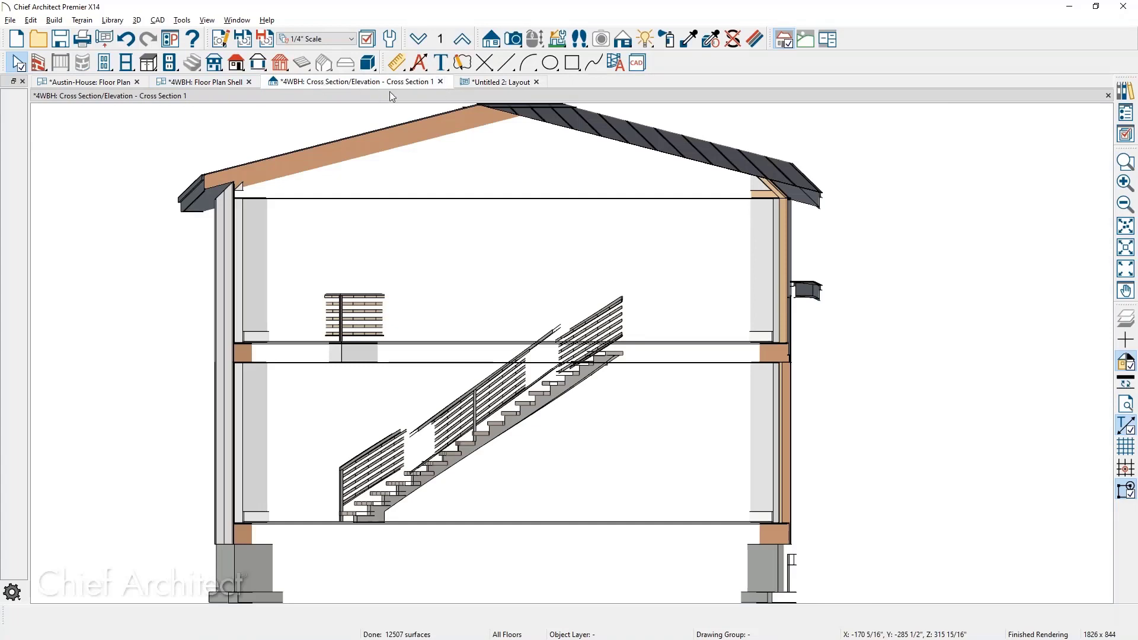
left_click(441, 83)
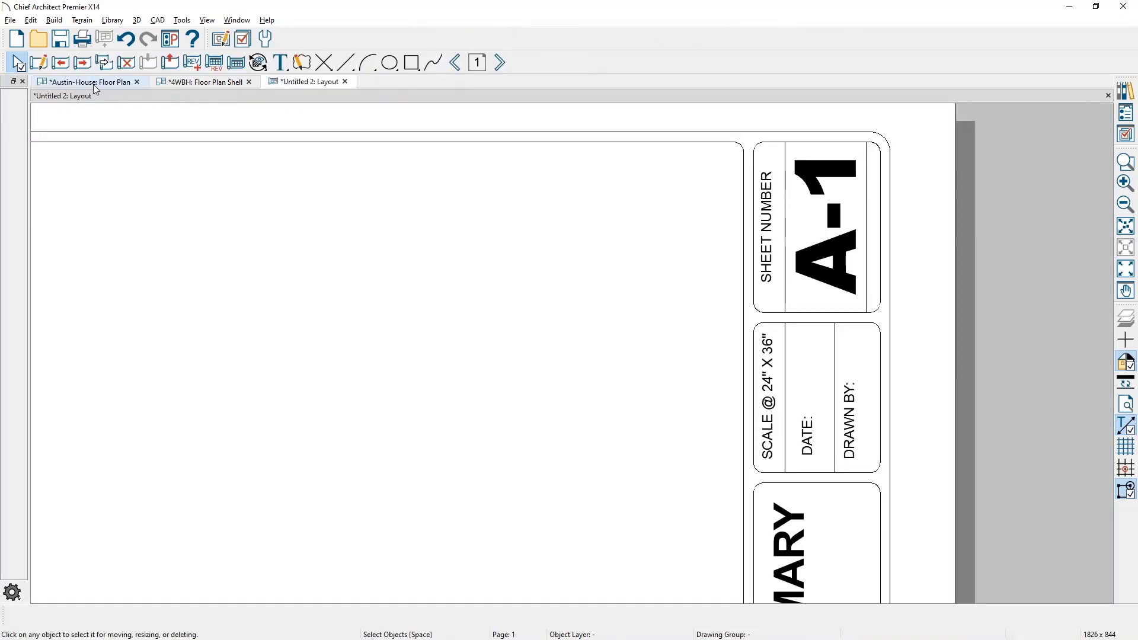
Open the E1 front elevation from the Austin-House floor plan and make its callout's text below line and size automatic.
left_click(94, 83)
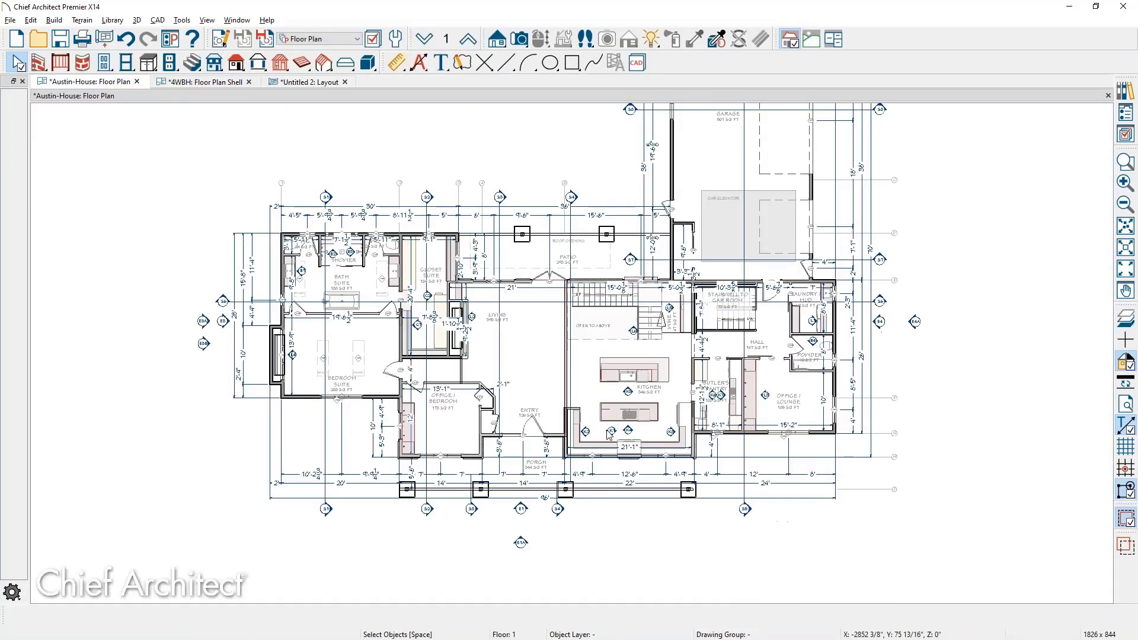
left_click(522, 511)
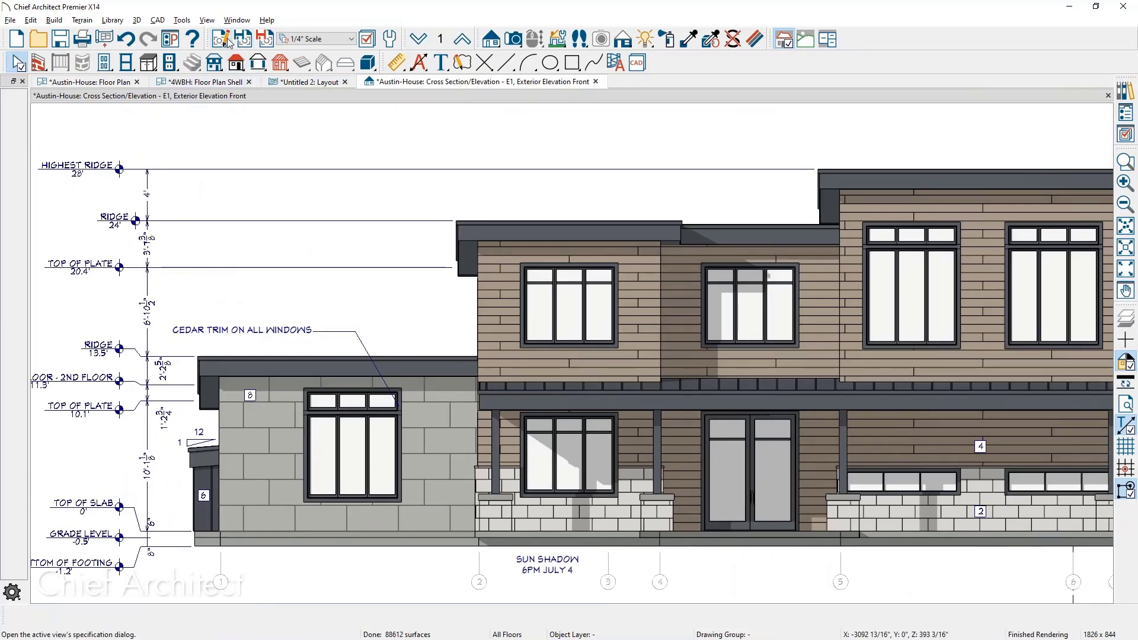
left_click(225, 41)
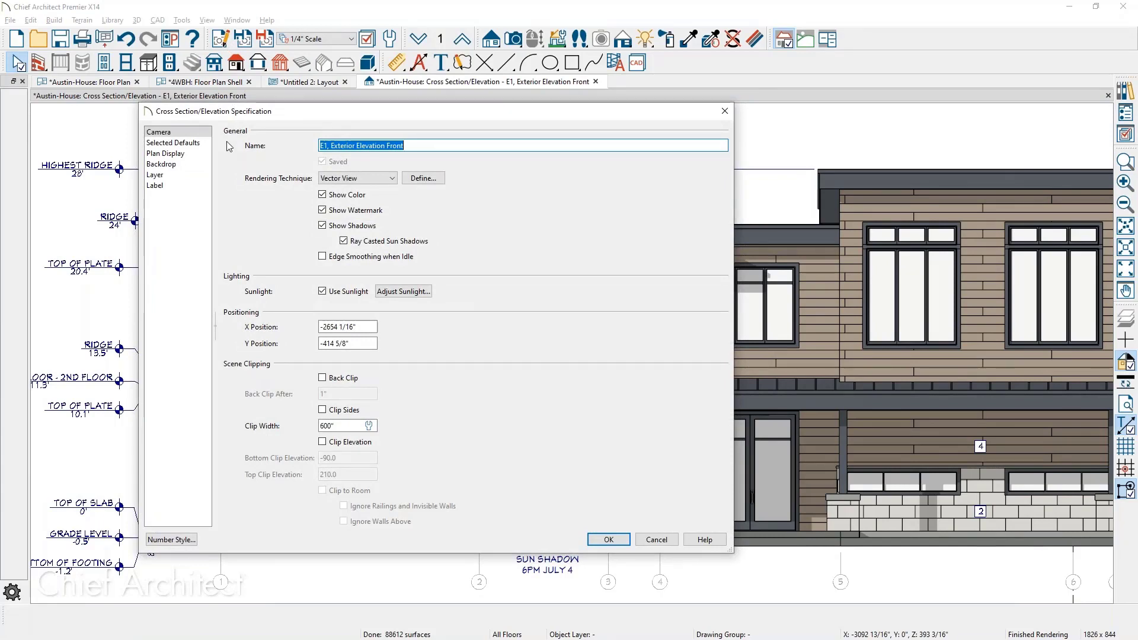
left_click(188, 154)
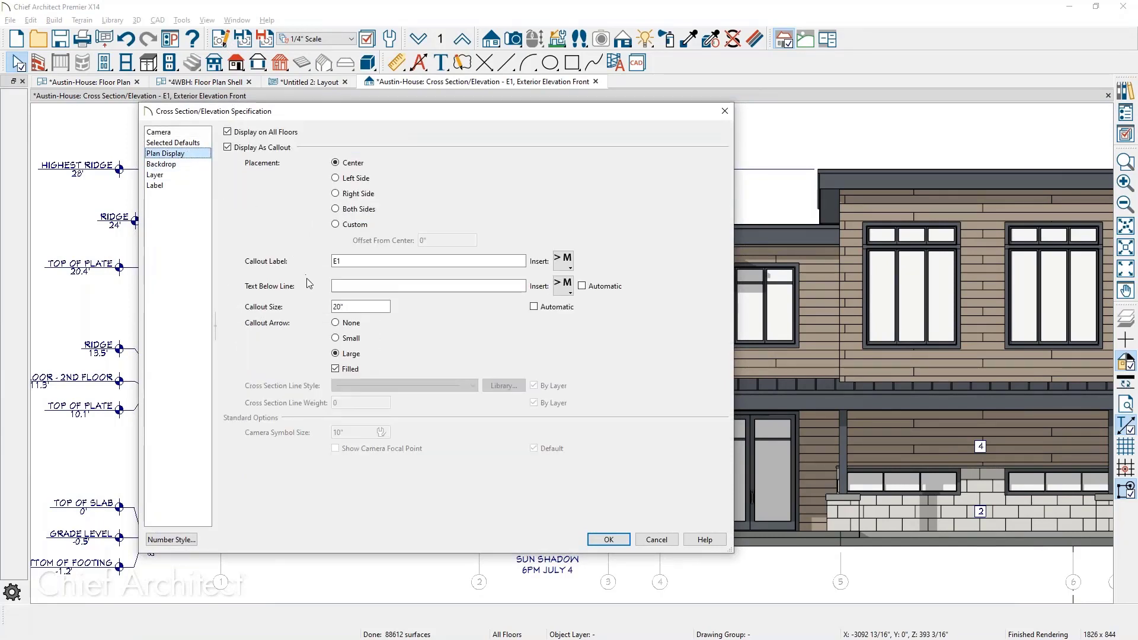
left_click(582, 286)
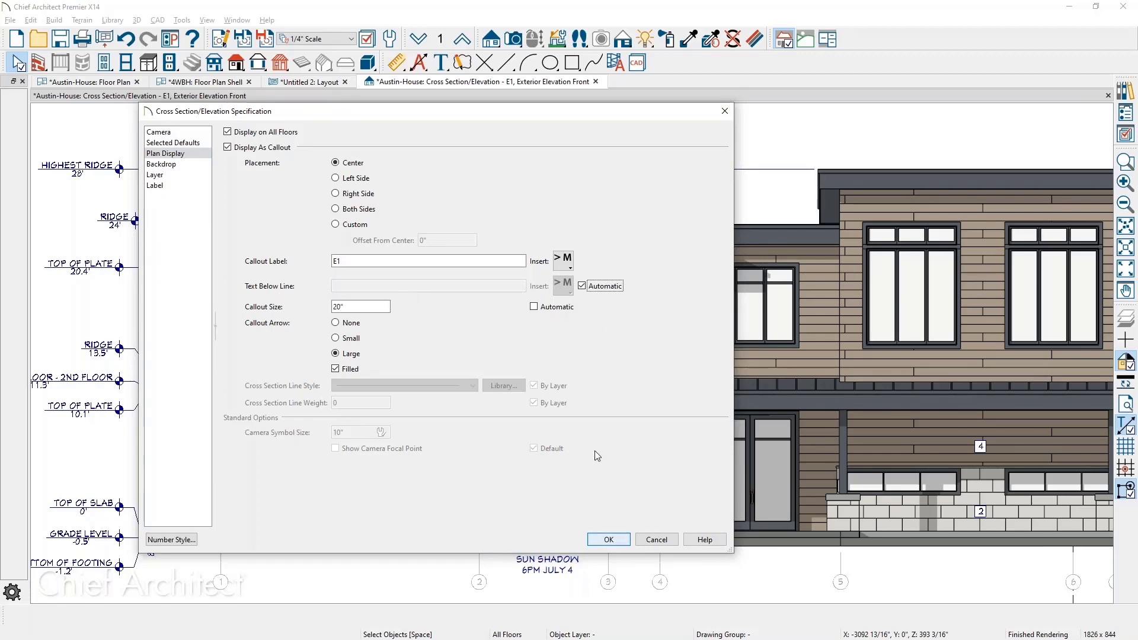
left_click(550, 307)
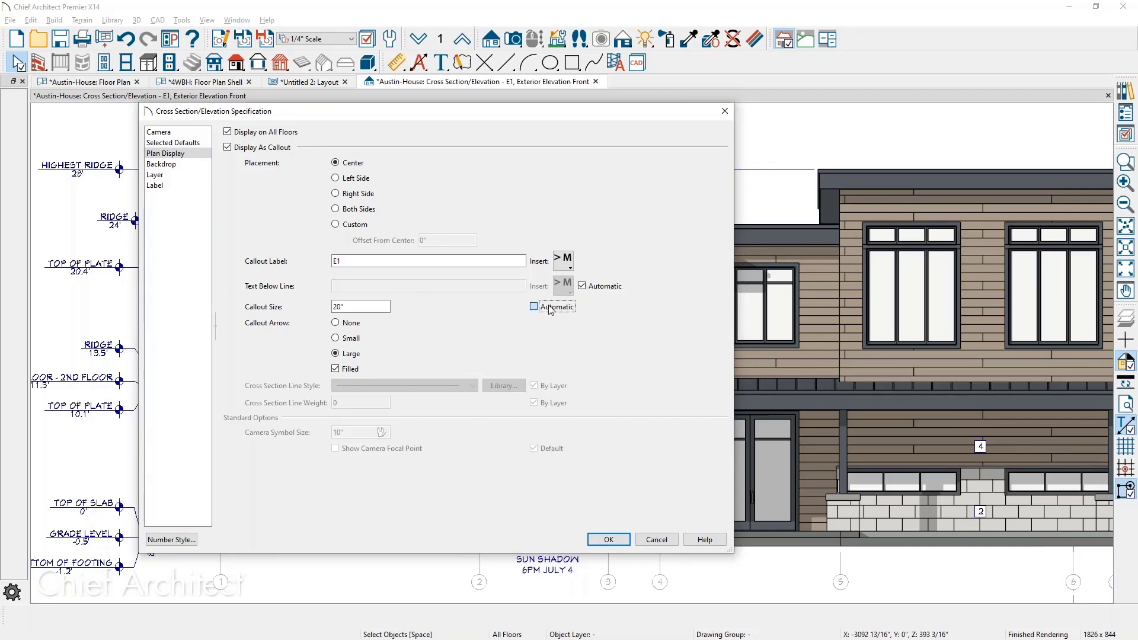
left_click(608, 539)
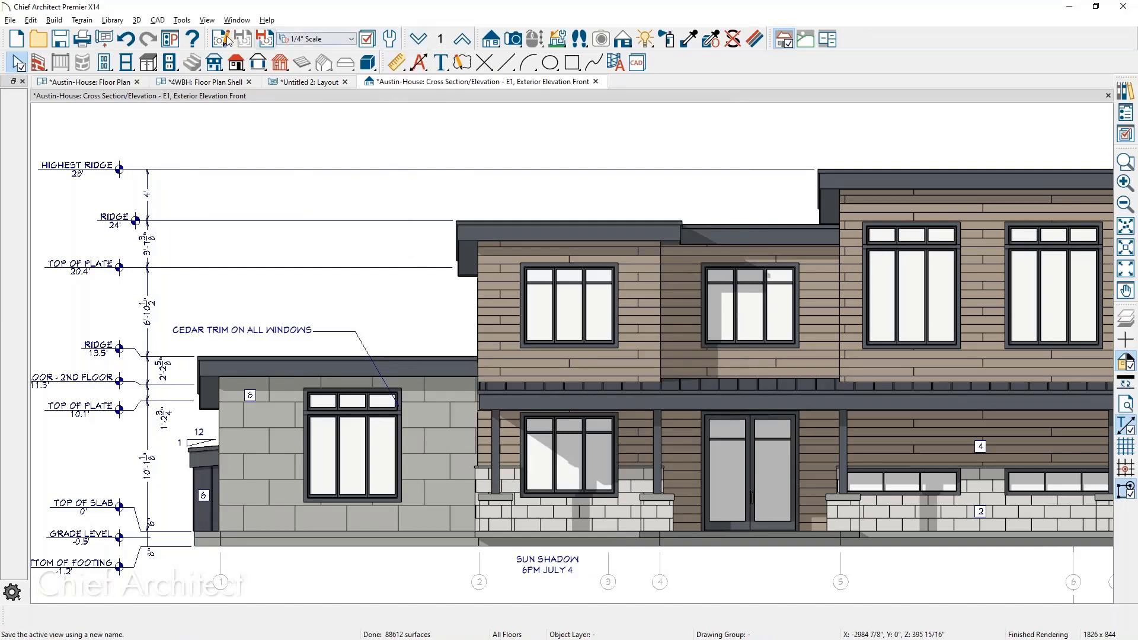
Send the entire front elevation to layout page 2 as plot lines with color fill at 1/4 in = 1 ft.
left_click(11, 21)
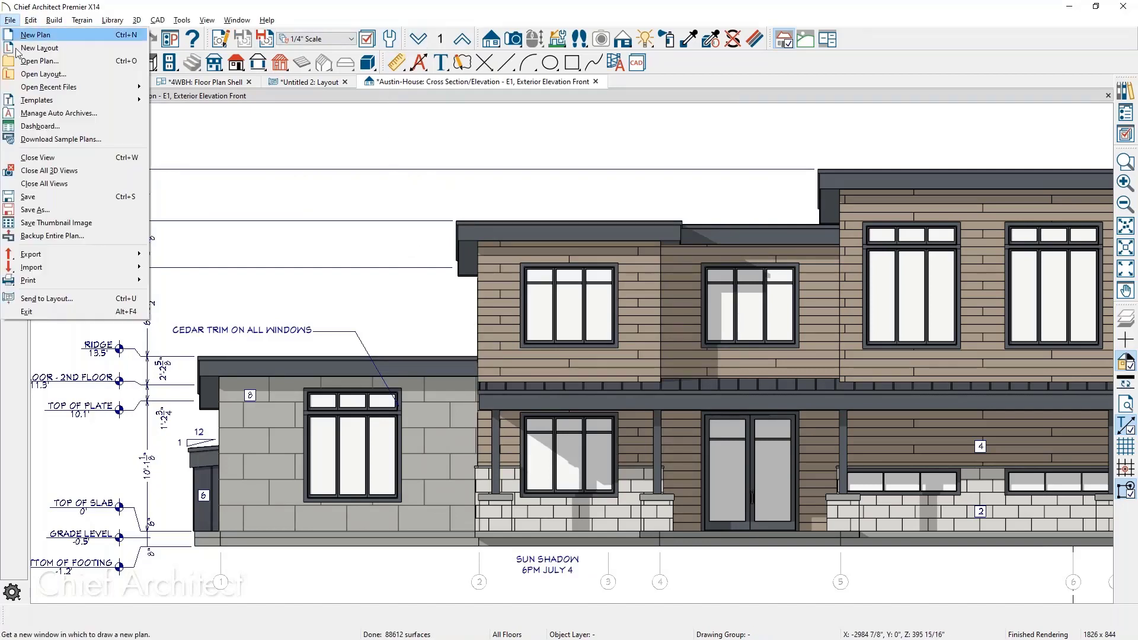
left_click(50, 299)
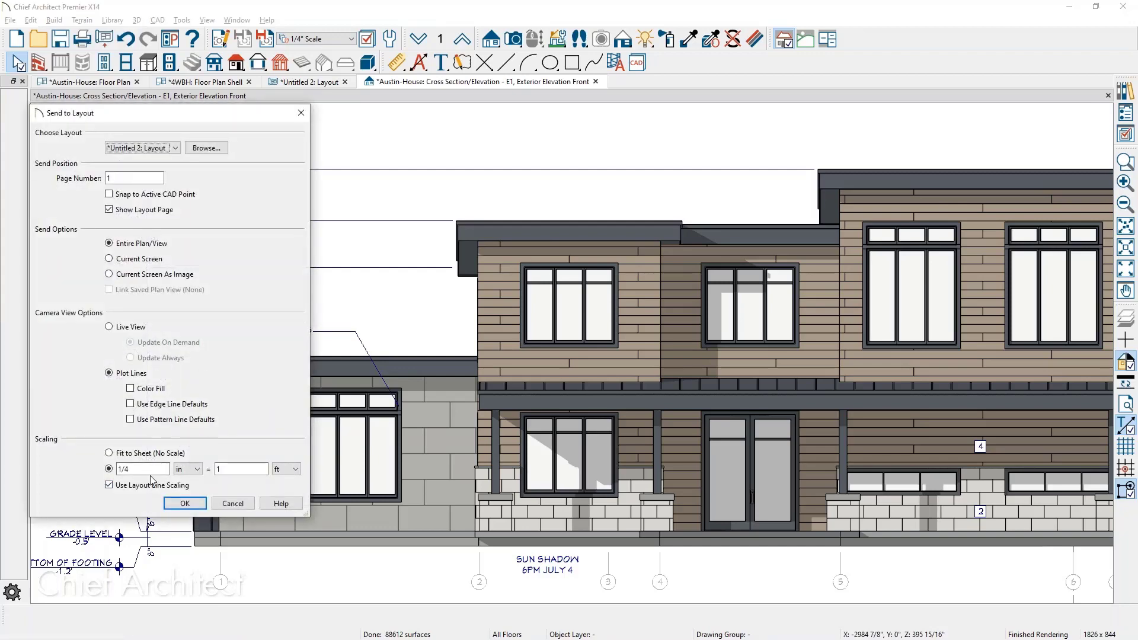
key("Tab")
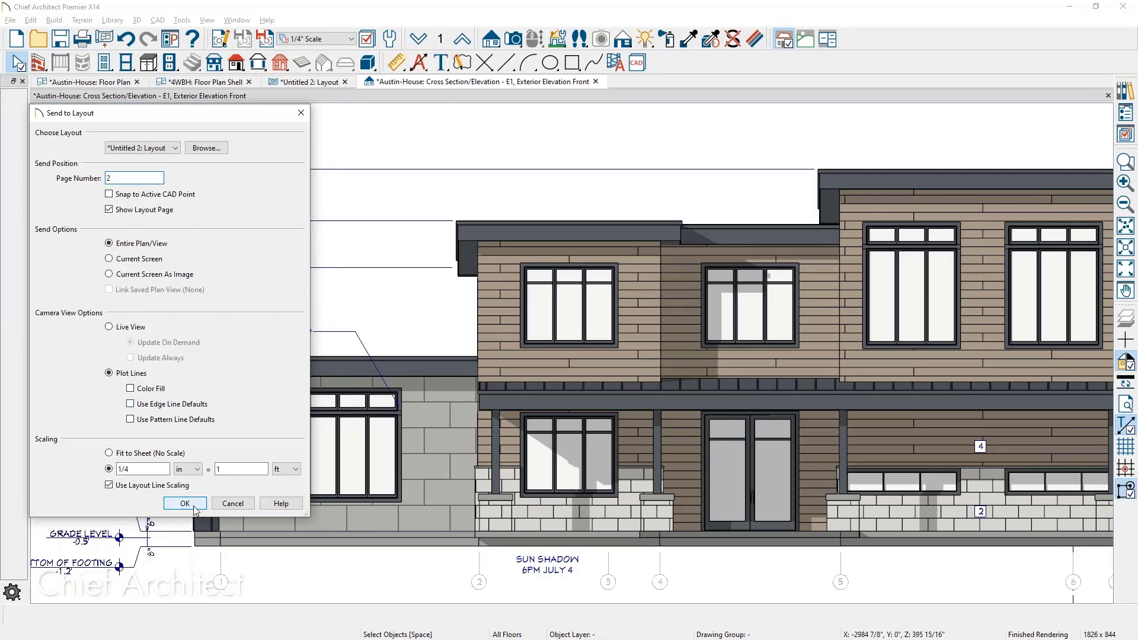
left_click(156, 389)
left_click(197, 502)
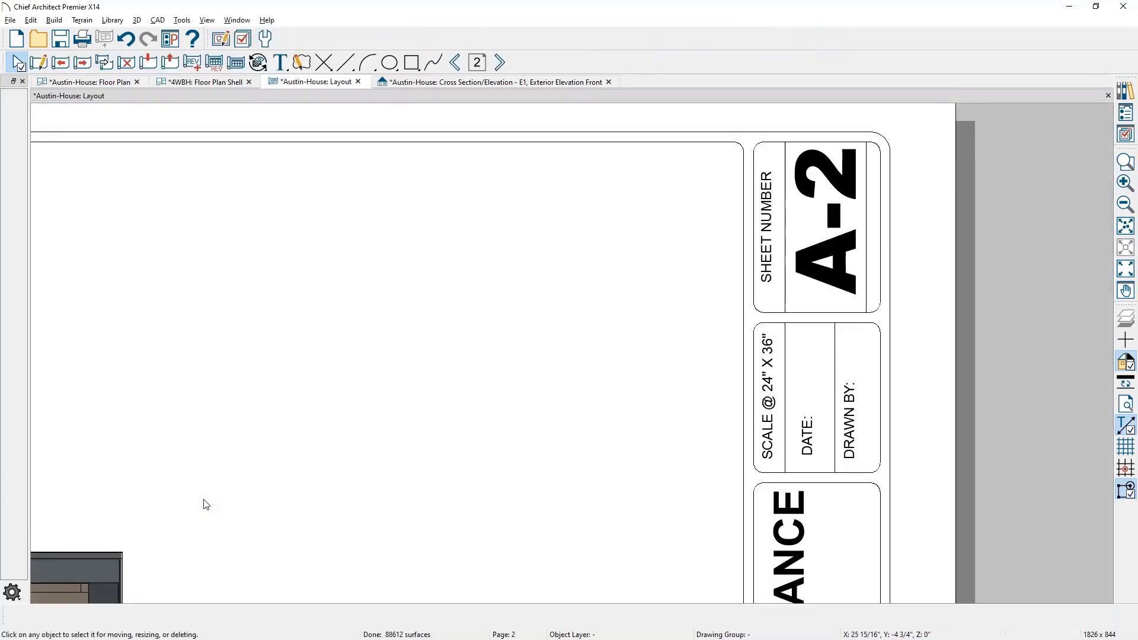
Move the front elevation's layout box up near the top of the sheet on page 2.
scroll(658, 290, "down", 4)
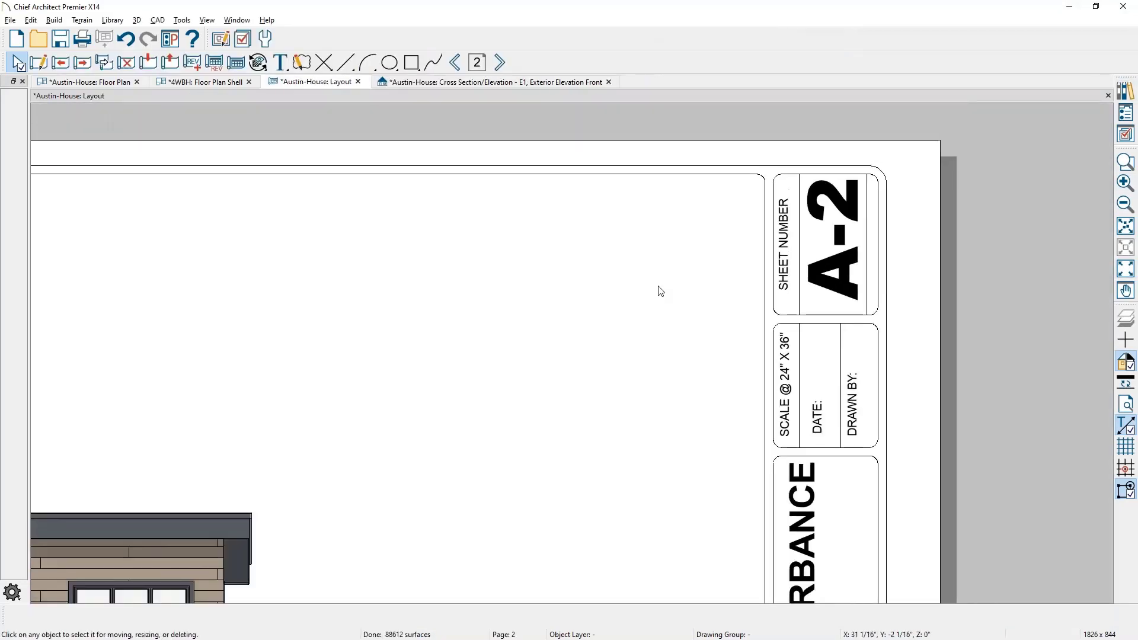
scroll(658, 289, "down", 4)
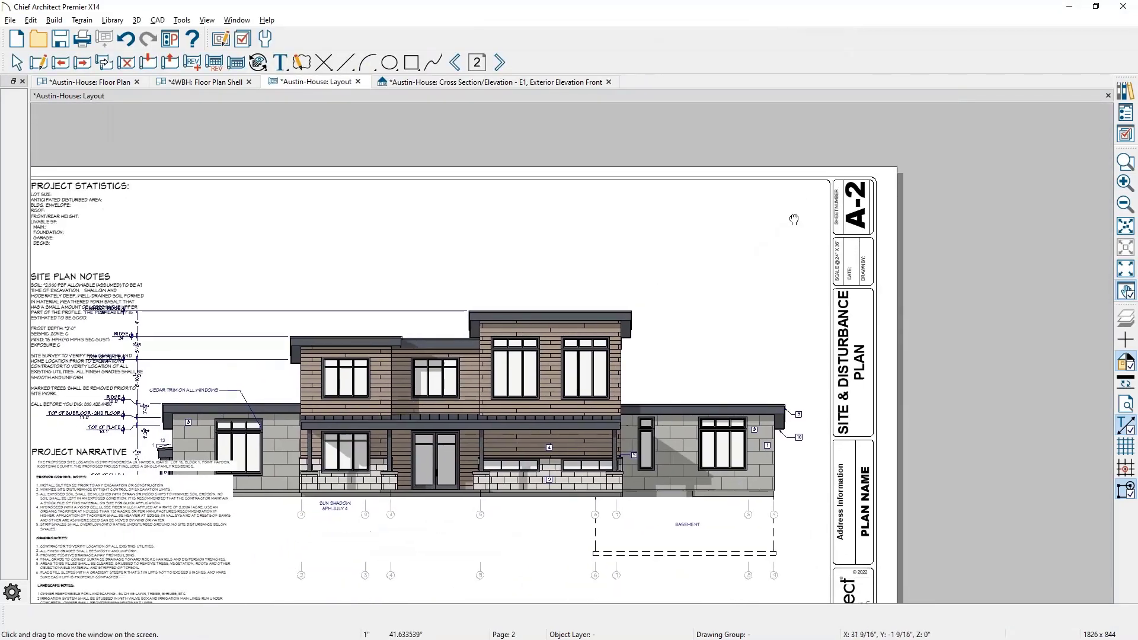
left_click(600, 428)
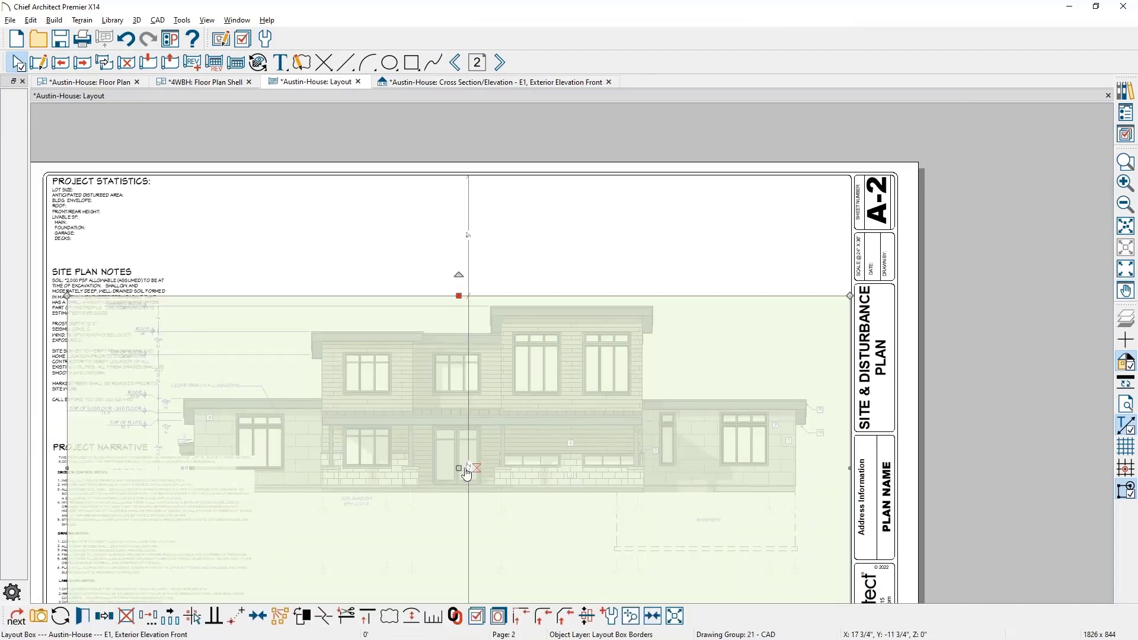
left_click_drag(460, 468, 498, 294)
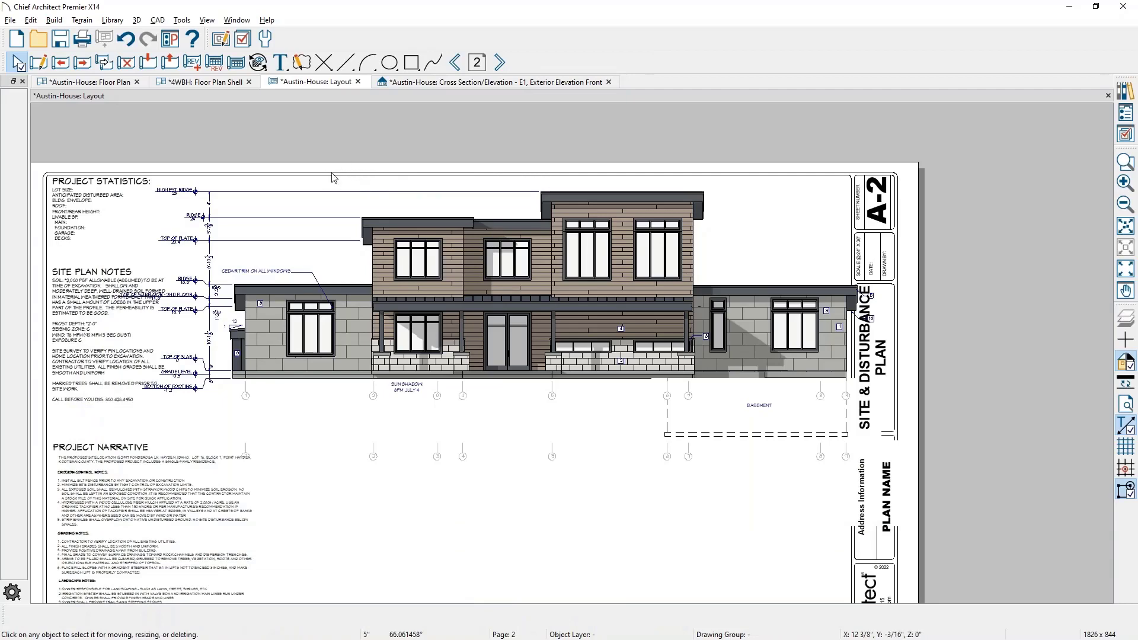
On the Austin-House floor plan, replace the E1 camera callout's automatic text below line with the %layout_page_label% macro.
left_click(110, 83)
scroll(510, 561, "up", 3)
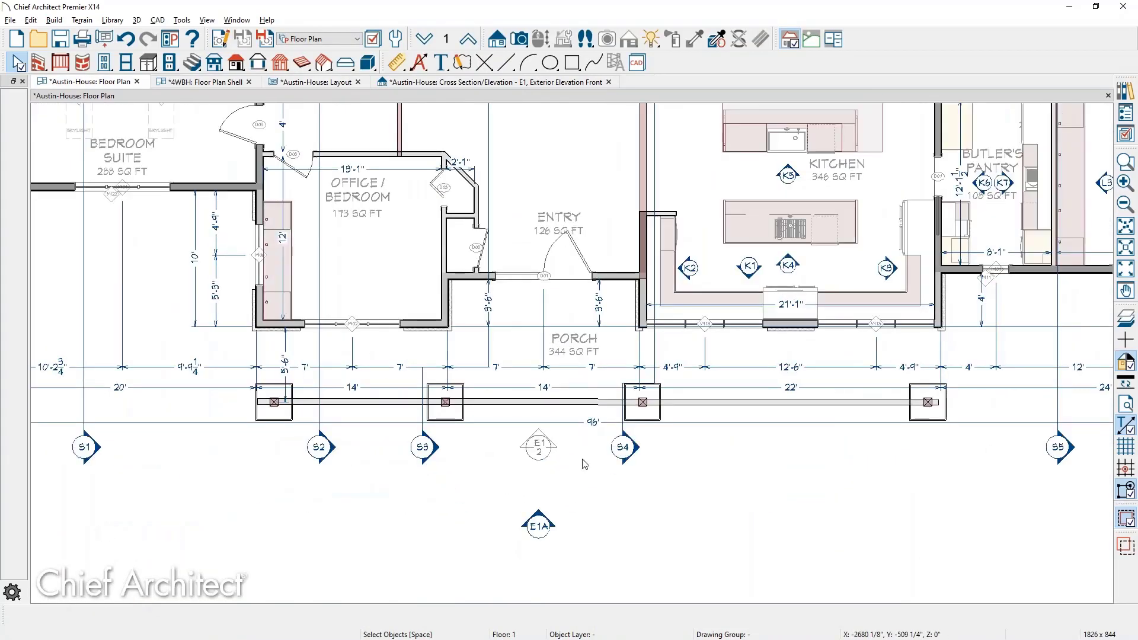
scroll(587, 461, "up", 2)
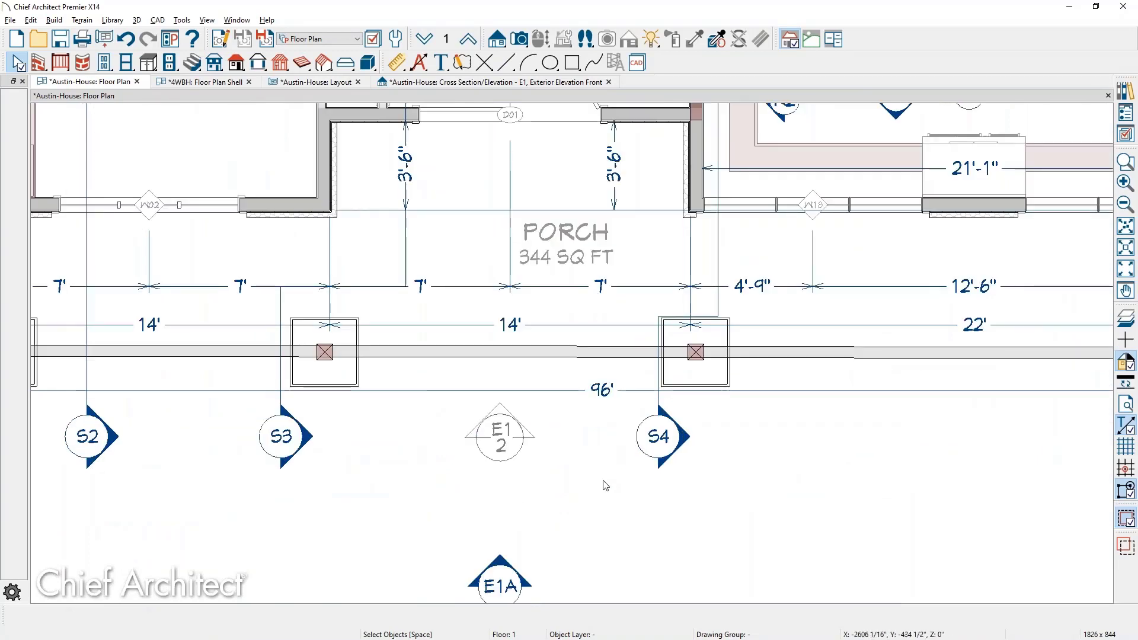
middle_click_drag(604, 471, 614, 415)
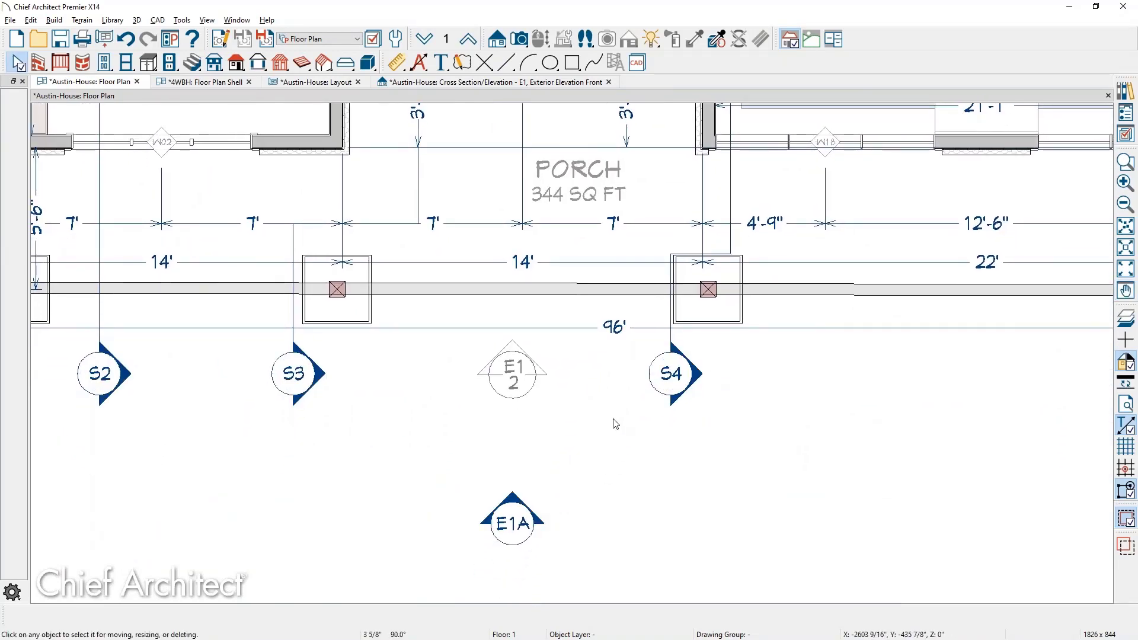
left_click(511, 388)
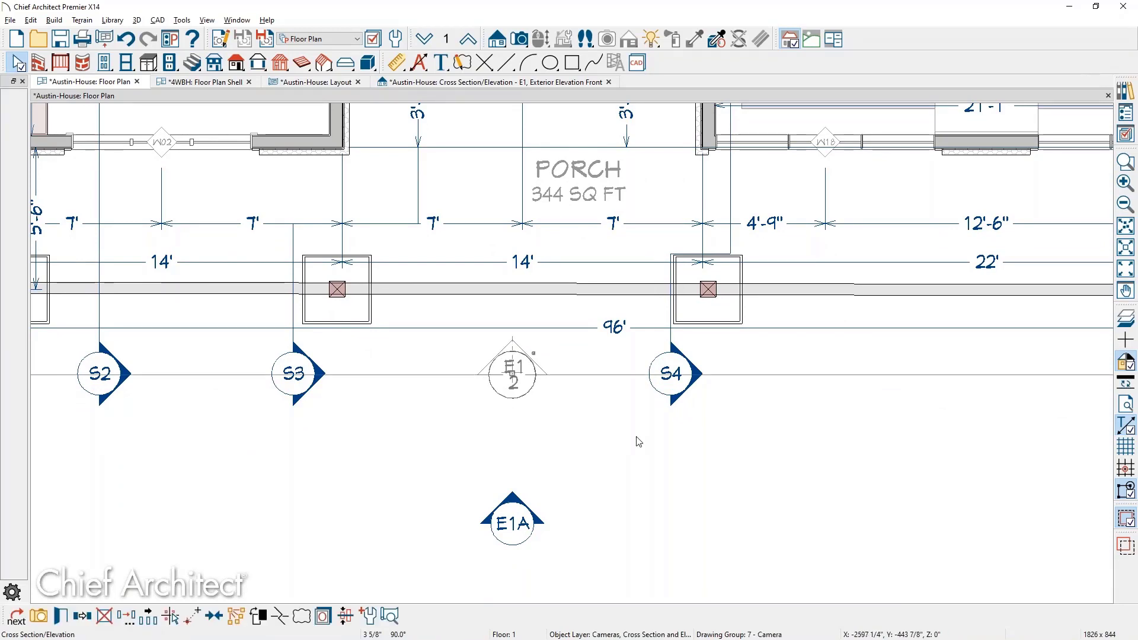
key("ctrl+e")
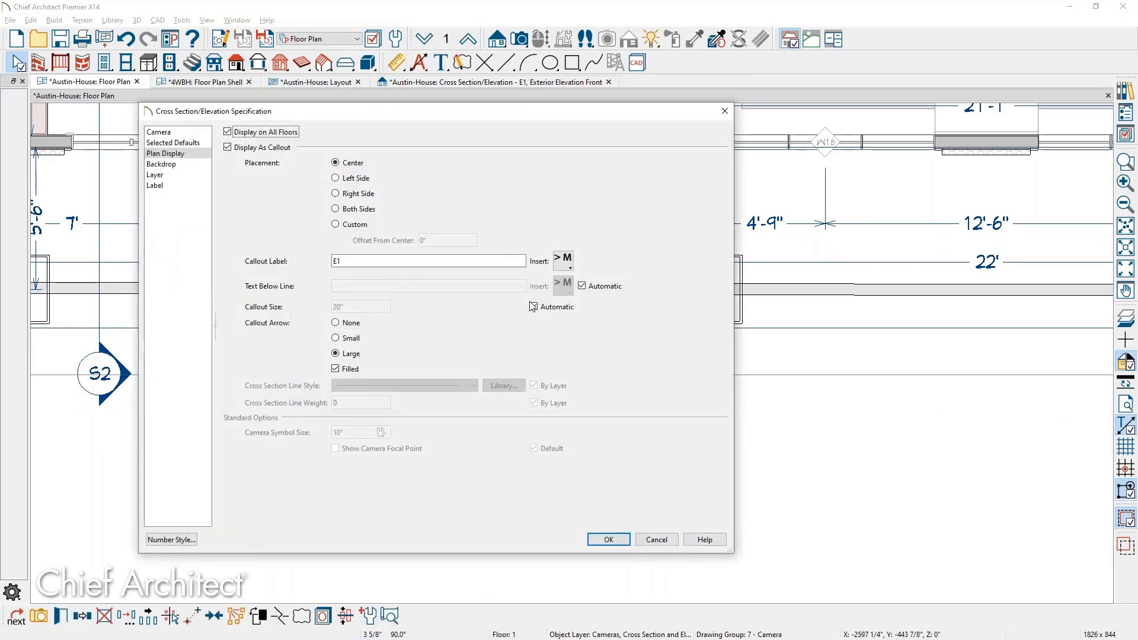
left_click(582, 286)
left_click(566, 287)
mouse_move(609, 331)
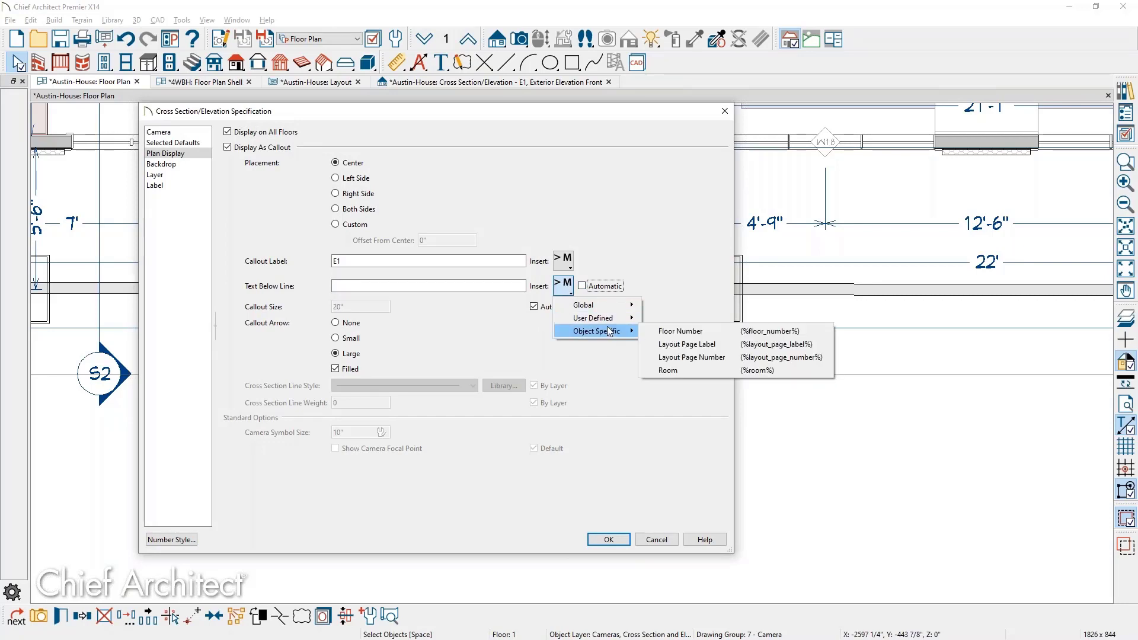
left_click(698, 345)
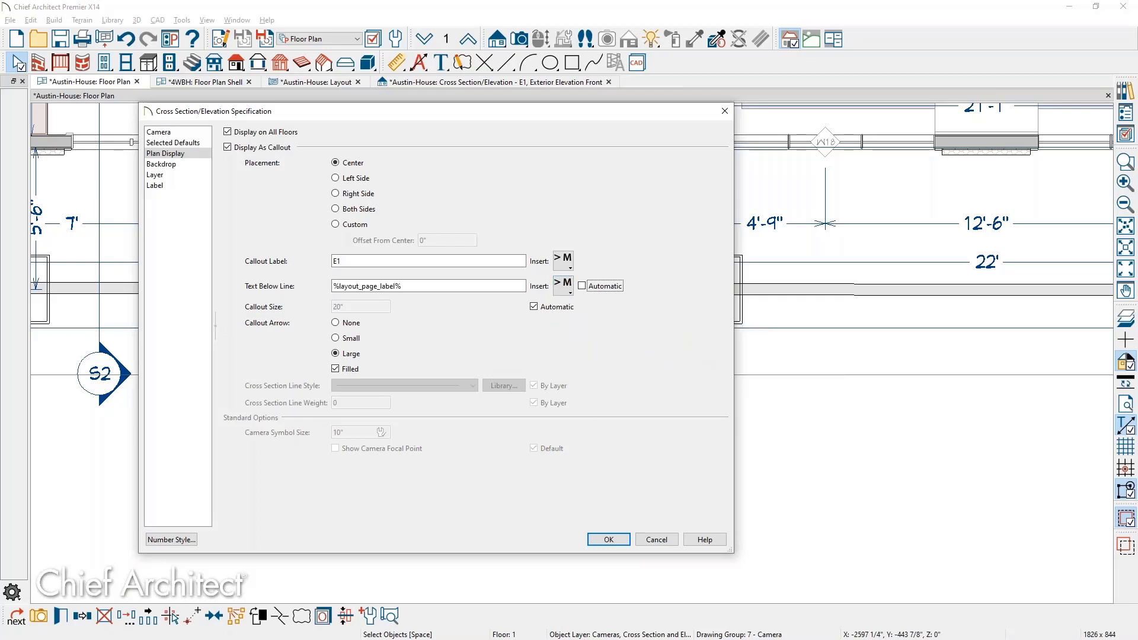
left_click(609, 539)
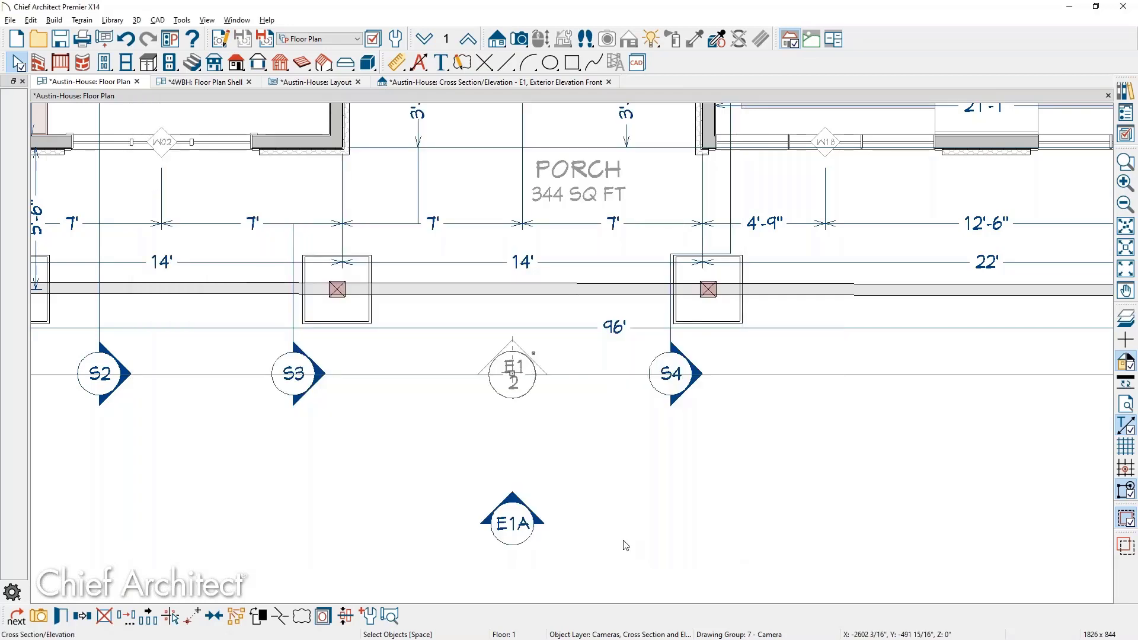
Insert the %layout_page_number% macro ahead of the page label in the E1 callout's text below line.
key("ctrl+e")
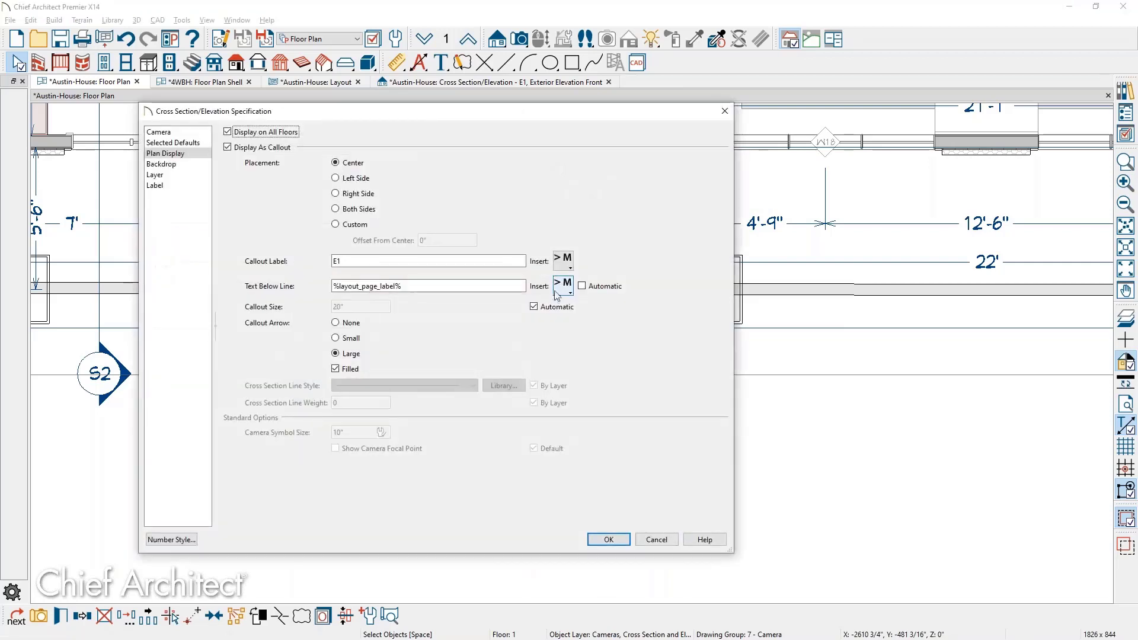
left_click(560, 287)
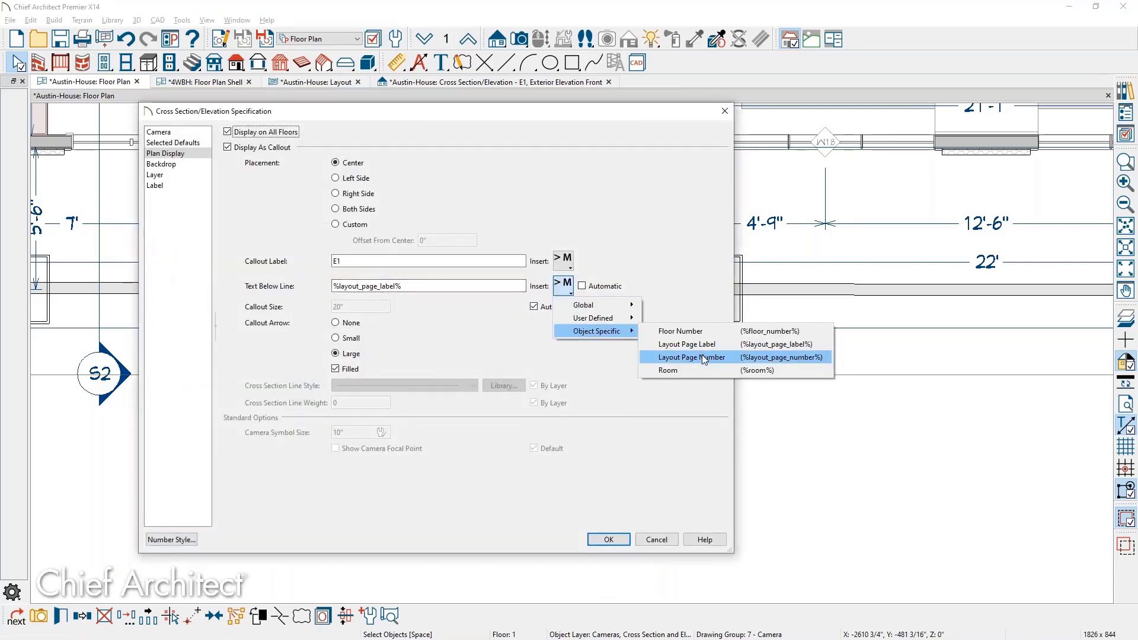
left_click(702, 356)
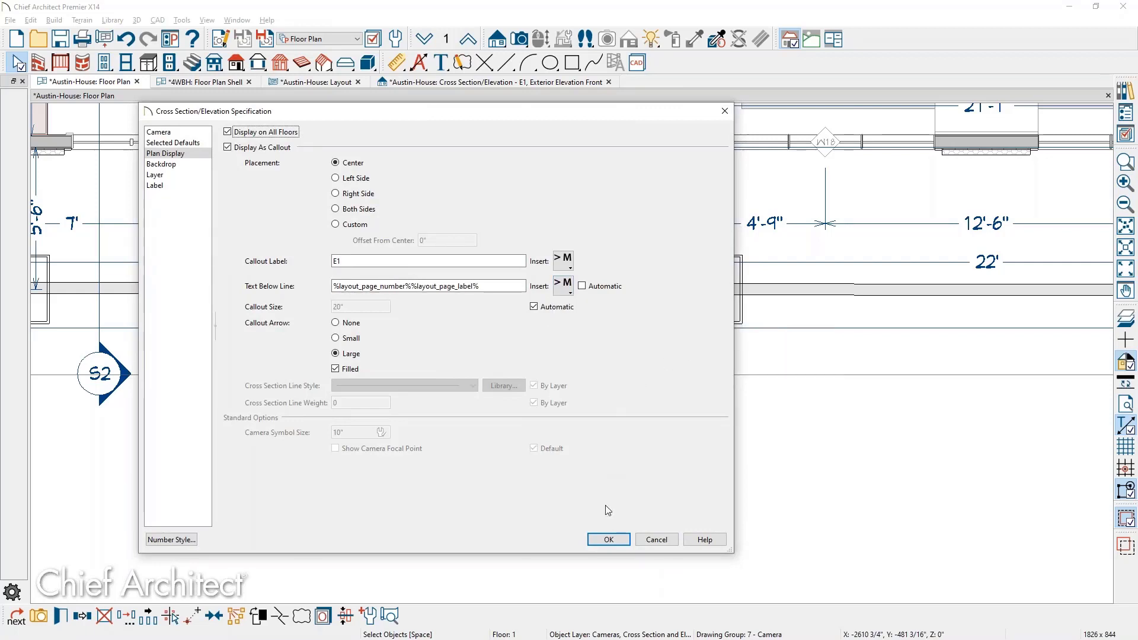
left_click(610, 539)
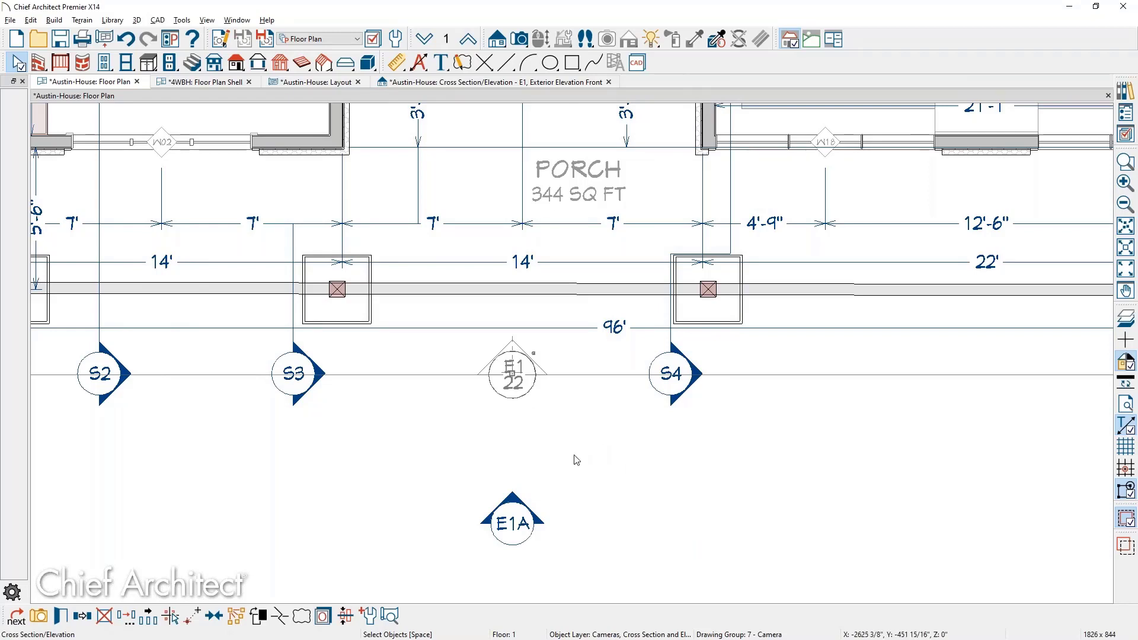
Remove the page label macro from the E1 callout's lower text and prefix the page number, giving "A-%layout_page_number%".
key("ctrl+e")
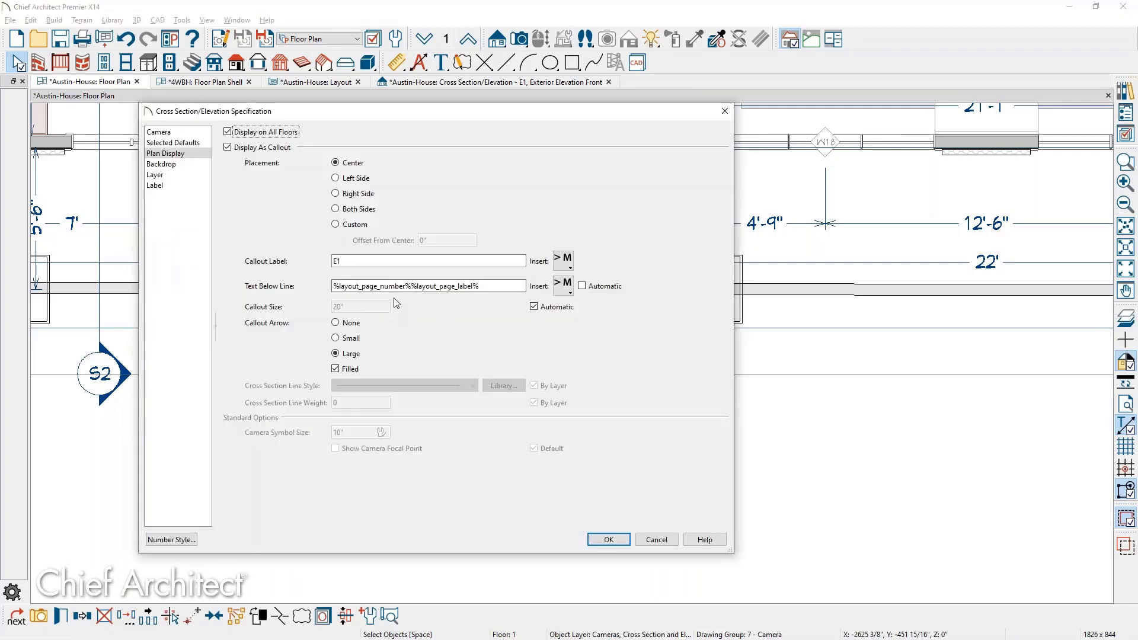
left_click(487, 285)
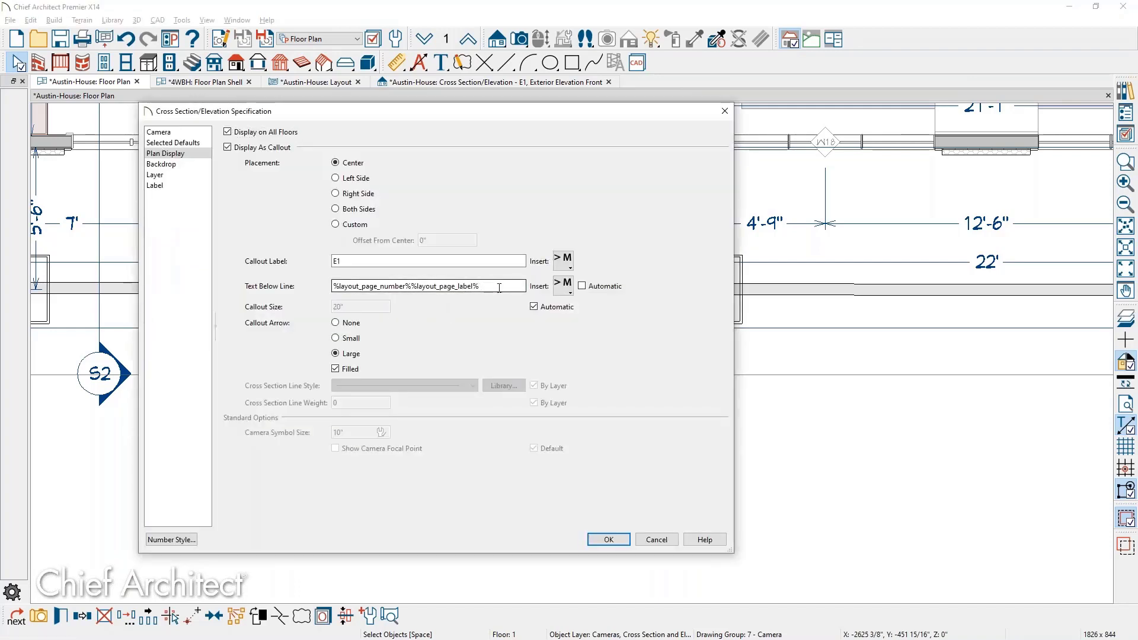
key("BackSpace")
key("BackSpace")
key("BackSpace")
key("BackSpace")
key("BackSpace")
key("BackSpace")
key("BackSpace")
key("BackSpace")
key("BackSpace")
key("BackSpace")
key("BackSpace")
key("BackSpace")
key("BackSpace")
key("BackSpace")
key("BackSpace")
key("BackSpace")
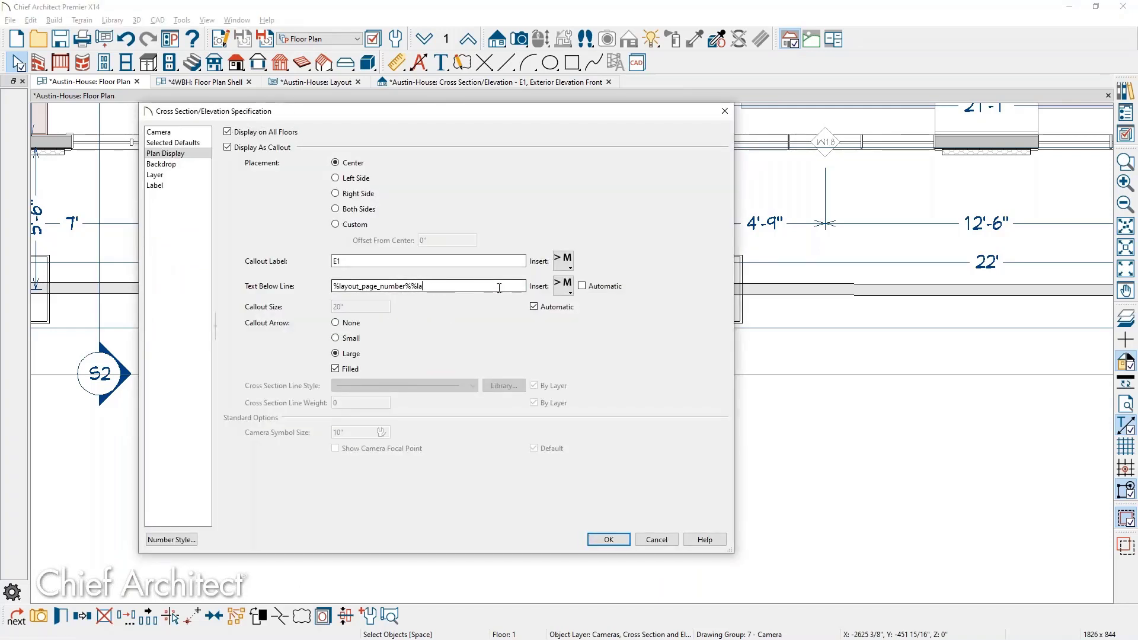
key("BackSpace")
key("BackSpace")
key("BackSpace")
type("a-")
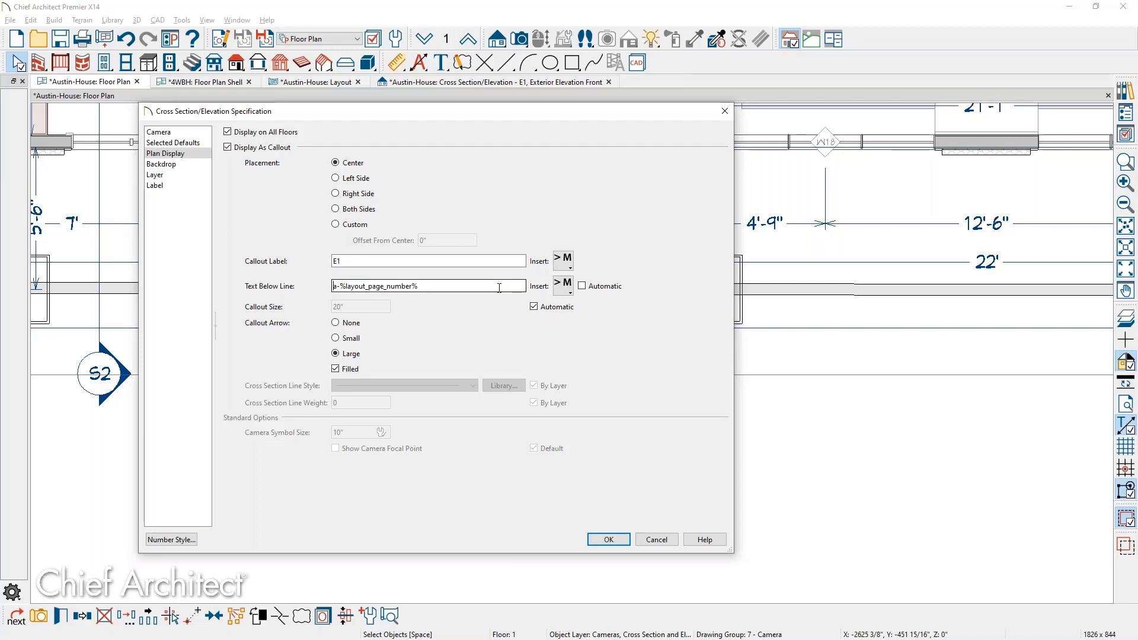
key("Delete")
type("A")
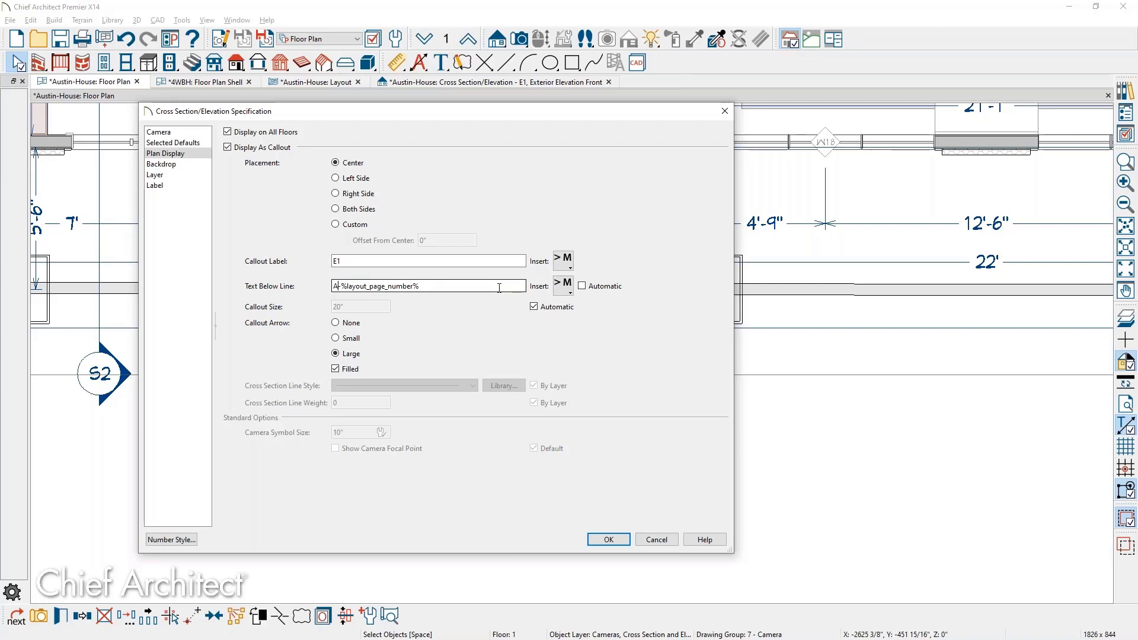
left_click(606, 540)
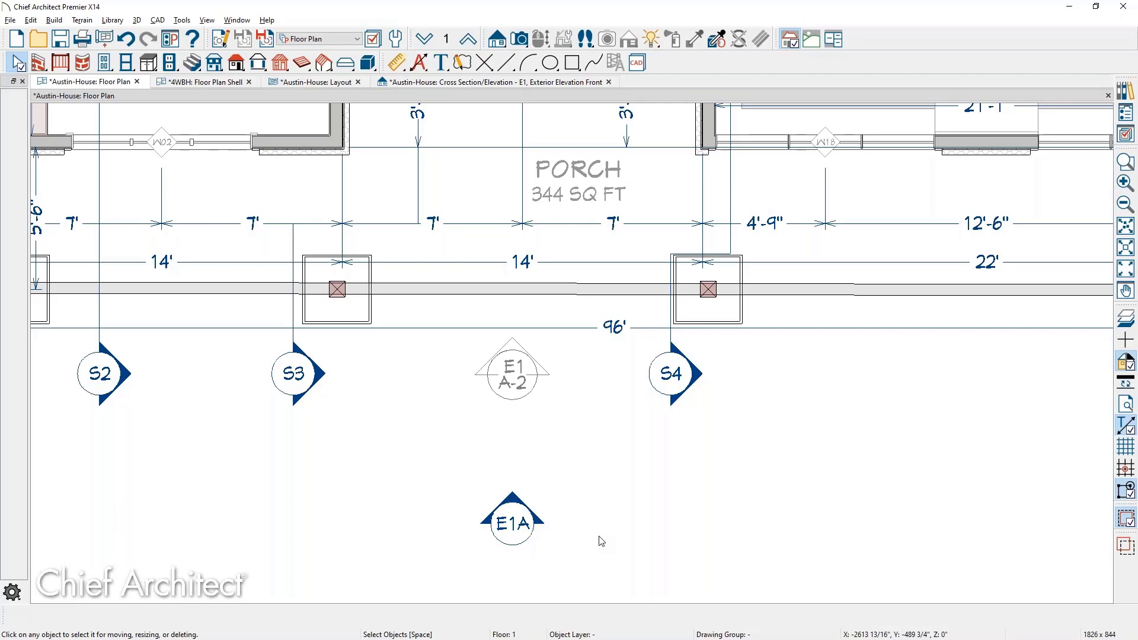
View the E1 front elevation again and return to its placement on Austin-House layout page 2.
left_click(511, 88)
middle_click_drag(827, 301, 153, 574)
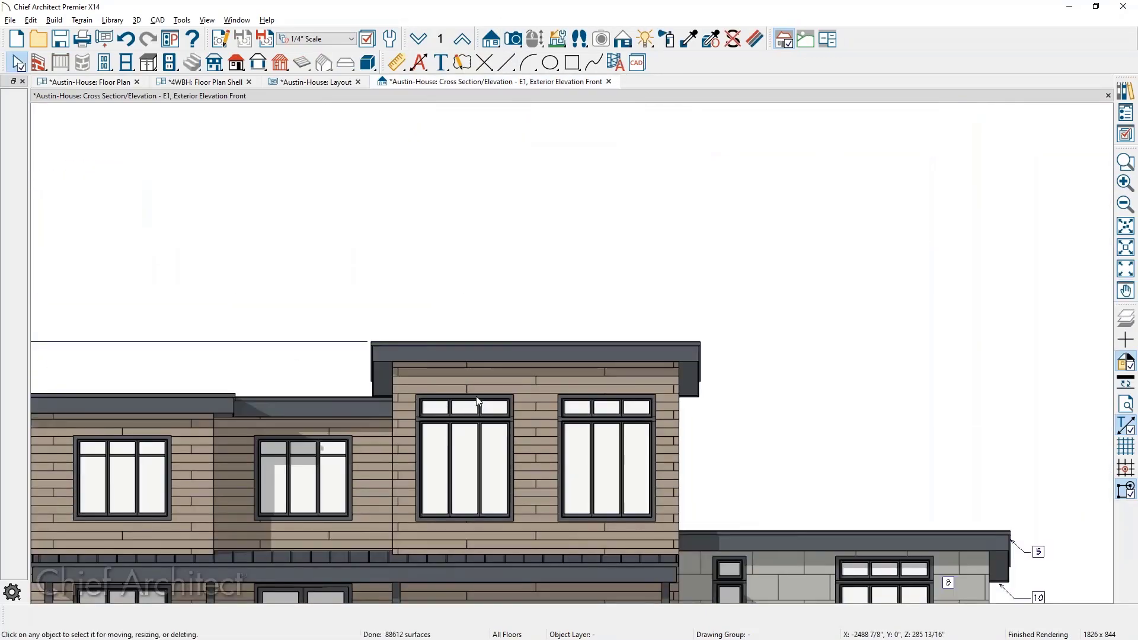
scroll(460, 330, "down", 2)
left_click(304, 87)
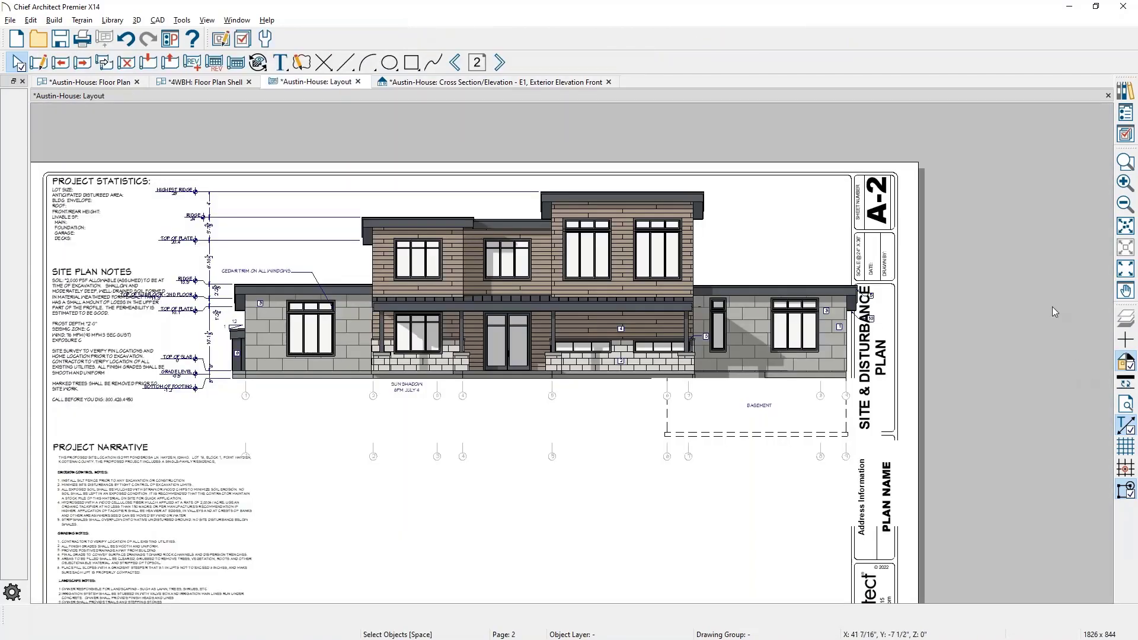
Compare the sheet number on layout page 2 with the E1 callout below the porch on the floor plan.
scroll(889, 191, "up", 3)
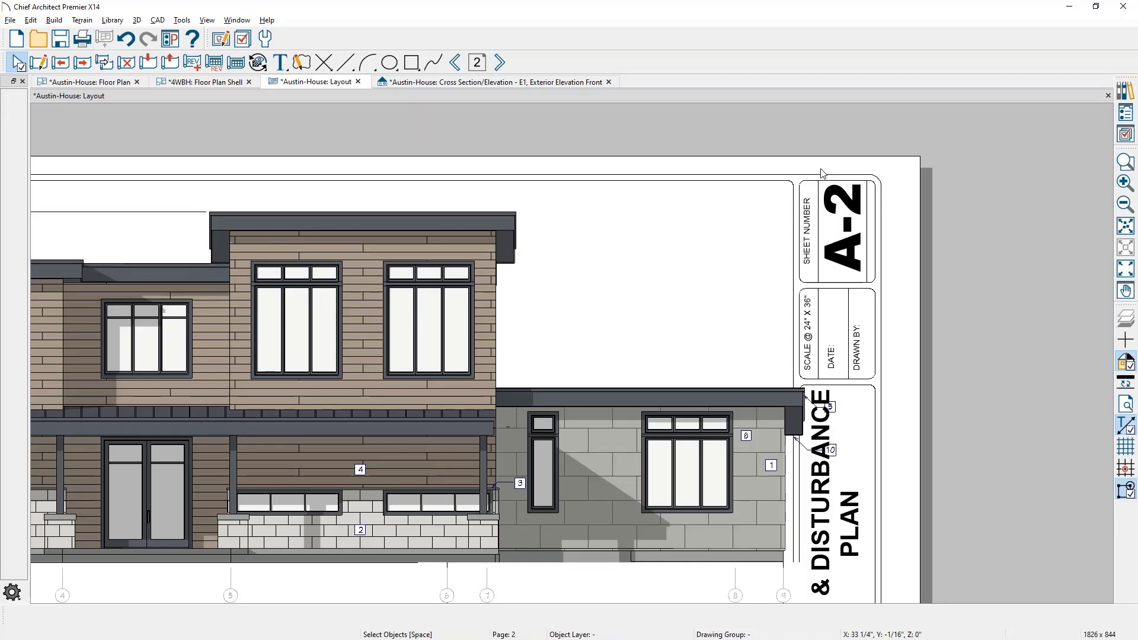
left_click(117, 82)
scroll(610, 351, "down", 2)
middle_click_drag(610, 358, 551, 550)
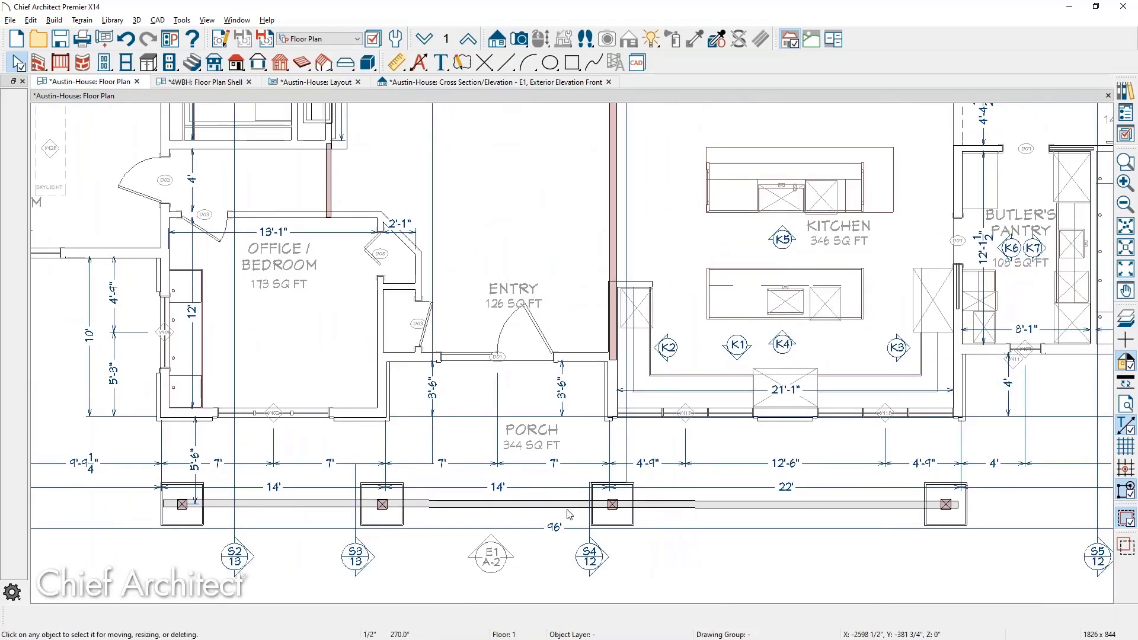
scroll(569, 514, "down", 2)
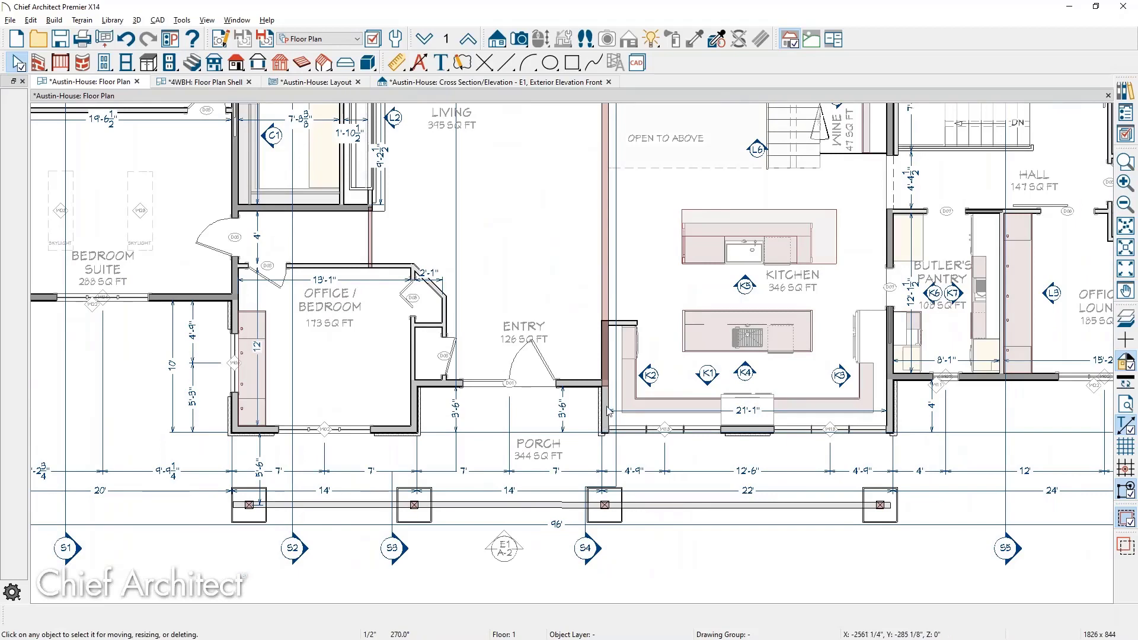
Locate the S6 section callout beside the laundry room and open its stair section view.
middle_click_drag(631, 495, 626, 429)
left_click(724, 349)
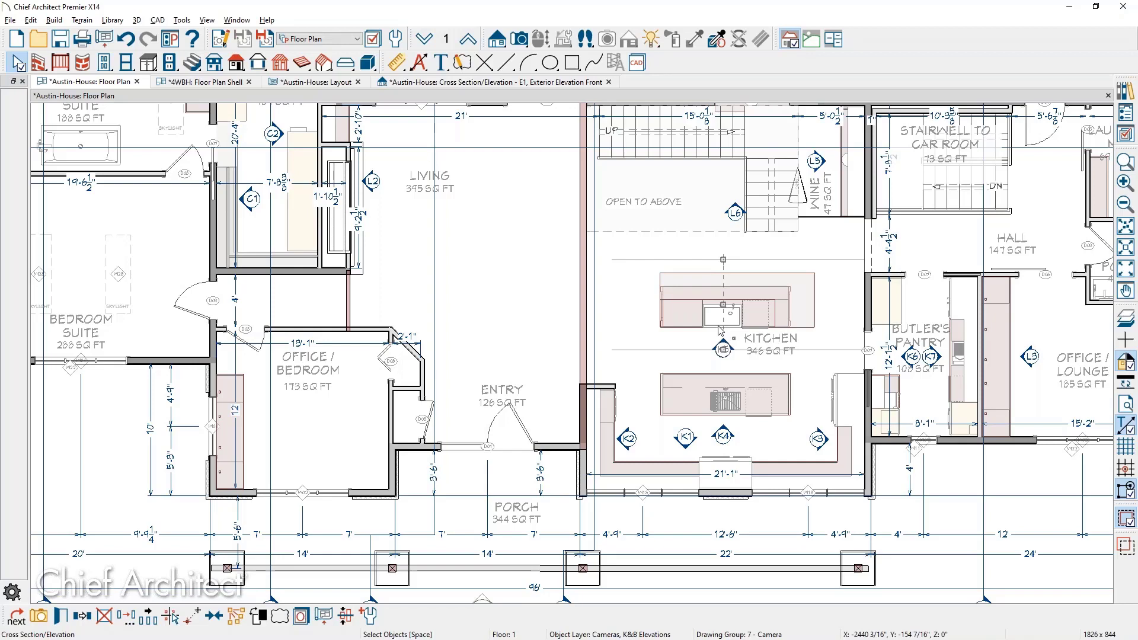
scroll(679, 277, "down", 1)
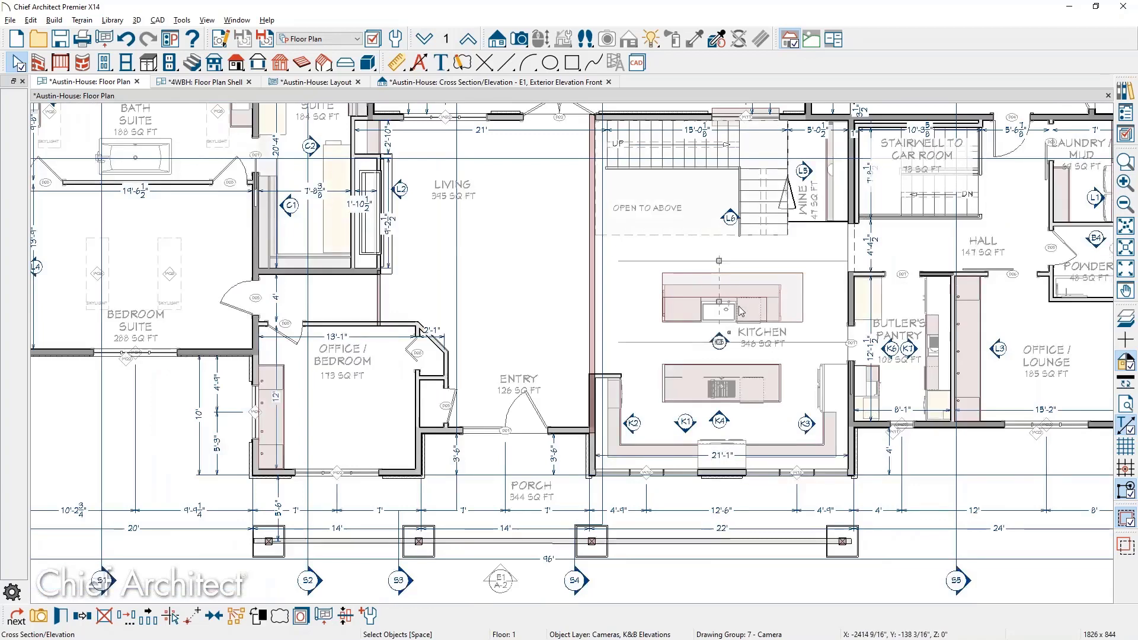
middle_click_drag(746, 223, 610, 325)
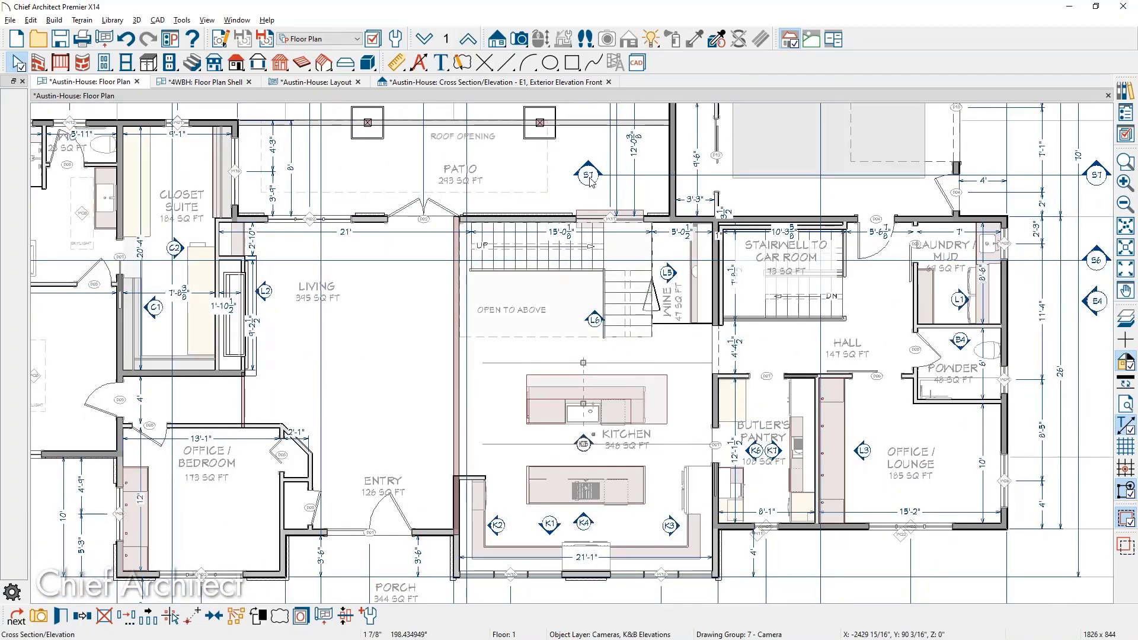
double_click(1090, 262)
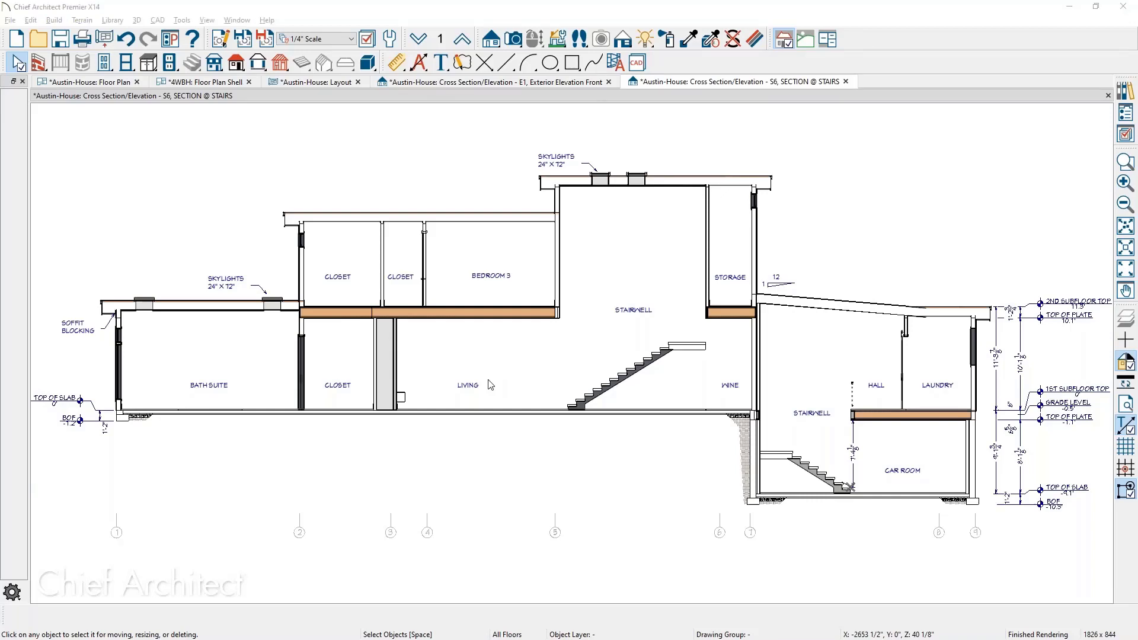
Return to the Austin-House floor plan and open the E1 front elevation from its callout.
key("alt+Tab")
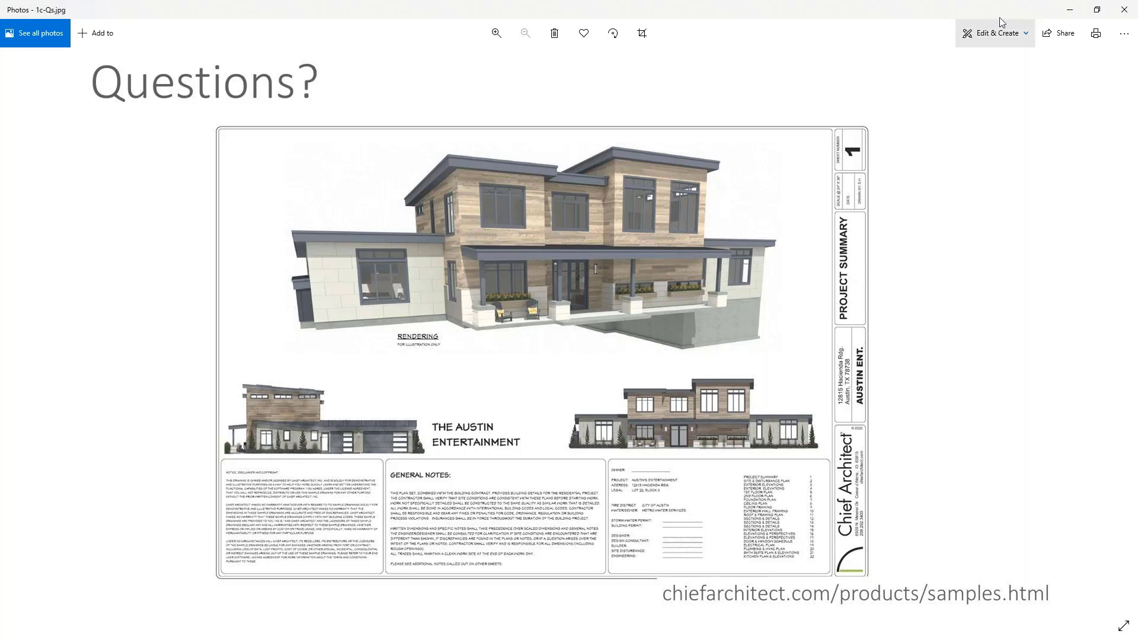
left_click(1067, 16)
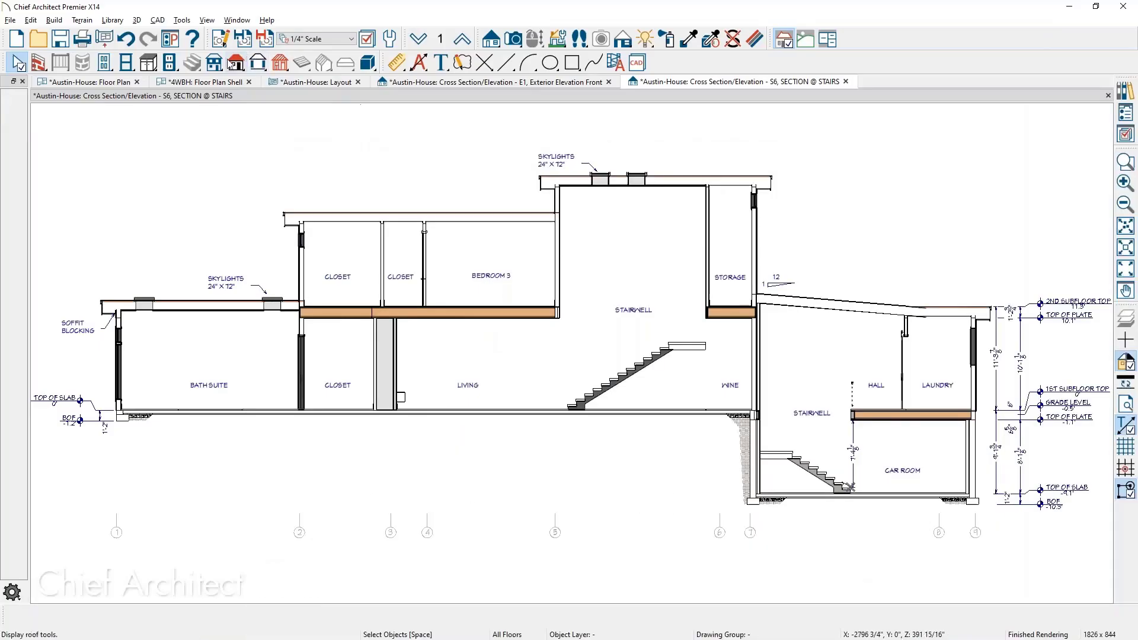
left_click(129, 83)
middle_click_drag(488, 211, 415, 184)
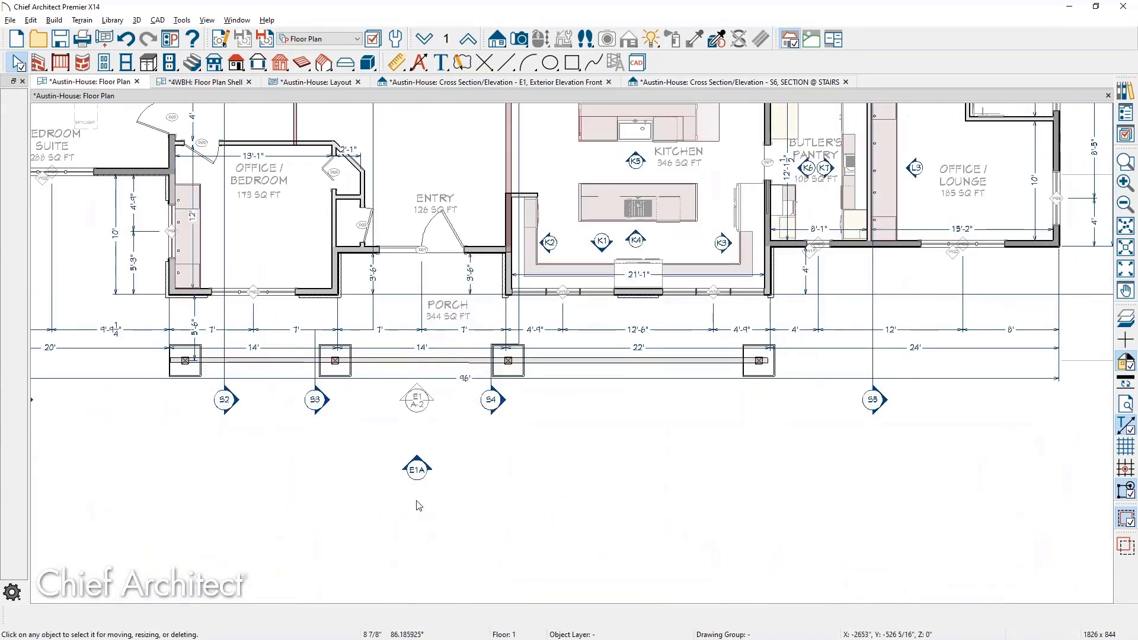
left_click(417, 400)
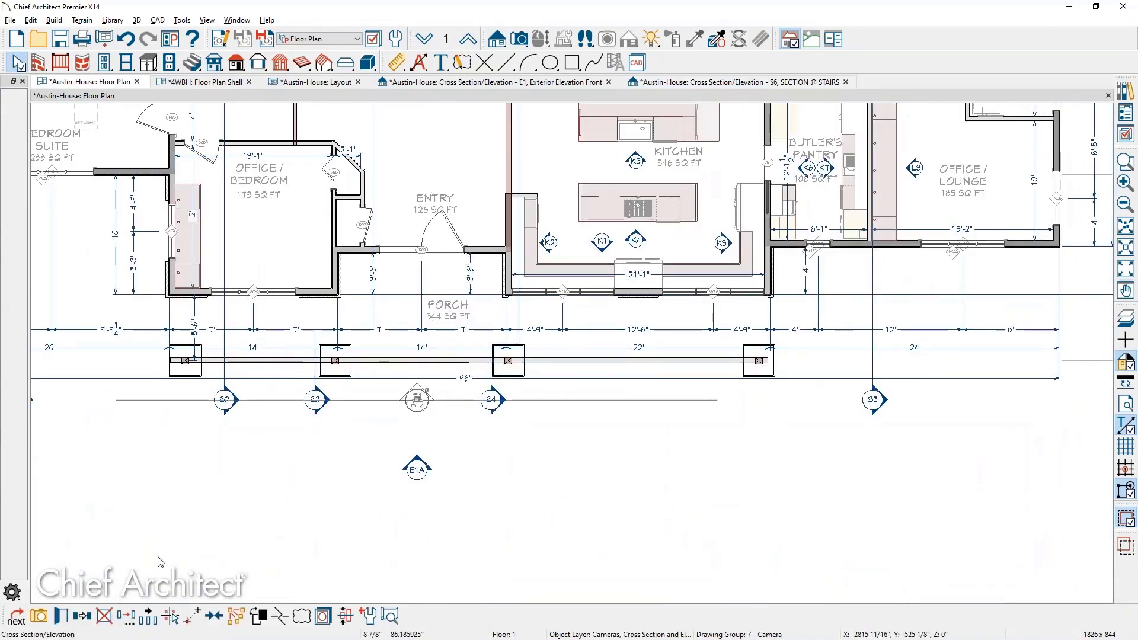
left_click(39, 617)
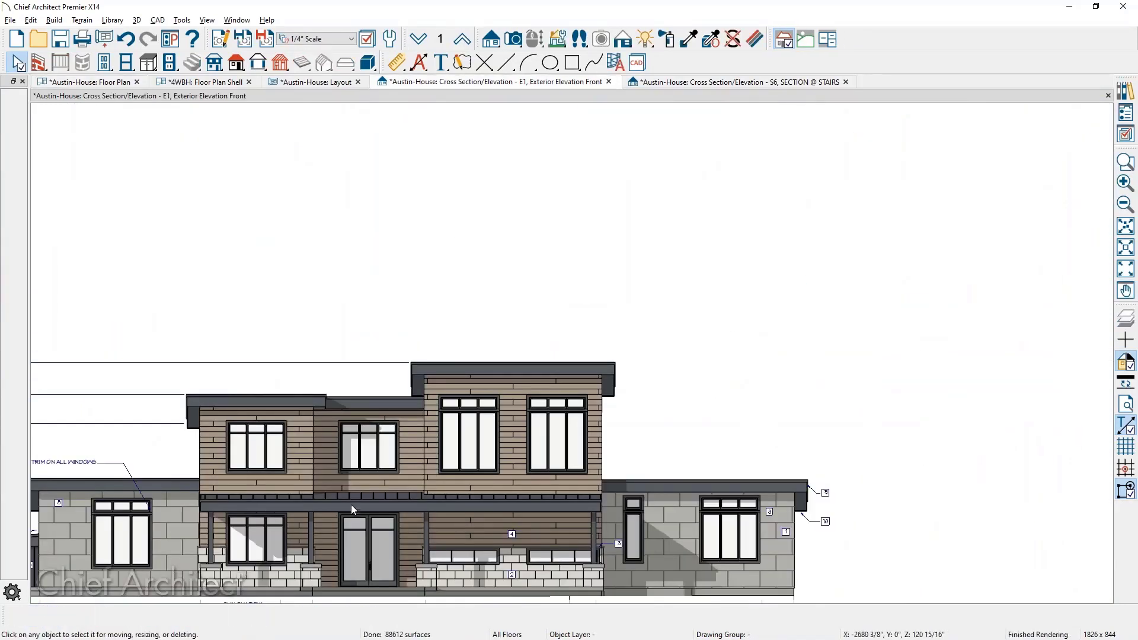
middle_click_drag(356, 498, 661, 291)
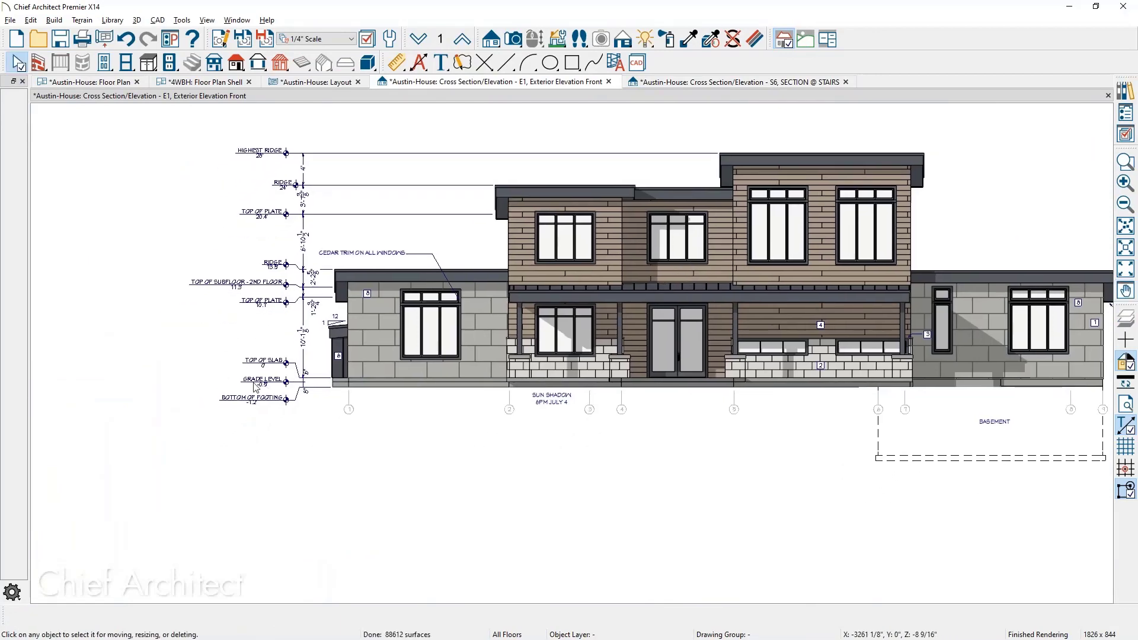
Try to straighten the jogged extension lines of the Bottom of Footing and Top of Slab level markers.
scroll(249, 379, "up", 5)
scroll(249, 379, "up", 2)
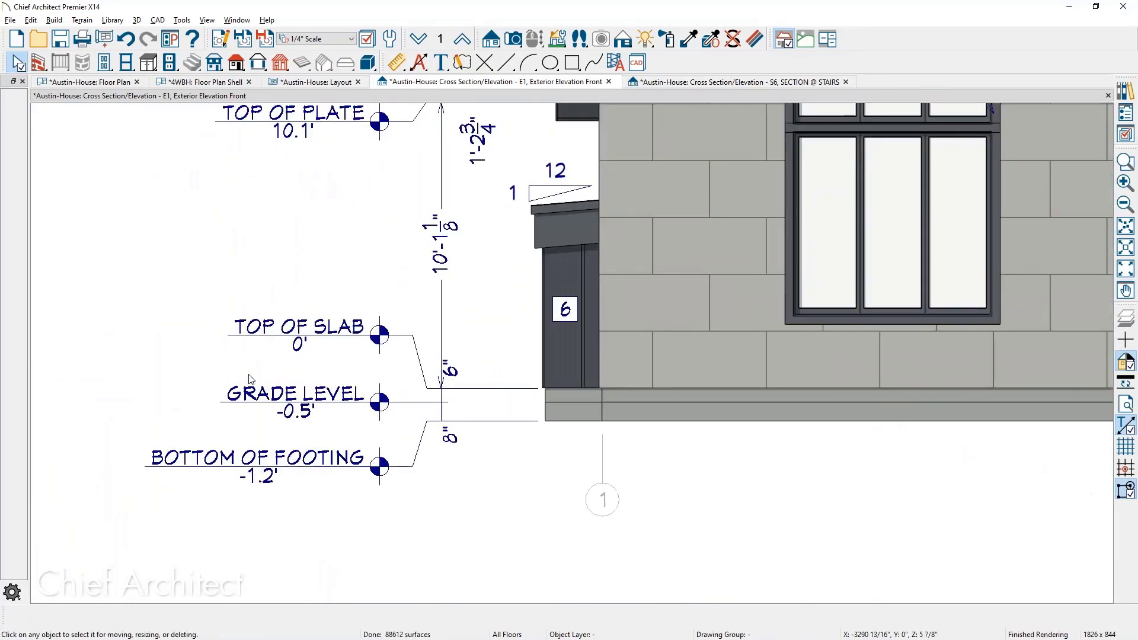
scroll(248, 379, "up", 1)
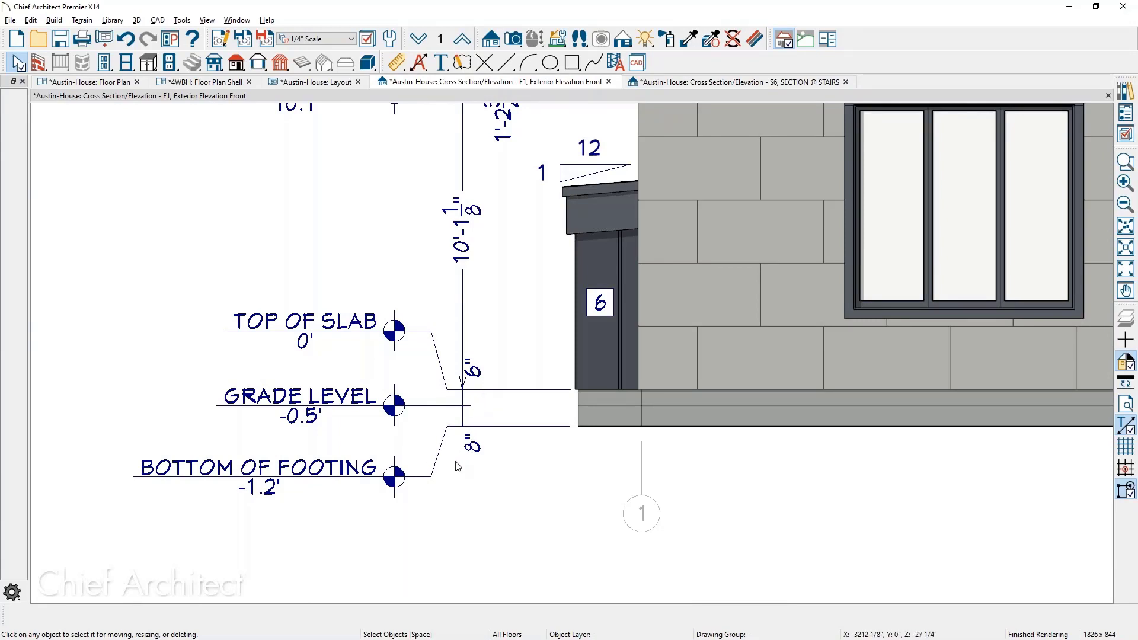
left_click(396, 480)
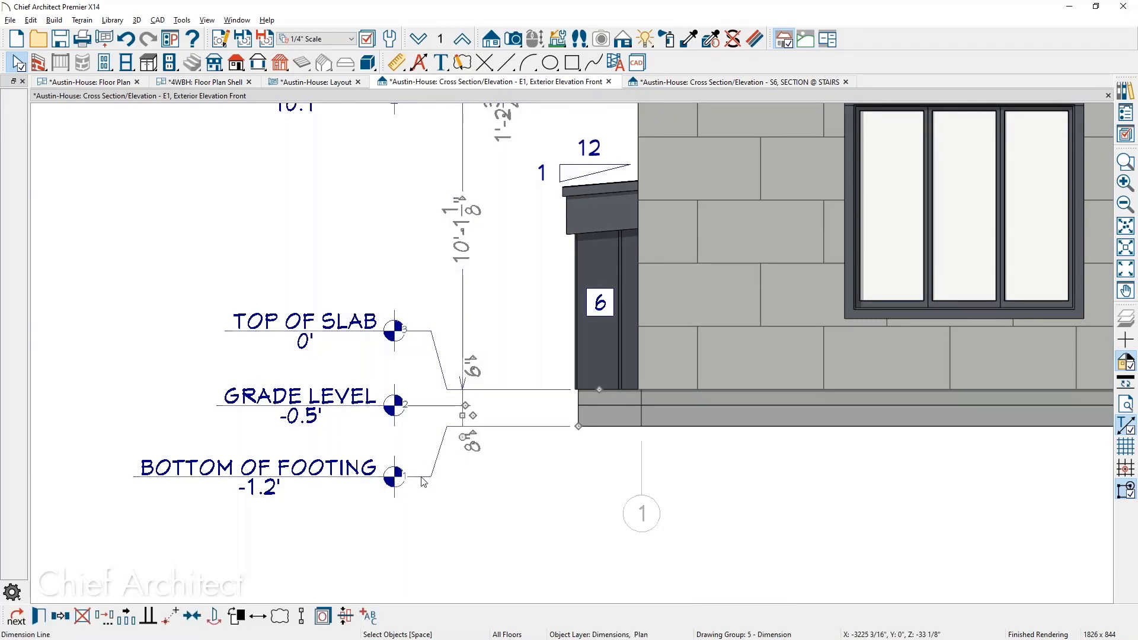
left_click_drag(415, 476, 415, 426)
left_click_drag(415, 331, 417, 389)
left_click_drag(460, 467, 464, 484)
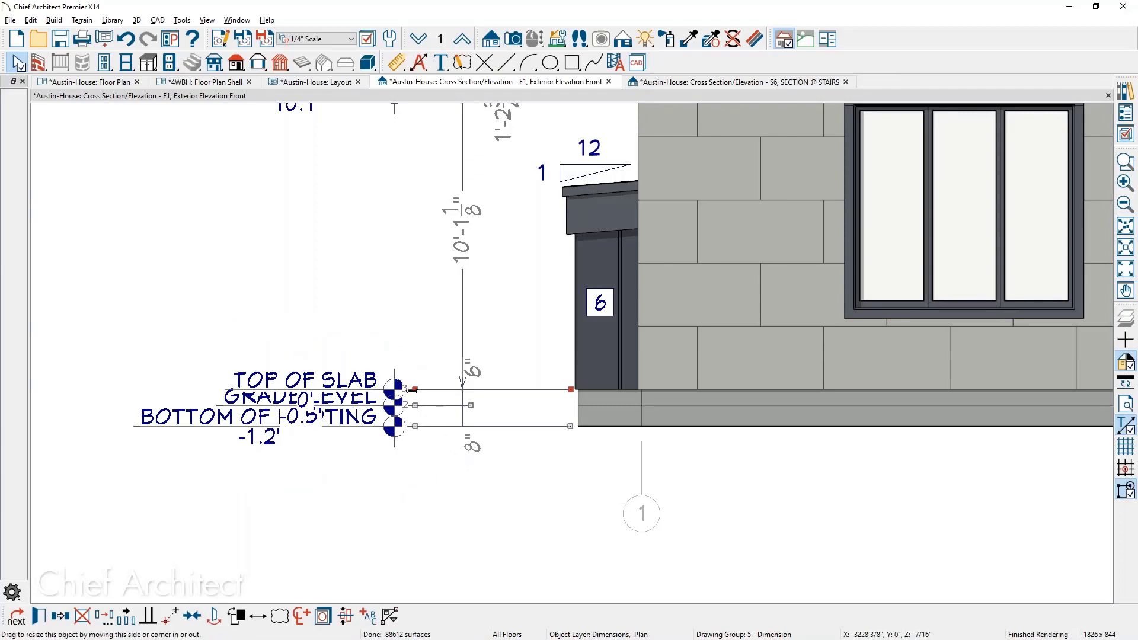
Reposition the Top of Slab marker up and outward and the Bottom of Footing marker down and outward, giving both jogged extension lines.
mouse_move(413, 389)
left_mouse_down()
mouse_move(418, 350)
mouse_move(423, 373)
left_mouse_up()
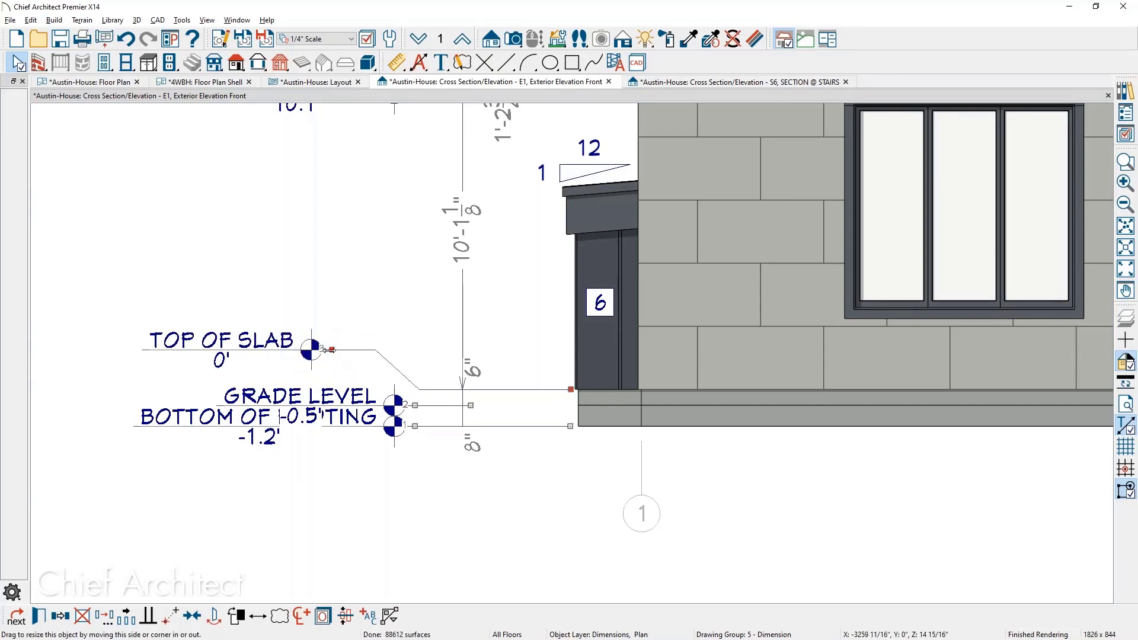
left_click_drag(331, 350, 330, 294)
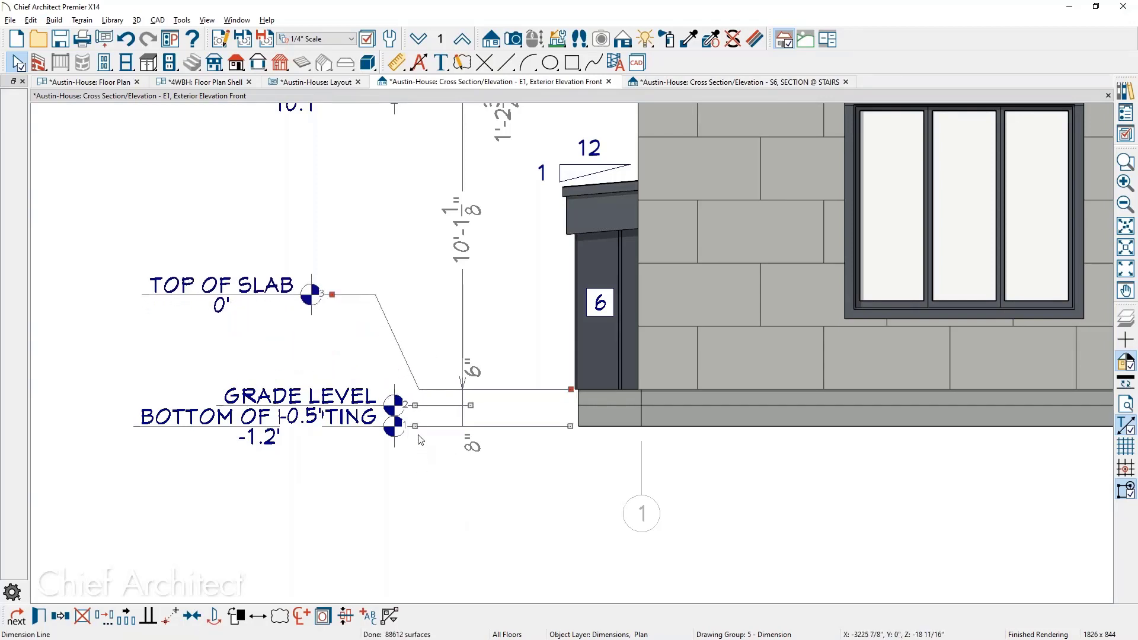
mouse_move(415, 426)
left_mouse_down()
mouse_move(413, 488)
mouse_move(317, 487)
mouse_move(330, 487)
left_mouse_up()
left_click(546, 565)
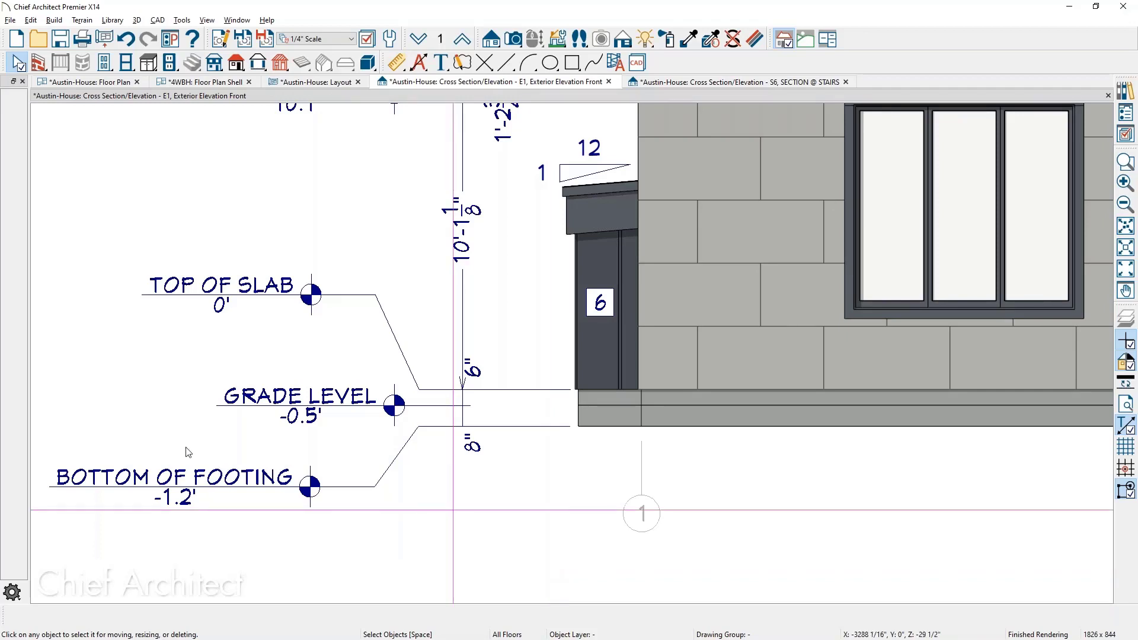
Extend the Grade Level marker horizontally away from the house, then switch to the Questions slide.
left_click(345, 489)
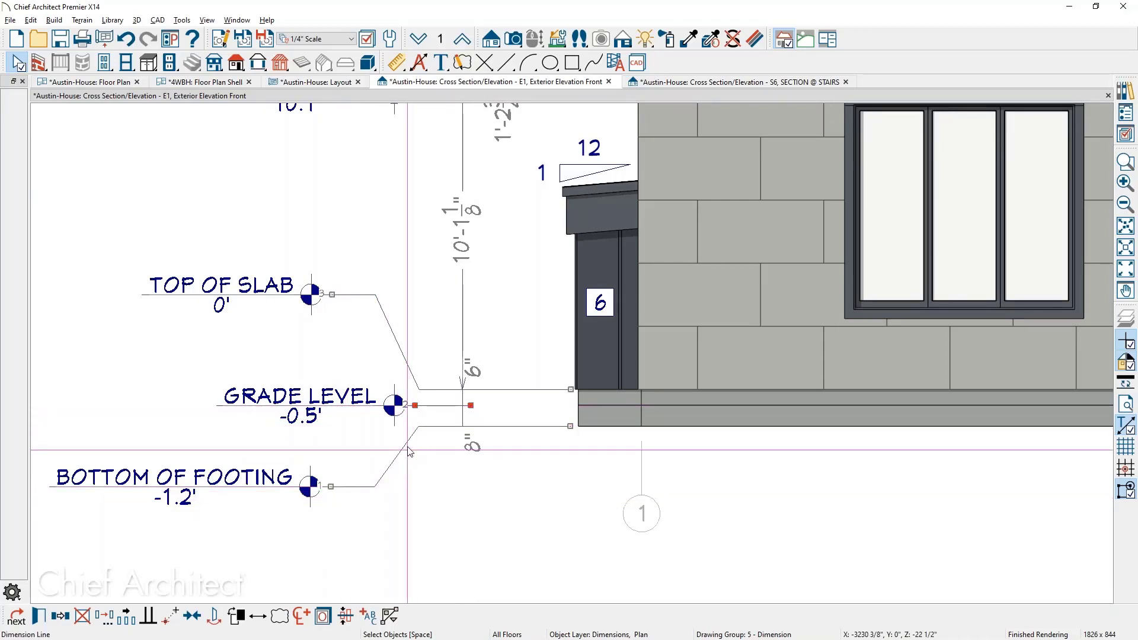
left_click_drag(415, 405, 358, 405)
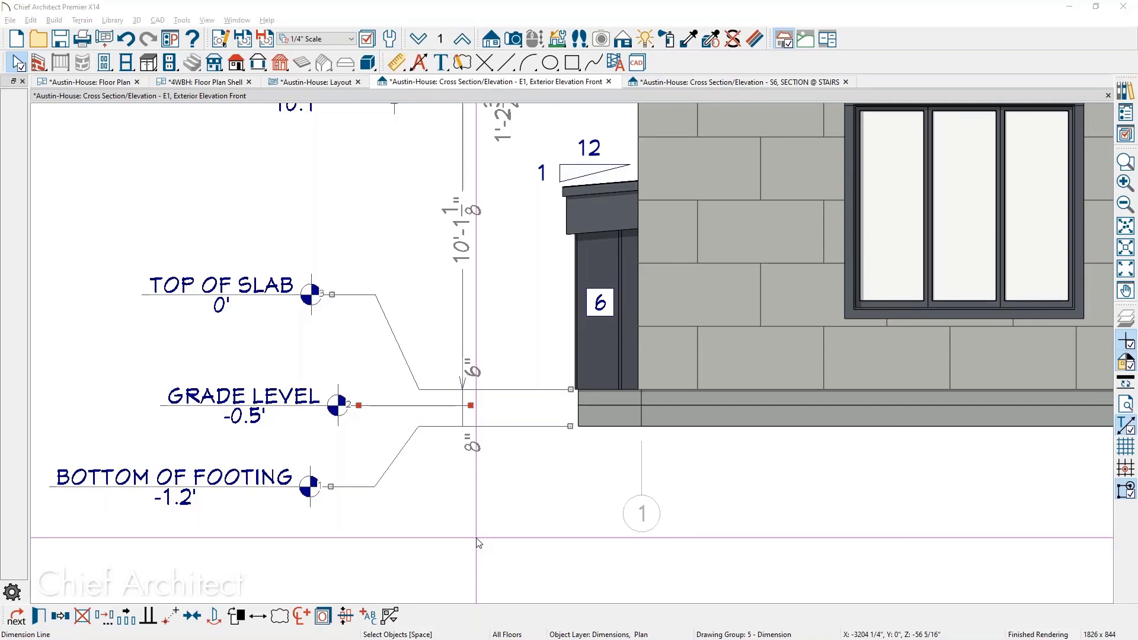
key("alt+Tab")
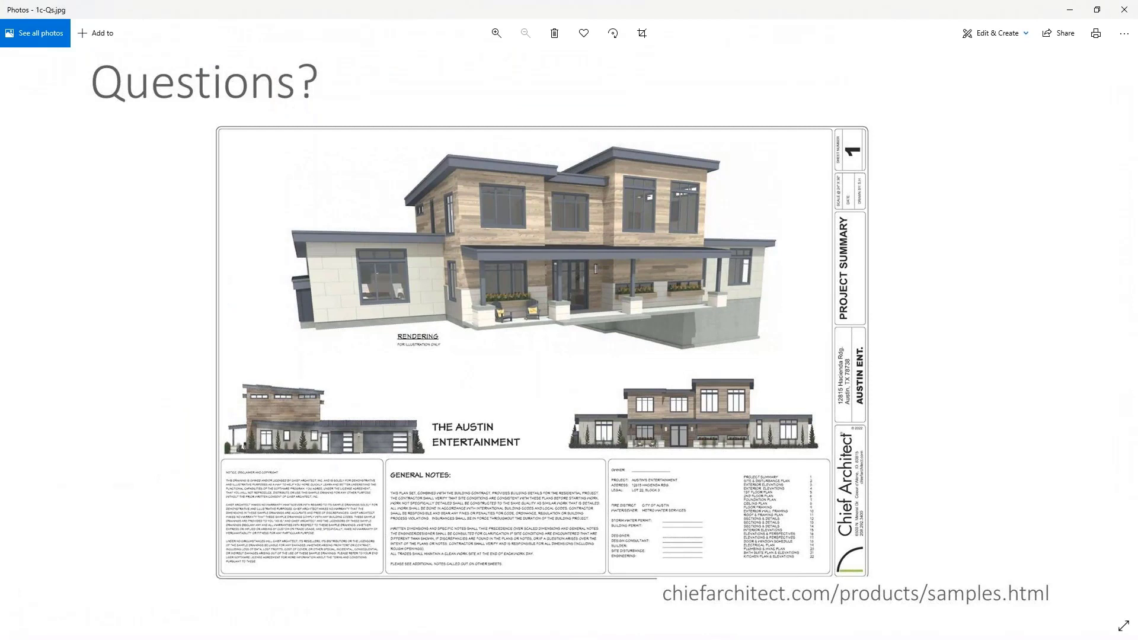
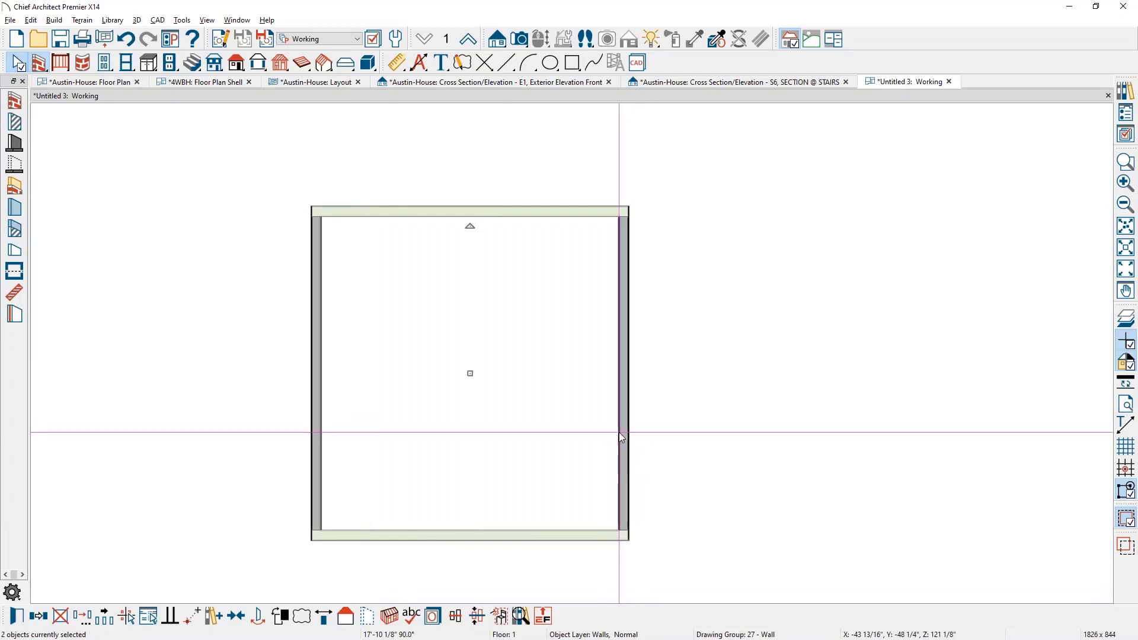
Define the right-hand wall of the square plan as a High Shed/Gable Wall.
left_click(623, 438)
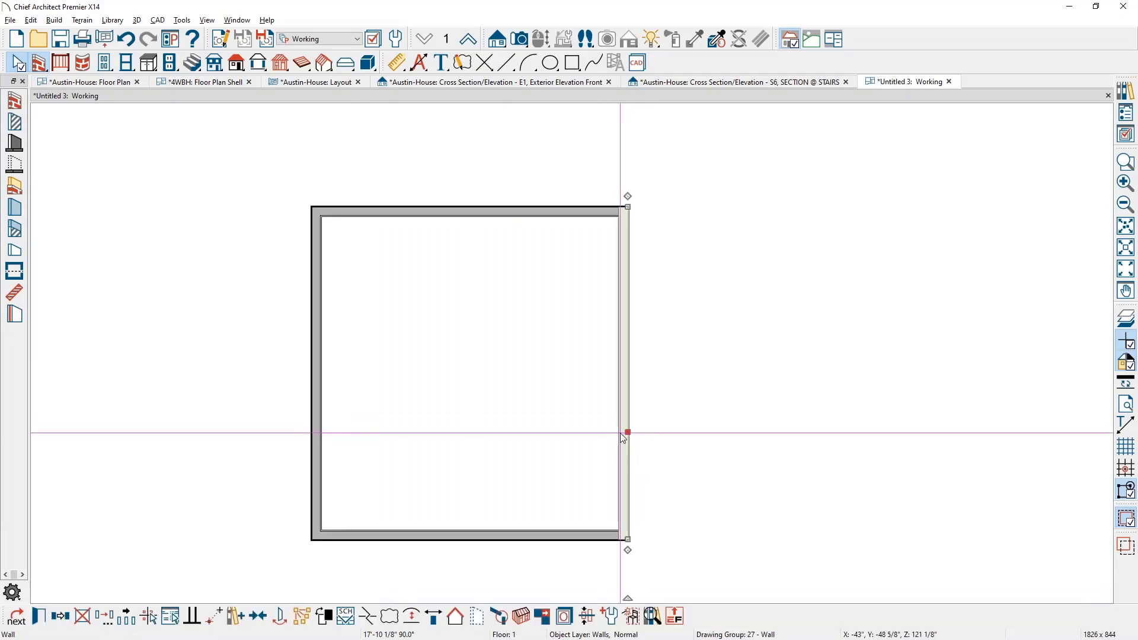
double_click(624, 437)
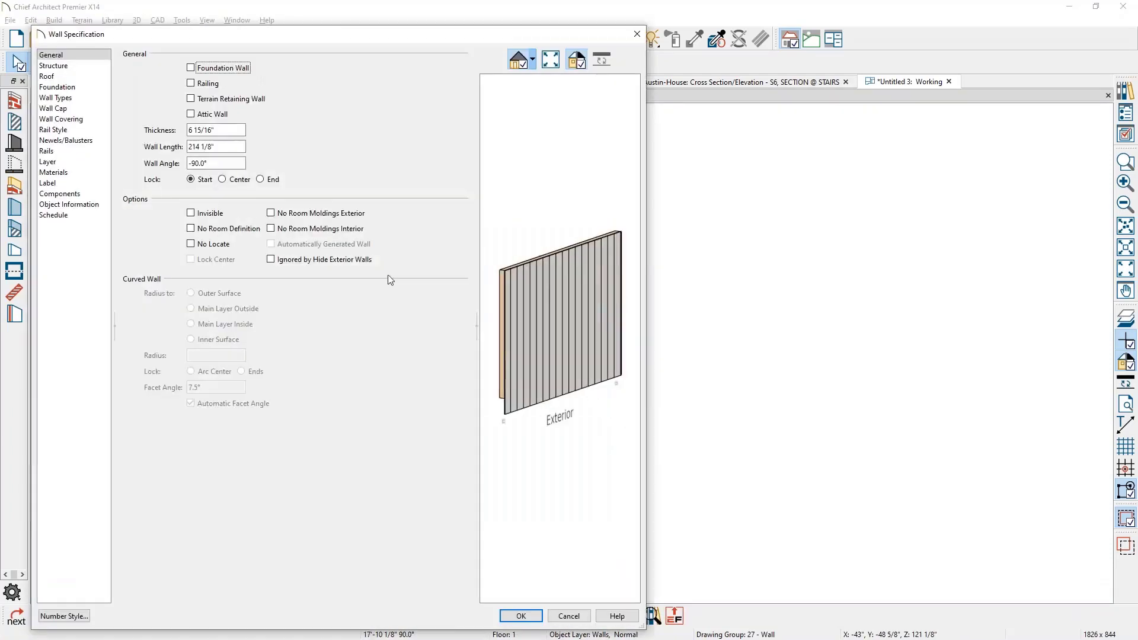
left_click(74, 78)
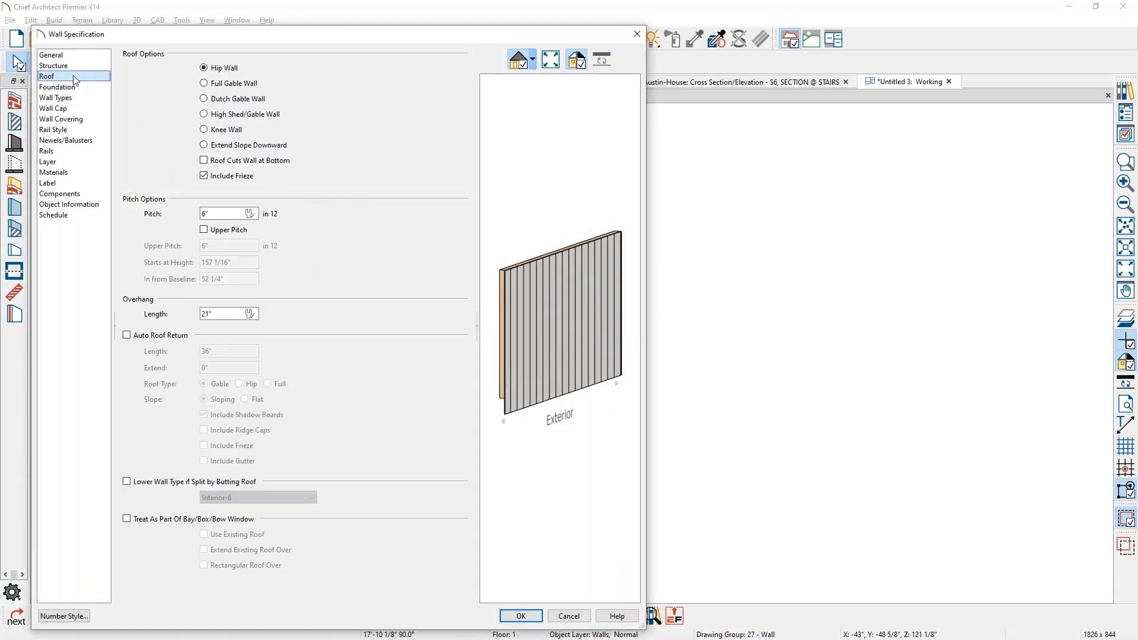
left_click(227, 115)
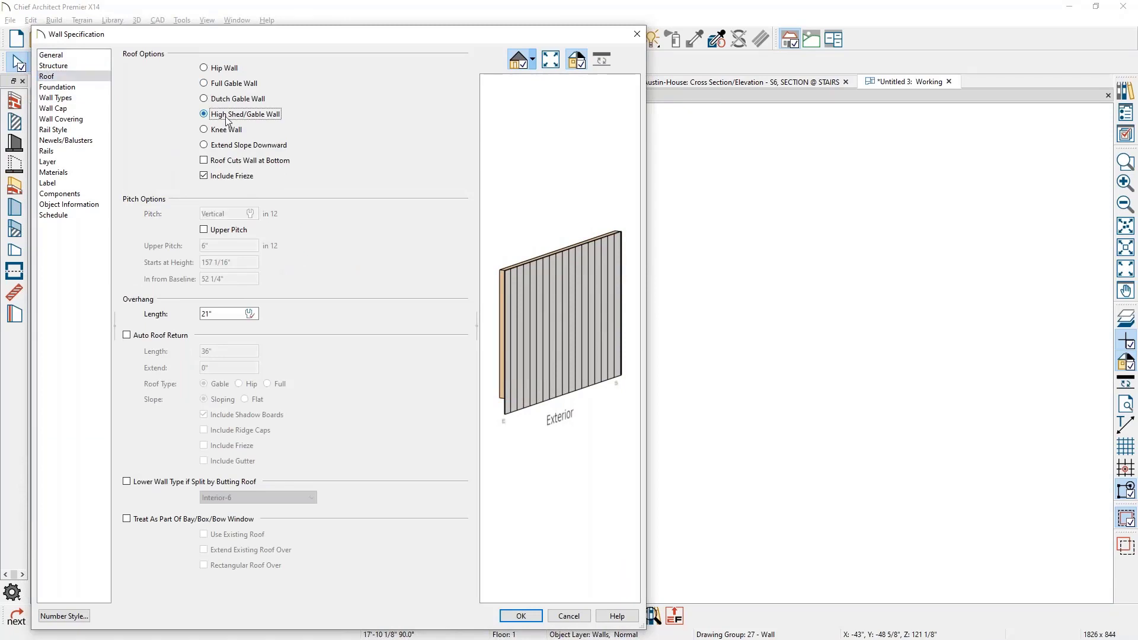
left_click(521, 616)
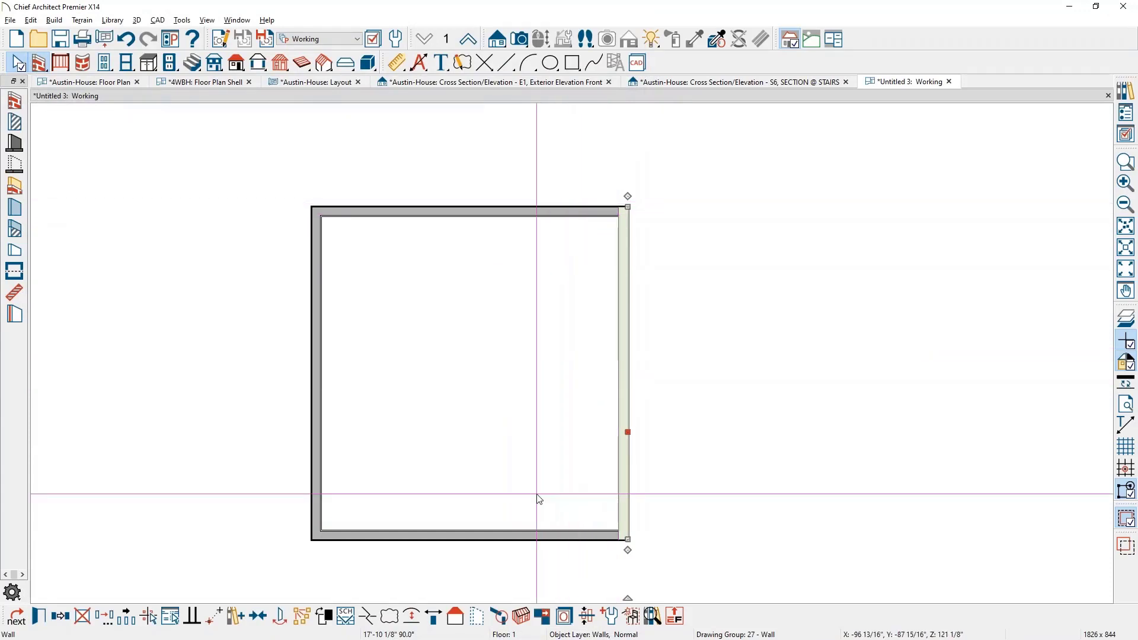
Turn off the crosshairs and set the roof pitch to 2 in 12.
key("c")
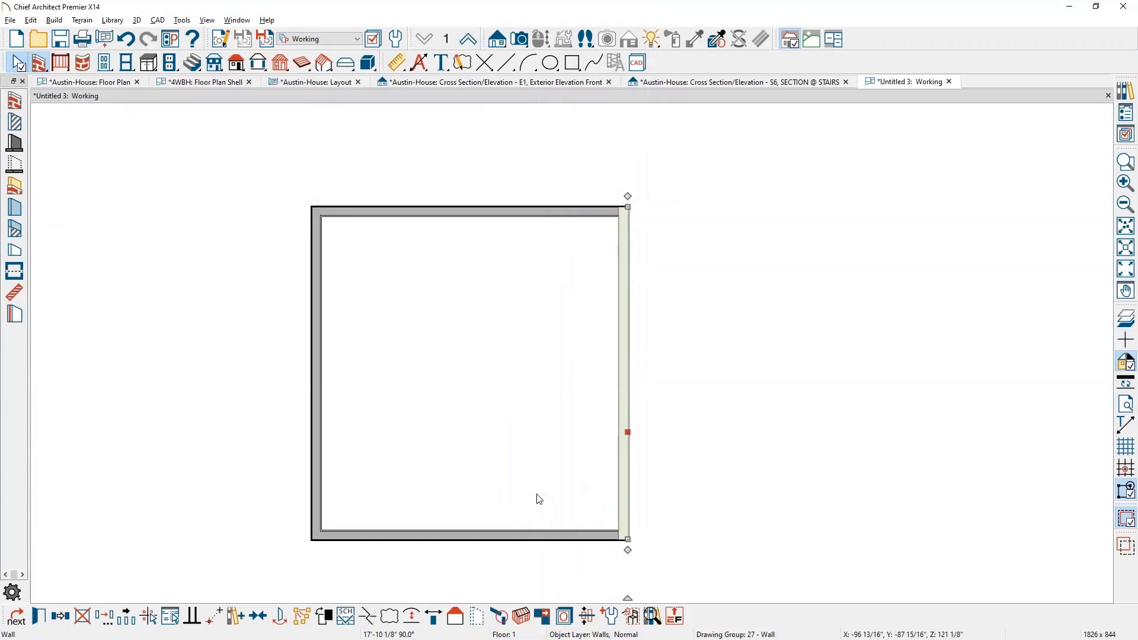
key("r")
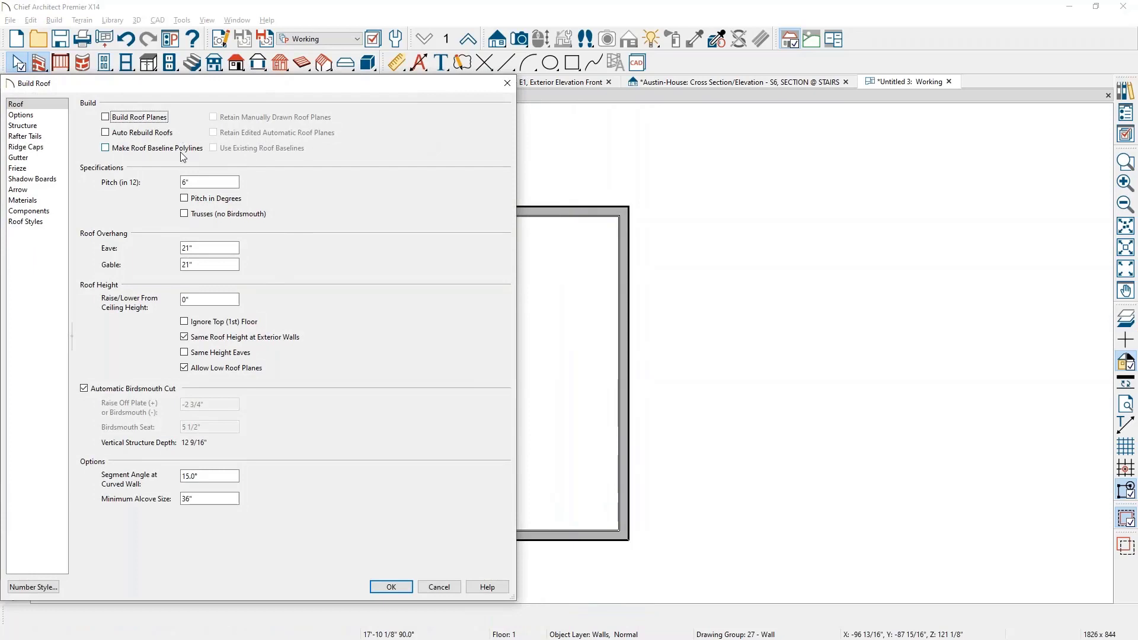
left_click_drag(199, 182, 153, 187)
type("2")
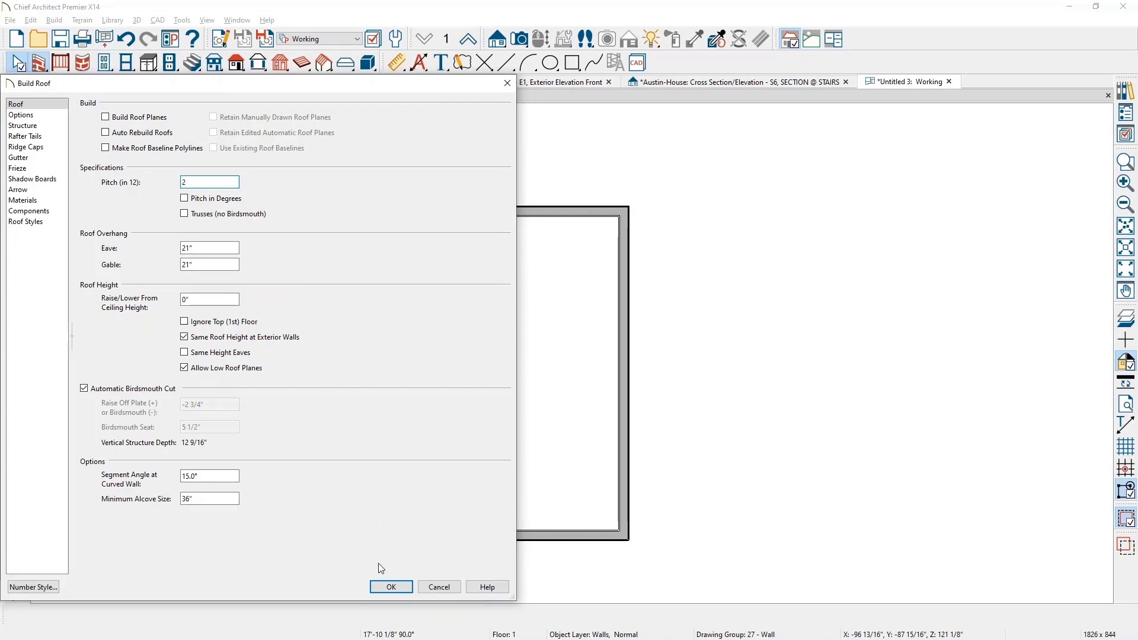
left_click(391, 586)
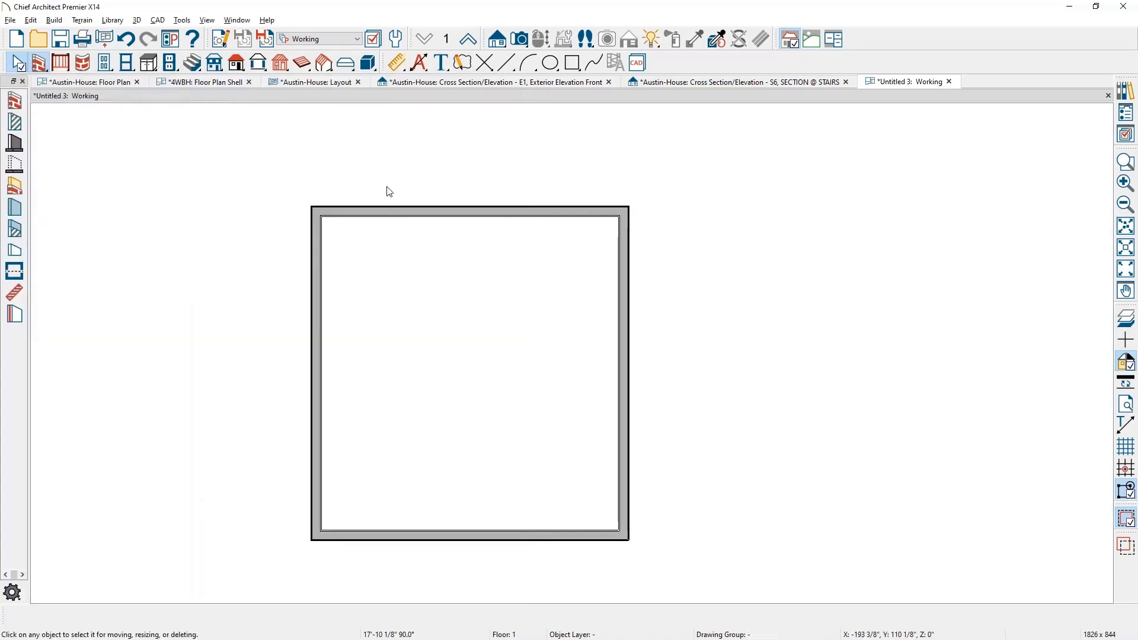
Enable Auto Rebuild Roofs for the 2 in 12 roof and decline displaying the Roof Planes layer.
key("r")
left_click(158, 134)
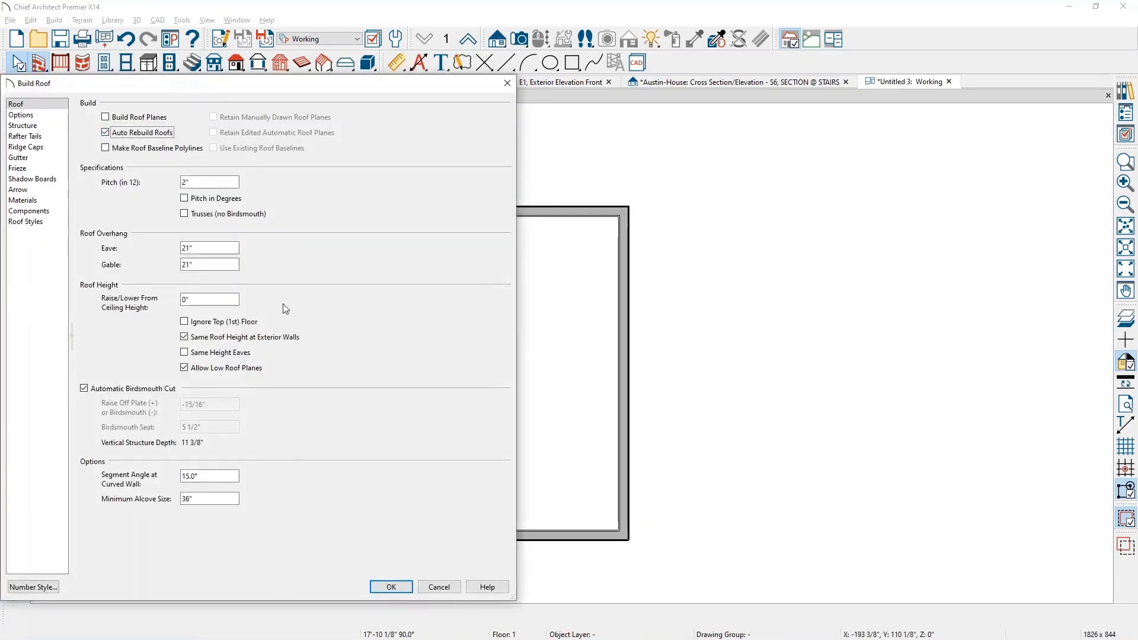
left_click(408, 590)
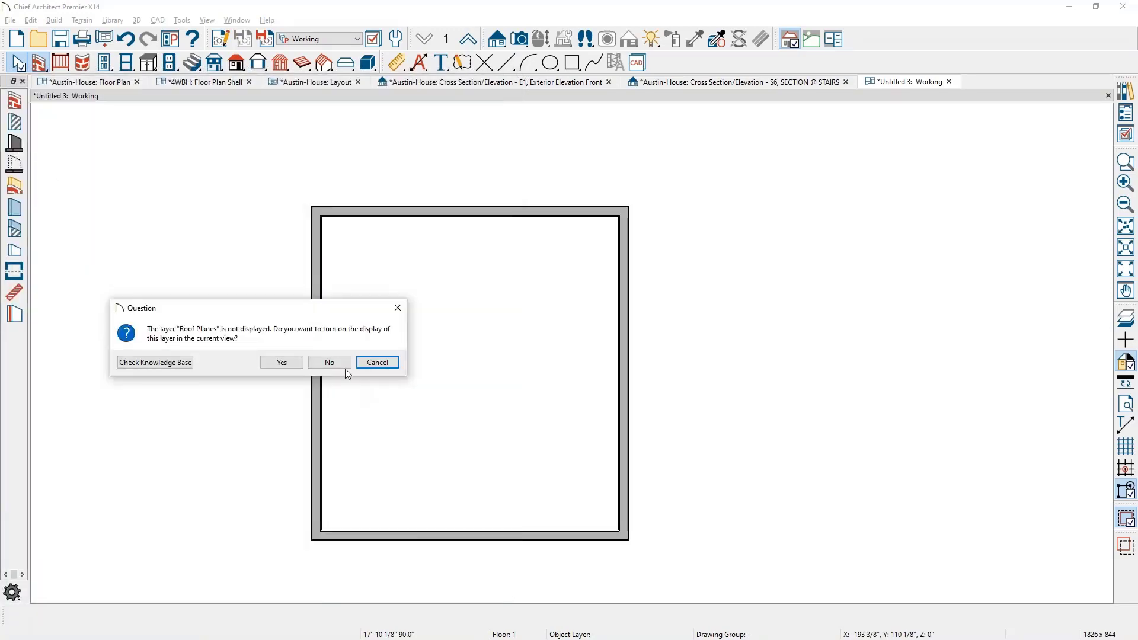
left_click(344, 367)
Create a full perspective overview camera of the square building and view the shed roof from outside.
left_click(520, 38)
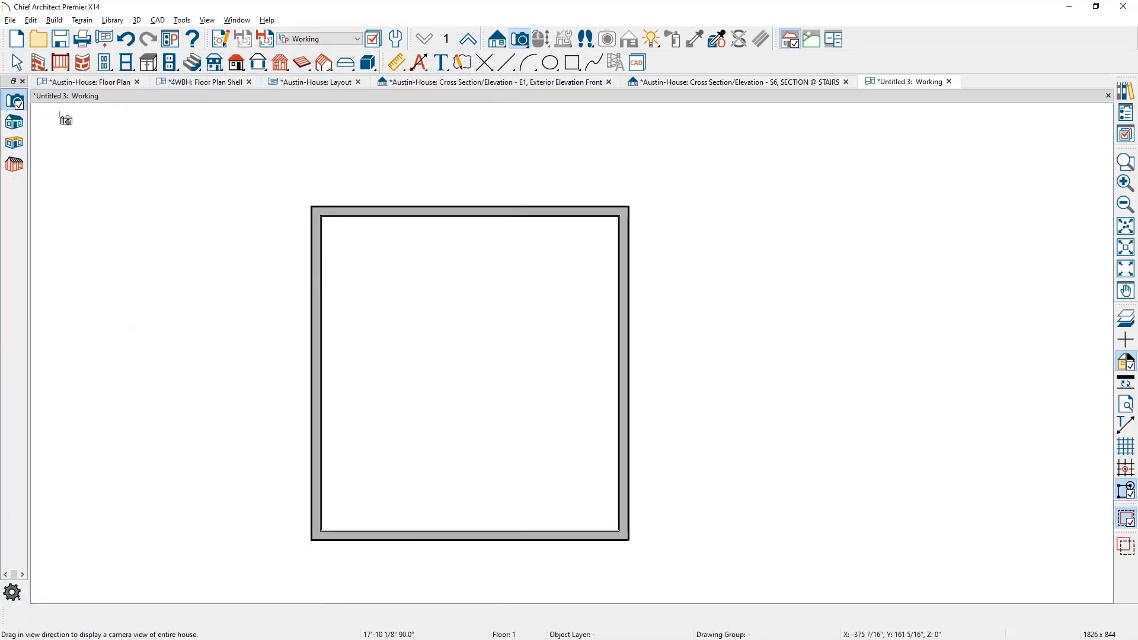
left_click_drag(554, 470, 605, 444)
scroll(566, 457, "down", 3)
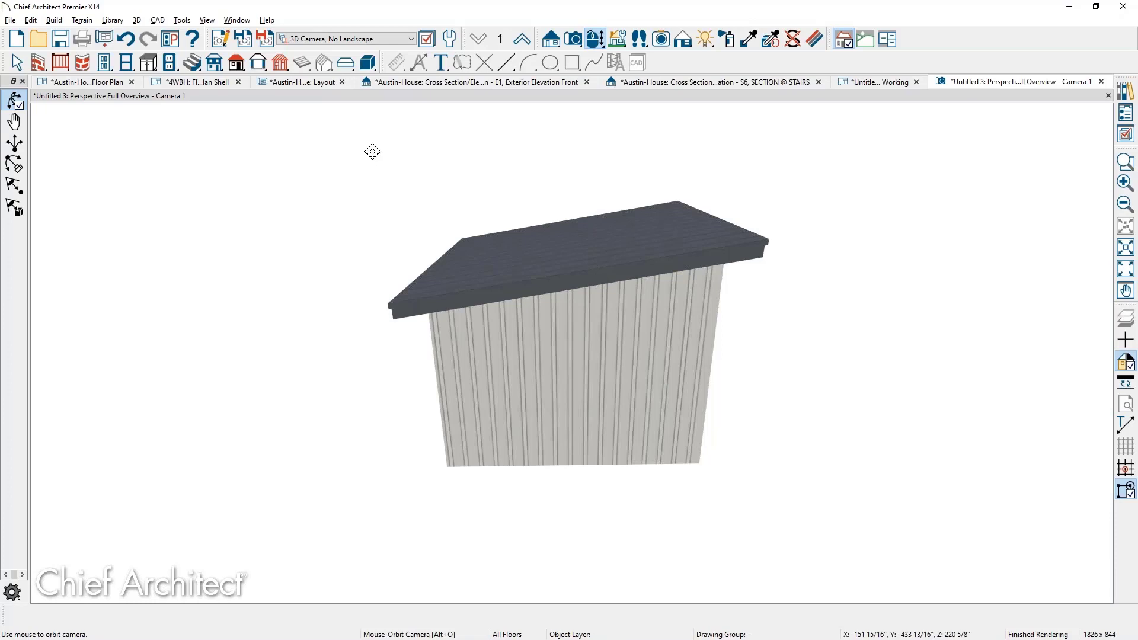
Return to the floor plan and review the room's rough ceiling height in its structure specification, leaving the specification without changes.
left_click(864, 86)
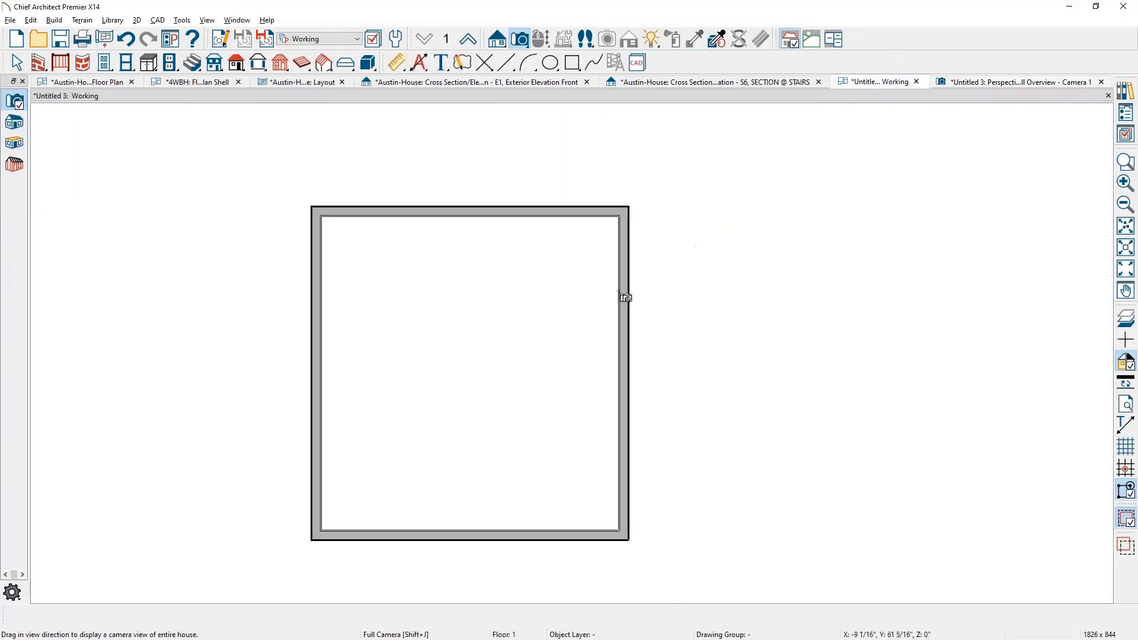
left_click(503, 43)
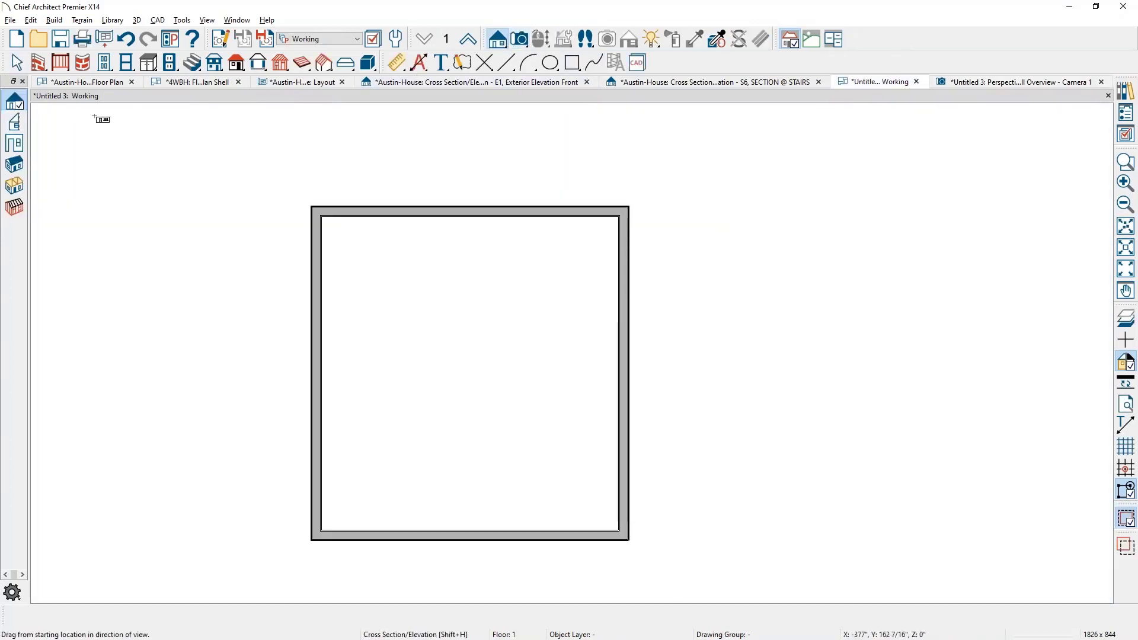
key("space")
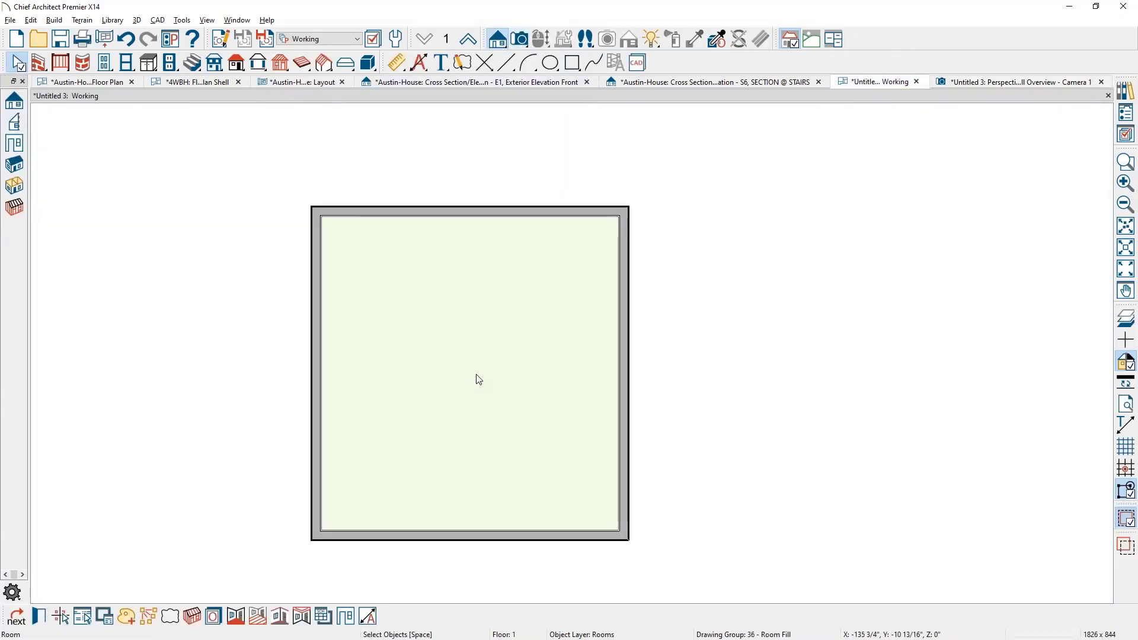
double_click(475, 377)
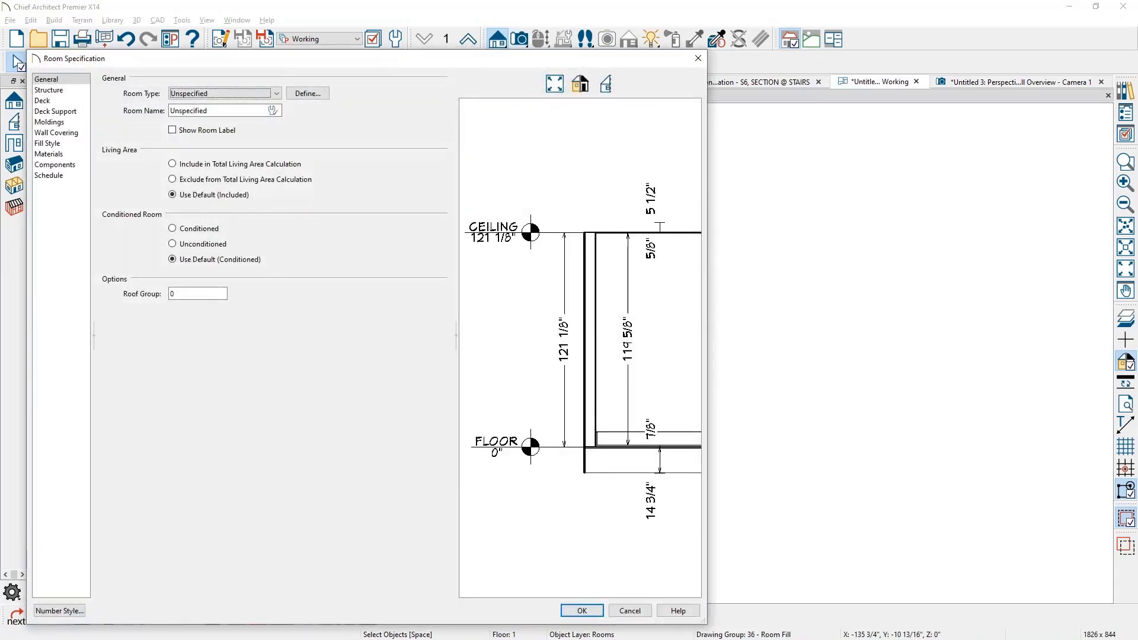
left_click(48, 91)
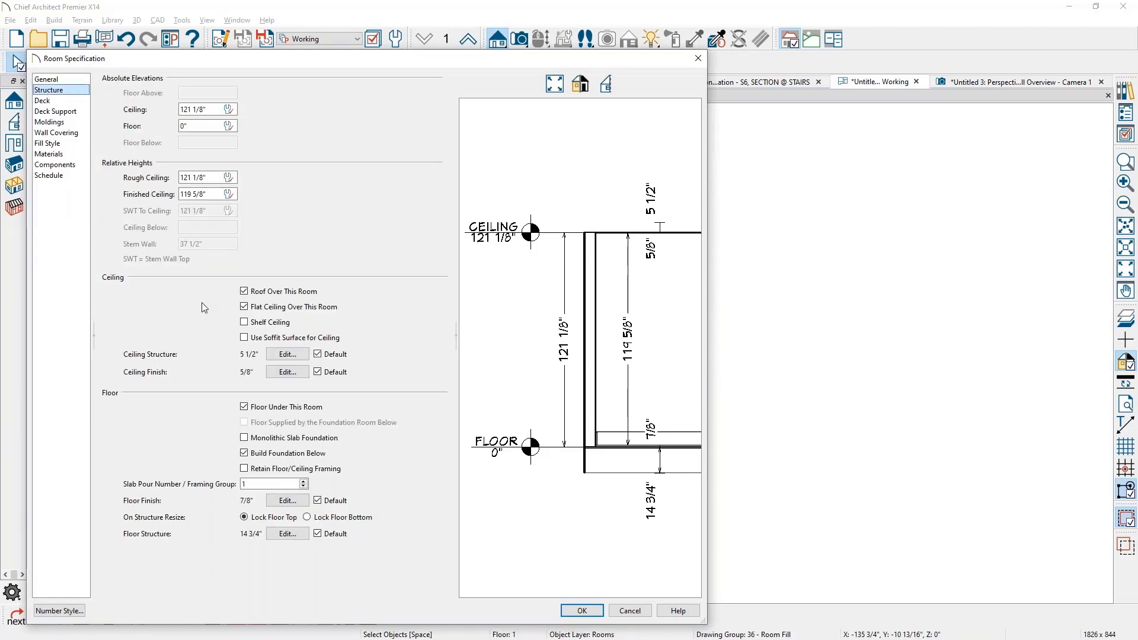
left_click(220, 179)
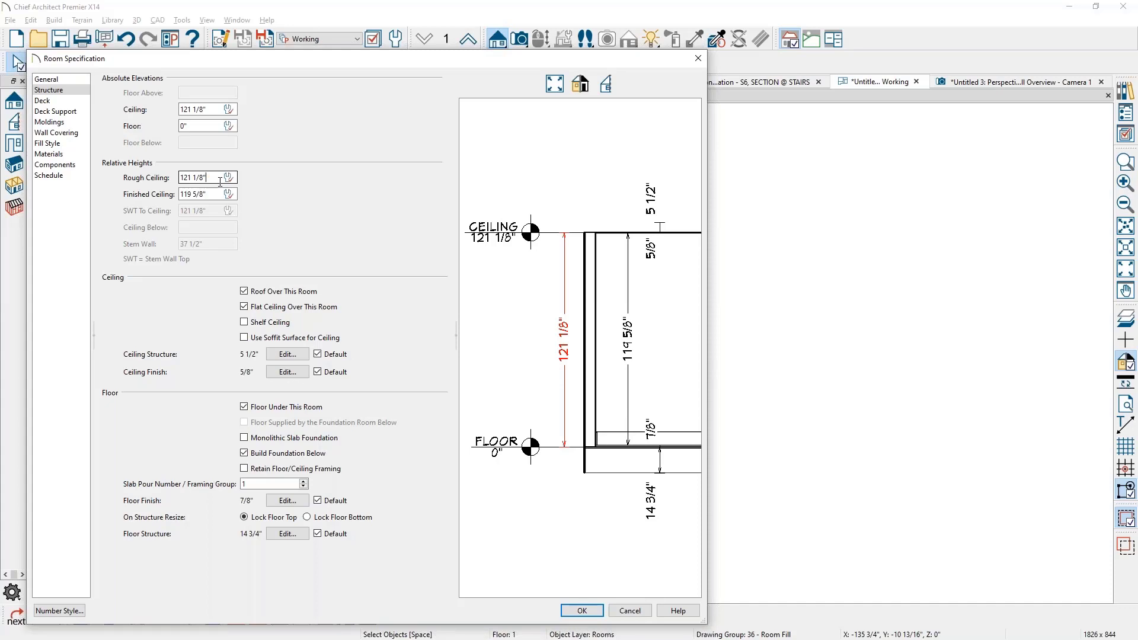
left_click(620, 611)
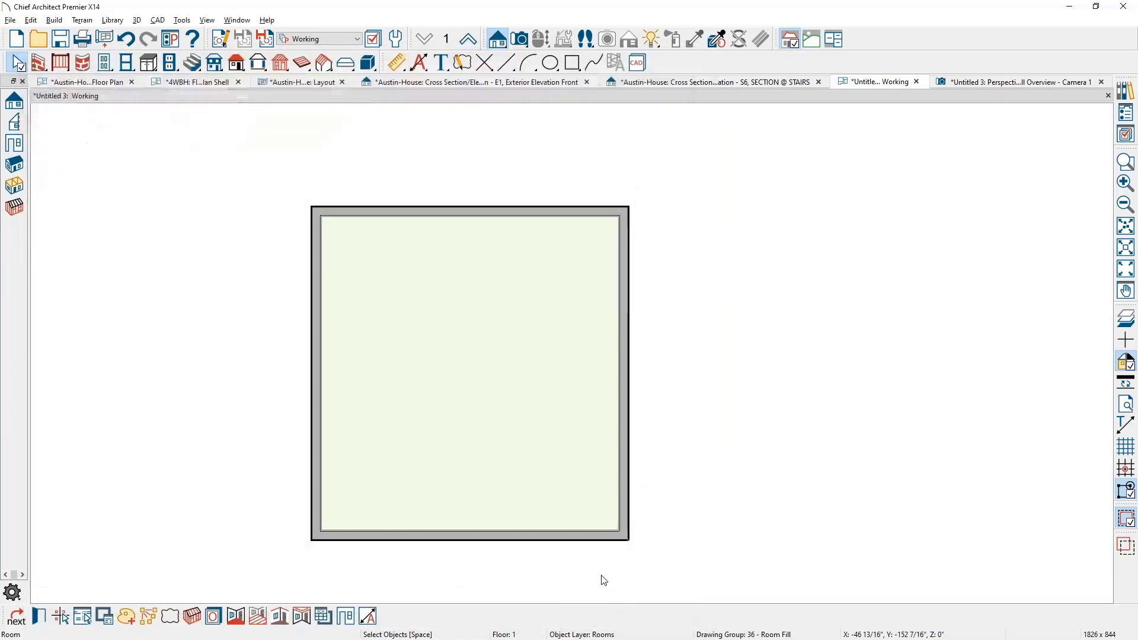
Cut a back-clipped cross section through the middle of the room, looking toward the upper wall of the plan.
left_click(501, 47)
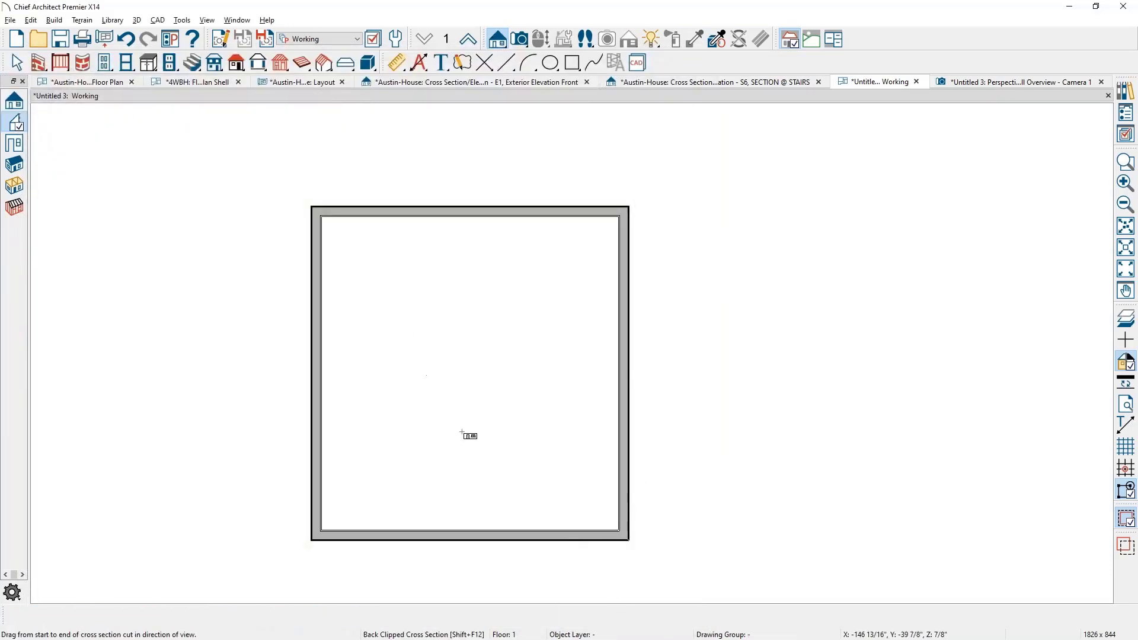
left_click_drag(465, 432, 456, 339)
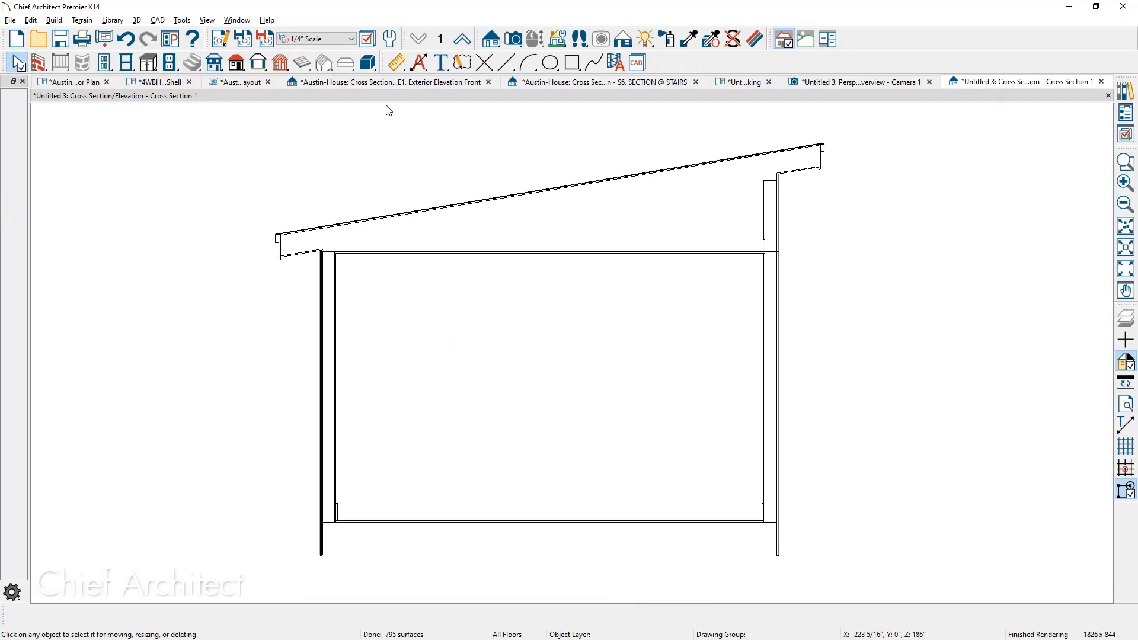
From the 3D overview, turn off Flat Ceiling Over This Room for the interior room, then return to the cross section.
left_click(853, 81)
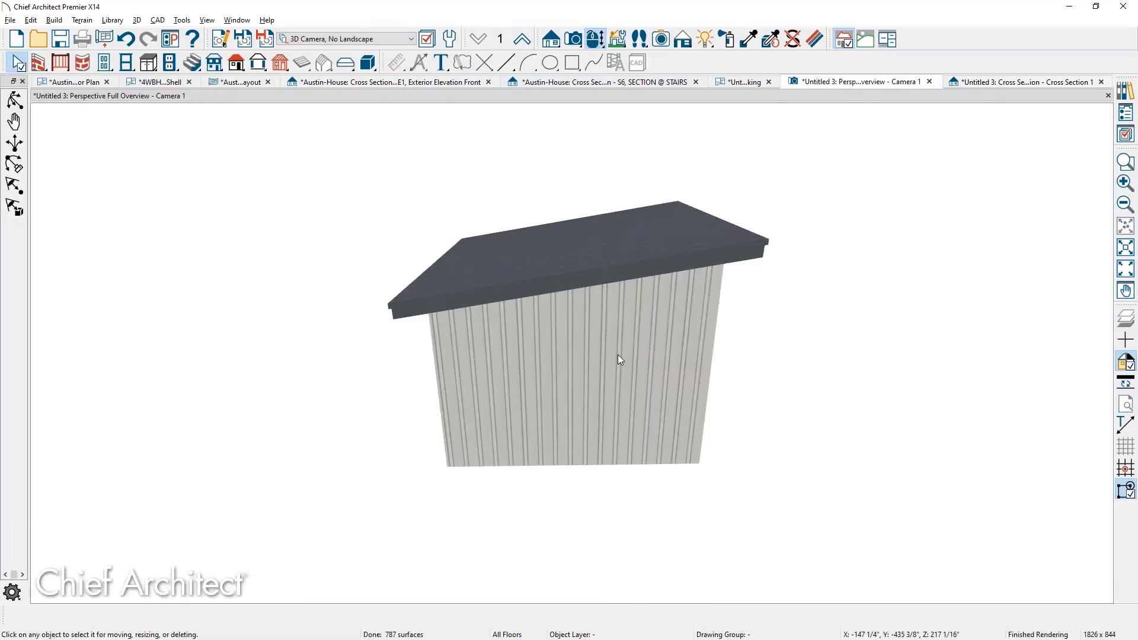
scroll(605, 338, "up", 6)
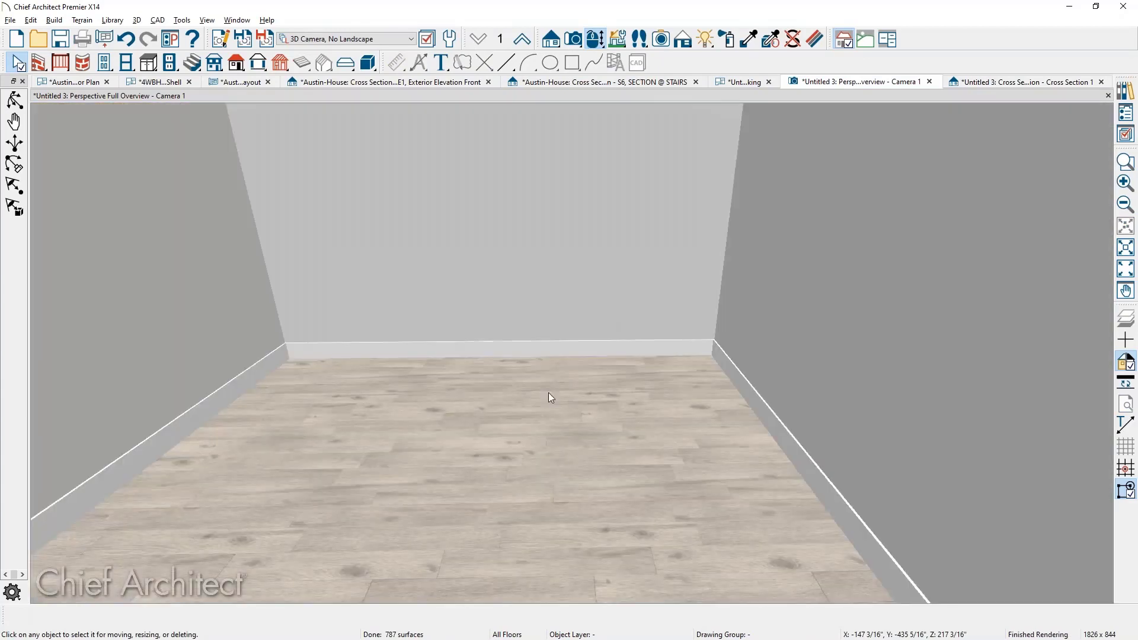
left_click(519, 487)
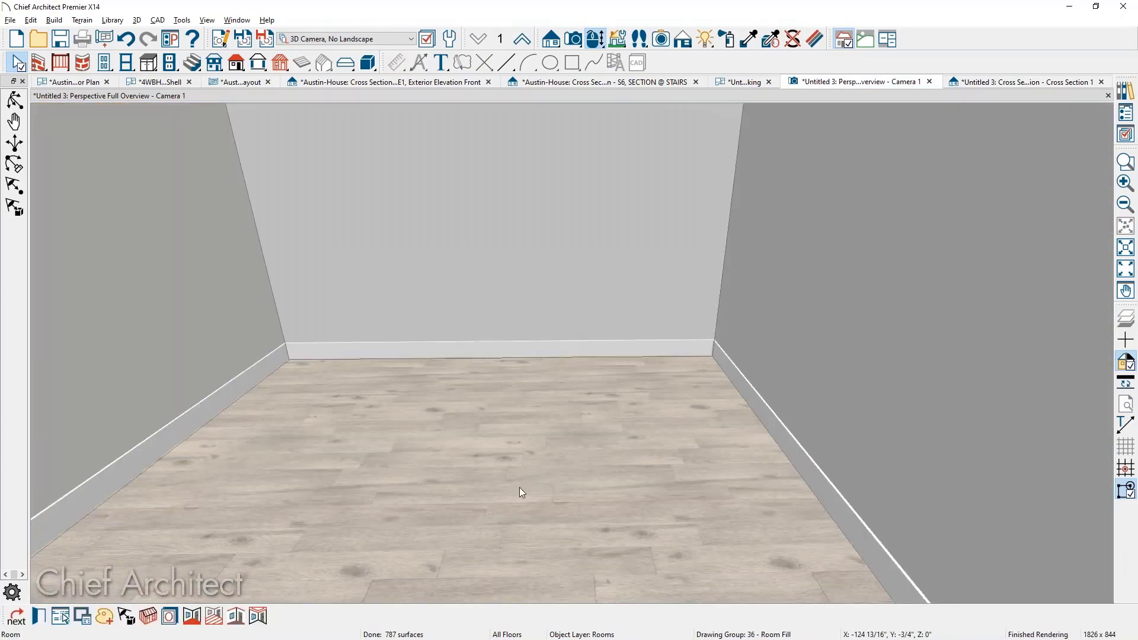
double_click(514, 471)
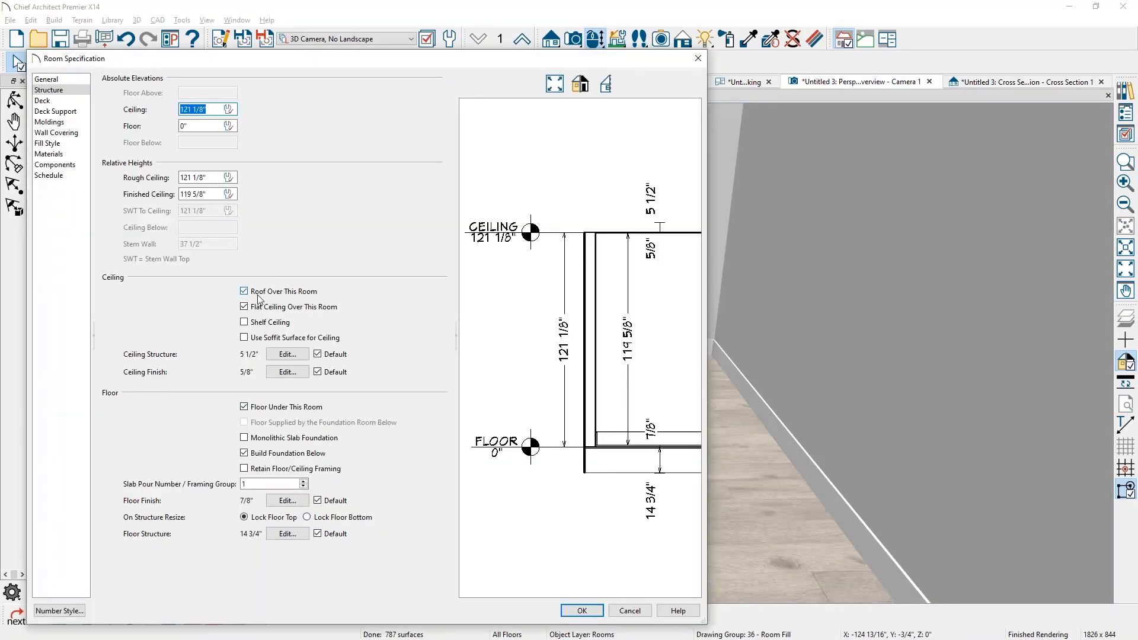
left_click(260, 306)
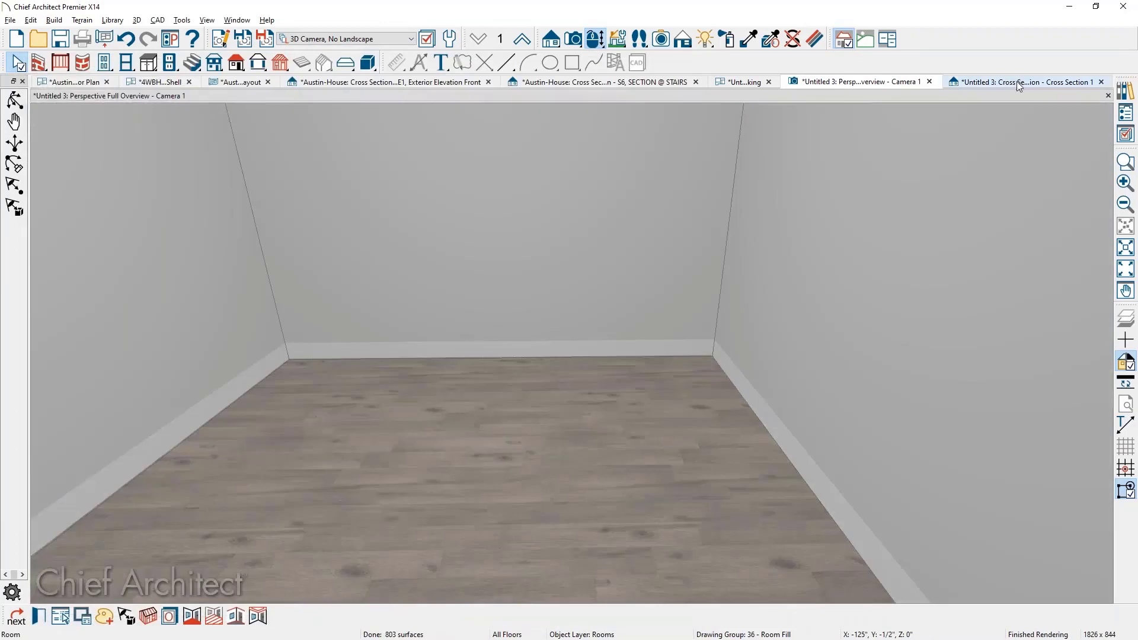
left_click(1016, 82)
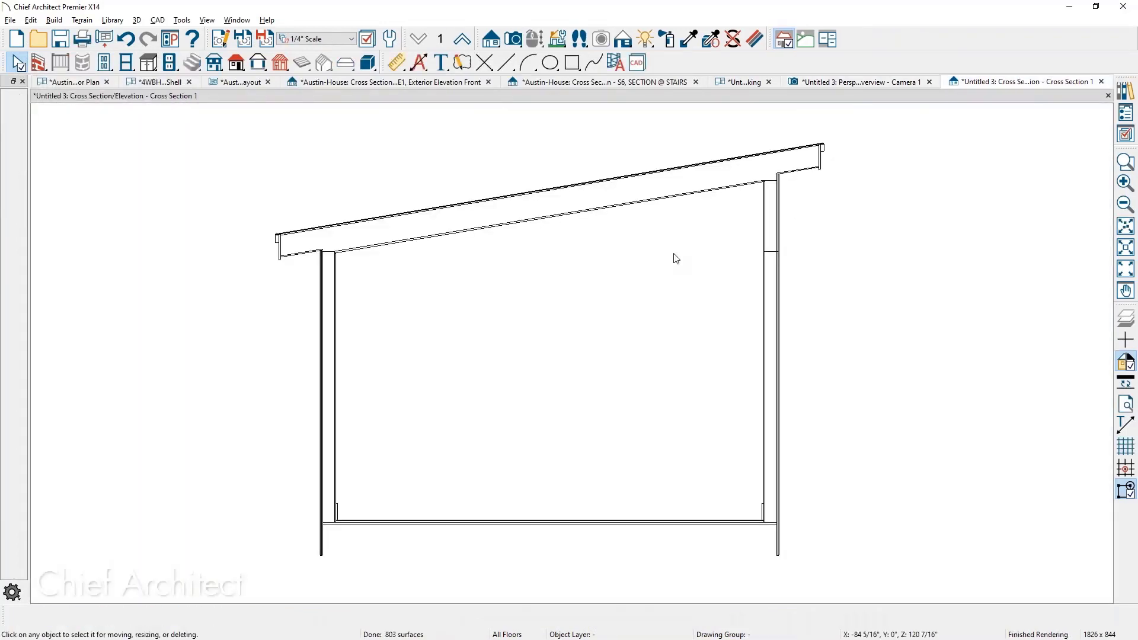
Generate an automatic story pole beside the shed building in the cross section.
scroll(675, 259, "down", 1)
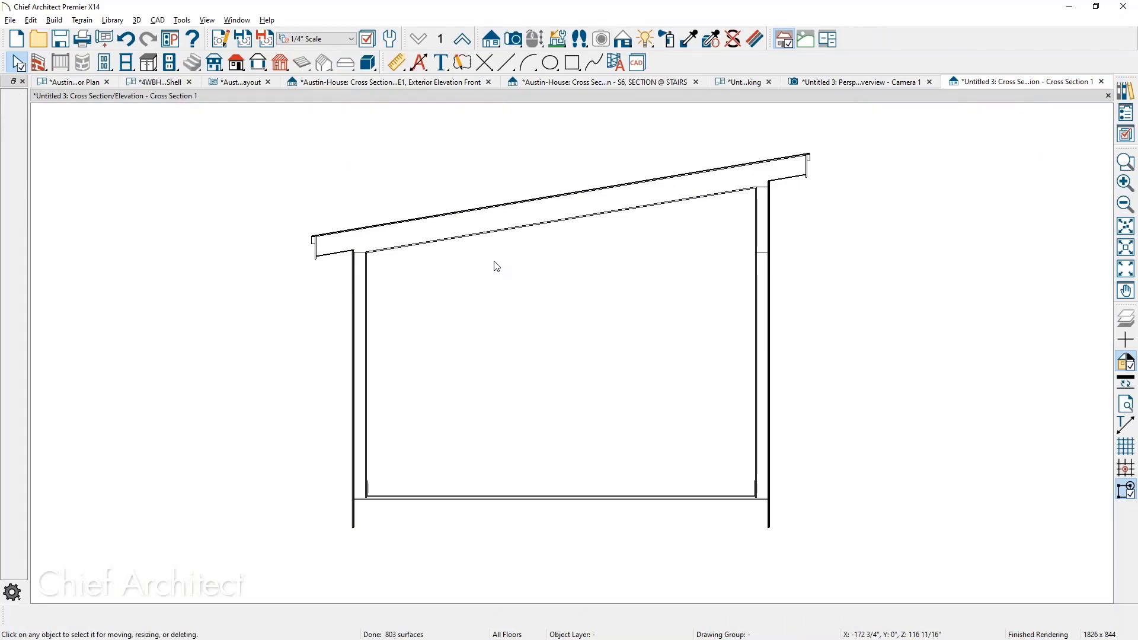
left_click(420, 62)
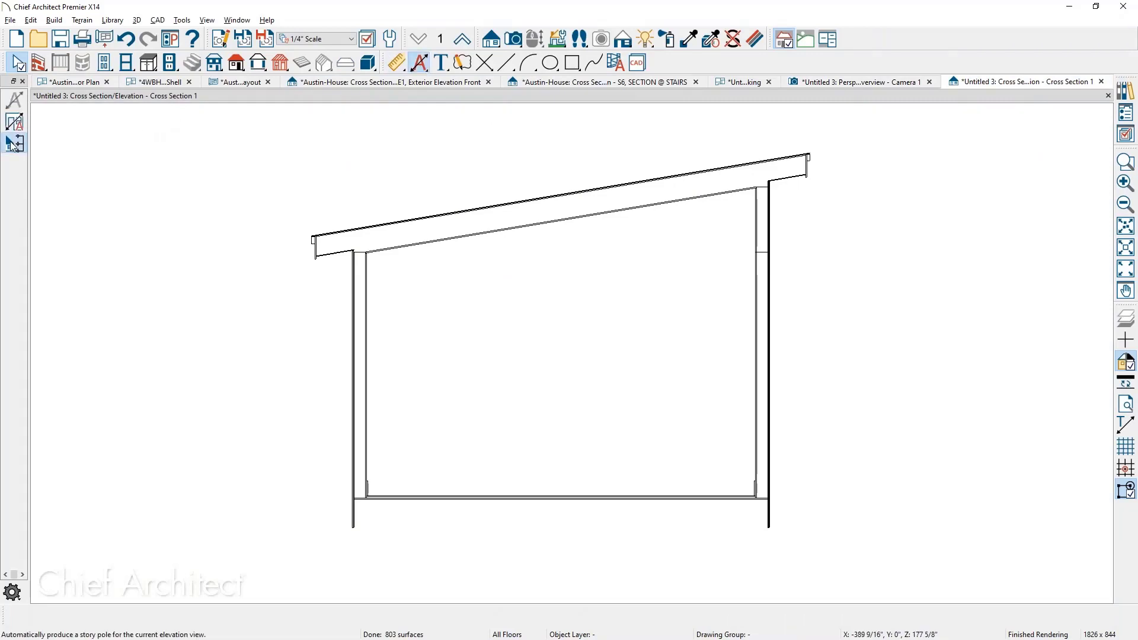
left_click(14, 144)
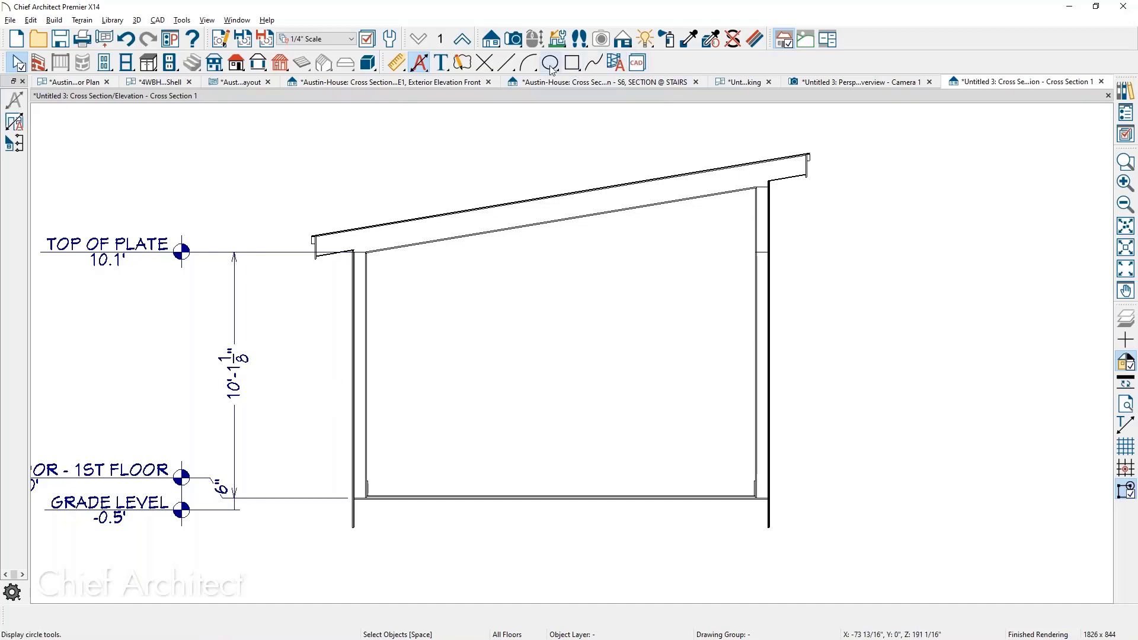
Draw a long horizontal CAD line across the cross section above the Top of Plate level, through the sloped roof.
left_click(505, 66)
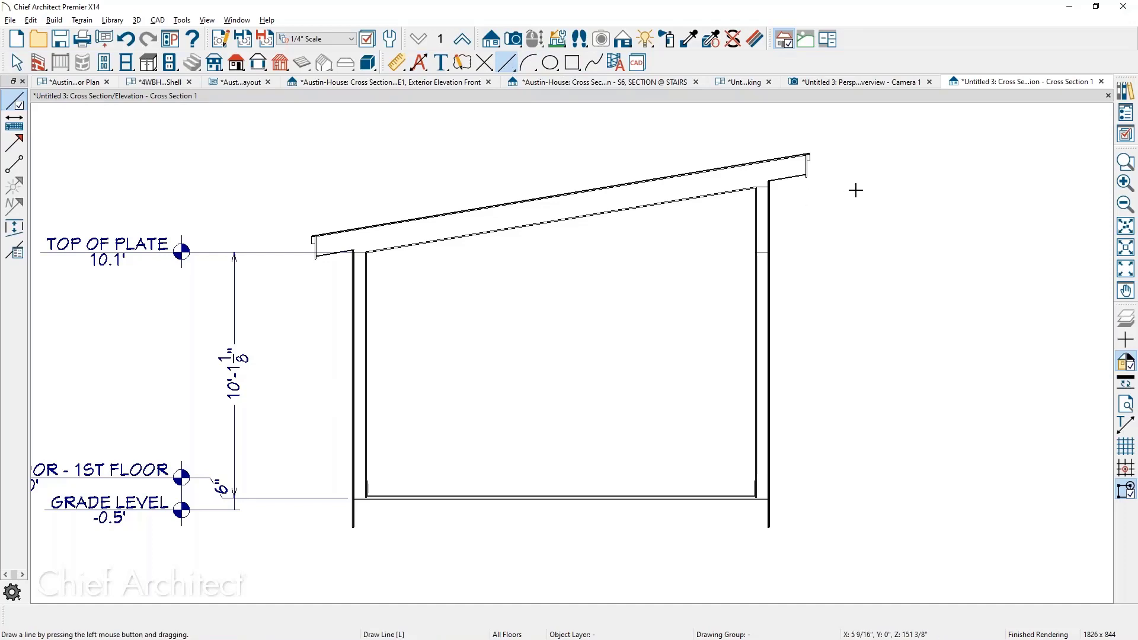
left_click_drag(902, 199, 342, 165)
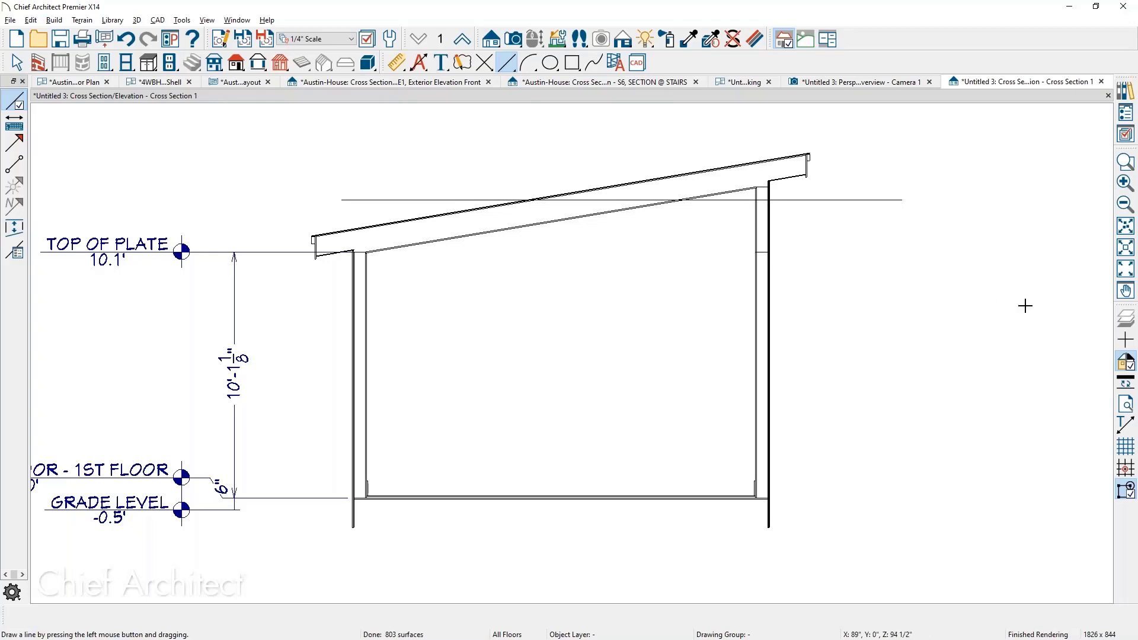
key("space")
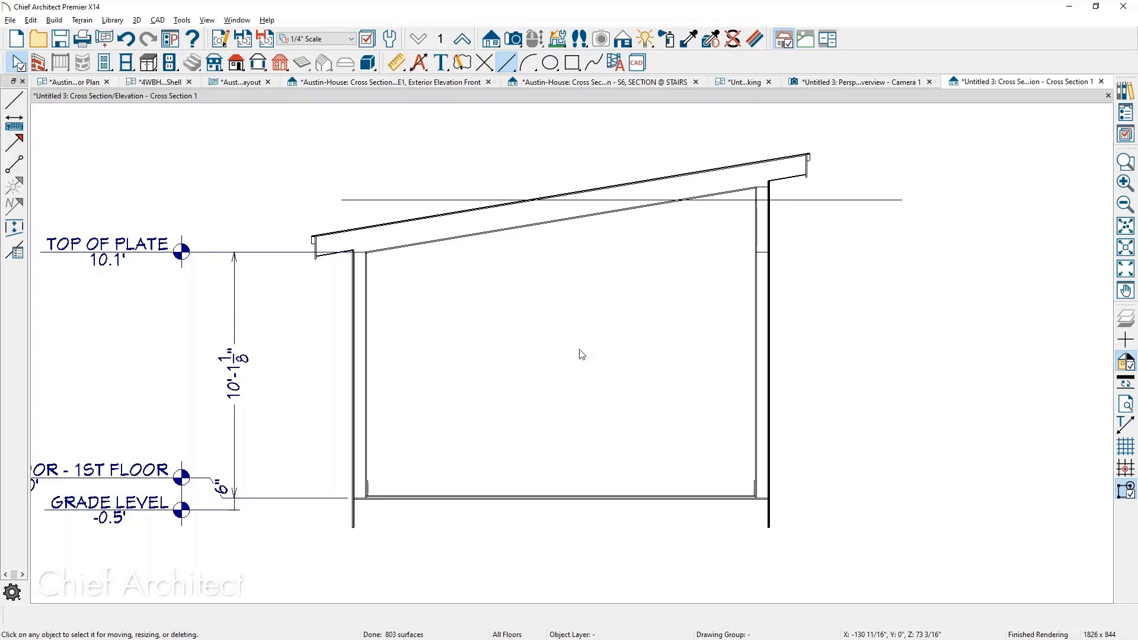
Add the horizontal CAD line to the story pole as a new level above Top of Plate.
left_click(236, 304)
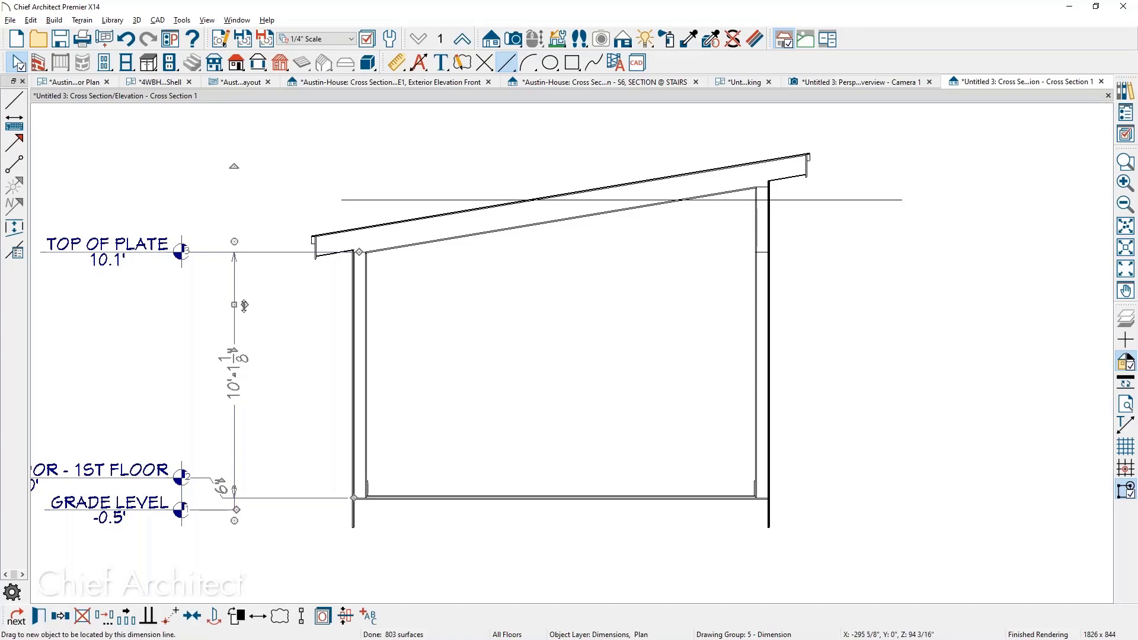
left_click_drag(235, 304, 348, 200)
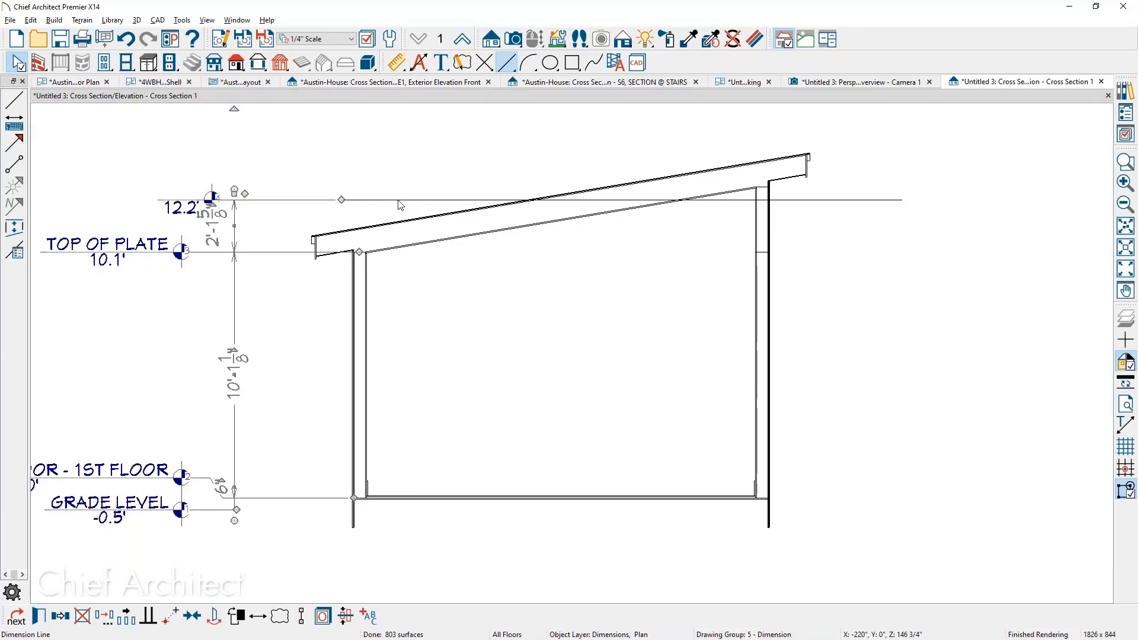
left_click(266, 201)
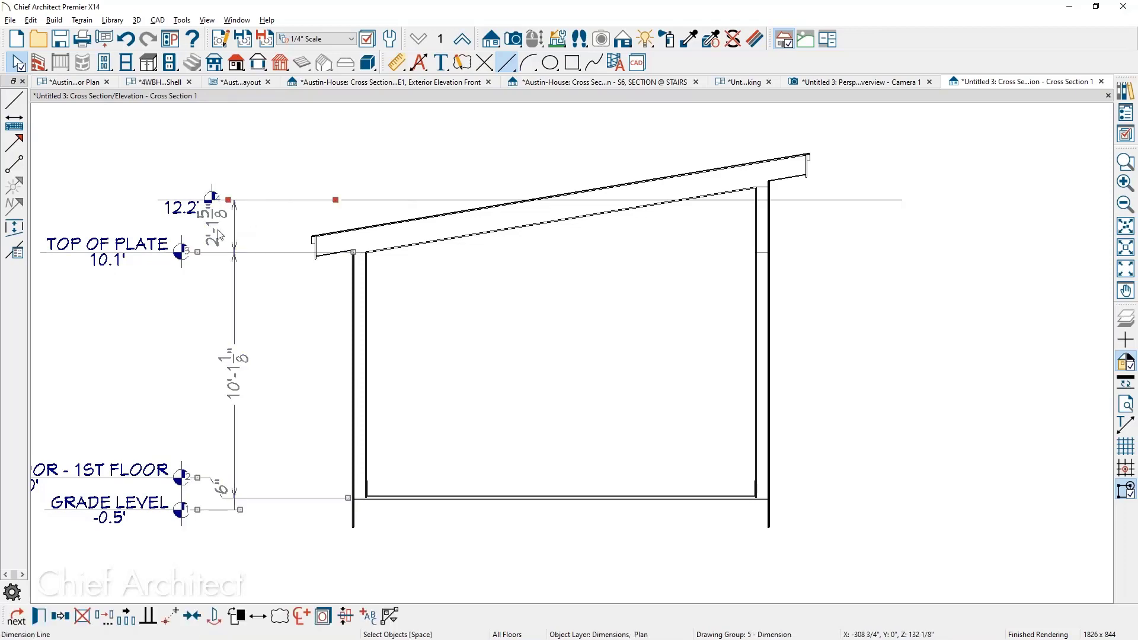
scroll(599, 323, "up", 2)
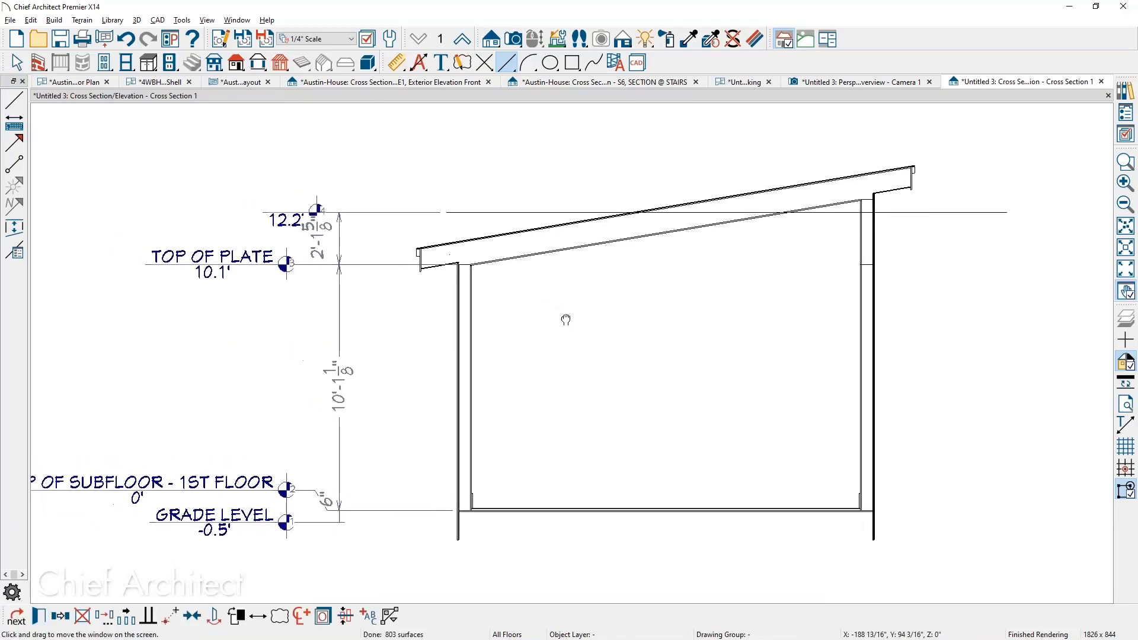
Move the horizontal CAD line by setting its story pole dimension above Top of Plate to 144-120 inches (2').
left_click(319, 254)
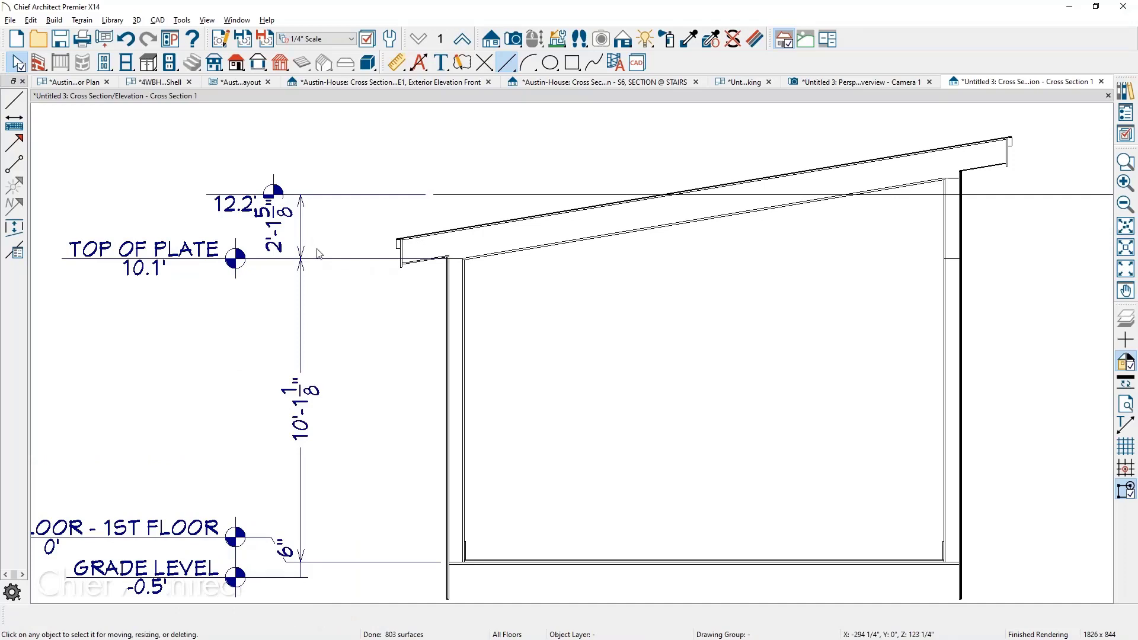
left_click(340, 195)
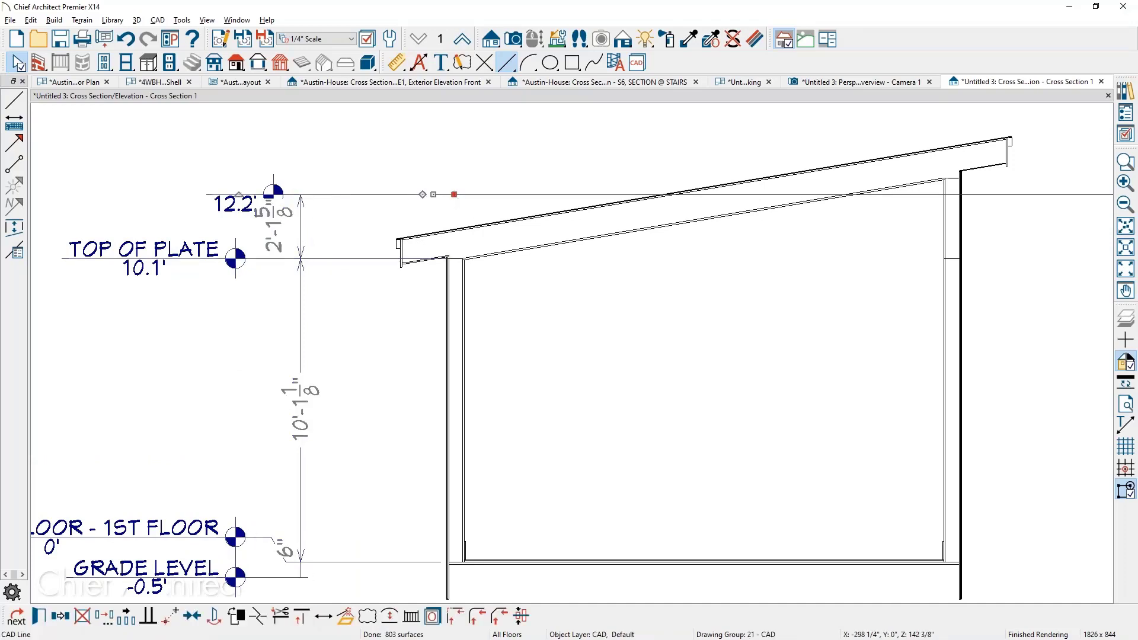
left_click(284, 224)
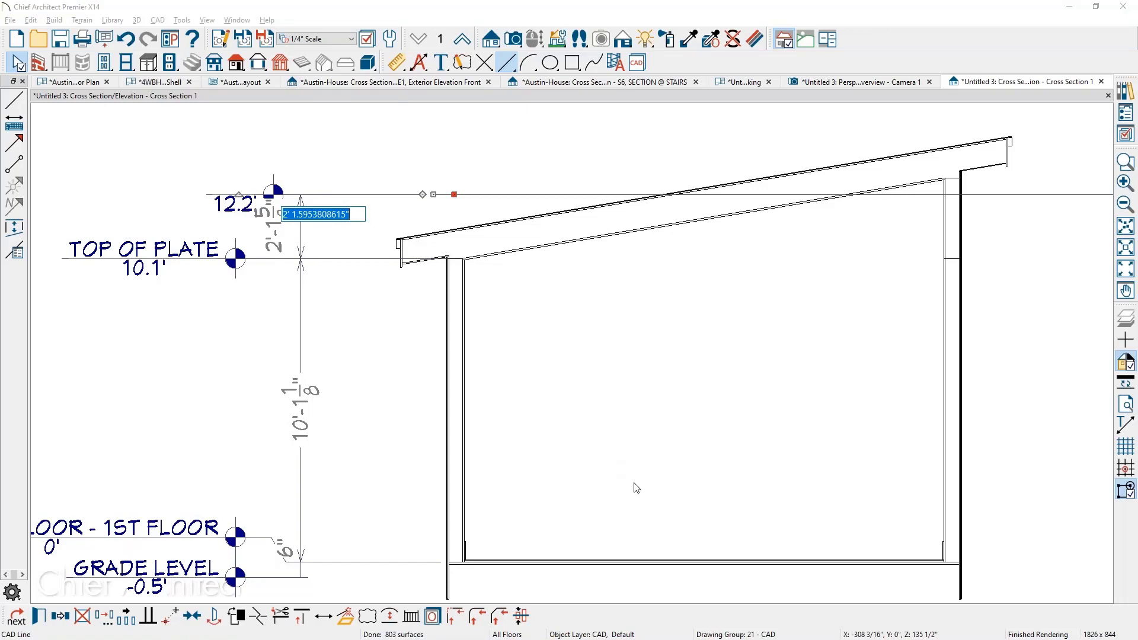
type("120")
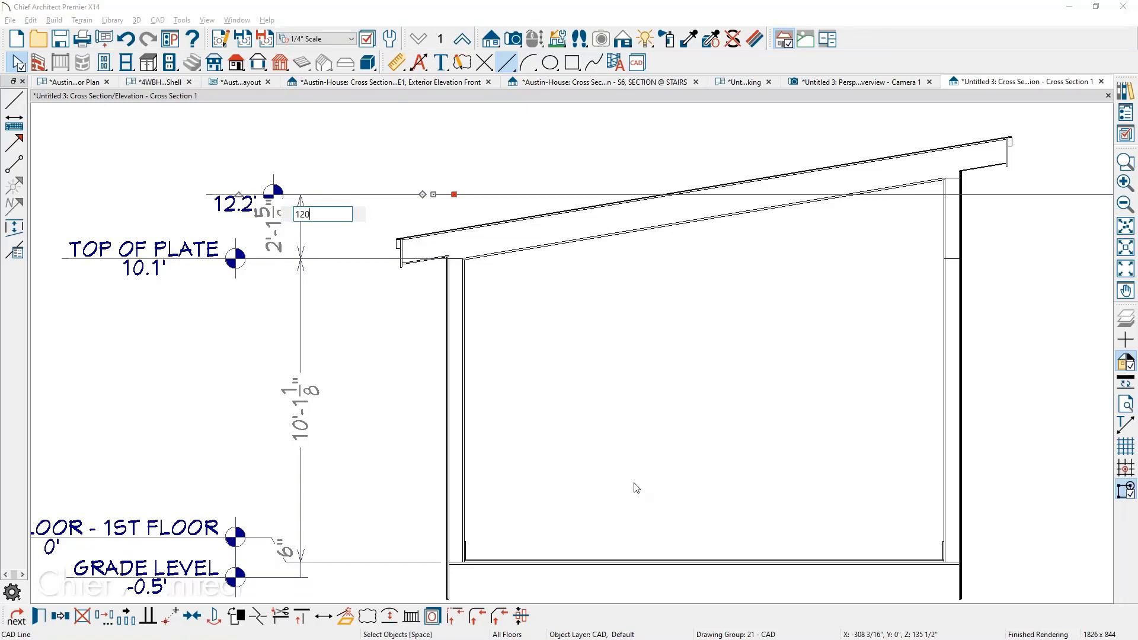
key("BackSpace")
key("BackSpace")
type("44-120")
key("Return")
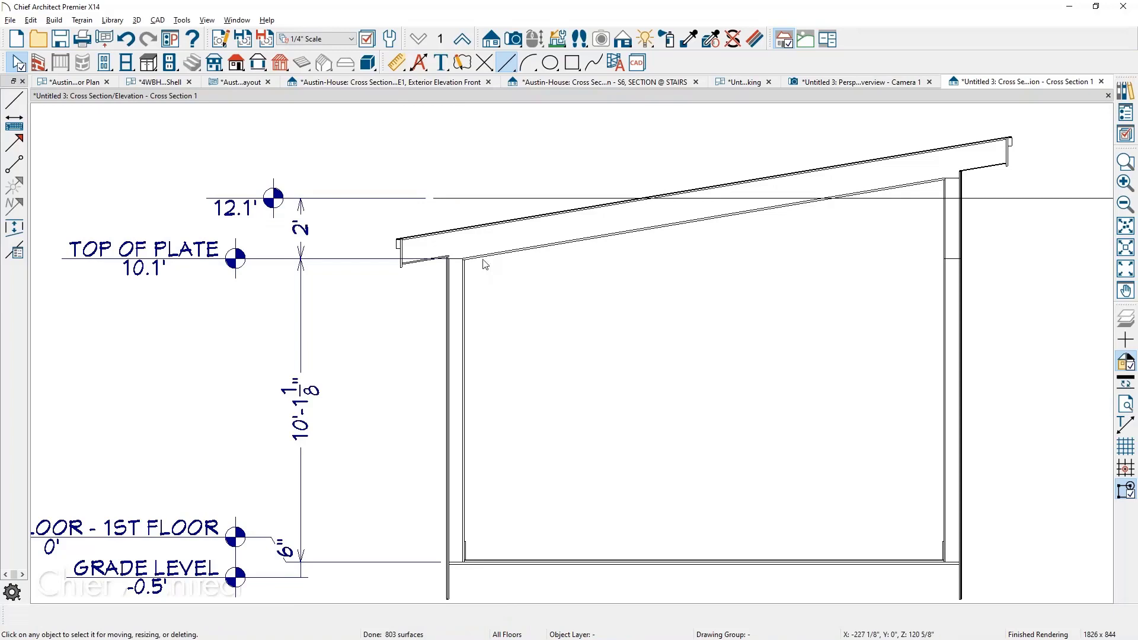
scroll(466, 246, "down", 1)
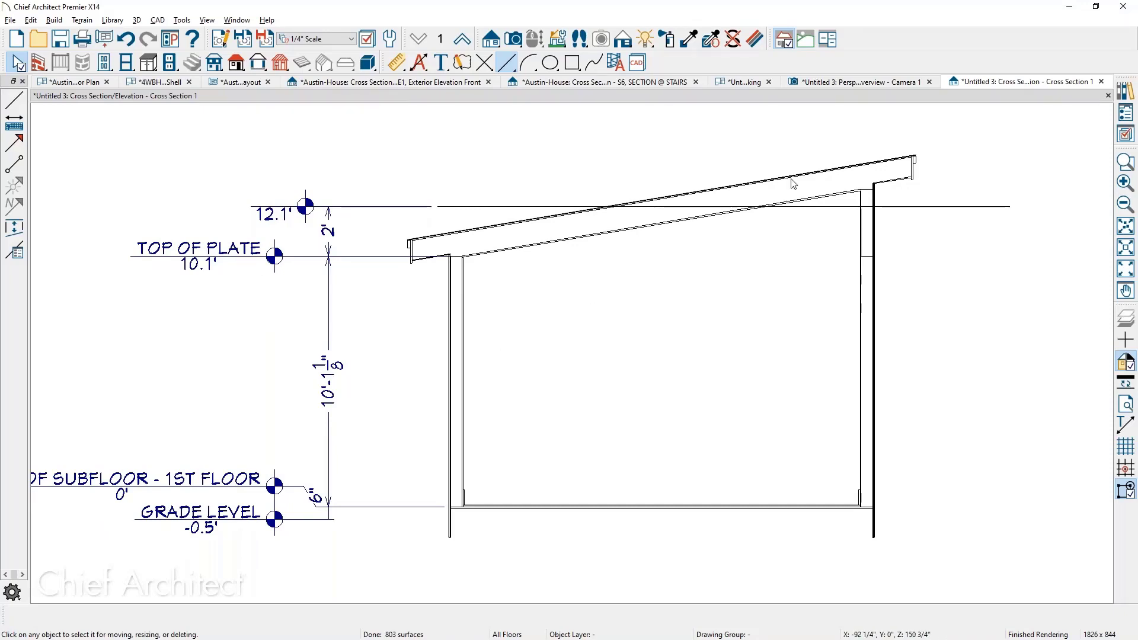
Measure the vertical distance from the top of the taller wall's inner face to the horizontal CAD line in the cross section.
scroll(918, 183, "up", 1)
scroll(816, 215, "up", 3)
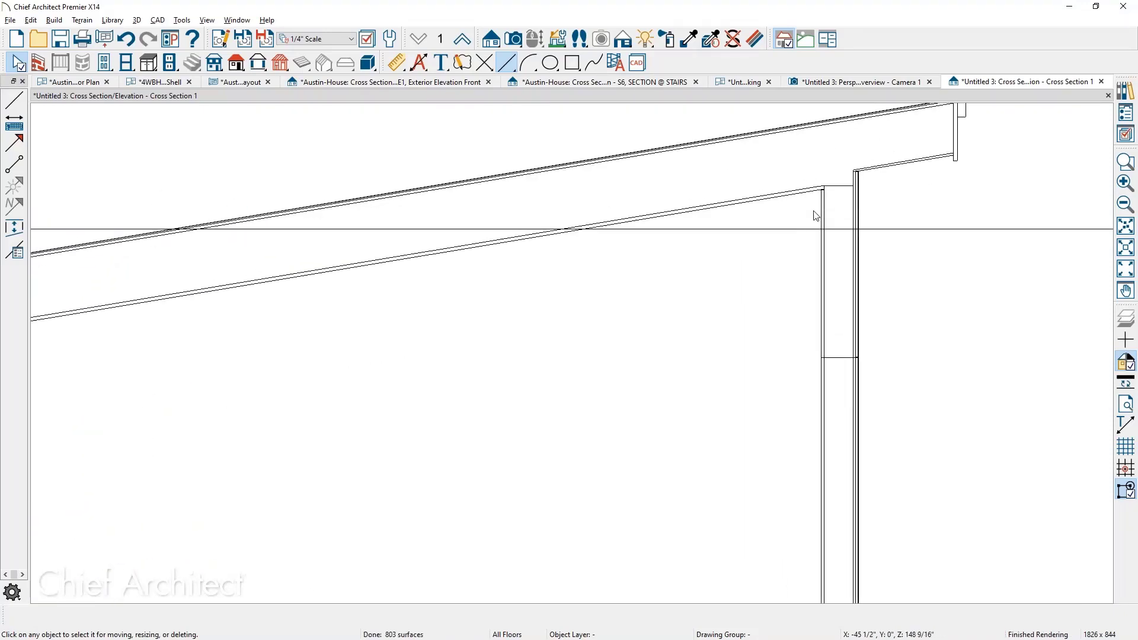
middle_click_drag(836, 231, 780, 356)
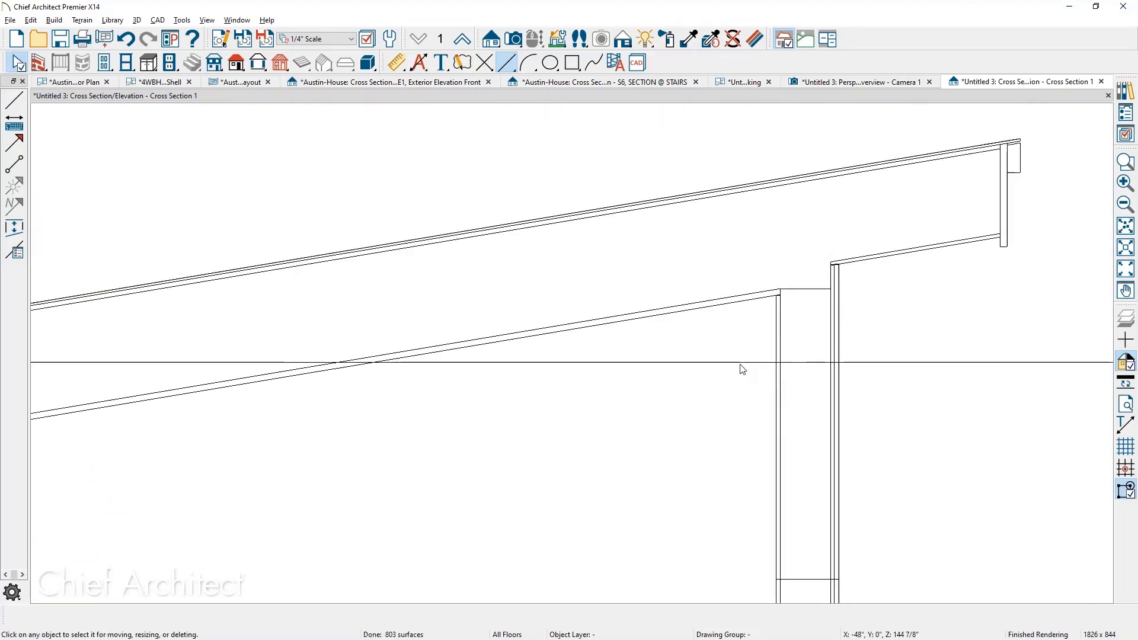
left_click(392, 63)
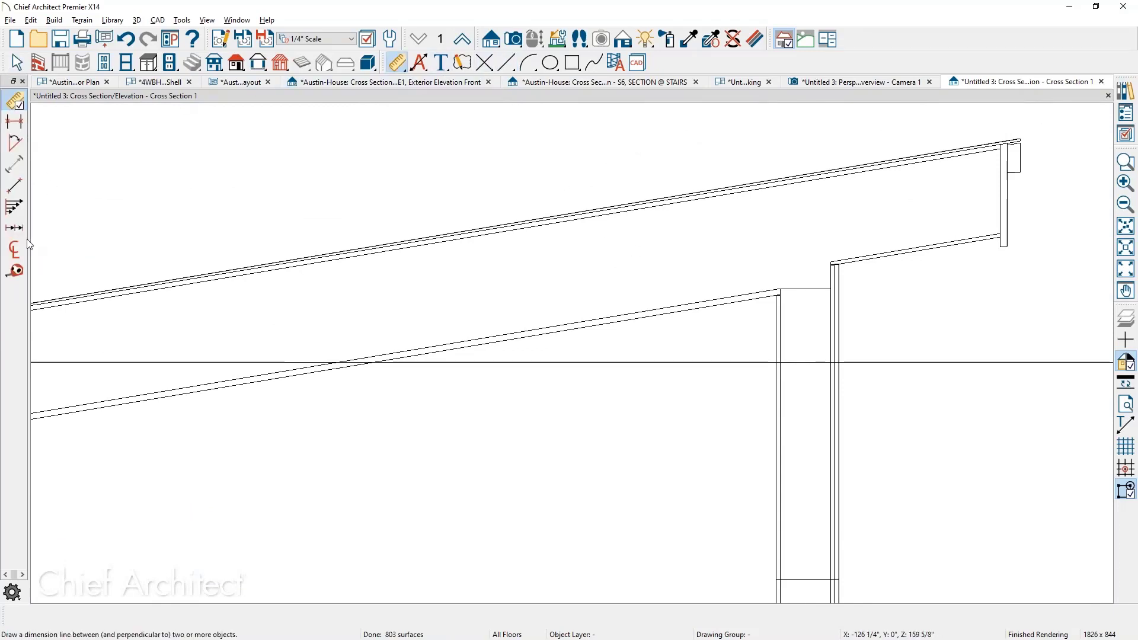
left_click(15, 274)
left_click_drag(780, 289, 776, 363)
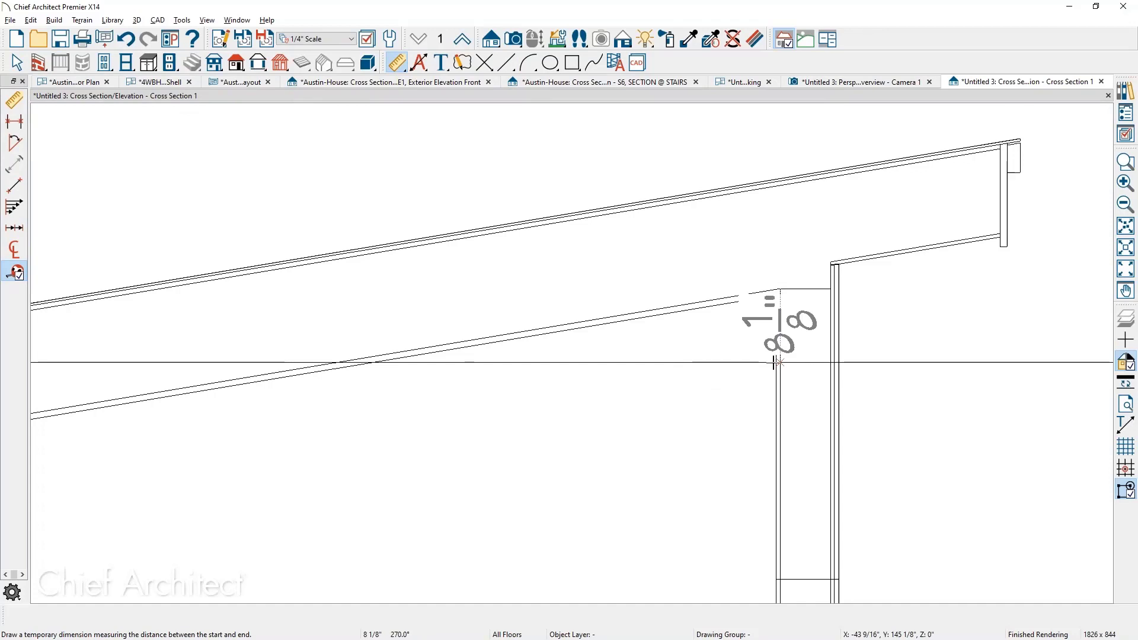
key("Escape")
scroll(904, 285, "down", 5)
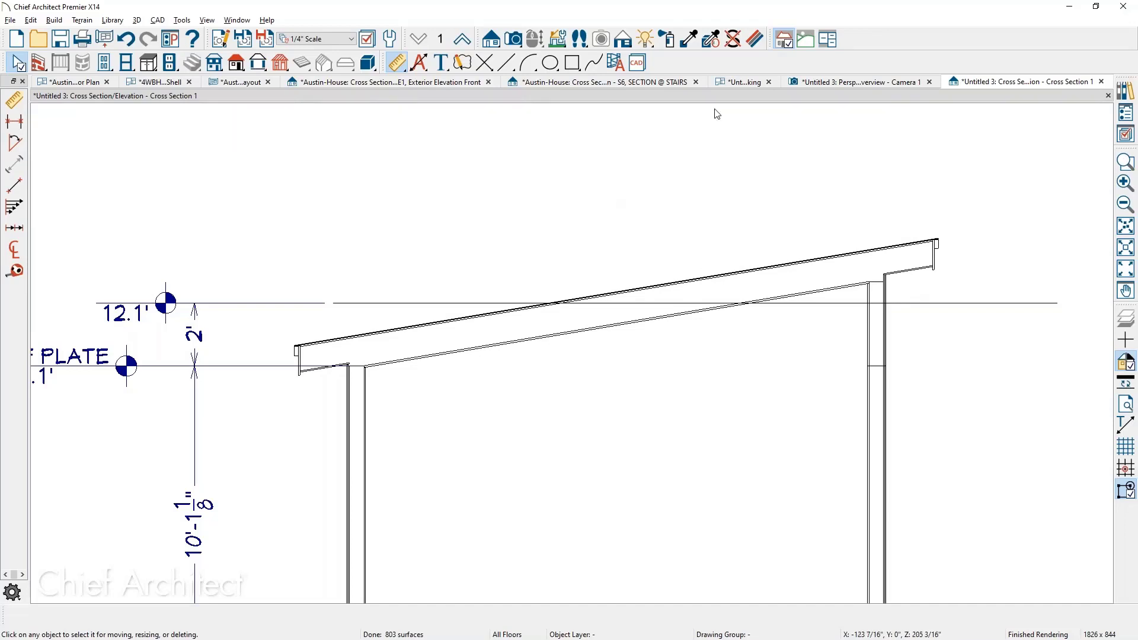
Switch to the shed's floor plan and display it with the Roof Plan view.
left_click(753, 85)
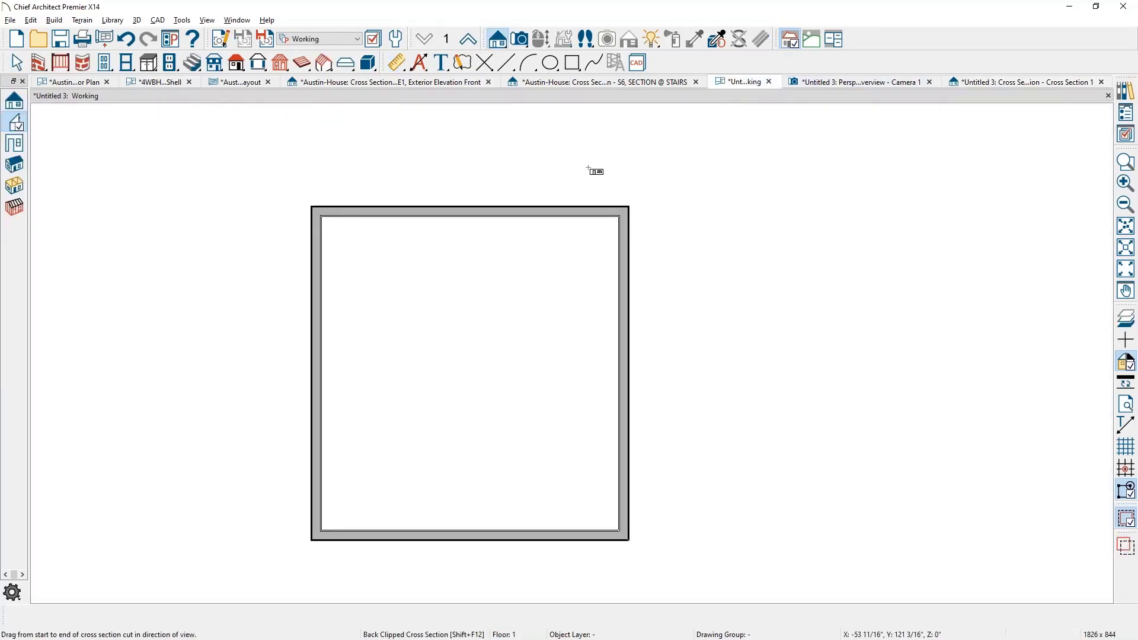
left_click(329, 38)
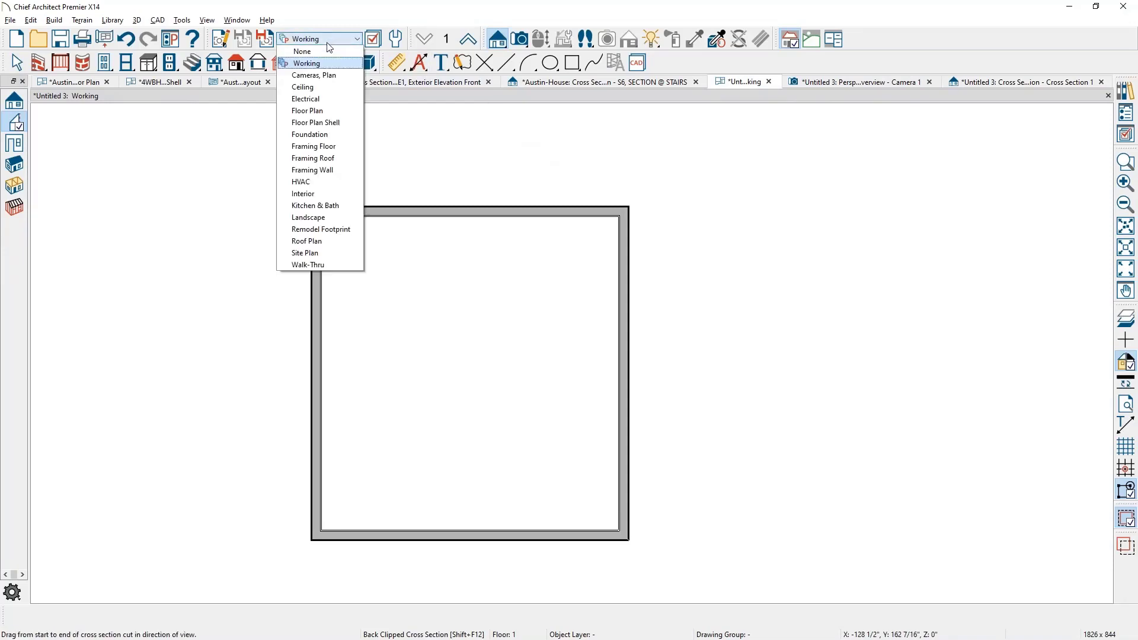
left_click(338, 242)
key("space")
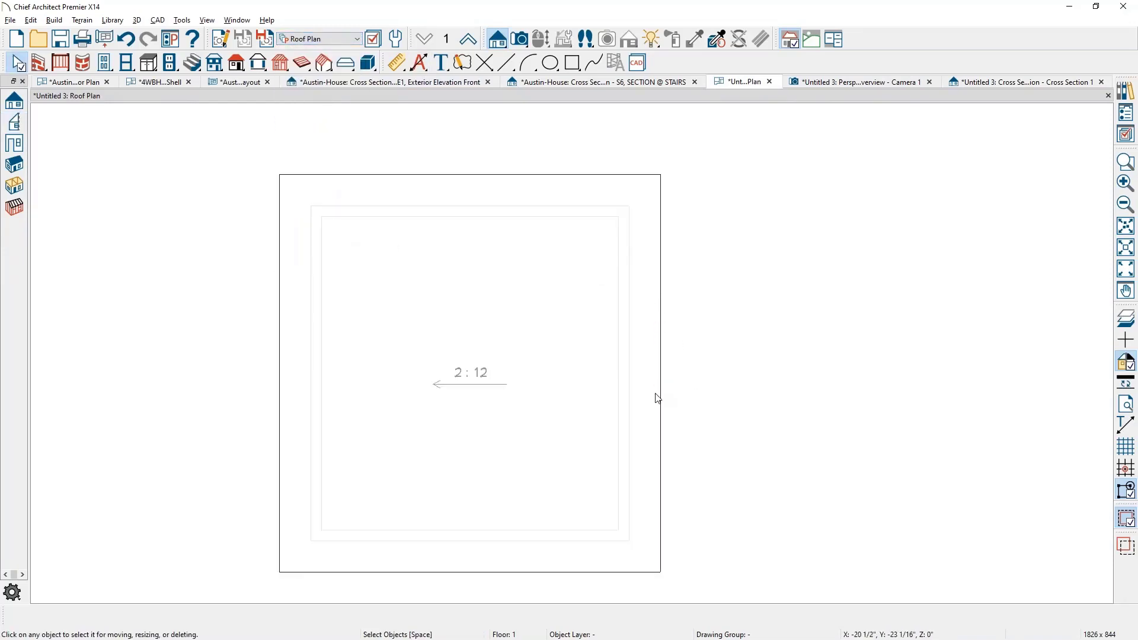
Set the shed roof plane's pitch to be expressed in degrees, agreeing to turn Auto Rebuild Roofs off.
left_click(660, 374)
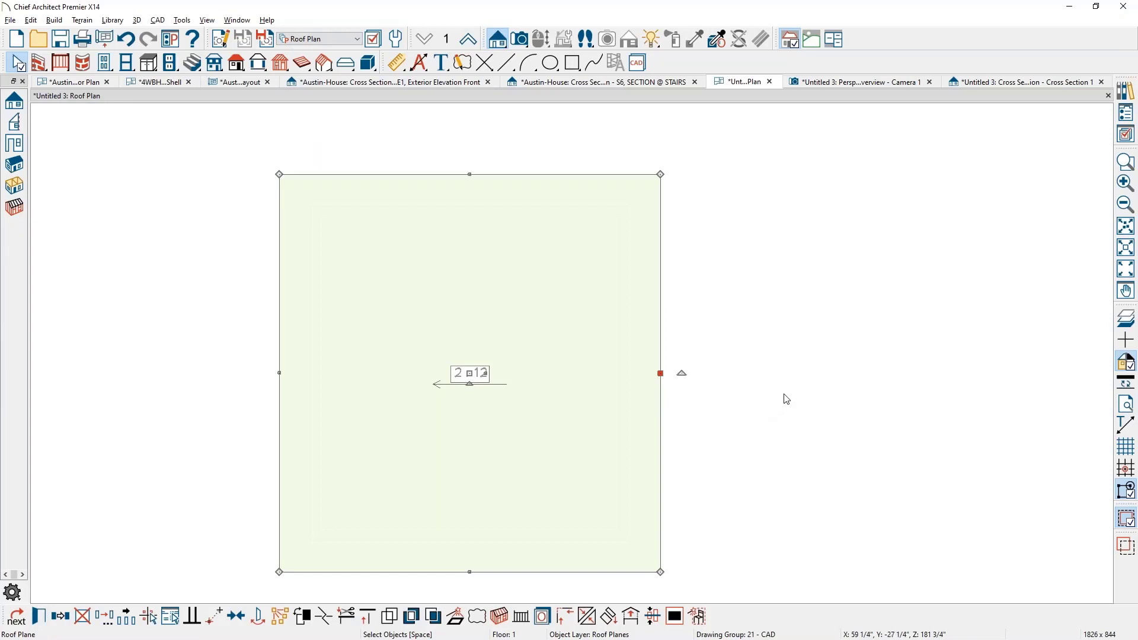
key("ctrl+e")
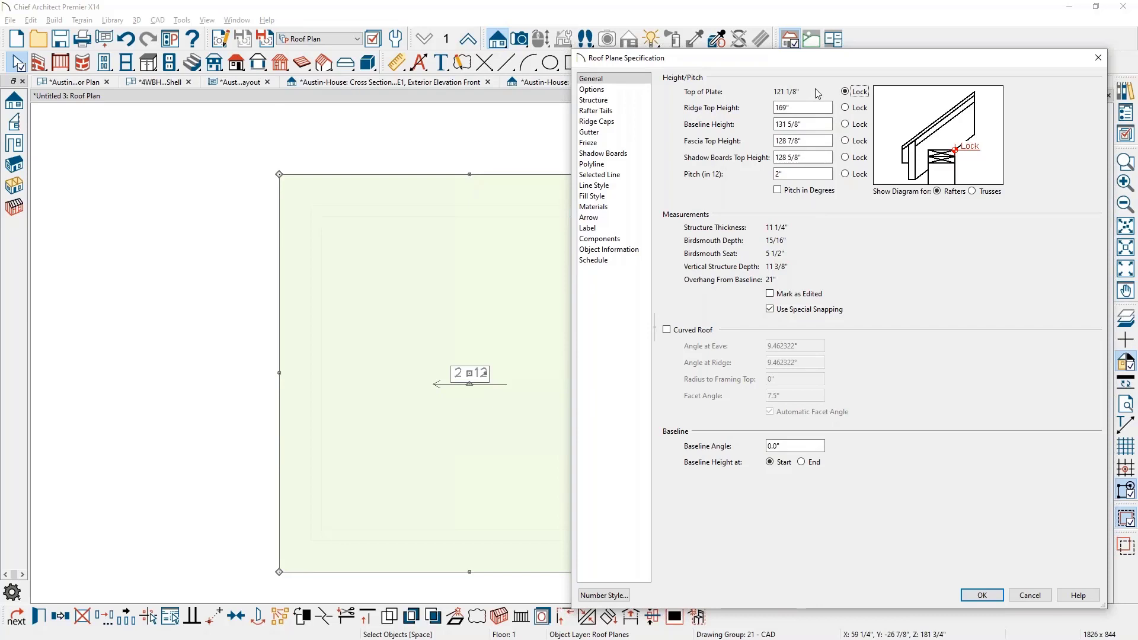
left_click(778, 191)
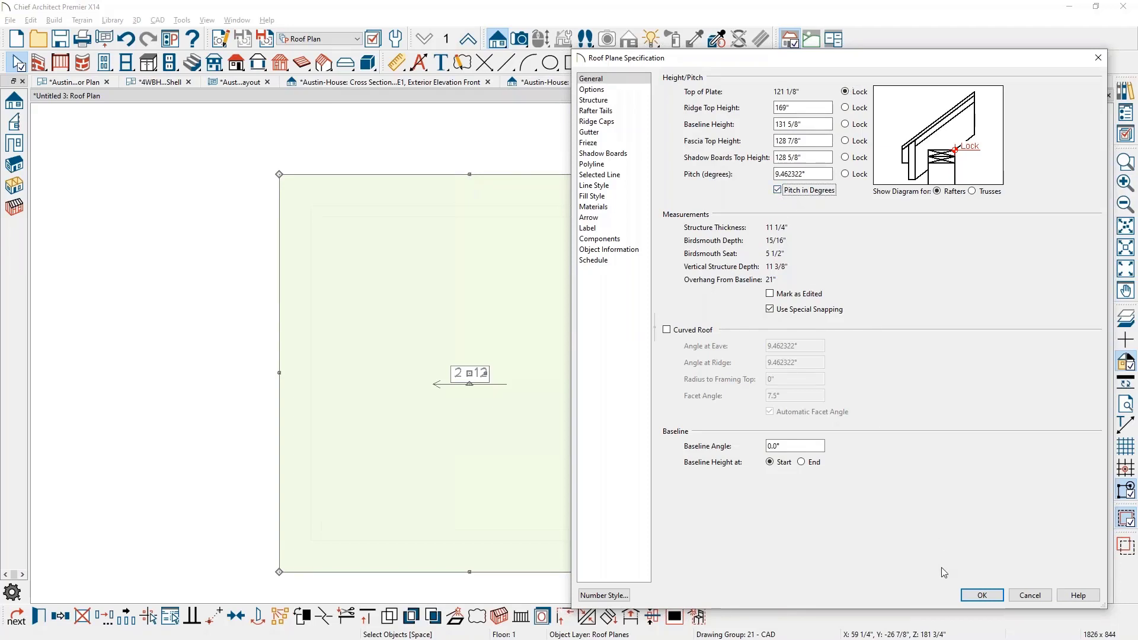
left_click(976, 601)
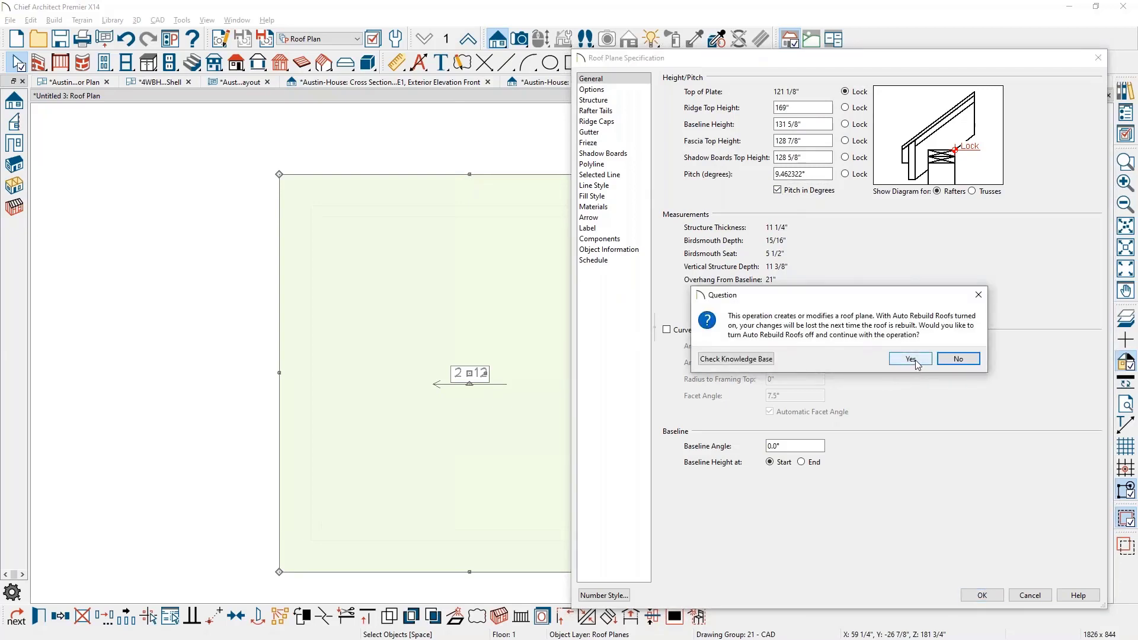
left_click(911, 359)
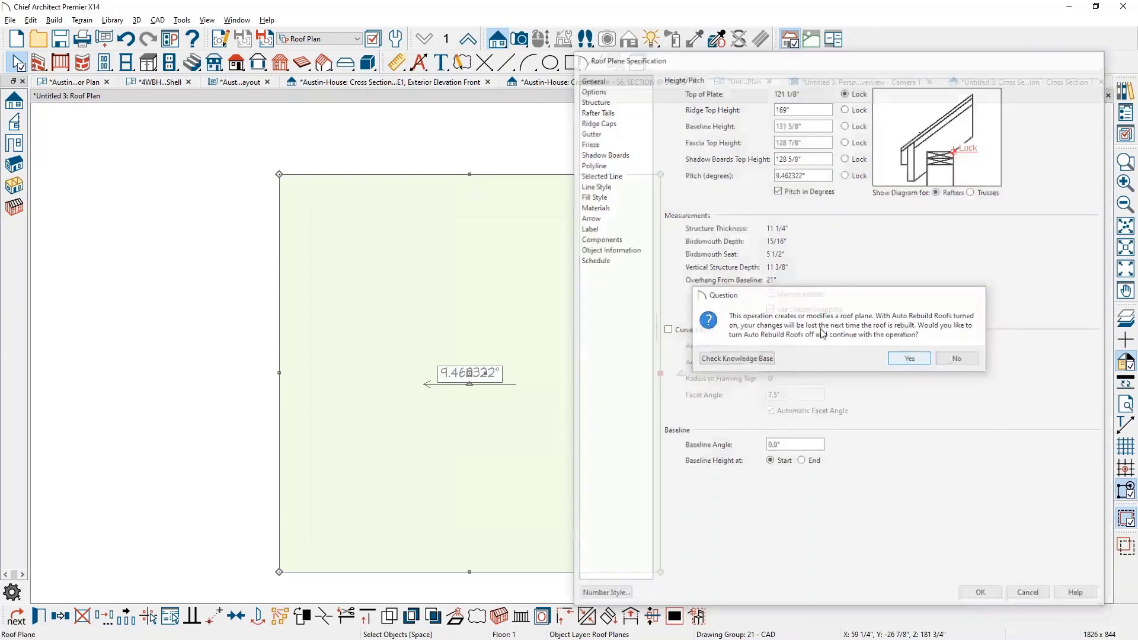
Examine the sloped roof against the story pole levels in the full cross section.
left_click(967, 83)
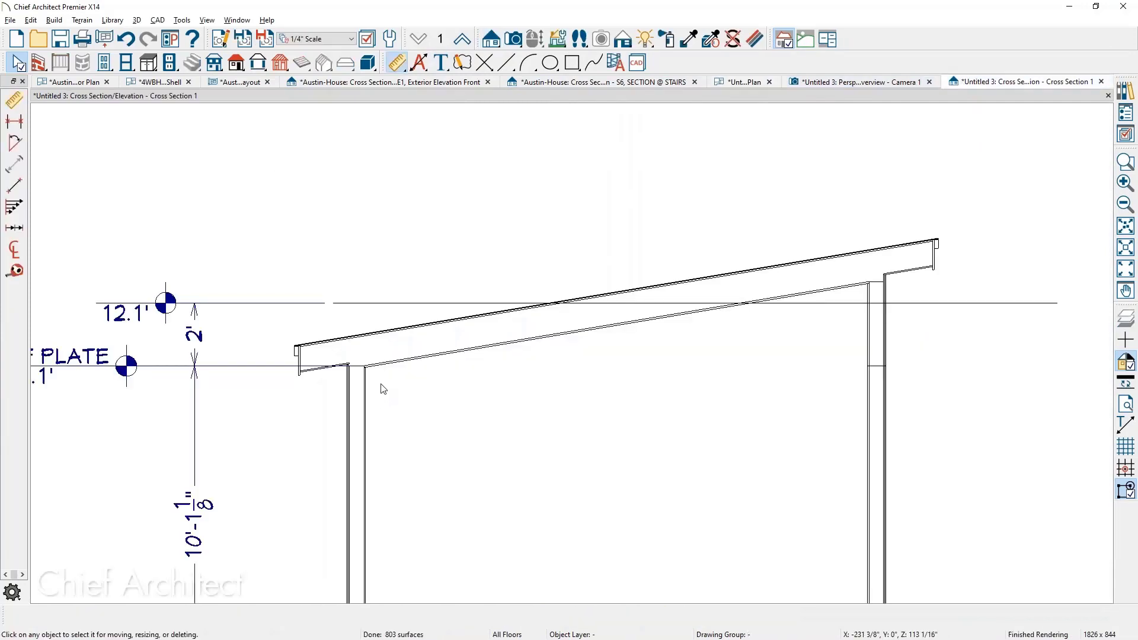
key("slash")
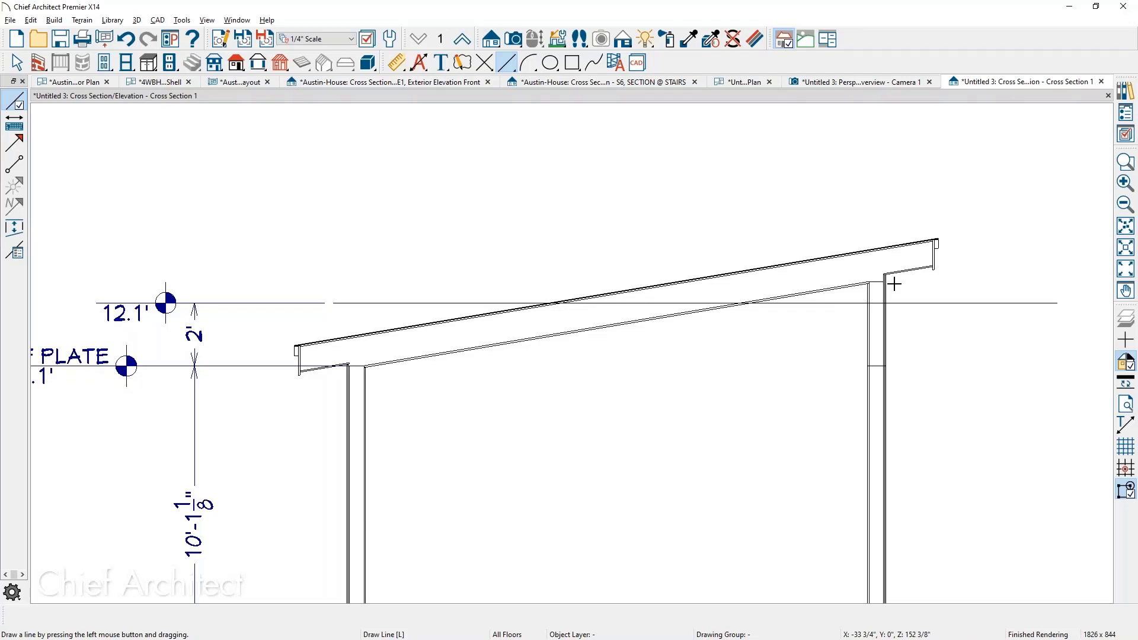
scroll(546, 457, "down", 2)
middle_click_drag(554, 410, 579, 265)
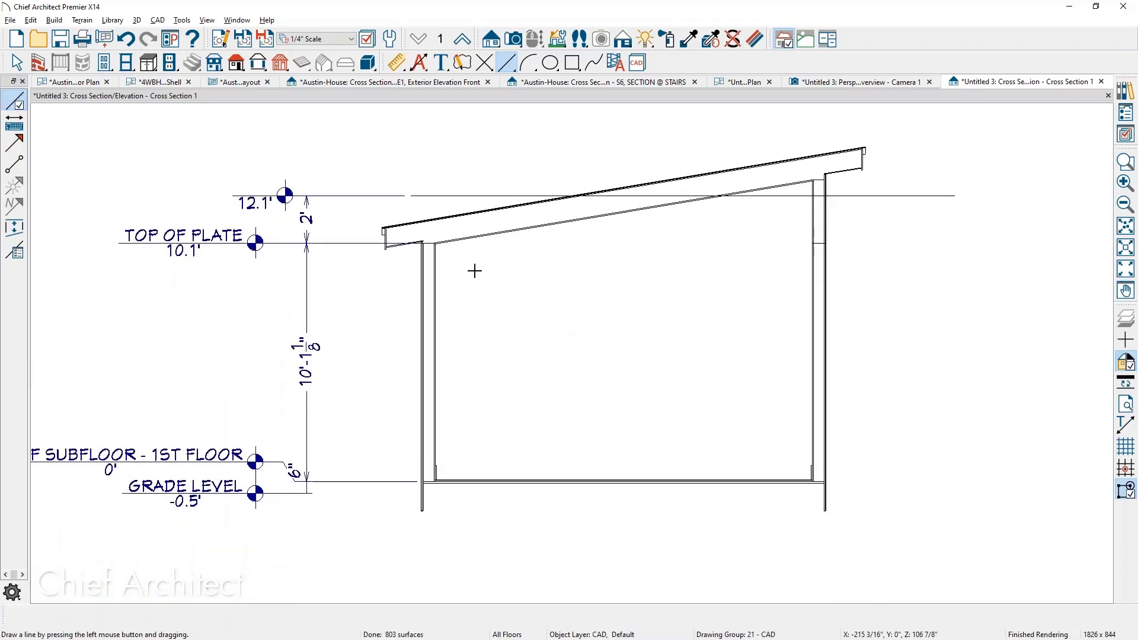
key("space")
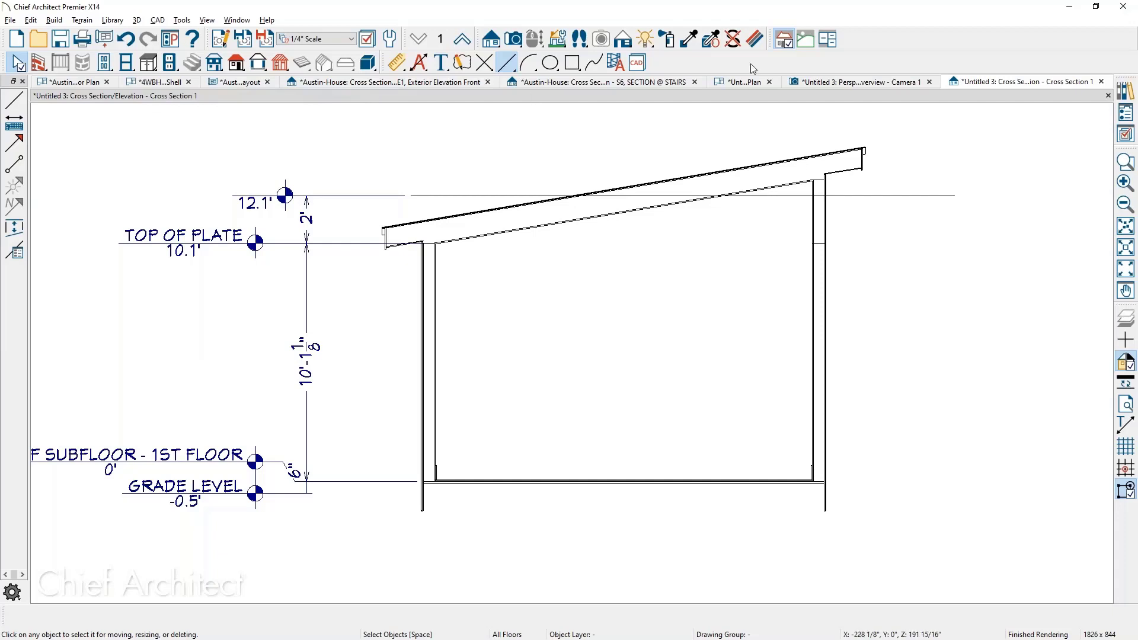
Set the shed room's rough ceiling height to 144 inches in the roof plan.
left_click(738, 84)
left_click(469, 453)
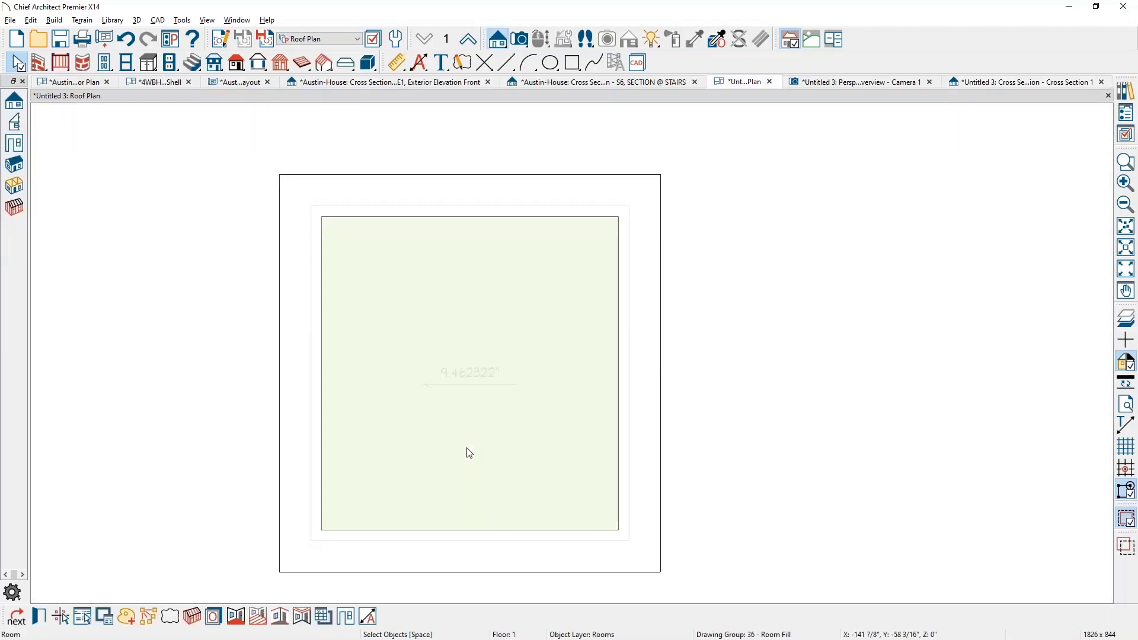
double_click(468, 453)
key("Tab")
key("Tab")
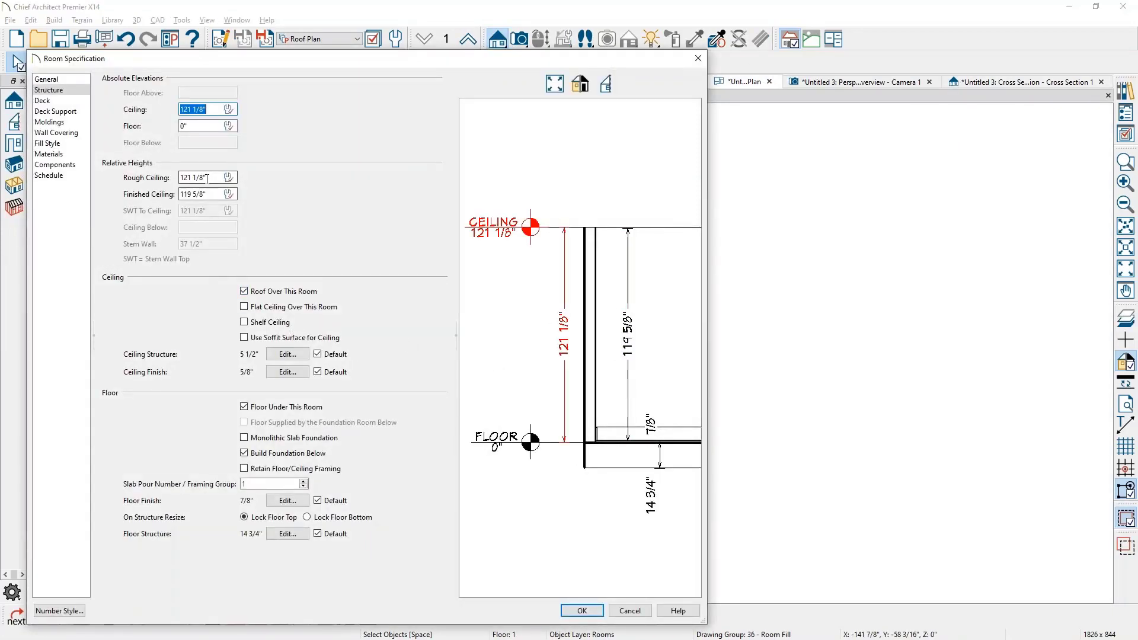
type("144")
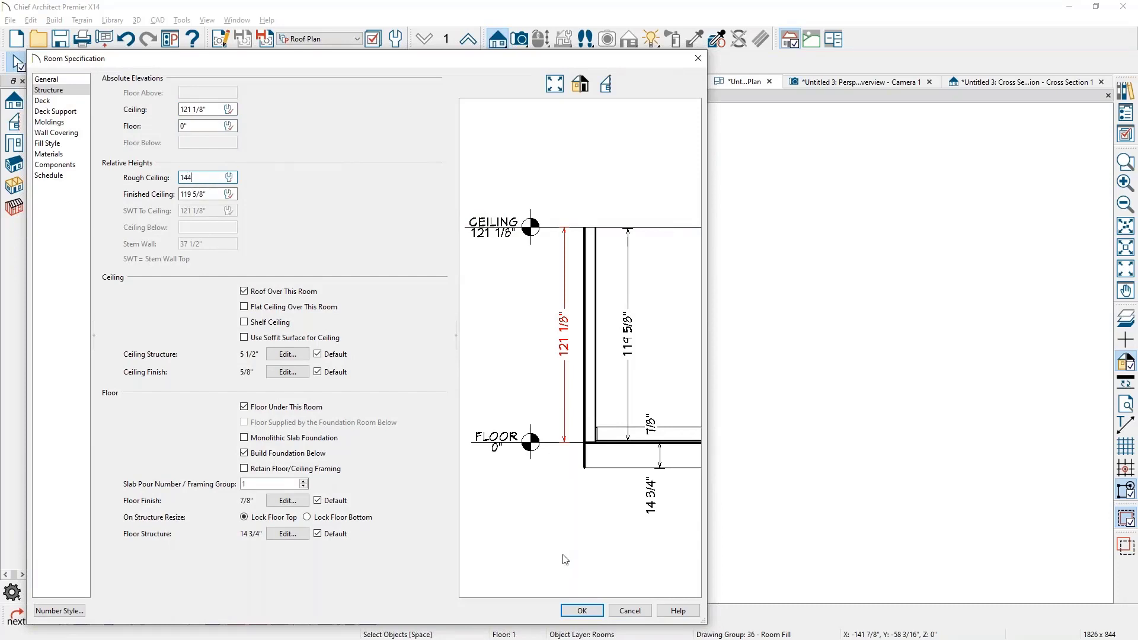
left_click(587, 611)
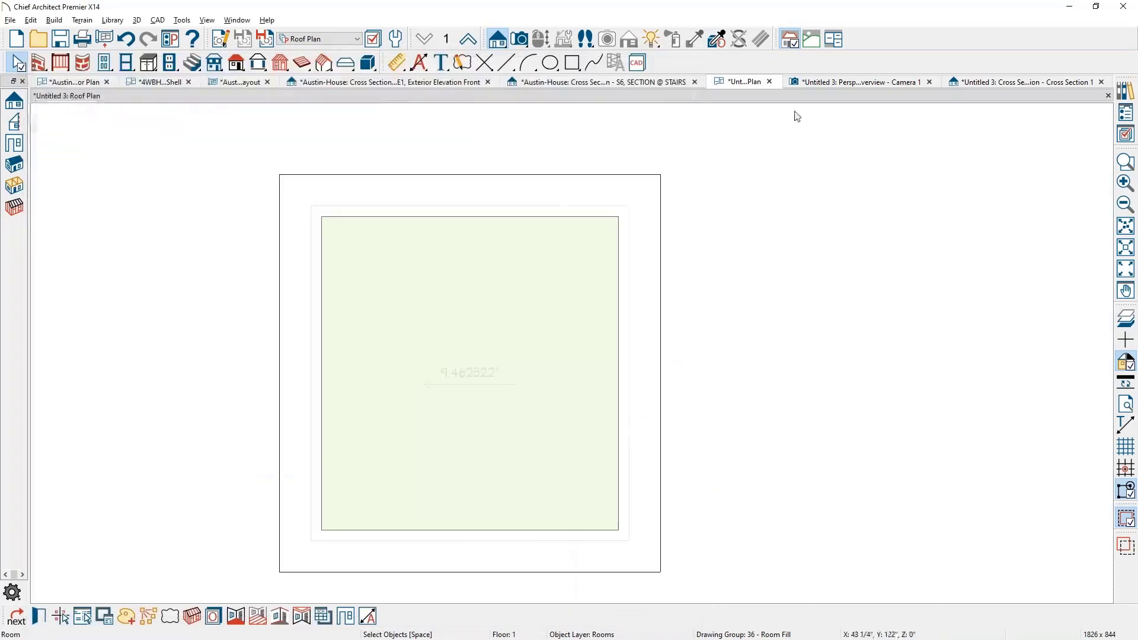
Check the new ceiling height in the cross section, the camera view and the room's structure settings.
left_click(990, 84)
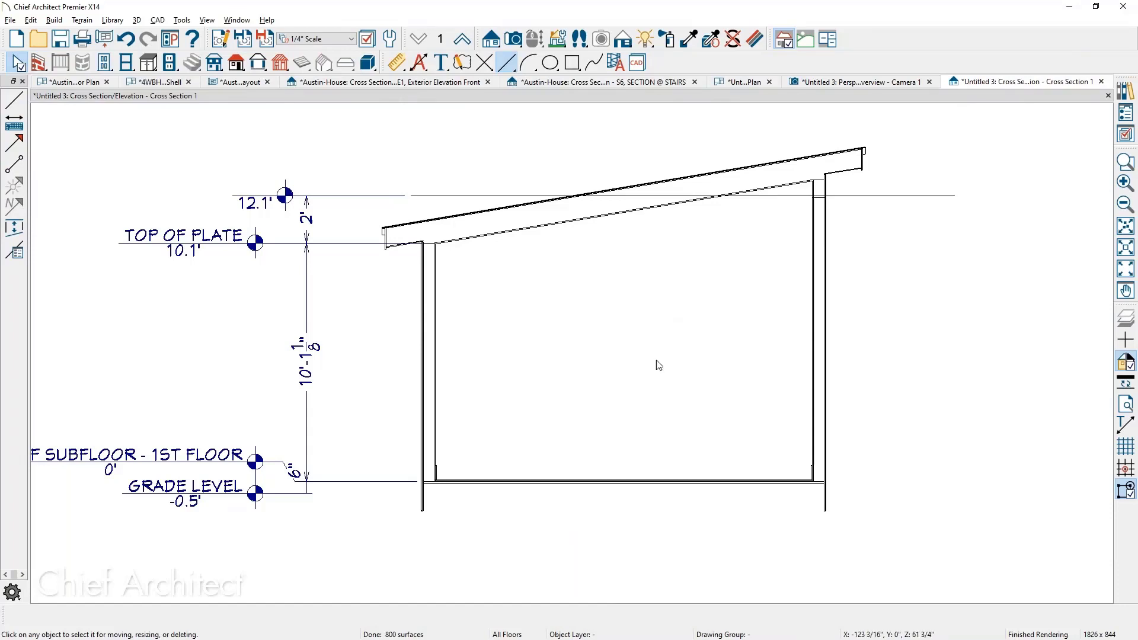
key("l")
left_click(860, 83)
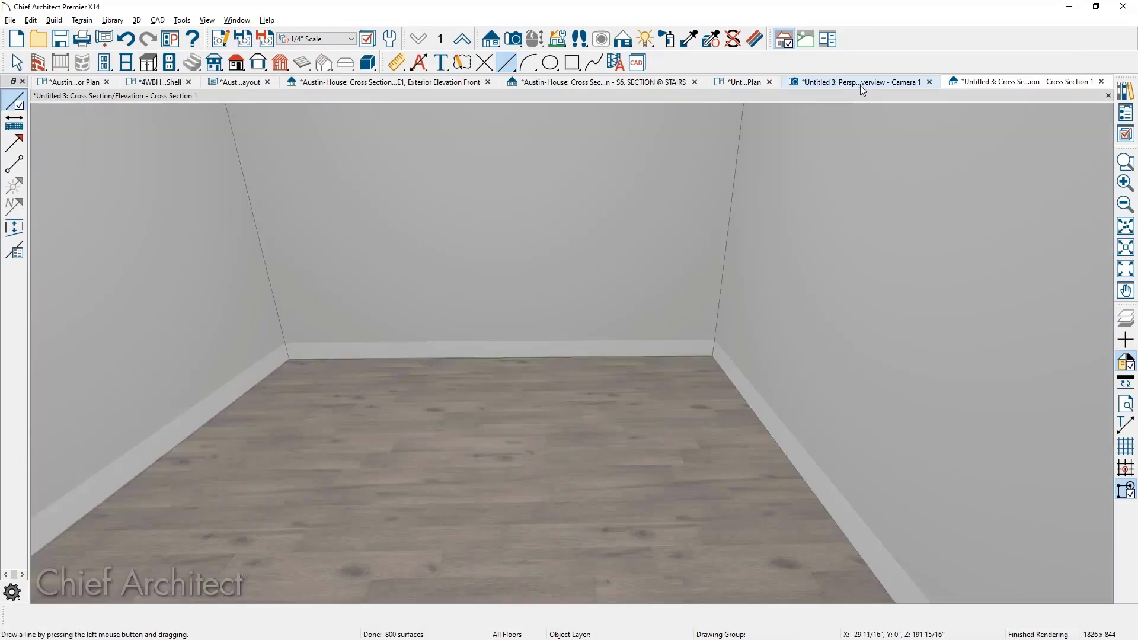
double_click(580, 490)
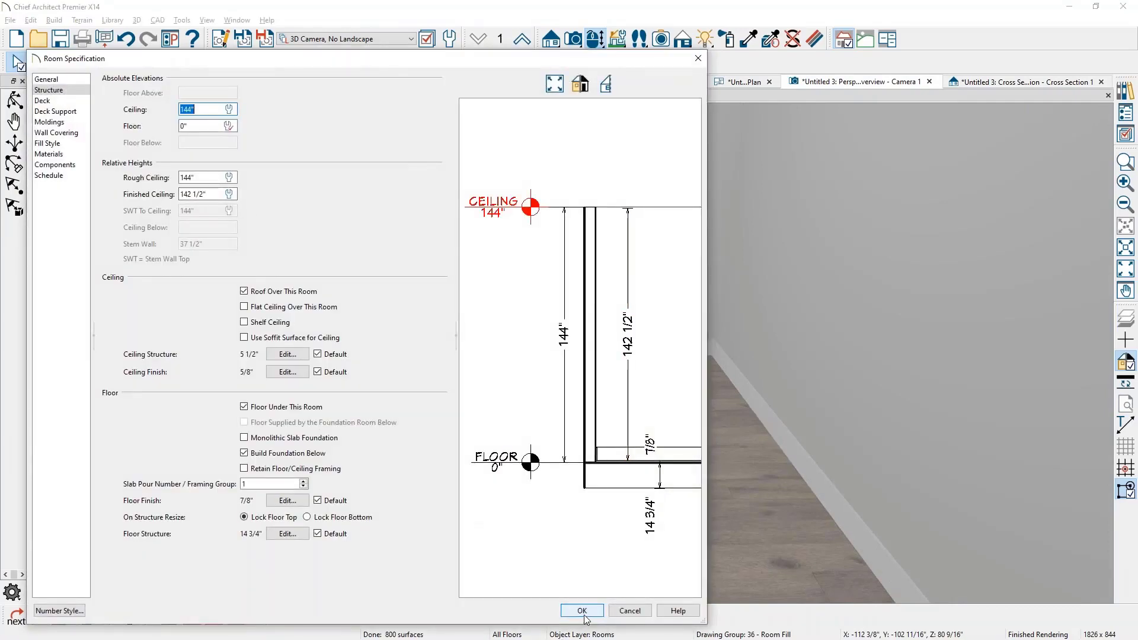
left_click(588, 610)
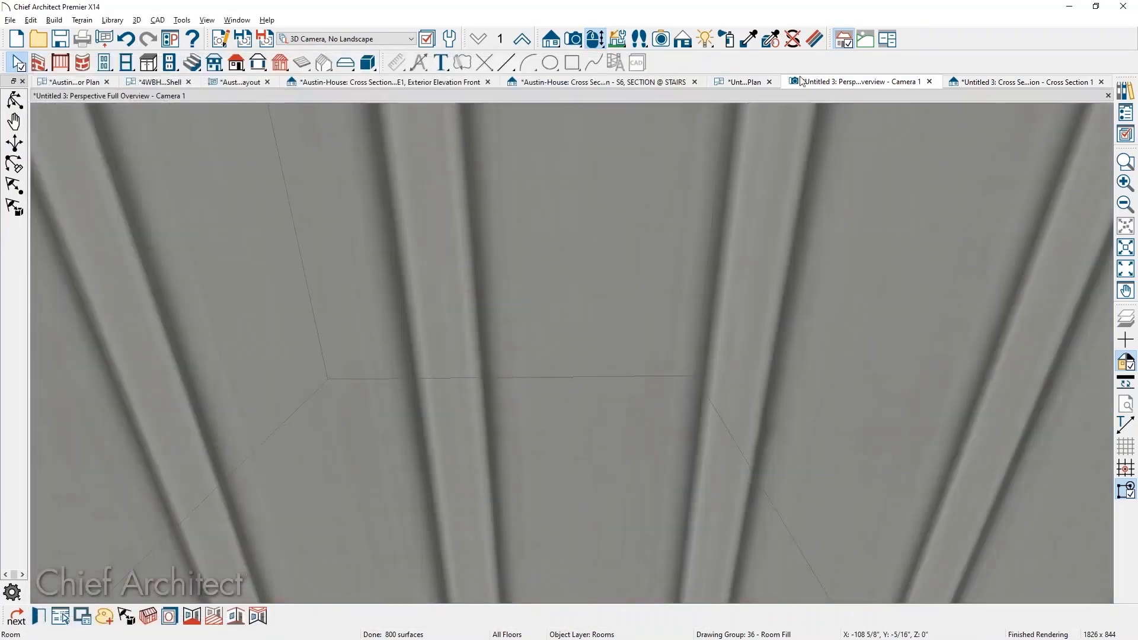
left_click(981, 87)
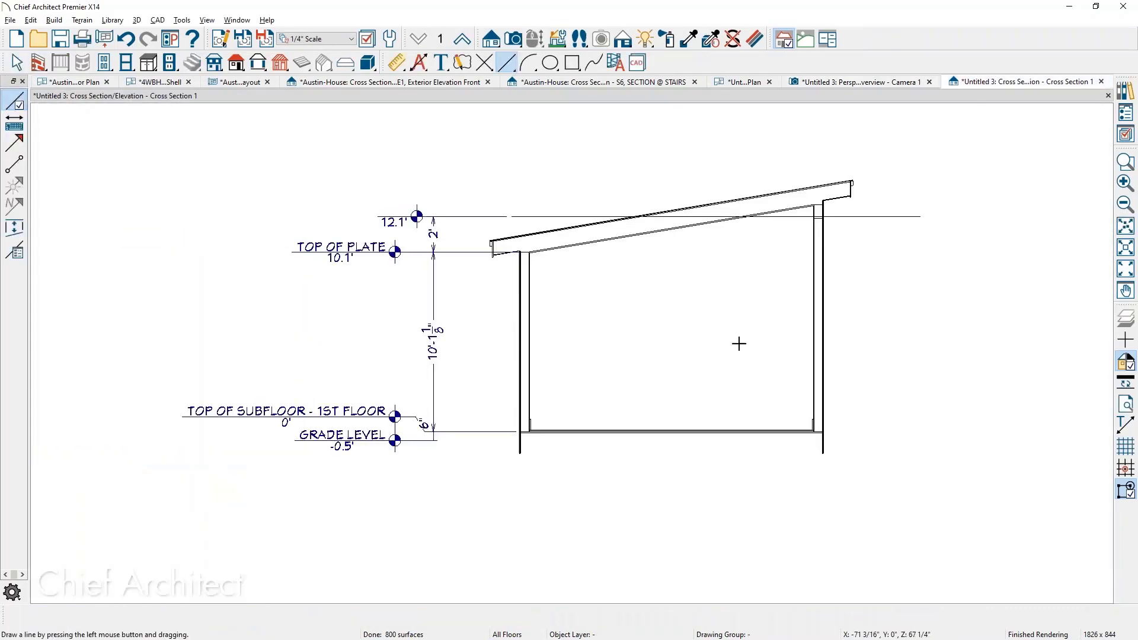
middle_click_drag(715, 387, 710, 394)
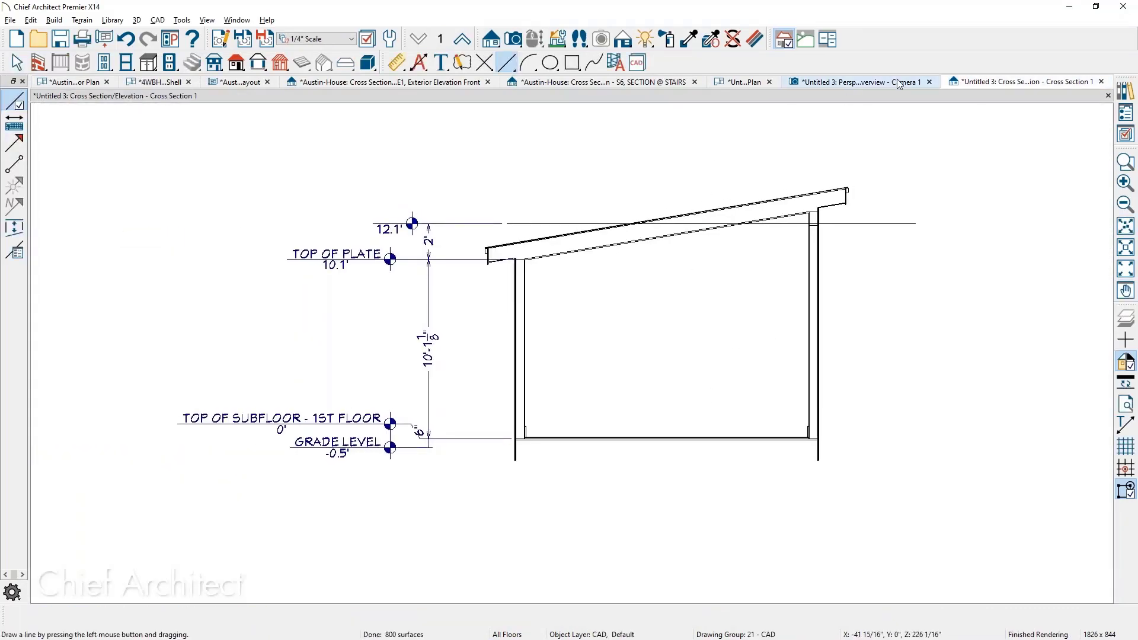
Close the cross section without saving it and show the shed's whole exterior in the perspective view.
left_click(1101, 82)
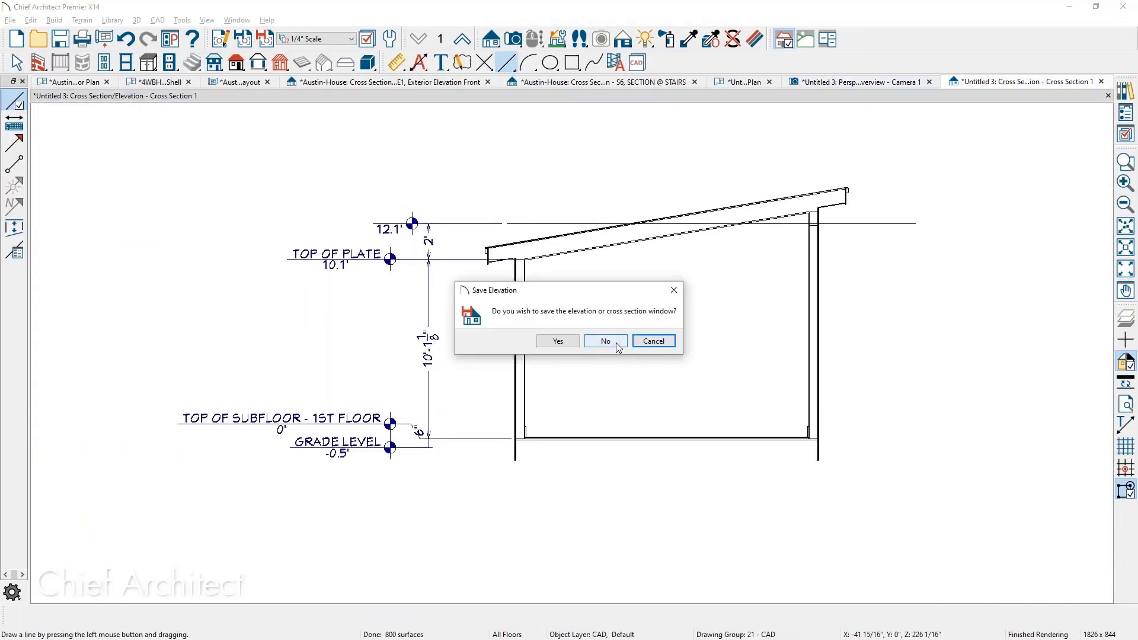
scroll(824, 187, "down", 6)
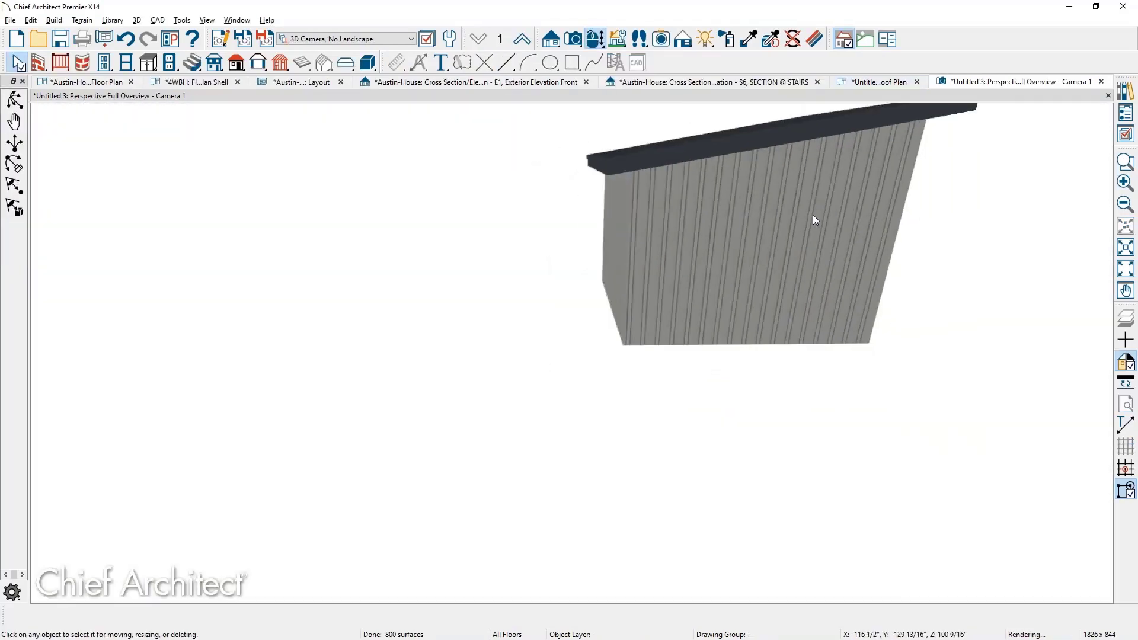
middle_click_drag(770, 301, 675, 475)
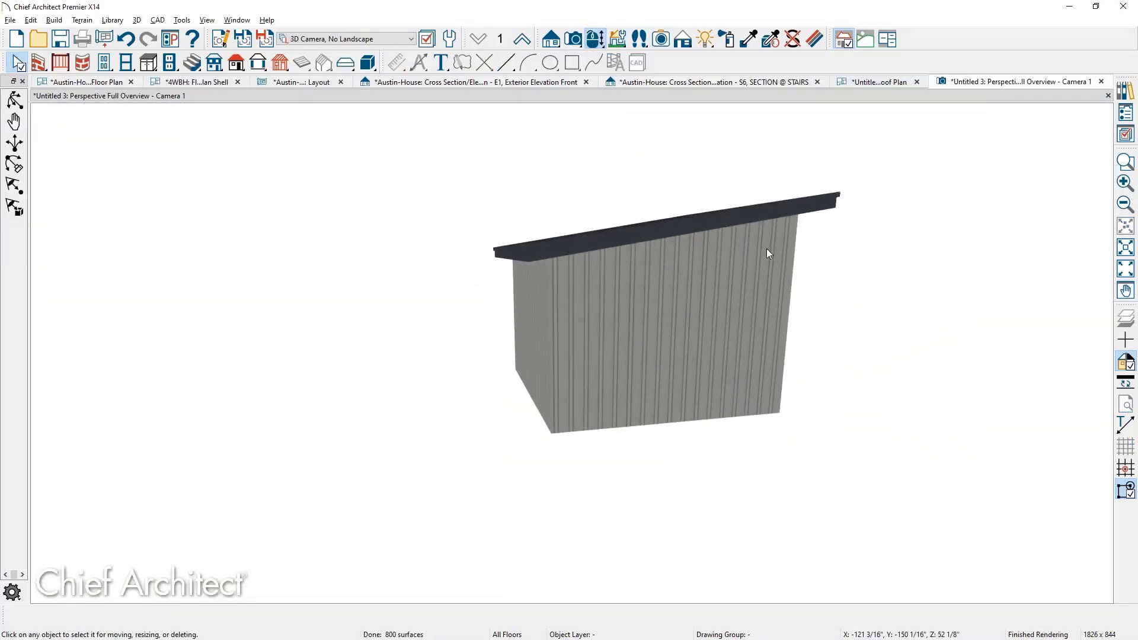
Review the shed room's ceiling height settings from the roof plan, leaving them as they are.
left_click(900, 83)
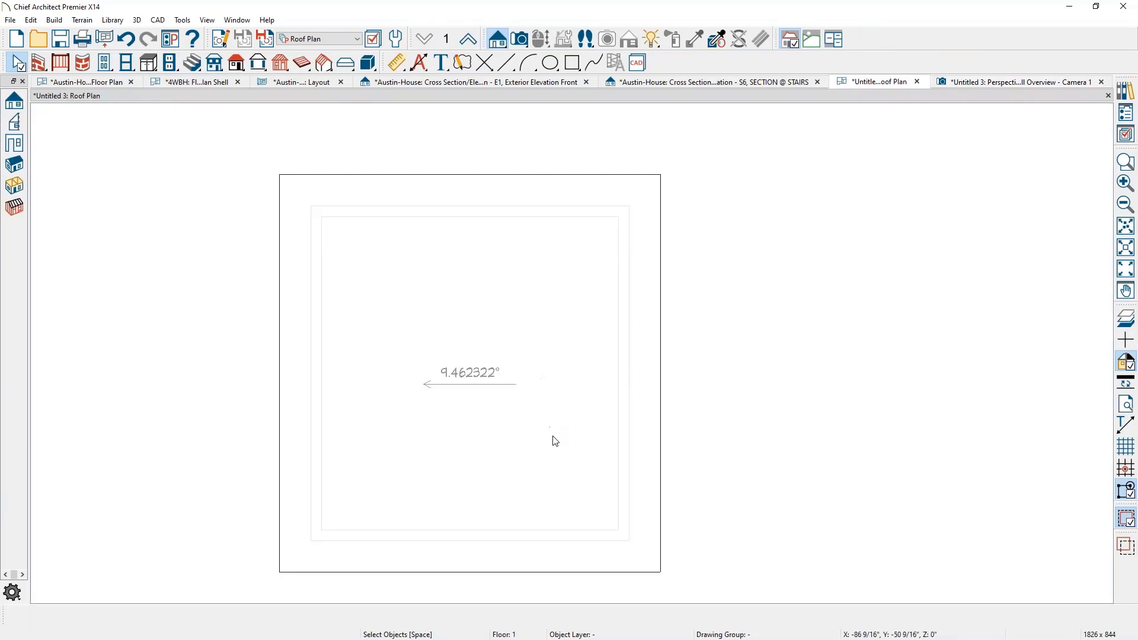
double_click(552, 440)
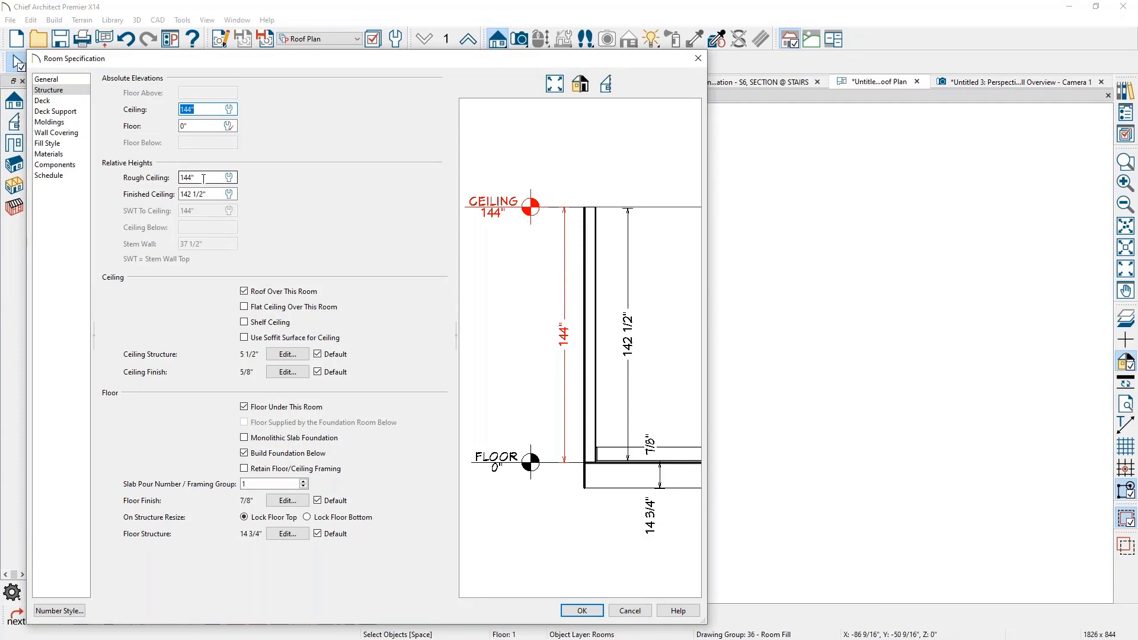
left_click(698, 59)
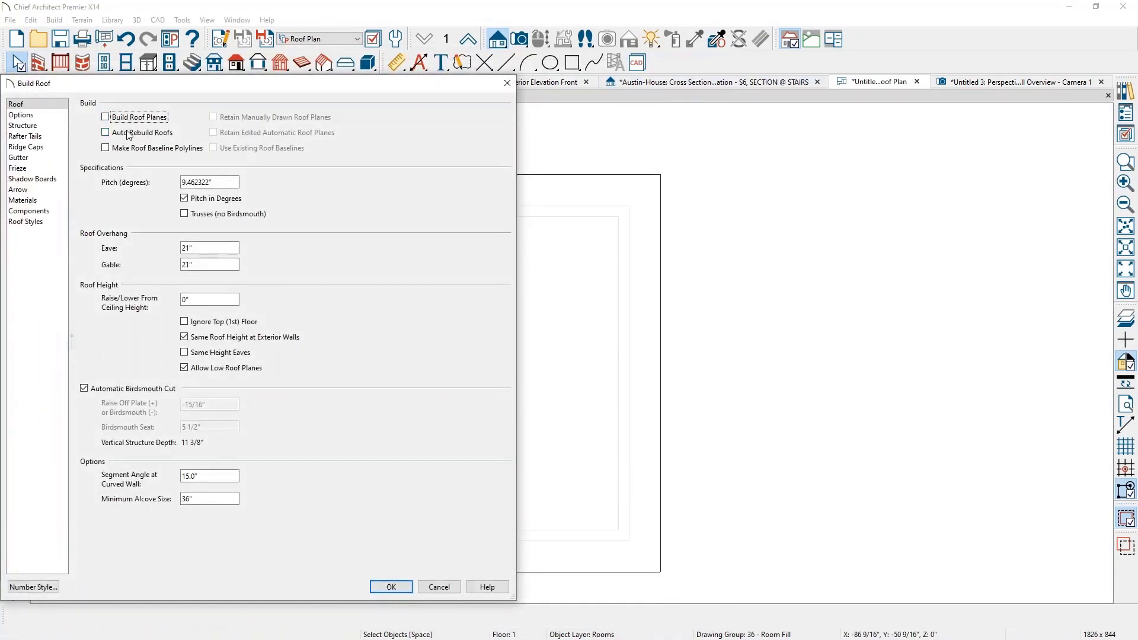
Rebuild the shed roof with Auto Rebuild Roofs on and a pitch of 2 in 12 instead of degrees.
left_click(127, 134)
double_click(199, 182)
type("2")
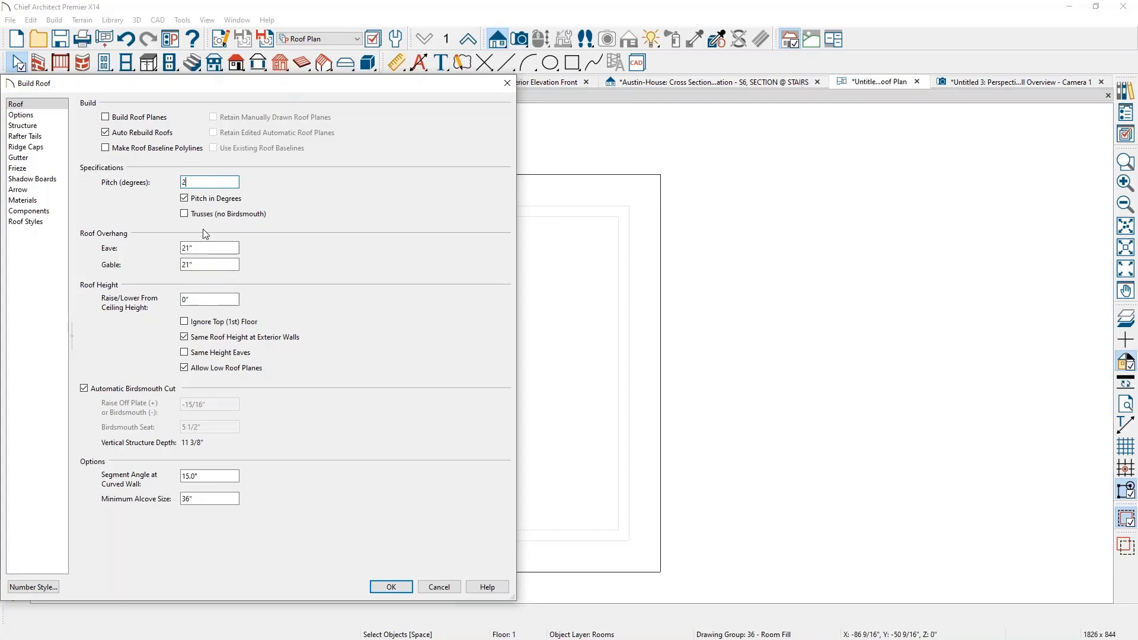
left_click(184, 198)
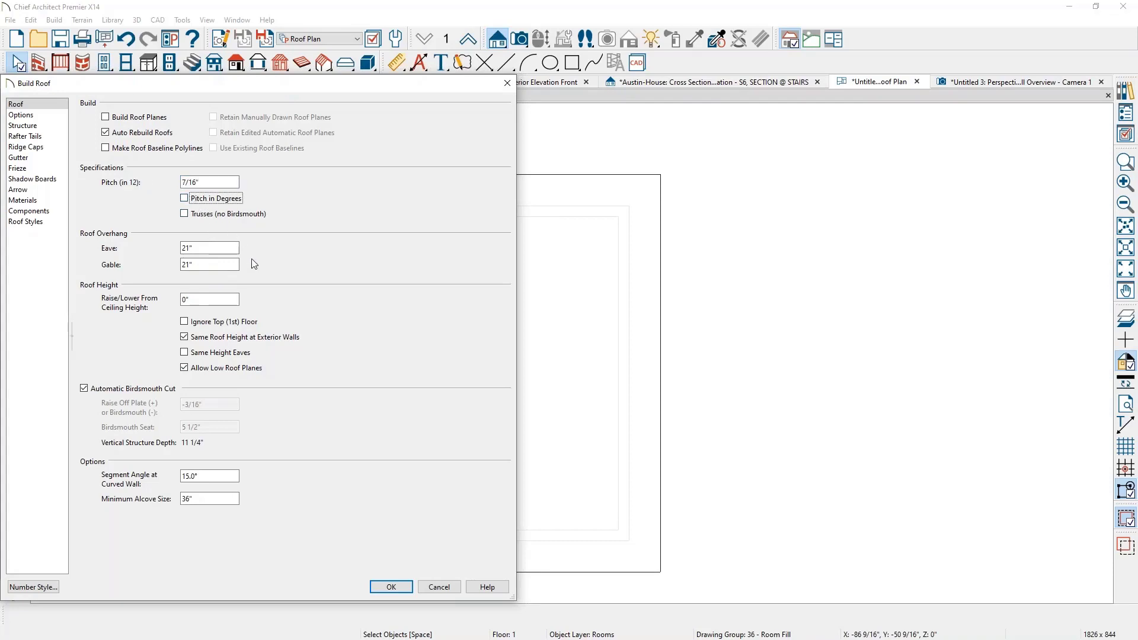
left_click(391, 587)
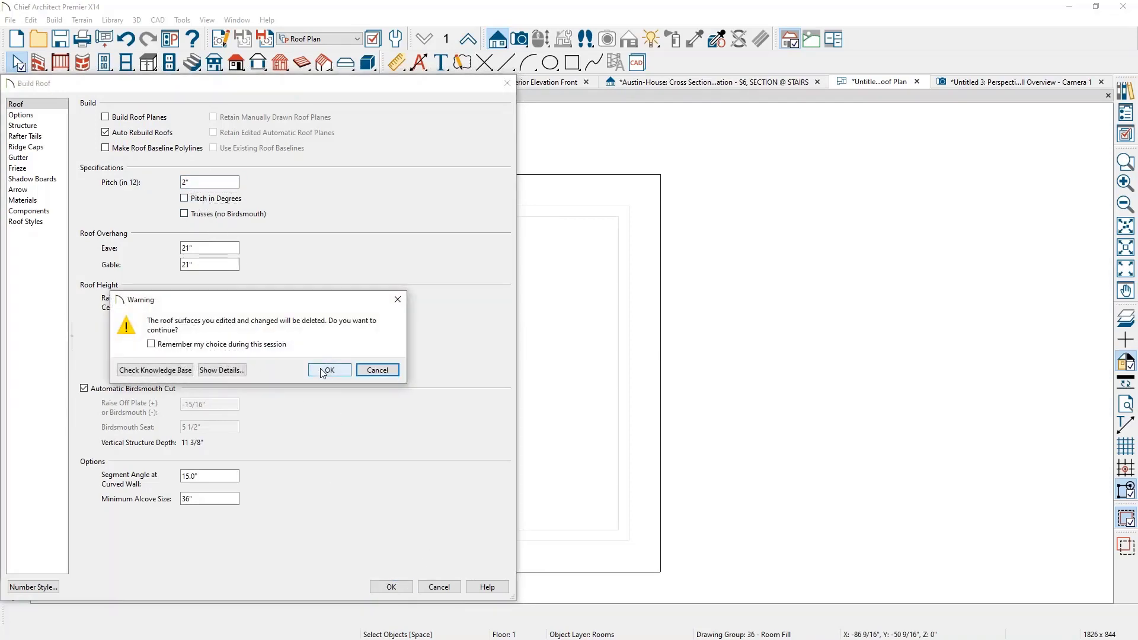
left_click(325, 369)
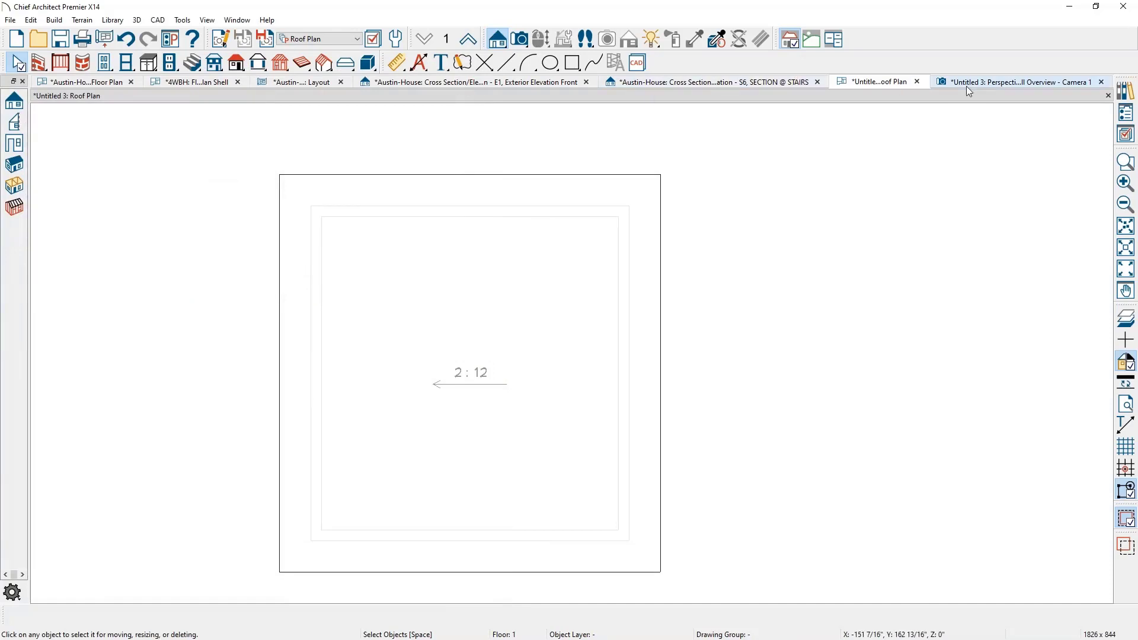
Create a cross section through the shed from the roof plan, looking along the wall so the roof slope shows.
left_click(979, 83)
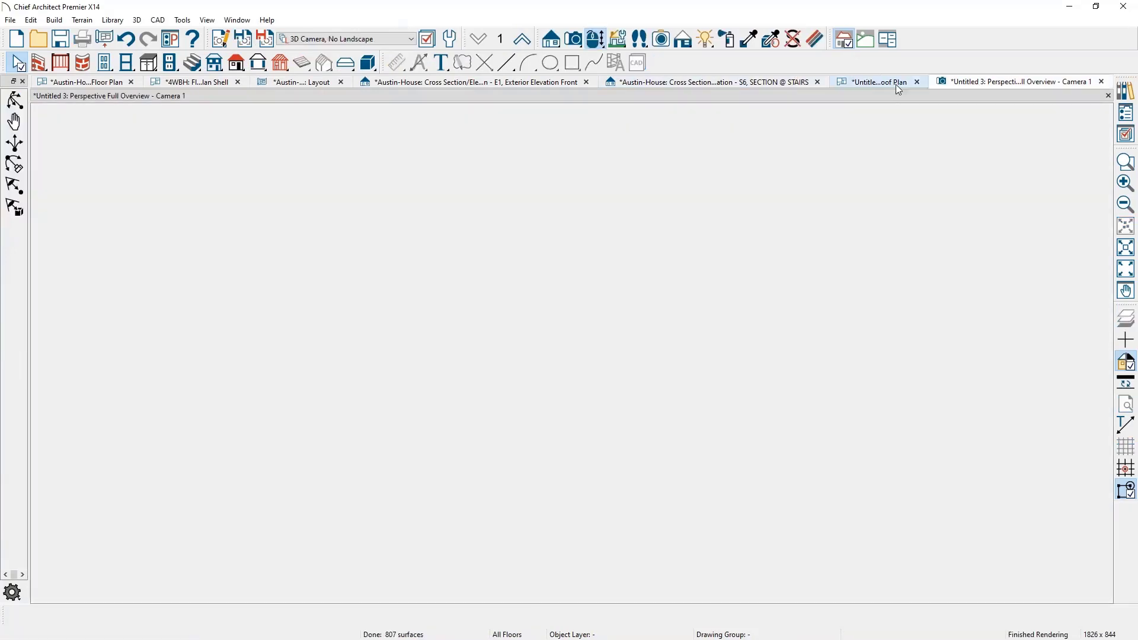
left_click(895, 83)
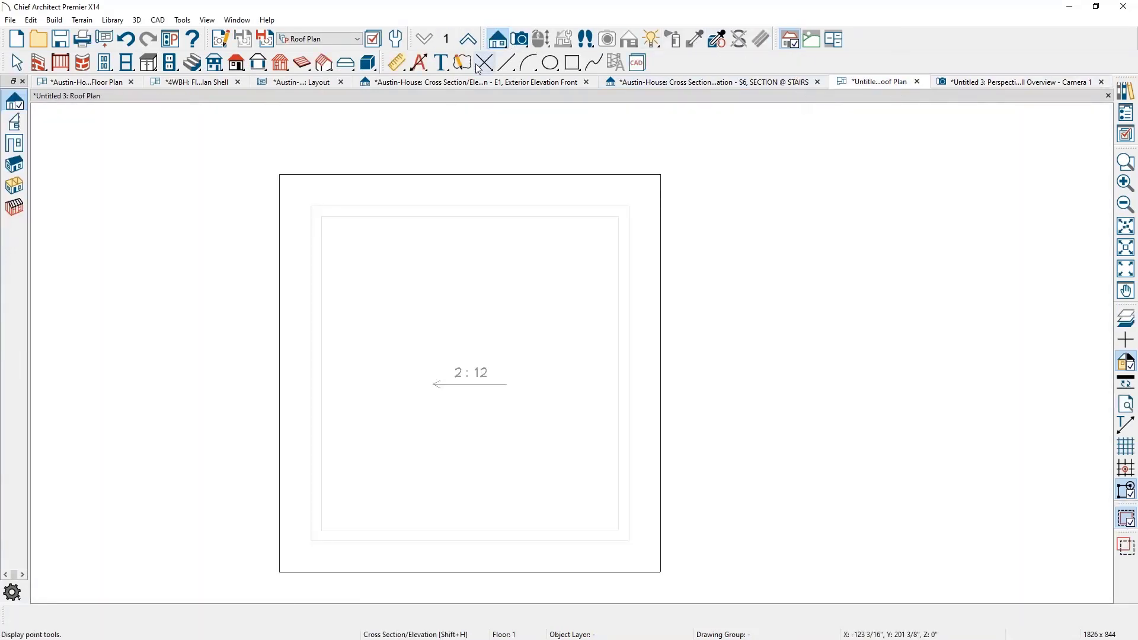
left_click(15, 121)
left_click_drag(470, 475, 459, 325)
scroll(459, 326, "down", 1)
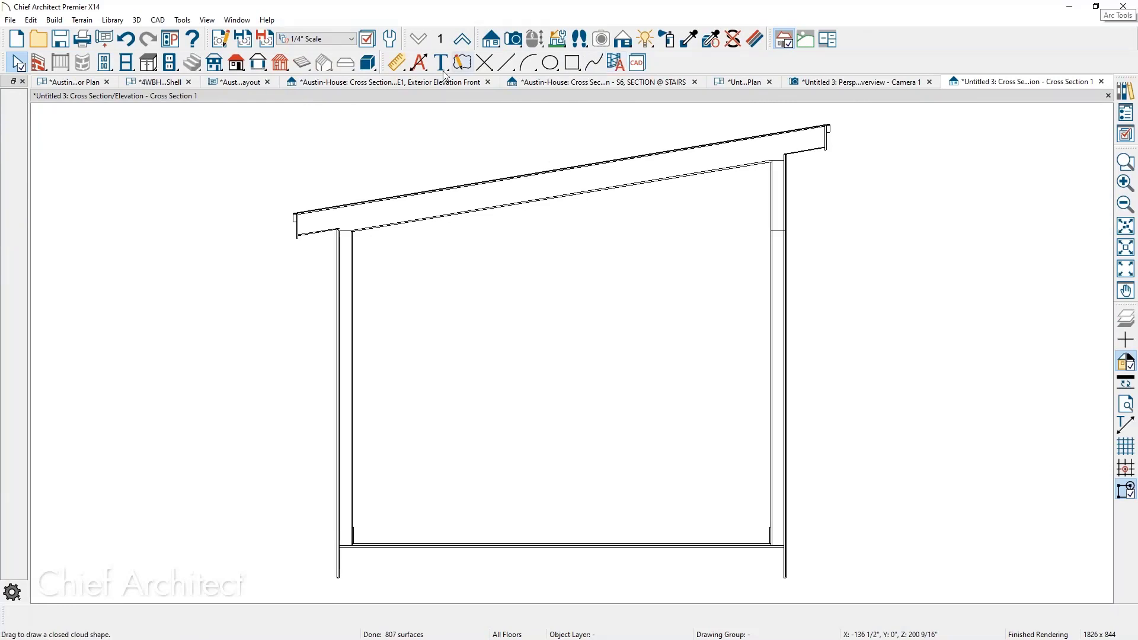
Add an automatic story pole to the shed's cross section.
left_click(419, 62)
left_click(14, 142)
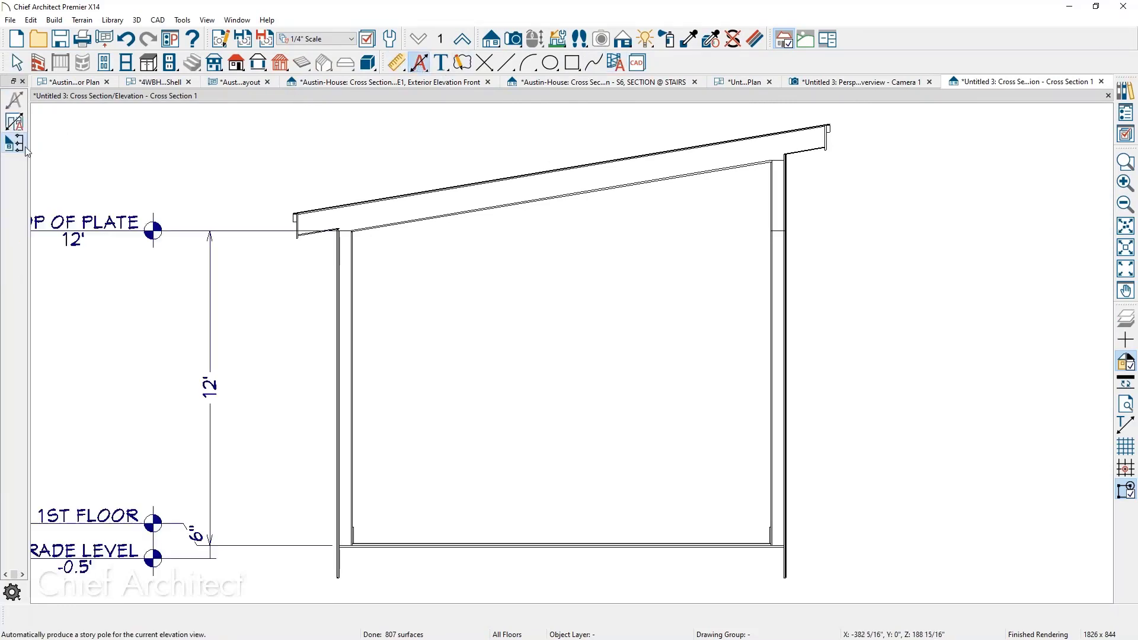
scroll(408, 373, "down", 1)
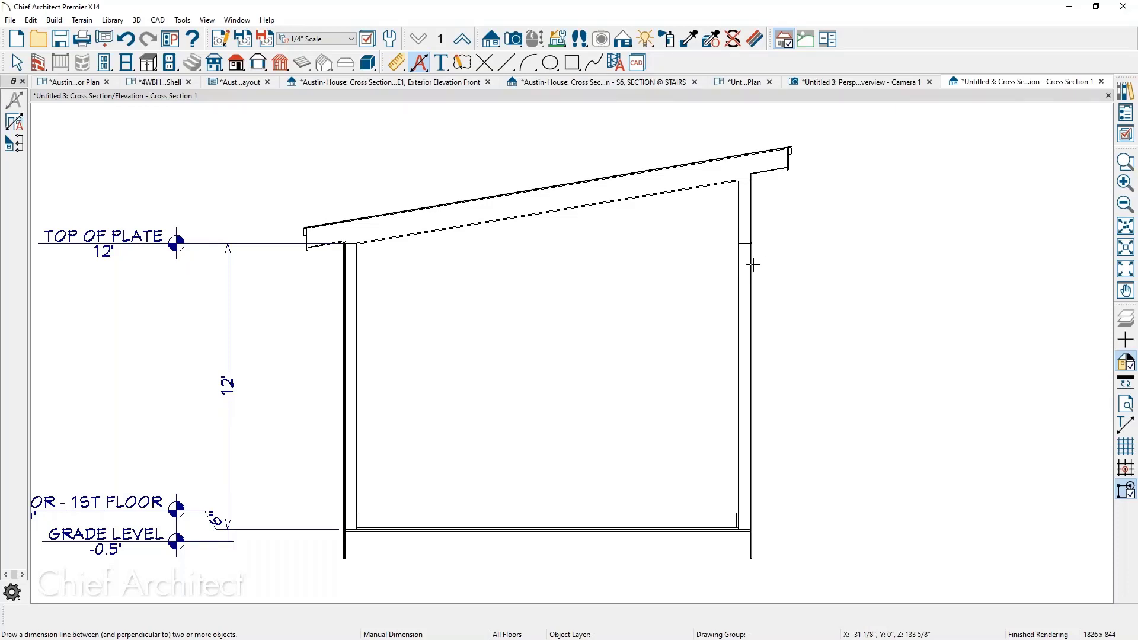
middle_click_drag(763, 283, 875, 277)
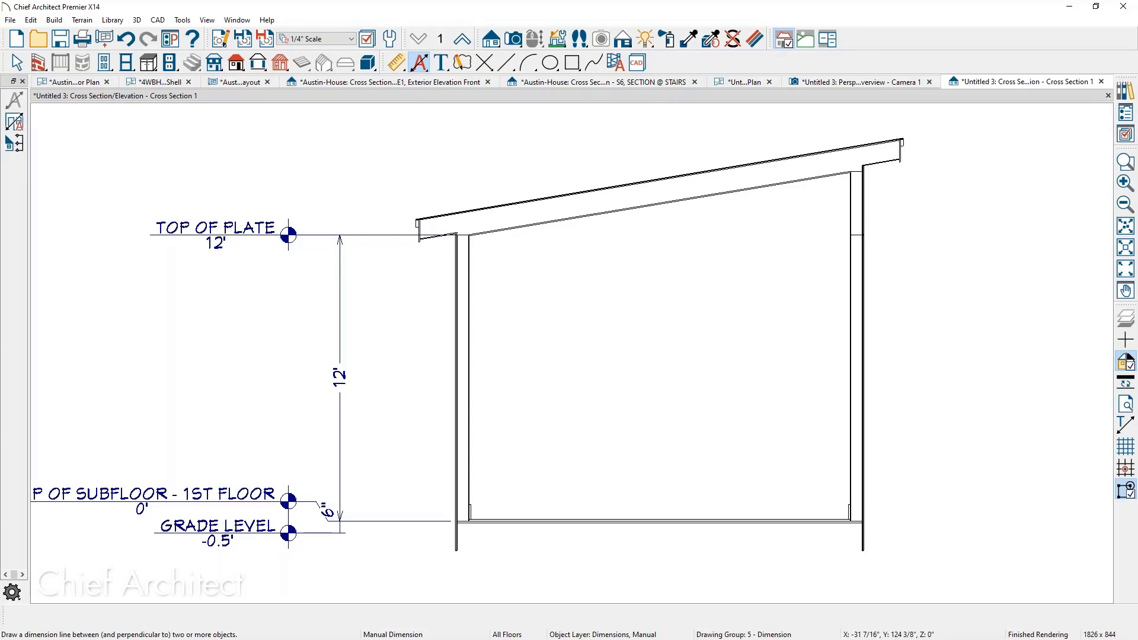
Turn off Auto Rebuild Roofs for the shed from the roof plan.
left_click(730, 82)
key("space")
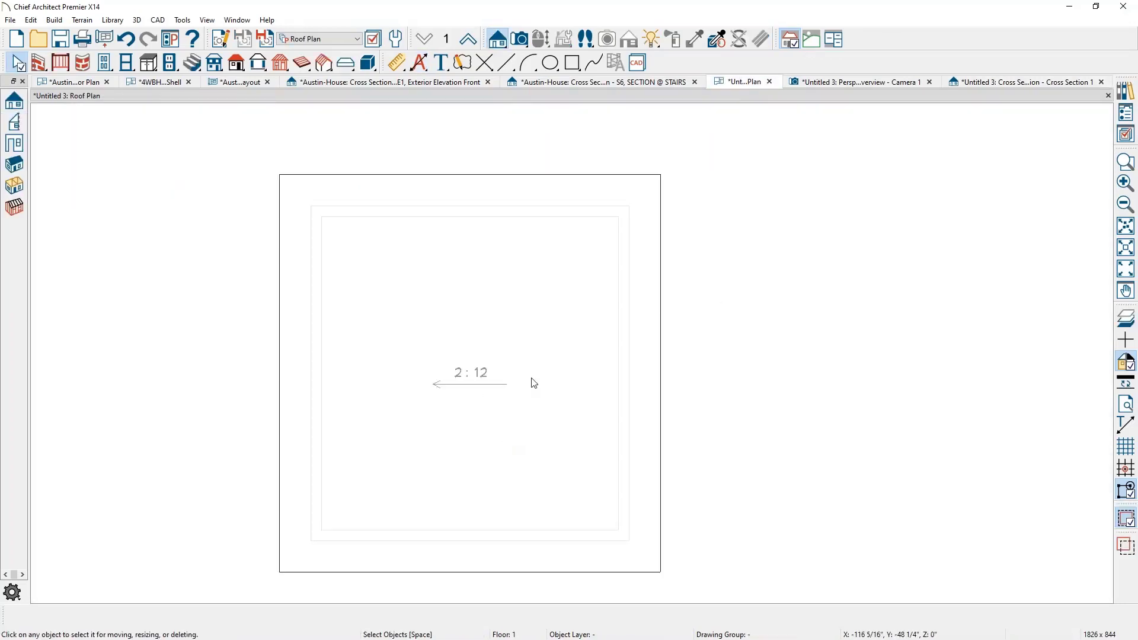
key("b")
left_click(142, 133)
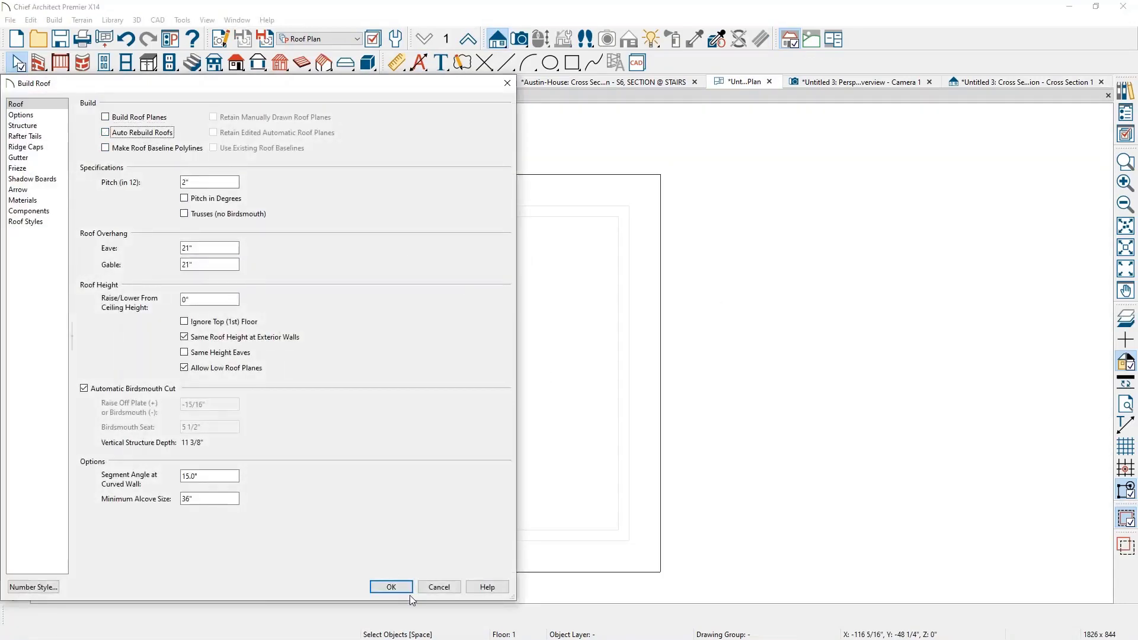
left_click(392, 587)
Set the shed room's rough ceiling height to 108 inches and check the plate height in the cross section.
left_click(582, 474)
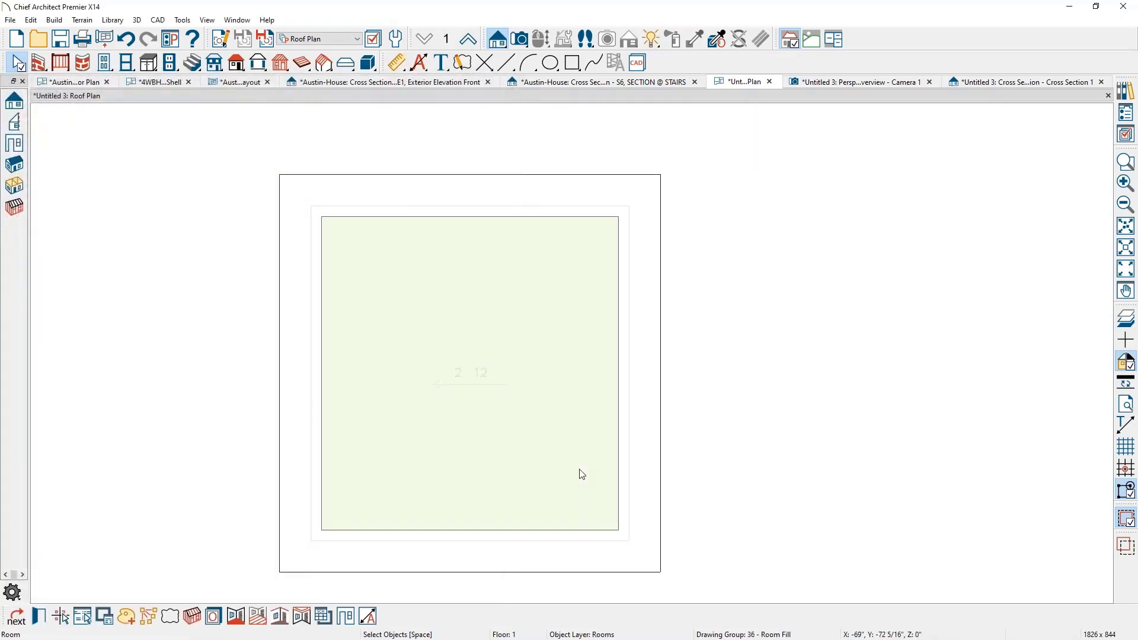
double_click(587, 442)
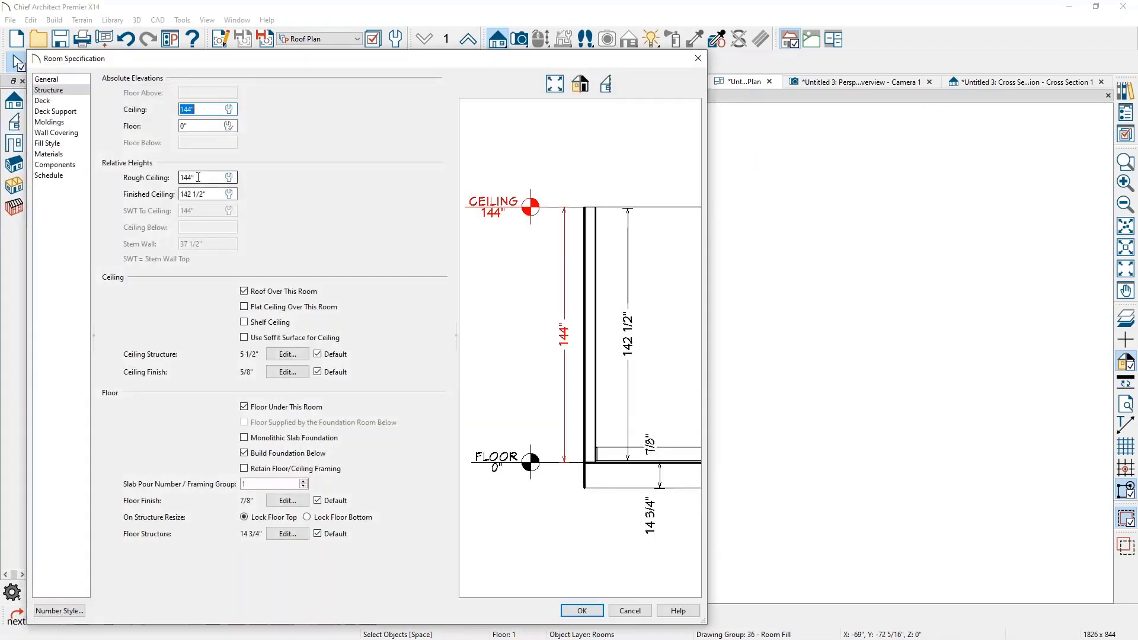
type("10")
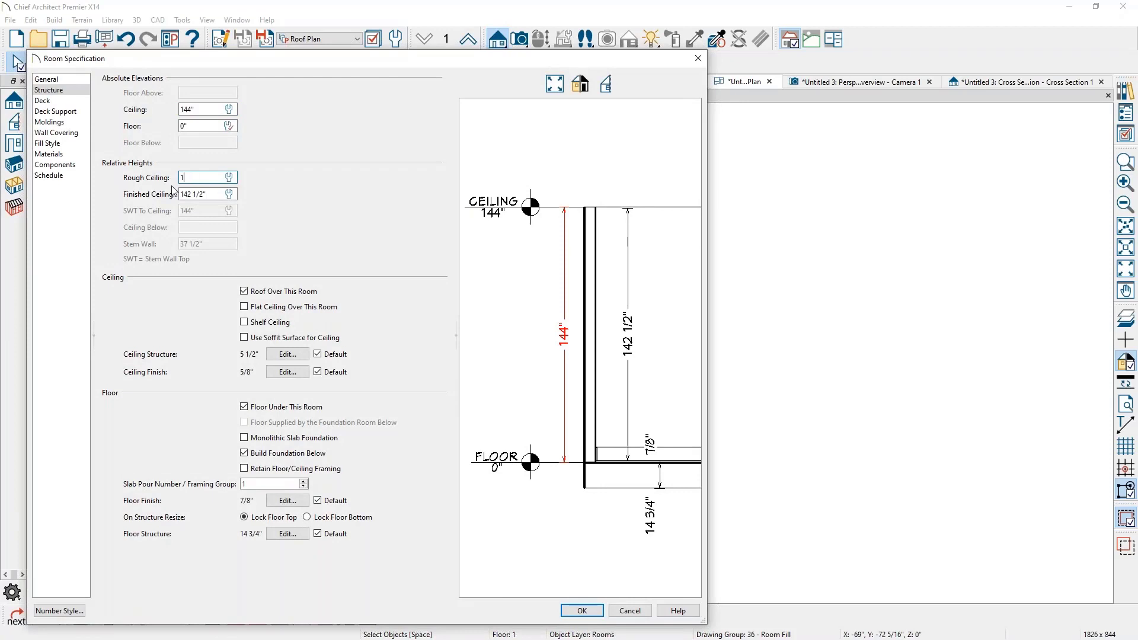
type("8")
left_click(590, 610)
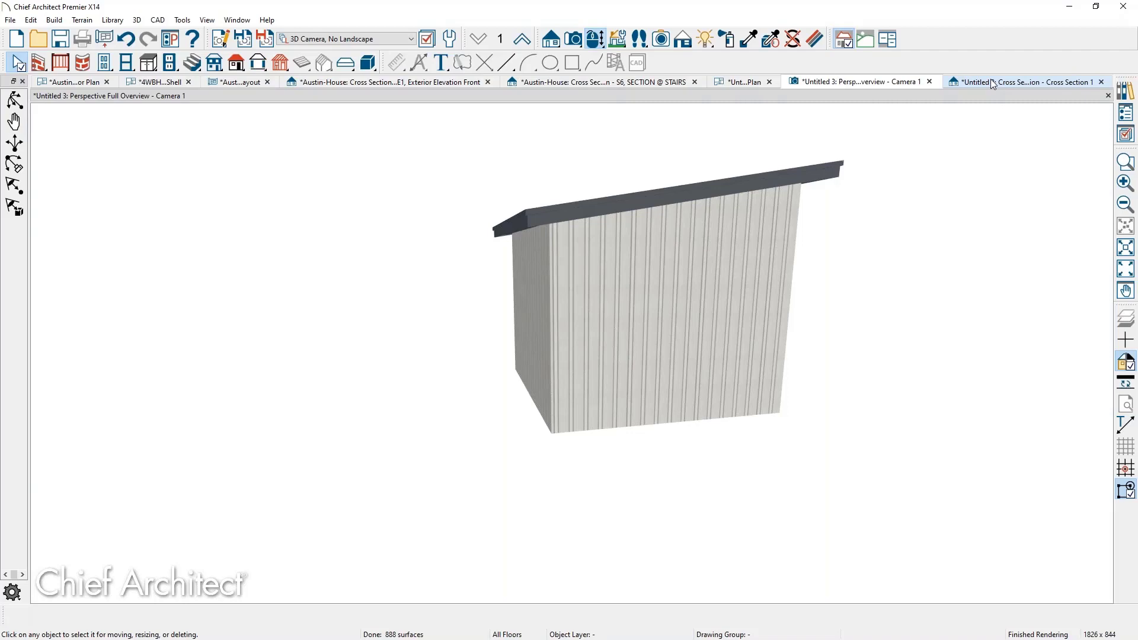
left_click(990, 82)
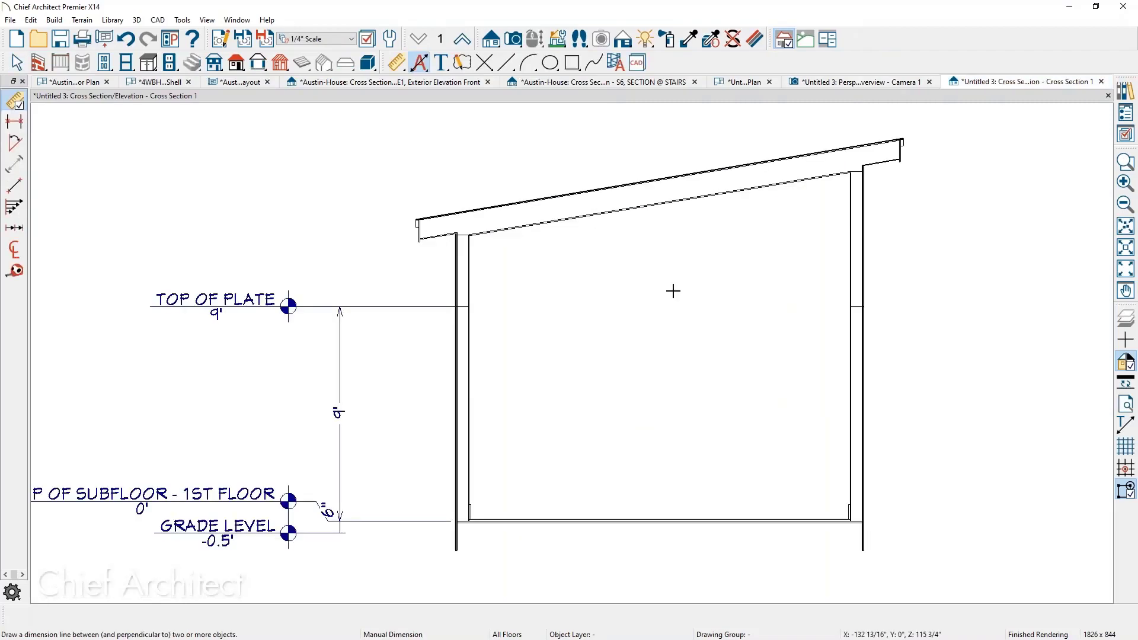
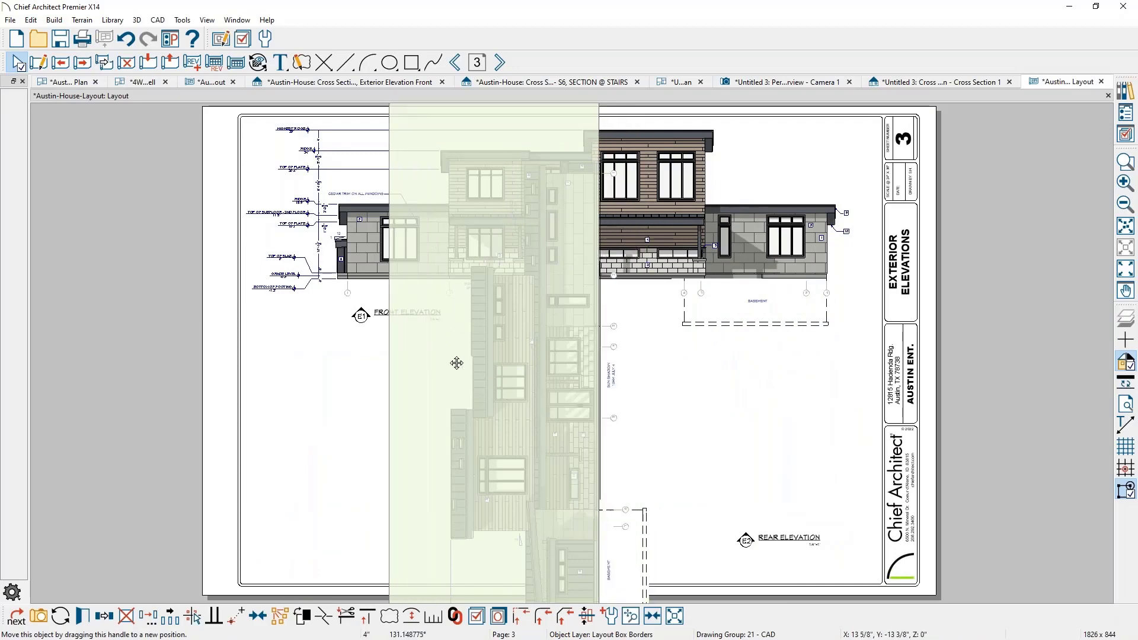
Move the rotated elevation view nearer the title block on the Exterior Elevations layout page.
scroll(629, 230, "down", 1)
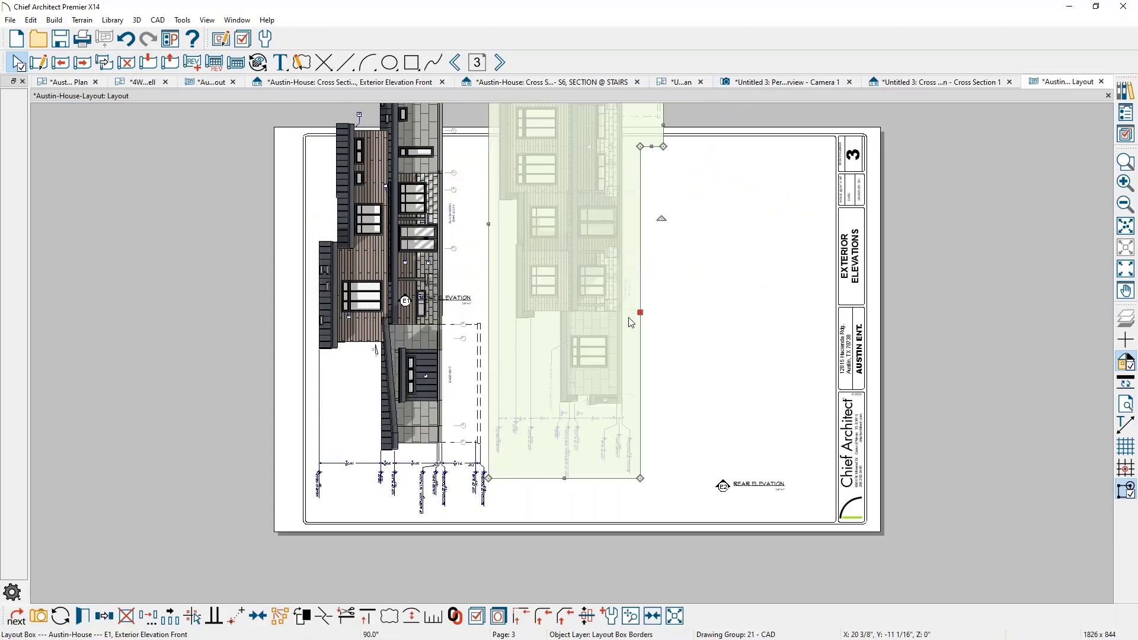
scroll(617, 255, "down", 2)
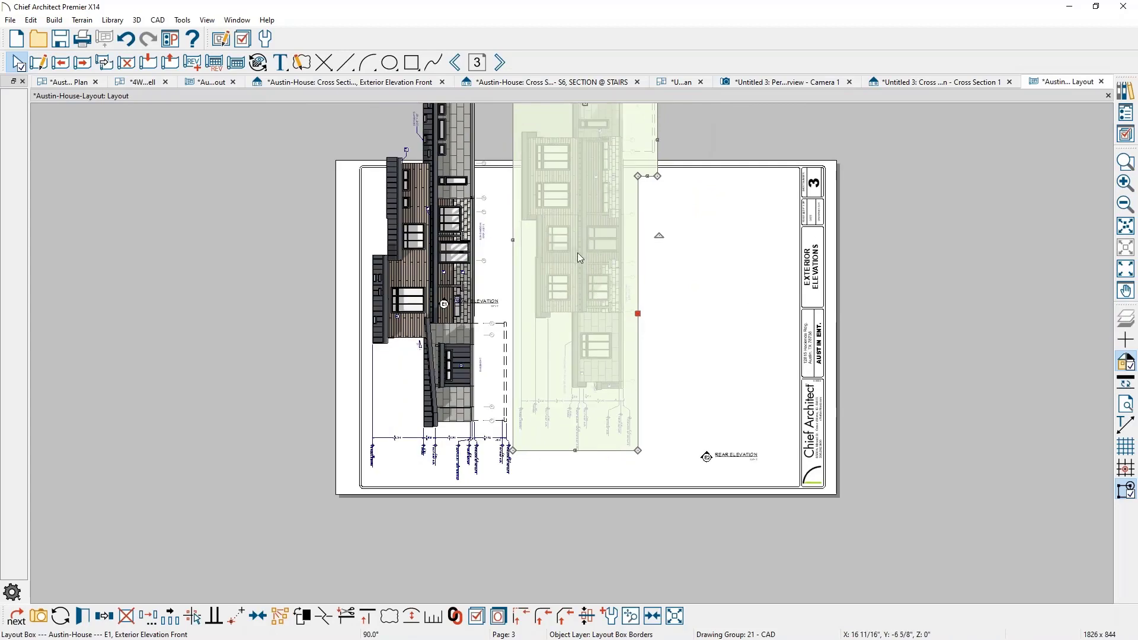
scroll(585, 214, "down", 1)
left_click_drag(584, 113, 647, 148)
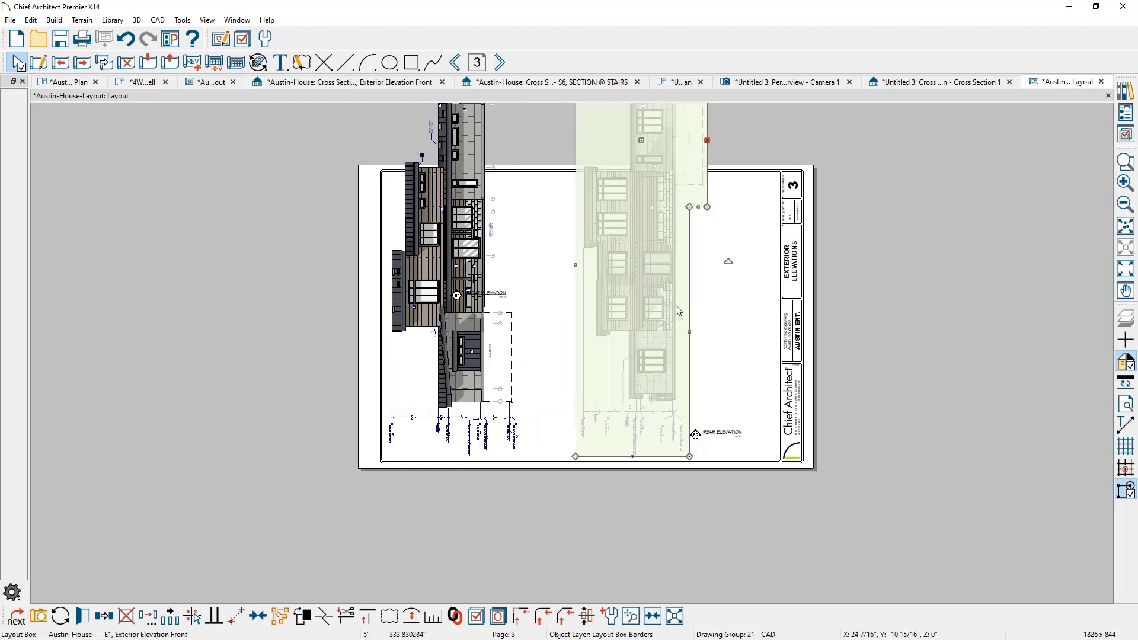
key("Escape")
Examine the level markers and dimension text of the rotated elevation beside the rear elevation title.
scroll(684, 321, "up", 1)
scroll(684, 320, "up", 1)
scroll(686, 525, "up", 4)
middle_click_drag(687, 525, 711, 386)
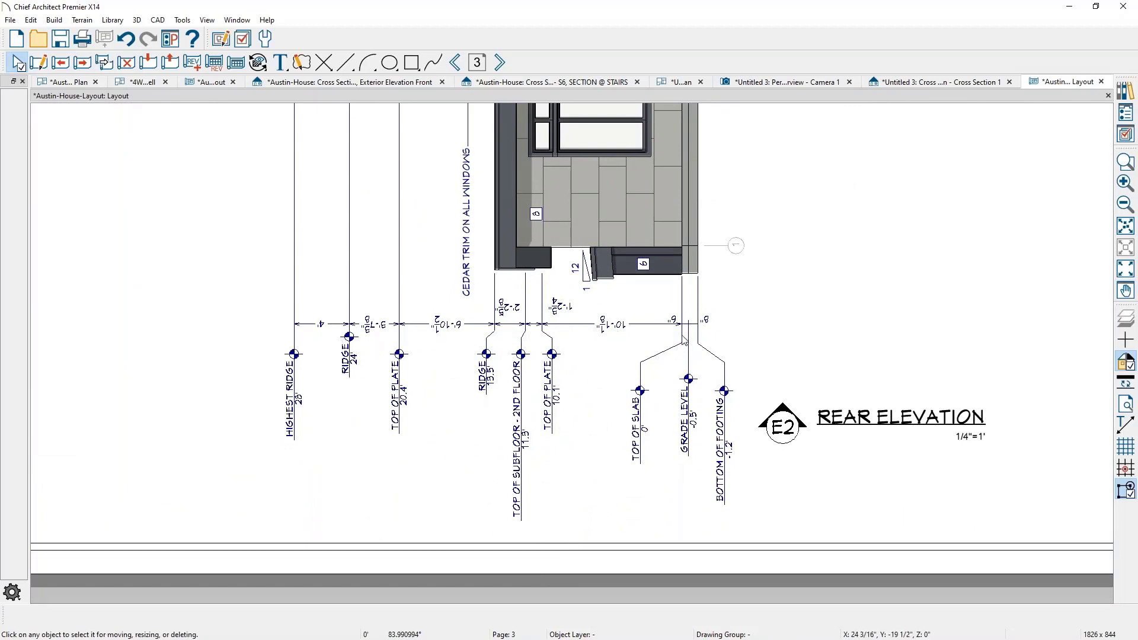
scroll(684, 341, "down", 5)
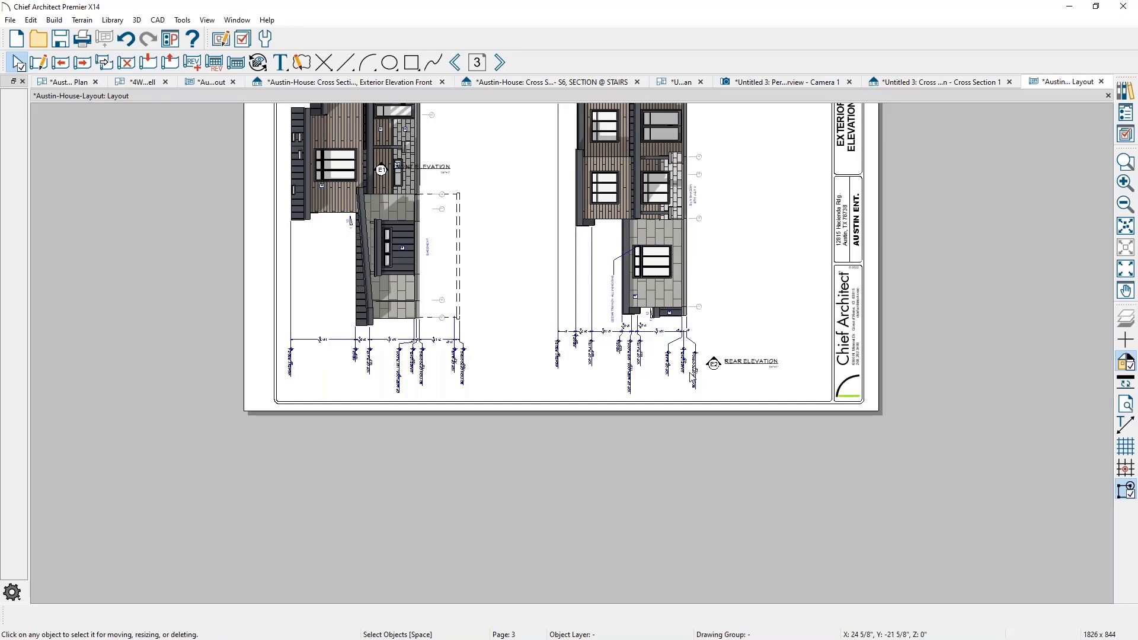
scroll(808, 338, "down", 1)
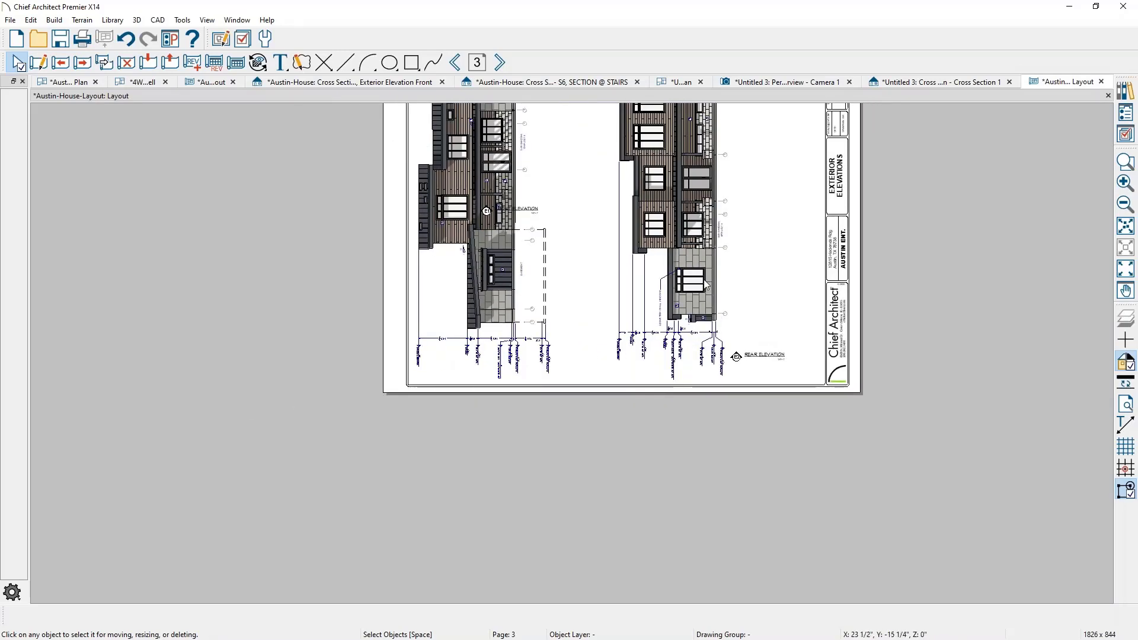
scroll(781, 351, "up", 3)
middle_click_drag(784, 349, 786, 394)
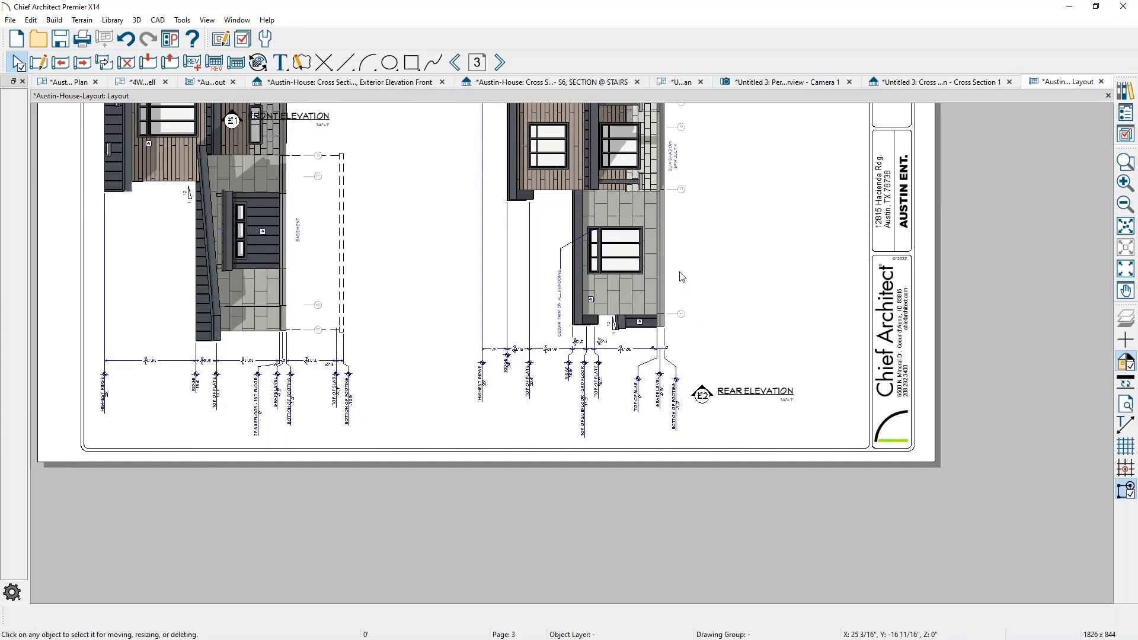
Rotate the E2 callout and its REAR ELEVATION title together by 90° to match the rotated elevation.
left_click(653, 250)
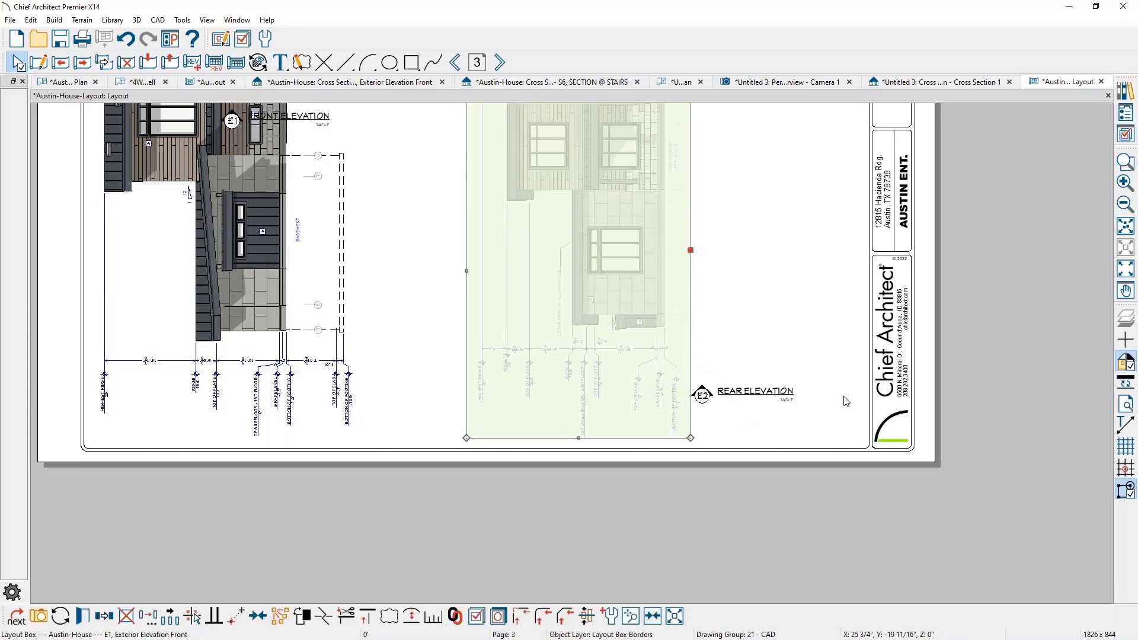
left_click_drag(832, 346, 690, 428)
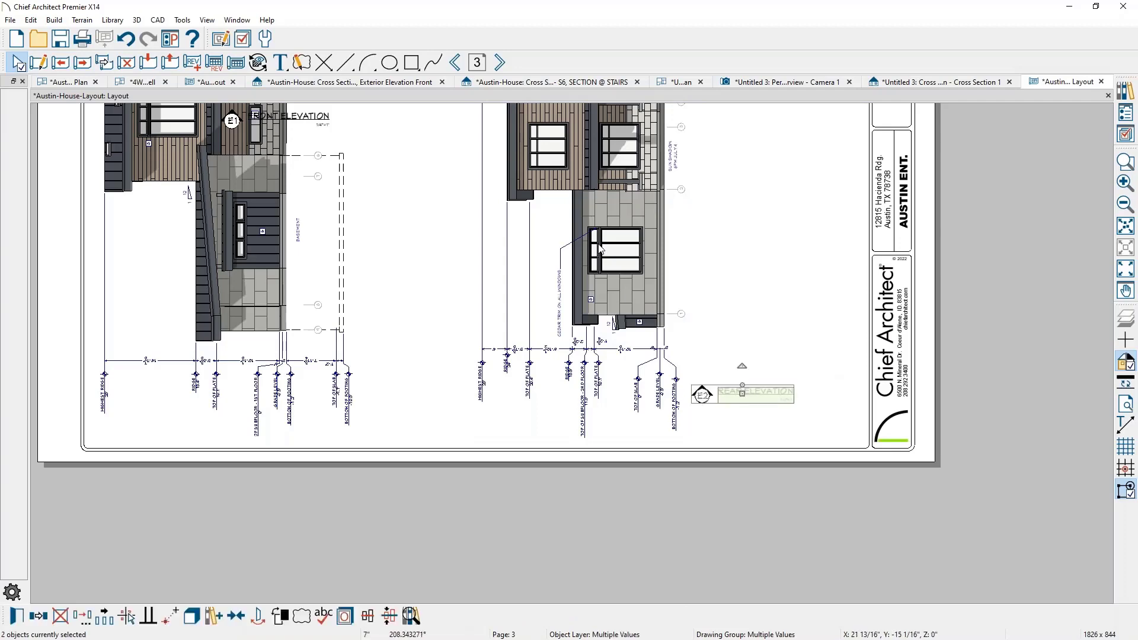
left_click(599, 251)
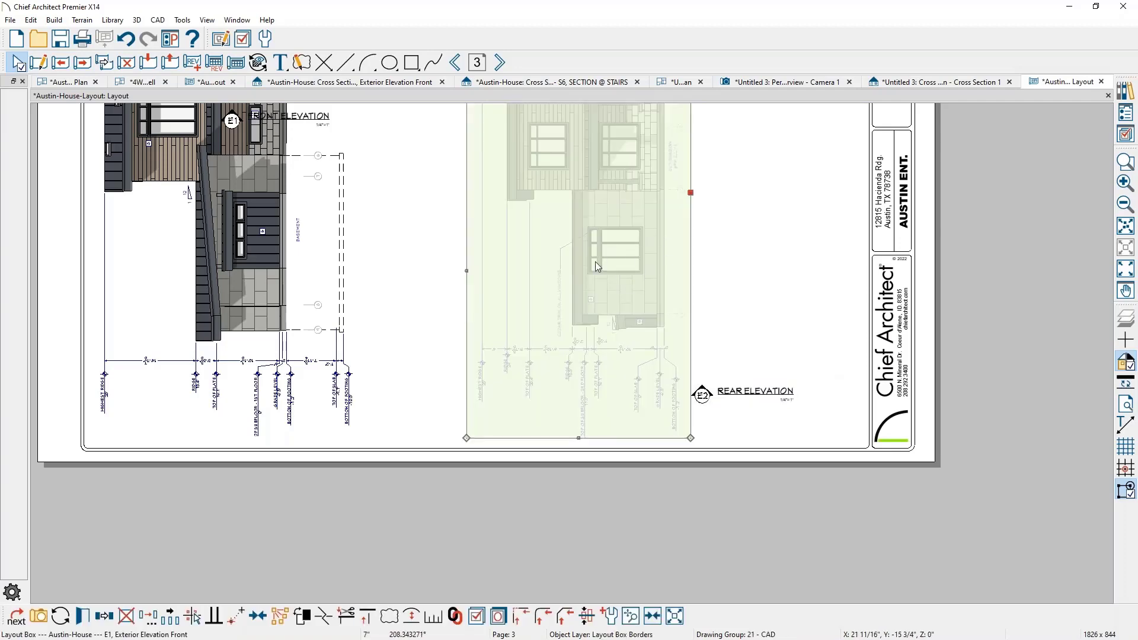
left_click(814, 372)
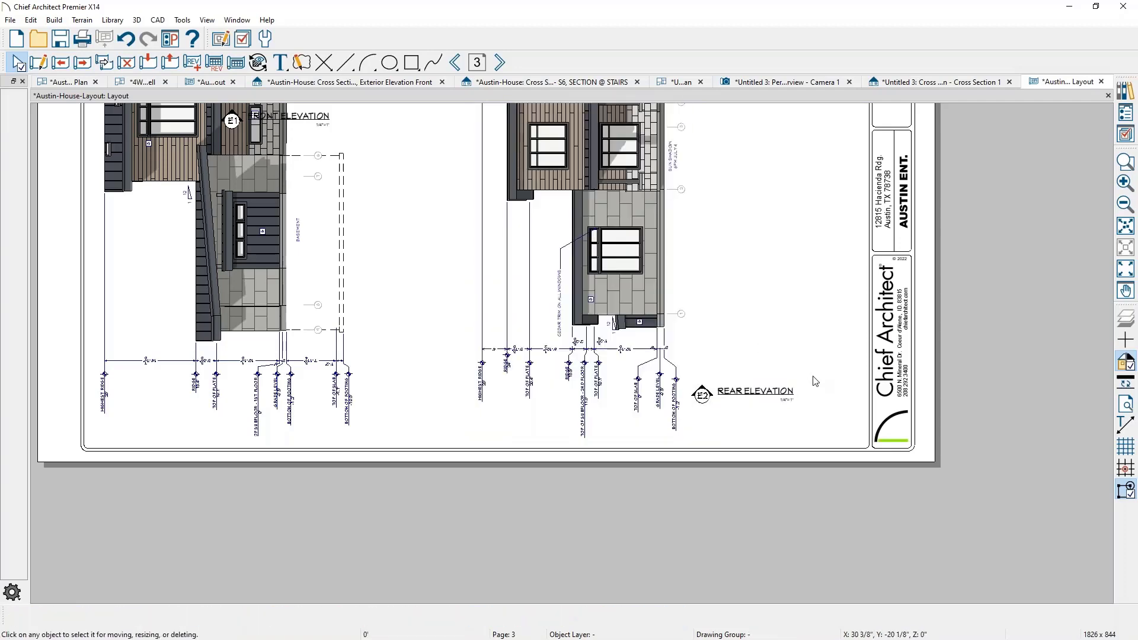
left_click_drag(819, 359, 683, 441)
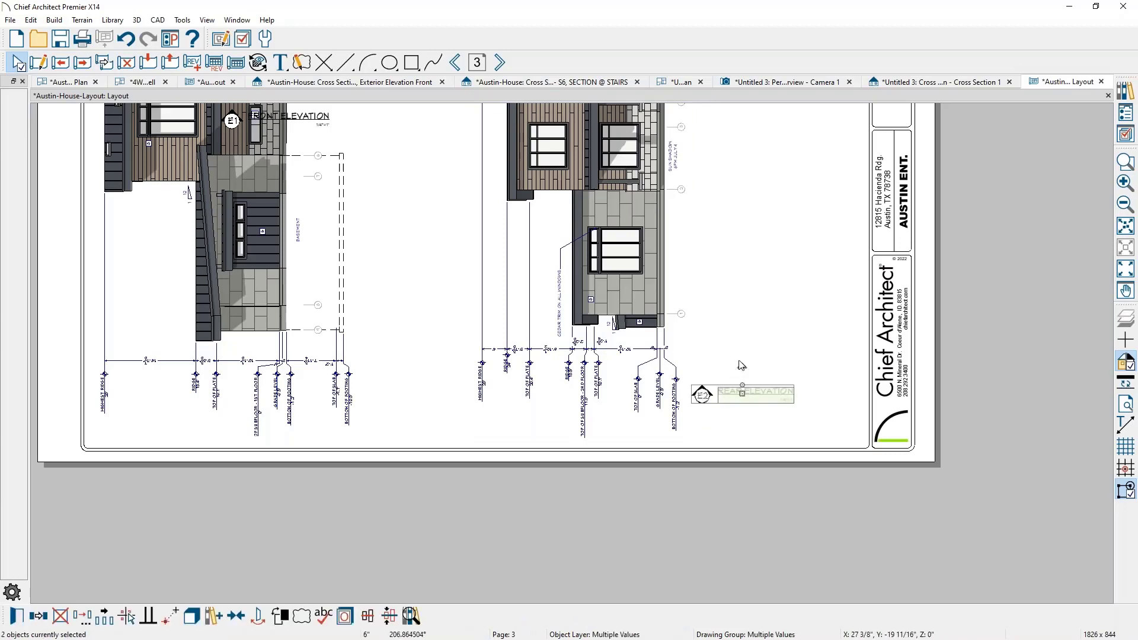
left_click_drag(742, 386, 791, 445)
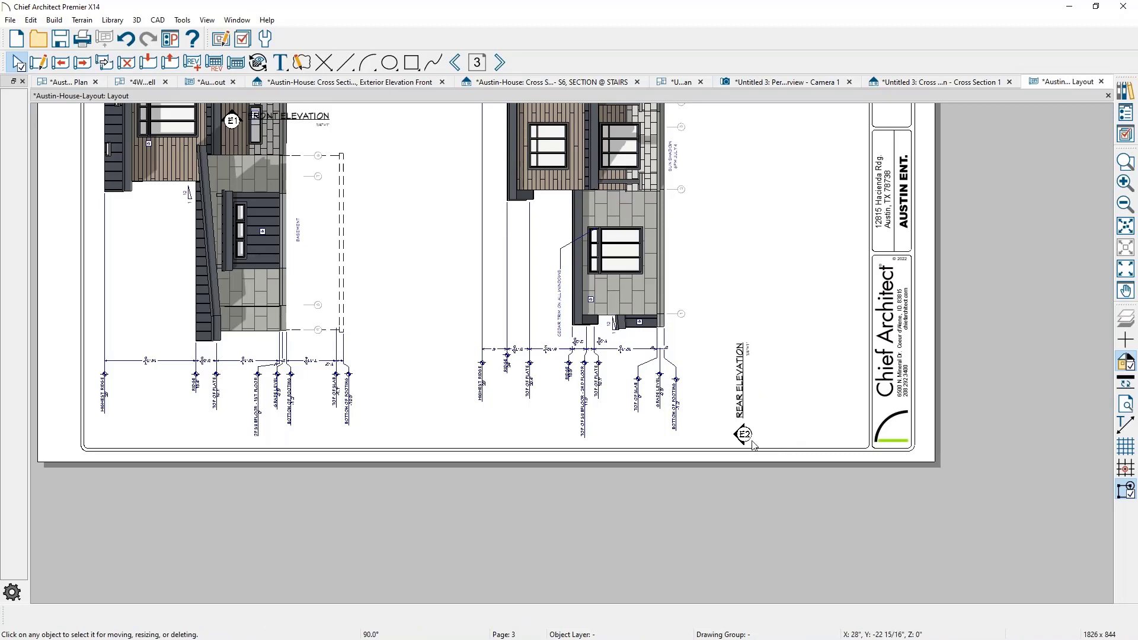
Display the Layout Box Labels layer and select the rotated elevation's layout box to show its label.
left_click(631, 255)
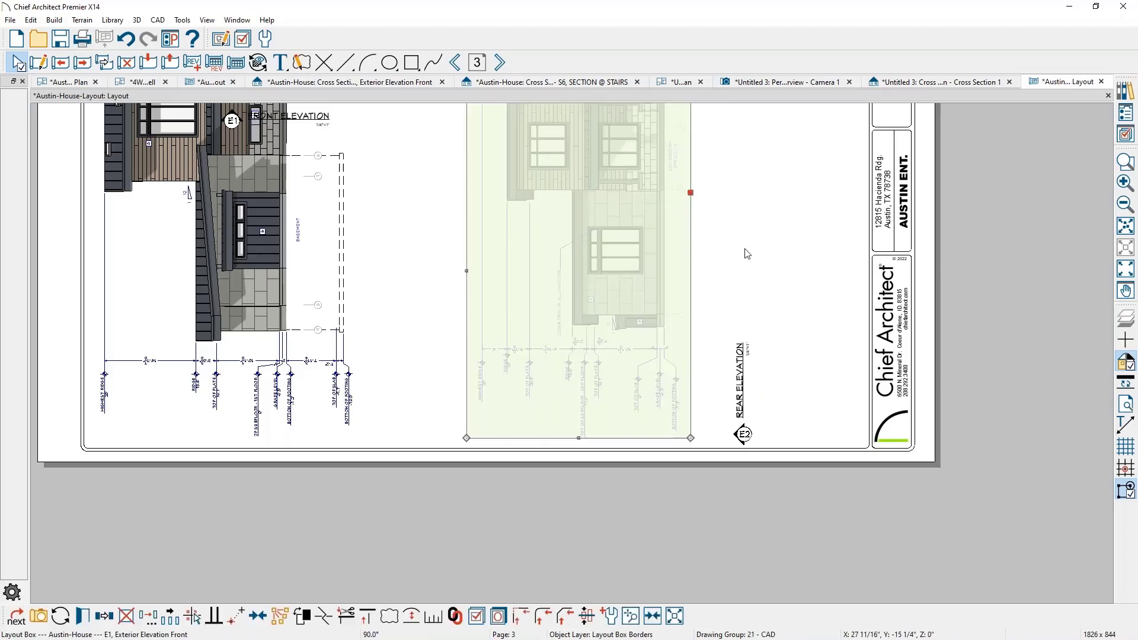
left_click(1125, 134)
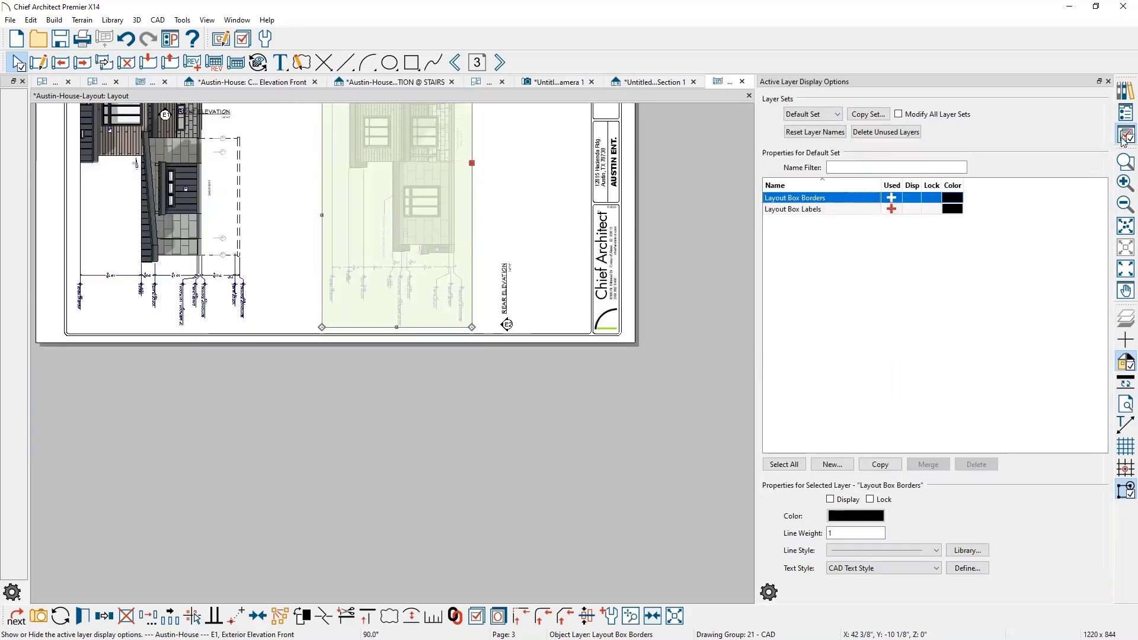
left_click(907, 210)
middle_click_drag(575, 281, 588, 489)
key("Escape")
scroll(474, 281, "up", 4)
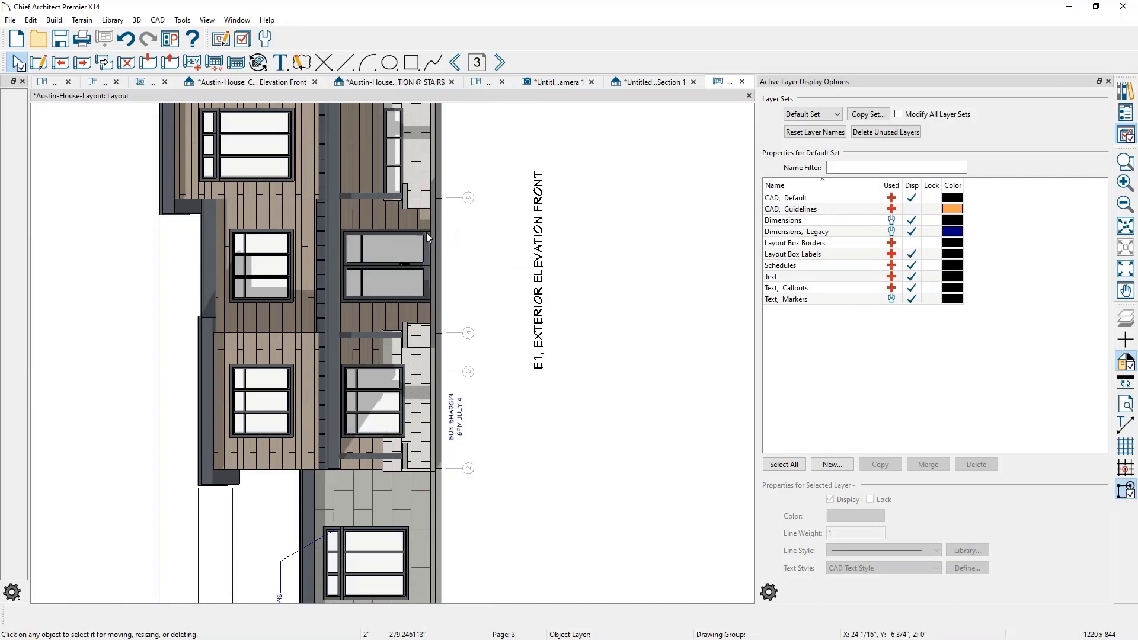
left_click(536, 279)
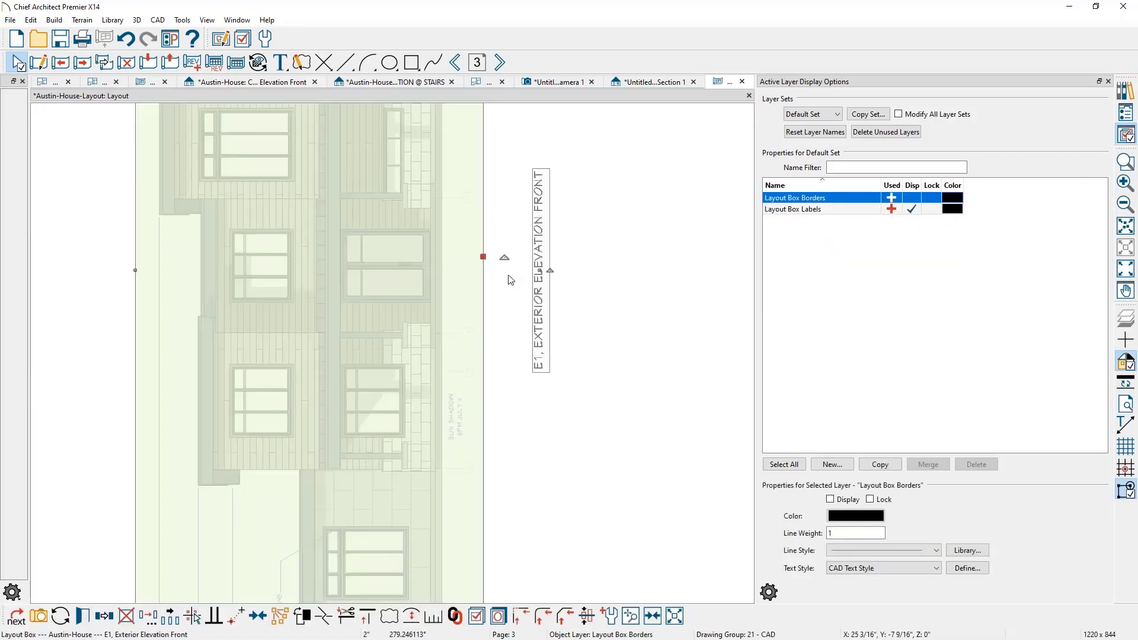
Rotate the exterior front elevation's layout box and its label clockwise by about 33° on layout page 3.
left_click_drag(504, 257, 574, 414)
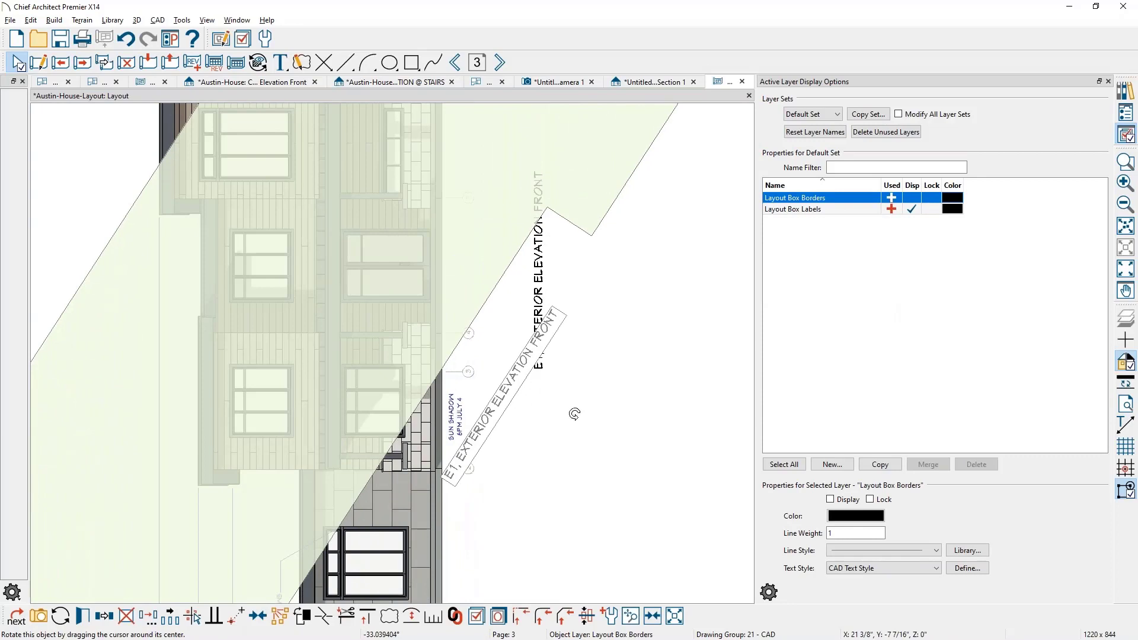
left_click(615, 455)
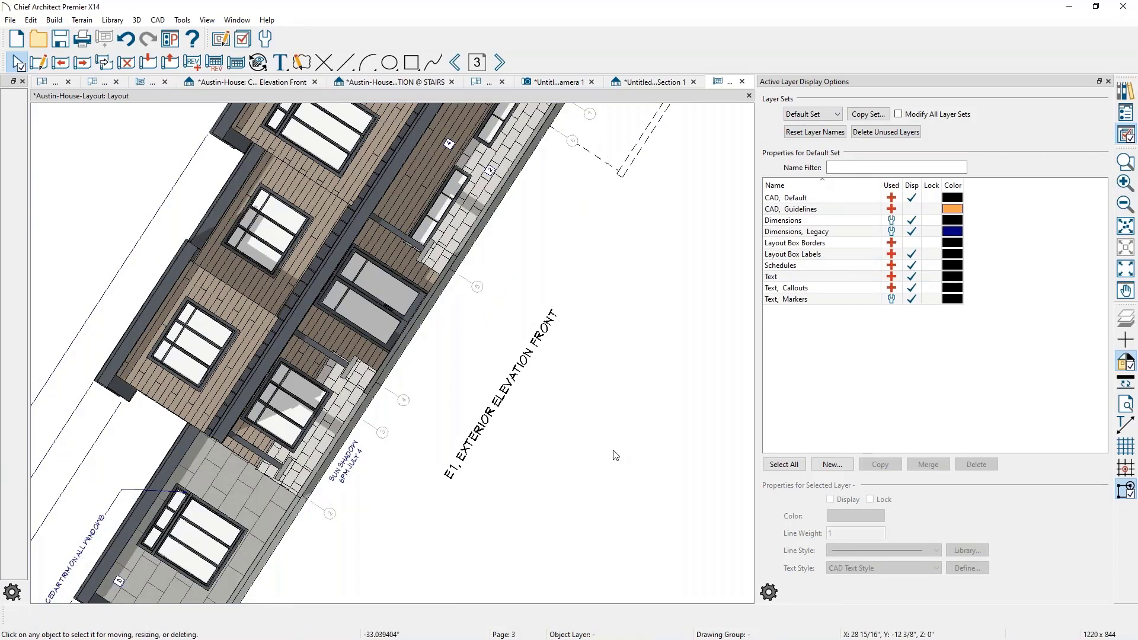
scroll(568, 256, "down", 1)
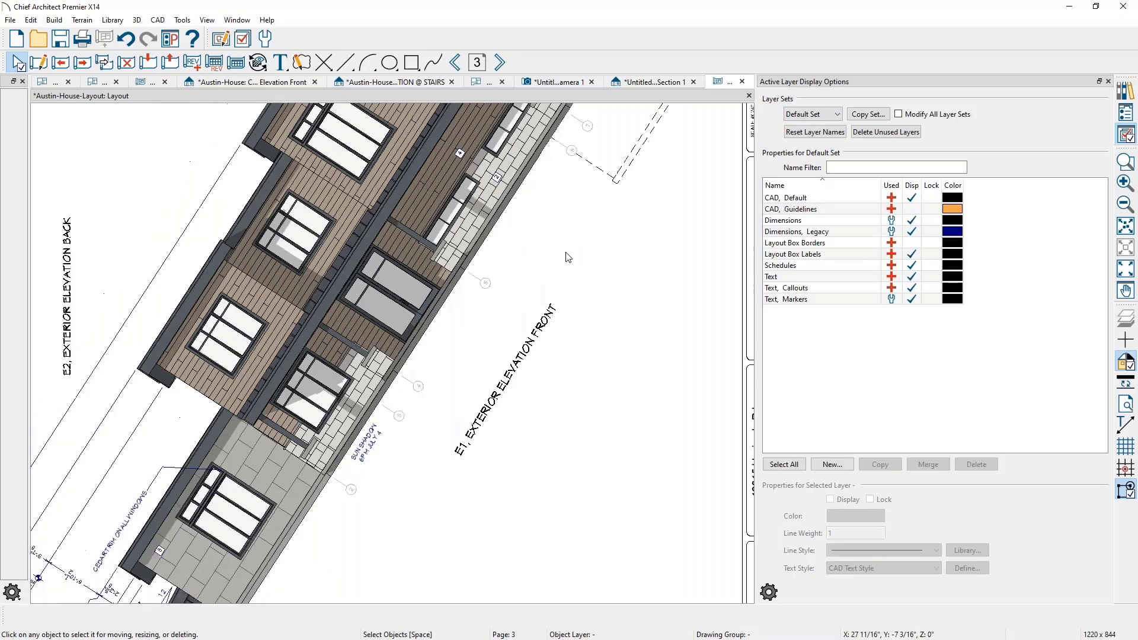
scroll(567, 256, "down", 1)
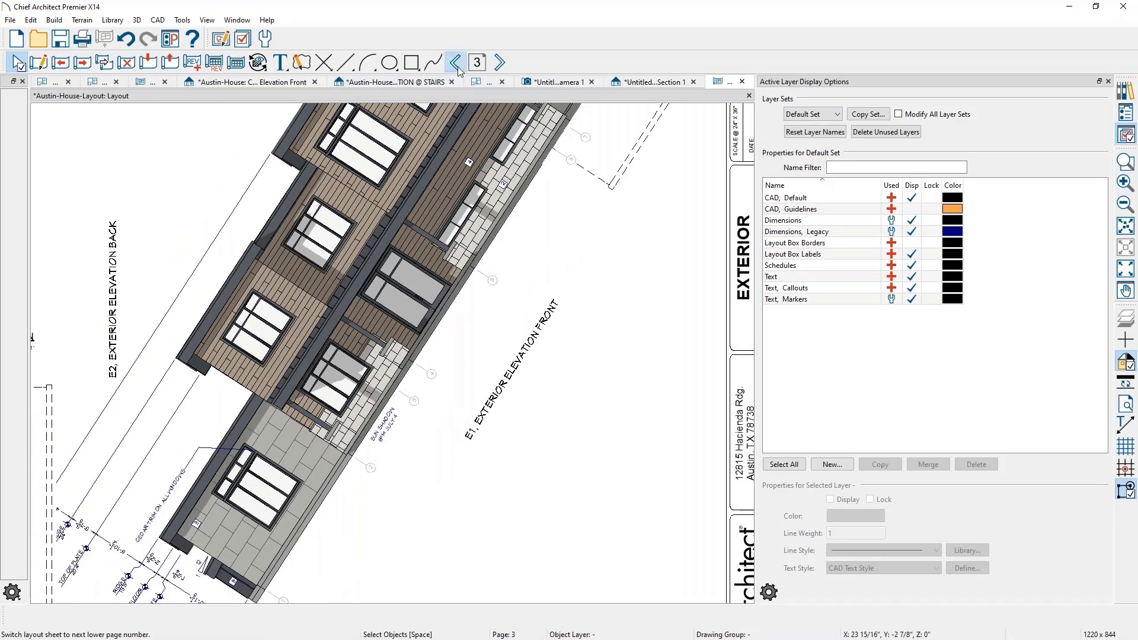
Browse the neighbouring layout pages and go to page 5 with the 1st floor plan.
left_click(457, 64)
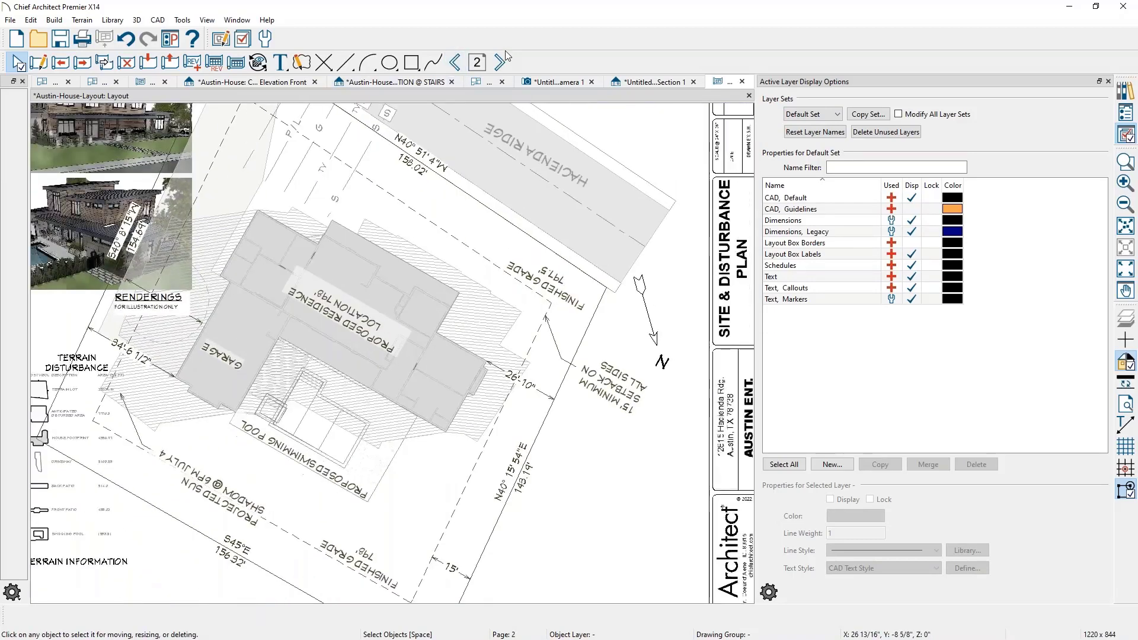
left_click(501, 62)
left_click(501, 62)
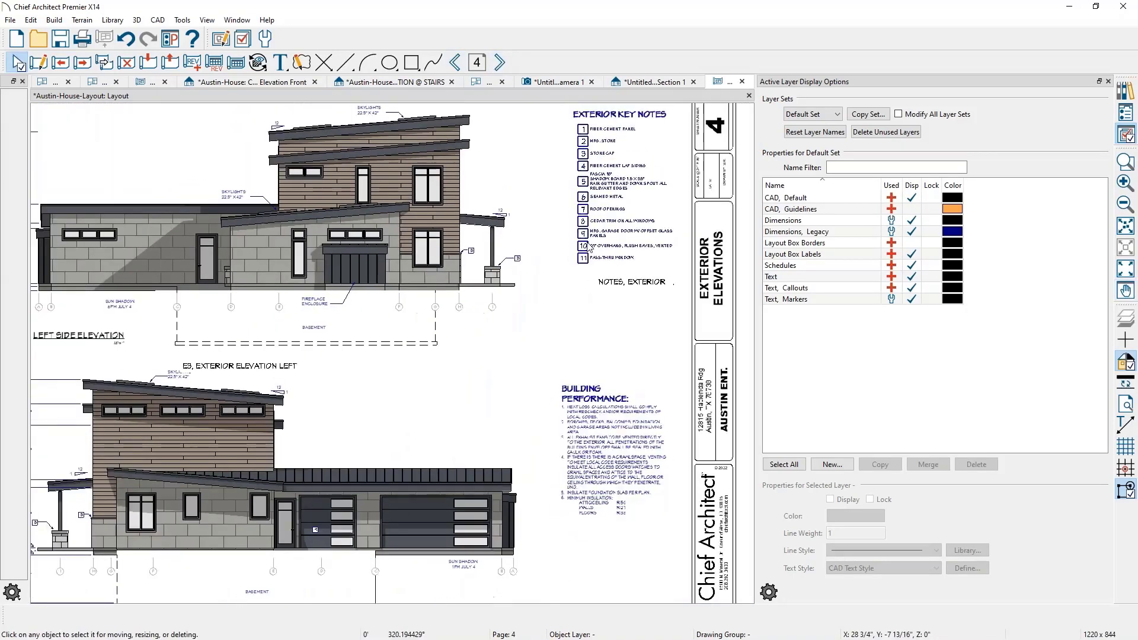
left_click(501, 62)
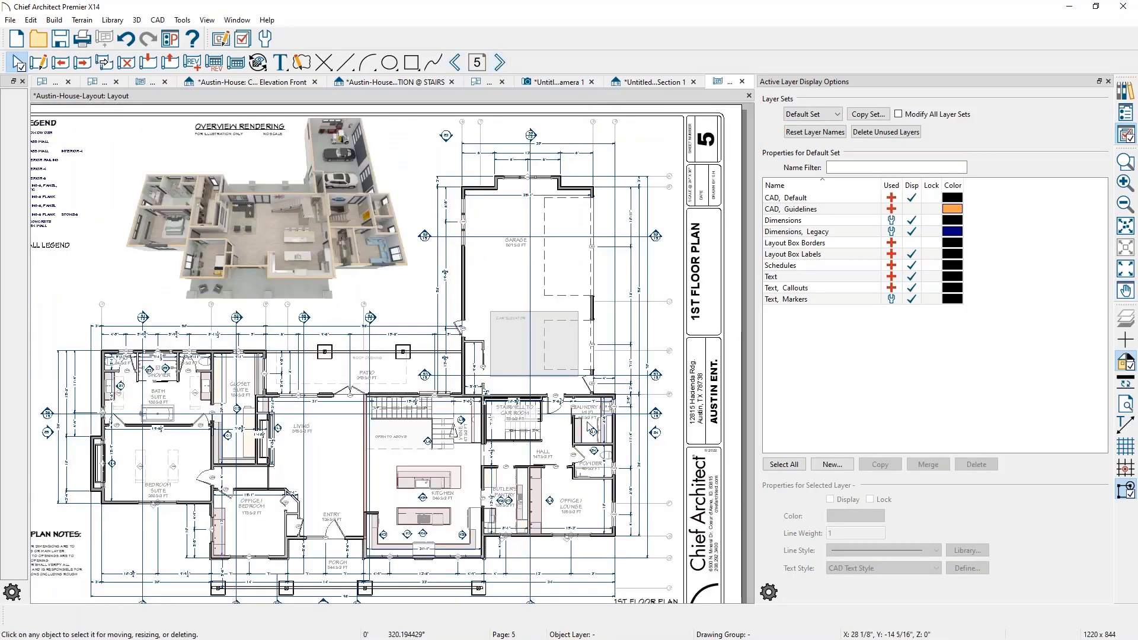
middle_click_drag(596, 416, 617, 321)
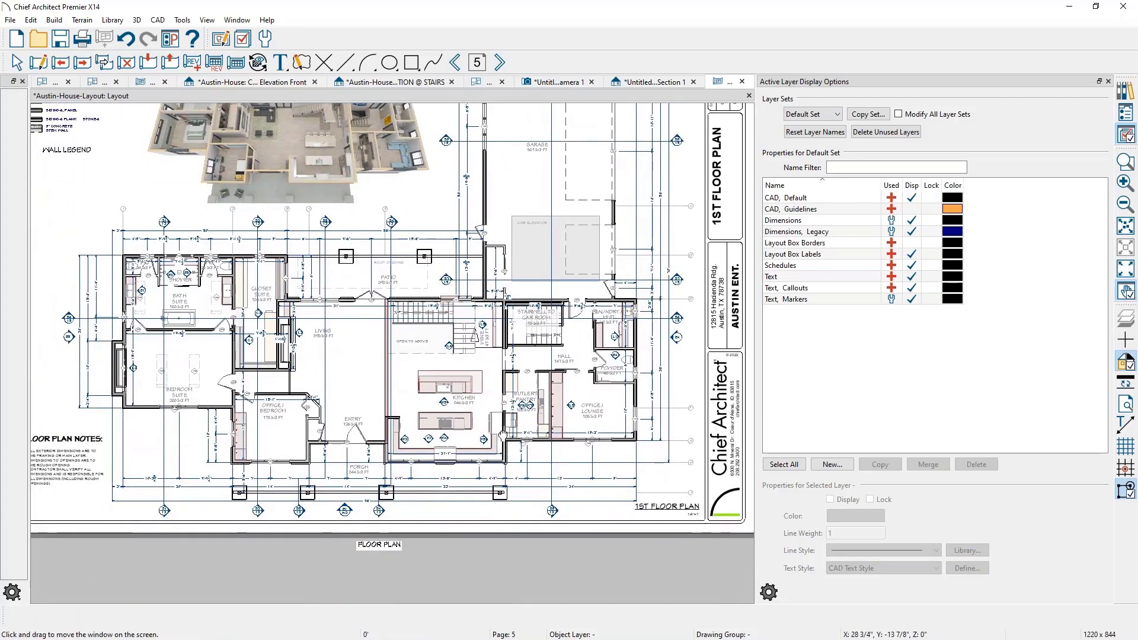
scroll(377, 492, "up", 2)
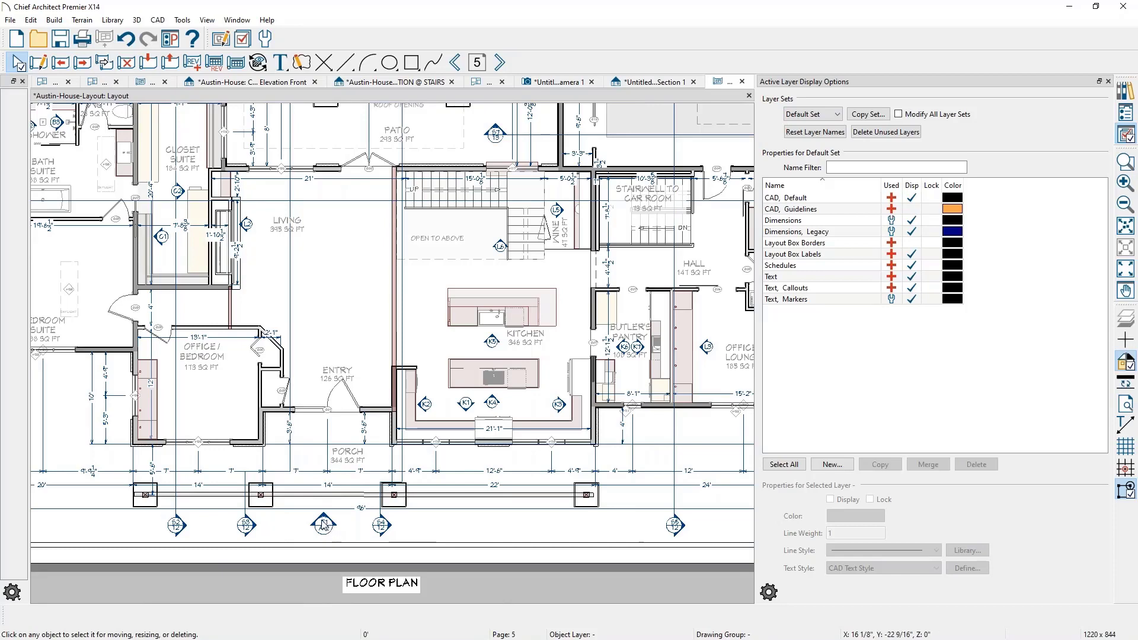
Rotate the floor plan's layout box by 90° on page 5 so its FLOOR PLAN label reads vertically.
left_click(372, 338)
scroll(374, 338, "down", 3)
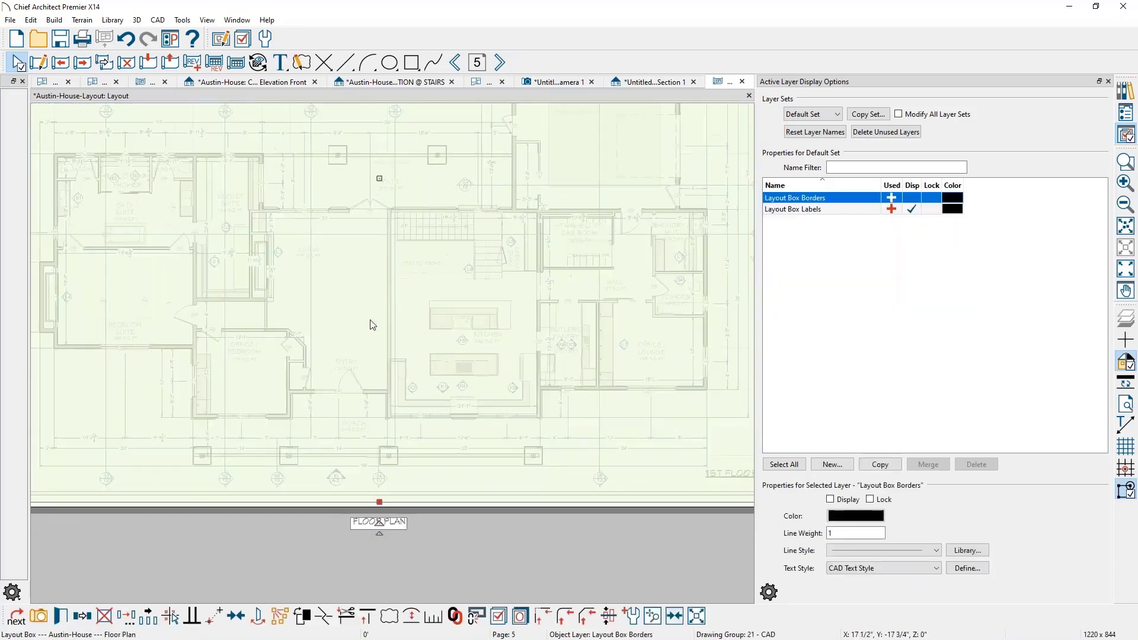
left_click_drag(380, 534, 619, 299)
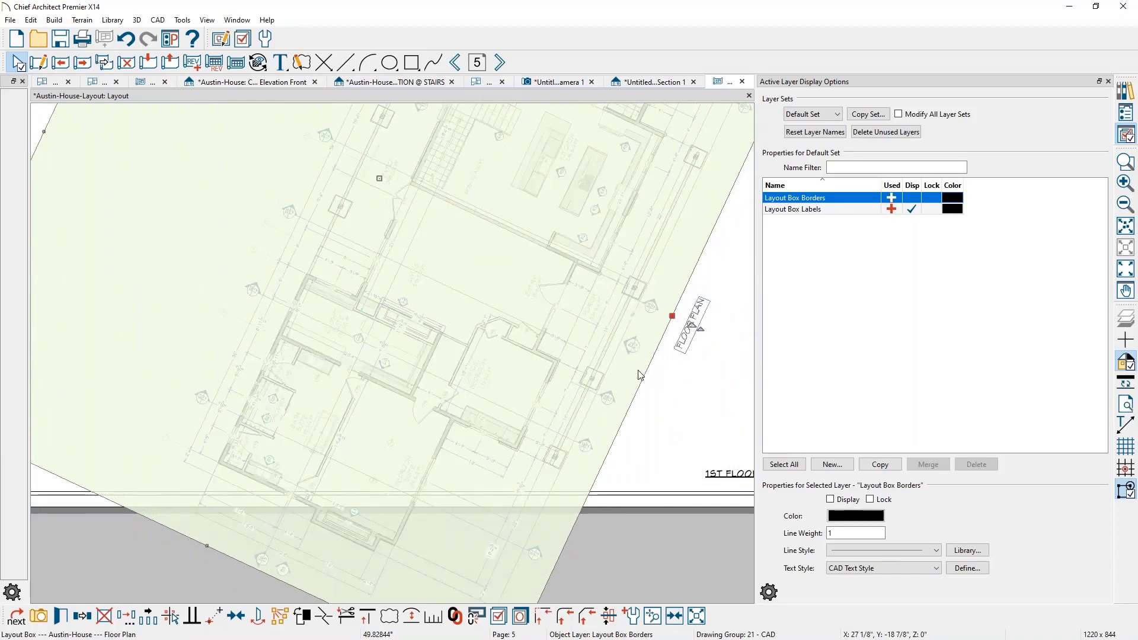
left_click_drag(688, 328, 616, 356)
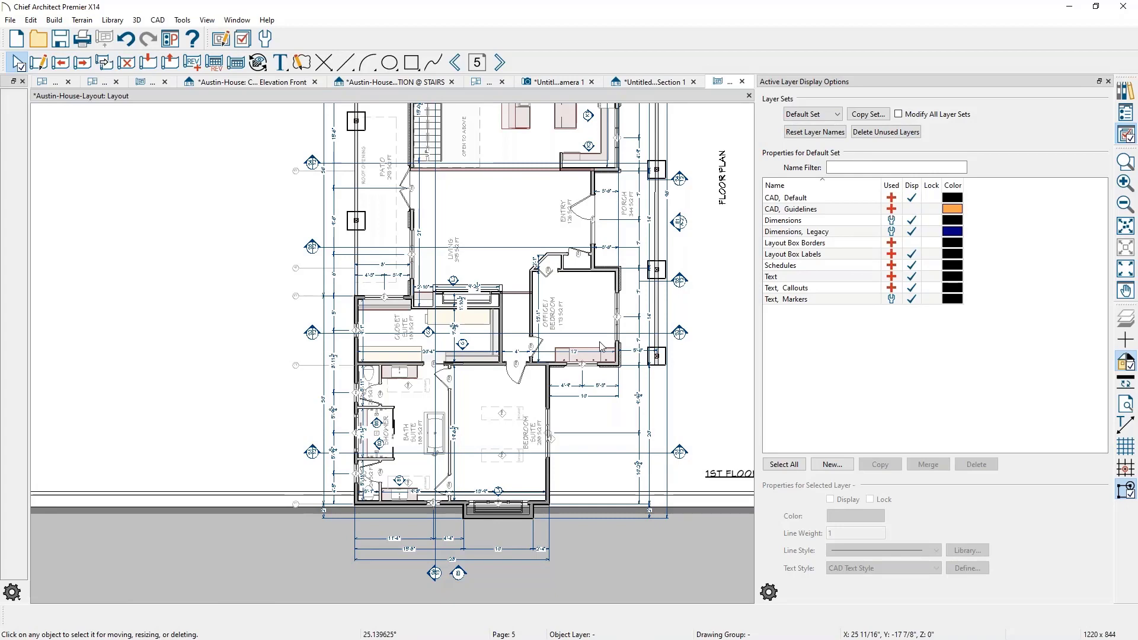
scroll(602, 347, "up", 1)
scroll(646, 307, "up", 1)
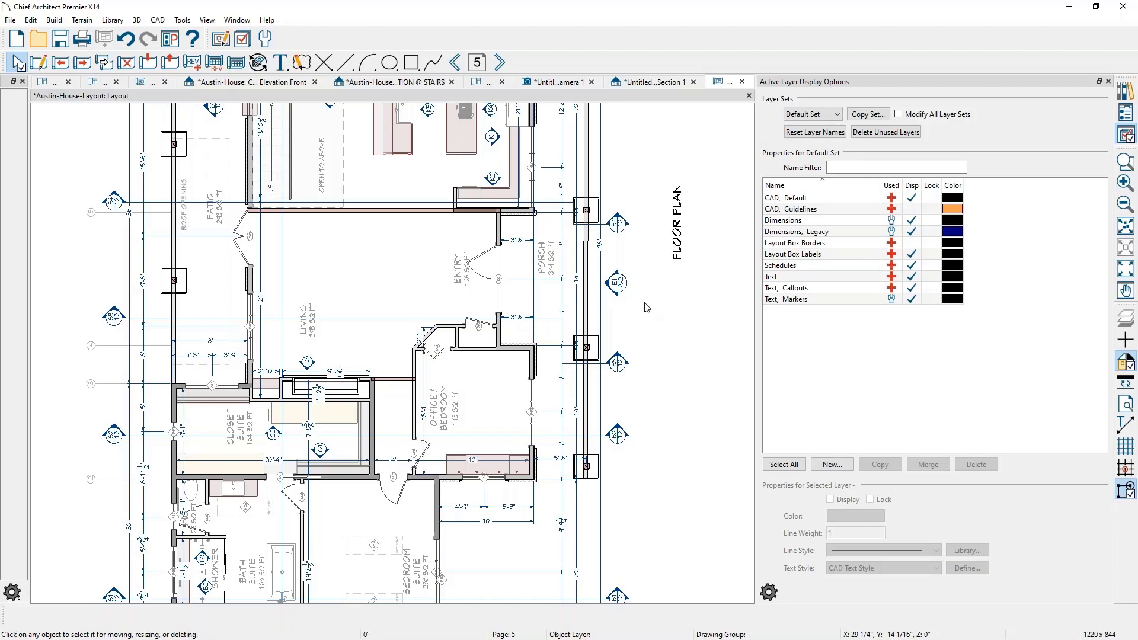
Open the Floor Plan view from its rotated layout box and look over the plan's orientation and callouts.
key("space")
left_click(507, 333)
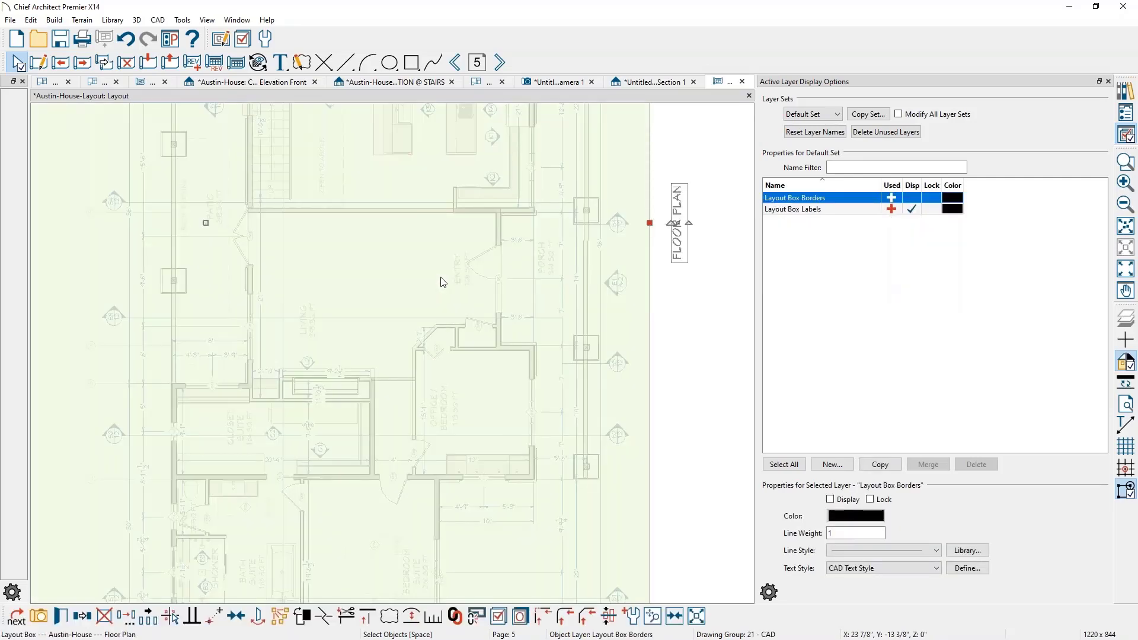
double_click(441, 277)
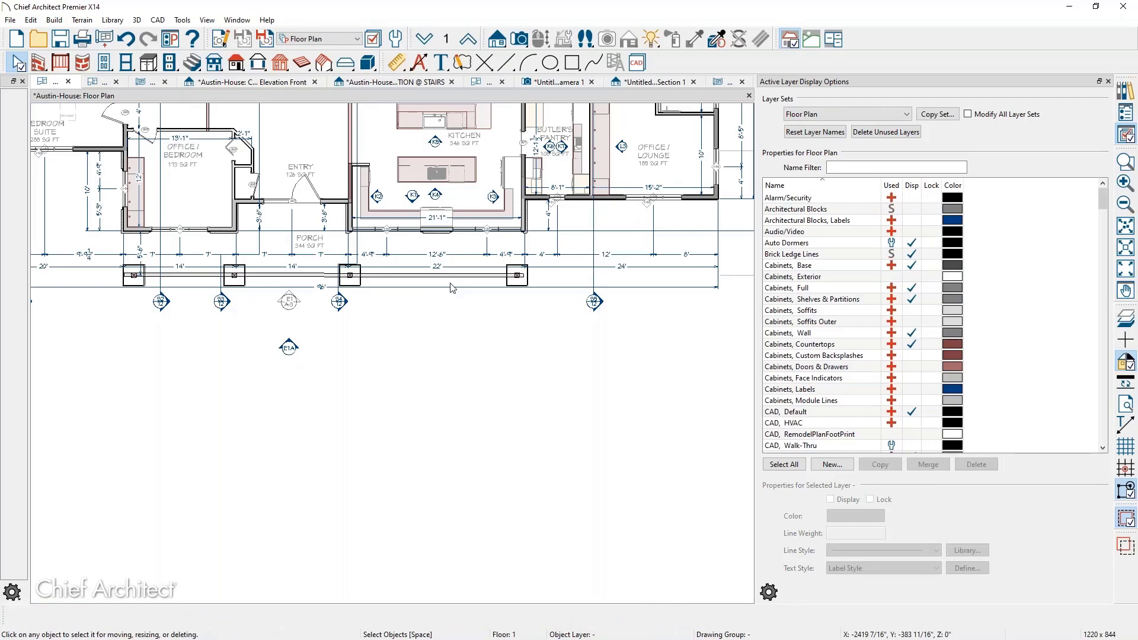
scroll(452, 288, "down", 5)
middle_click_drag(452, 288, 478, 428)
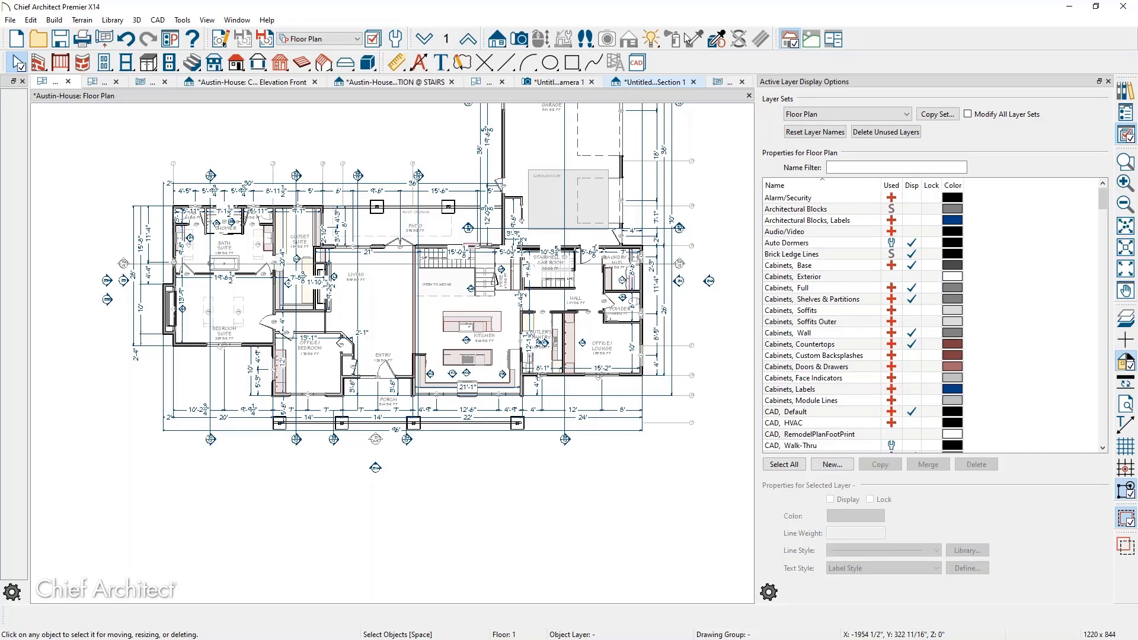
Close the untitled section view and rotate the bath suite plan's layout box by 90° on layout page 21.
left_click(693, 83)
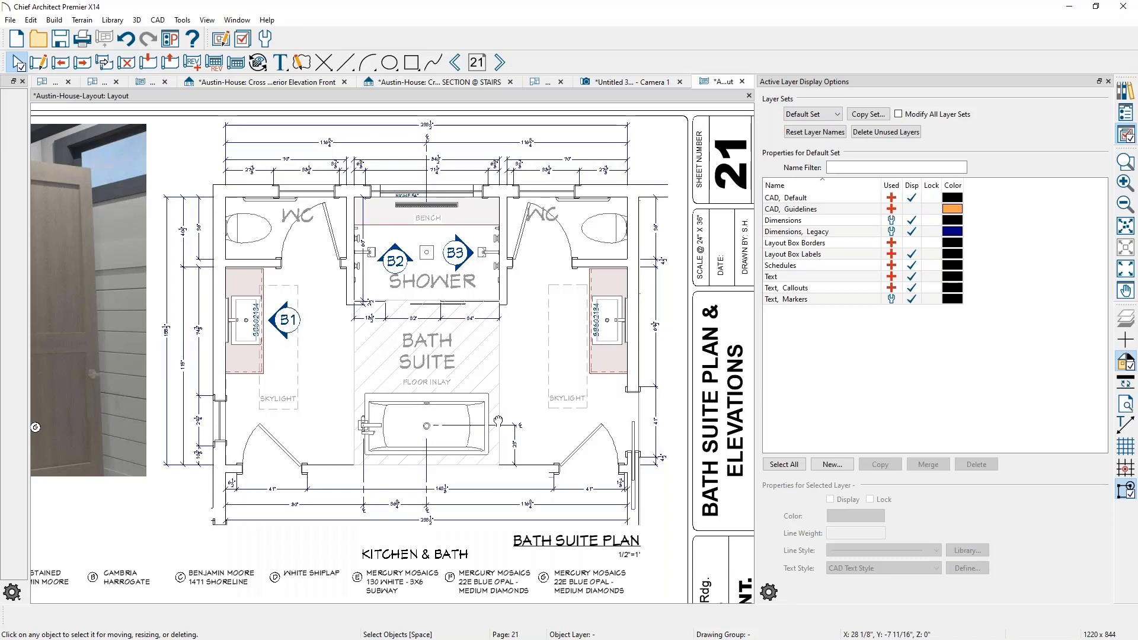
left_click(401, 266)
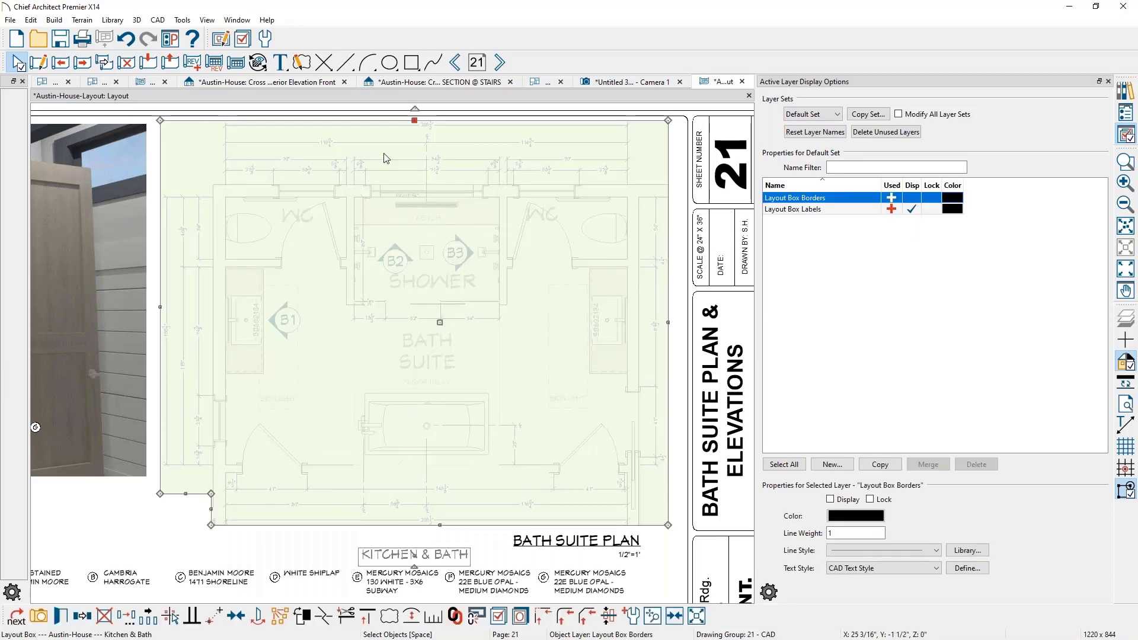
left_click_drag(414, 120, 290, 351)
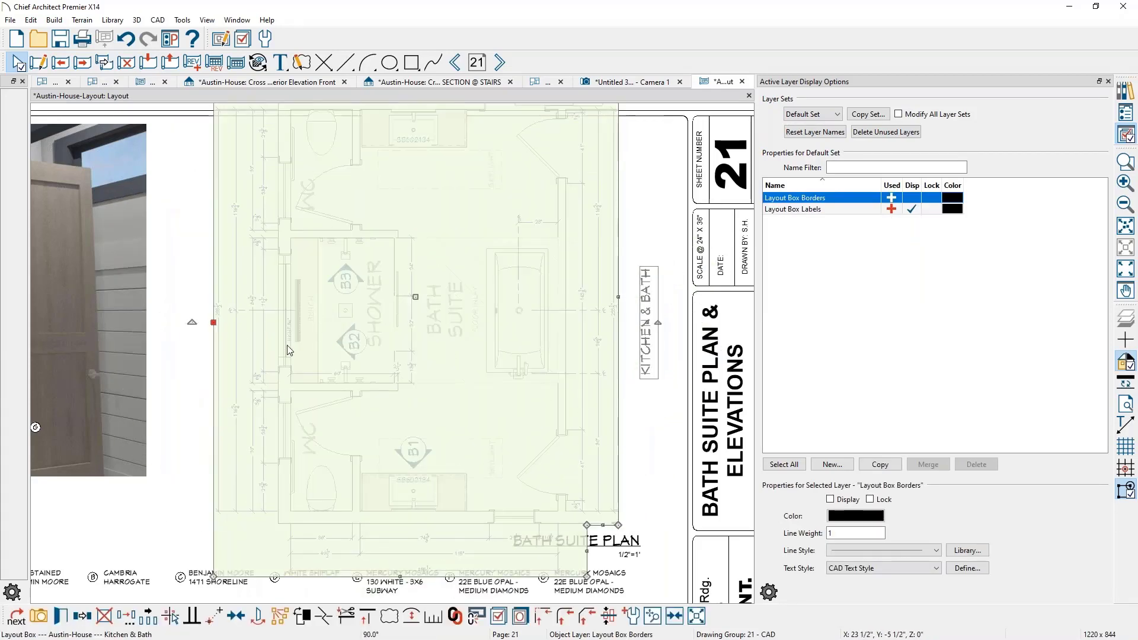
left_click(181, 349)
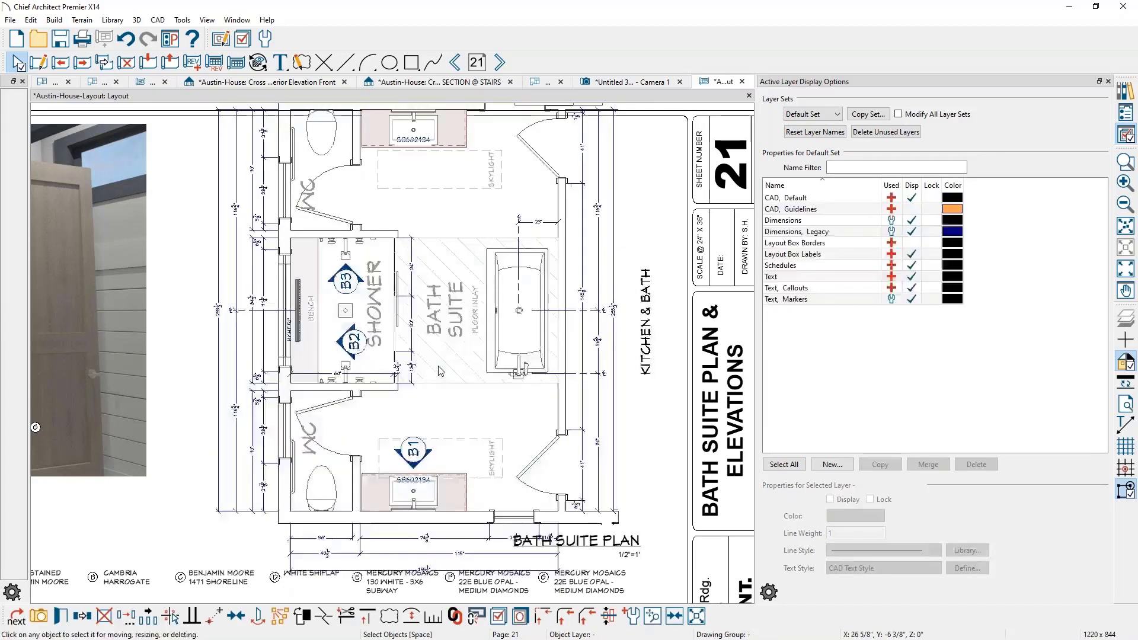
Open the Kitchen & Bath plan view from the rotated layout box and examine the B2 camera callout in the shower.
double_click(440, 371)
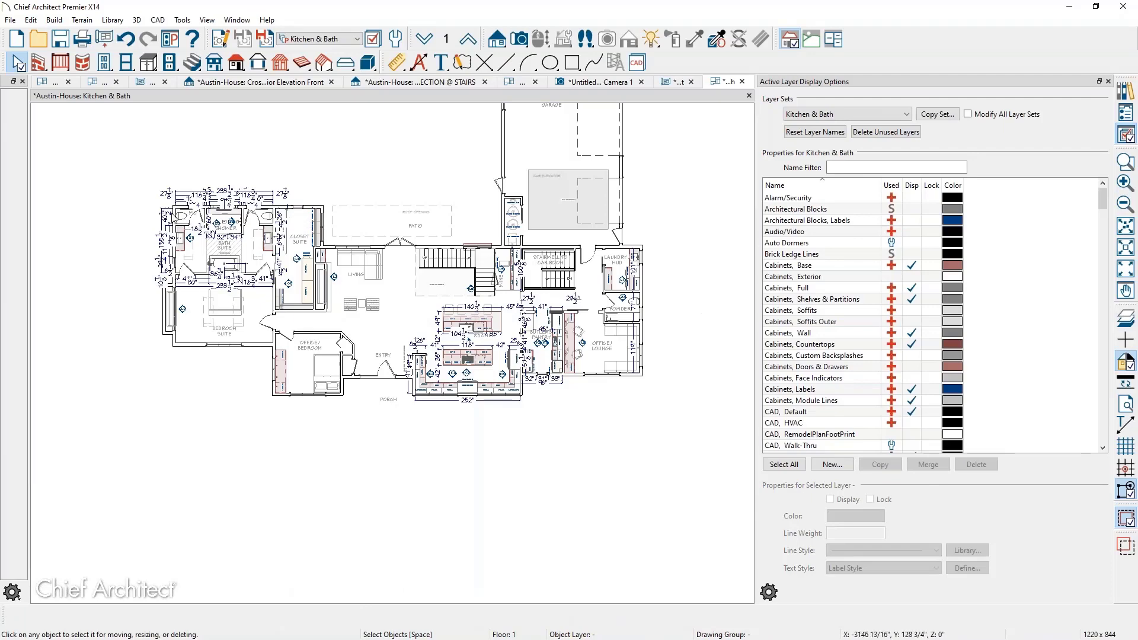
scroll(308, 224, "up", 10)
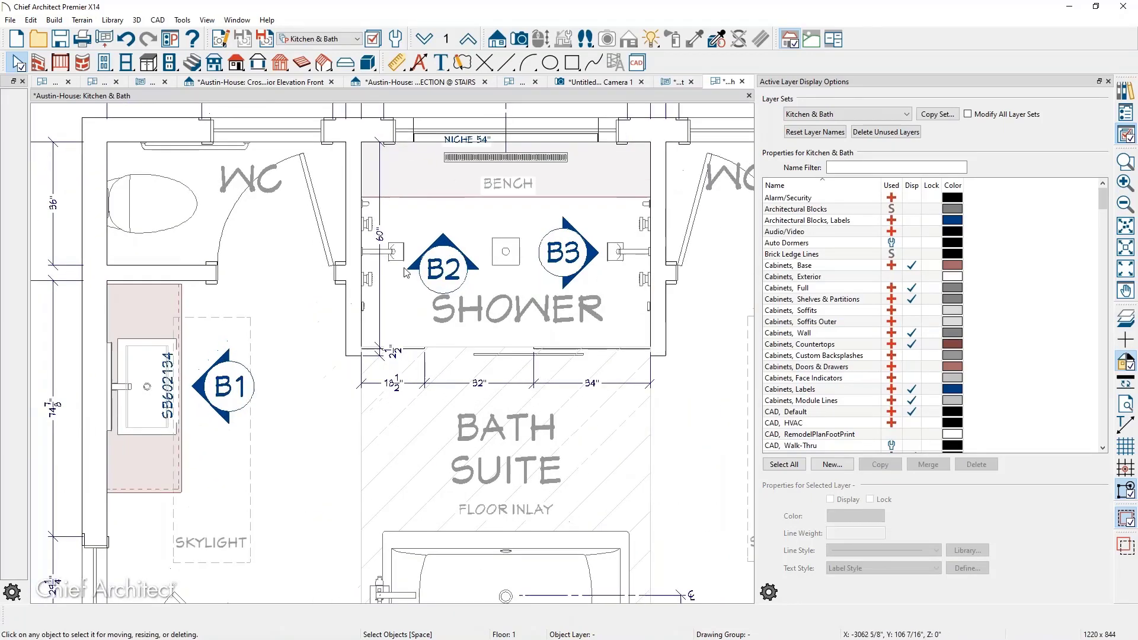
left_click(443, 253)
scroll(450, 268, "up", 1)
scroll(451, 268, "up", 2)
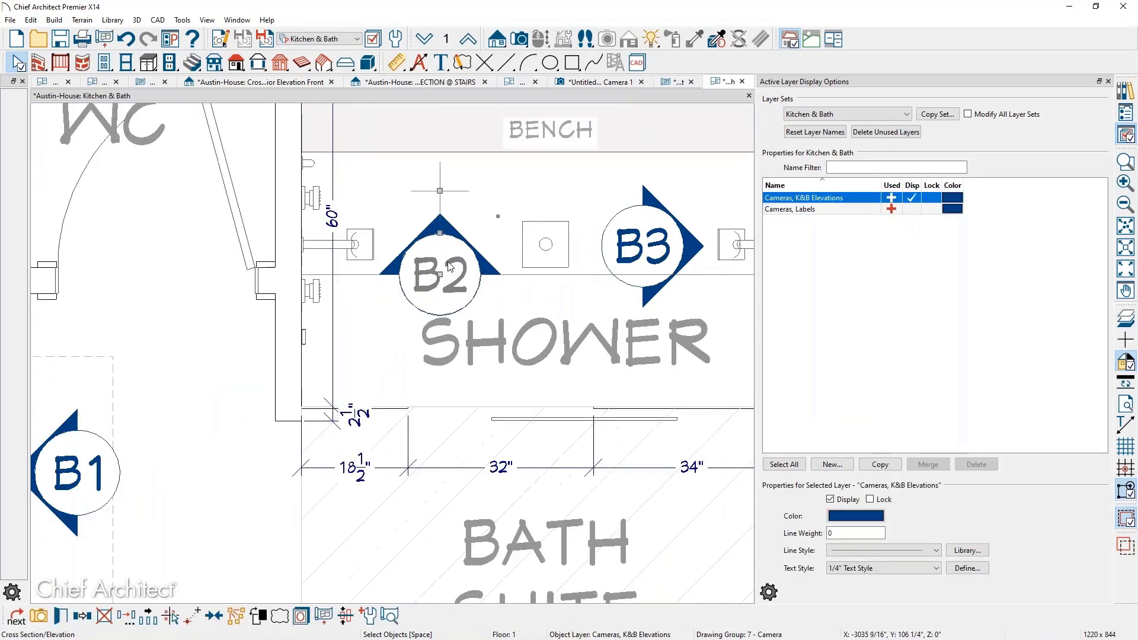
mouse_move(441, 231)
left_mouse_down()
mouse_move(402, 235)
mouse_move(445, 230)
left_mouse_up()
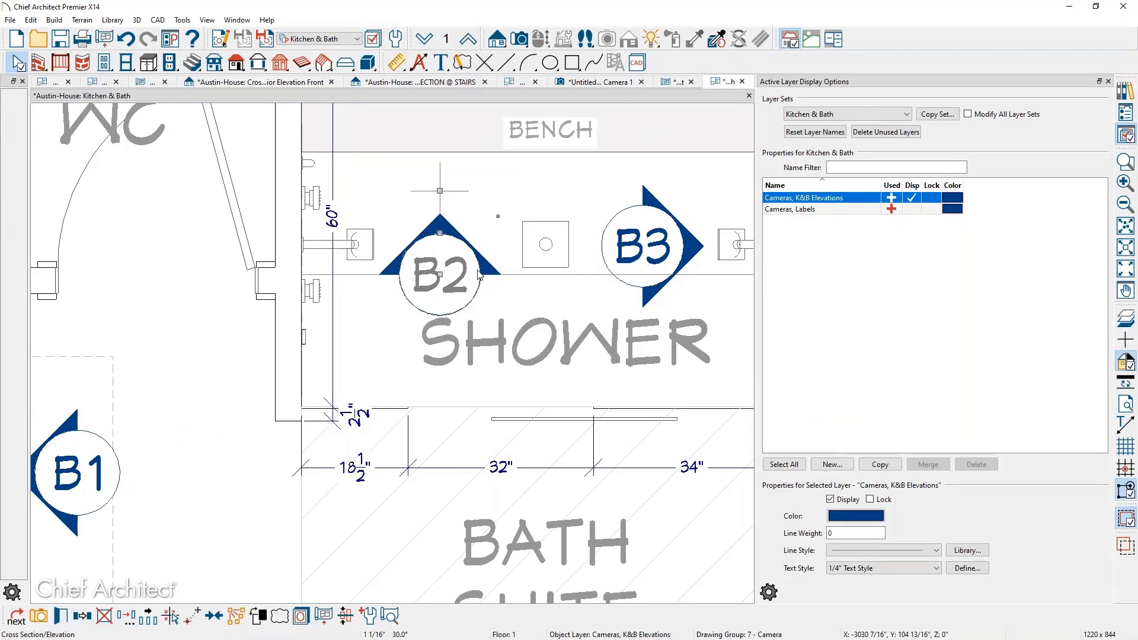
key("Escape")
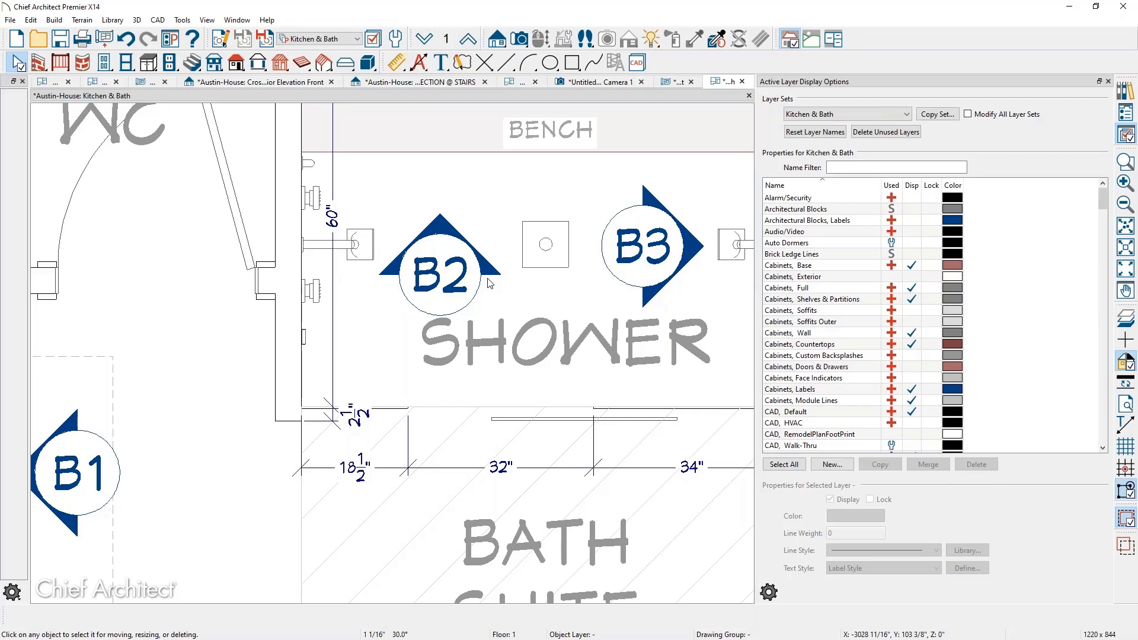
left_click(472, 277)
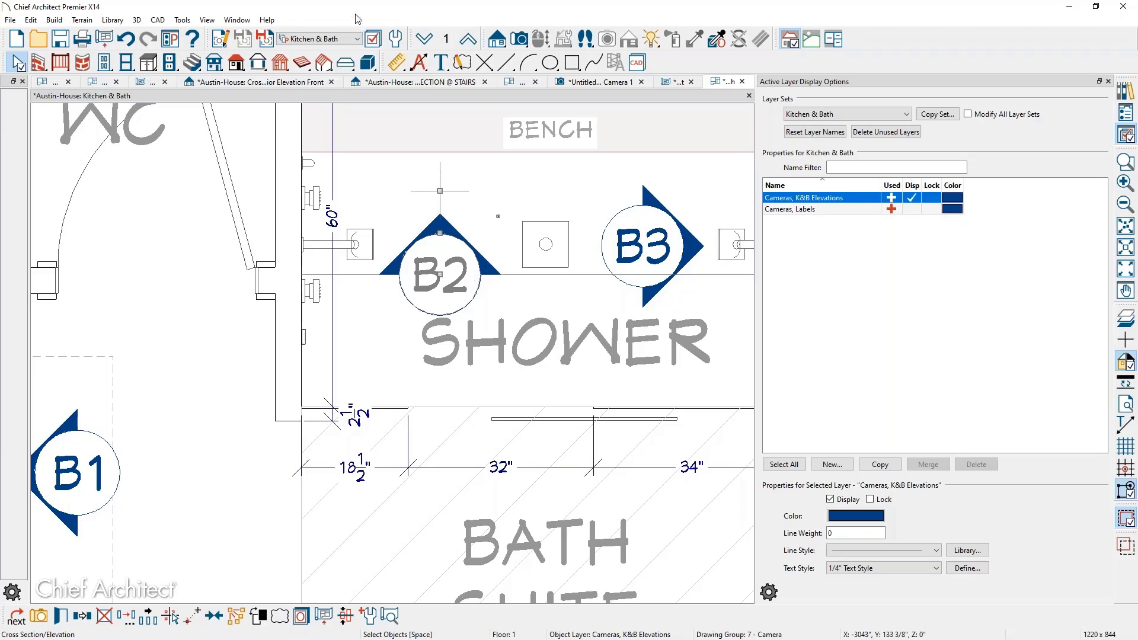
Start a circle callout labelled B2 between the B2 and B3 camera callouts in the shower.
left_click(444, 63)
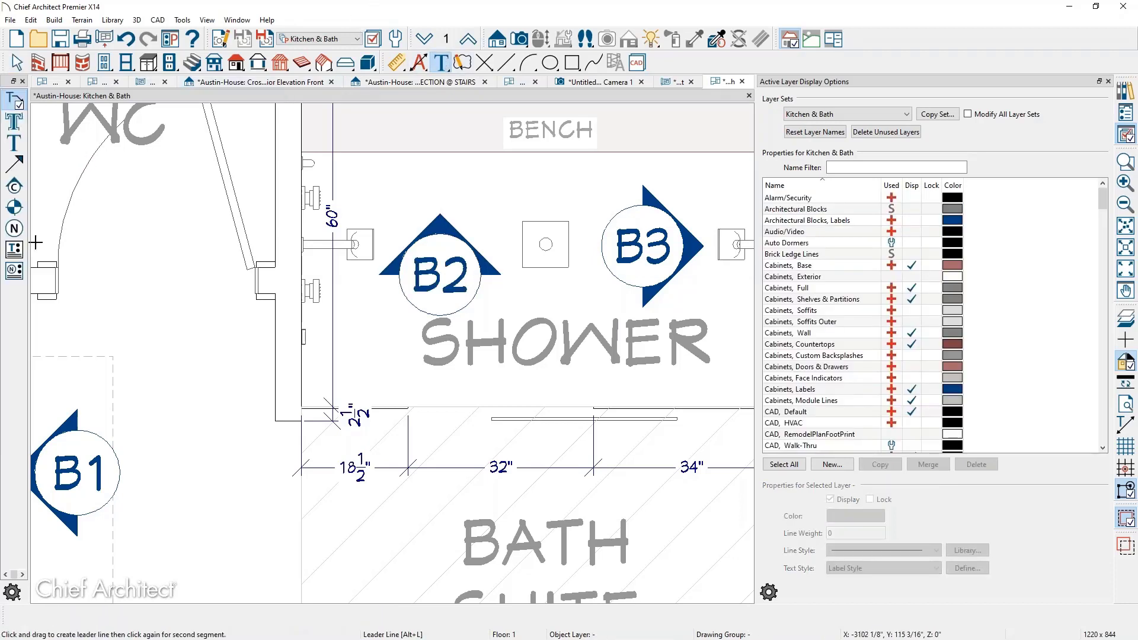
left_click(15, 193)
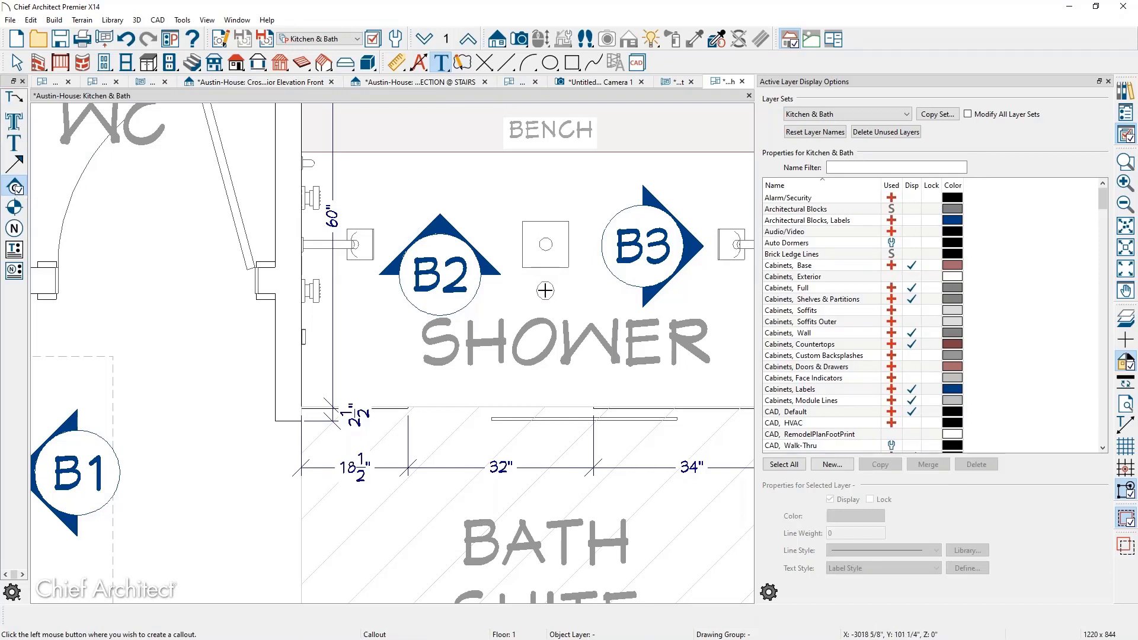
scroll(542, 290, "up", 2)
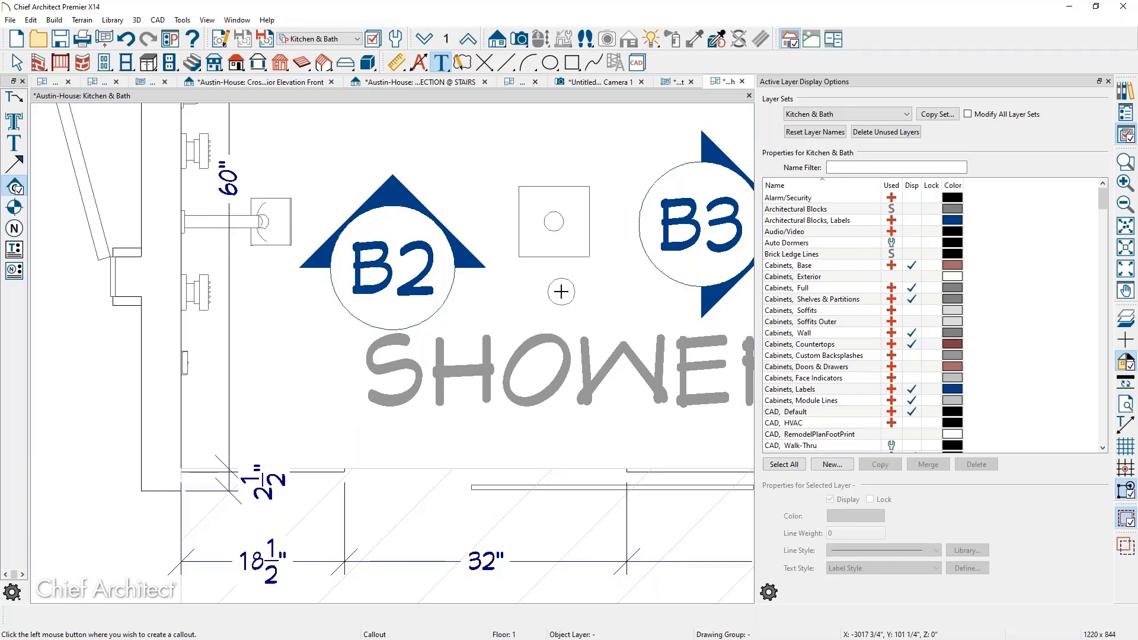
left_click(562, 291)
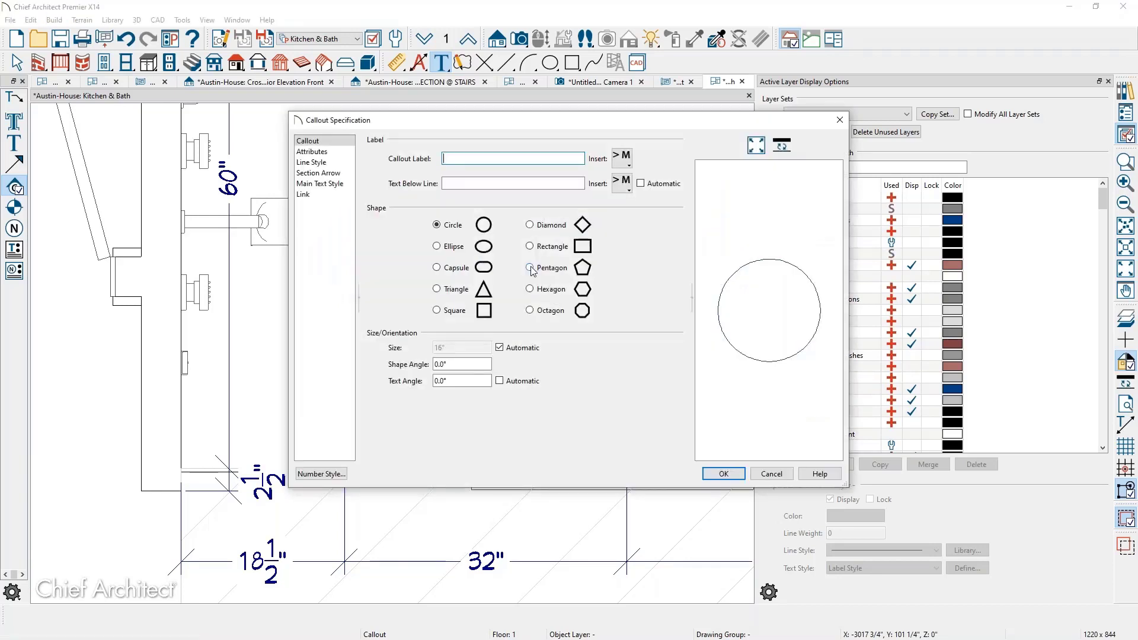
type("B")
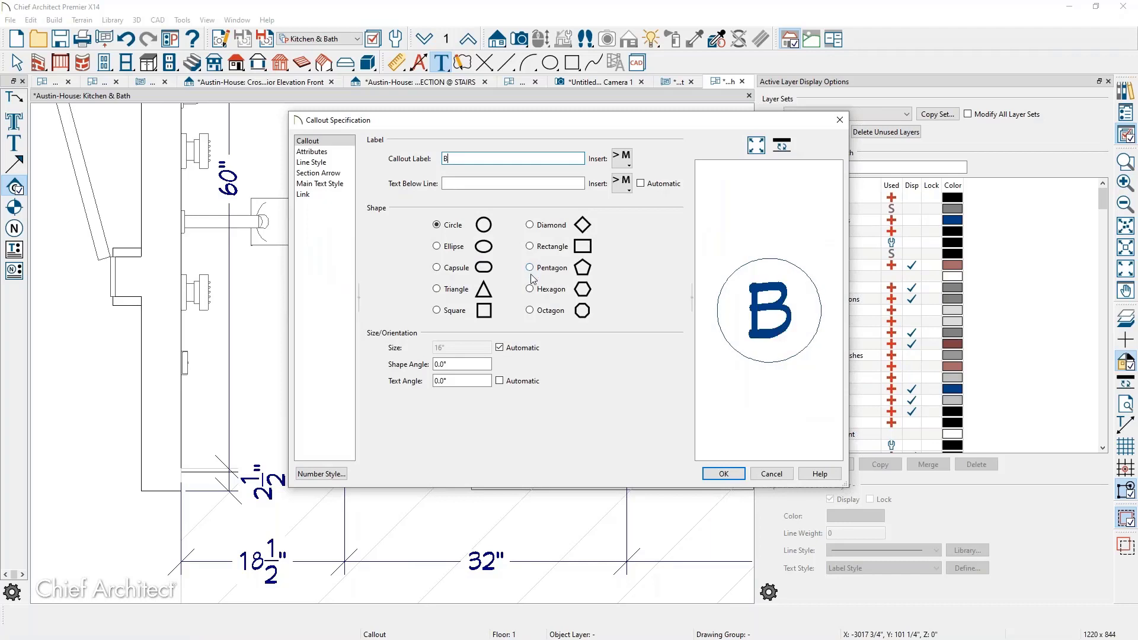
type("2")
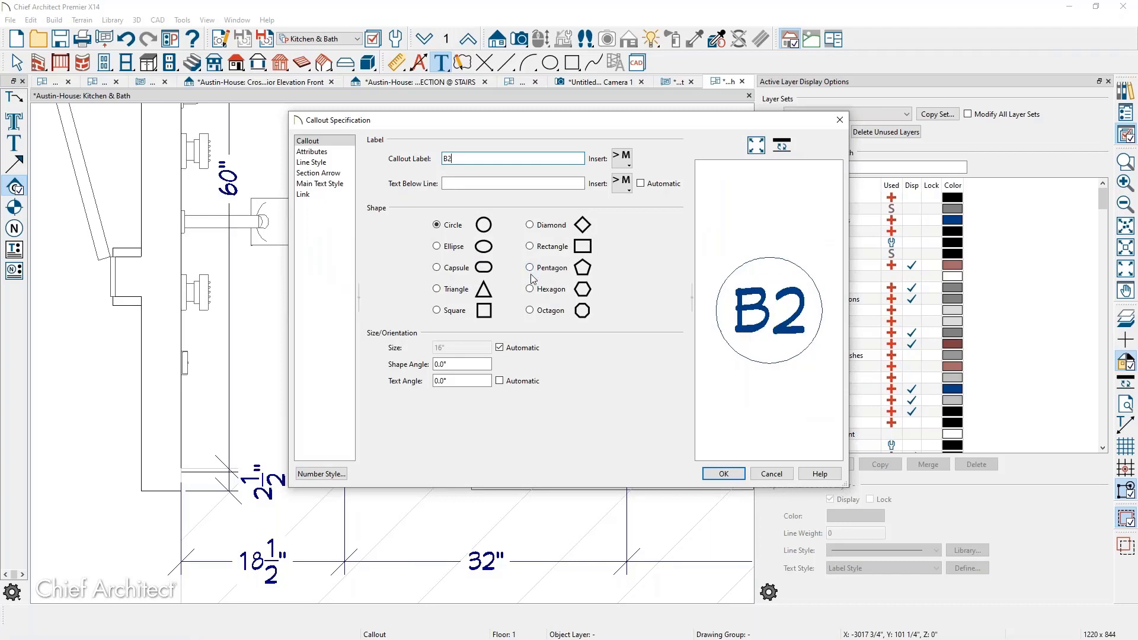
Give the B2 callout a cross section line without a section arrow and one large callout arrow, and place it in the shower.
left_click(319, 174)
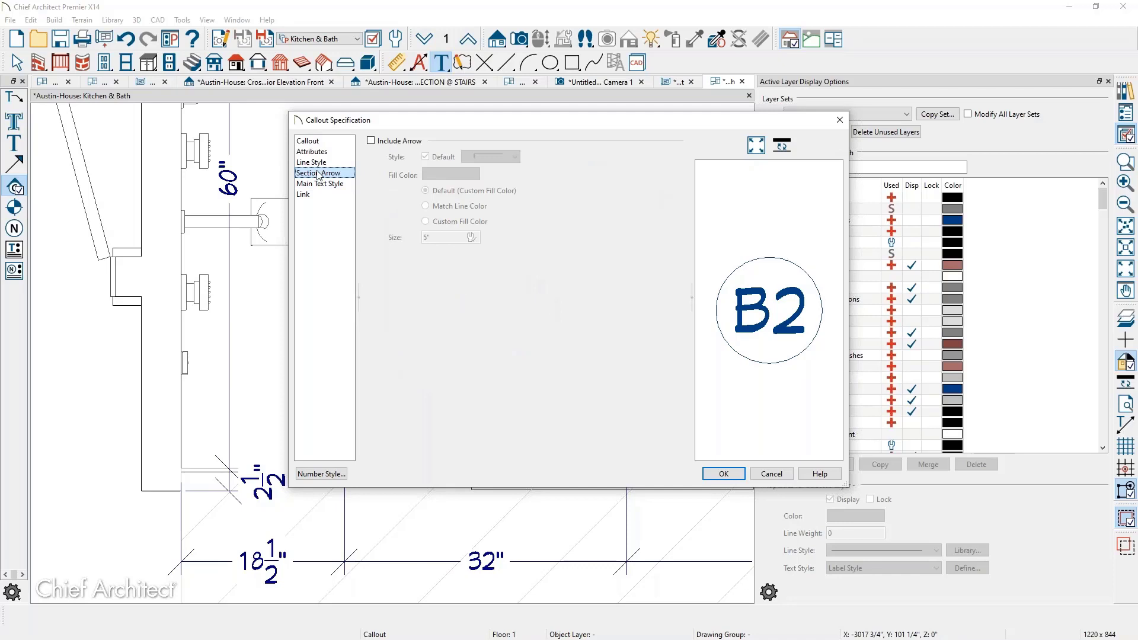
left_click(397, 142)
left_click(398, 142)
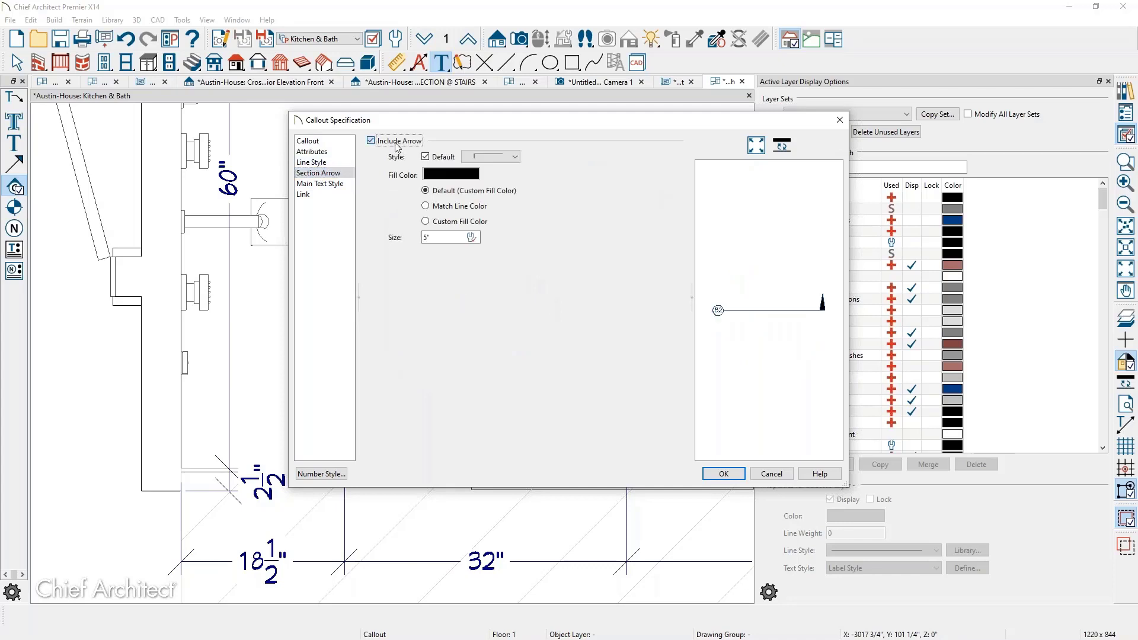
left_click(336, 152)
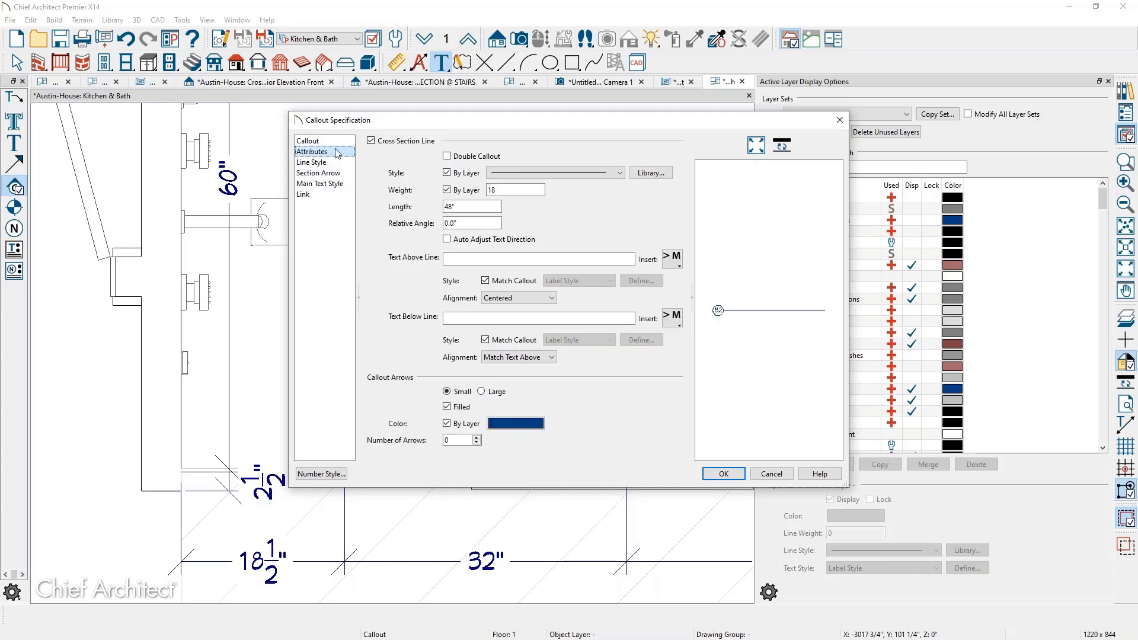
left_click(481, 391)
double_click(453, 440)
type("1")
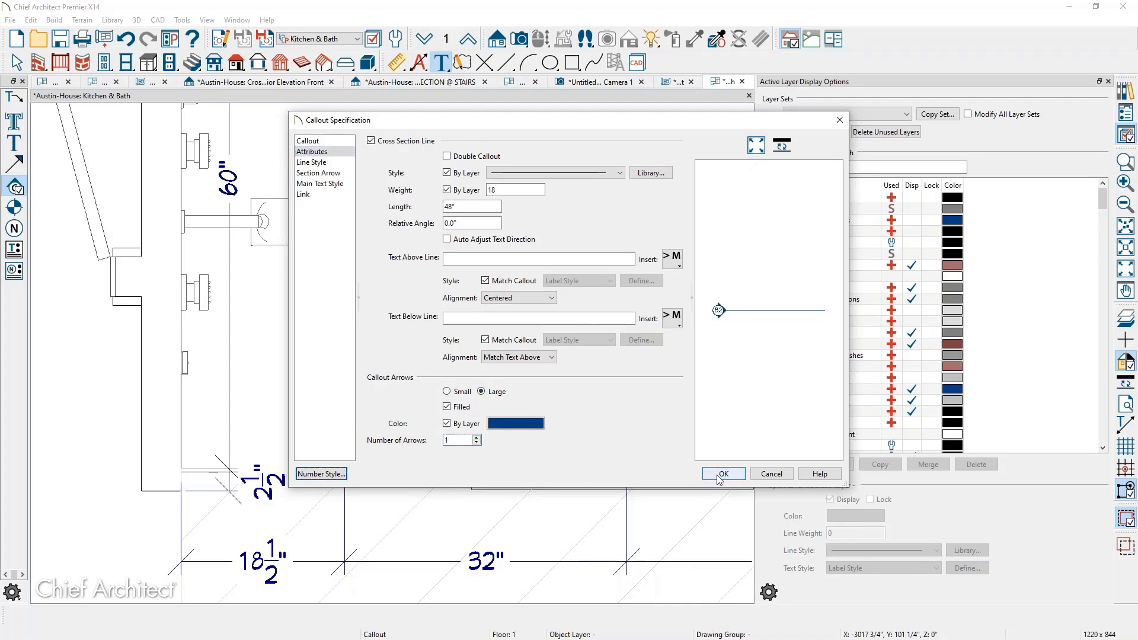
left_click(724, 474)
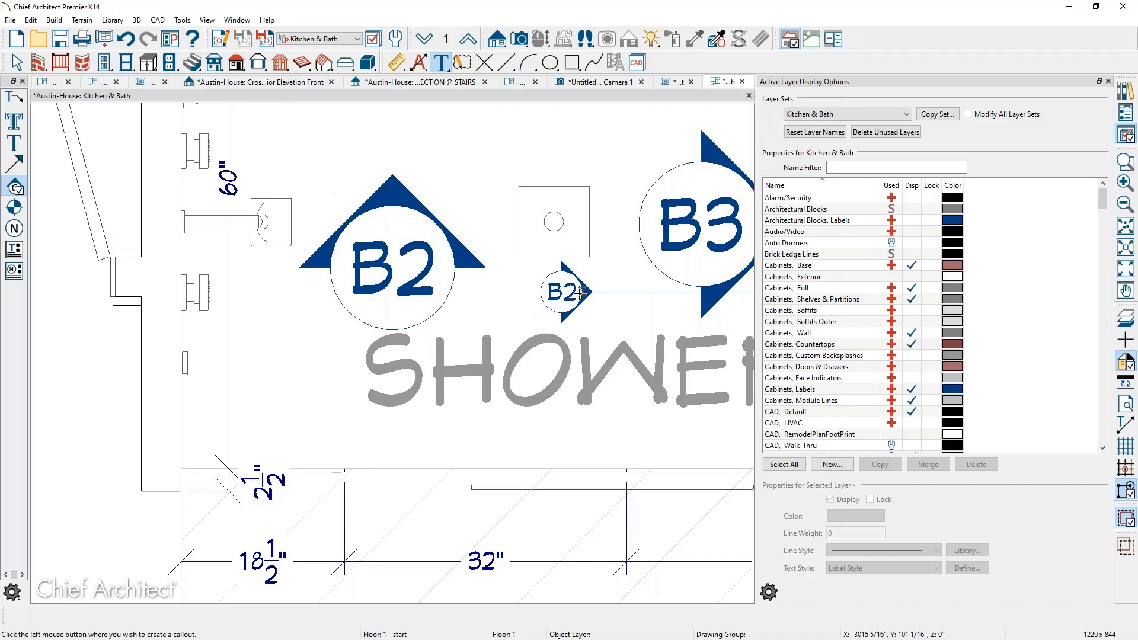
Rotate the small B2 callout's arrow around its circle, first facing left and finally facing up toward the shower bench.
left_click(576, 290)
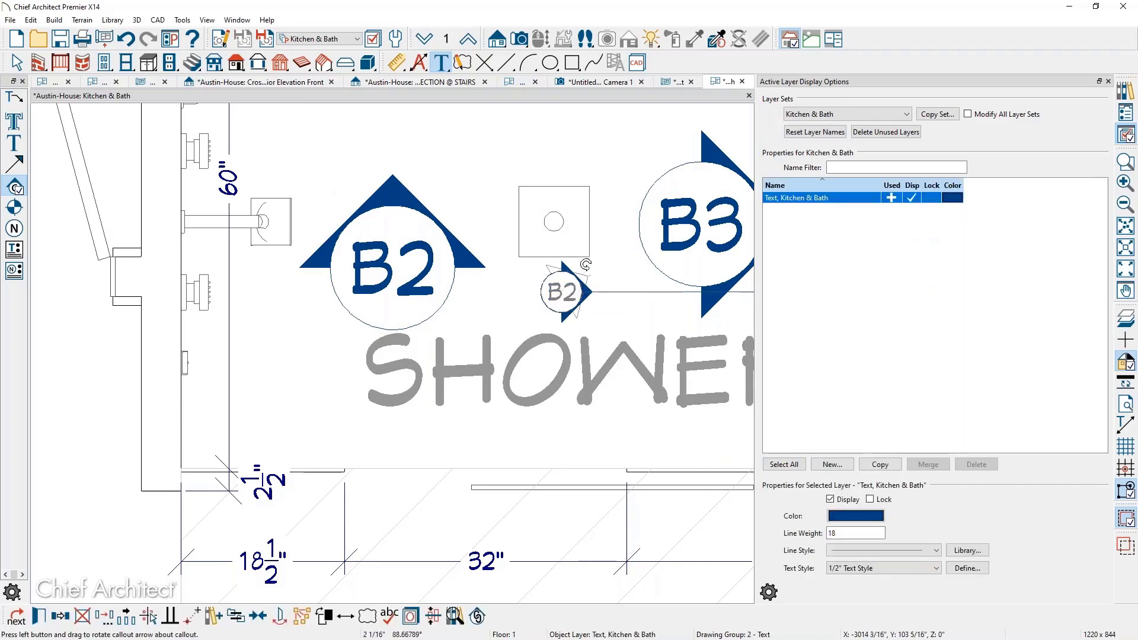
left_click_drag(547, 253, 525, 294)
left_click(521, 331)
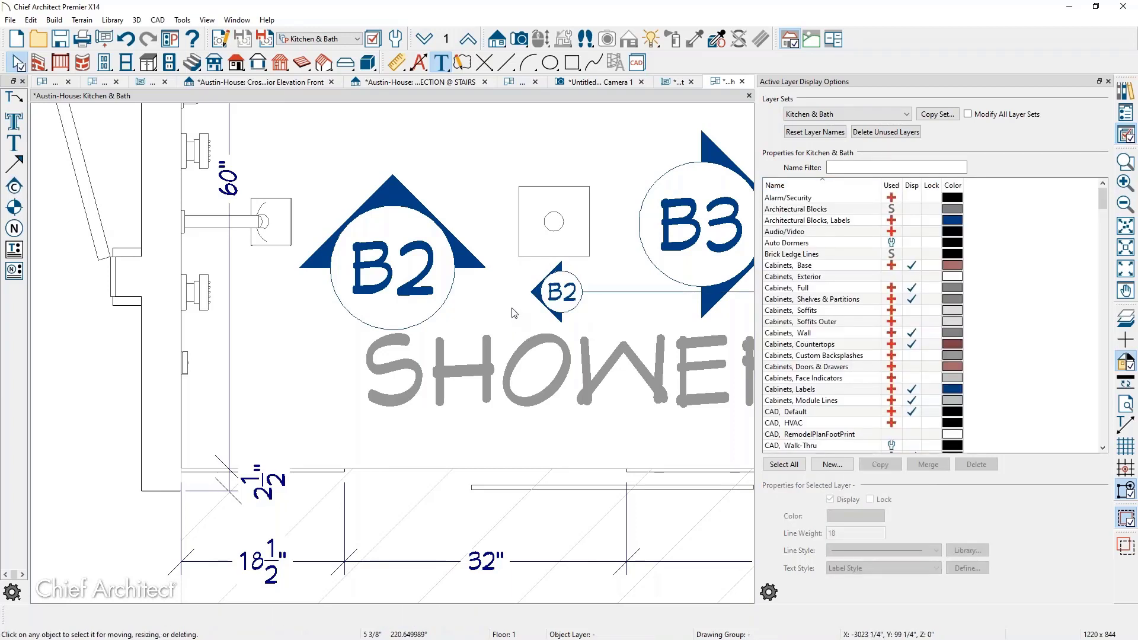
scroll(515, 315, "down", 1)
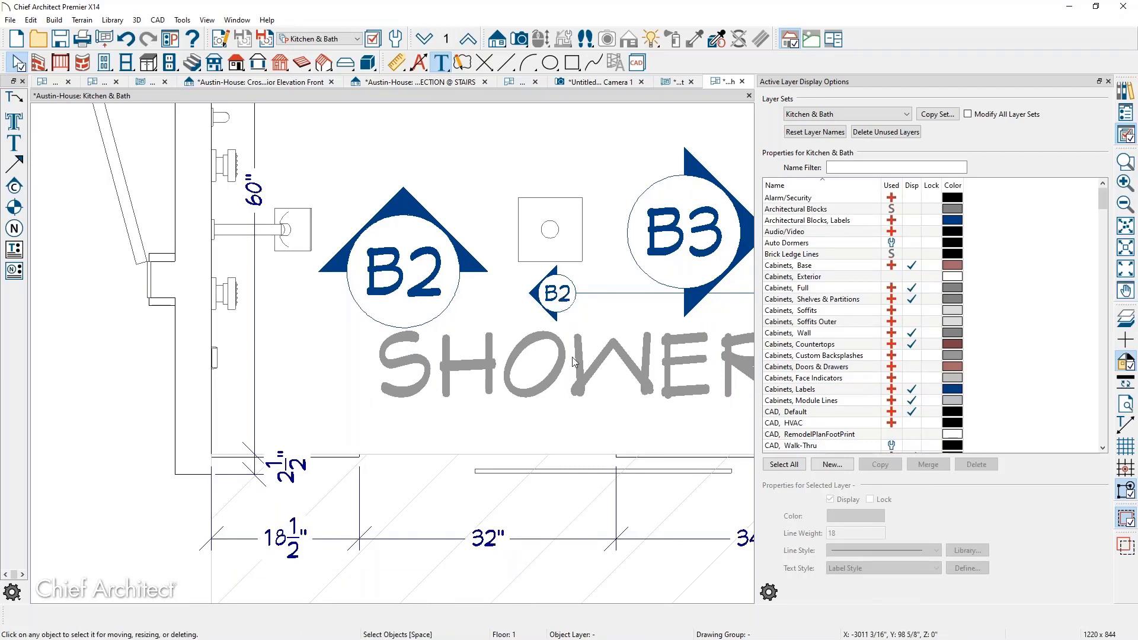
left_click(533, 294)
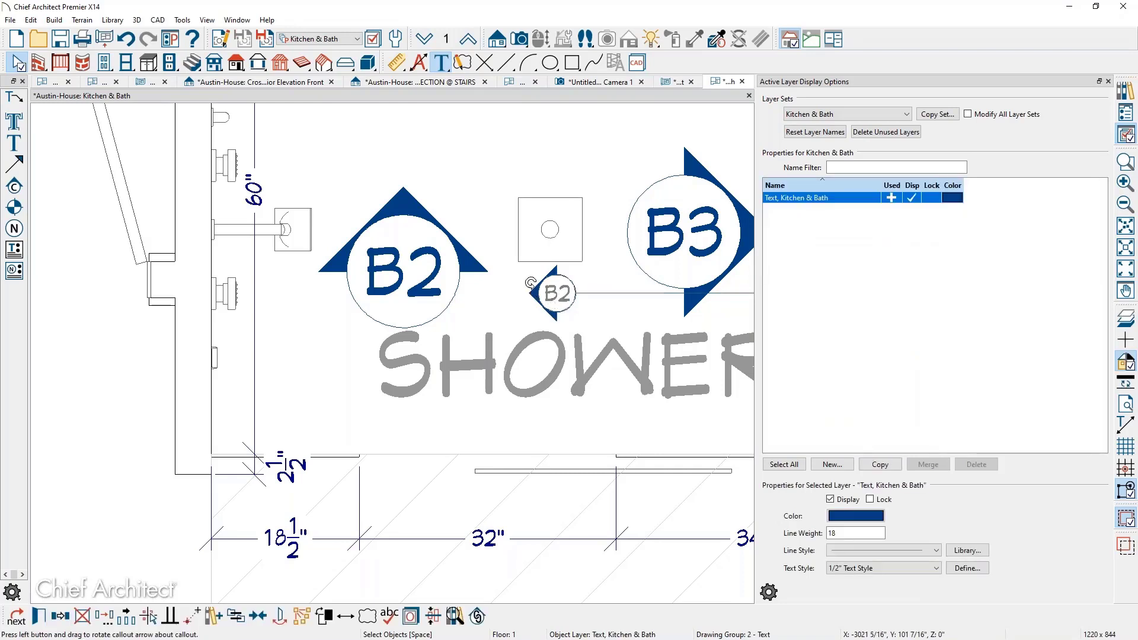
left_click_drag(553, 264, 557, 264)
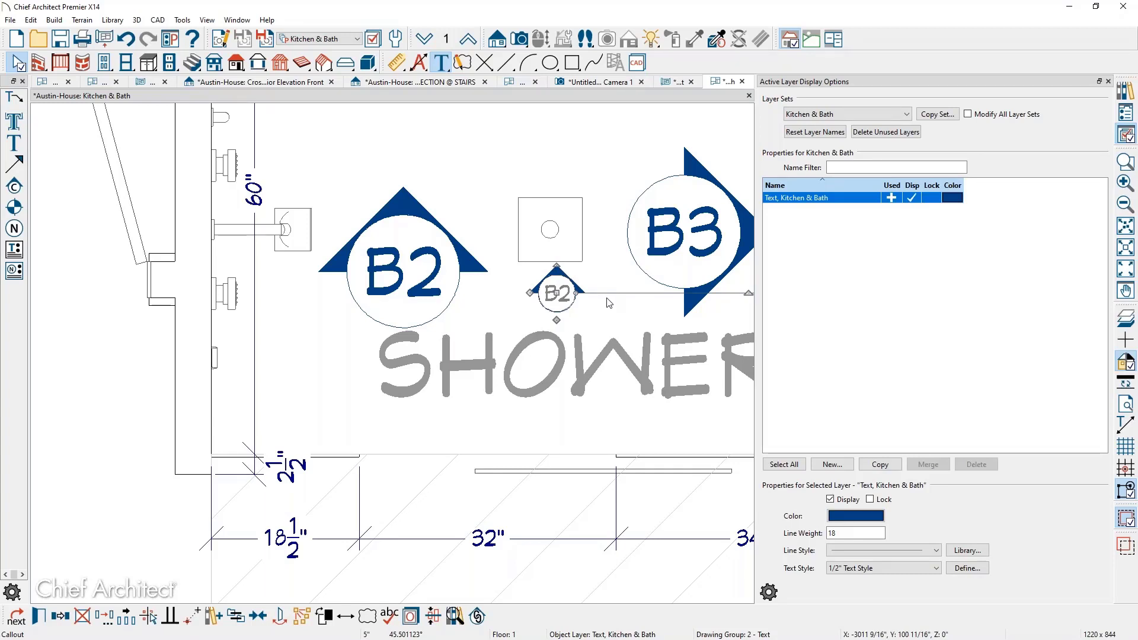
Link the small B2 callout to the "B2, Shower Elevation" cross section of Austin-House.plan.
double_click(562, 306)
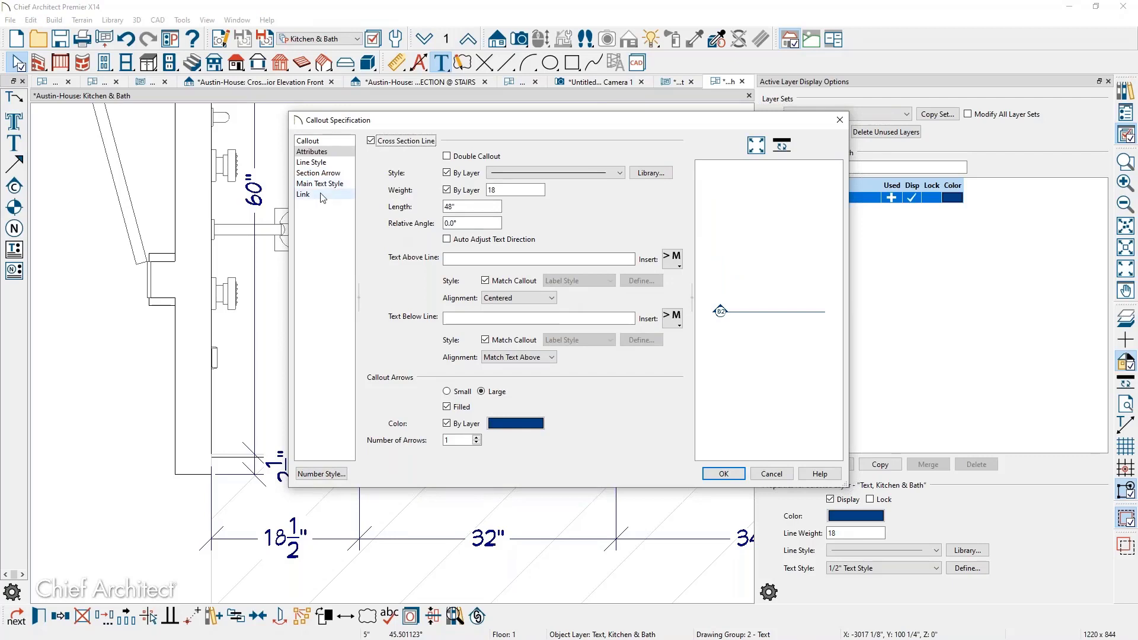
left_click(322, 196)
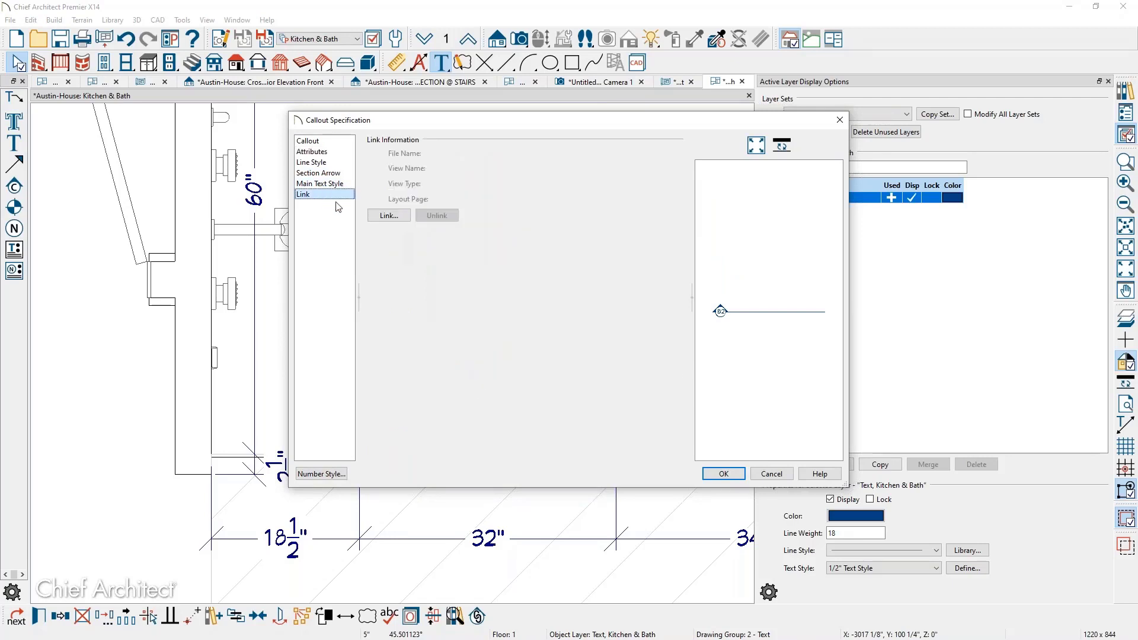
left_click(388, 215)
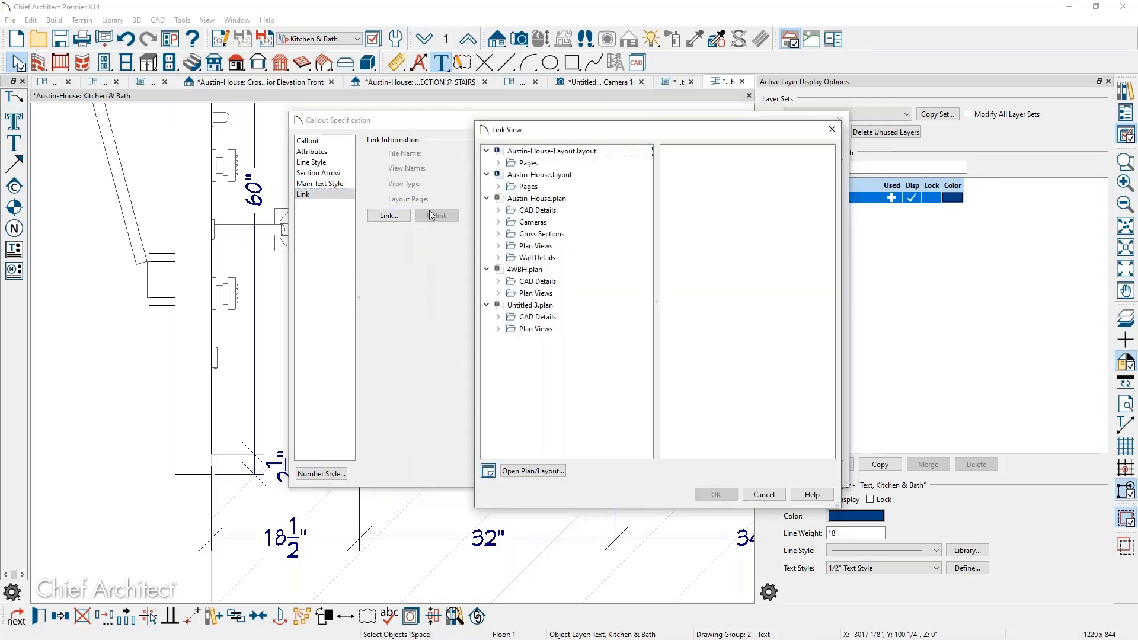
left_click(499, 234)
left_click(557, 257)
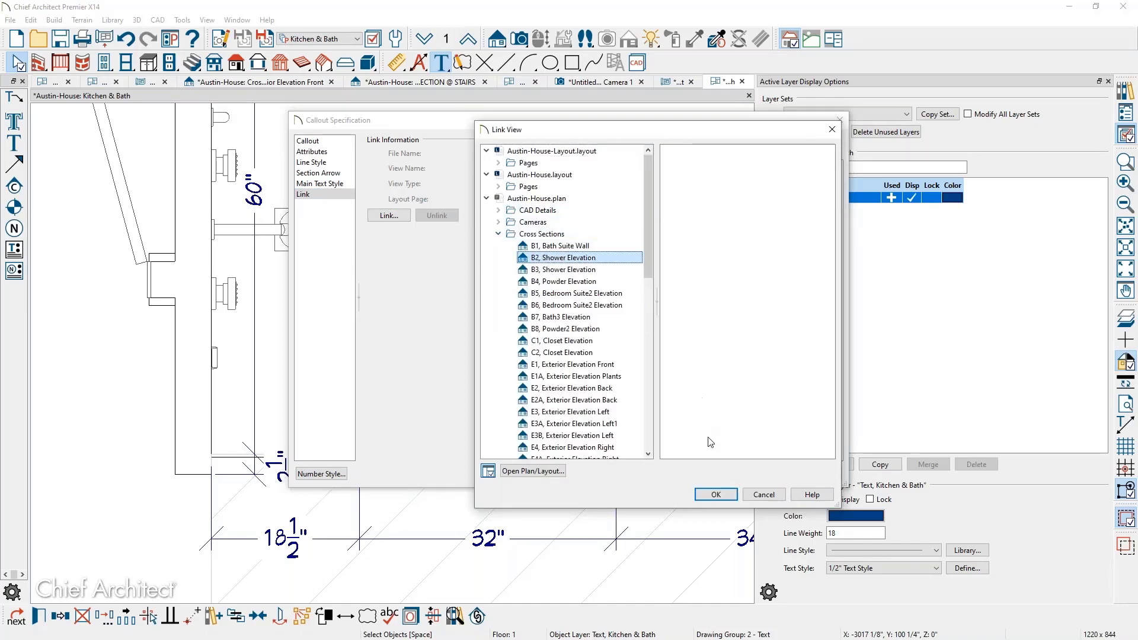
left_click(729, 495)
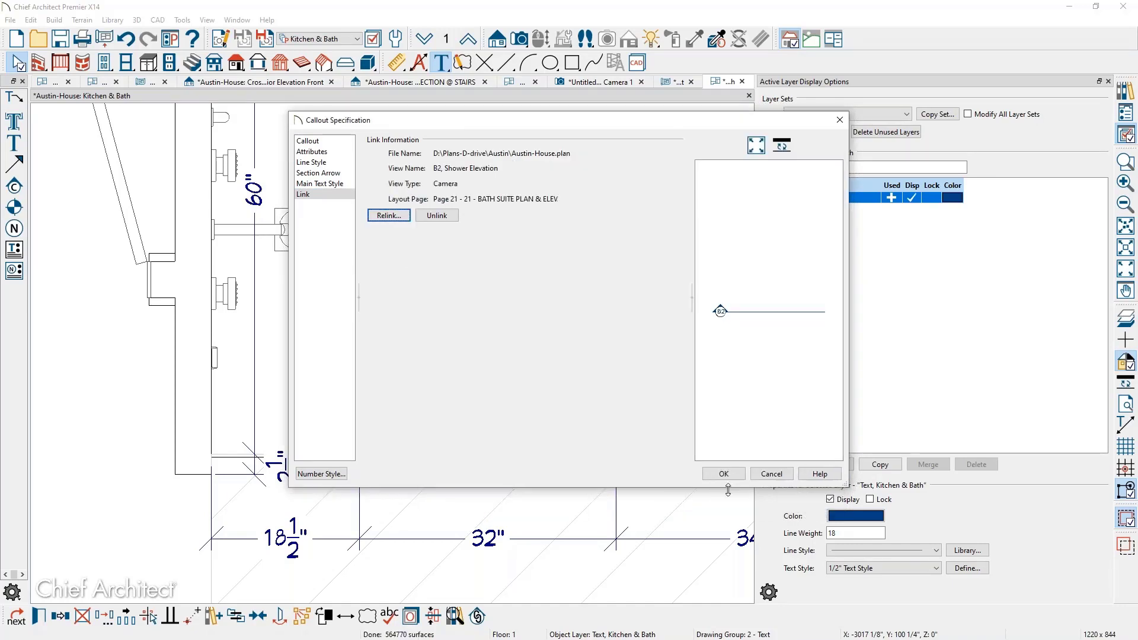
left_click(741, 475)
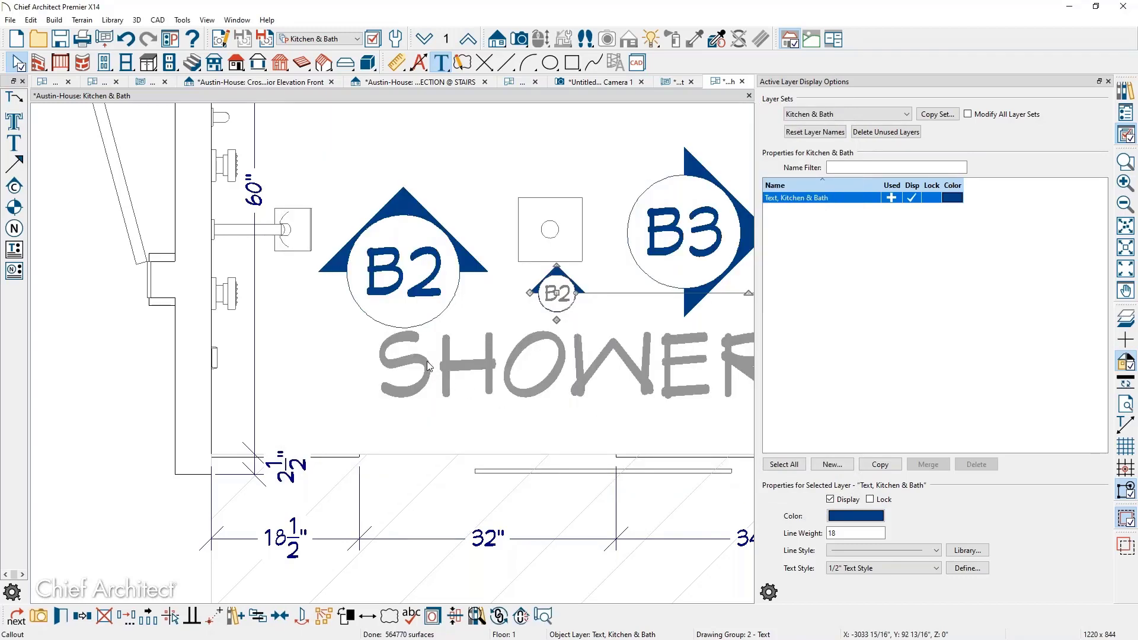
key("Escape")
Open the linked B2, Shower Elevation from the small callout and look over the whole elevation.
scroll(403, 290, "down", 2)
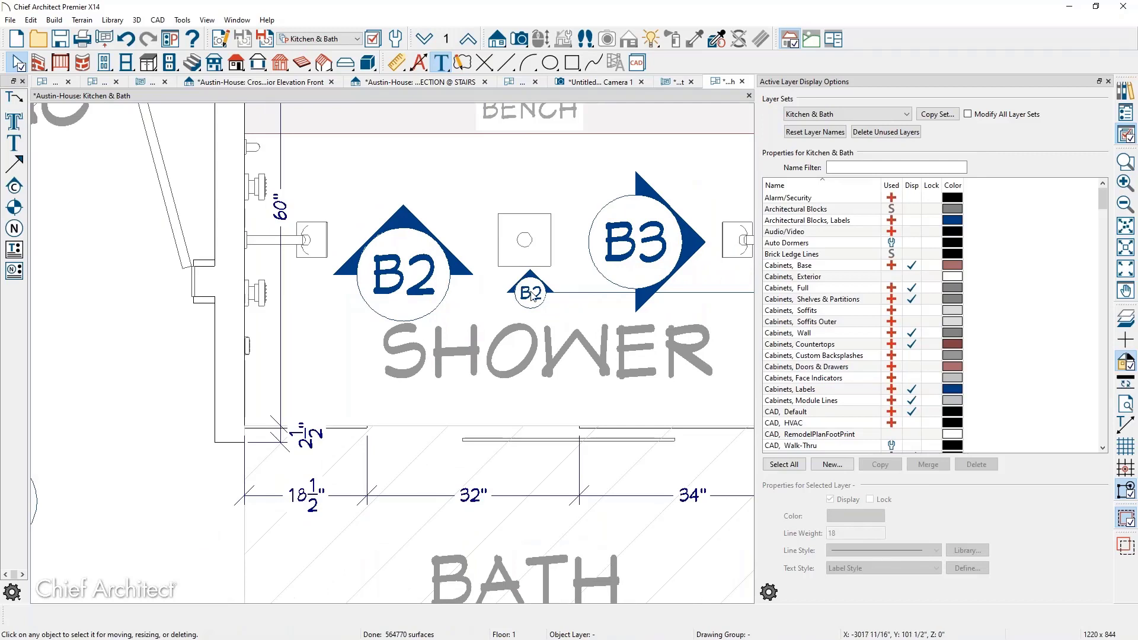
left_click(531, 292)
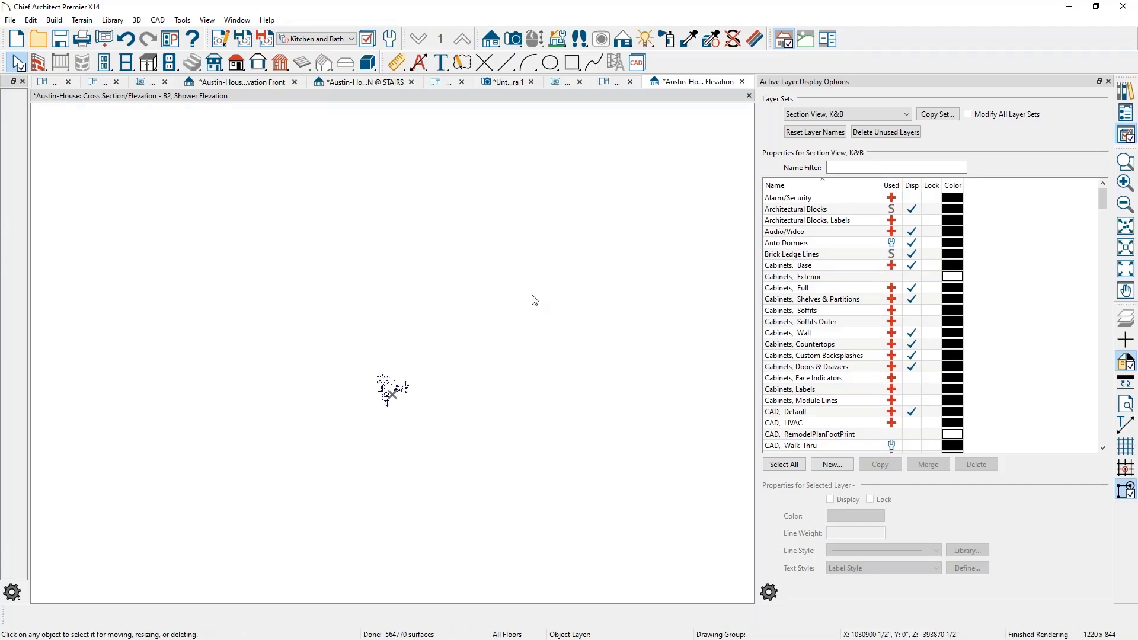
scroll(390, 402, "up", 5)
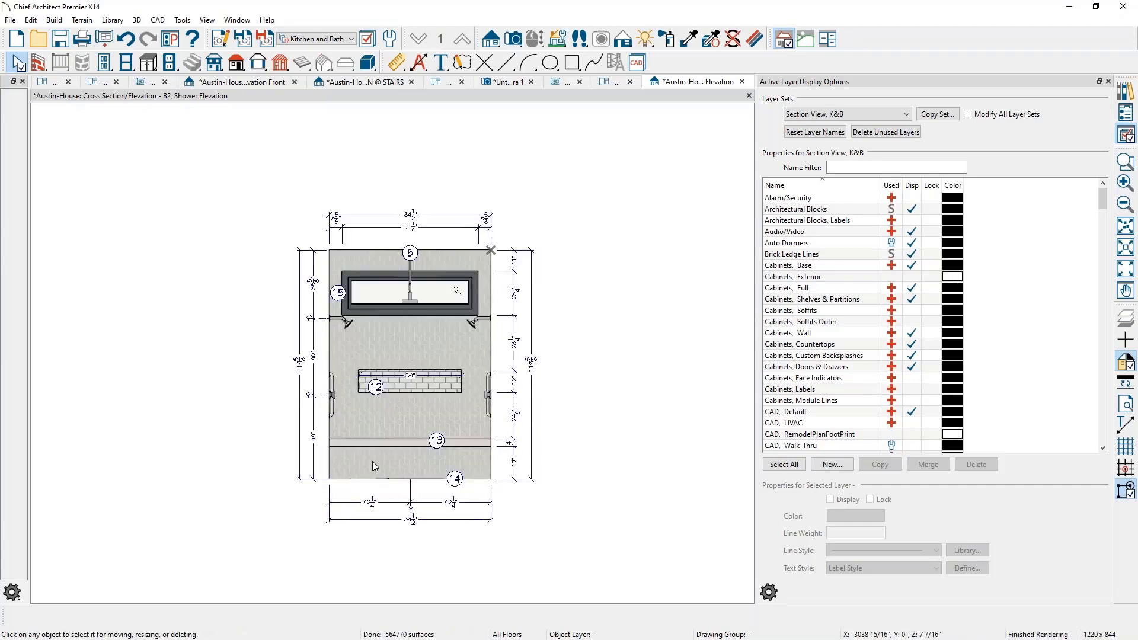
scroll(387, 375, "down", 3)
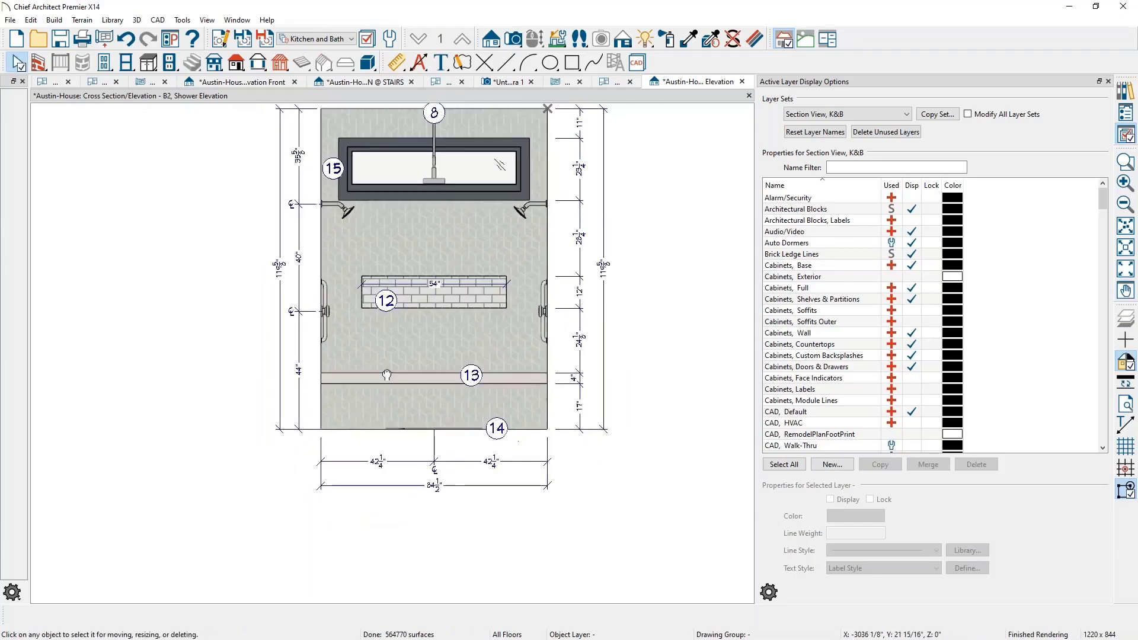
middle_click_drag(387, 375, 380, 423)
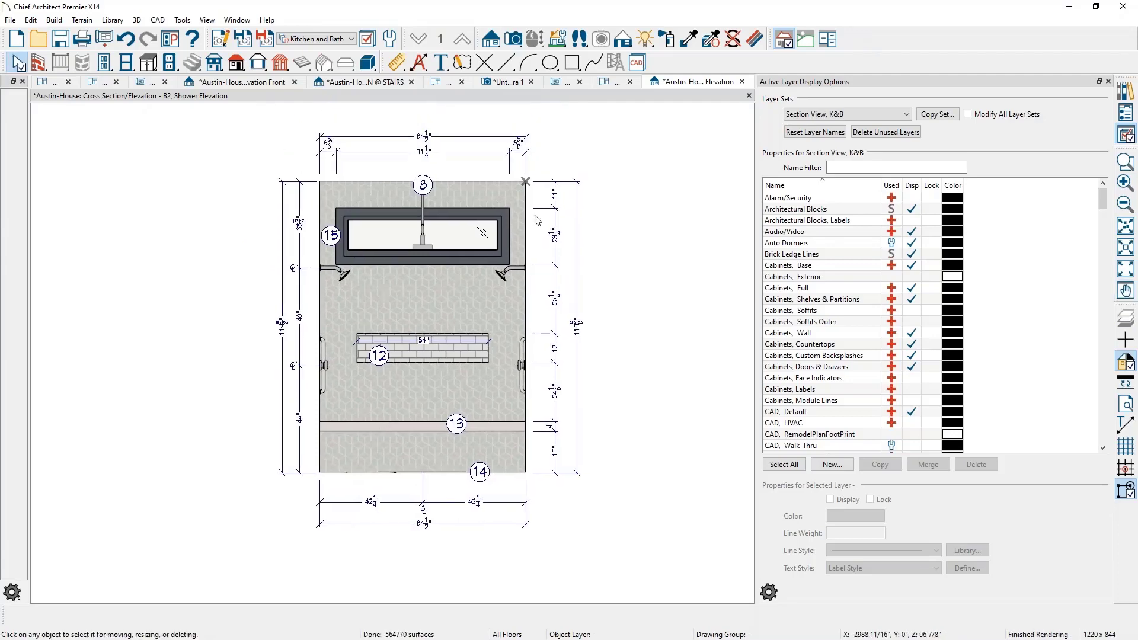
Return to the Kitchen & Bath plan view and try rotating the small B2 callout's arrow again.
left_click(607, 84)
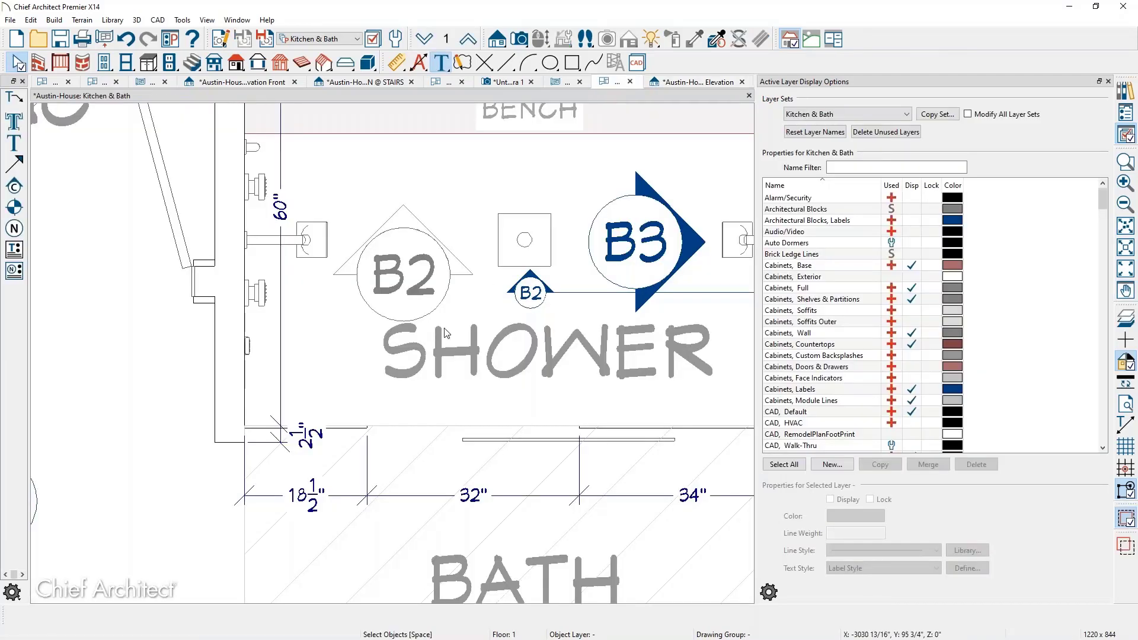
left_click(533, 272)
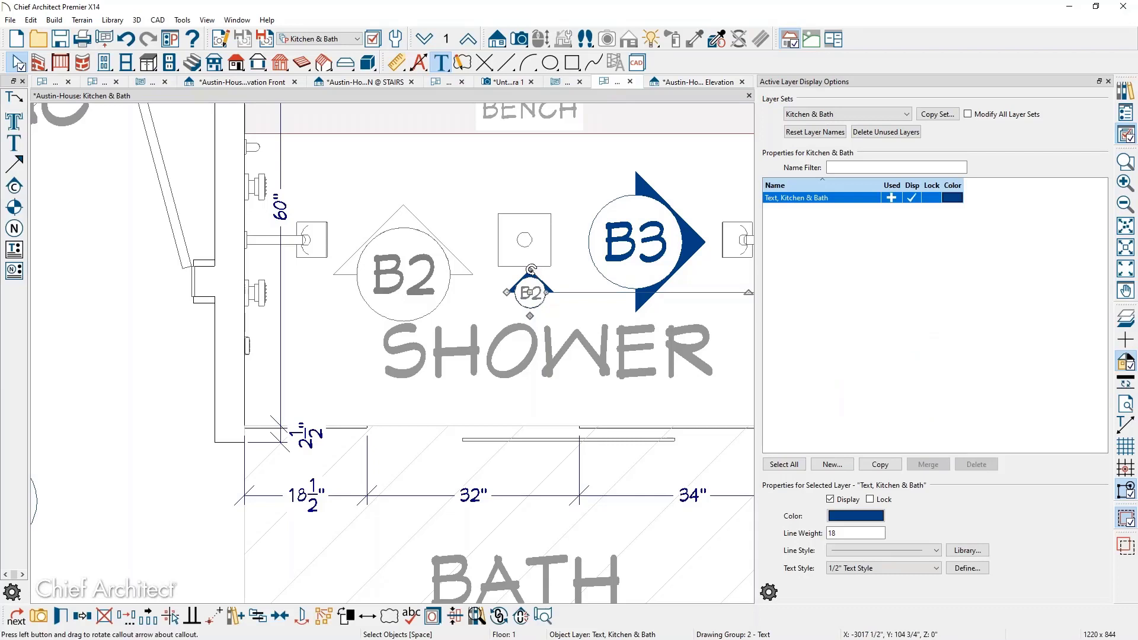
left_click_drag(496, 289, 498, 292)
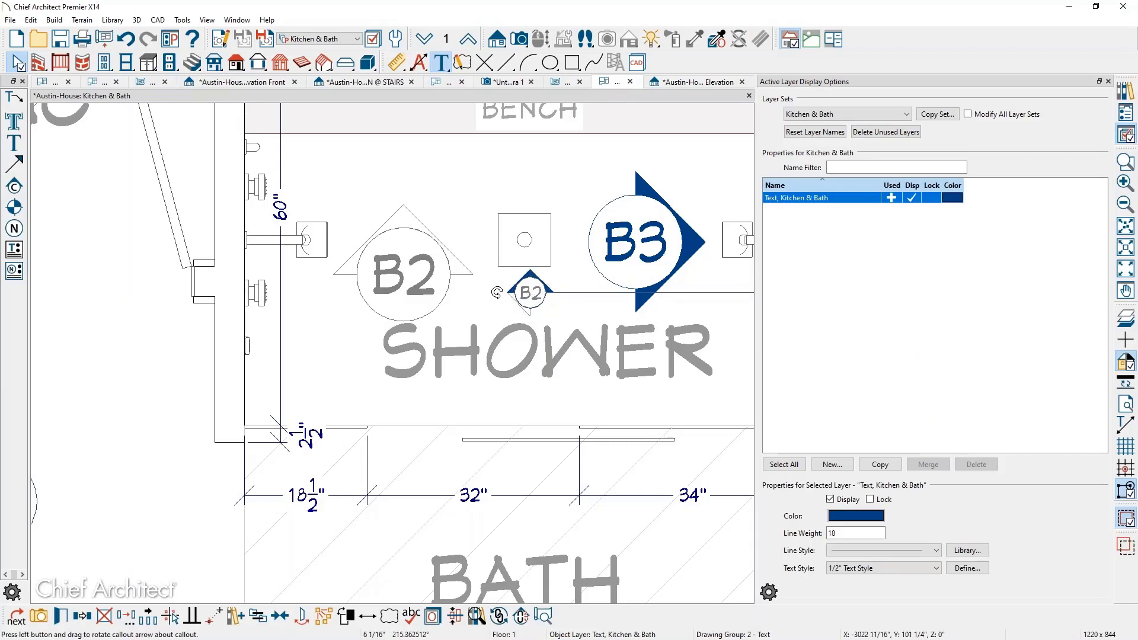
key("Escape")
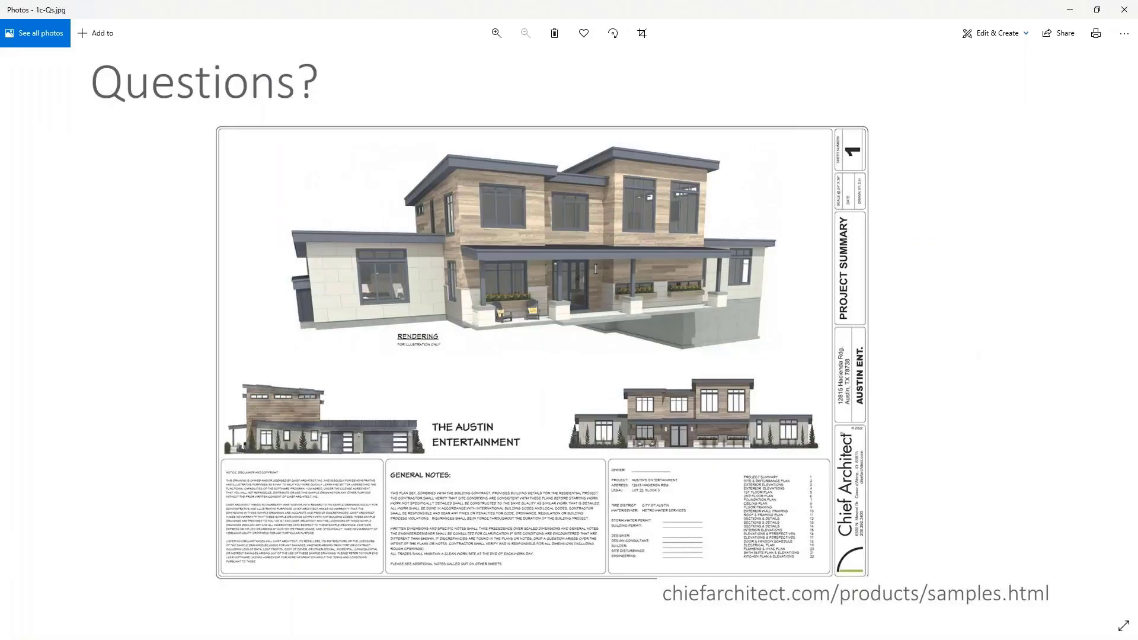
key("Right")
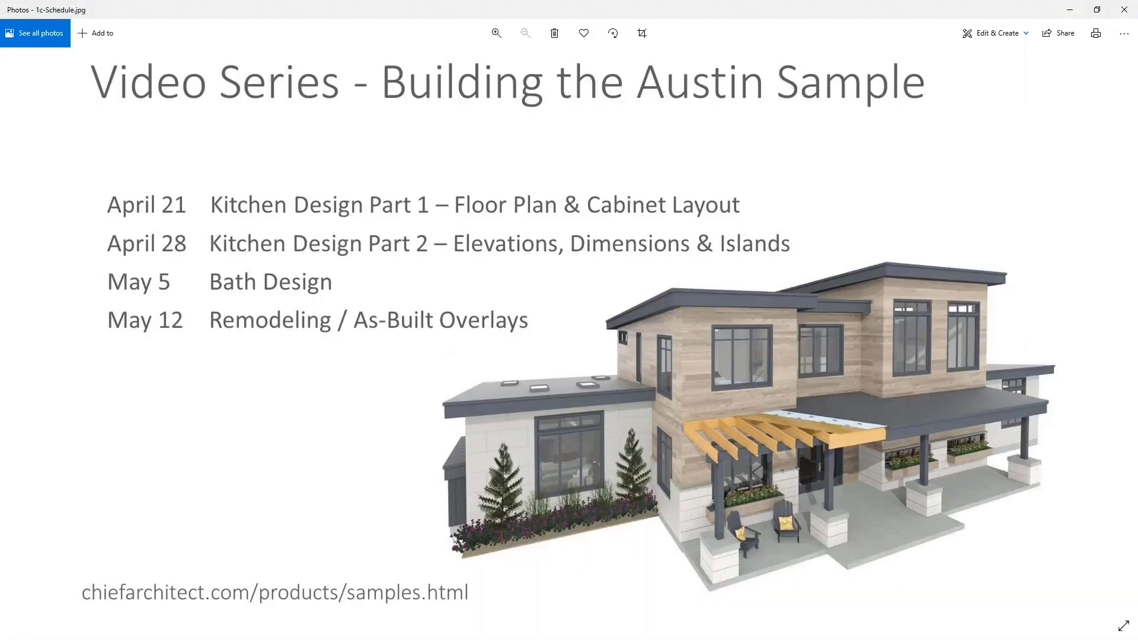